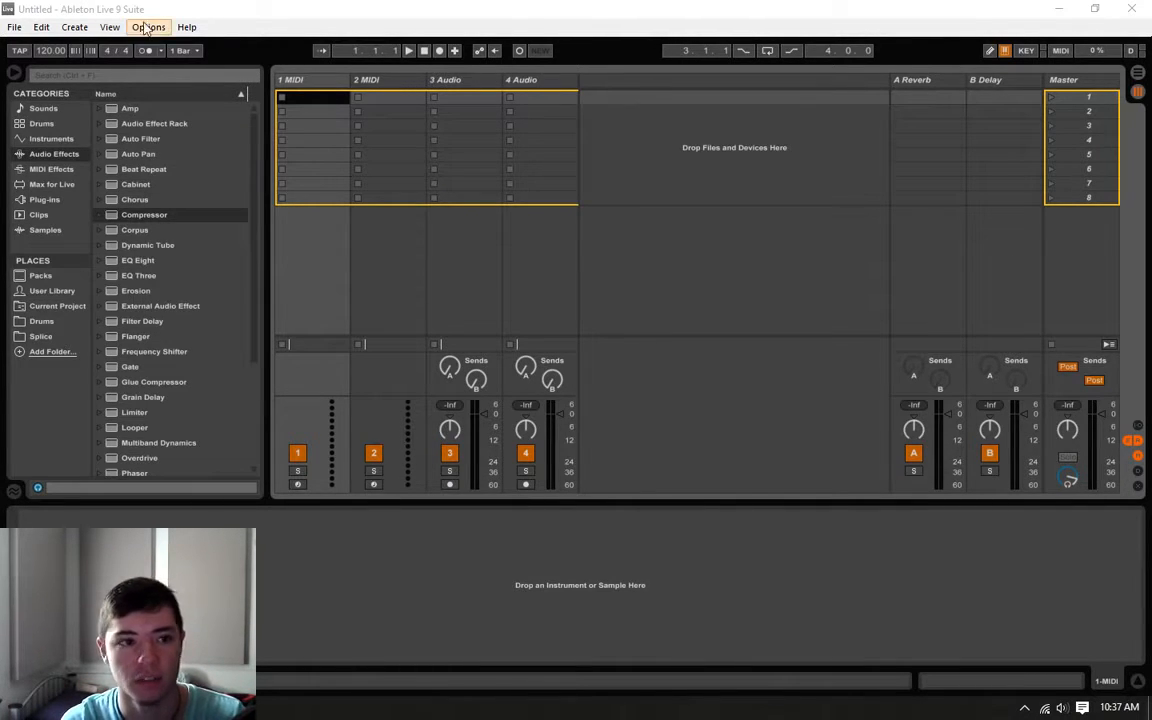
- Load an empty Drum Rack from the Drums category onto the first MIDI track
left_click(314, 83)
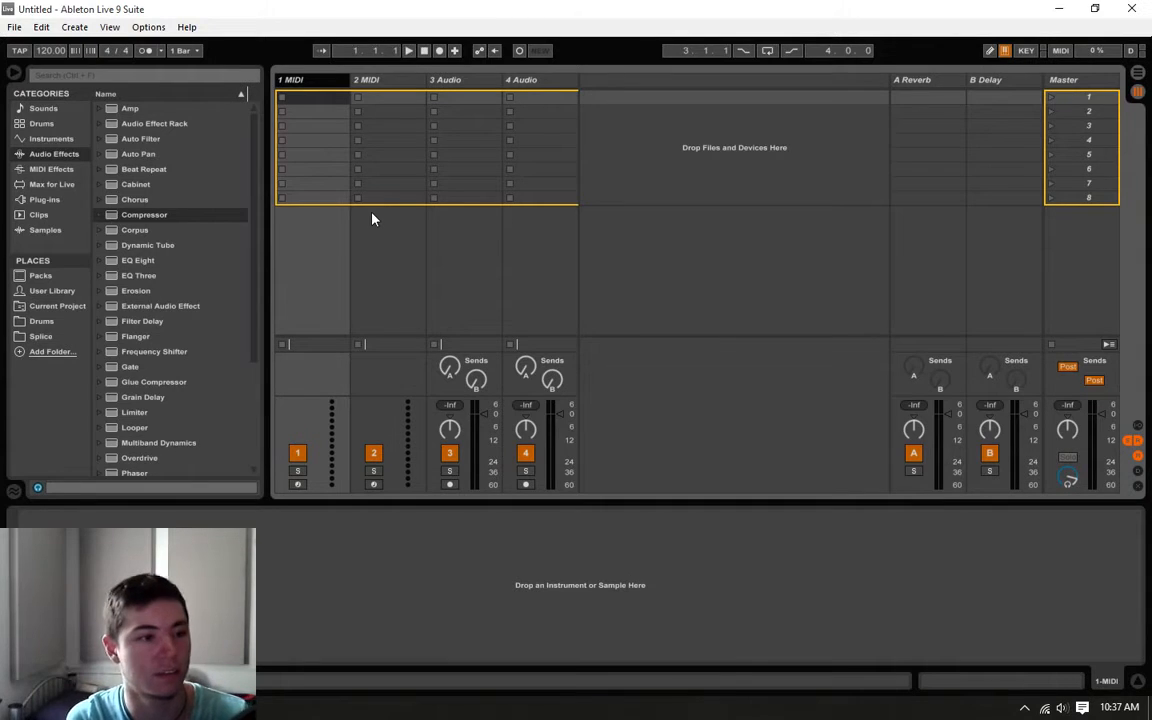
left_click(42, 123)
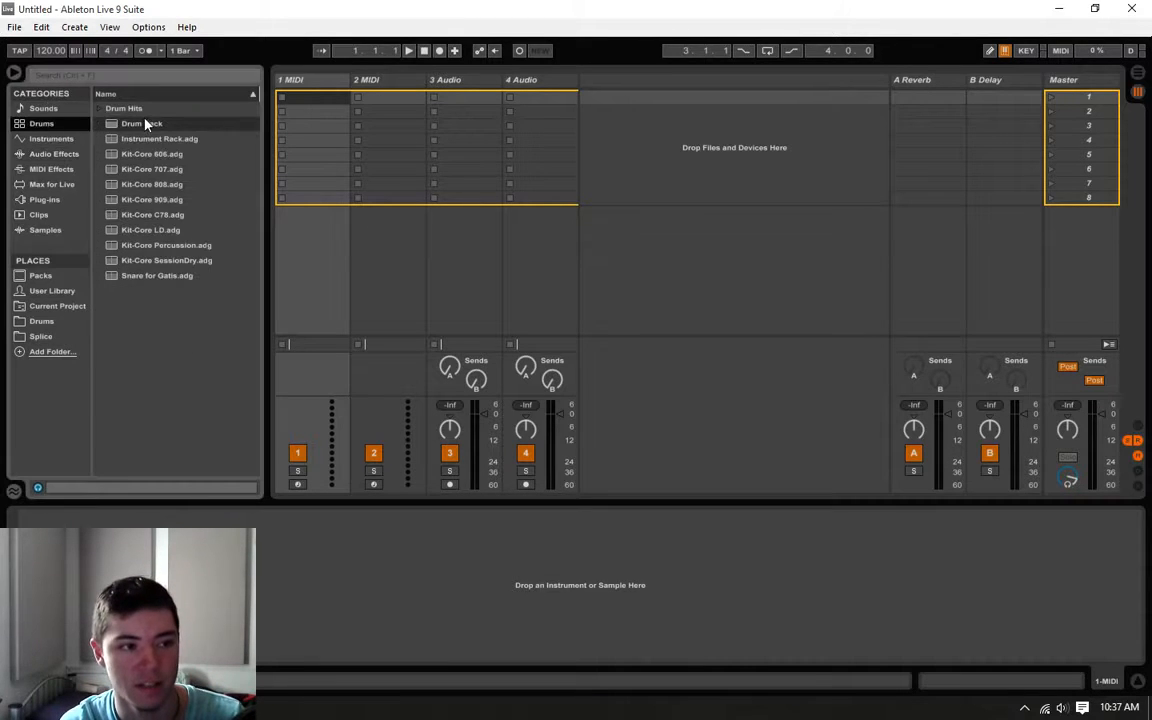
left_click_drag(134, 125, 299, 118)
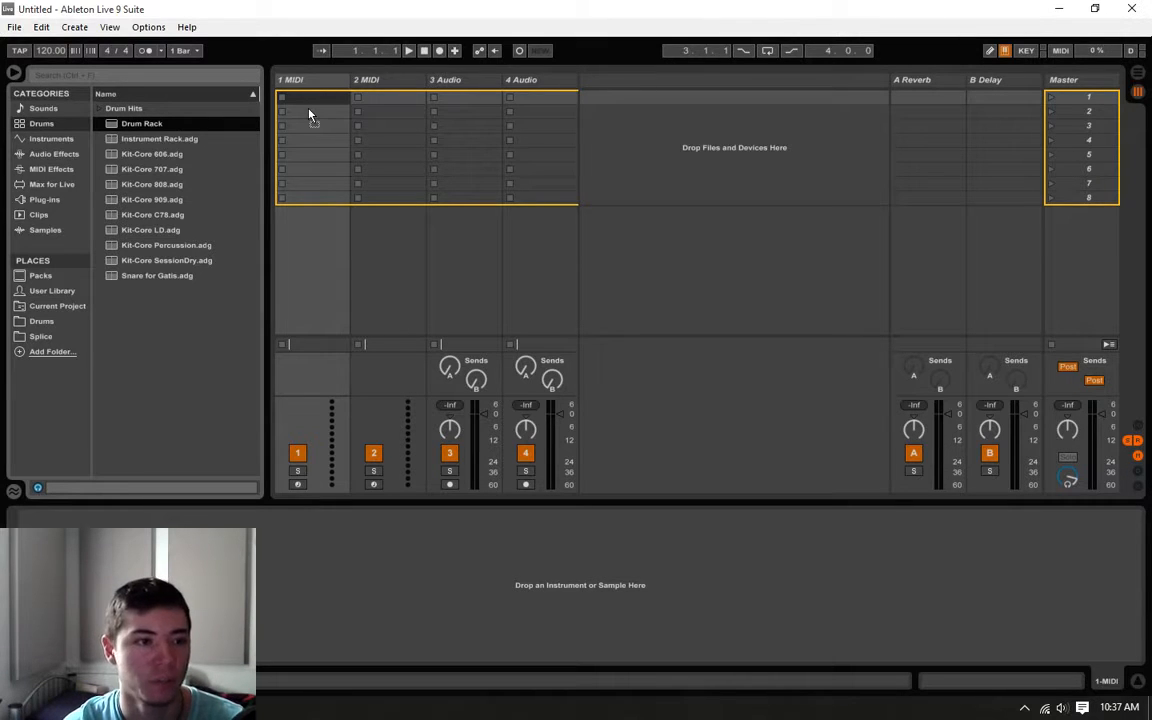
left_click_drag(310, 117, 309, 108)
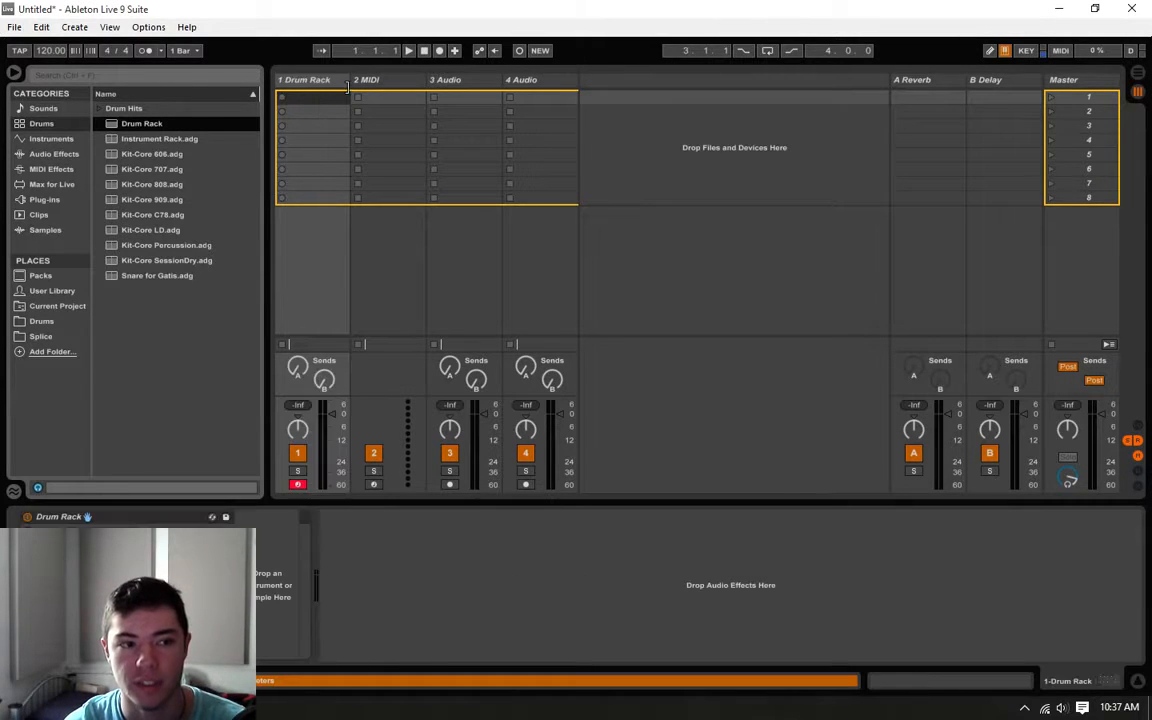
- Delete the second MIDI track and both audio tracks, leaving only the Drum Rack track selected
right_click(378, 84)
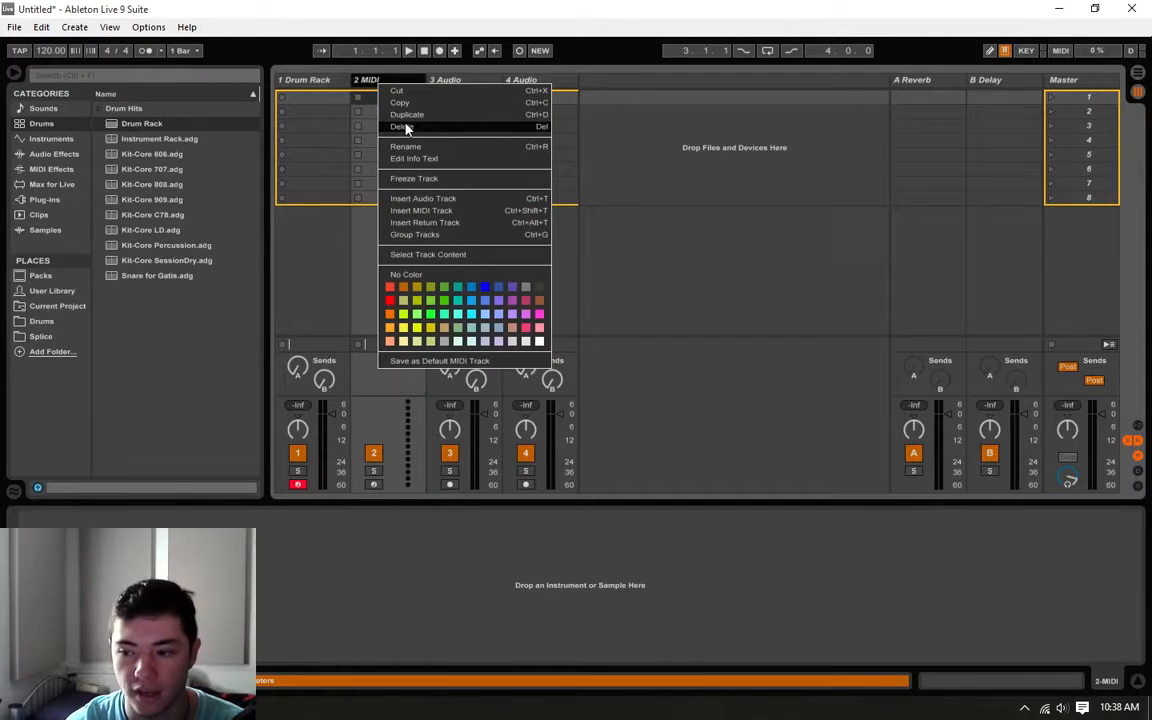
left_click(405, 127)
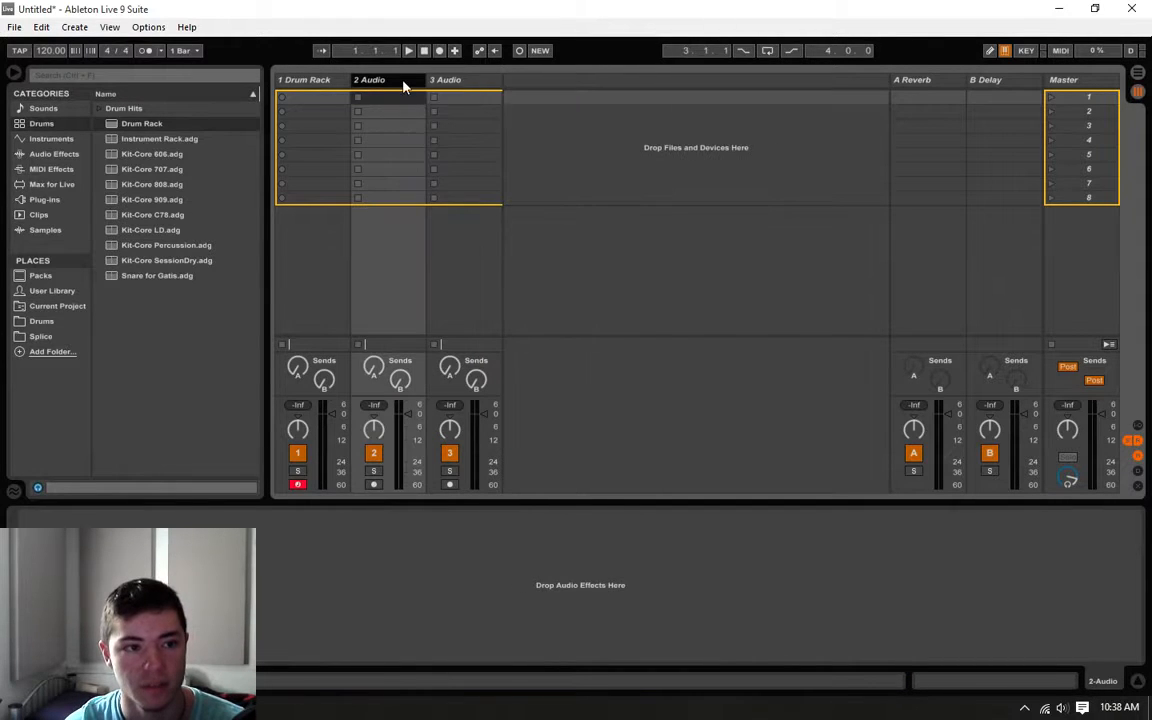
right_click(404, 87)
left_click(418, 128)
right_click(404, 87)
left_click(418, 129)
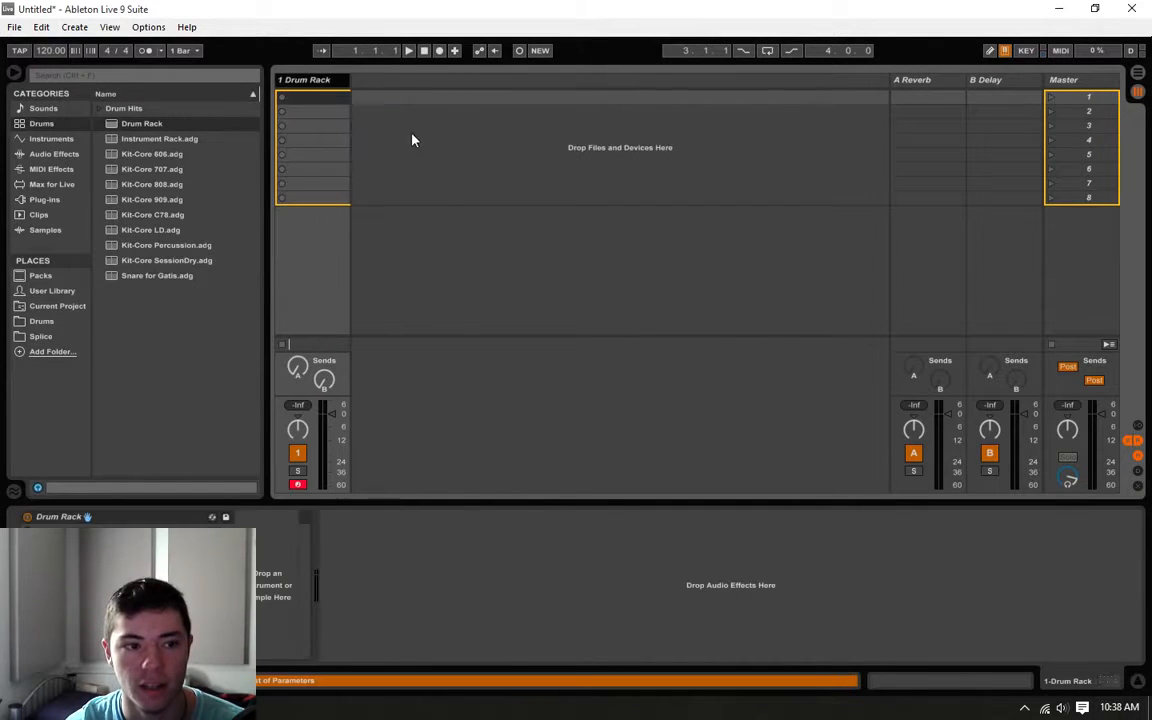
left_click(336, 100)
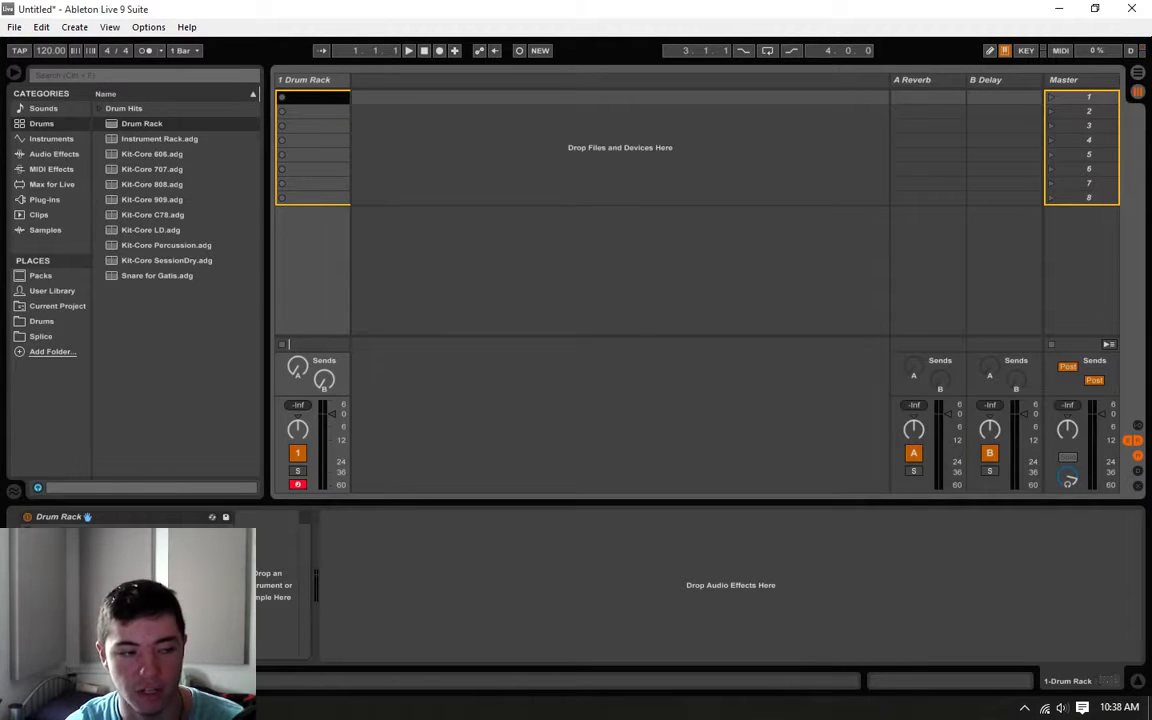
- Load Lev_Kick_A_003.wav from the Black Octopus "Drums - Kicks" sample folder into a Drum Rack pad
left_click(55, 327)
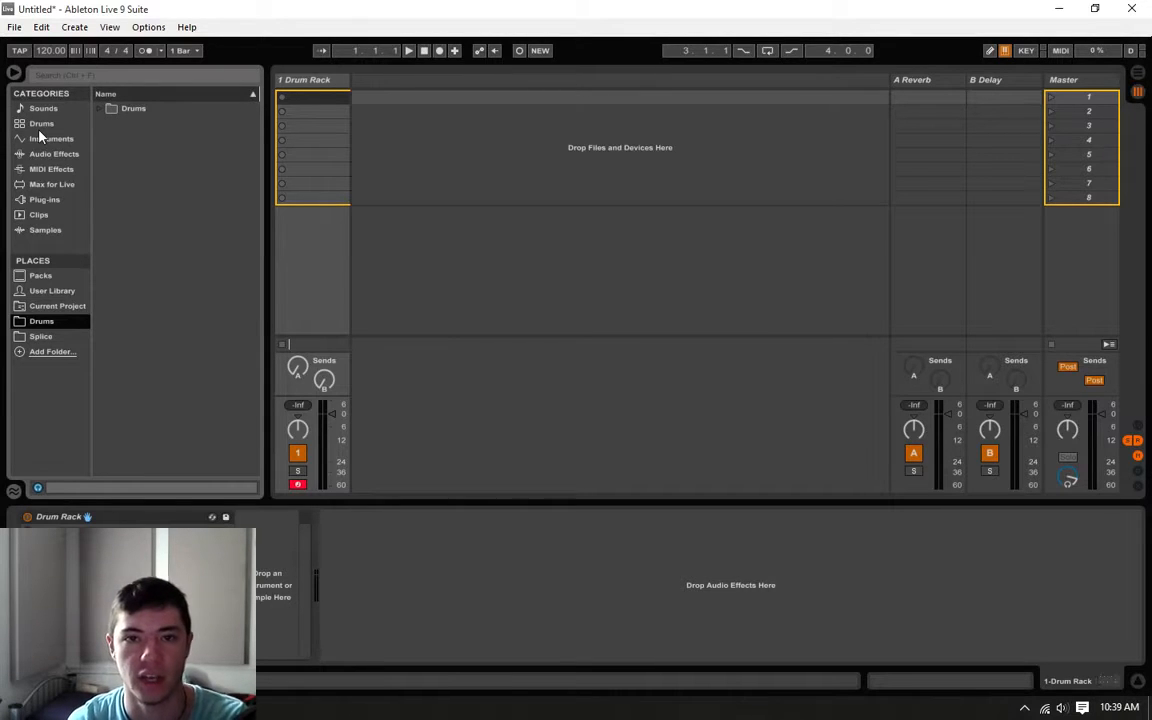
left_click(99, 111)
left_click(109, 154)
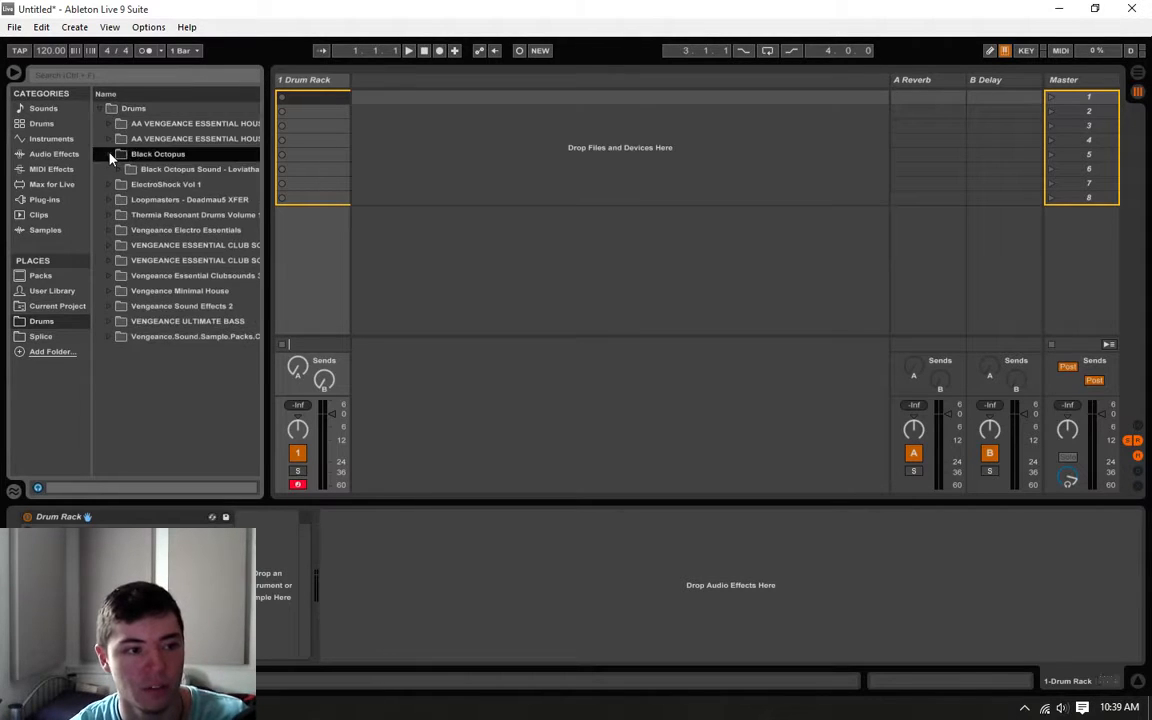
left_click(120, 170)
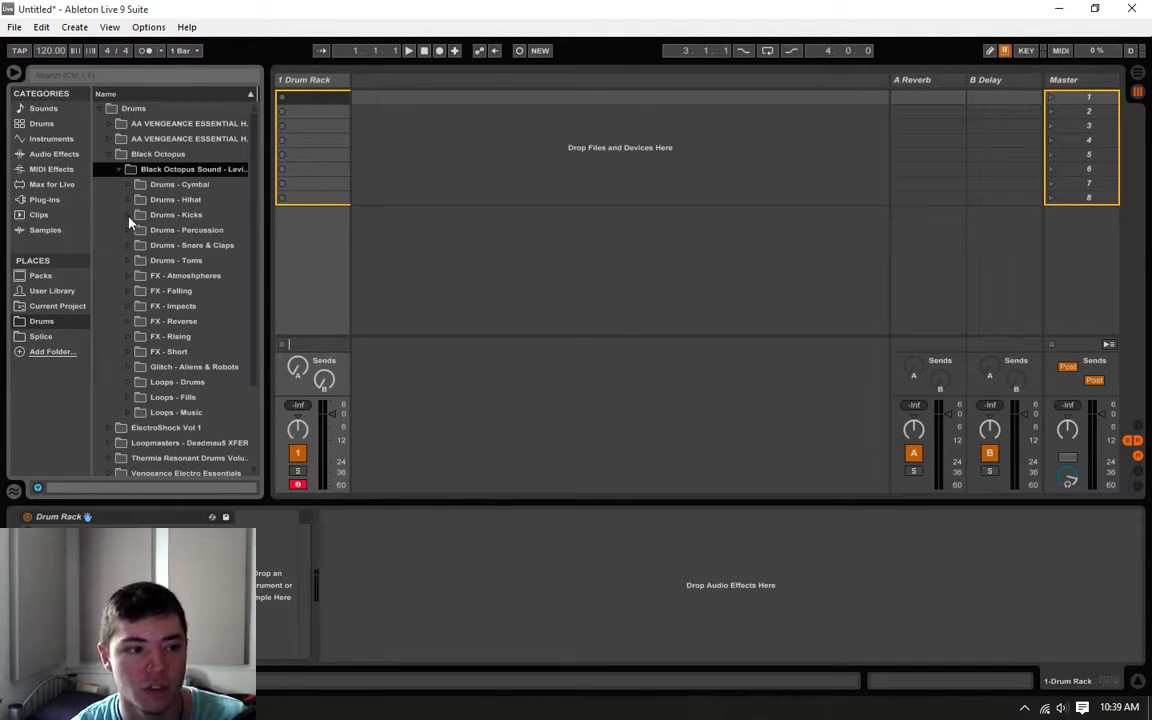
left_click(129, 215)
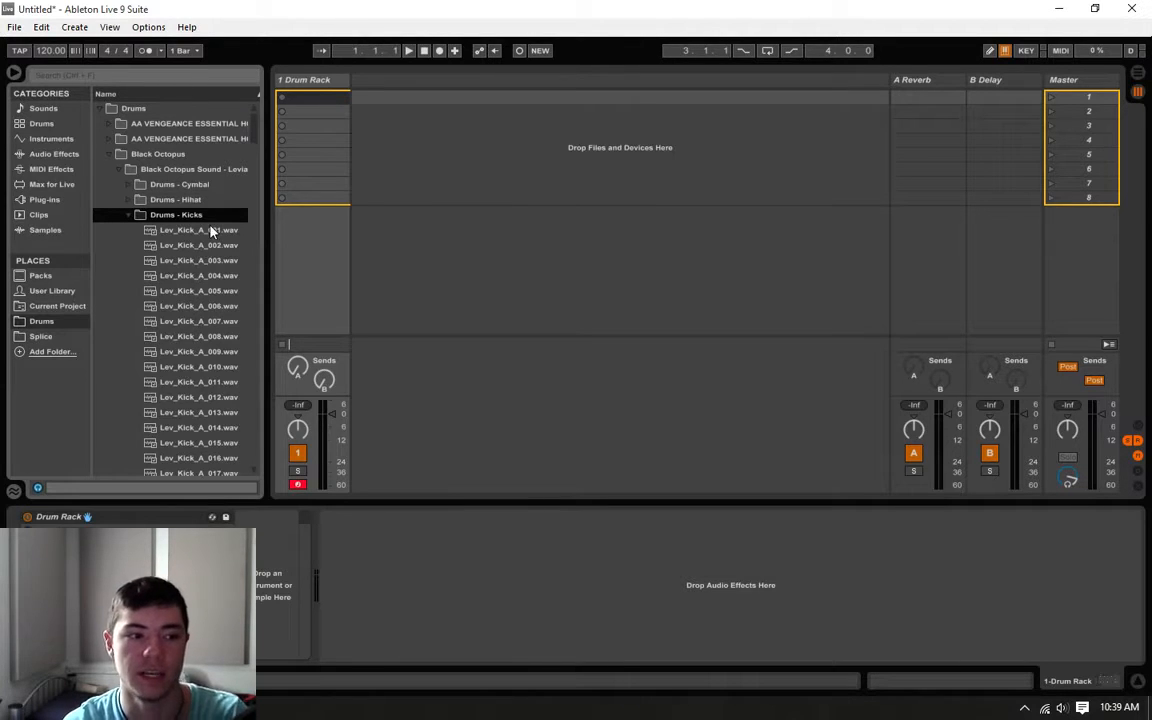
left_click(175, 262)
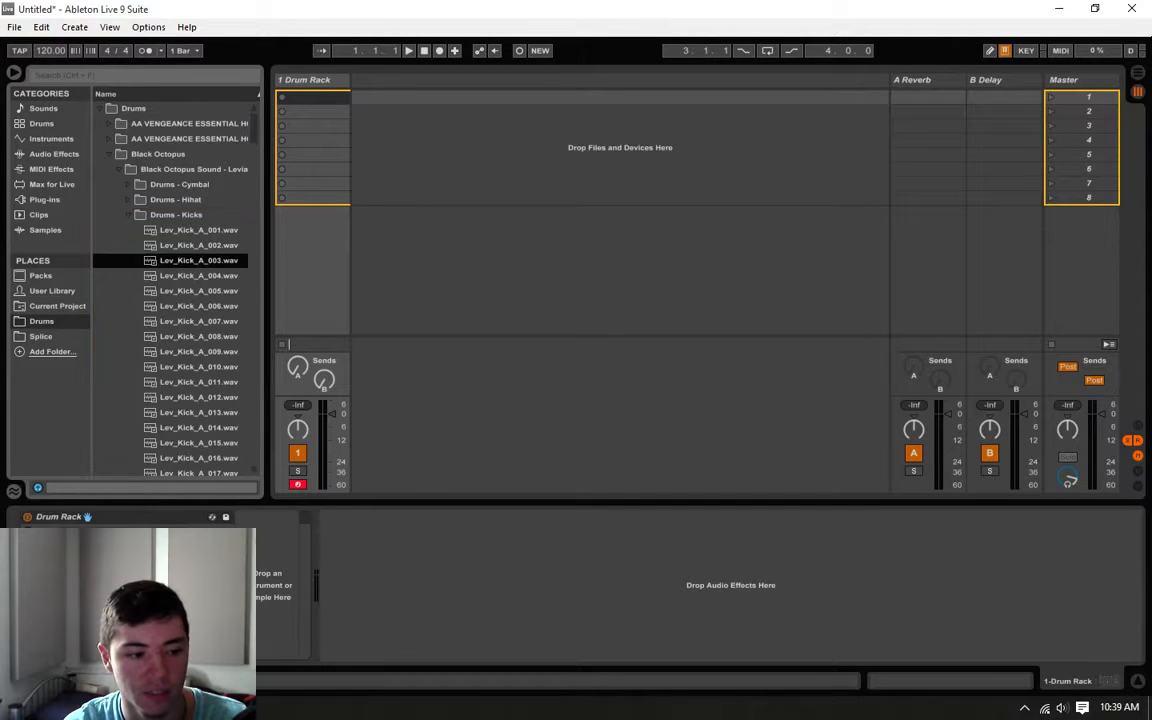
left_click_drag(175, 262, 84, 638)
- Audition kick samples from Lev_Kick_A_007 to Lev_Kick_A_013 and load Lev_Kick_A_013.wav into the Drum Rack
left_click(190, 325)
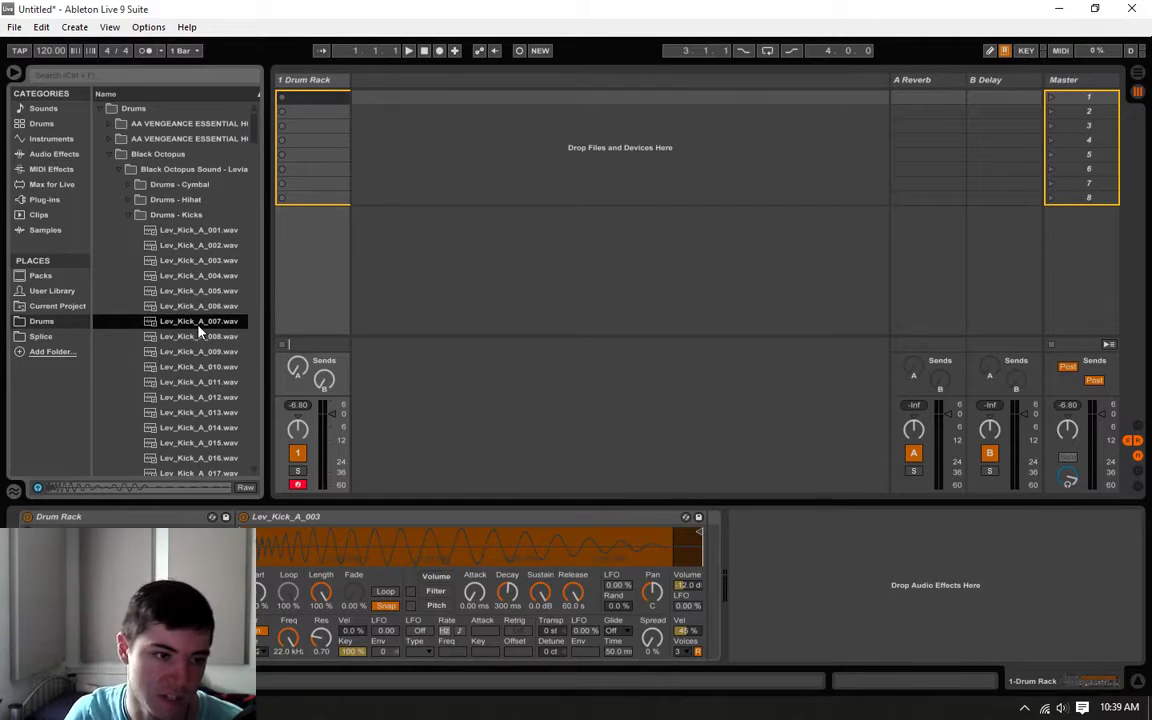
left_click(197, 356)
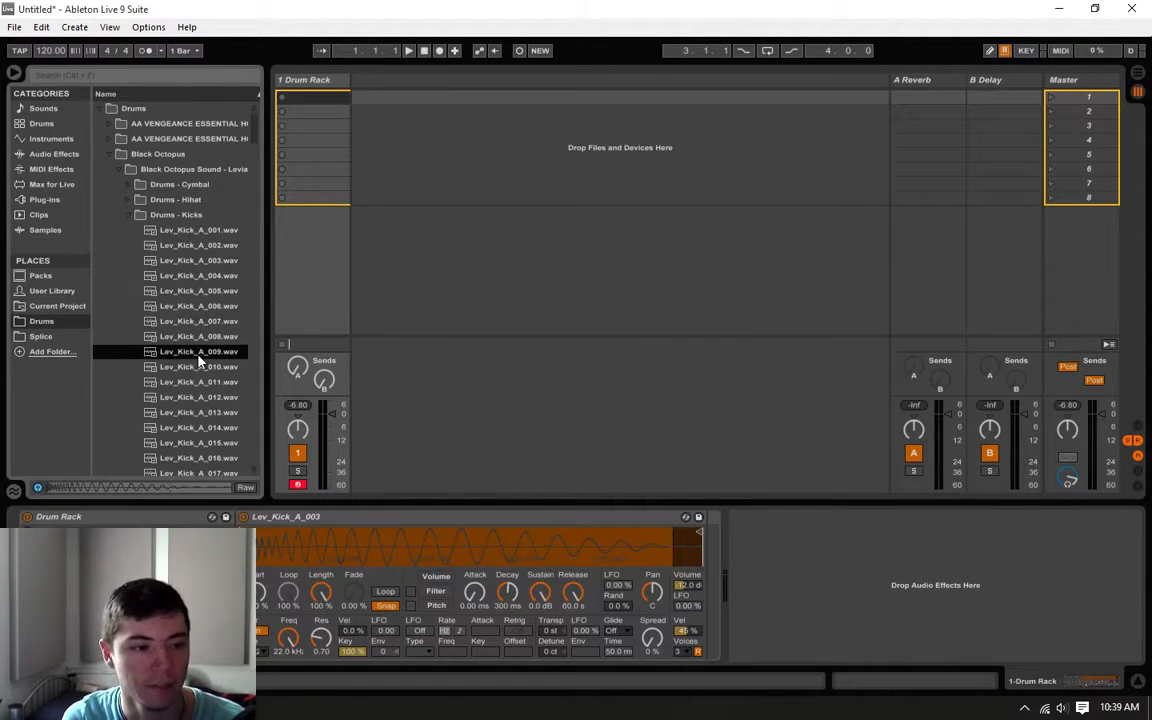
left_click(202, 367)
left_click(197, 387)
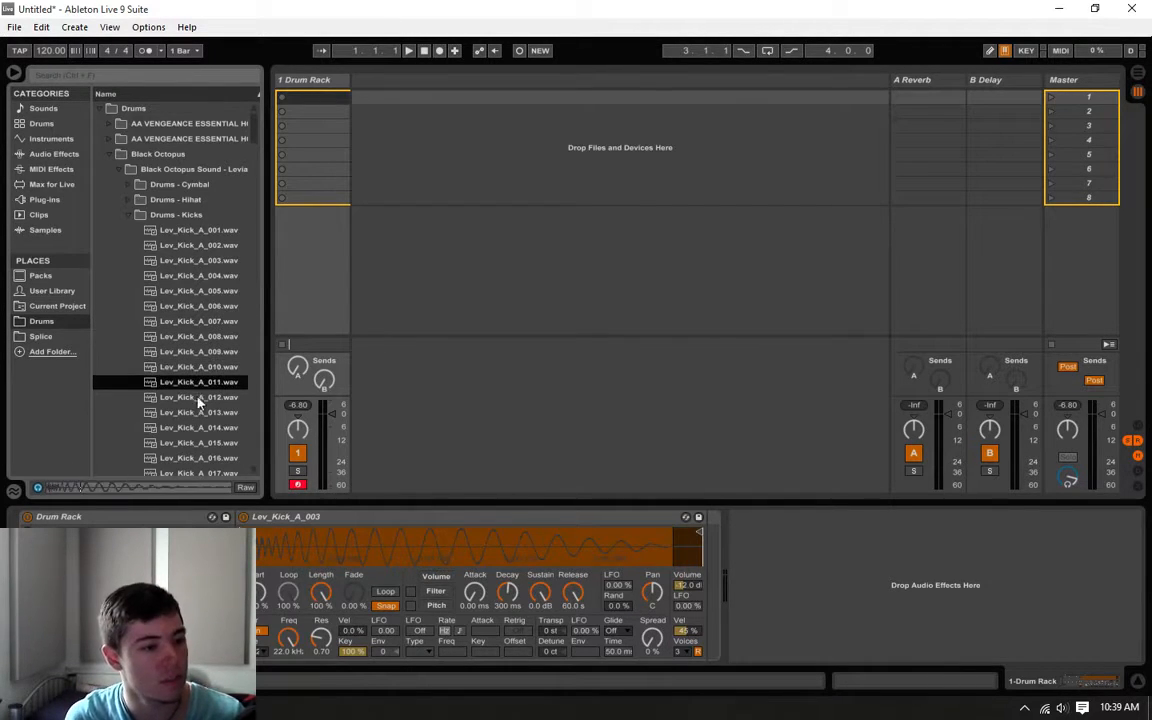
left_click(198, 397)
left_click(193, 413)
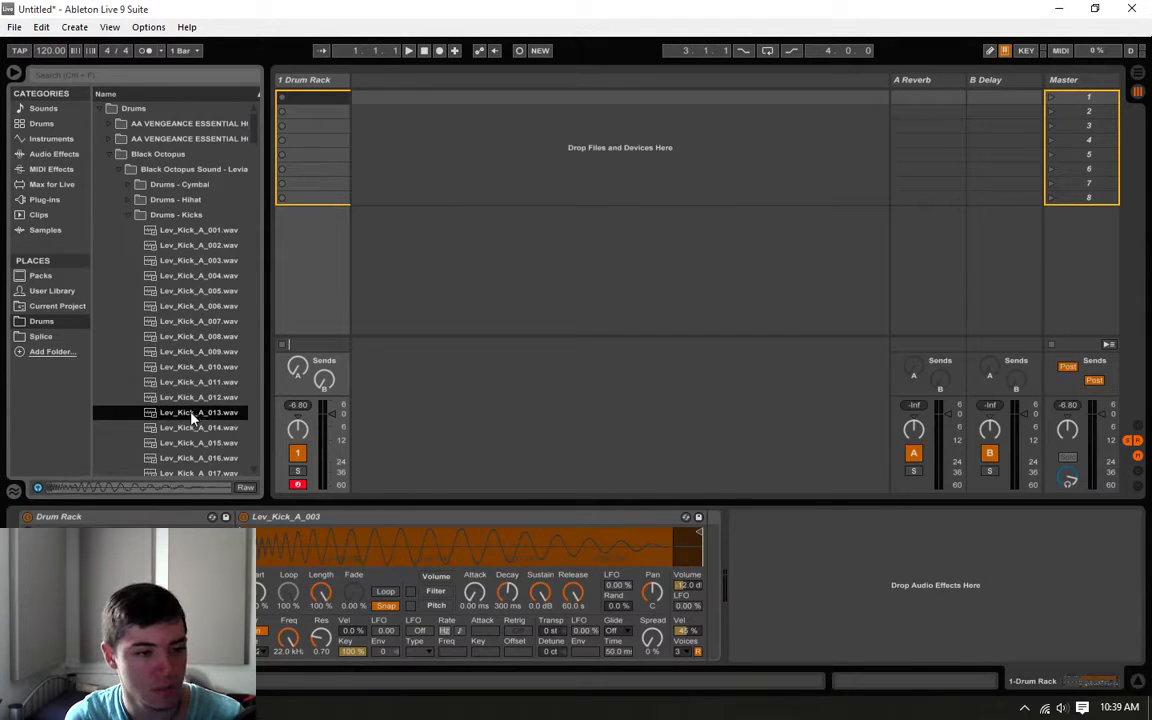
left_click_drag(193, 413, 150, 600)
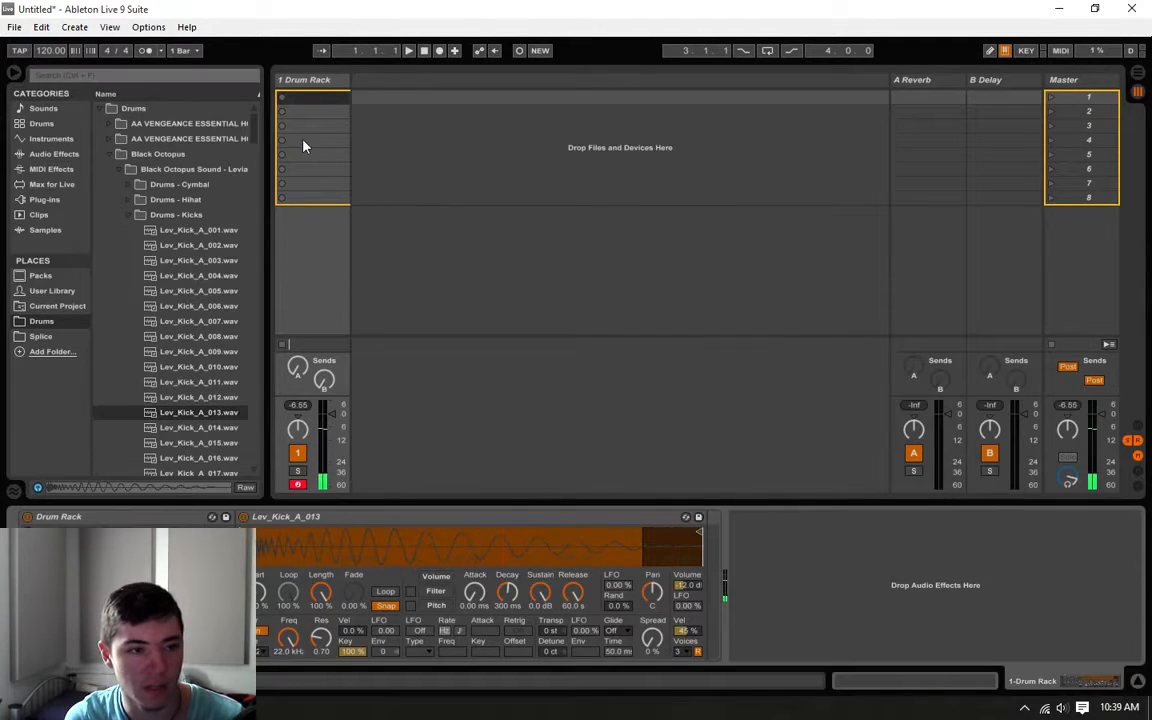
- Audition samples in the Closed folder of "Drums - Hihat" and load Lev_Chh_004.wav into a Drum Rack pad
left_click(131, 215)
left_click(131, 200)
left_click(140, 215)
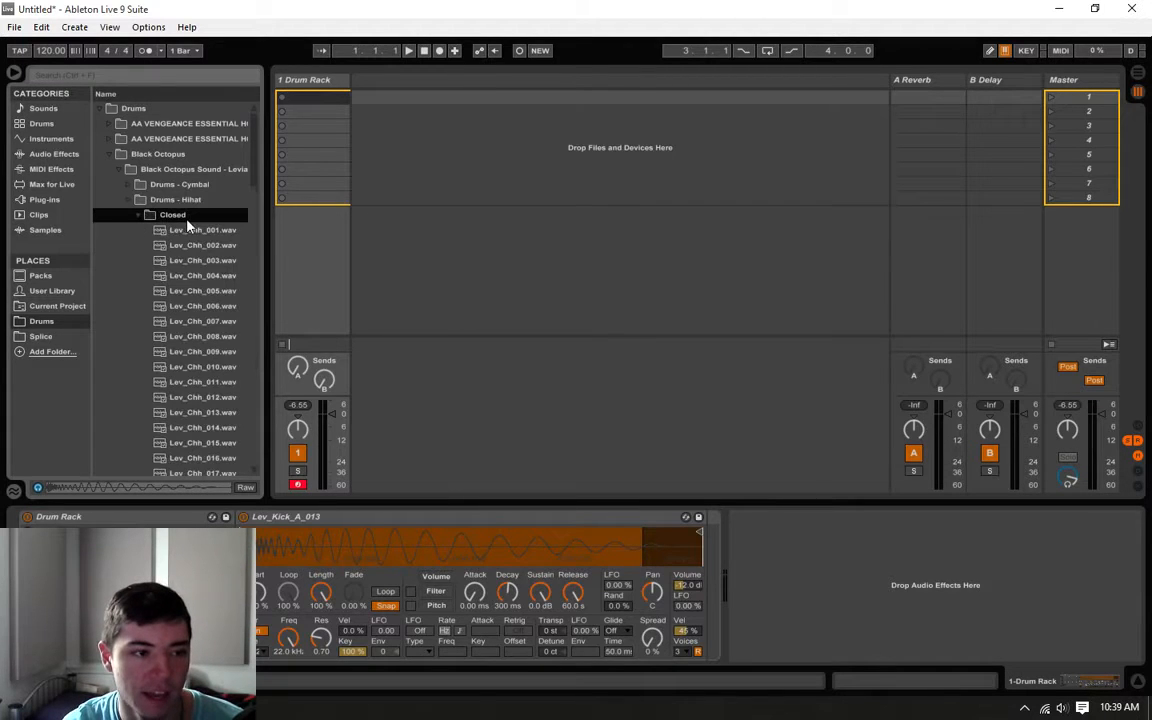
left_click(203, 245)
left_click(196, 294)
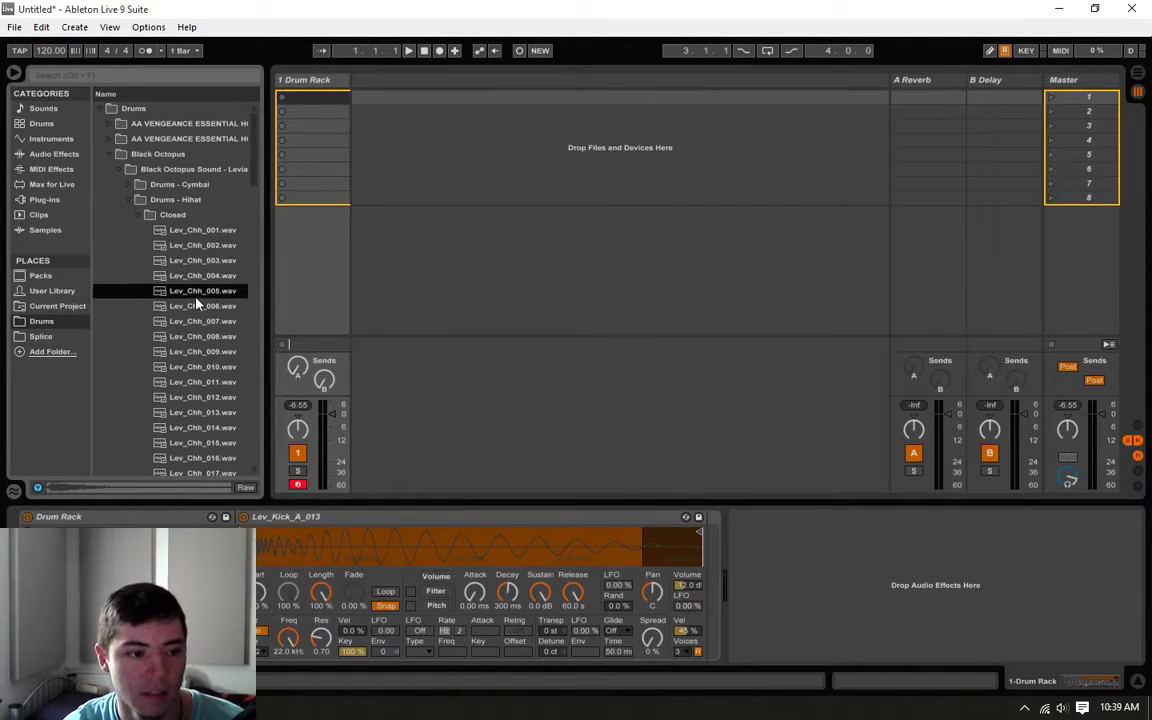
left_click(188, 276)
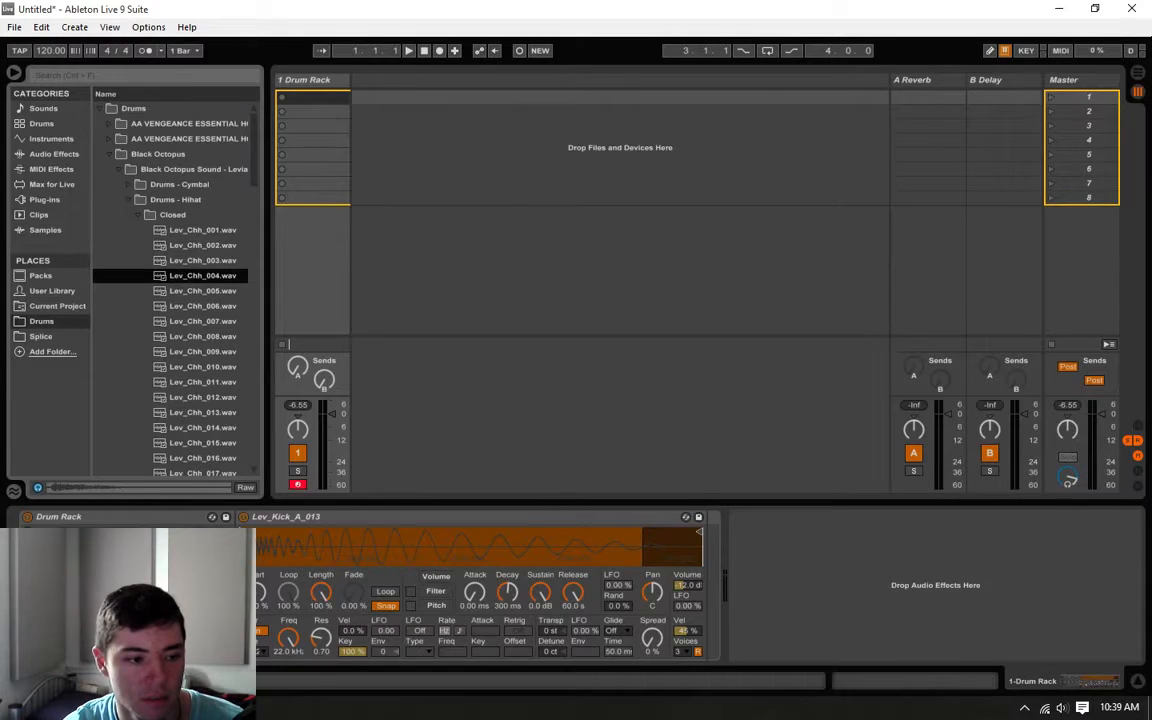
left_click_drag(188, 276, 150, 620)
- Open the Claps folder under "Drums - Snare & Claps" and audition Lev_Clap_001.wav and Lev_Clap_002.wav
left_click(139, 215)
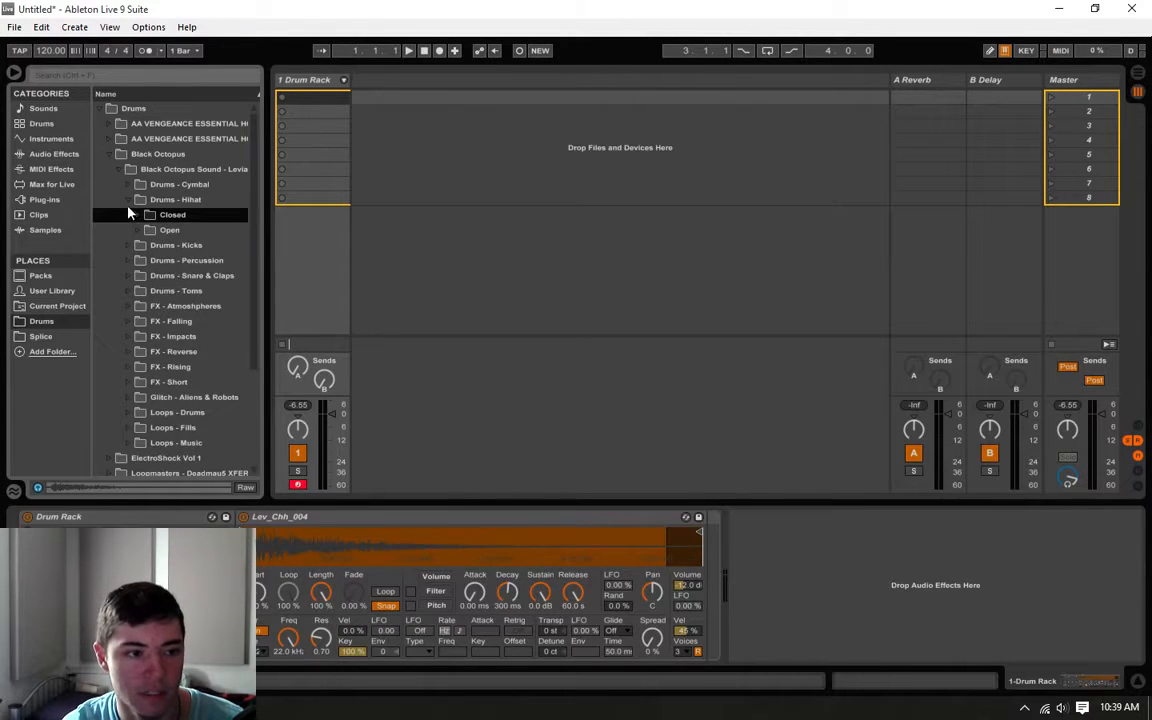
left_click(128, 204)
left_click(132, 246)
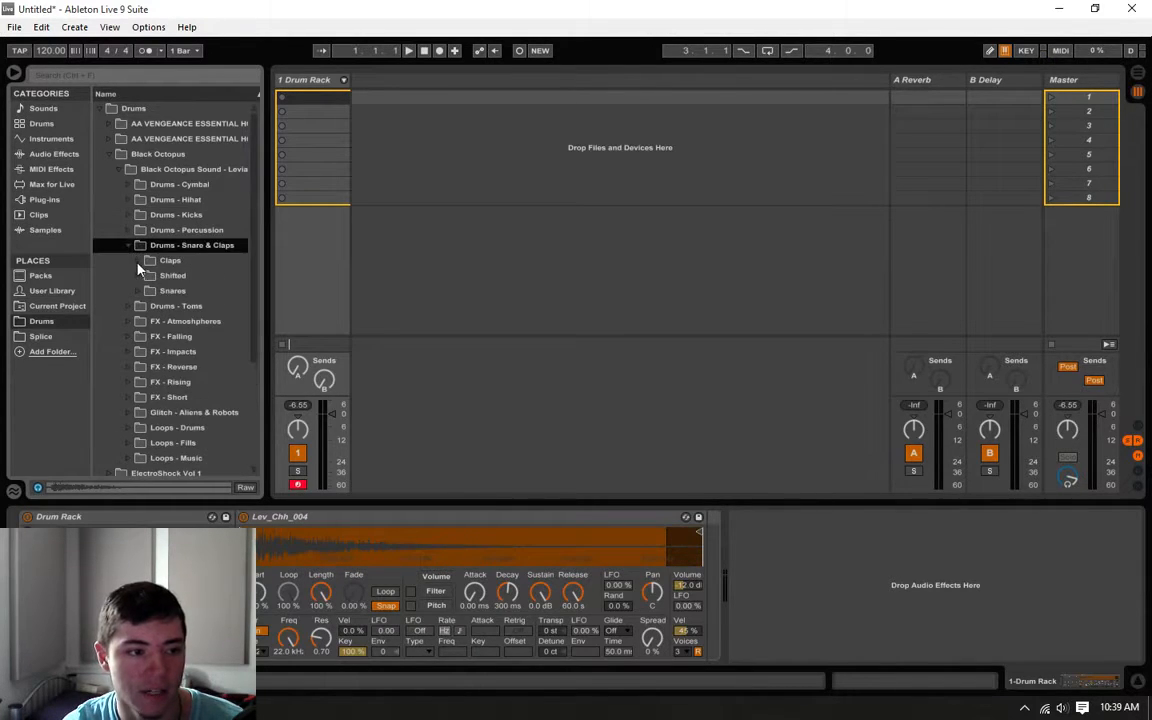
left_click(141, 260)
left_click(194, 277)
left_click(201, 291)
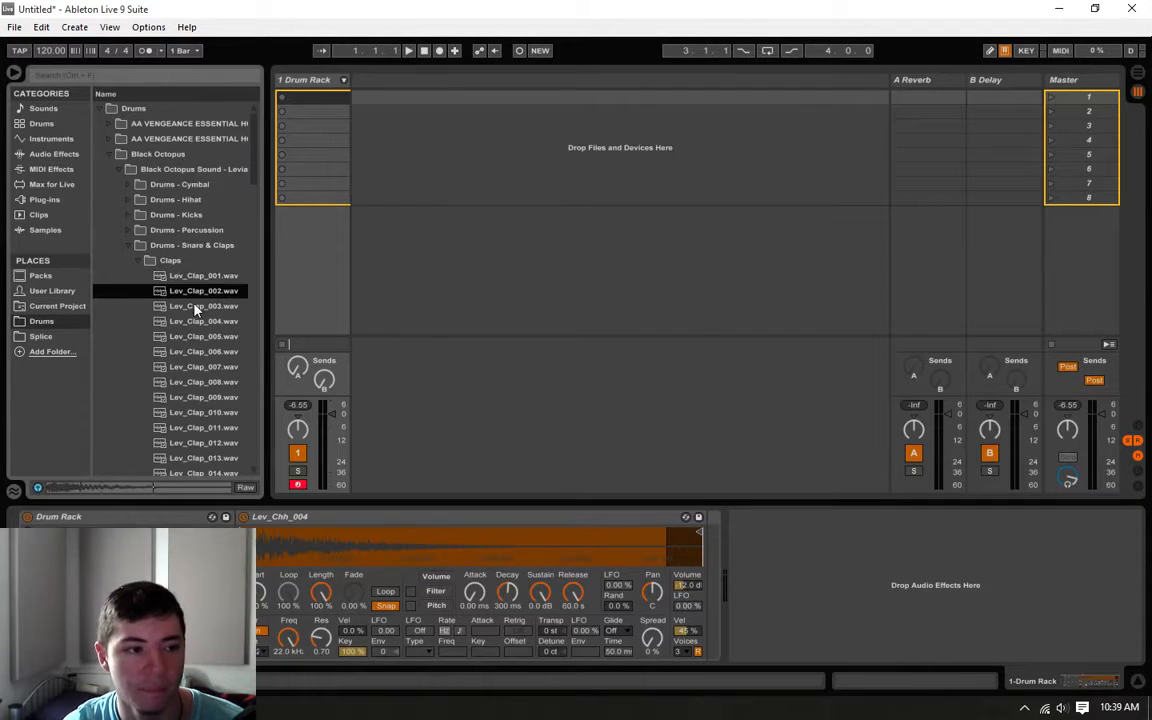
left_click(190, 276)
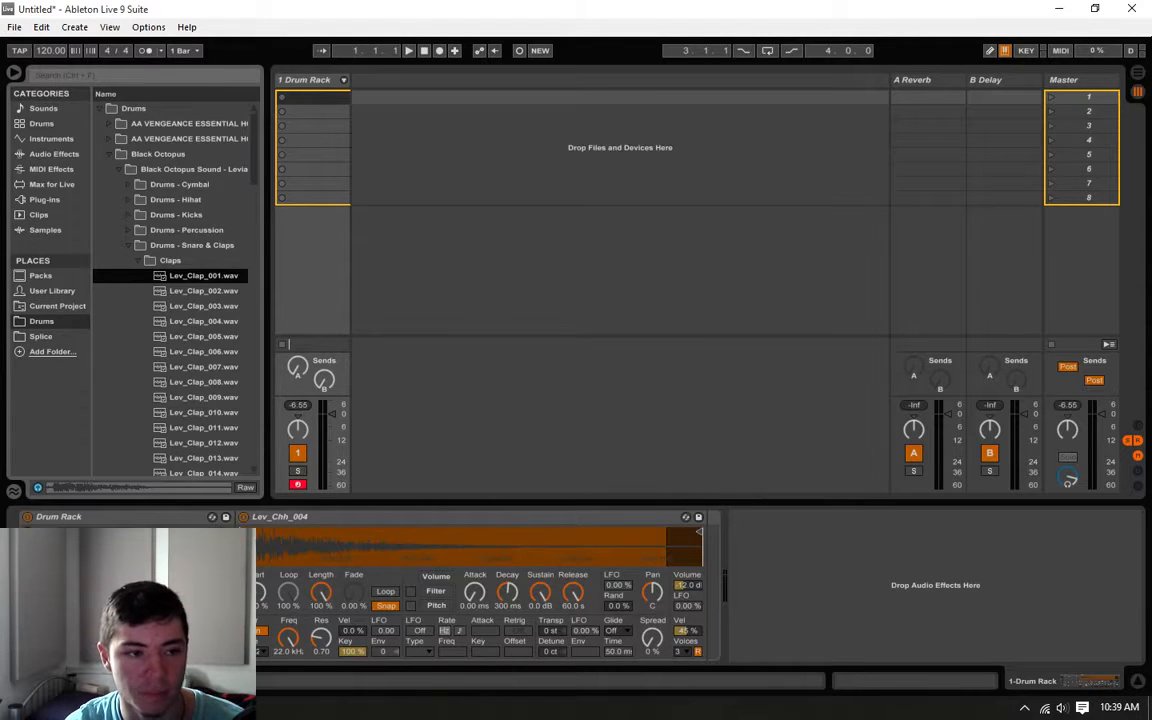
- Extract the Lev_Chh_004 chain from the Drum Rack to its own new track and rename that track as Hat
left_click(314, 517)
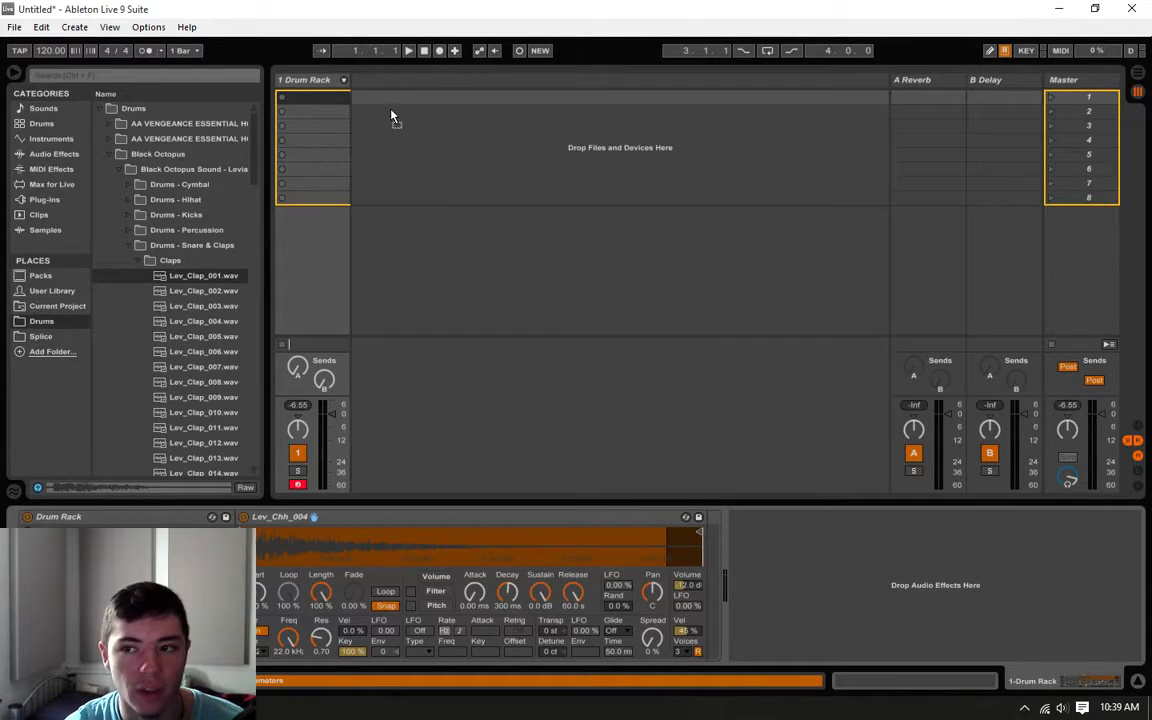
key("ctrl+d")
left_click(378, 79)
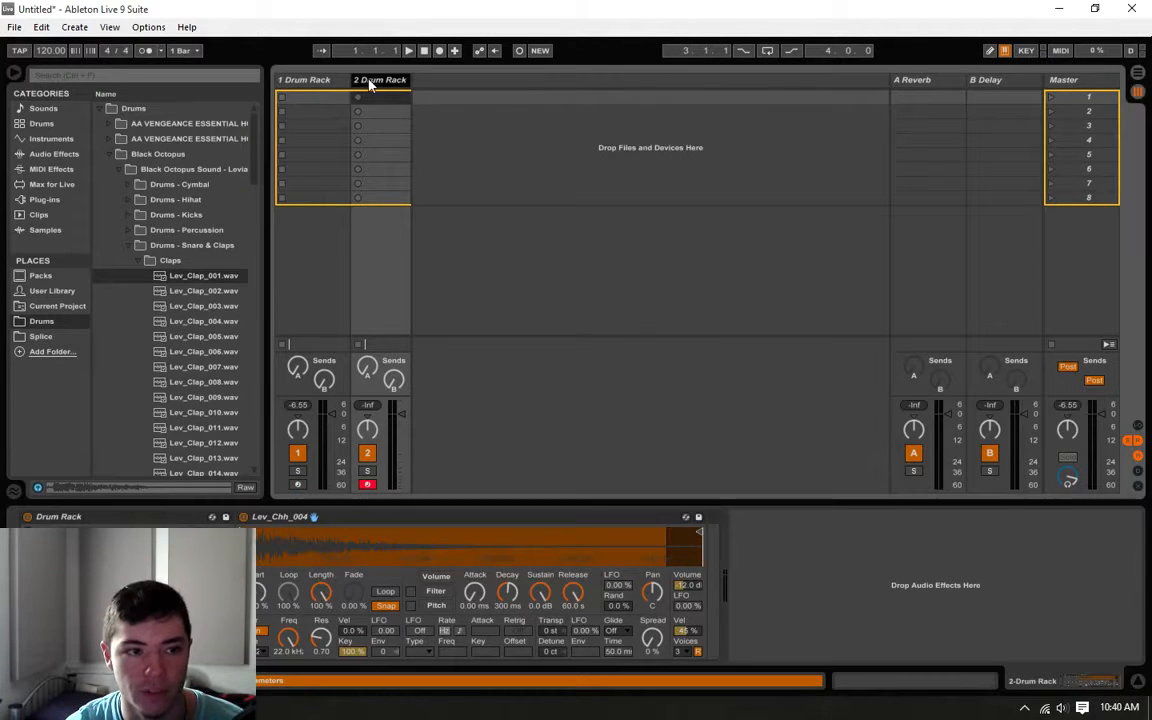
right_click(380, 80)
left_click(398, 129)
type("Hat")
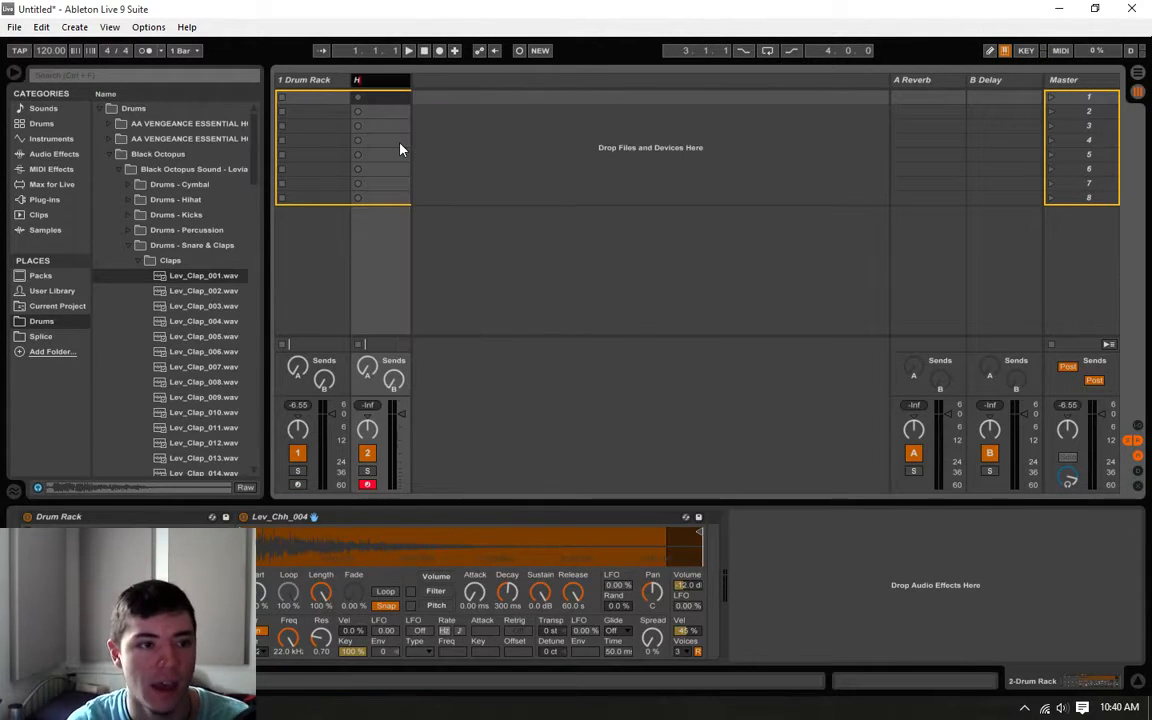
key("Return")
- Rename the first Drum Rack track as Kick
right_click(318, 80)
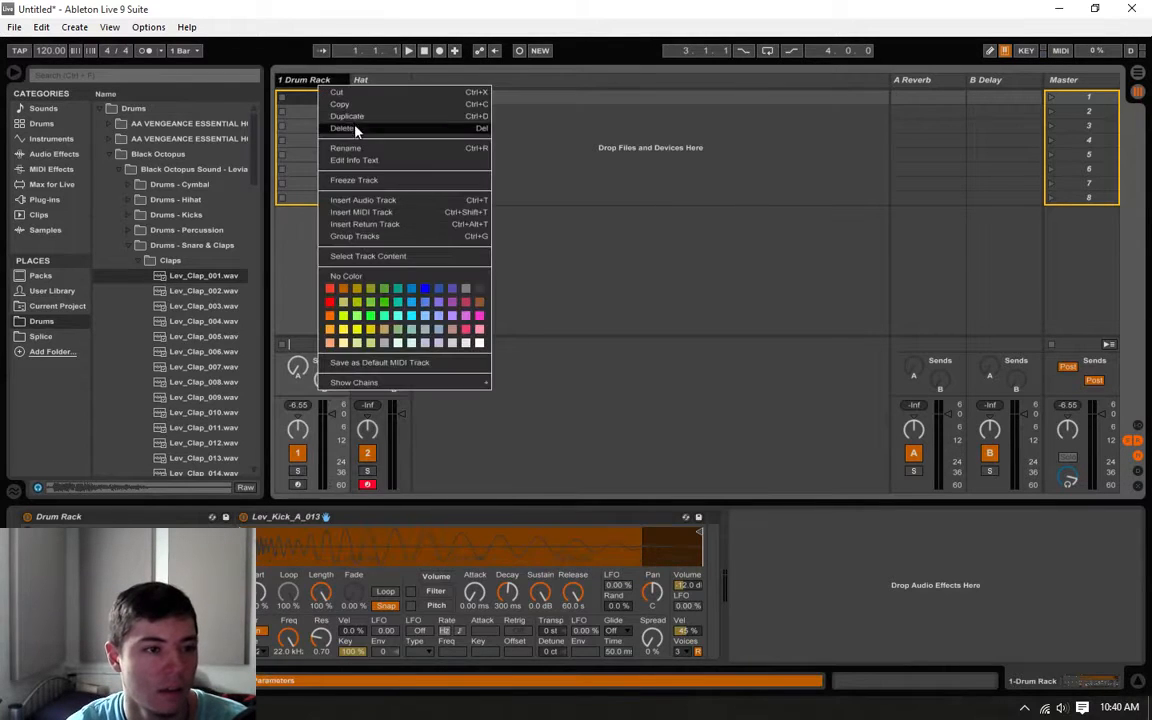
left_click(318, 141)
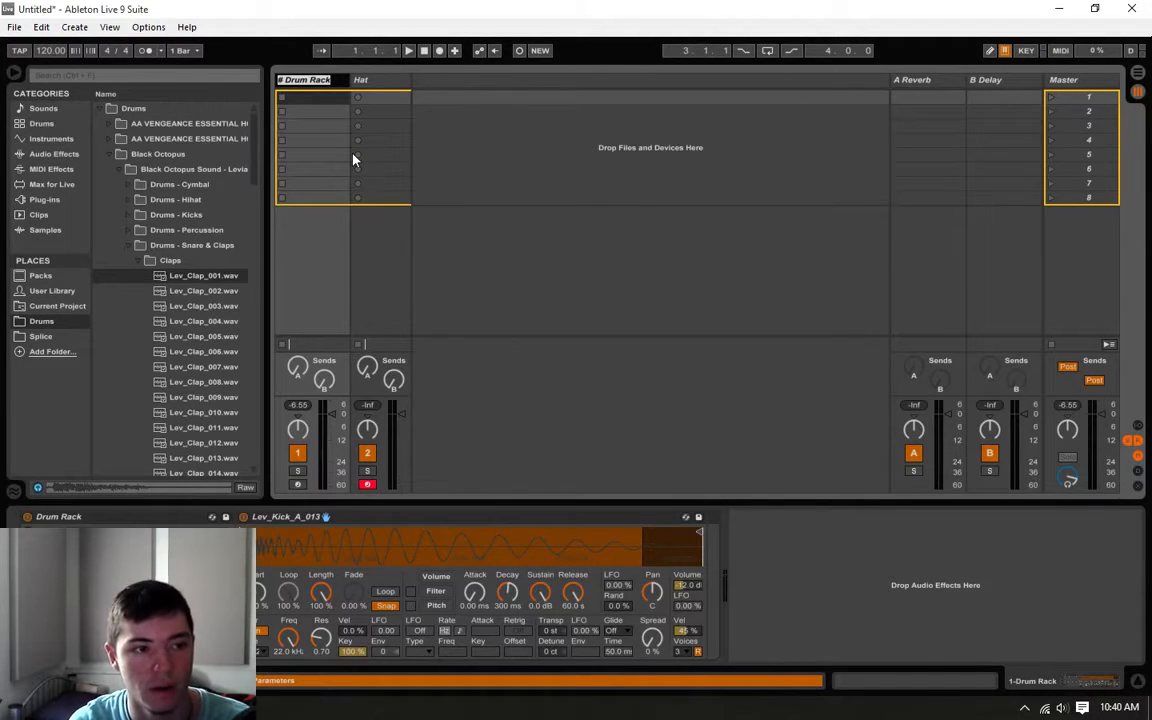
type("Kick")
key("Return")
- Load Lev_Clap_001.wav into the Hat track's Drum Rack and extract its chain to a separate new track
left_click(388, 103)
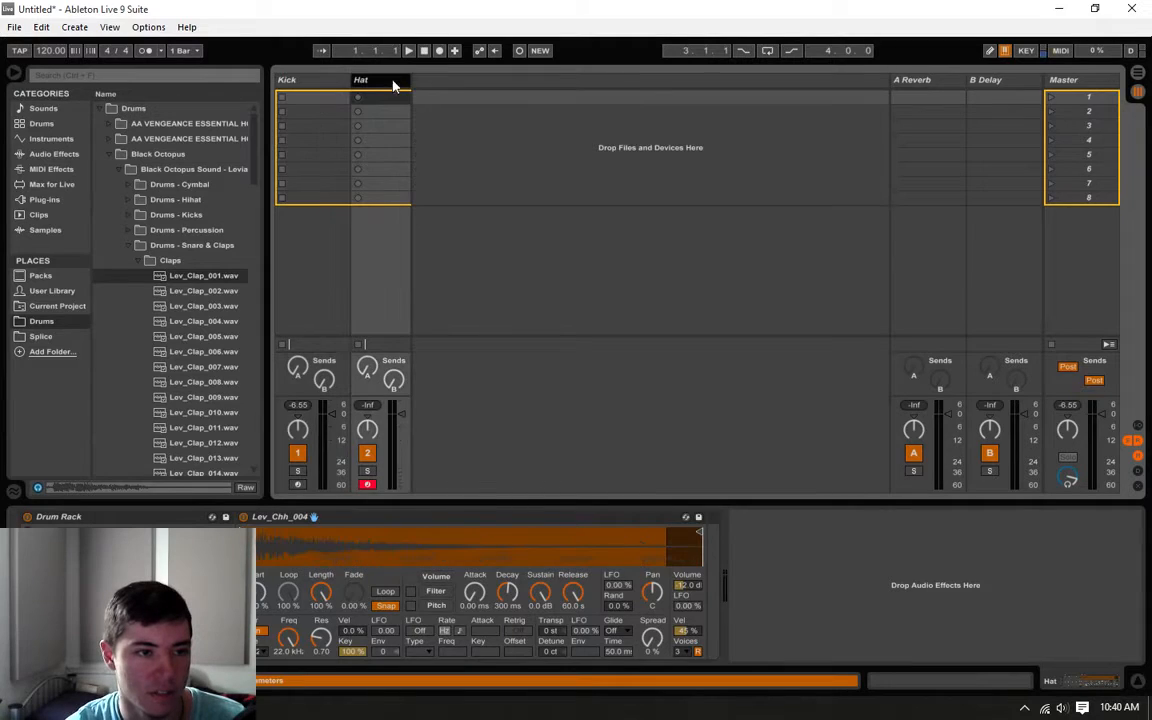
double_click(197, 277)
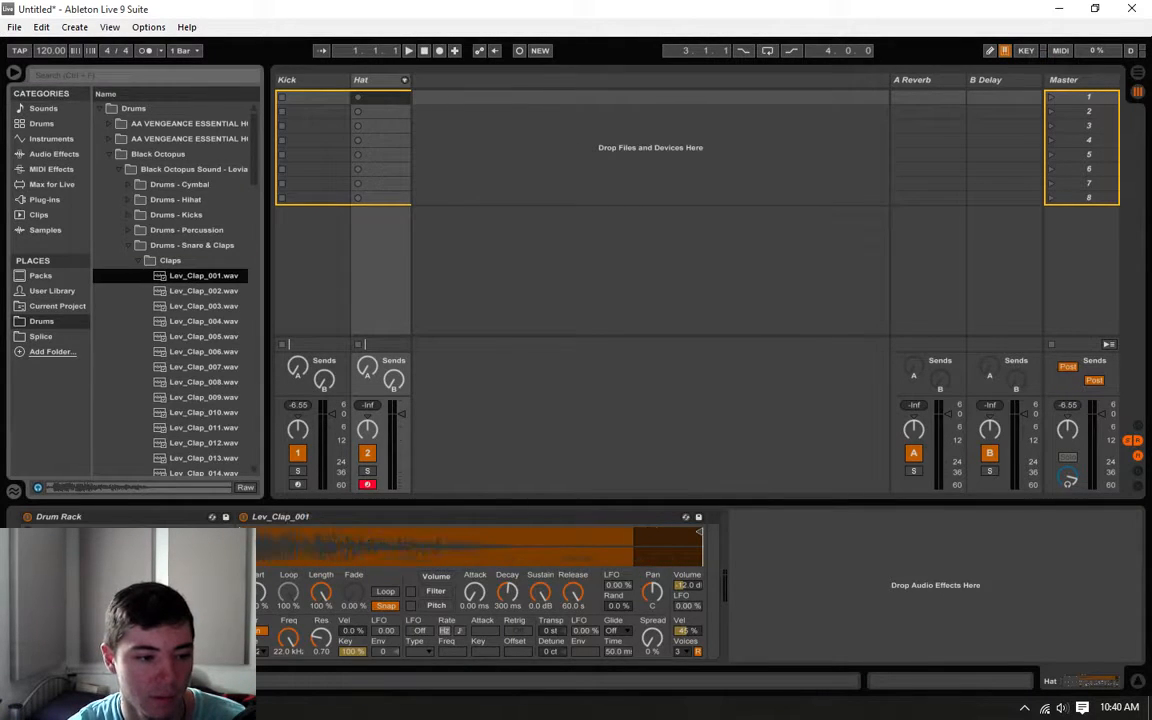
left_click_drag(200, 600, 476, 136)
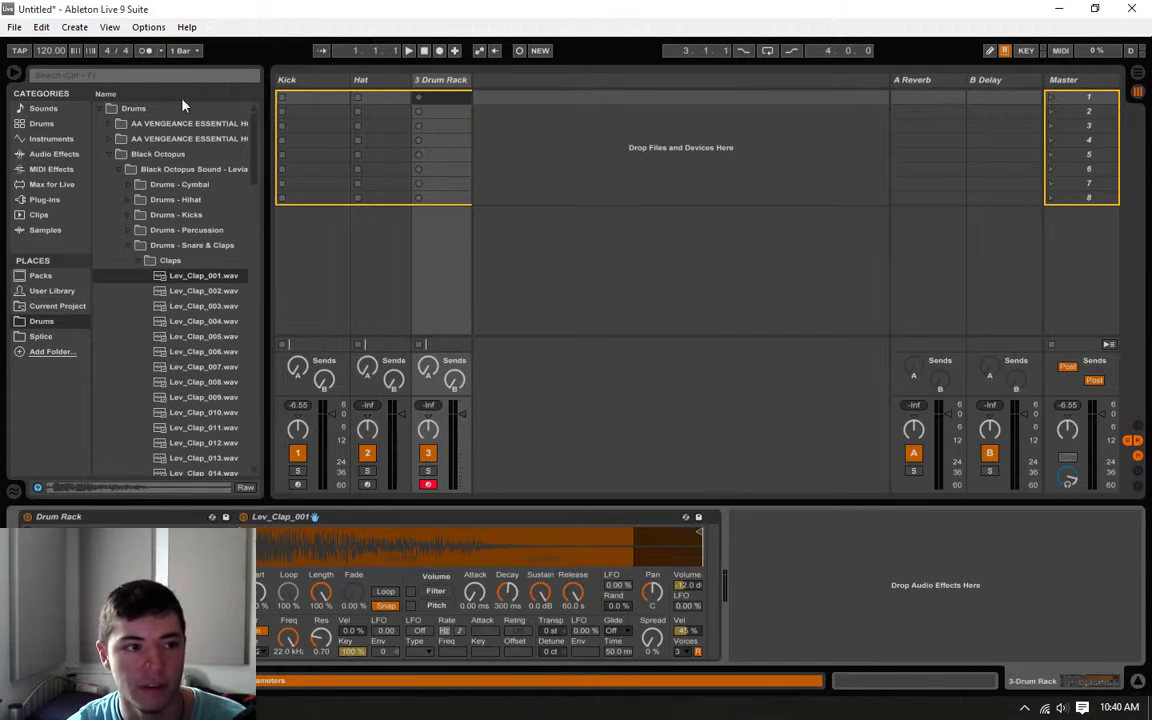
- Rename the third track, which holds the clap sample, as Clap
right_click(462, 80)
left_click(500, 147)
type("Clap")
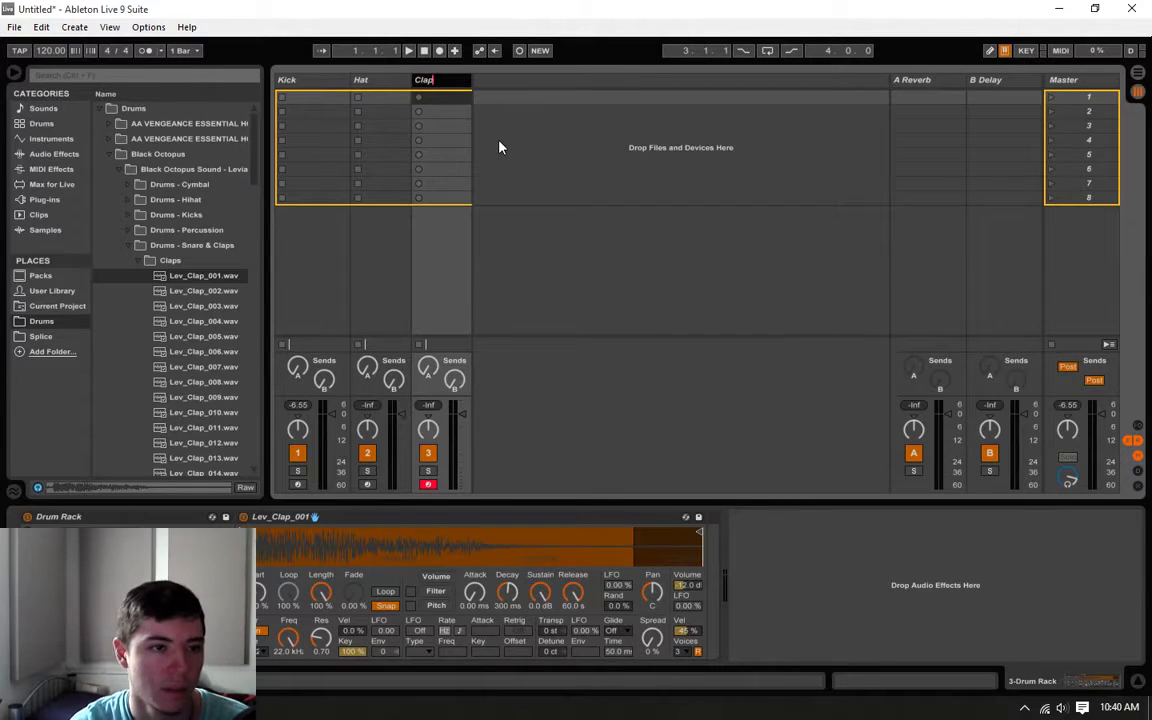
key("Return")
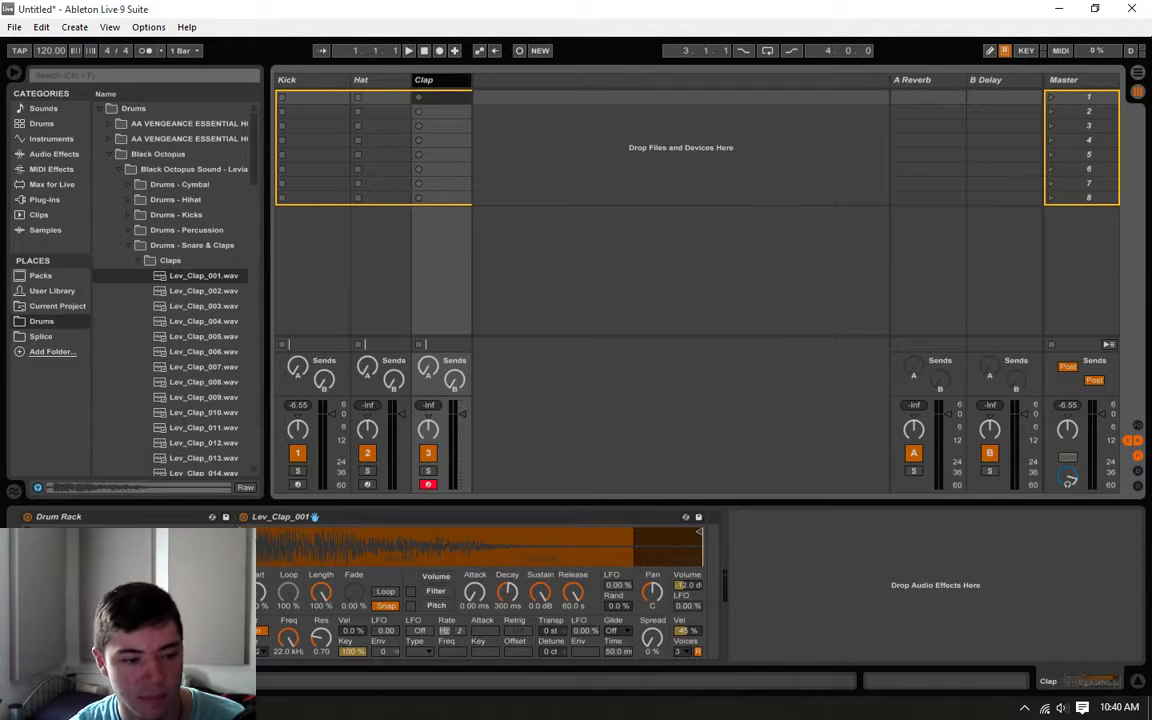
- Audition the clap samples up to Lev_Clap_009.wav and add Lev_Clap_008.wav to the Clap track's Drum Rack
left_click(211, 307)
left_click(212, 323)
left_click(212, 351)
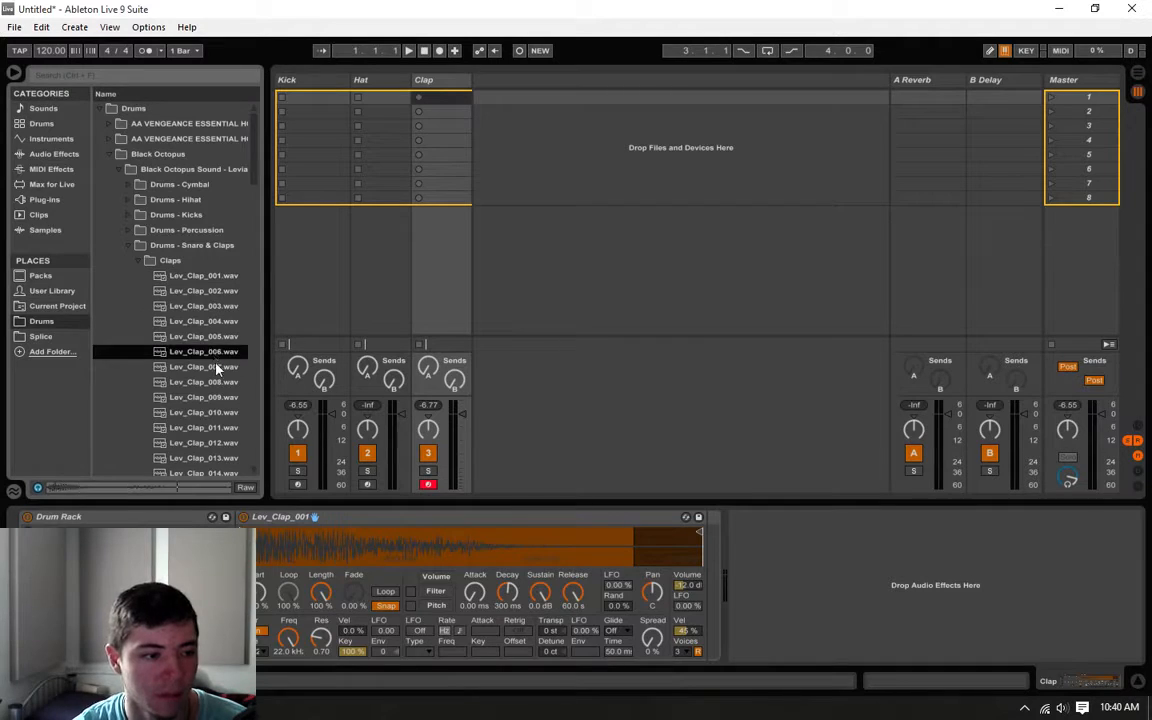
left_click(217, 366)
left_click(217, 387)
left_click(217, 402)
left_click_drag(215, 383, 350, 550)
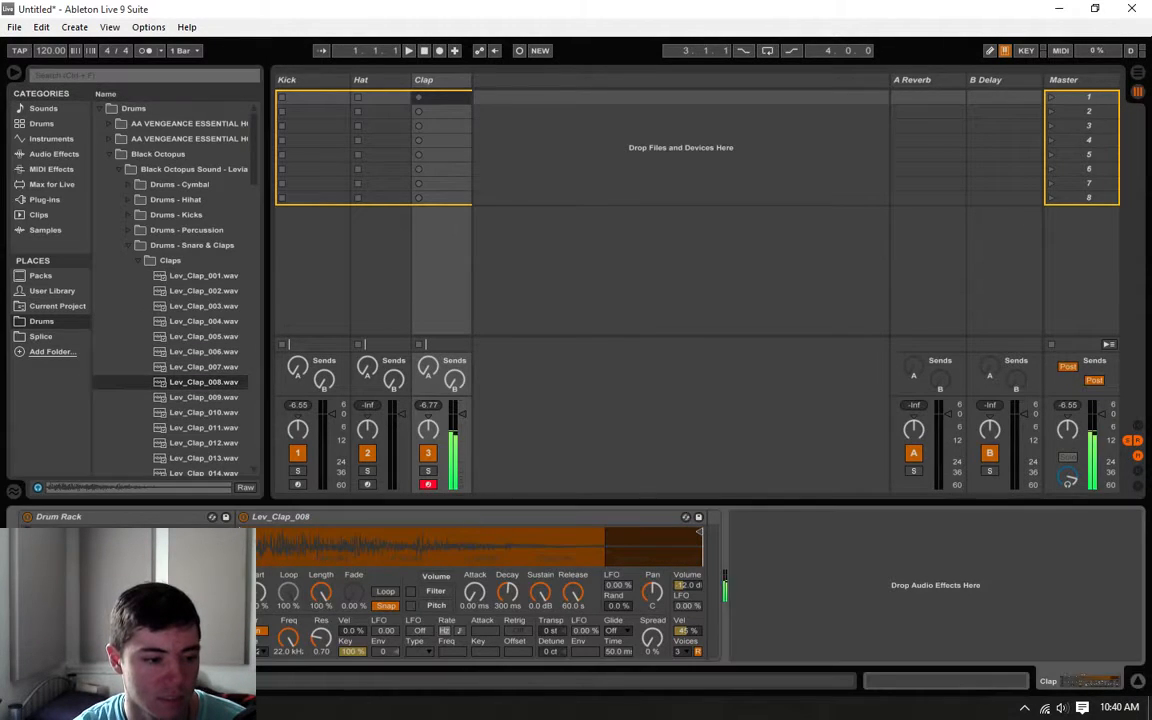
- Audition further clap samples and add Lev_Clap_013.wav to another pad of the Clap track's Drum Rack
scroll(200, 367, "down", 1)
left_click(200, 398)
left_click(200, 412)
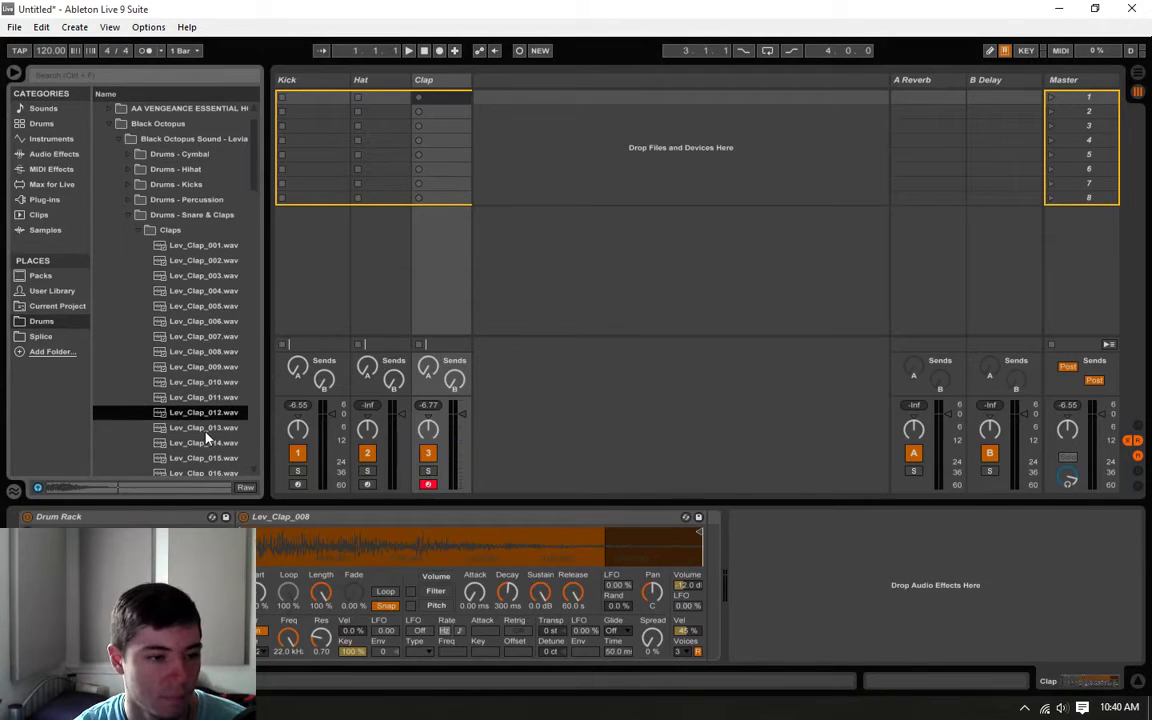
left_click(207, 428)
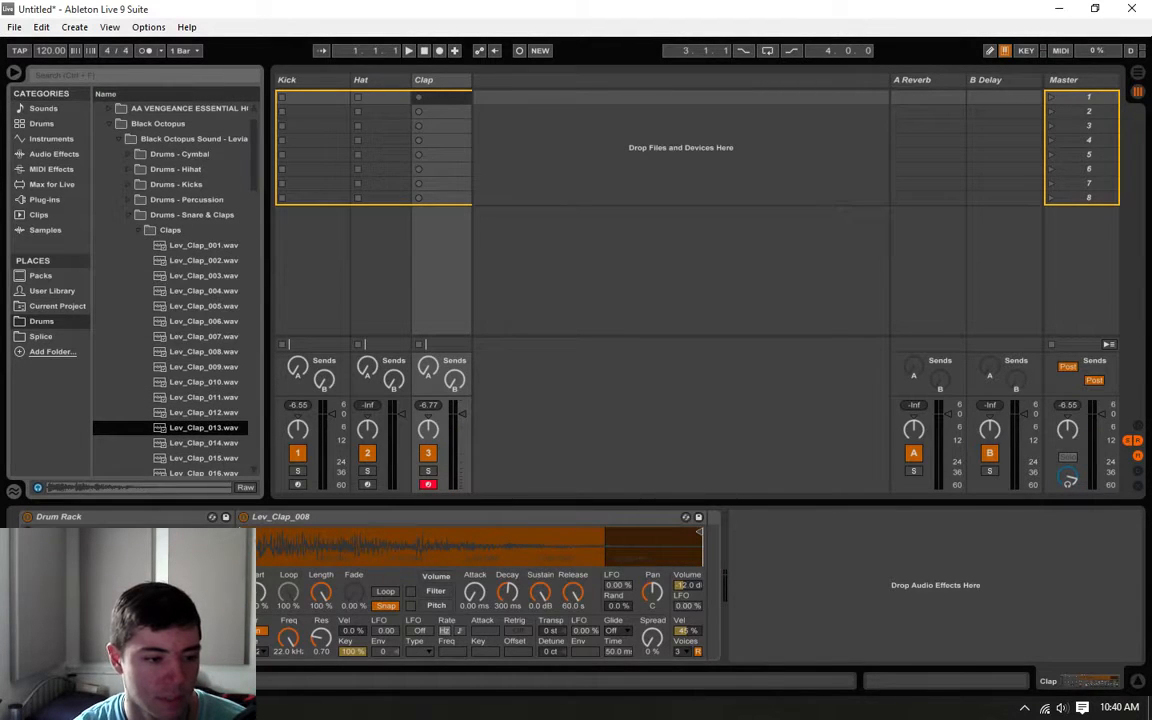
left_click_drag(207, 428, 350, 550)
- Audition the claps from Lev_Clap_014.wav onward and add Lev_Clap_026.wav to the Clap track's Drum Rack
scroll(207, 402, "down", 1)
left_click(207, 401)
left_click(219, 415)
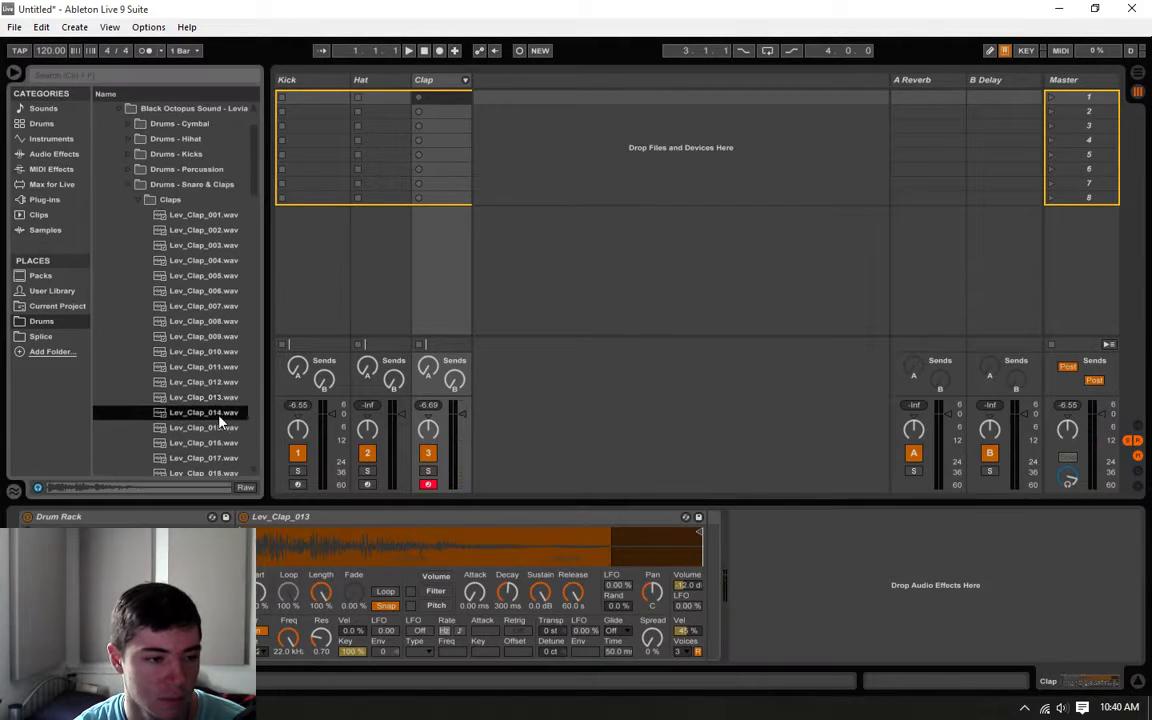
left_click(215, 428)
left_click(213, 443)
left_click(210, 458)
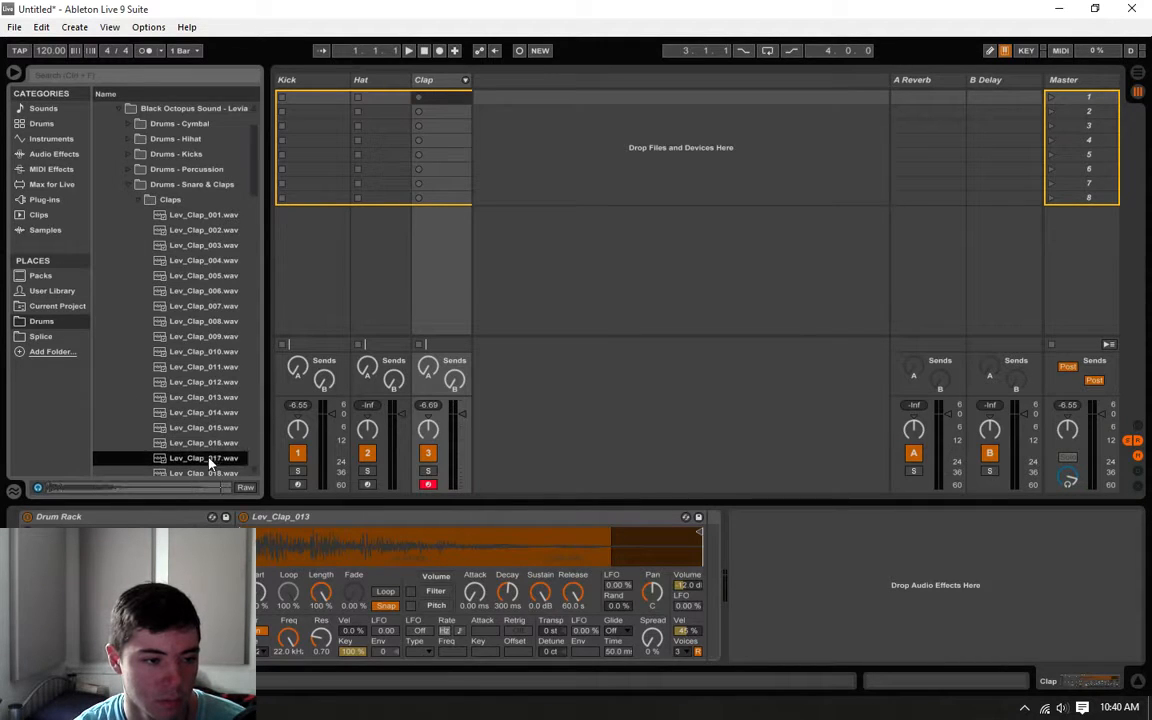
scroll(214, 455, "down", 1)
left_click(217, 444)
left_click(217, 458)
scroll(220, 450, "down", 1)
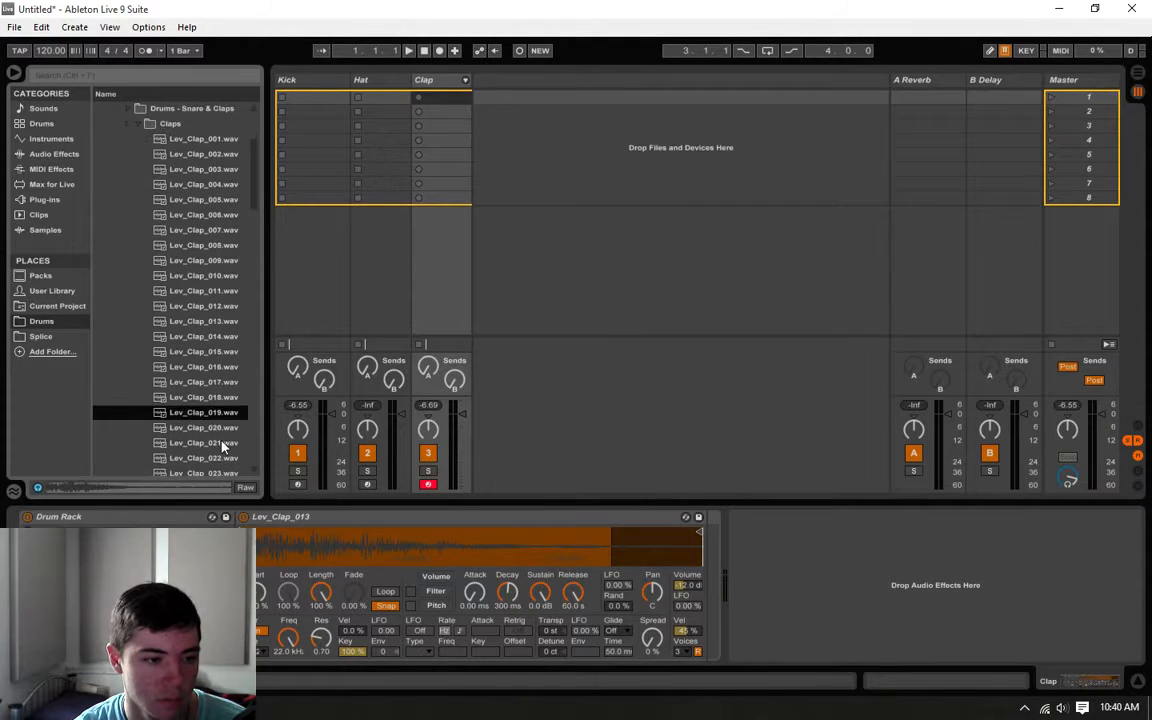
key("Down")
key("Down")
key("Down")
key("Down")
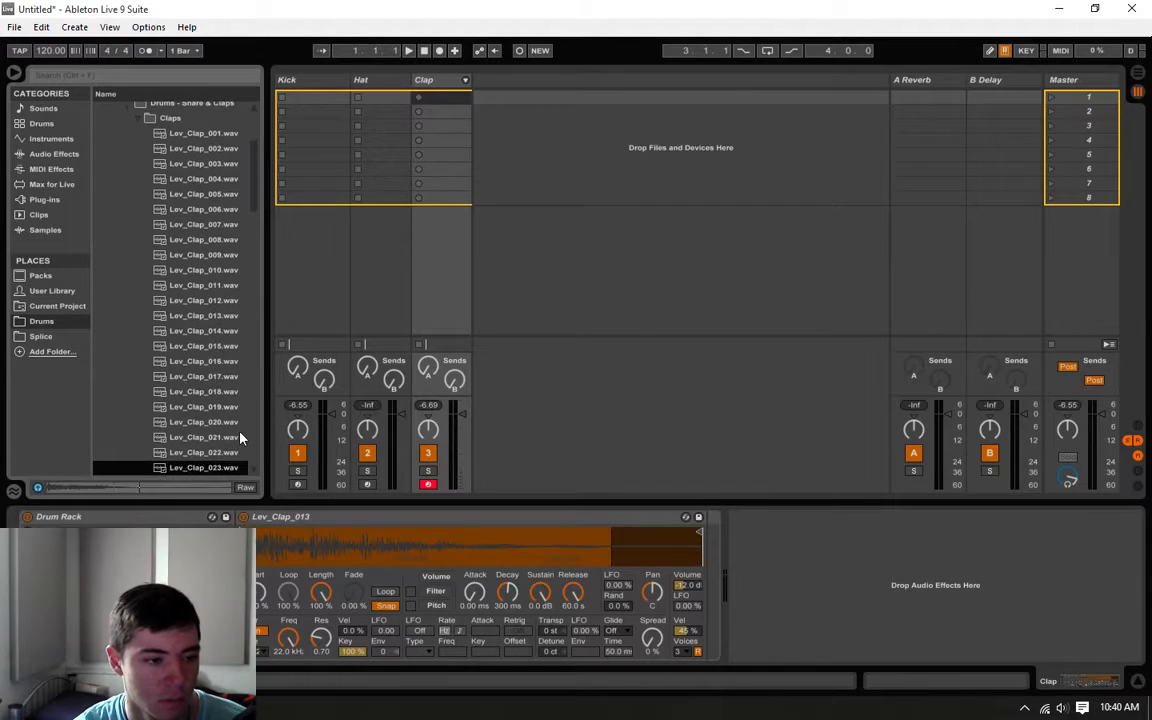
key("Down")
key("Down")
key("Down")
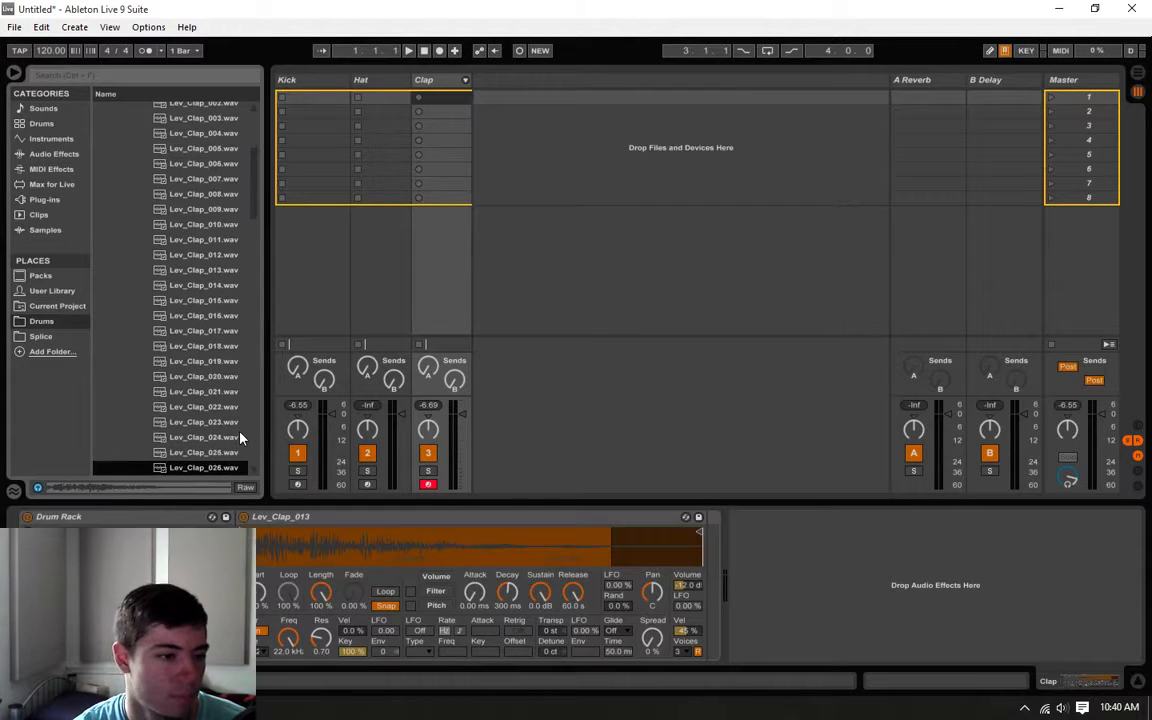
scroll(230, 442, "down", 1)
key("Return")
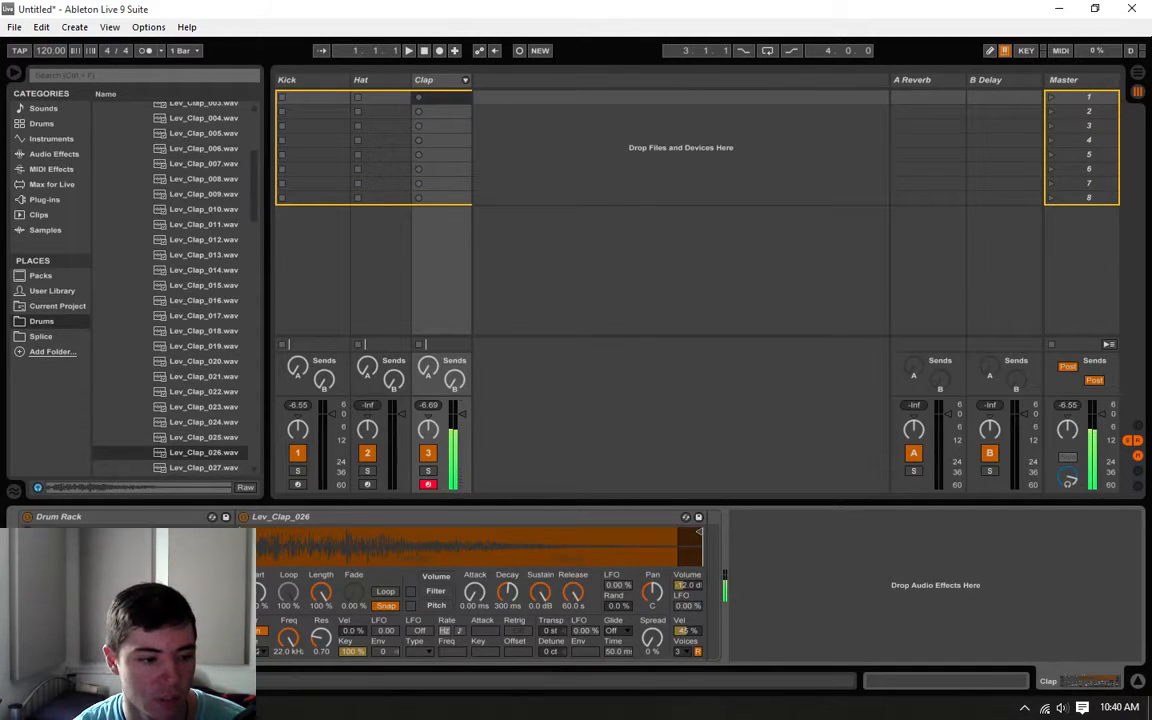
- Shorten the ends of the Lev_Clap_008 and Lev_Clap_013 samples in their Simpler waveforms
key("Delete")
key("ctrl+z")
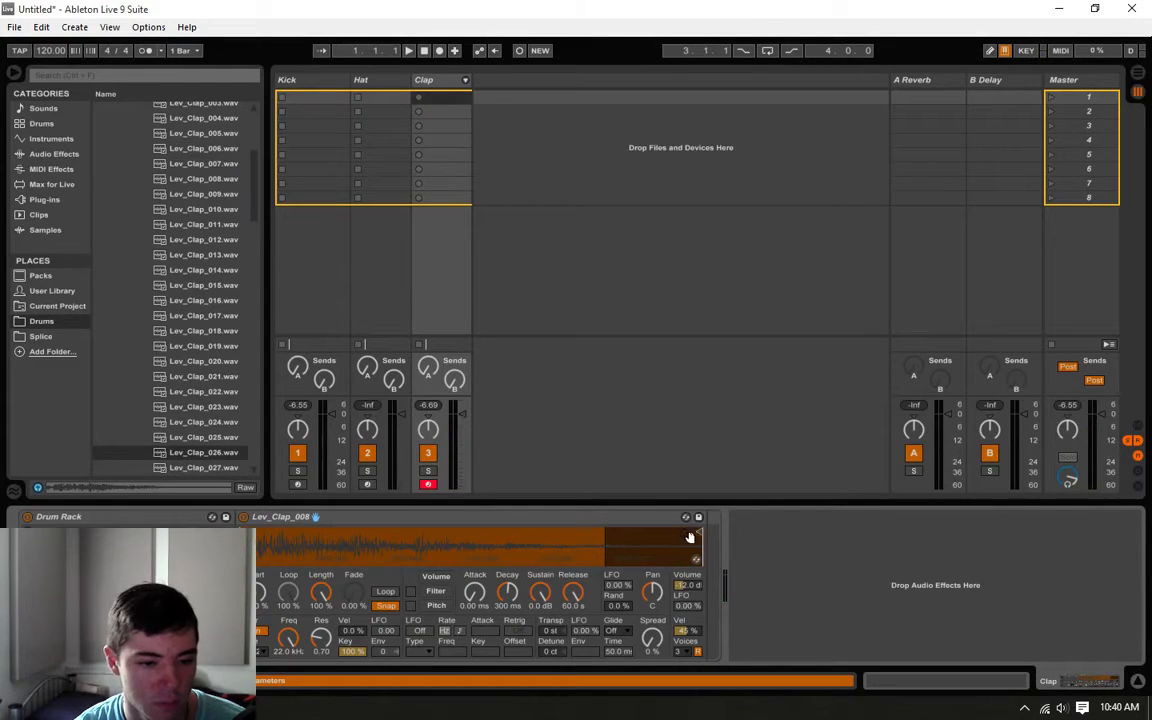
left_click_drag(691, 535, 602, 533)
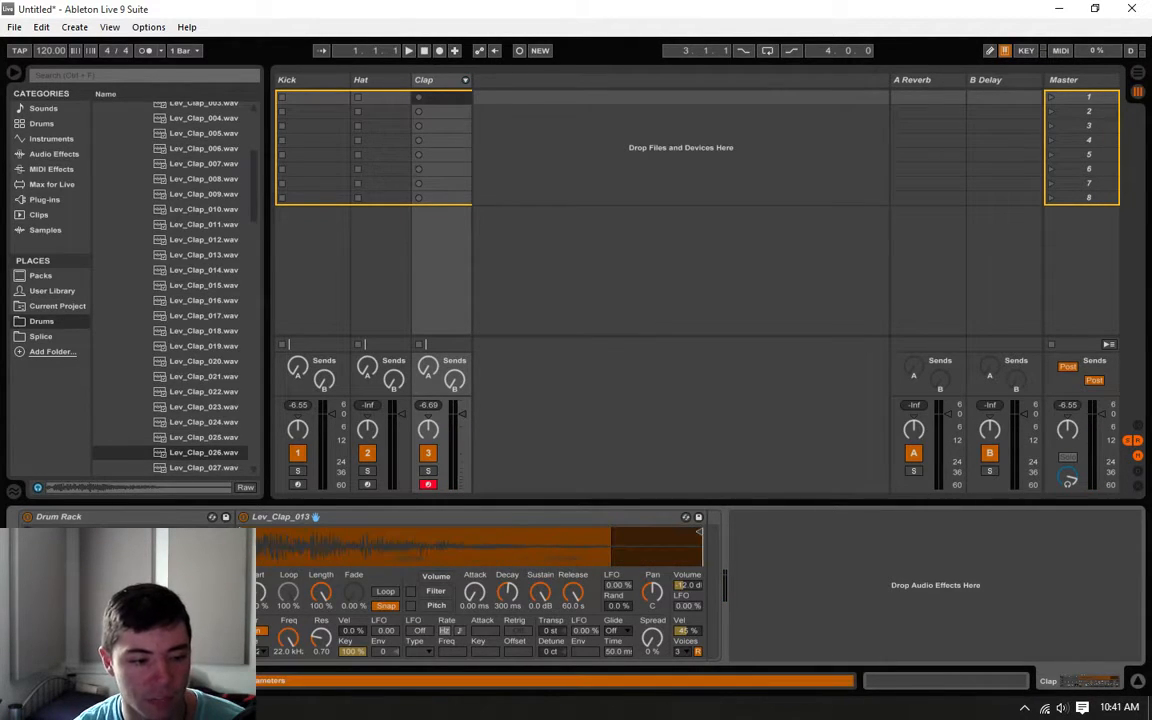
left_click_drag(679, 545, 583, 535)
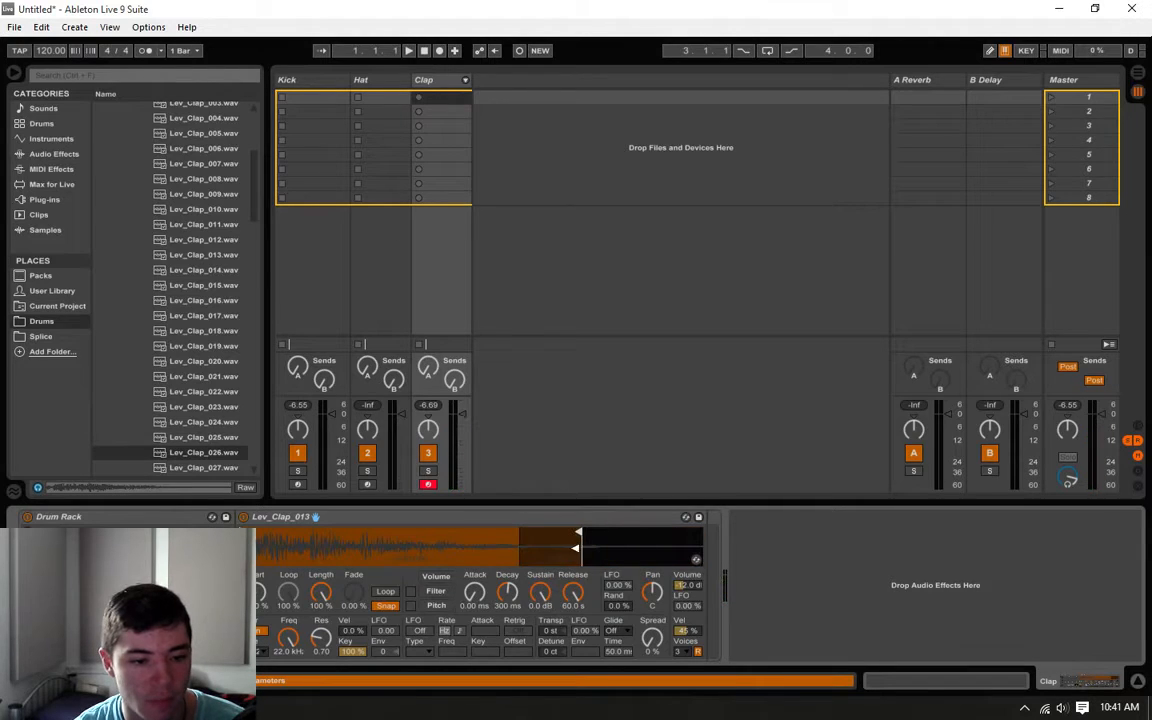
- Examine the Kick, Hat and Clap tracks and the sample device on each one
key("Left")
key("Left")
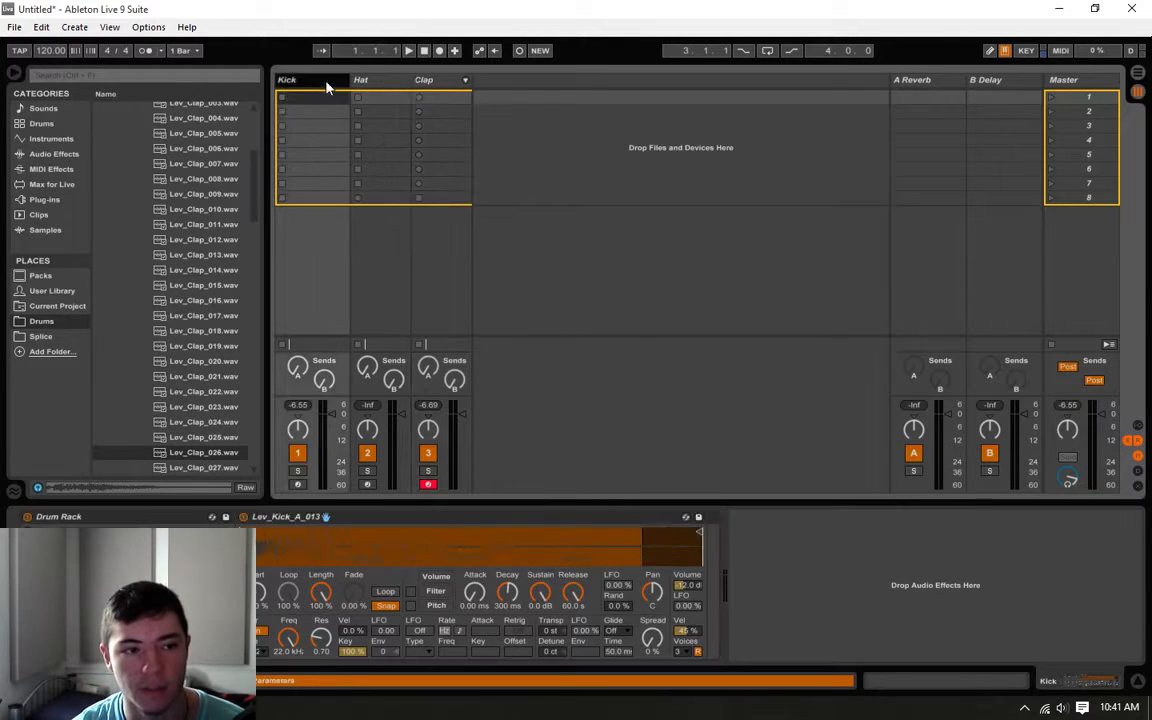
key("Right")
key("Right")
key("Left")
key("Left")
key("Right")
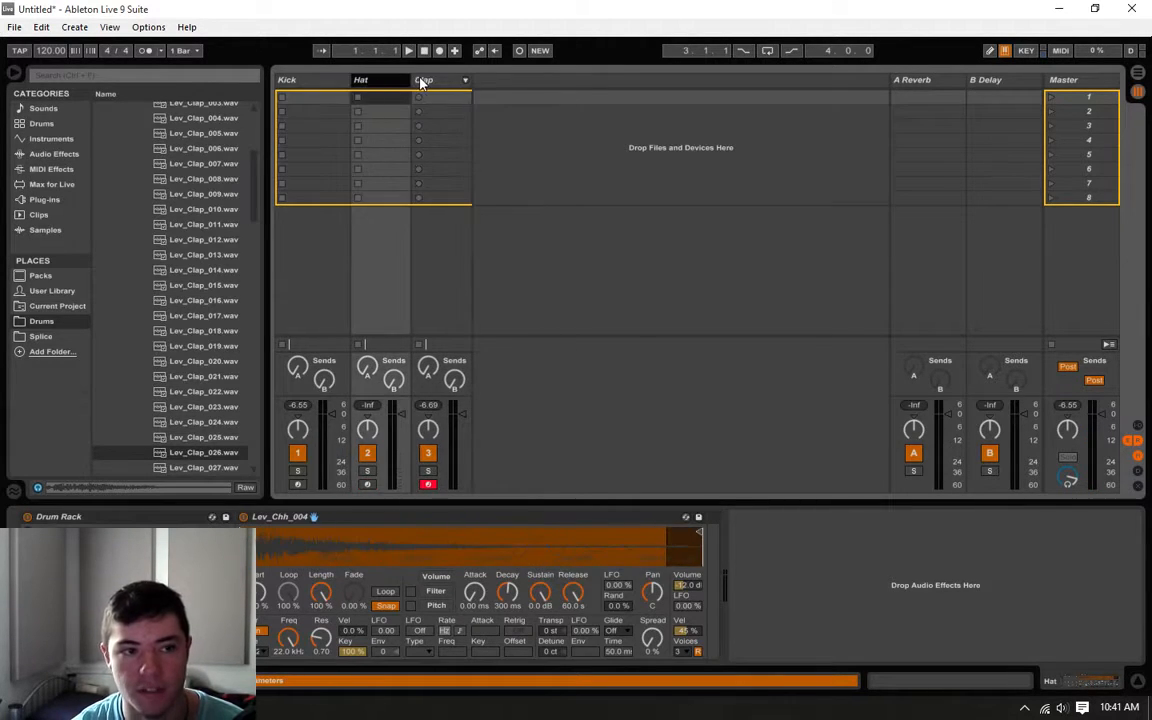
key("Right")
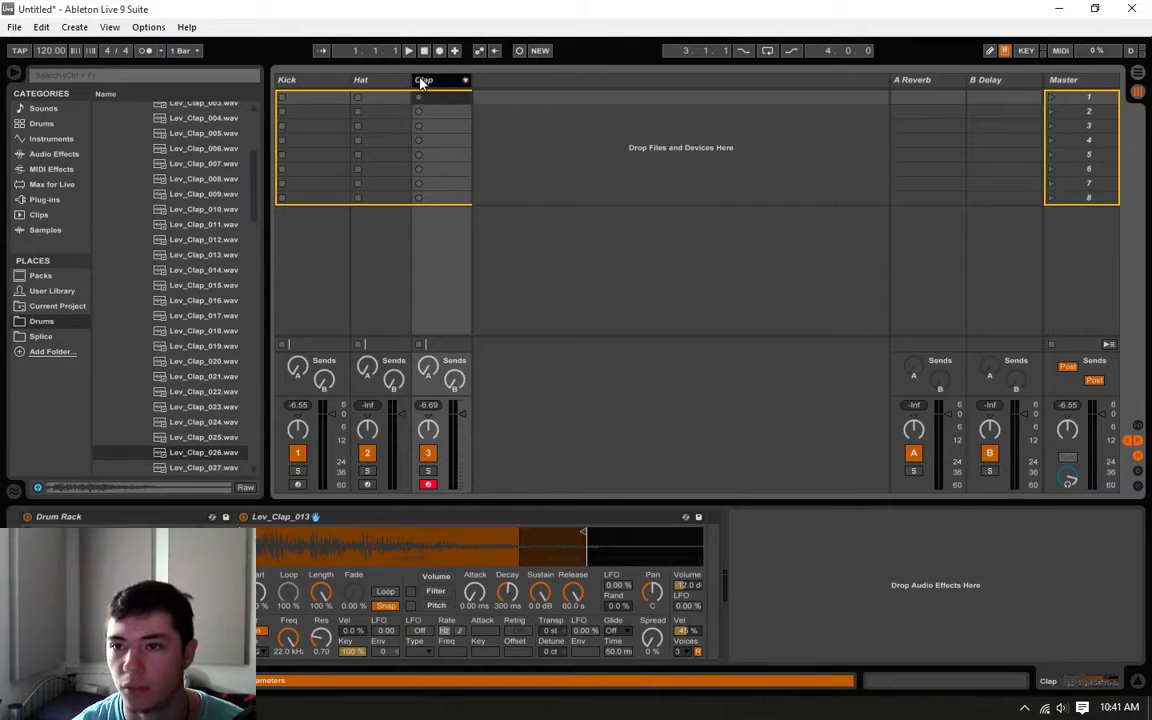
- Create a one-bar clip in the Kick track's first slot with 1/16 kick notes on all four beats
double_click(305, 102)
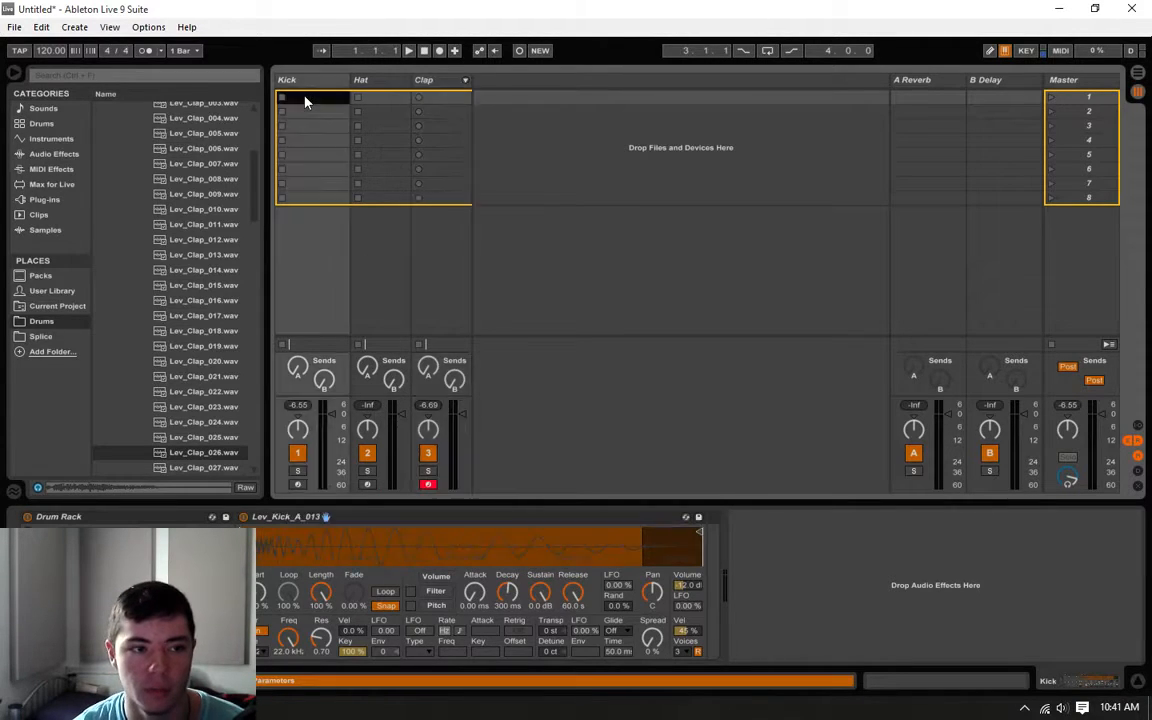
left_click(294, 126)
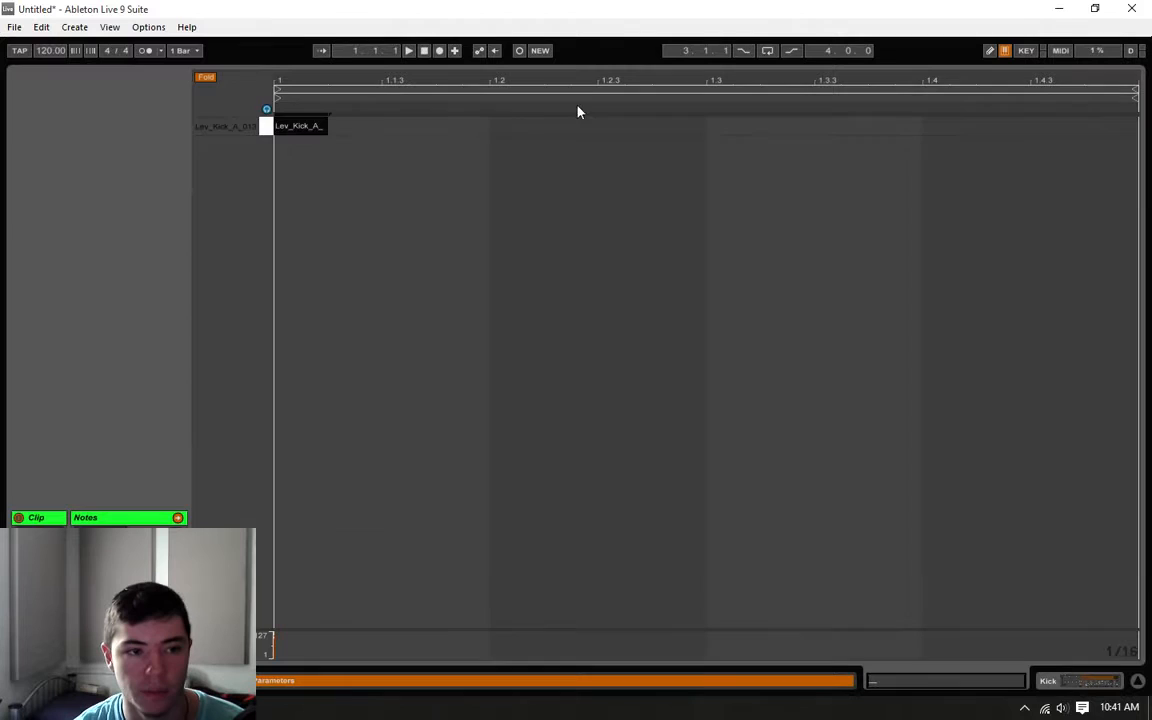
left_click(514, 126)
left_click(730, 126)
left_click(962, 126)
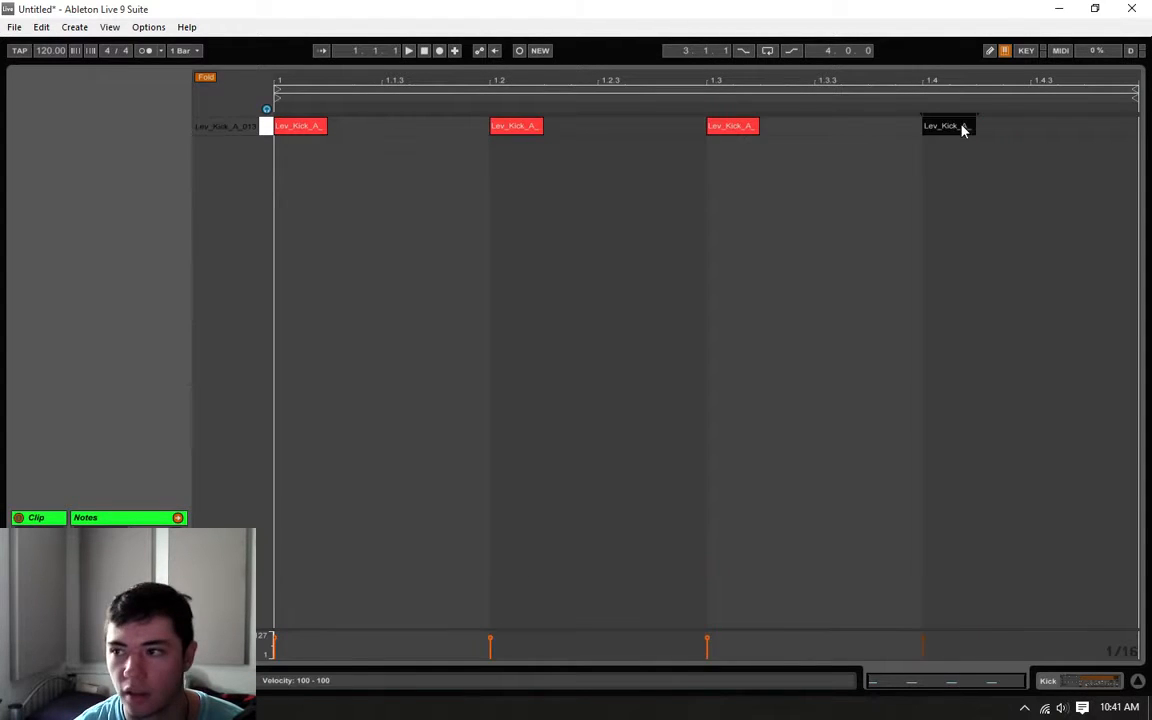
key("ctrl+a")
left_click(866, 360)
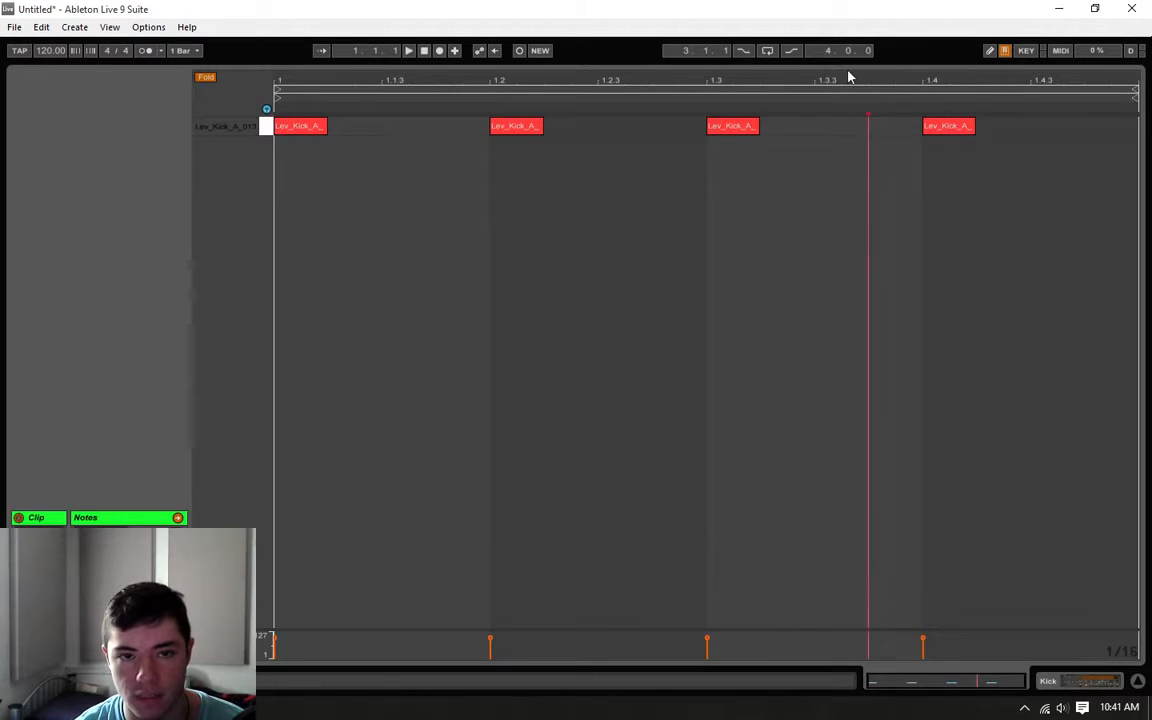
- Create a one-bar clip in the Hat track's first slot with Lev_Chh_004 notes at 1.1.3, 1.2.3, 1.3.3 and 1.4.3
left_click_drag(856, 64, 812, 390)
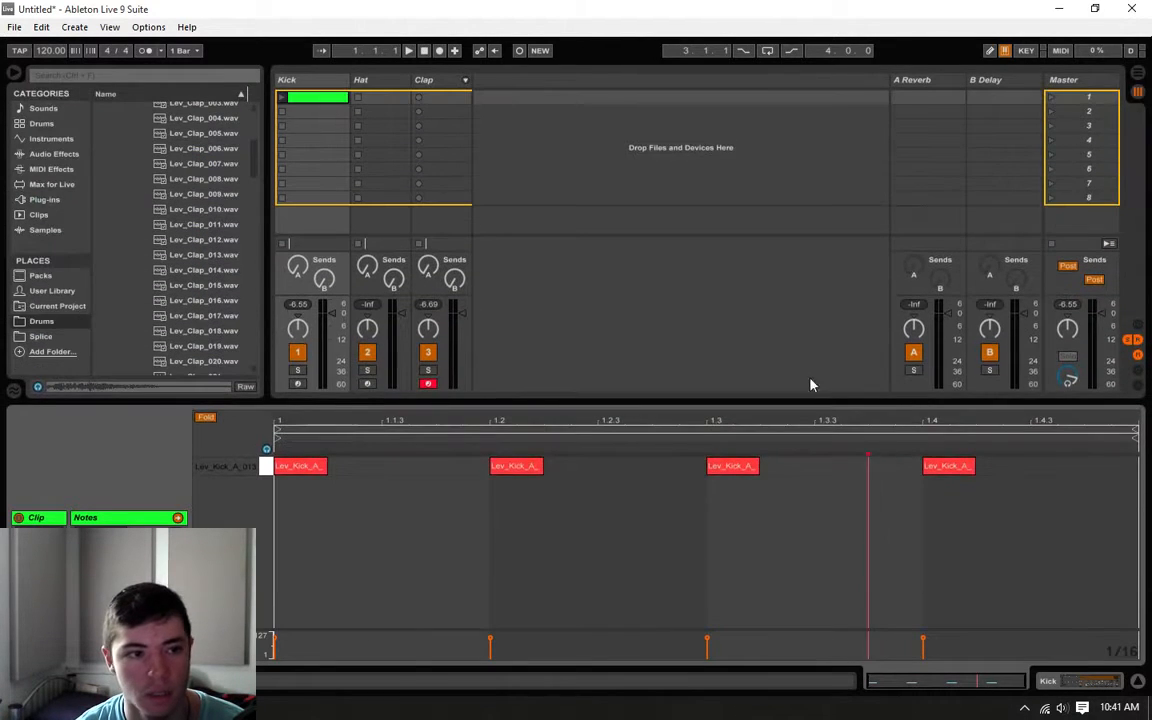
double_click(380, 101)
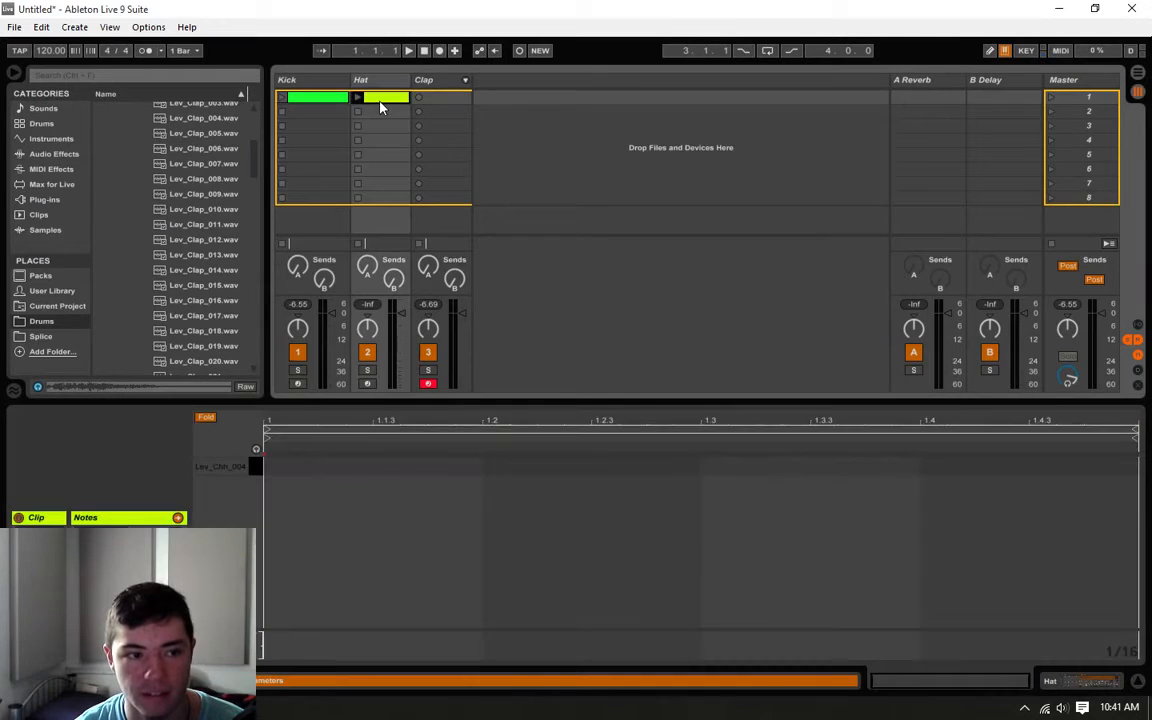
double_click(395, 467)
double_click(617, 467)
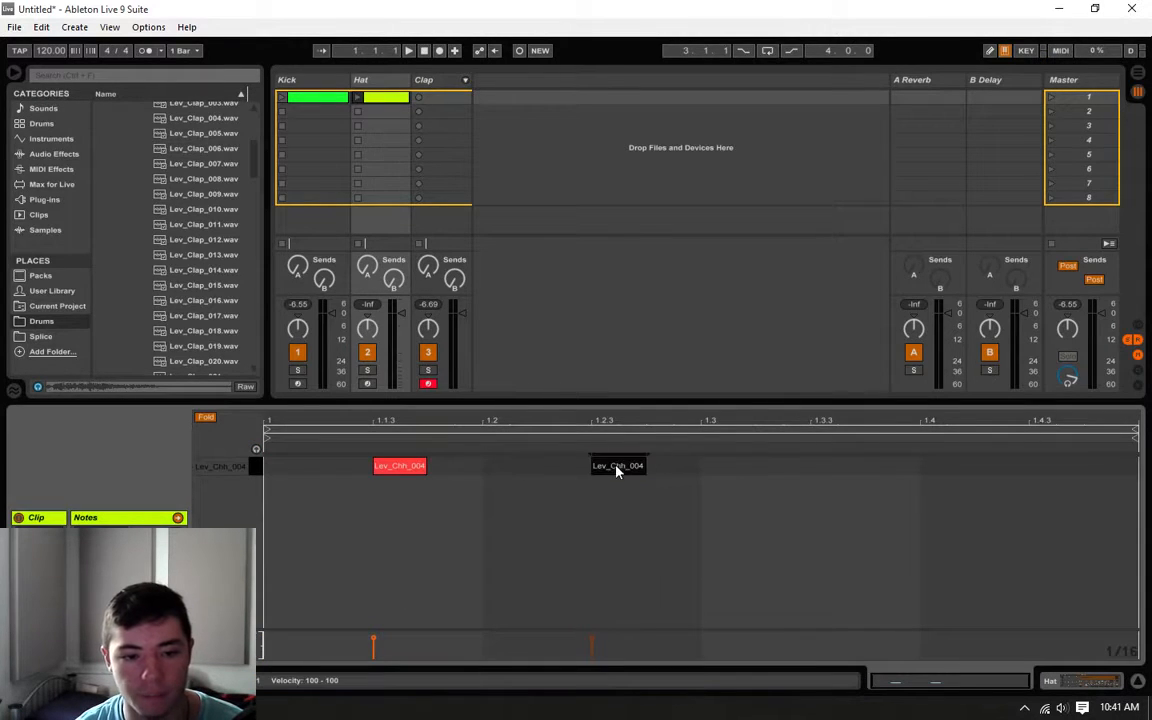
double_click(837, 467)
double_click(1040, 467)
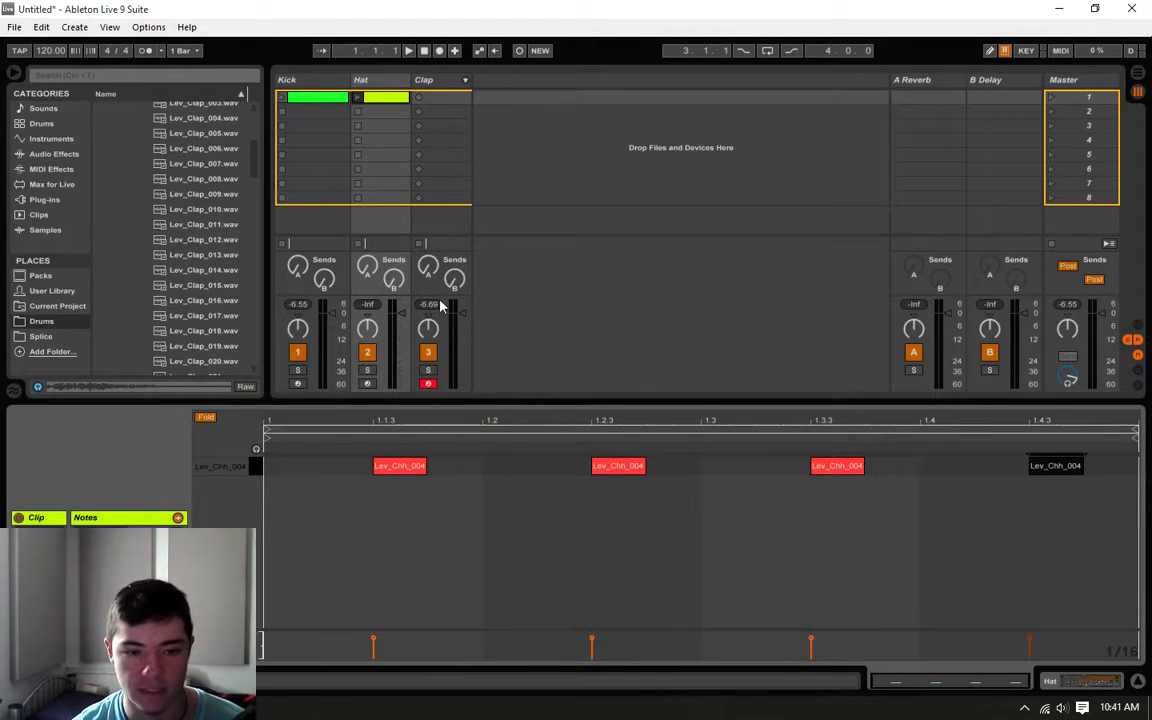
- Create a clip in the Clap track's first slot with all three clap samples layered on beats 1.2 and 1.4
double_click(430, 100)
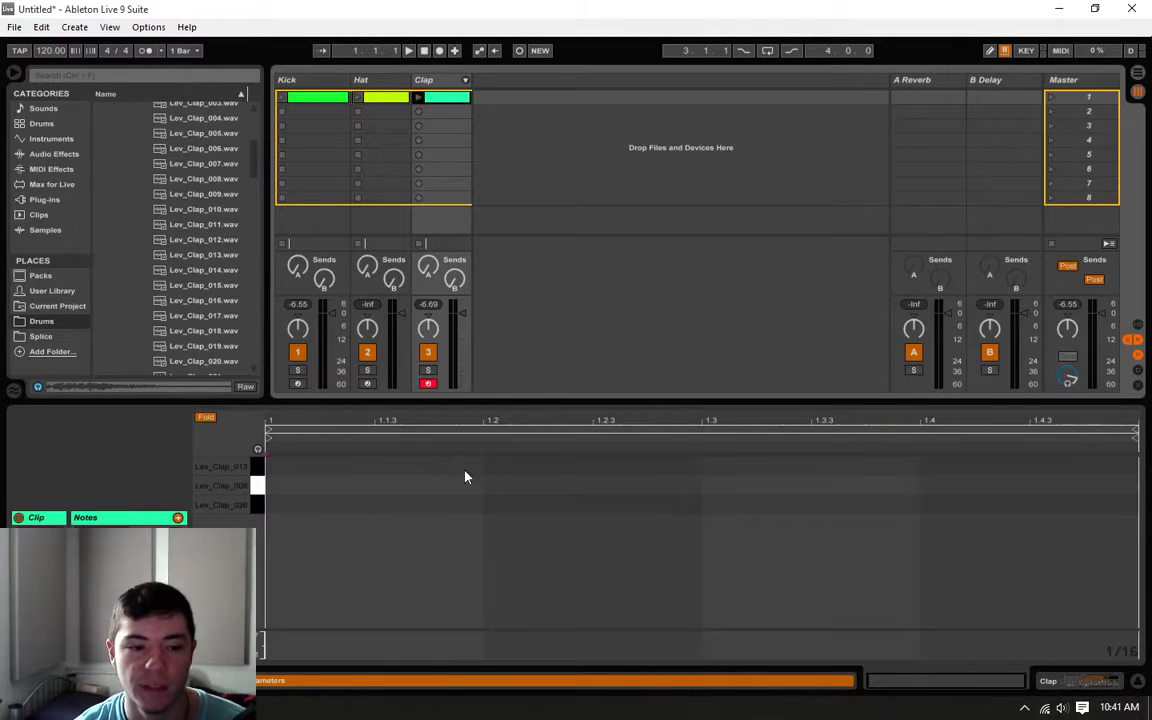
double_click(515, 467)
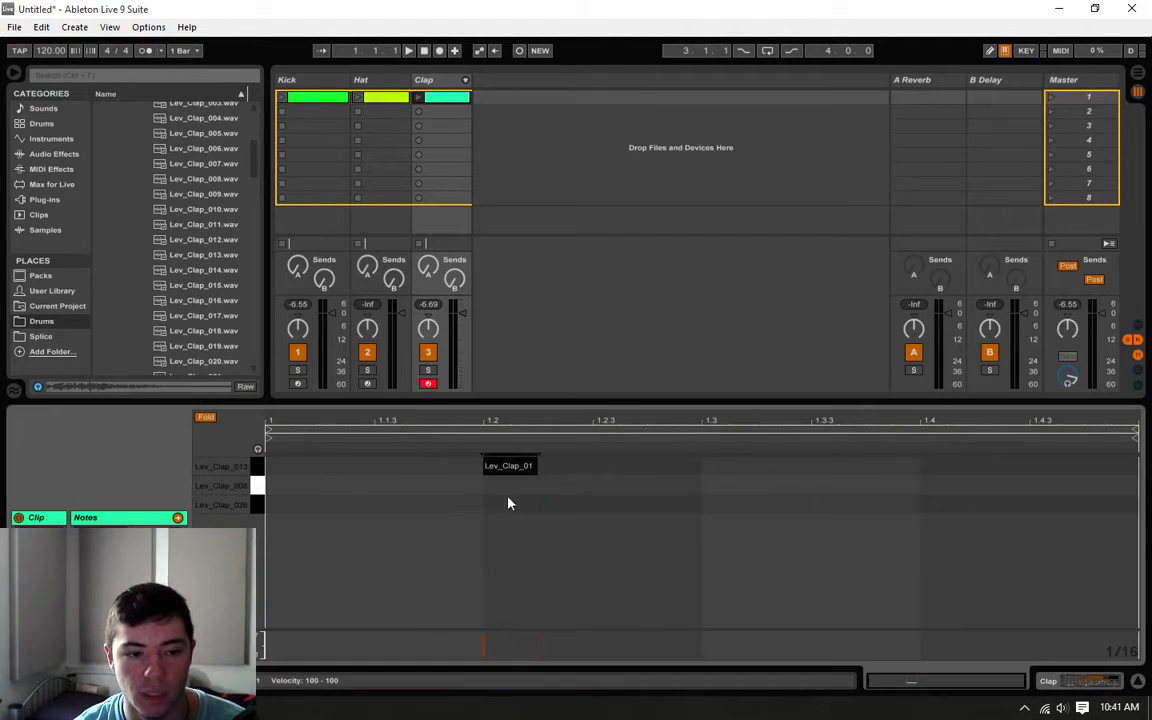
double_click(508, 487)
double_click(508, 504)
double_click(950, 466)
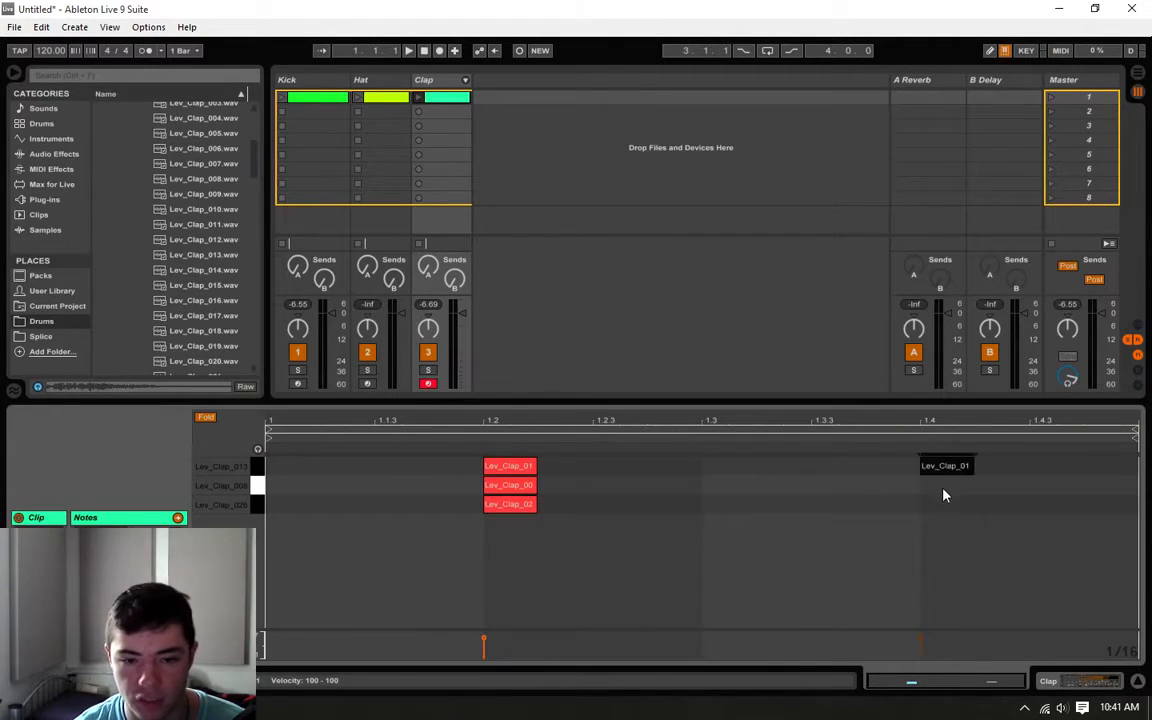
double_click(950, 485)
double_click(966, 505)
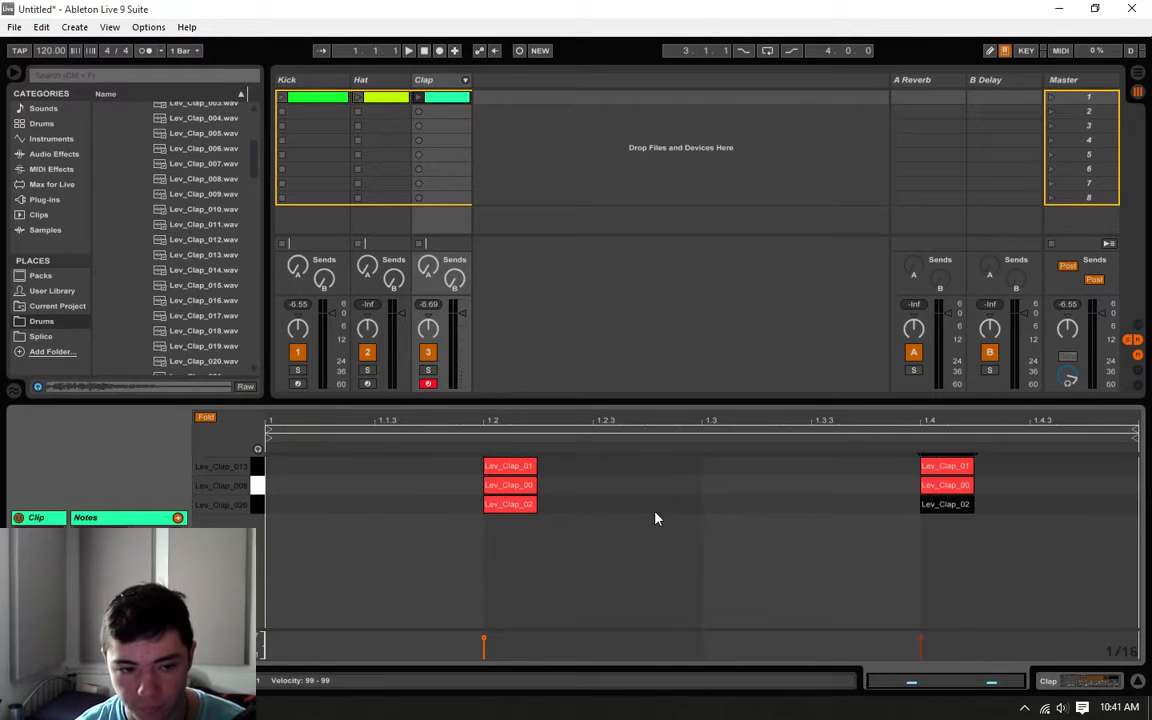
left_click_drag(487, 524, 147, 456)
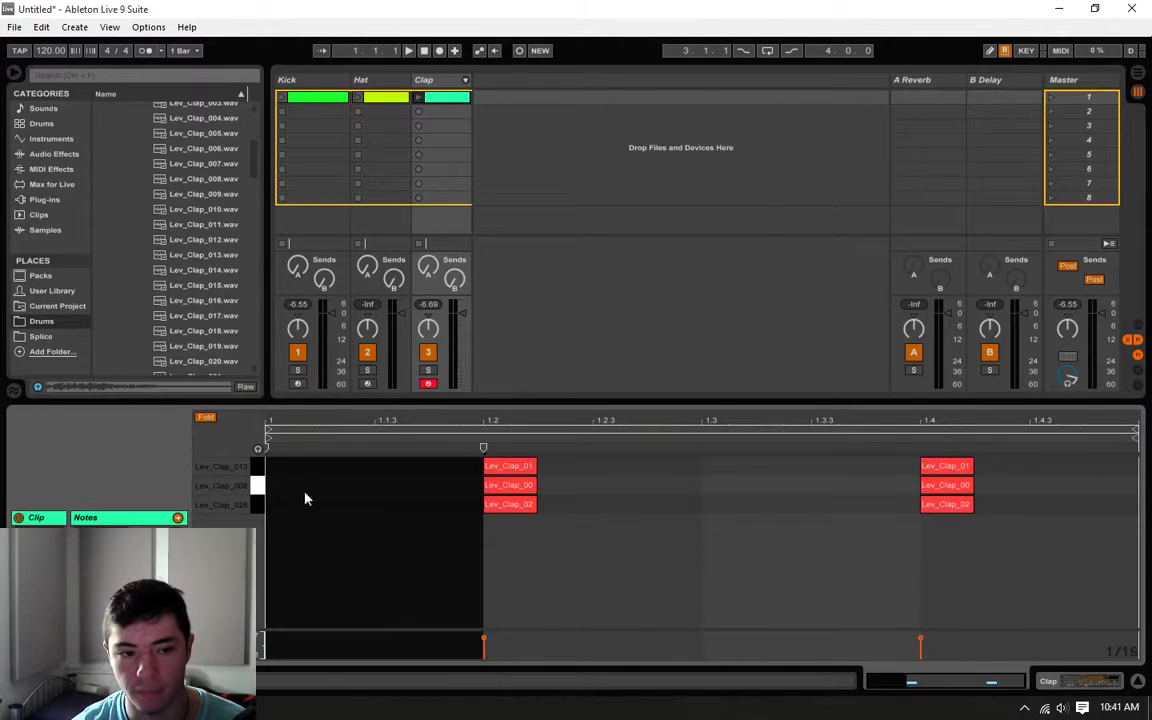
left_click(352, 512)
mouse_move(657, 521)
left_mouse_down()
mouse_move(427, 478)
mouse_move(490, 470)
left_mouse_up()
left_click(645, 485)
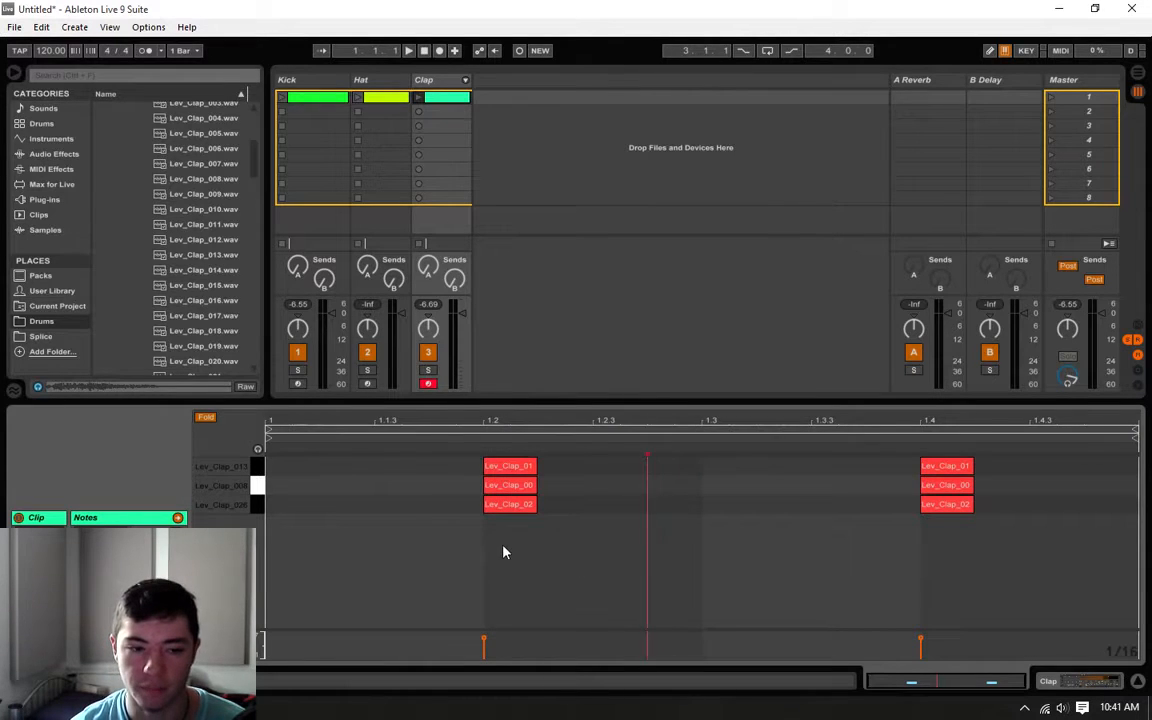
left_click_drag(504, 563, 479, 431)
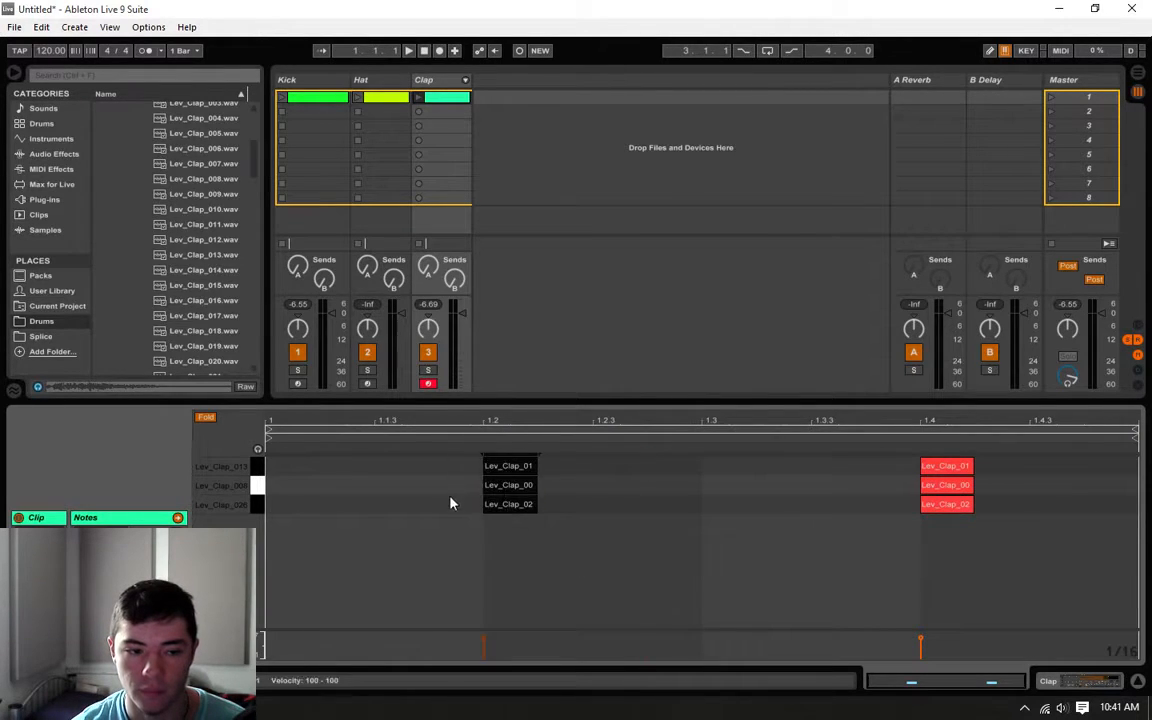
left_click(450, 498)
mouse_move(270, 464)
left_mouse_down()
mouse_move(508, 543)
mouse_move(913, 455)
mouse_move(900, 512)
left_mouse_up()
left_click(613, 506)
left_click(921, 558)
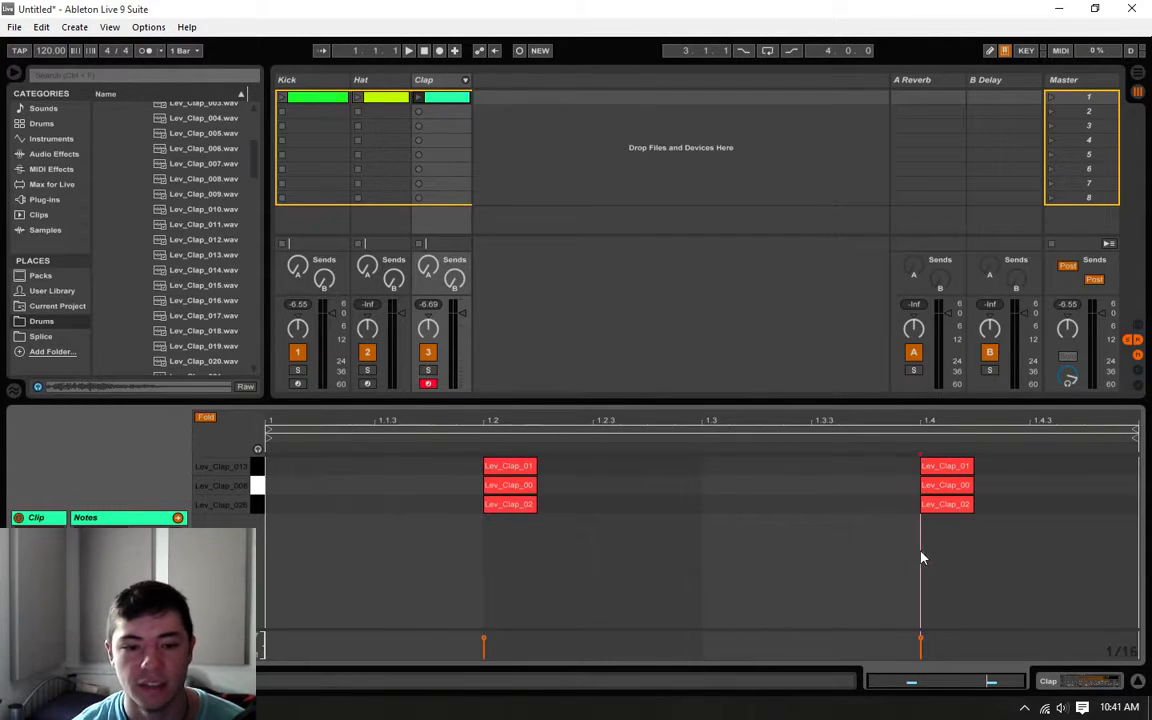
left_click_drag(942, 552, 941, 392)
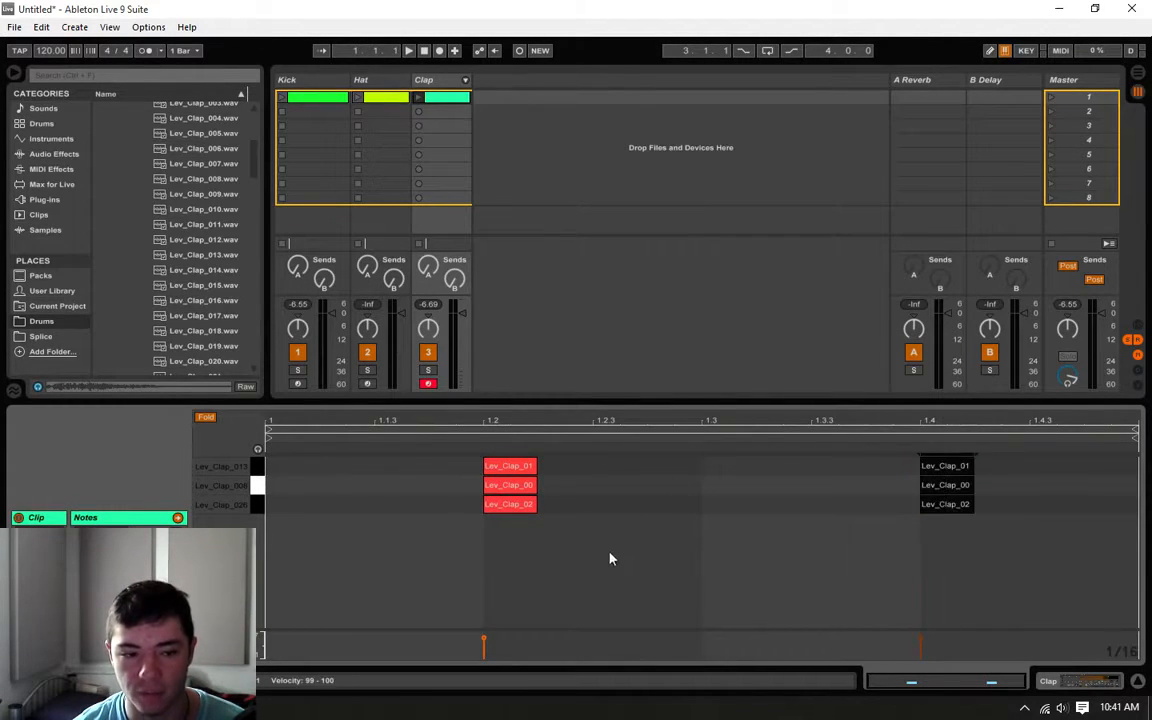
- Set the note grid of the Clap clip to Off
left_click(1015, 584)
right_click(1015, 588)
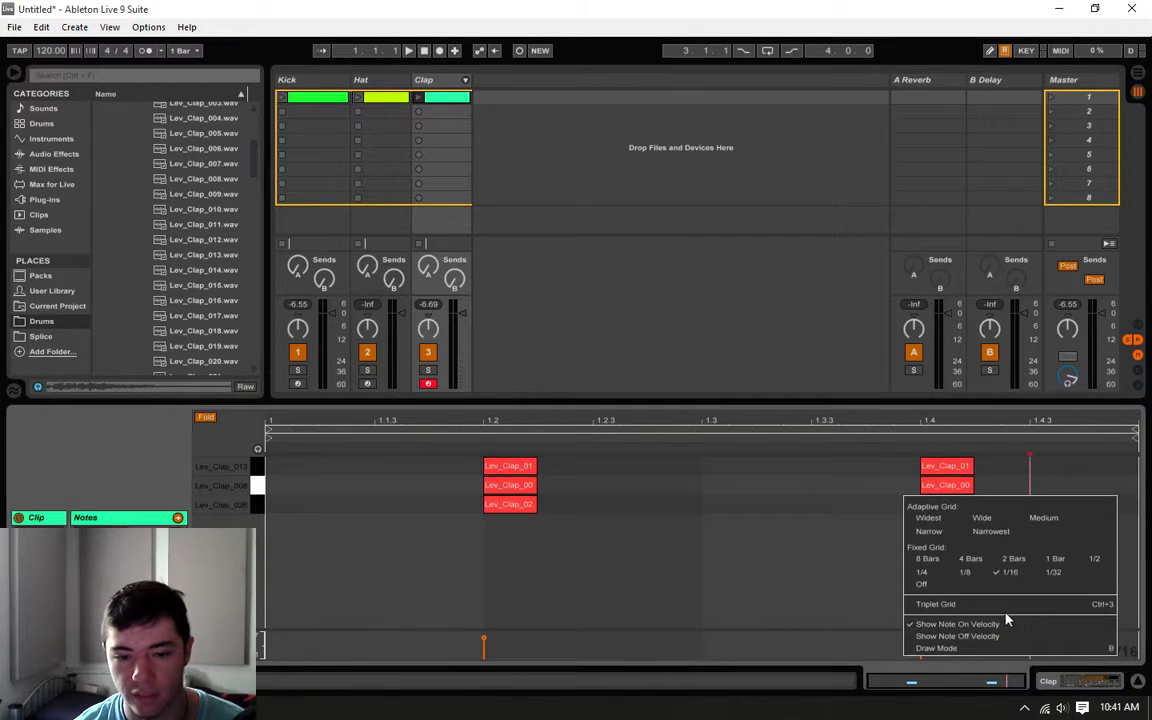
right_click(1133, 652)
left_click(1113, 646)
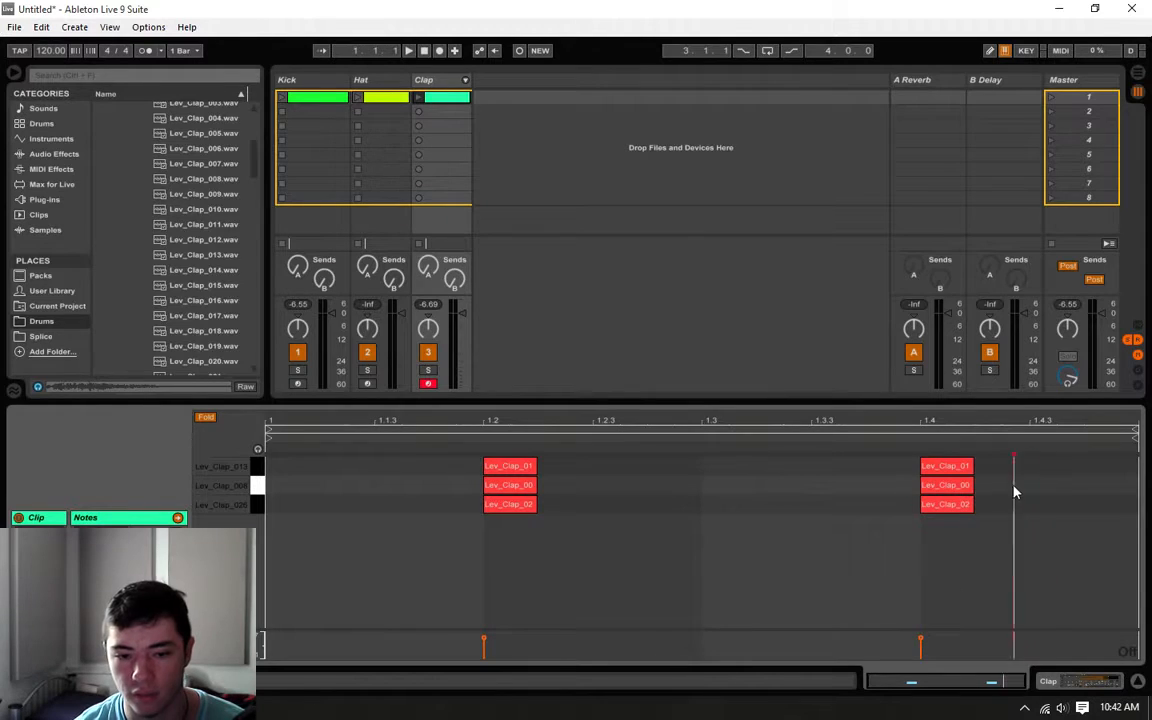
- Shift both notes of the middle clap layer slightly ahead of beats 1.2 and 1.4 while checking playback of the Clap clip
left_click_drag(1013, 489, 470, 489)
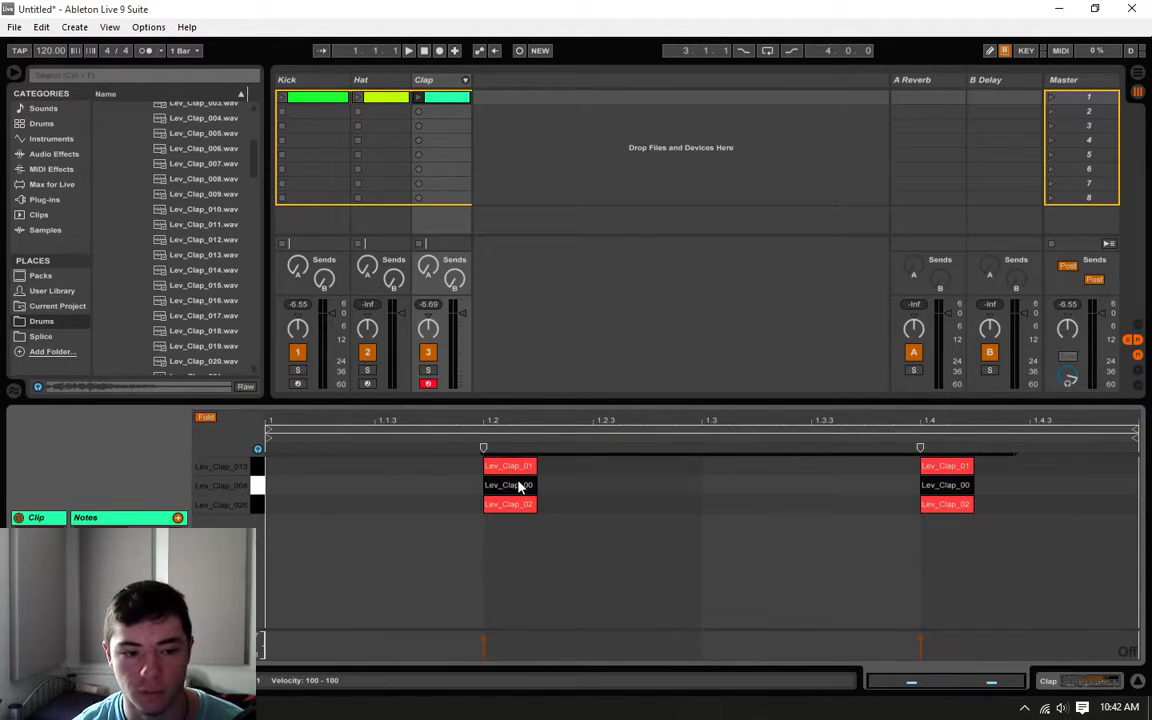
left_click_drag(519, 487, 516, 487)
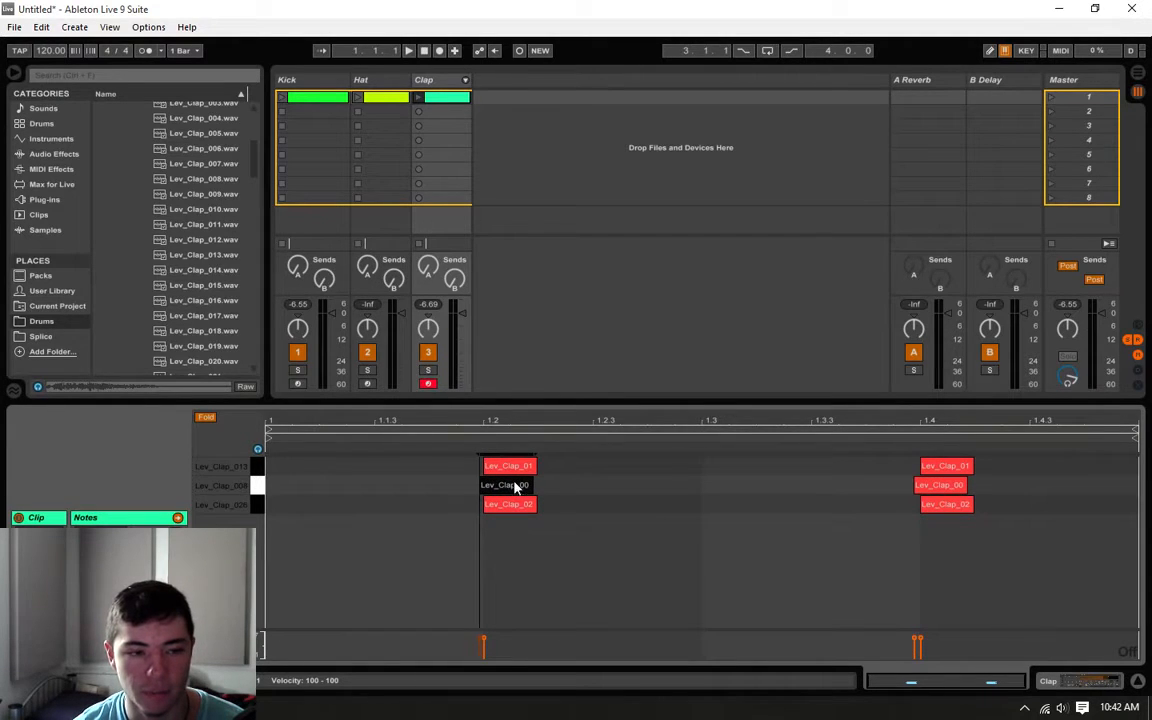
left_click(418, 97)
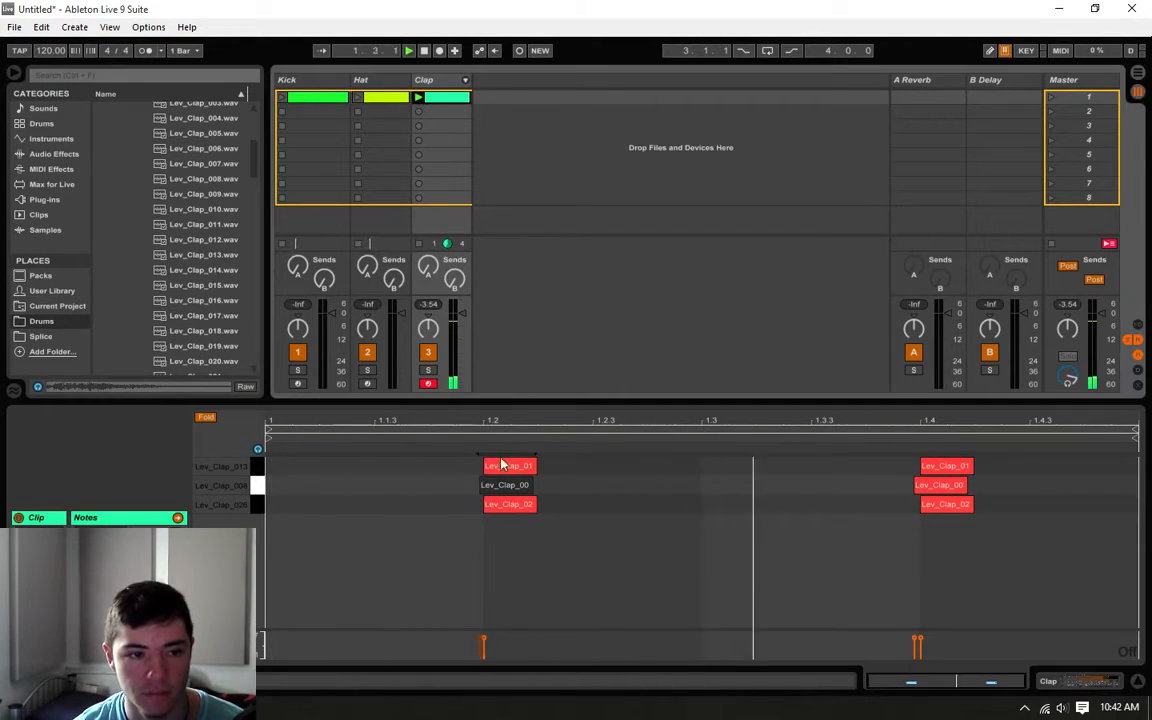
left_click_drag(517, 487, 511, 487)
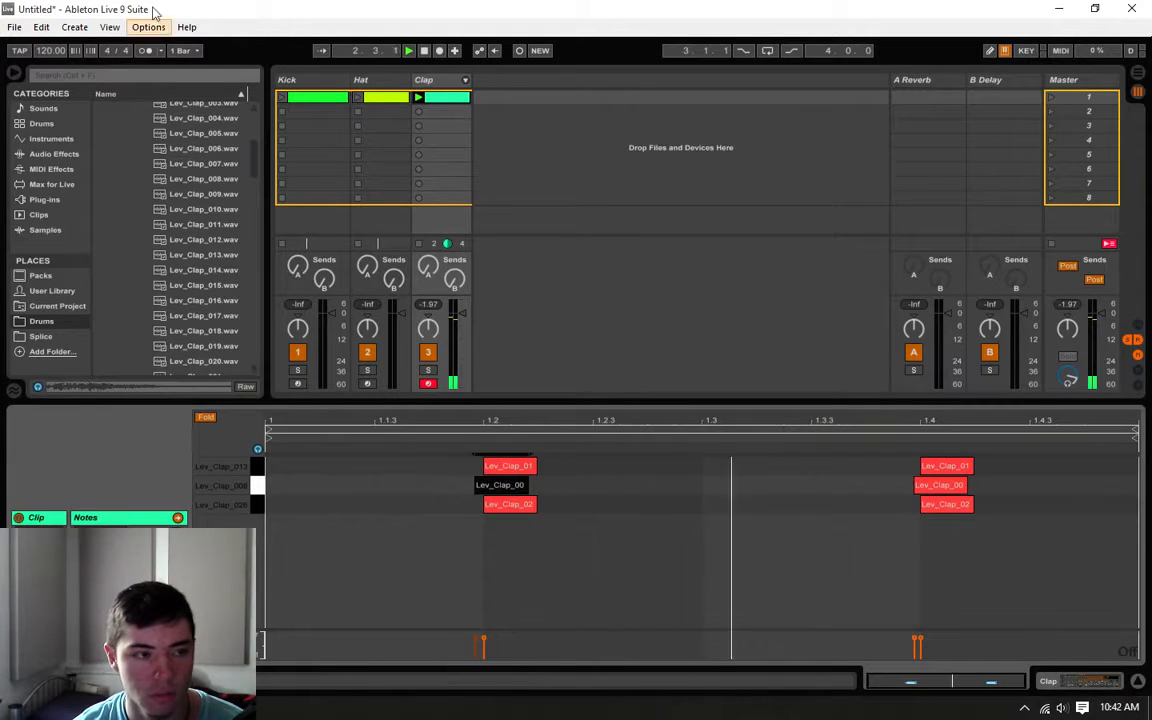
left_click(41, 27)
left_click(595, 514)
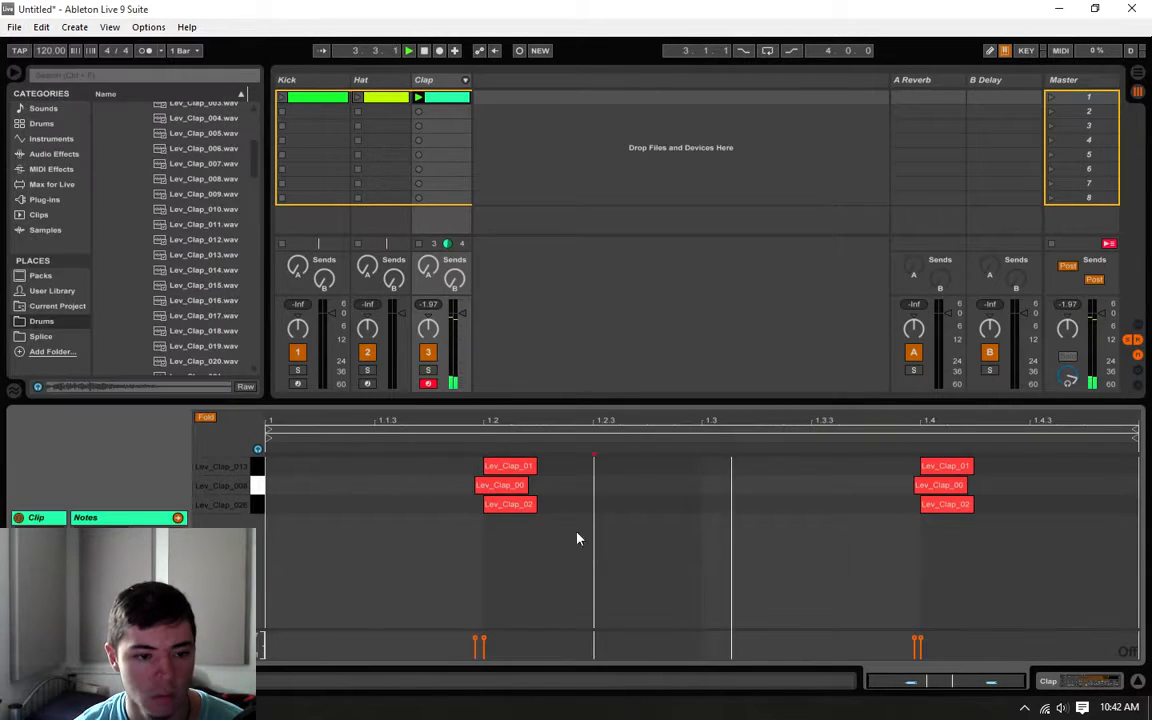
left_click(503, 489)
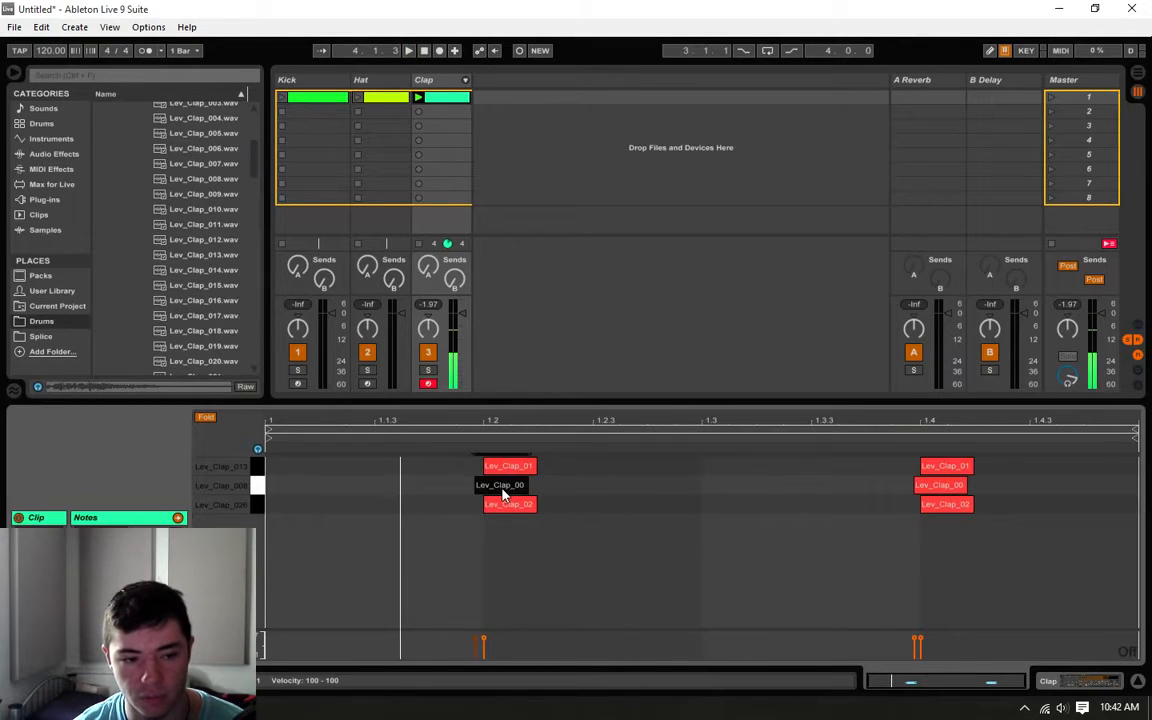
left_click(920, 487)
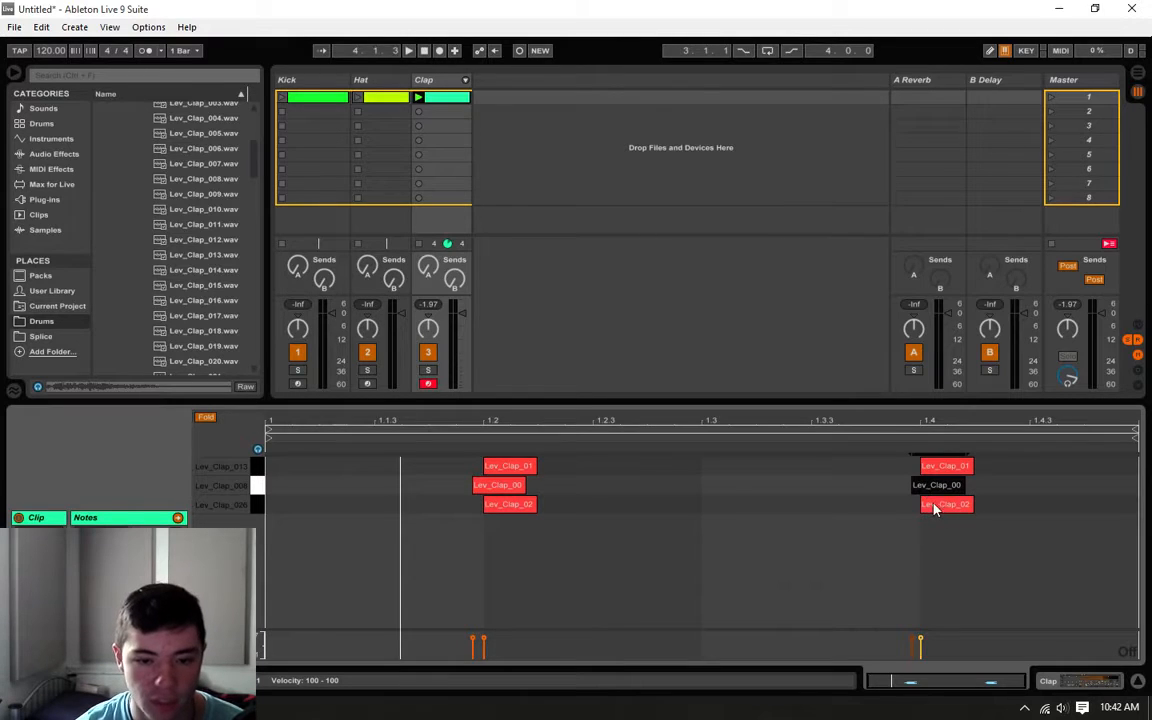
- Shift both Lev_Clap_026 notes earlier so each starts slightly before the middle clap layer
left_click_drag(933, 509, 923, 509)
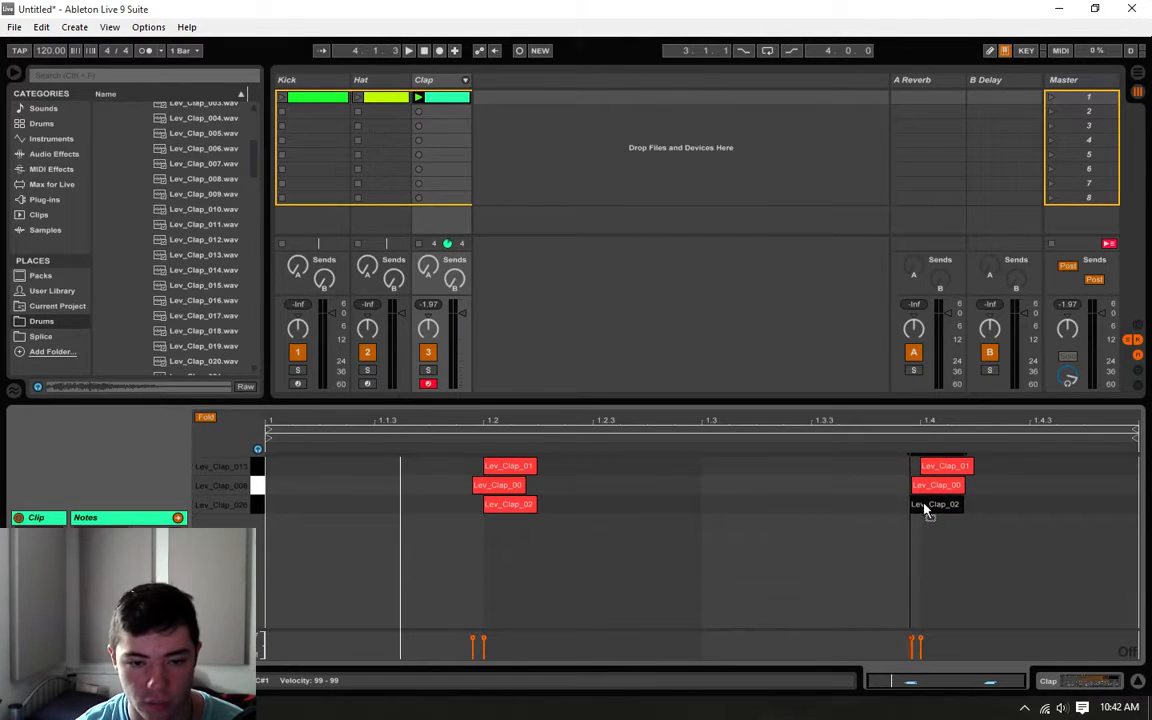
left_click_drag(508, 506, 493, 511)
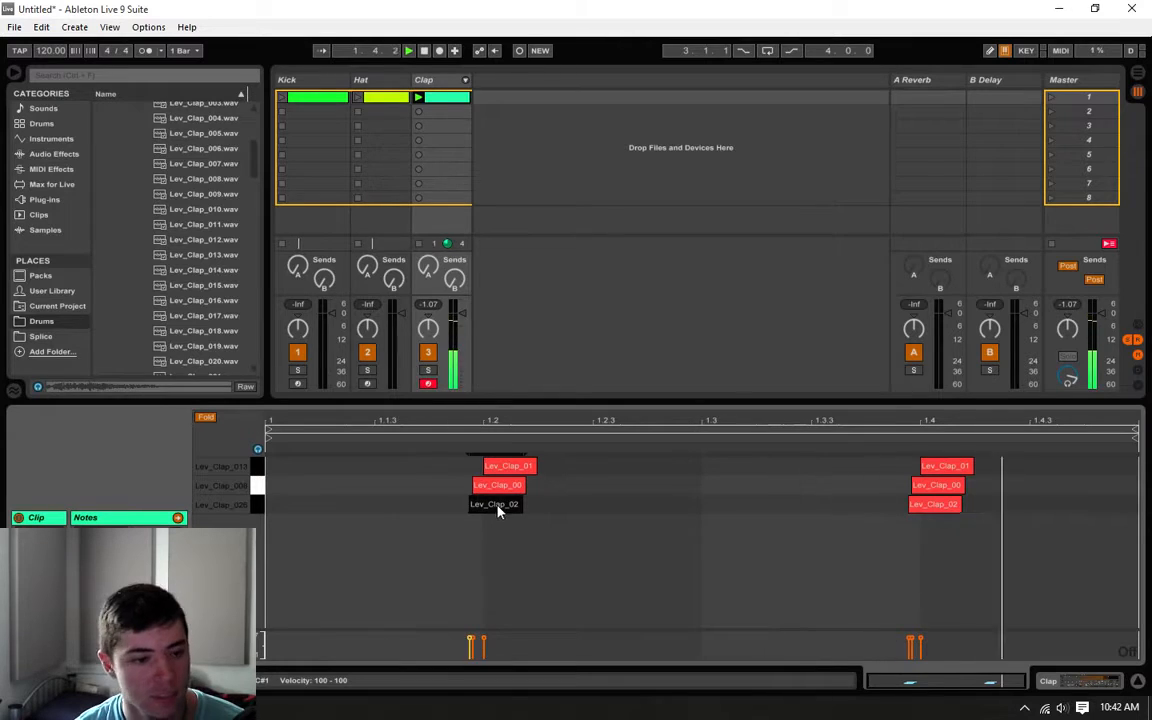
left_click(922, 505)
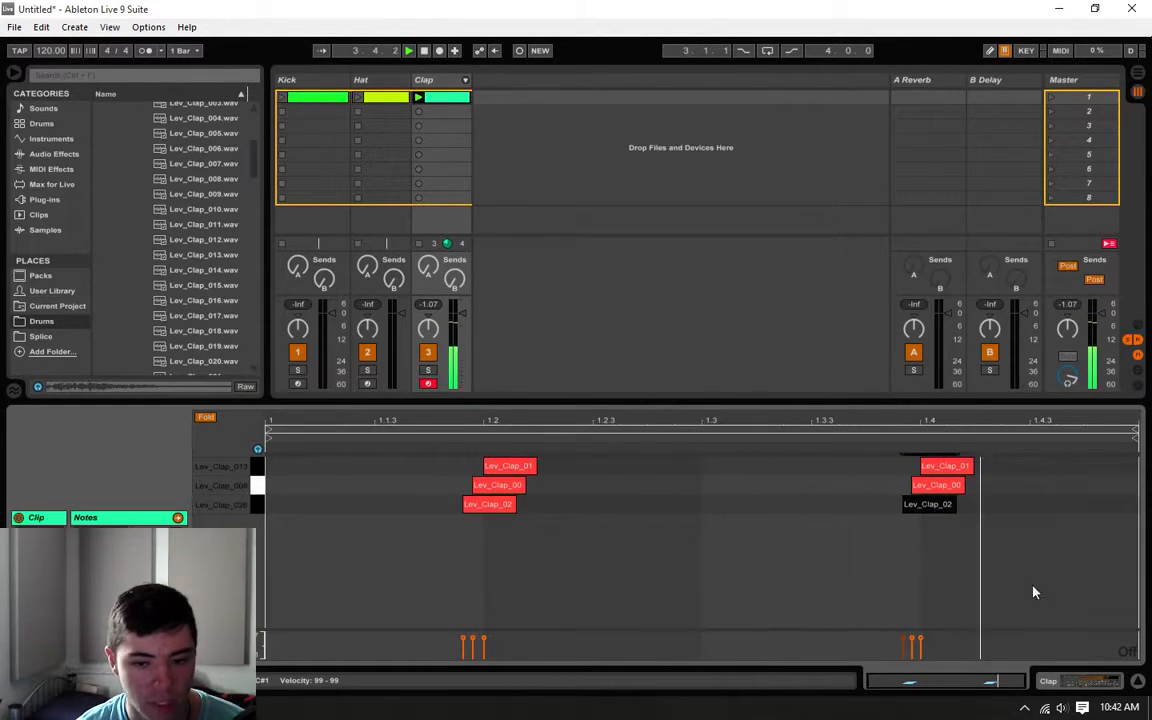
- Audition samples in the Snares folder and load Lev_Snare_003.wav into the Clap track's Drum Rack
key("shift+Tab")
scroll(120, 310, "down", 1)
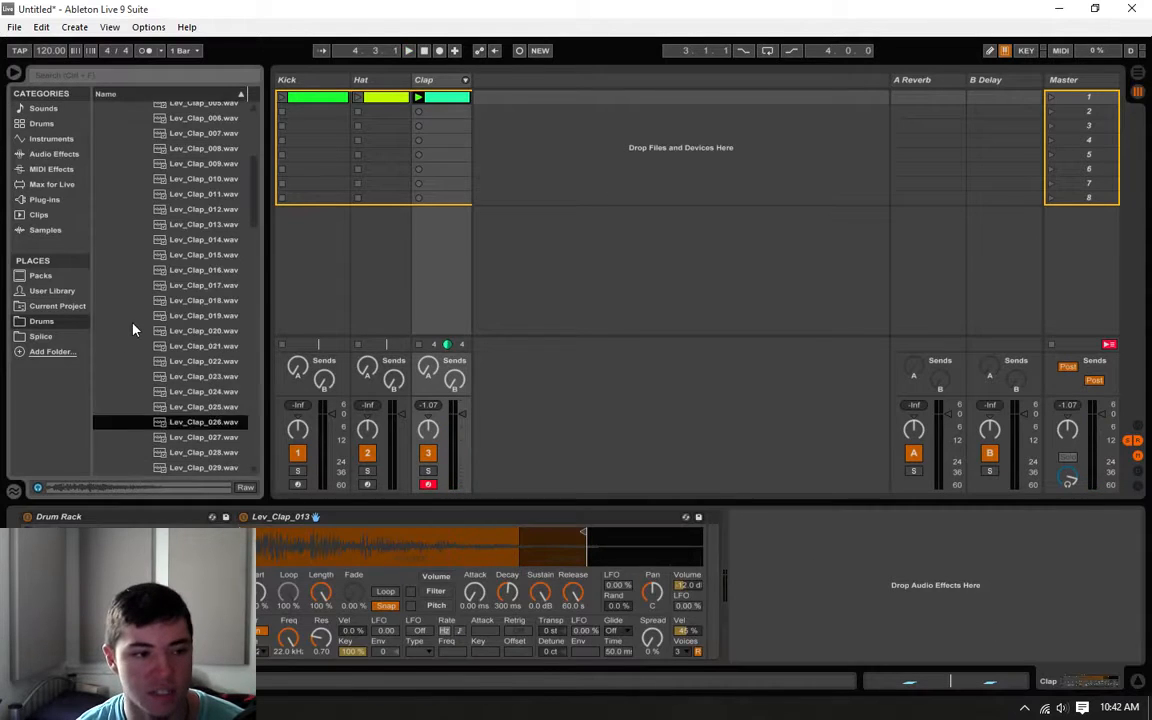
scroll(133, 329, "down", 3)
left_click_drag(252, 235, 252, 415)
left_click(140, 352)
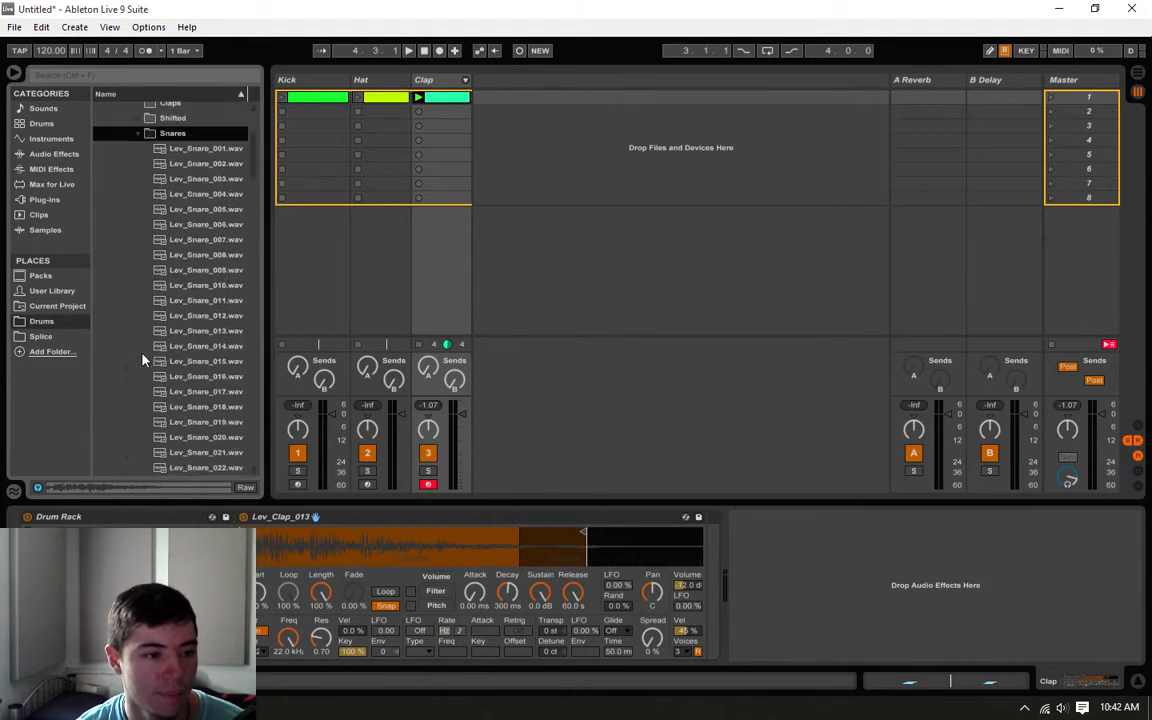
scroll(181, 184, "down", 1)
left_click(181, 178)
left_click(206, 163)
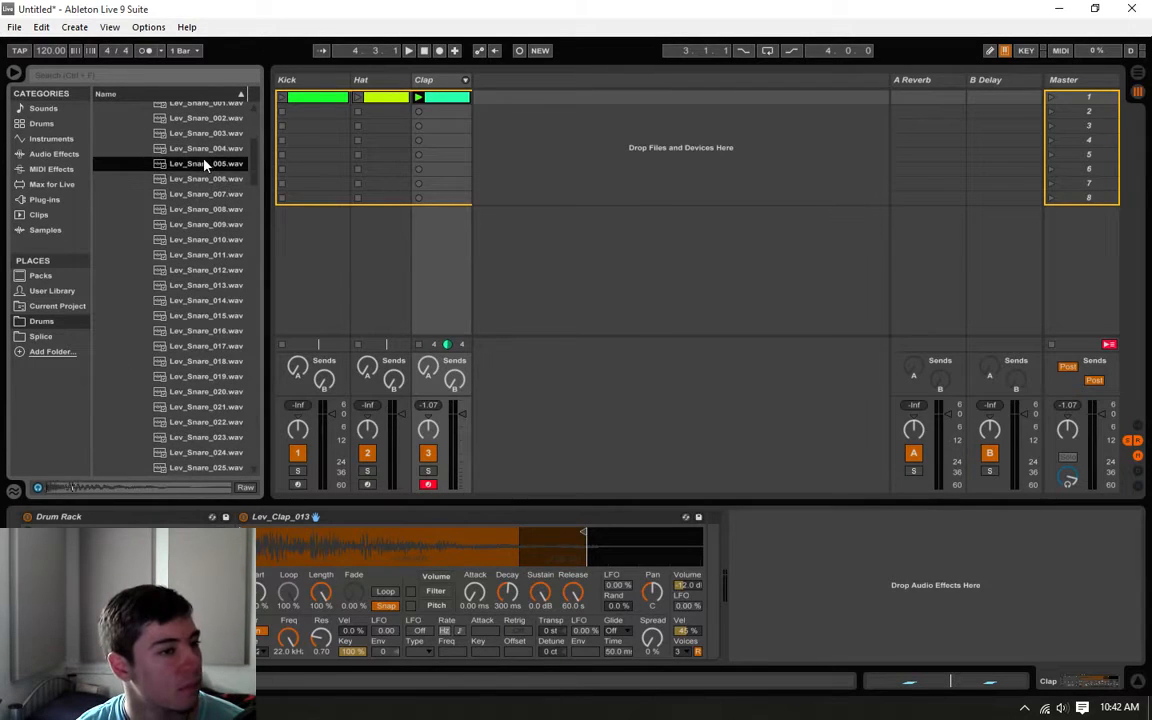
left_click(206, 148)
left_click(207, 133)
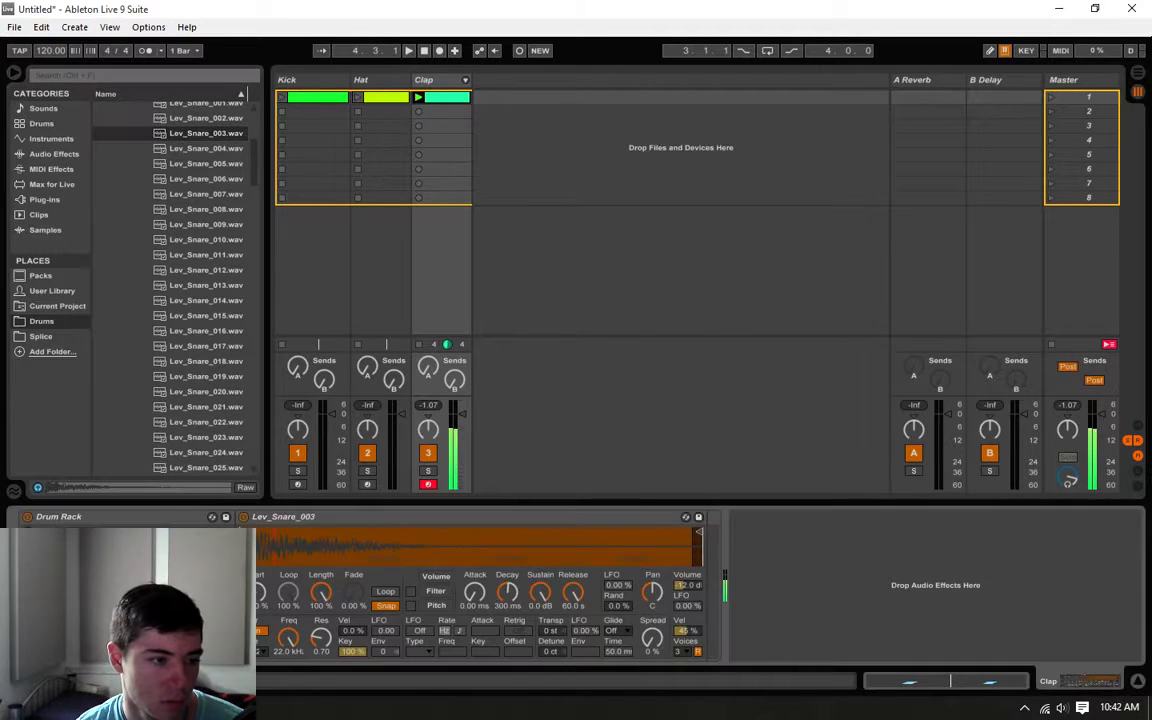
key("Return")
- Add EQ Eight to the snare, raise the band 1 low cut, and boost band 4 by 3.84 dB at 5.29 kHz
left_click(54, 153)
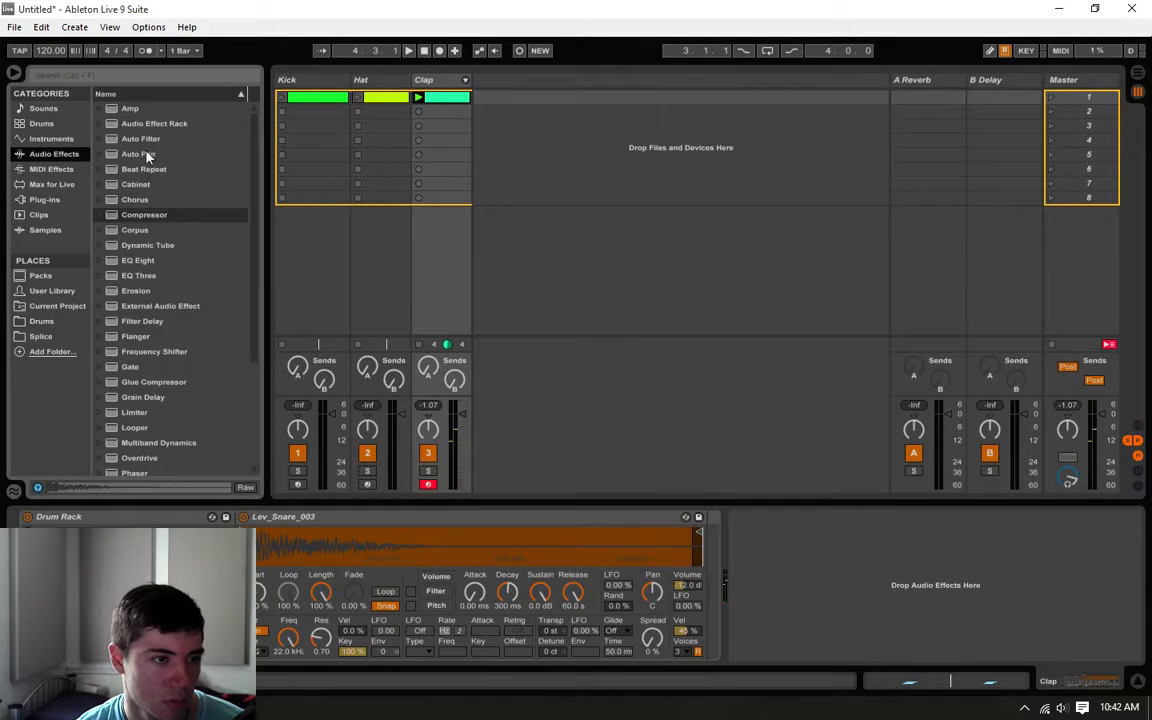
left_click(140, 262)
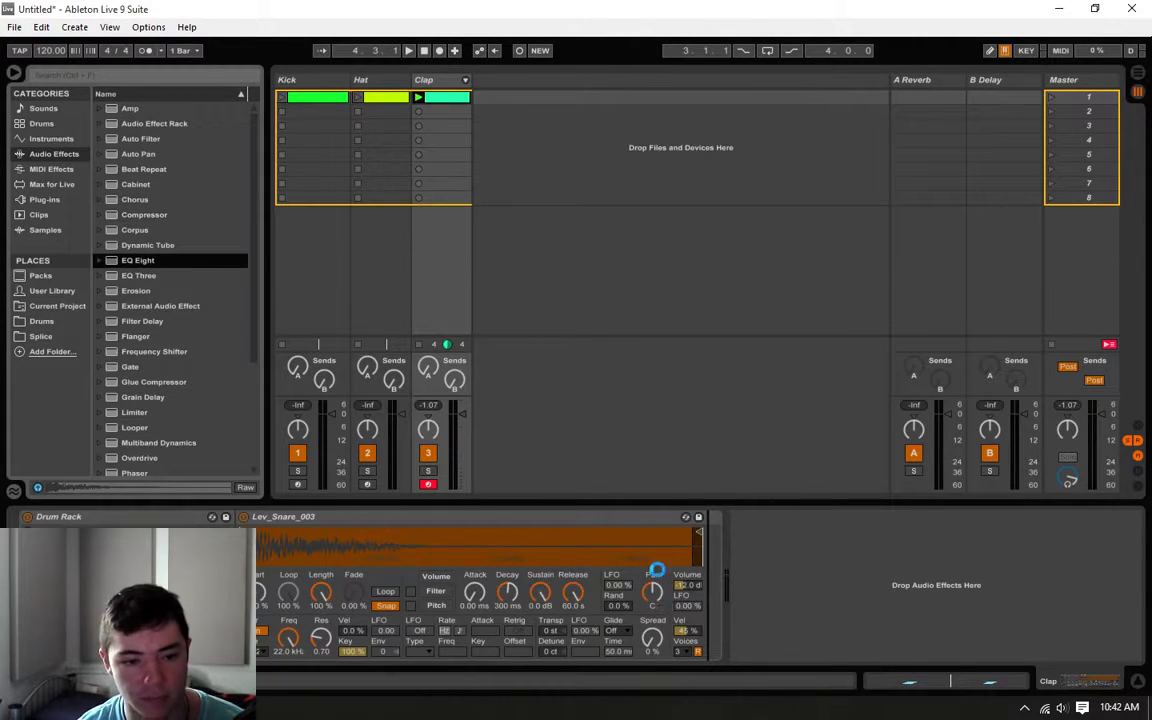
key("Return")
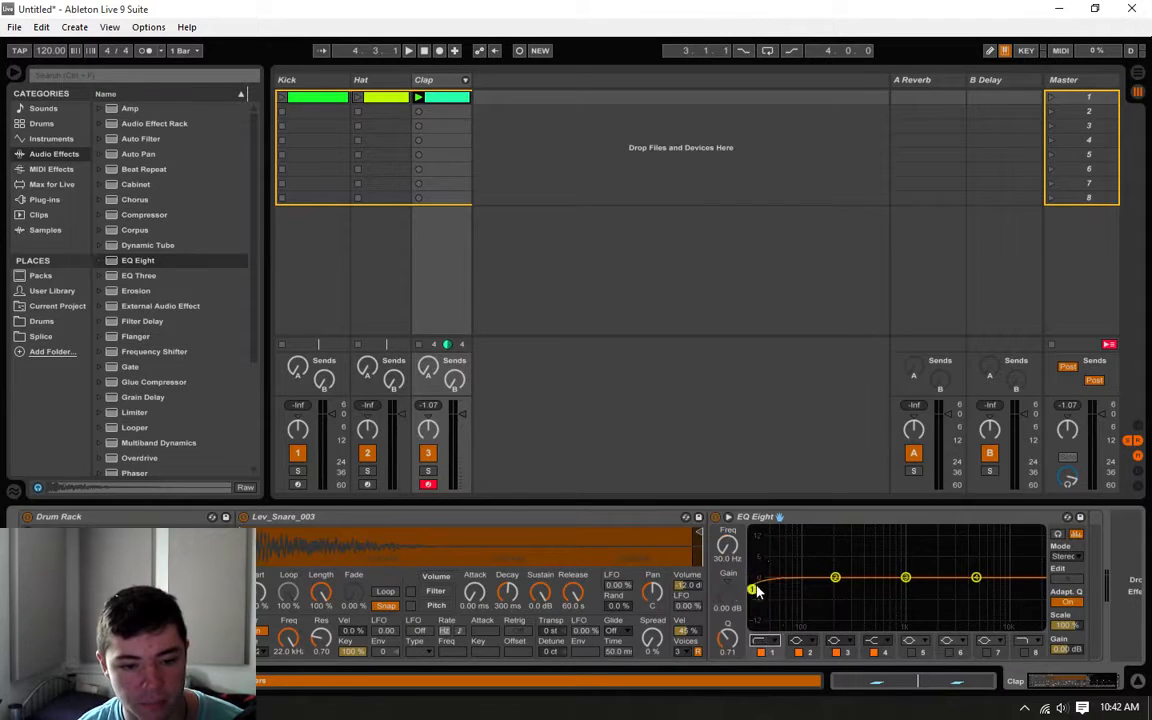
left_click_drag(755, 588, 839, 600)
left_click_drag(976, 578, 979, 565)
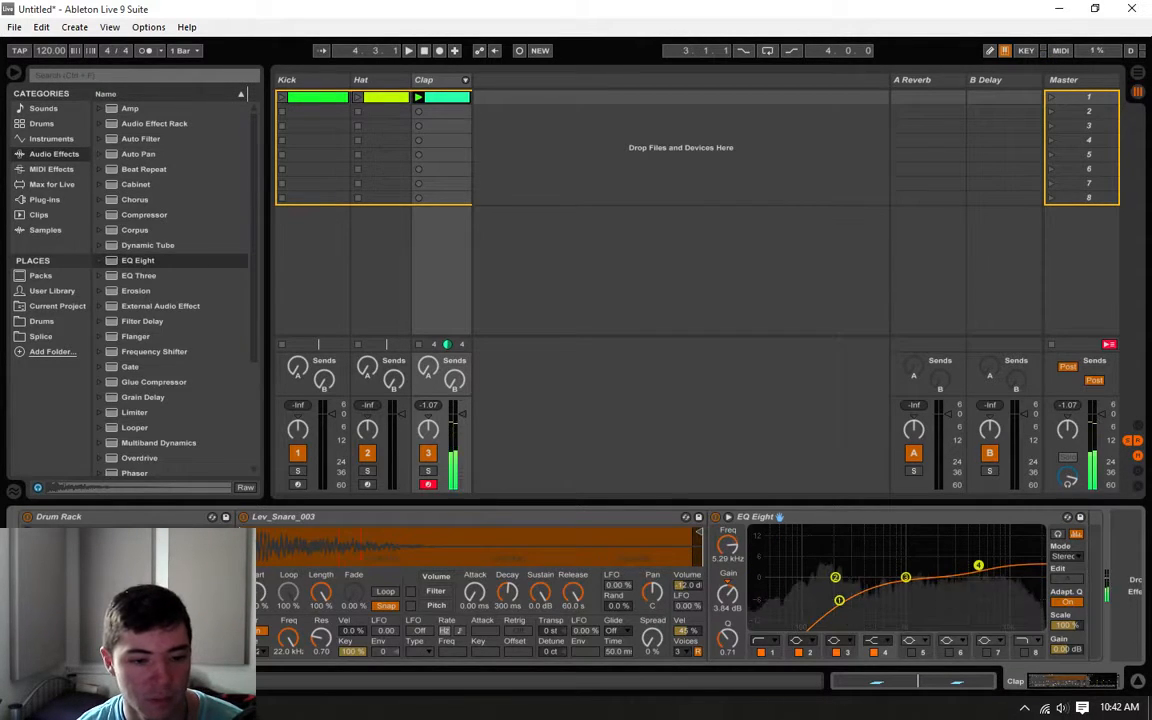
- Add 1/16-long Lev_Snare_003 notes on beats 1.2 and 1.4 of the Clap clip
double_click(447, 100)
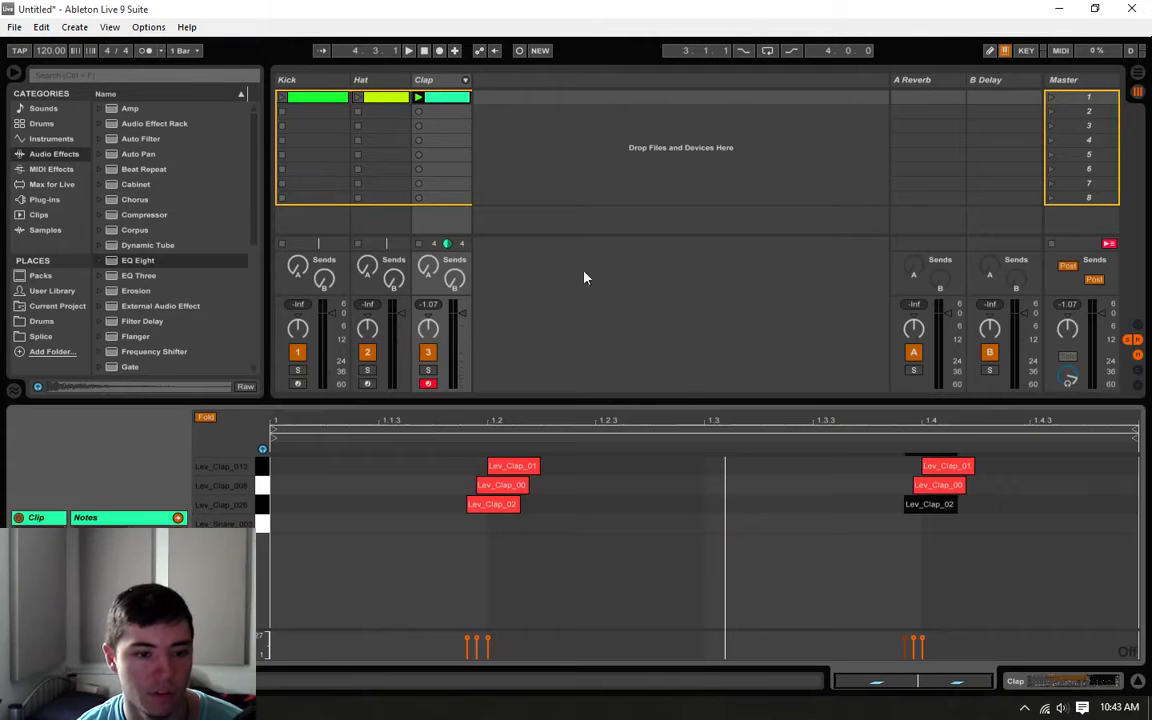
left_click(505, 523)
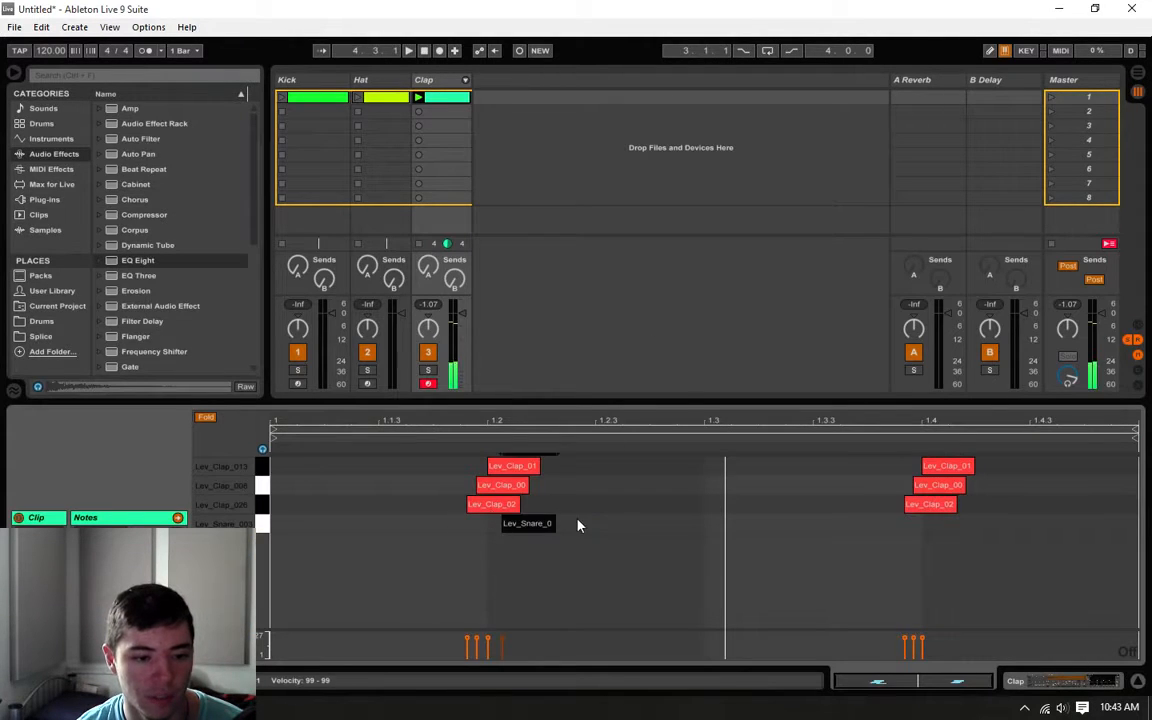
right_click(1016, 590)
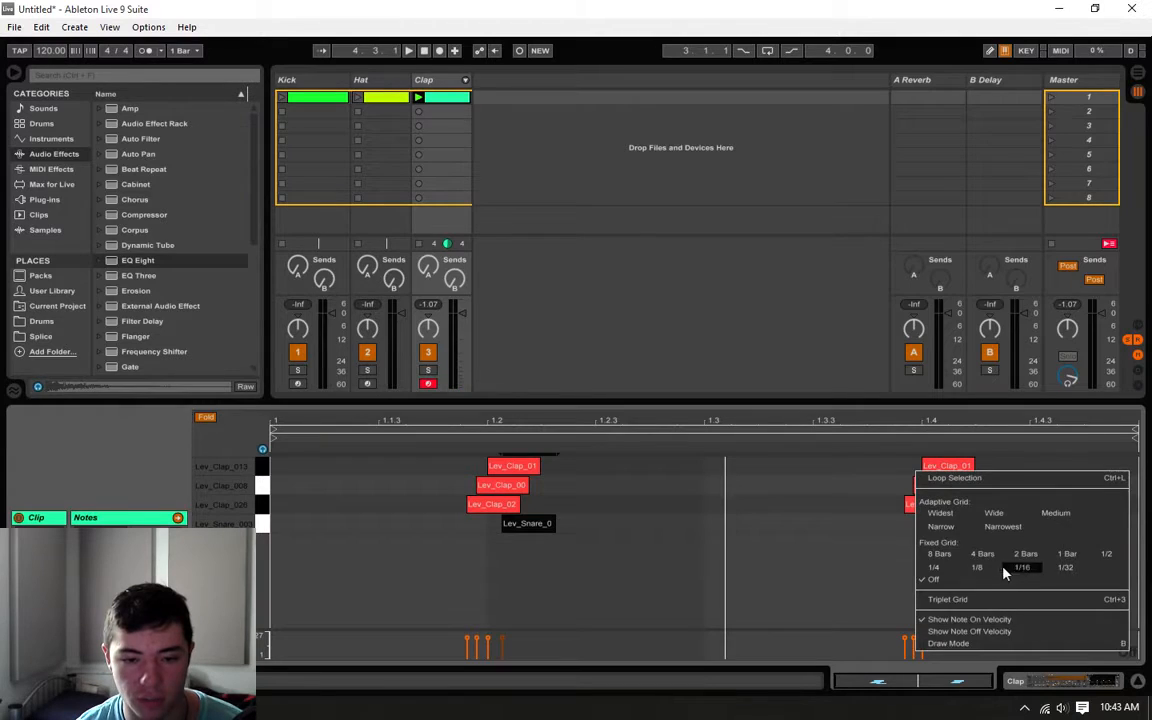
left_click(870, 516)
left_click_drag(528, 532, 514, 530)
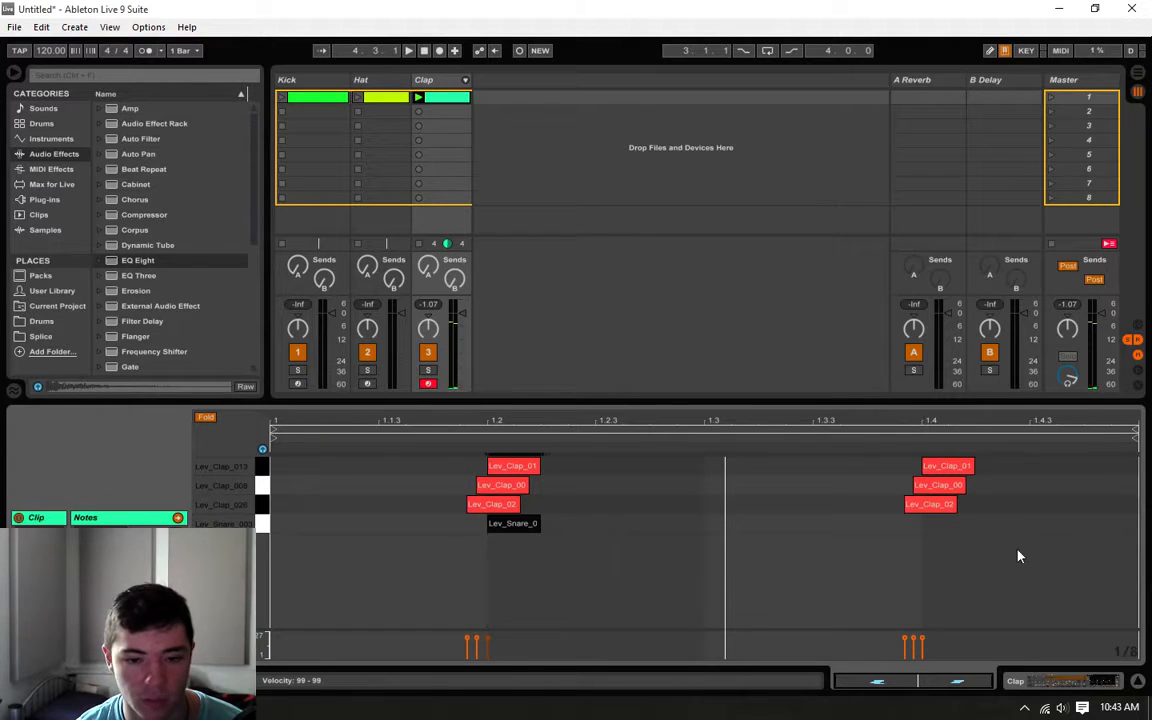
left_click(941, 527)
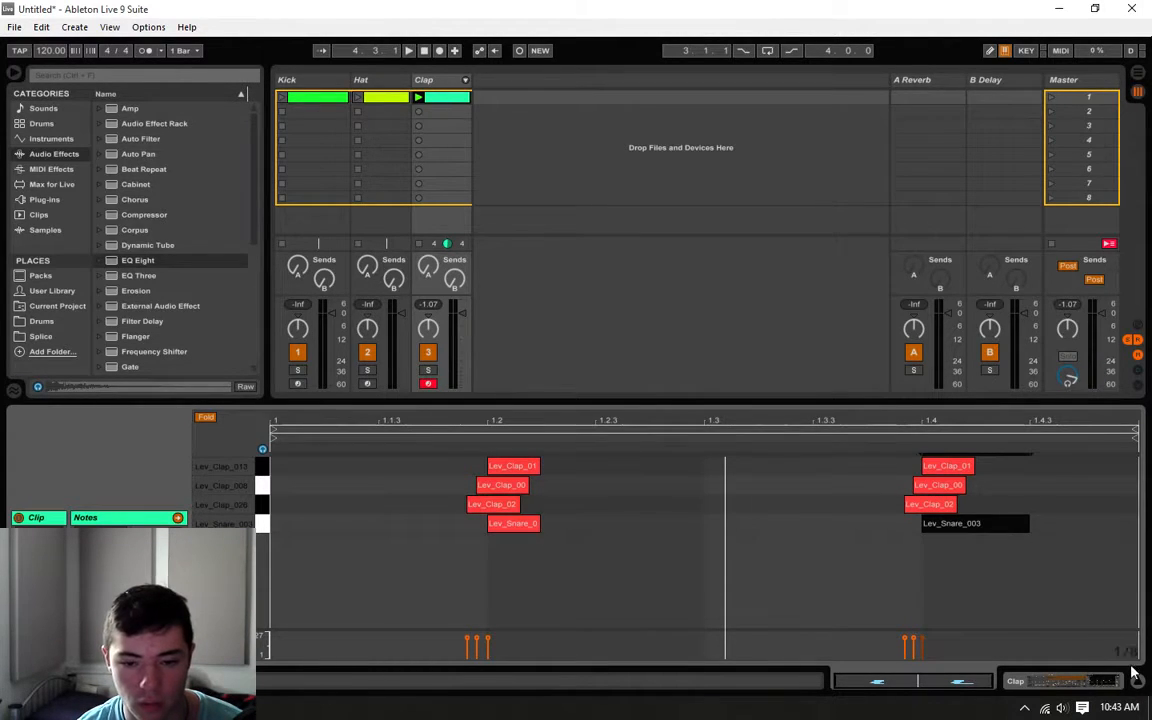
right_click(1016, 590)
left_click(1010, 562)
left_click_drag(1027, 532, 975, 532)
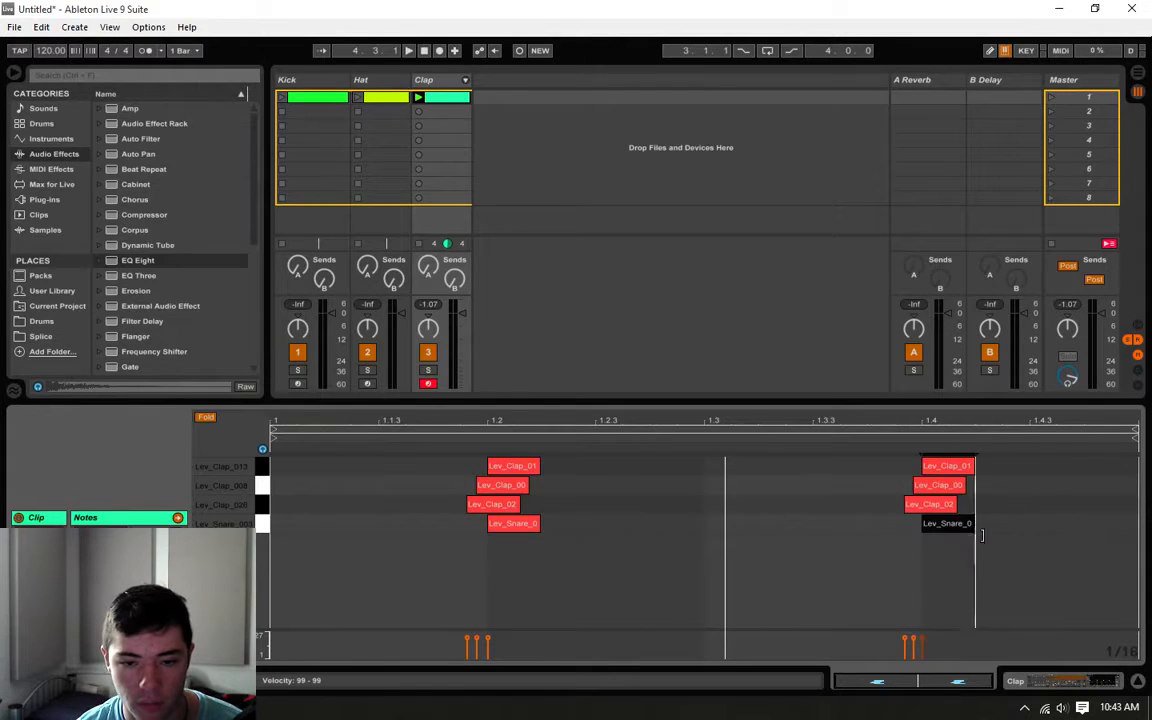
left_click(955, 527)
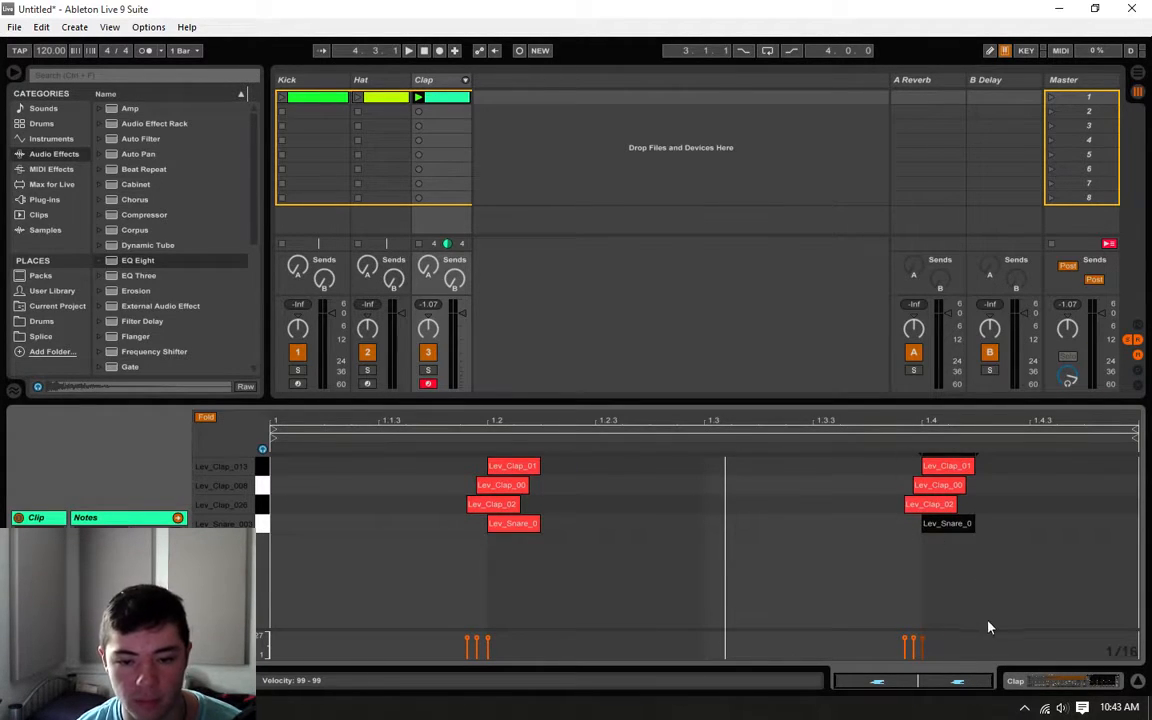
- Turn the note grid Off and nudge both Lev_Clap_013 notes slightly ahead of beats 1.2 and 1.4
right_click(1018, 590)
left_click(933, 576)
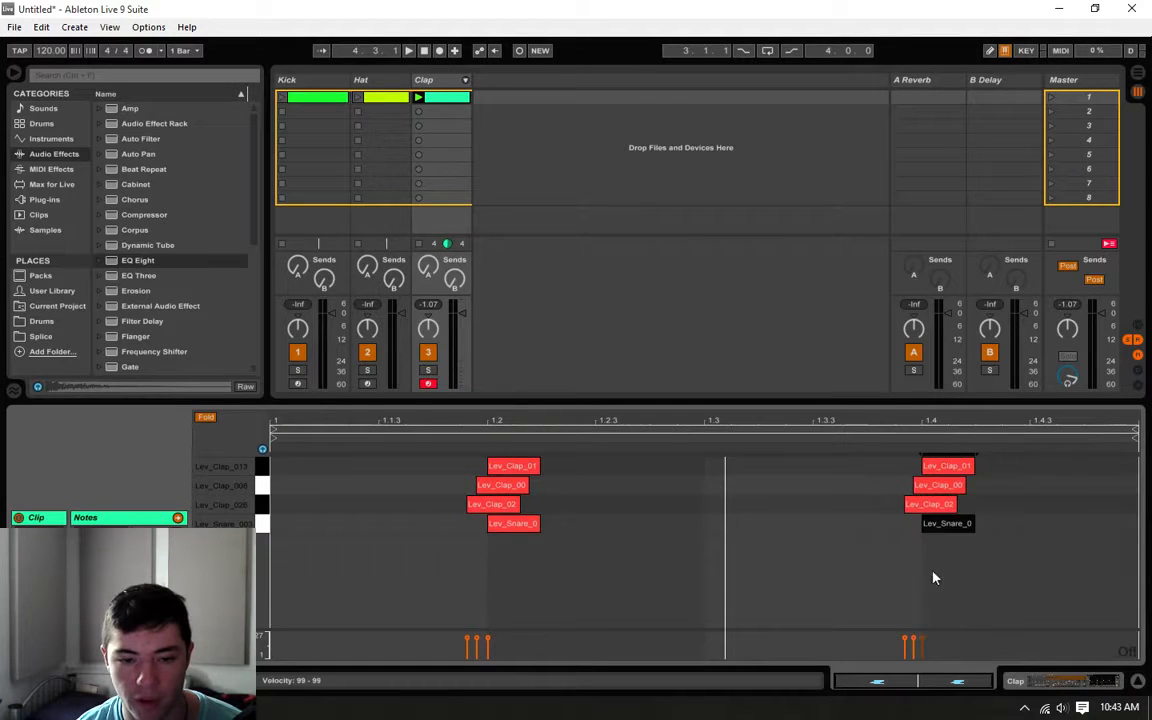
left_click(947, 474)
left_click(507, 467)
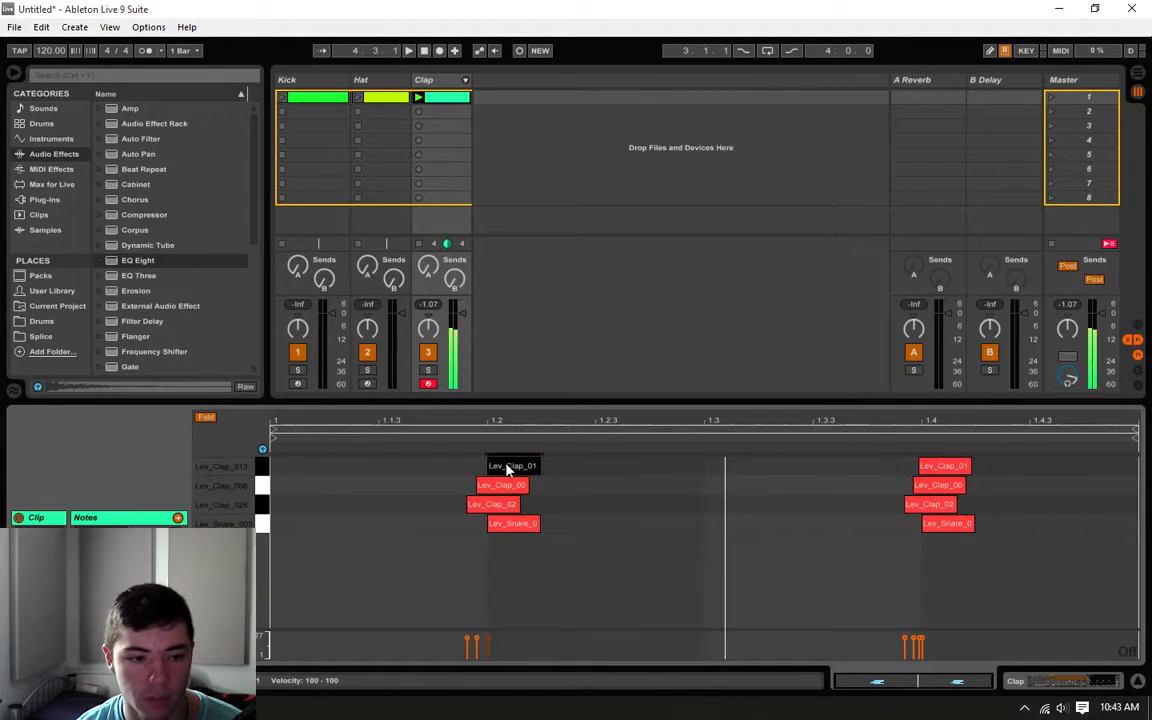
- Move both Lev_Clap_026 notes later, closer to beats 1.2 and 1.4, while listening to the Clap clip
key("space")
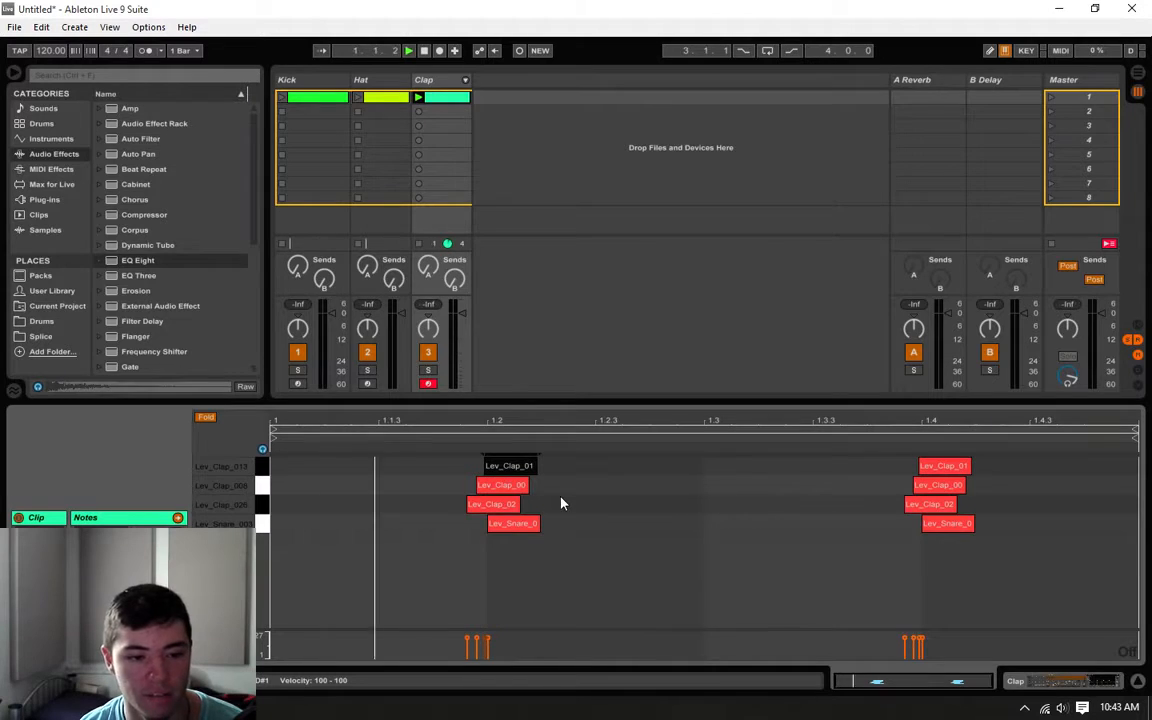
left_click(948, 505)
left_click(487, 507, "shift")
left_click_drag(486, 513, 491, 513)
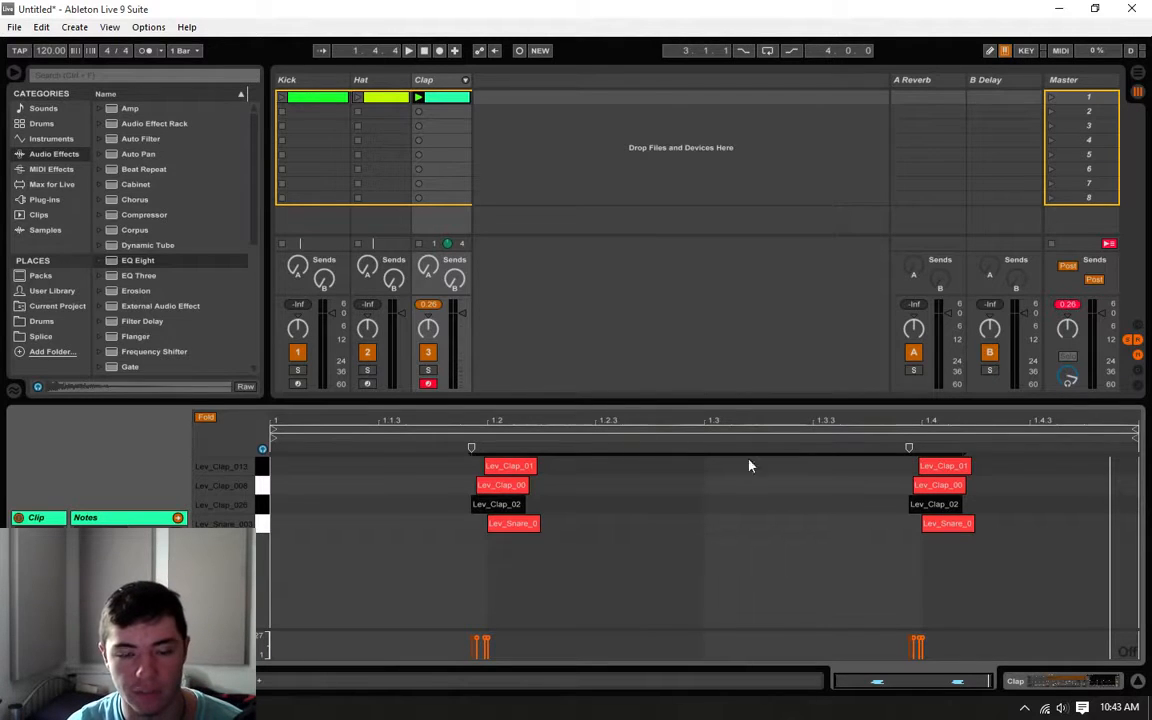
key("space")
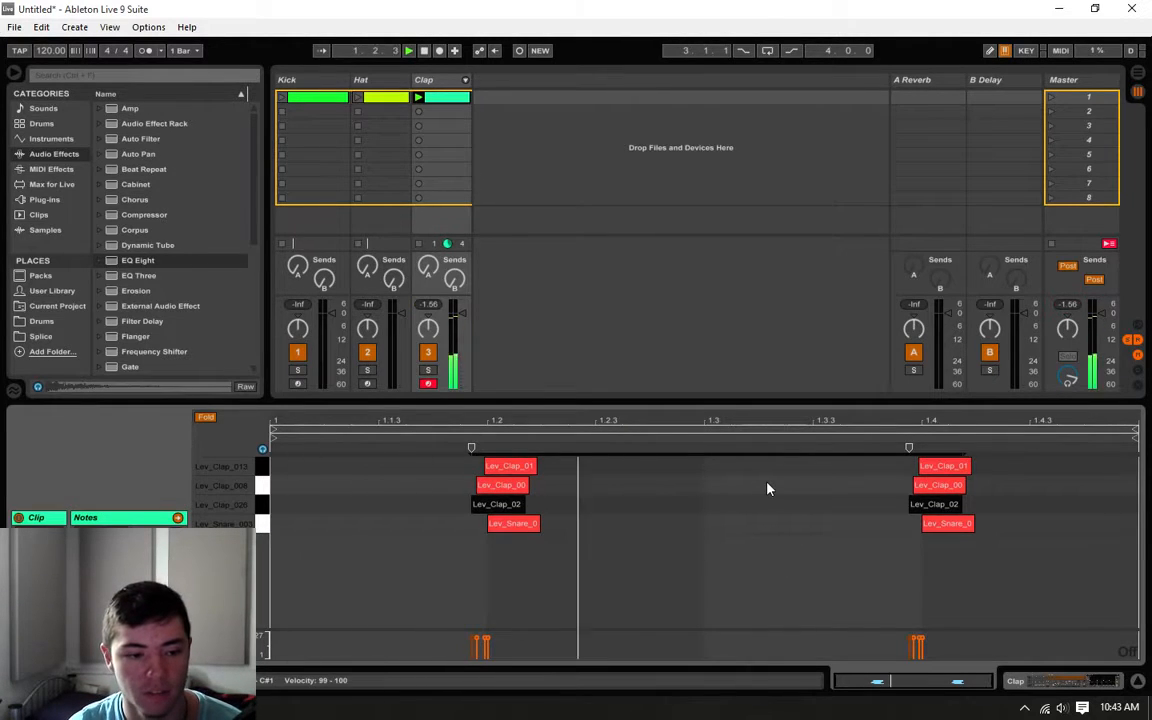
left_click_drag(501, 512, 509, 512)
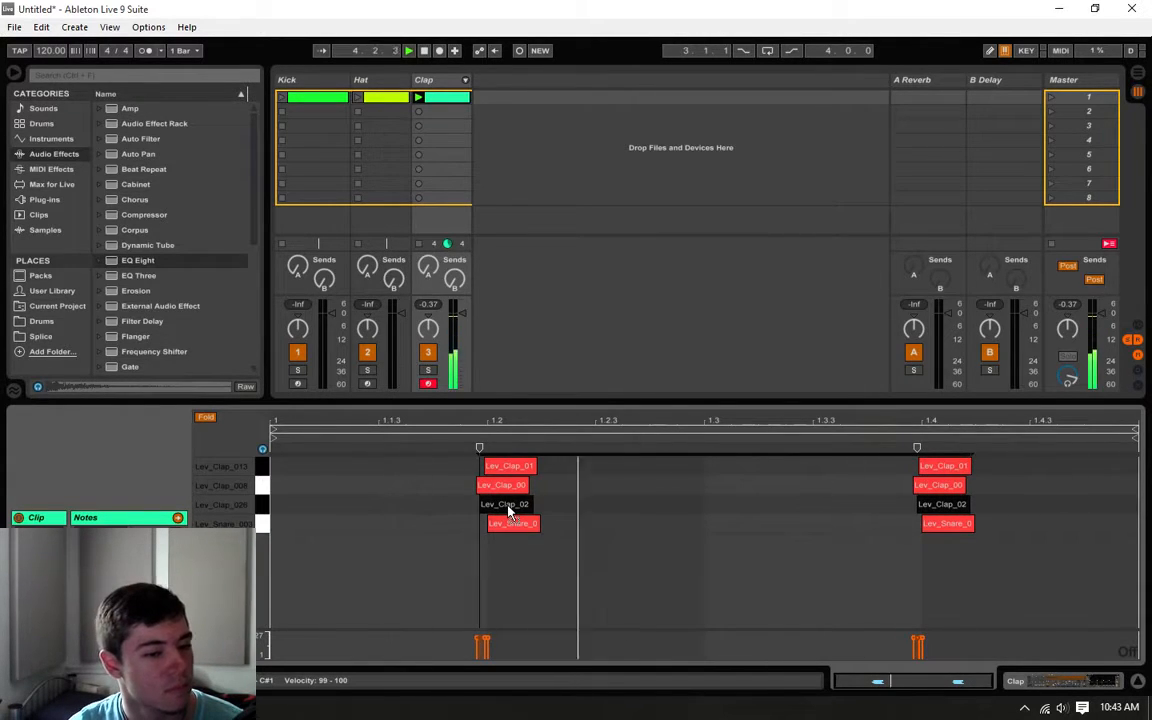
- Add an EQ Eight after the Clap track's Drum Rack and set its band 1 to a low cut at 98.4 Hz
key("shift+Tab")
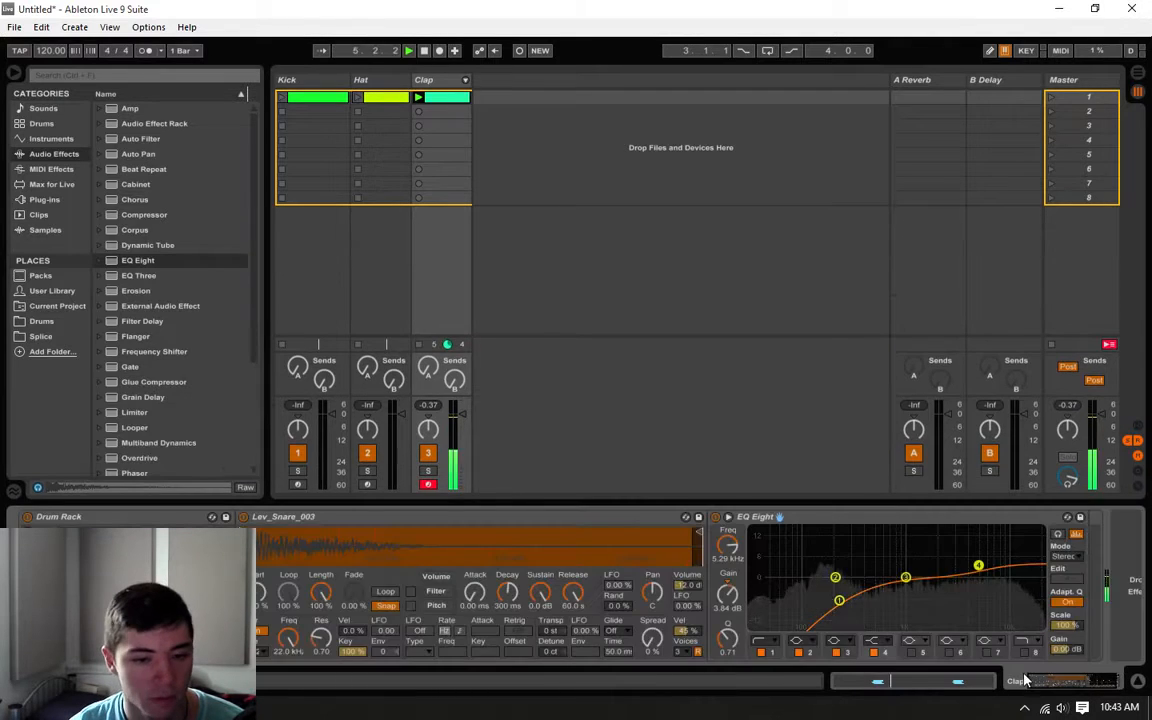
key("shift+Tab")
key("shift+Tab")
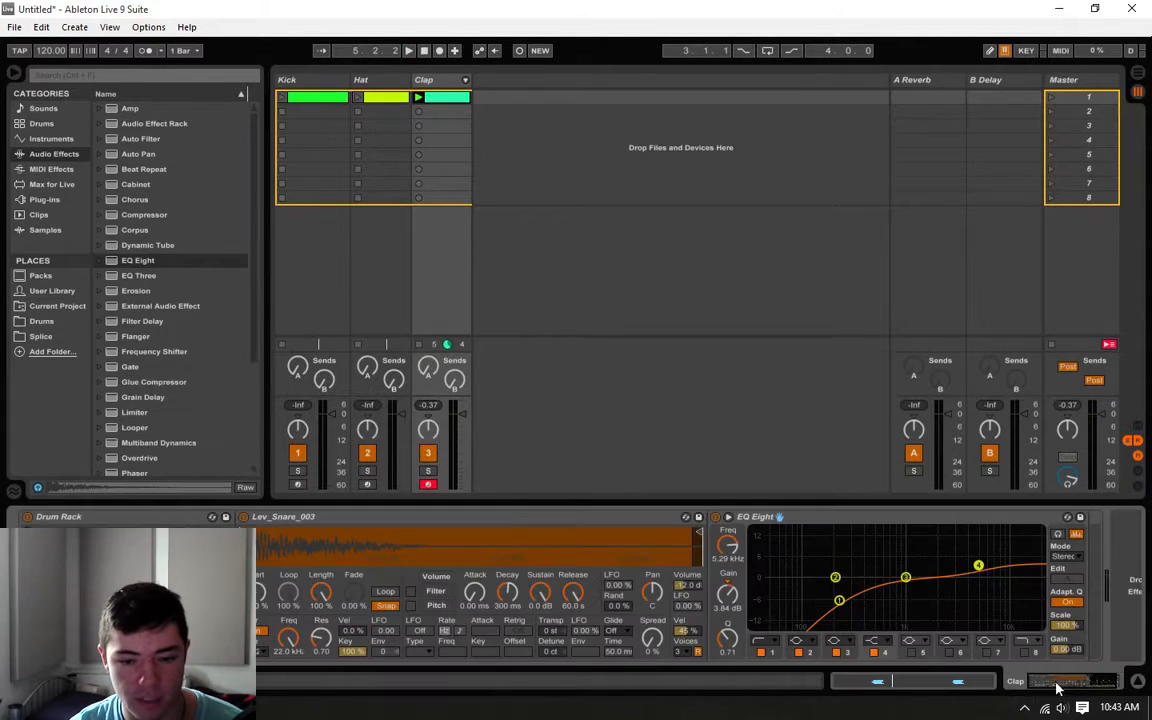
left_click(1064, 685)
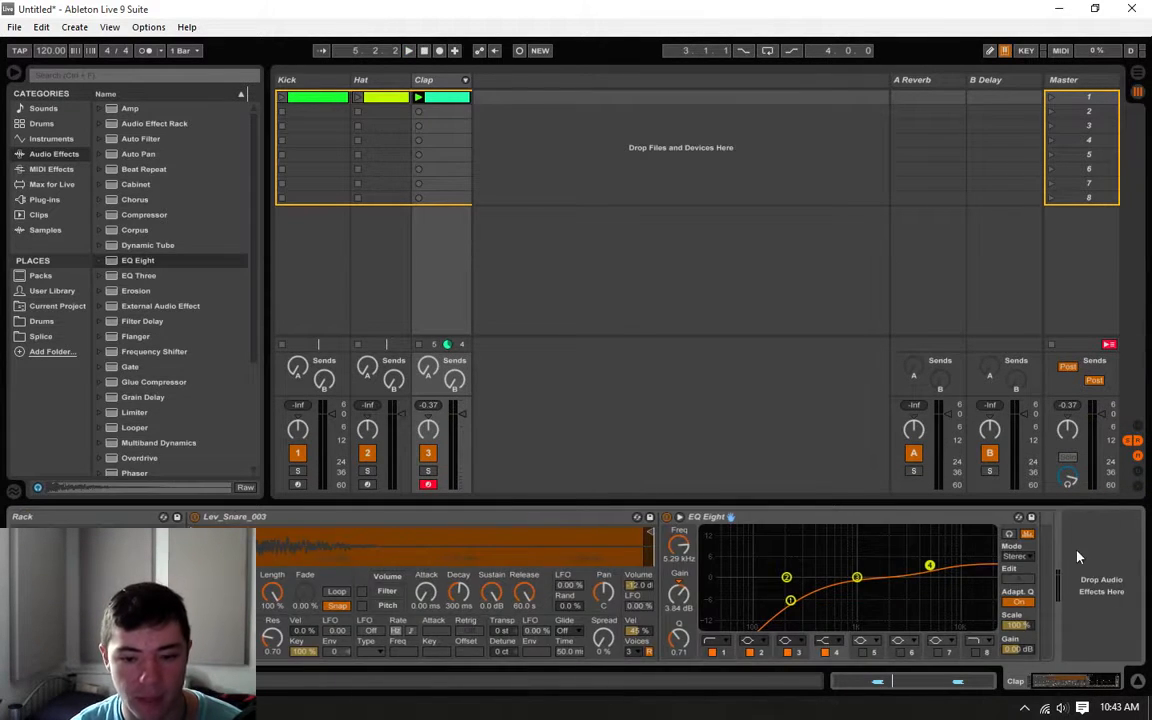
scroll(1079, 578, "left", 2)
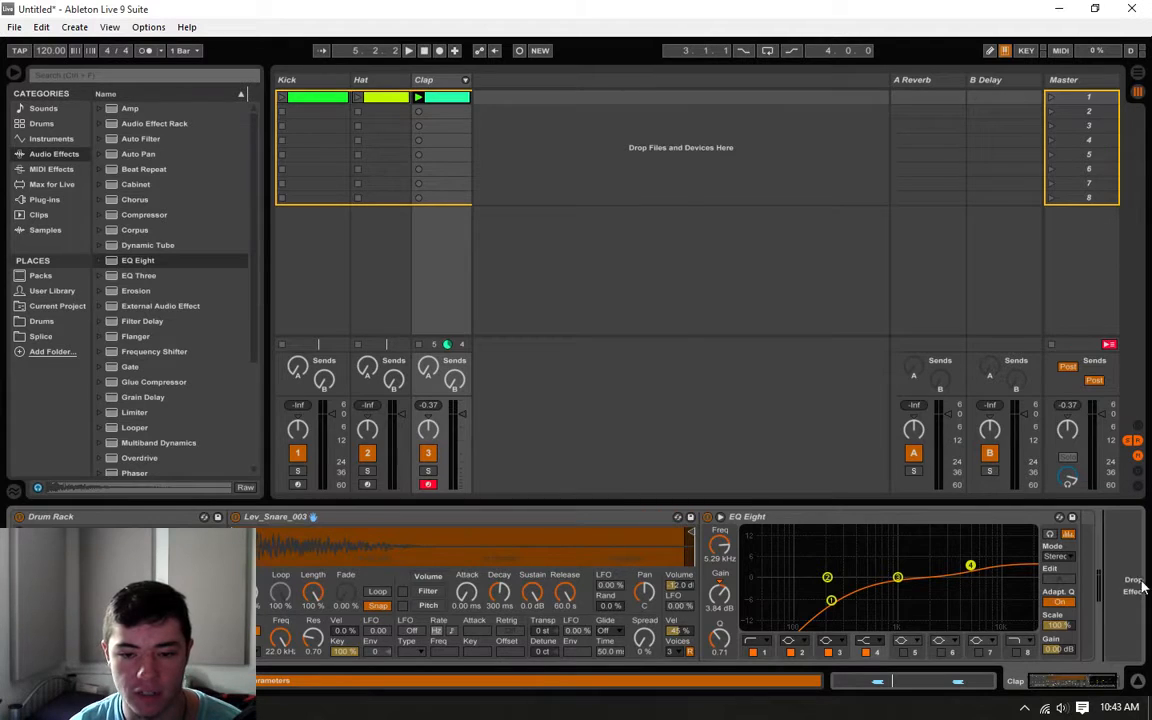
left_click_drag(143, 262, 1104, 582)
left_click(806, 640)
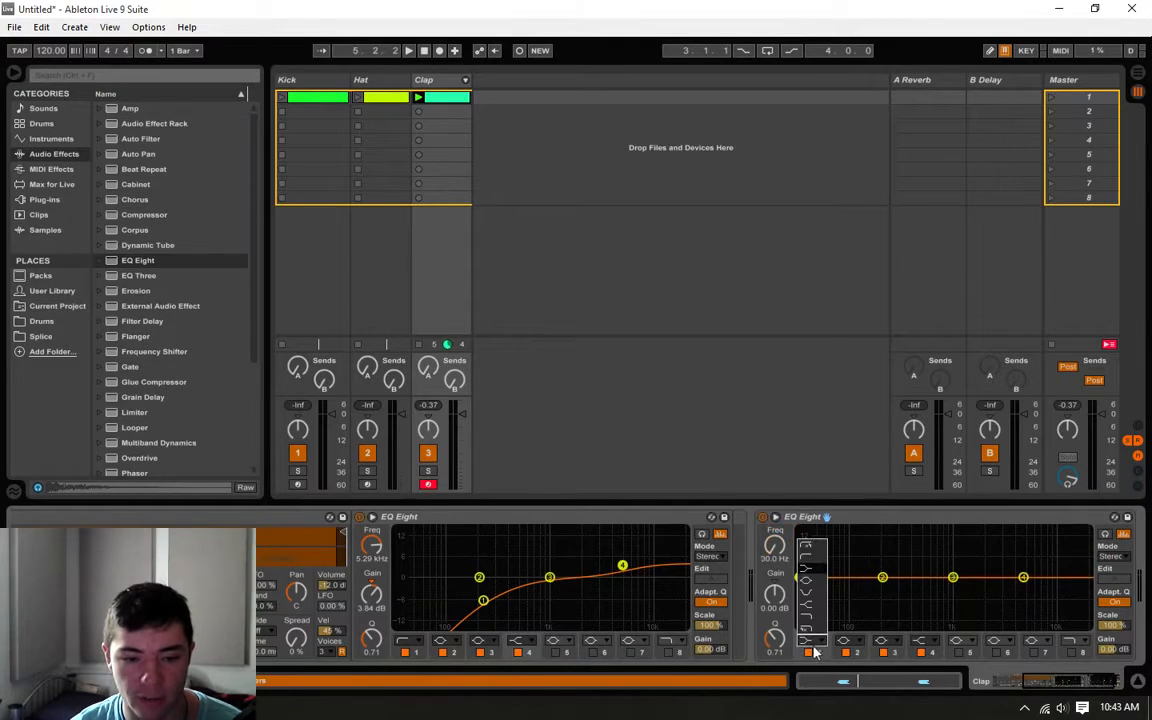
left_click(820, 557)
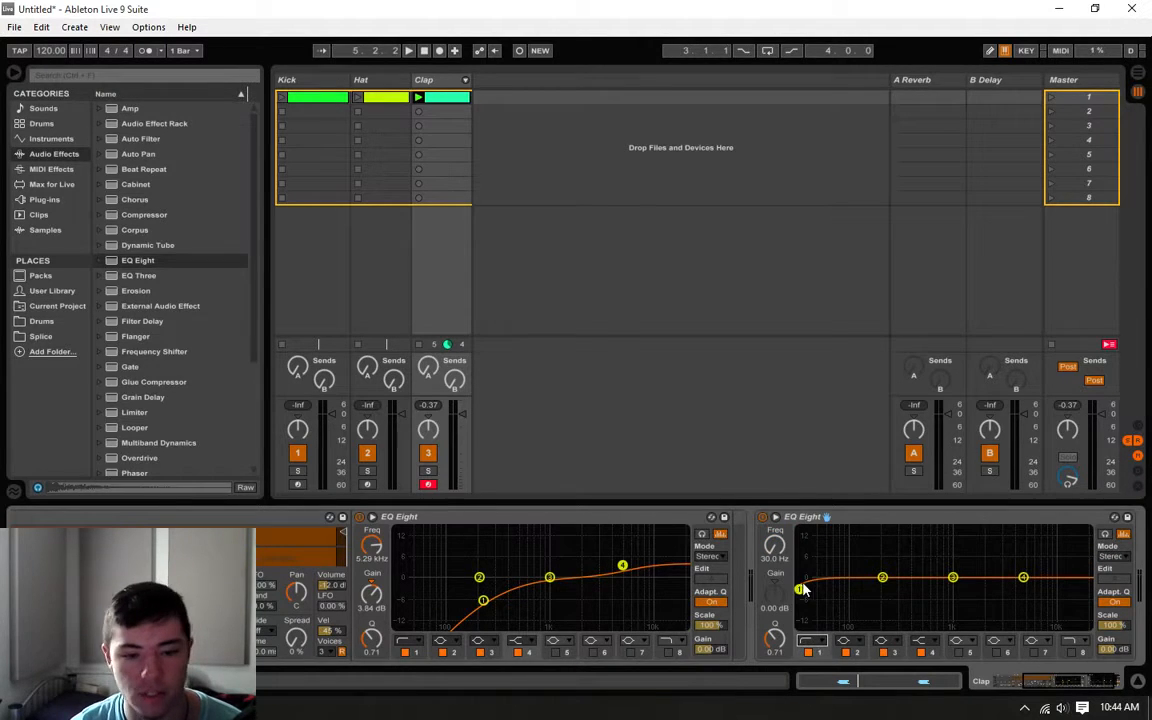
left_click_drag(801, 591, 834, 594)
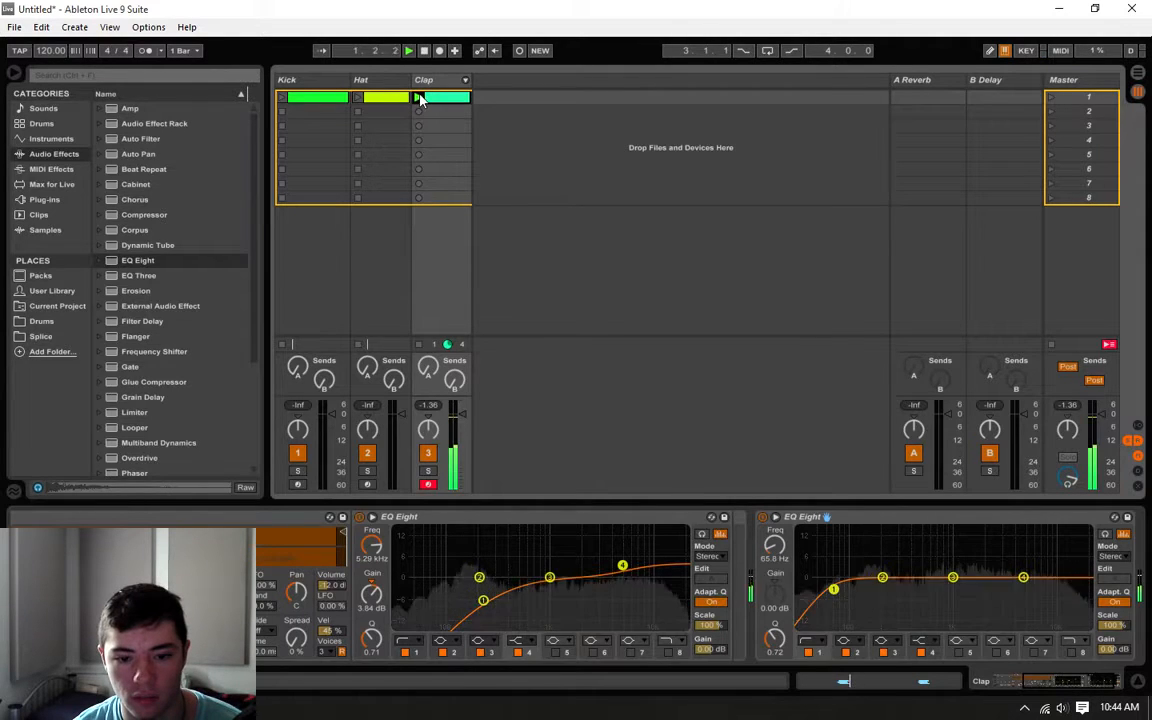
left_click_drag(830, 598, 851, 585)
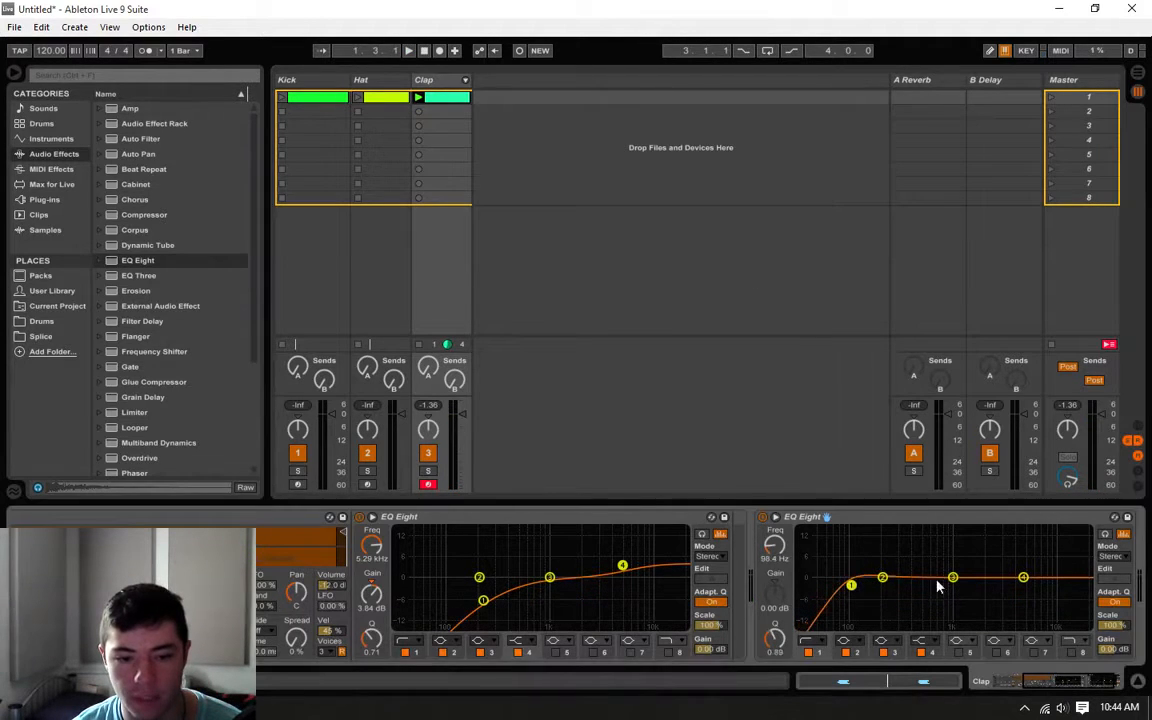
- On the Clap track's new EQ Eight, cut band 5 by 5.08 dB at 866 Hz and boost band 2 by 1.86 dB at 250 Hz
left_click(956, 641)
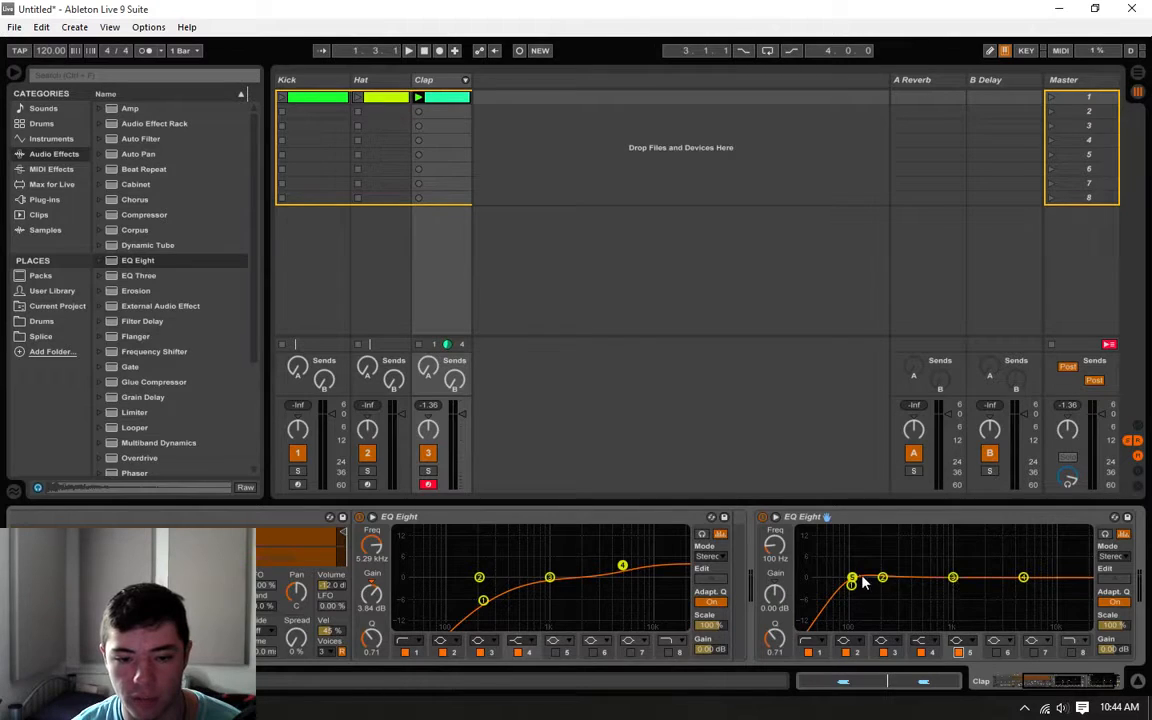
left_click_drag(862, 577, 955, 594)
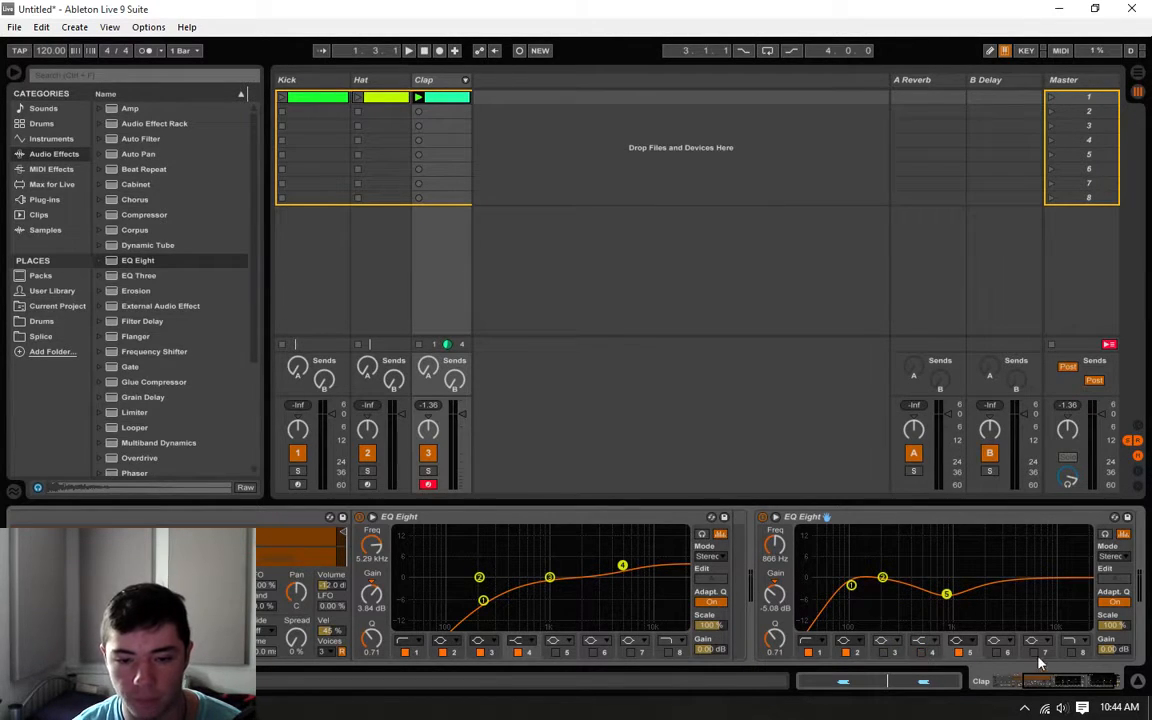
left_click_drag(882, 579, 892, 572)
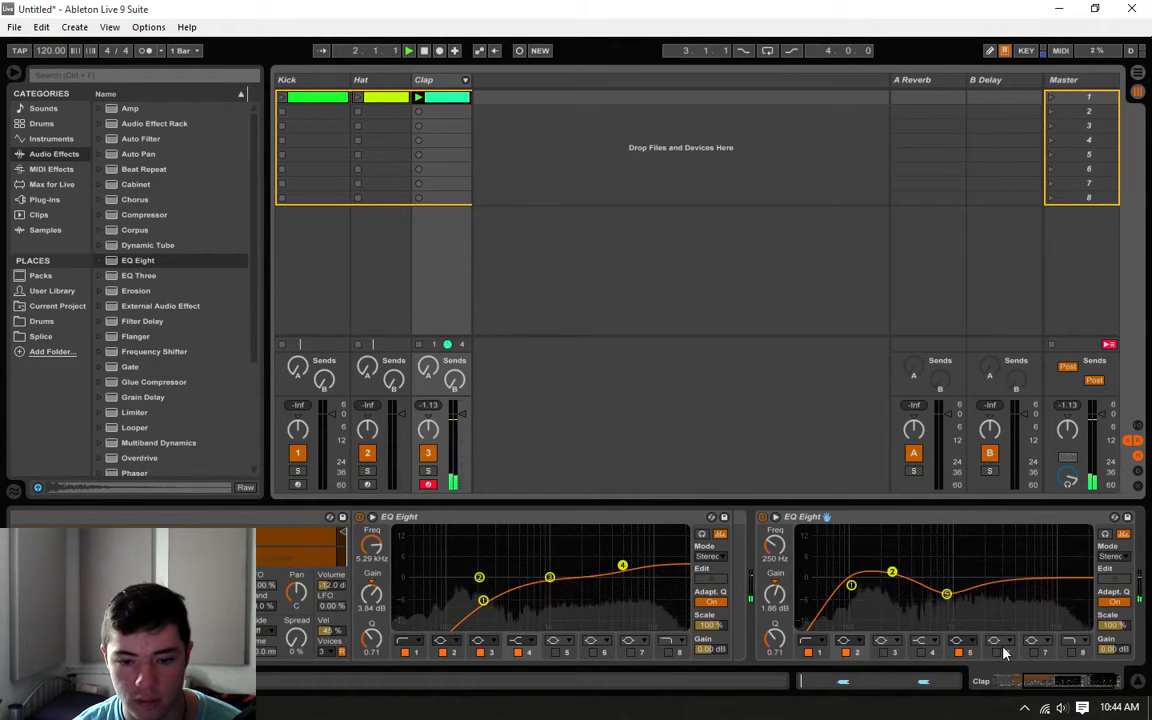
- Enable band 7 with a 3.35 dB boost at 8.20 kHz, and lower the Clap track's volume during playback
key("space")
left_click(1036, 652)
left_click_drag(1023, 578, 1031, 572)
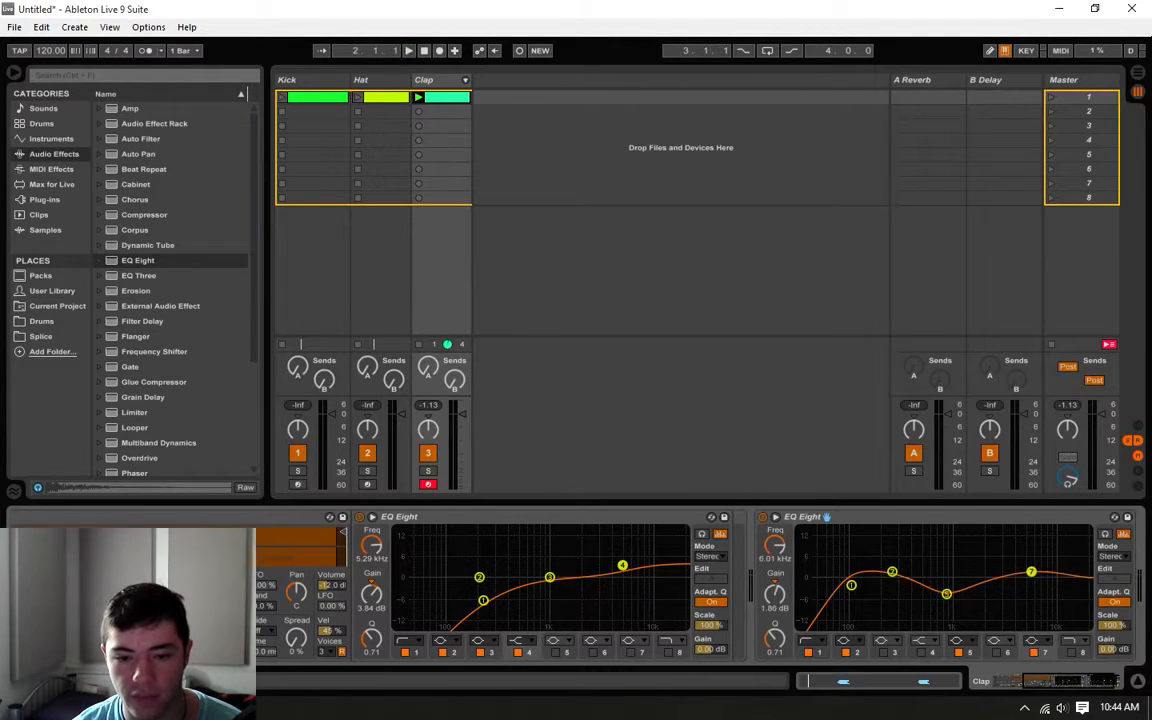
key("space")
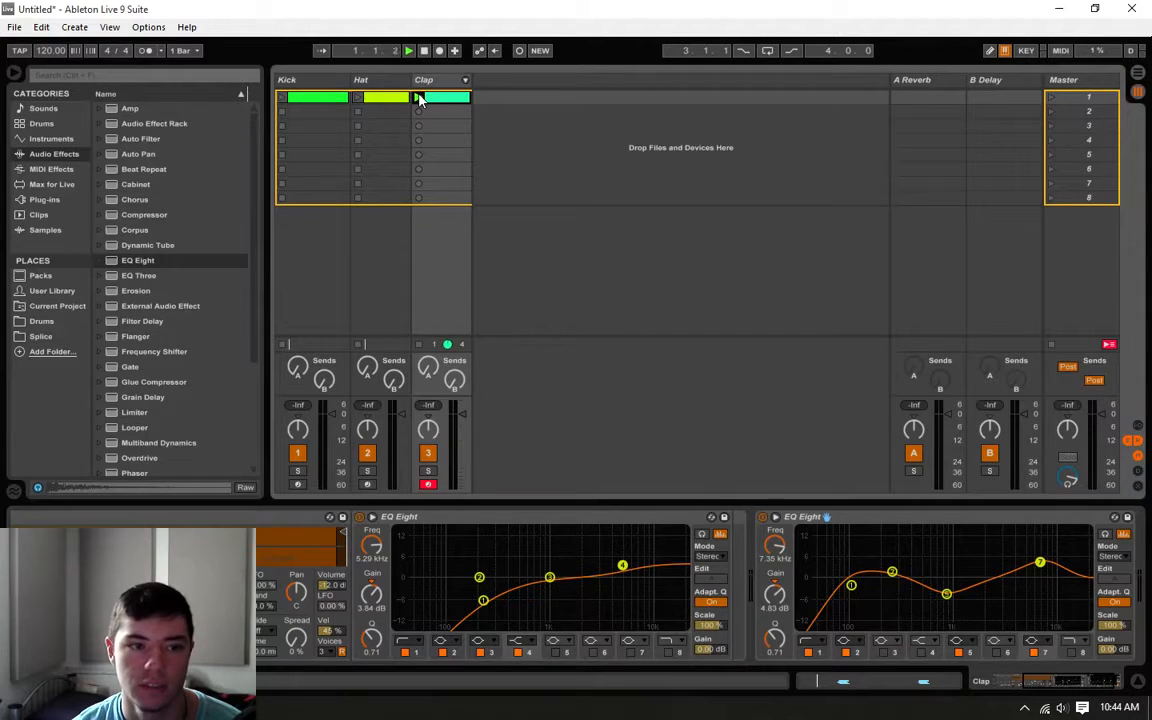
left_click_drag(1040, 562, 1044, 567)
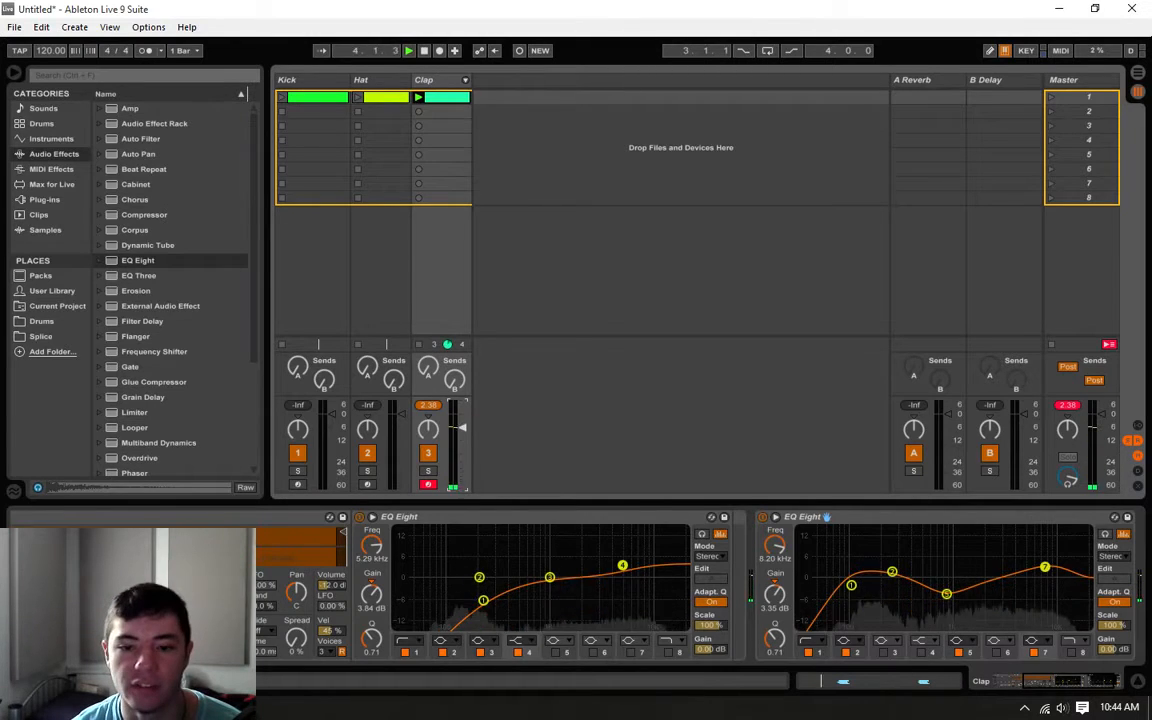
key("space")
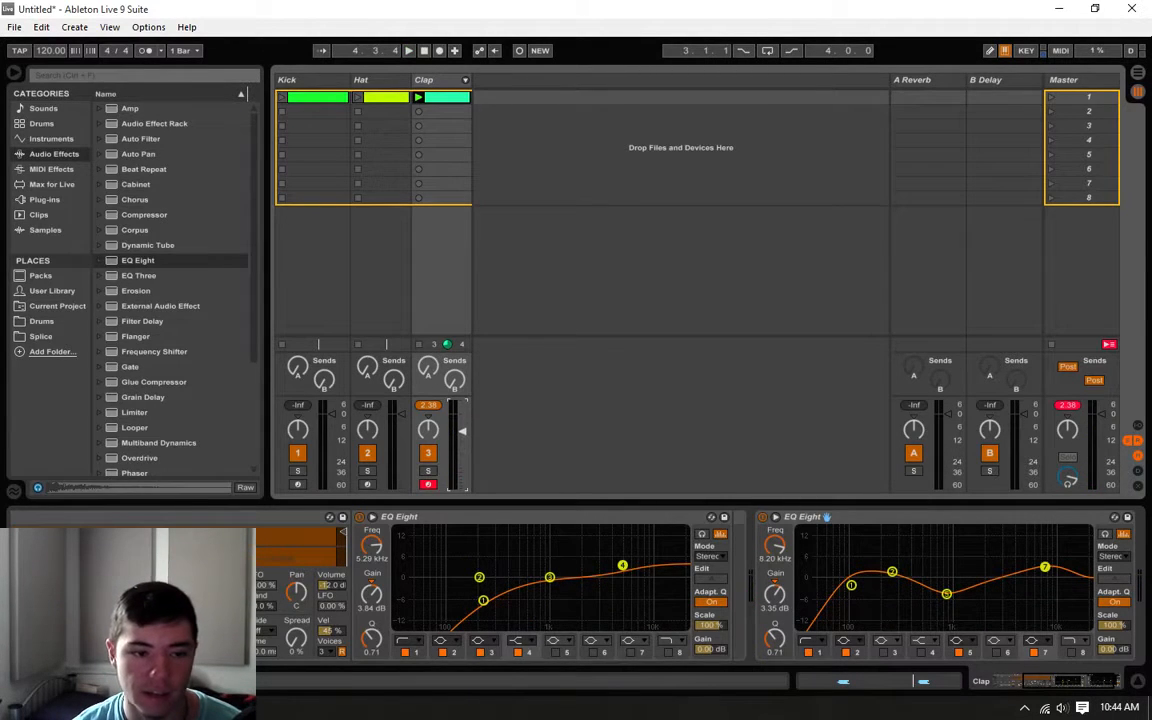
- Launch the Hat clip alongside the Clap clip and lower the Hat track's volume to balance them
left_click(383, 101)
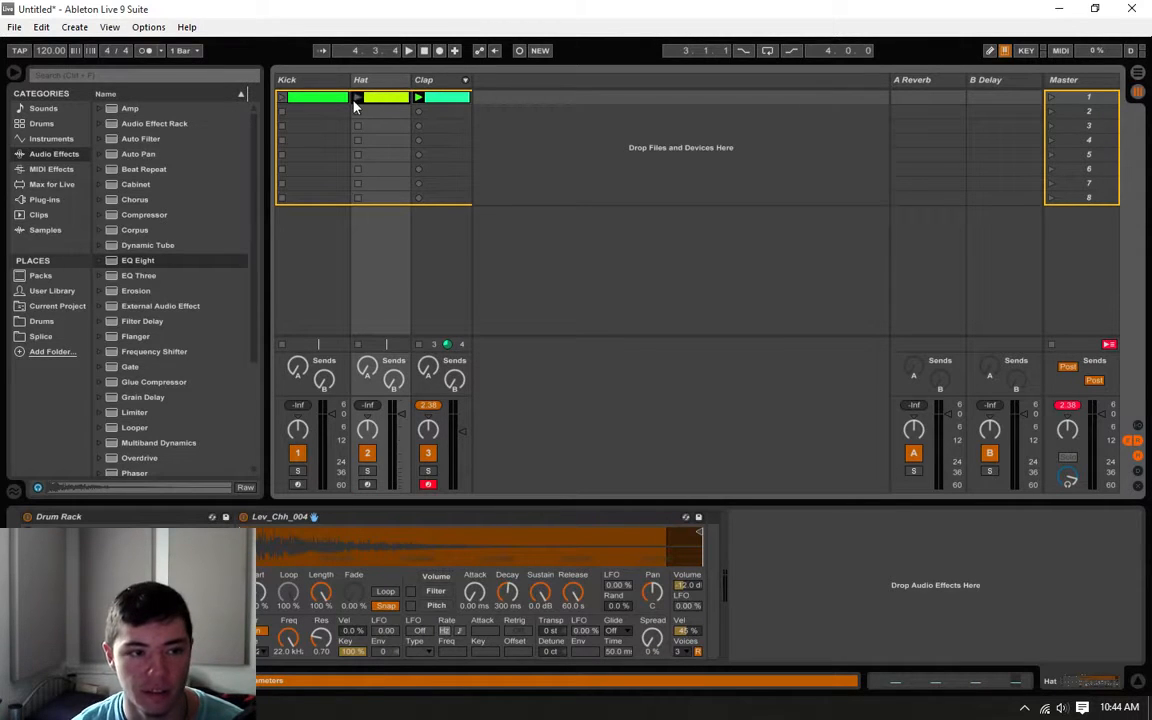
left_click(356, 99)
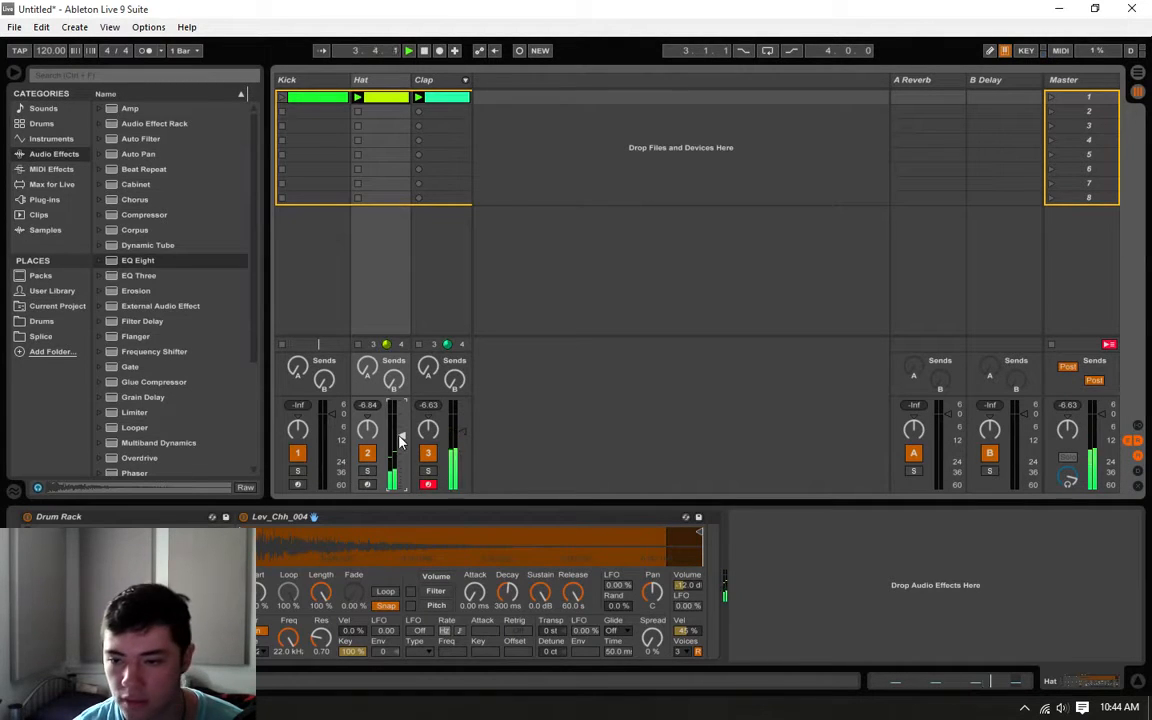
key("space")
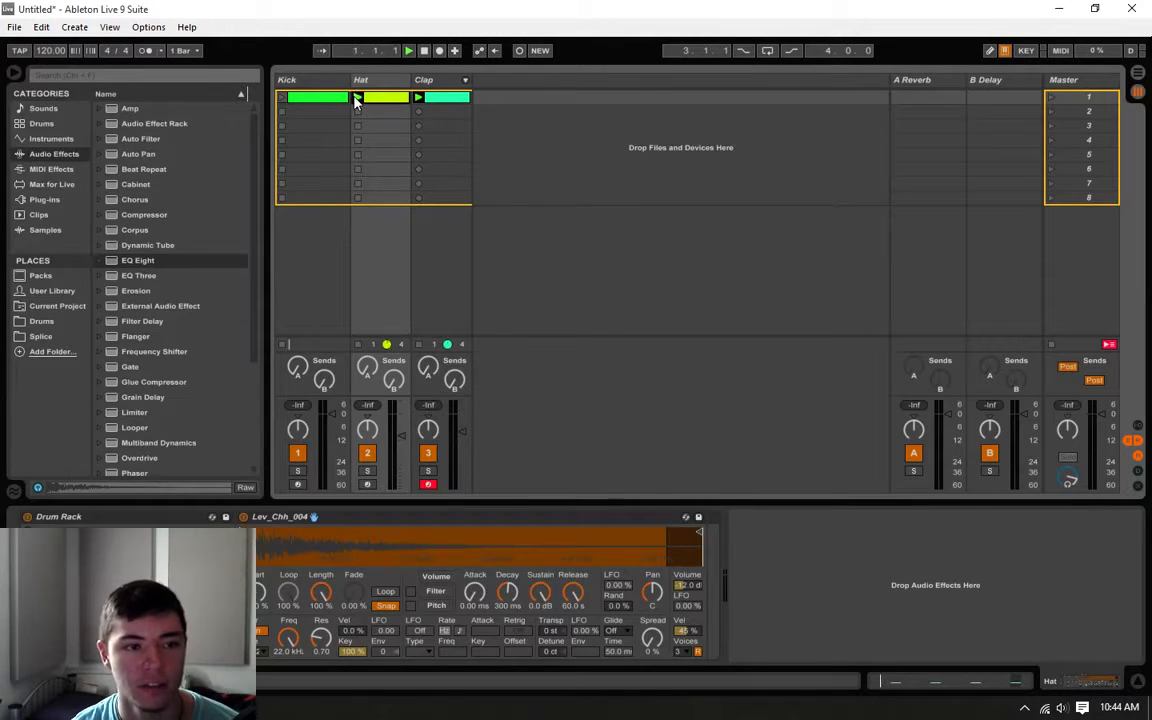
key("space")
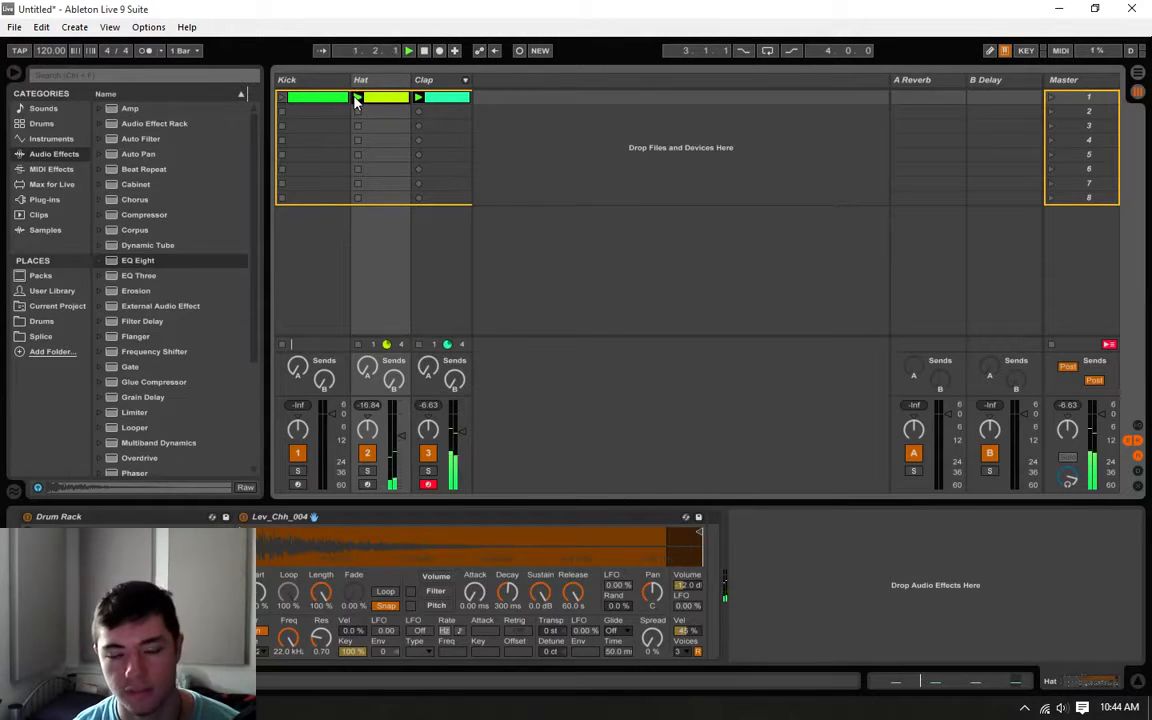
- Add an EQ Eight to the Hat track and set its band 1 to a low cut at 374 Hz
left_click(140, 261)
left_click_drag(820, 596, 820, 599)
left_click(790, 638)
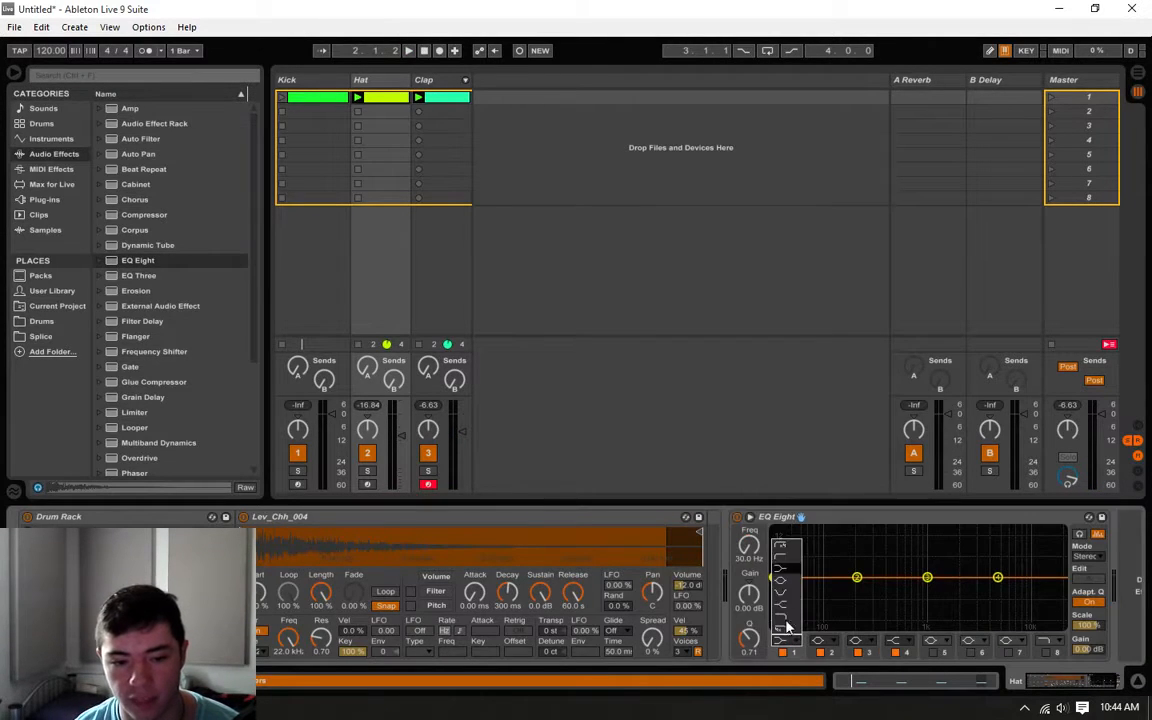
left_click(789, 565)
left_click_drag(771, 590, 884, 590)
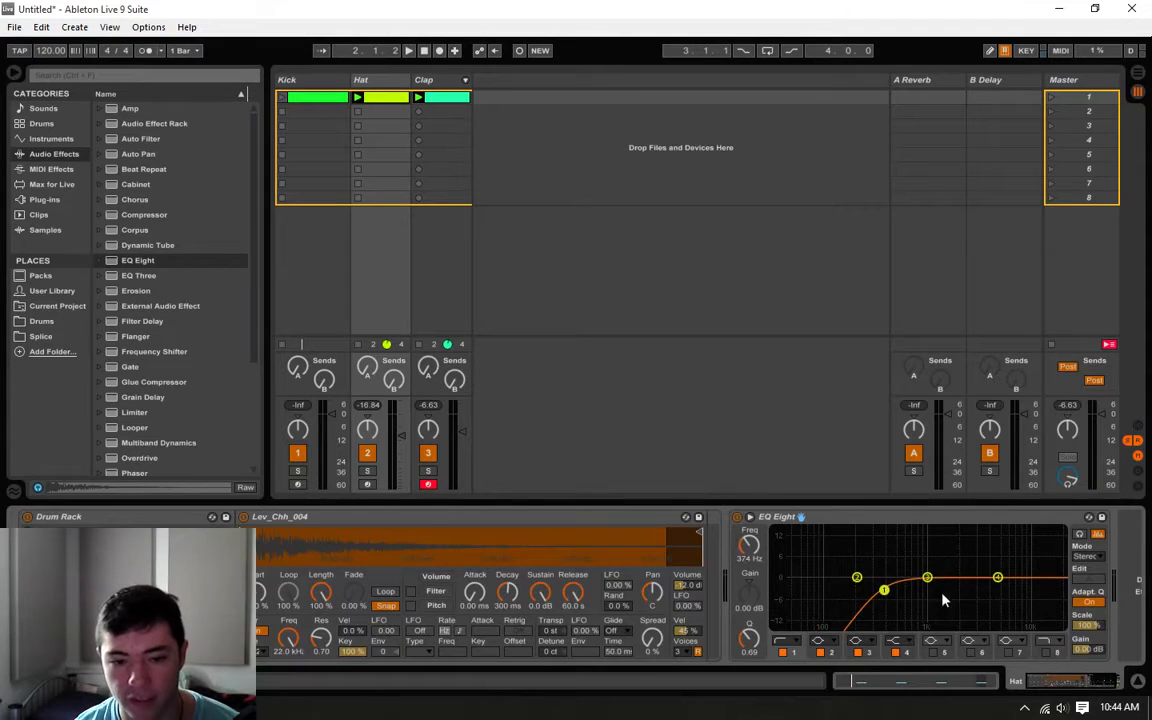
- Change band 4 of the Hat's EQ Eight to a bell and boost it 4.34 dB at 6.01 kHz
left_click(997, 579)
left_click_drag(997, 578, 994, 564)
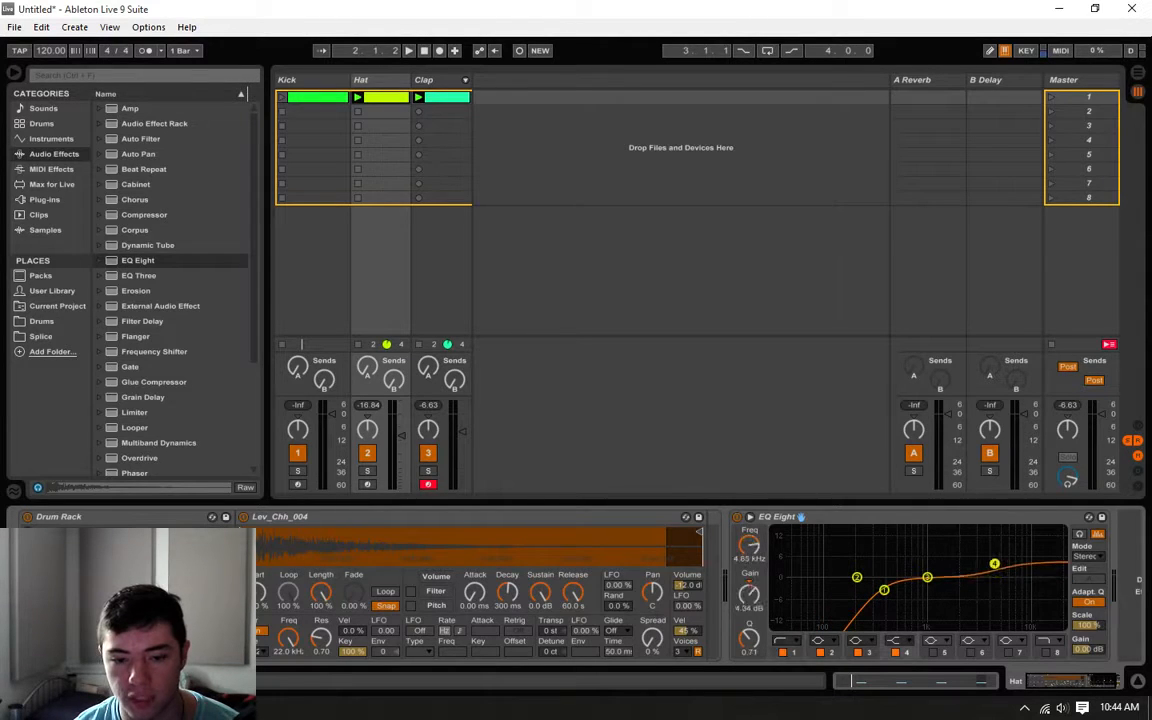
left_click(896, 652)
left_click(896, 641)
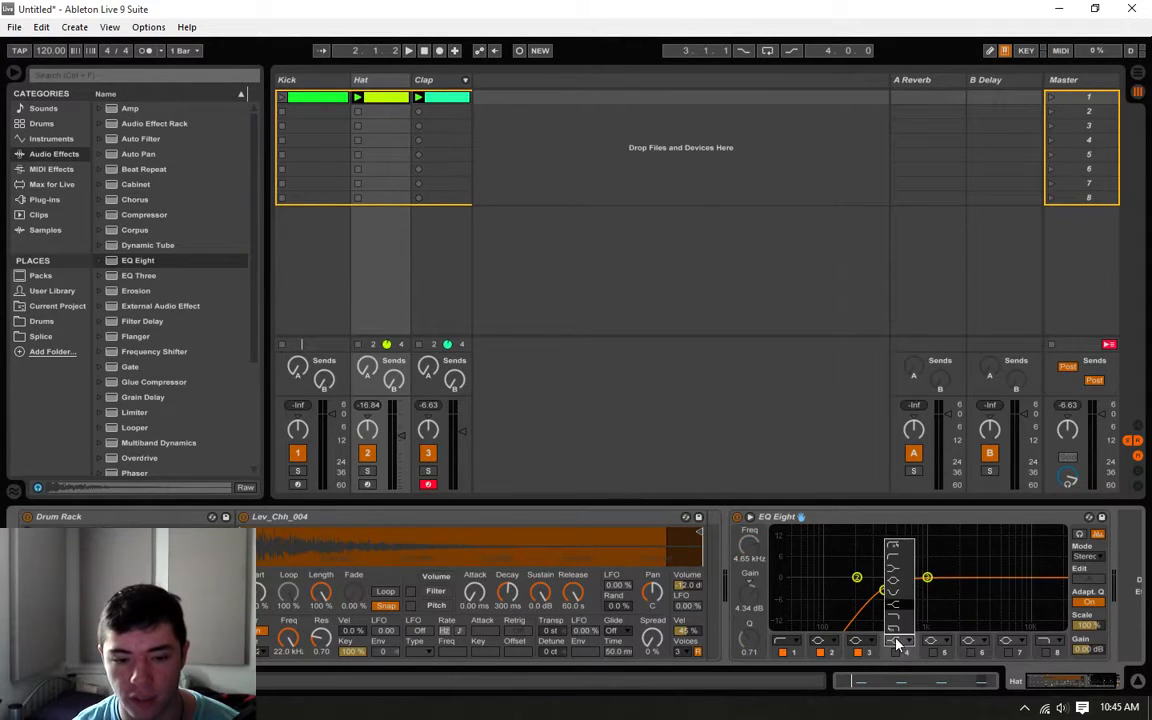
left_click(892, 588)
left_click(897, 653)
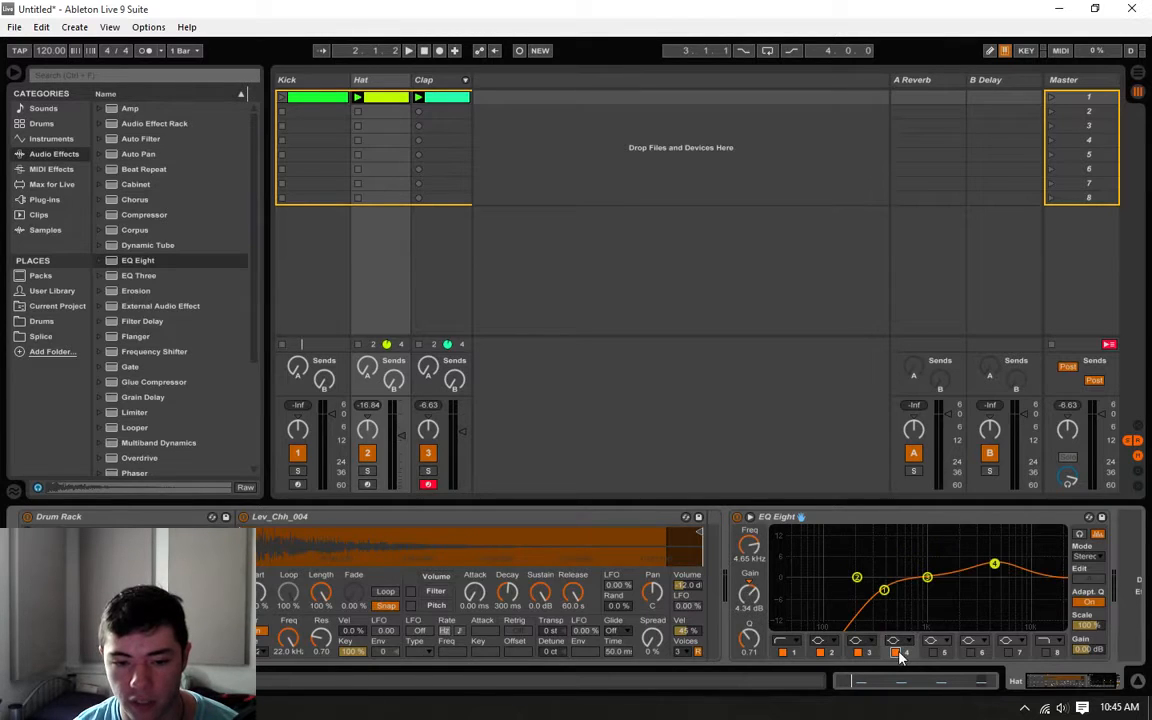
left_click(359, 97)
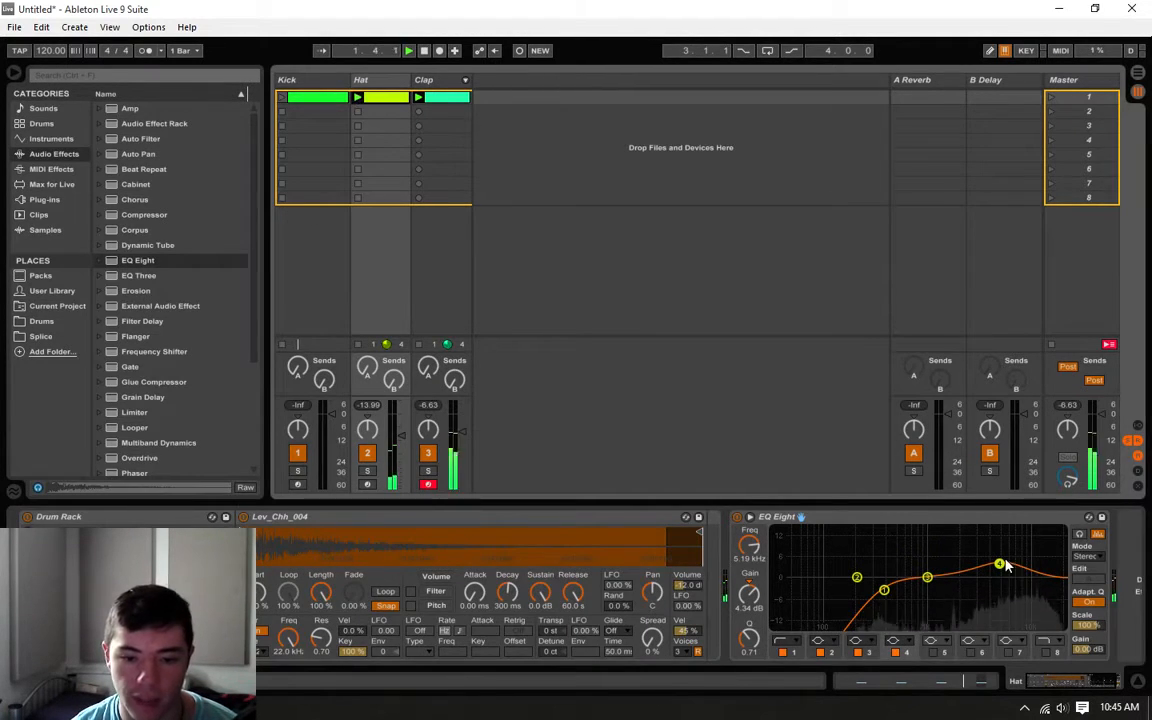
left_click_drag(1000, 566, 1006, 566)
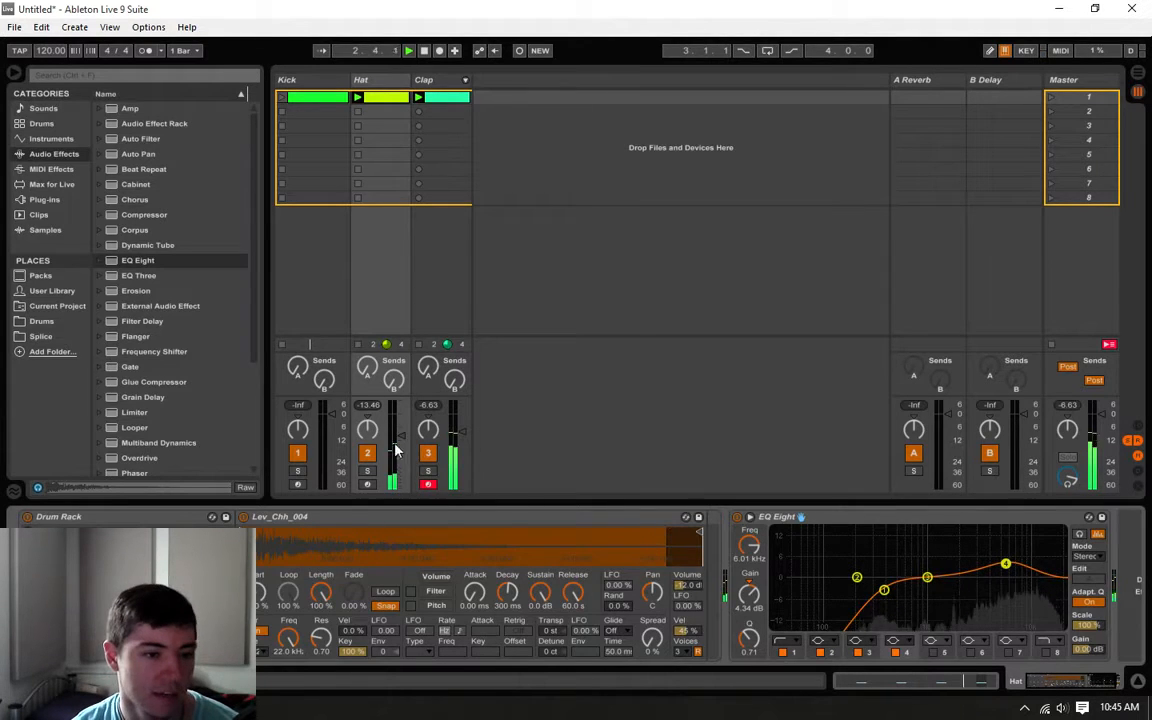
- Add a Compressor at the end of the Clap track's device chain with a threshold of -10.1 dB
left_click(447, 111)
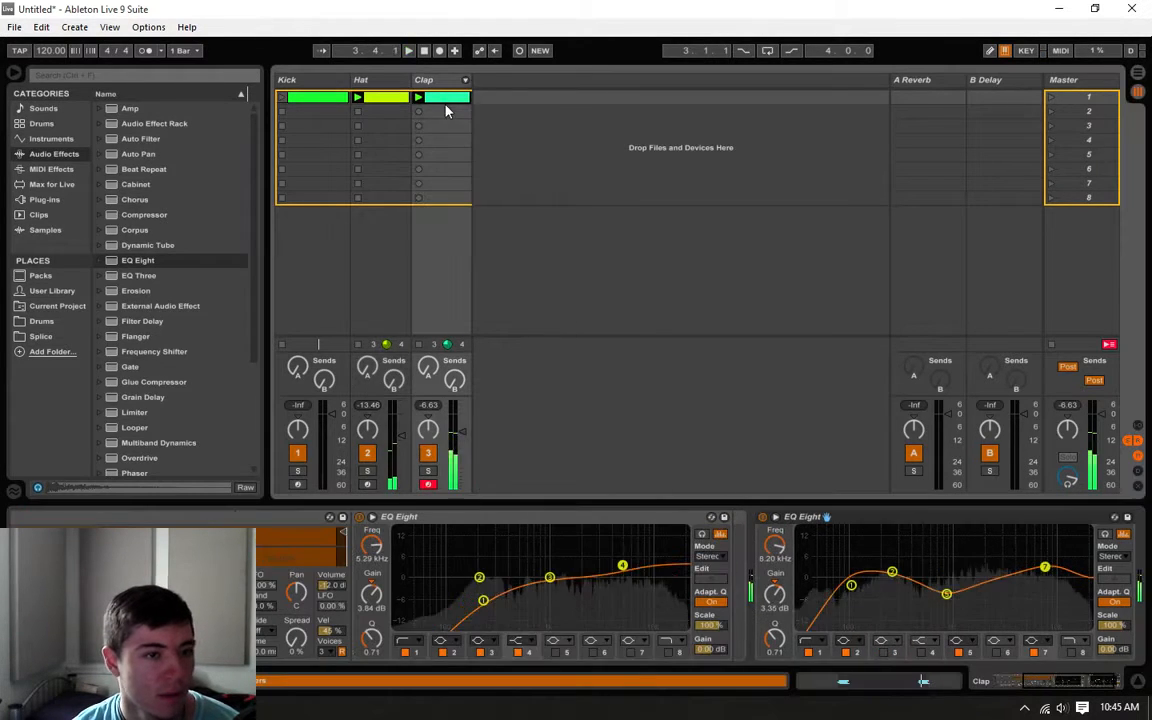
left_click(1072, 677)
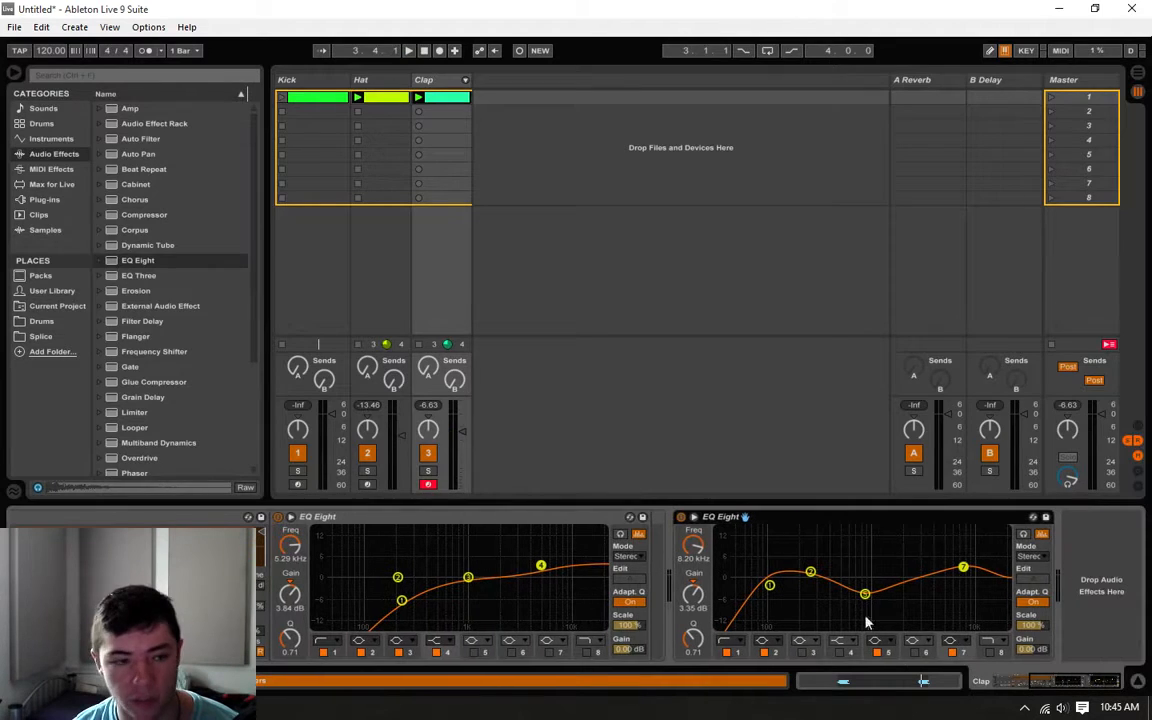
left_click(130, 214)
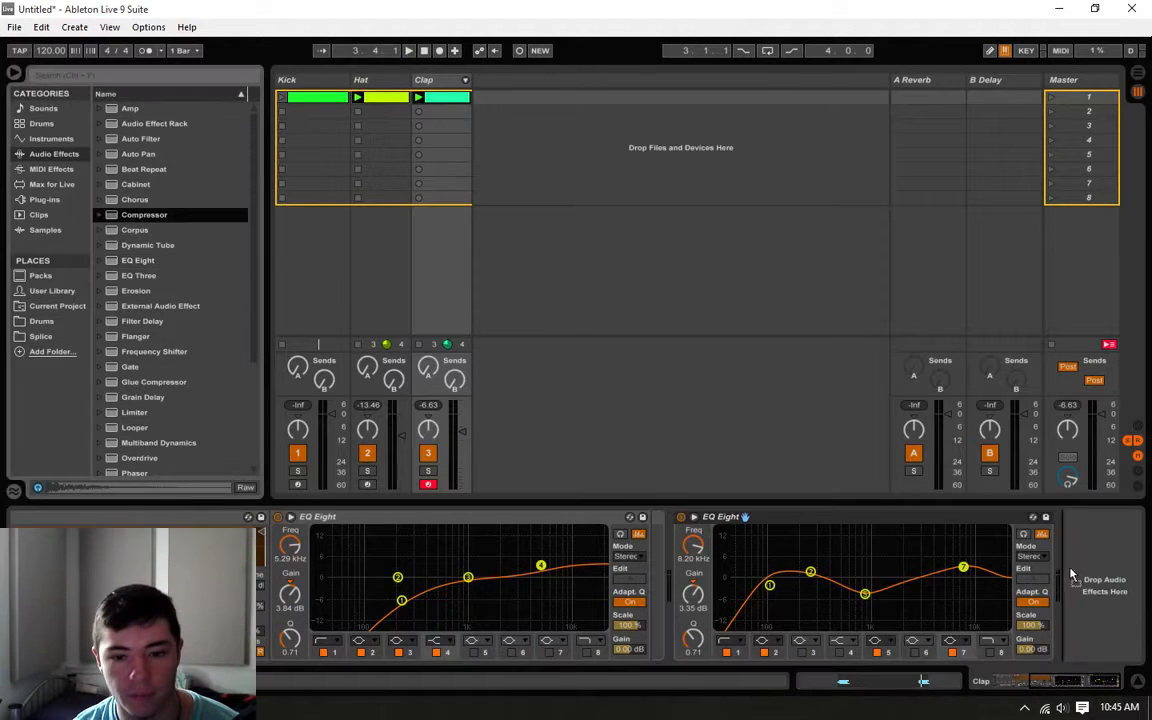
left_click_drag(130, 214, 1073, 567)
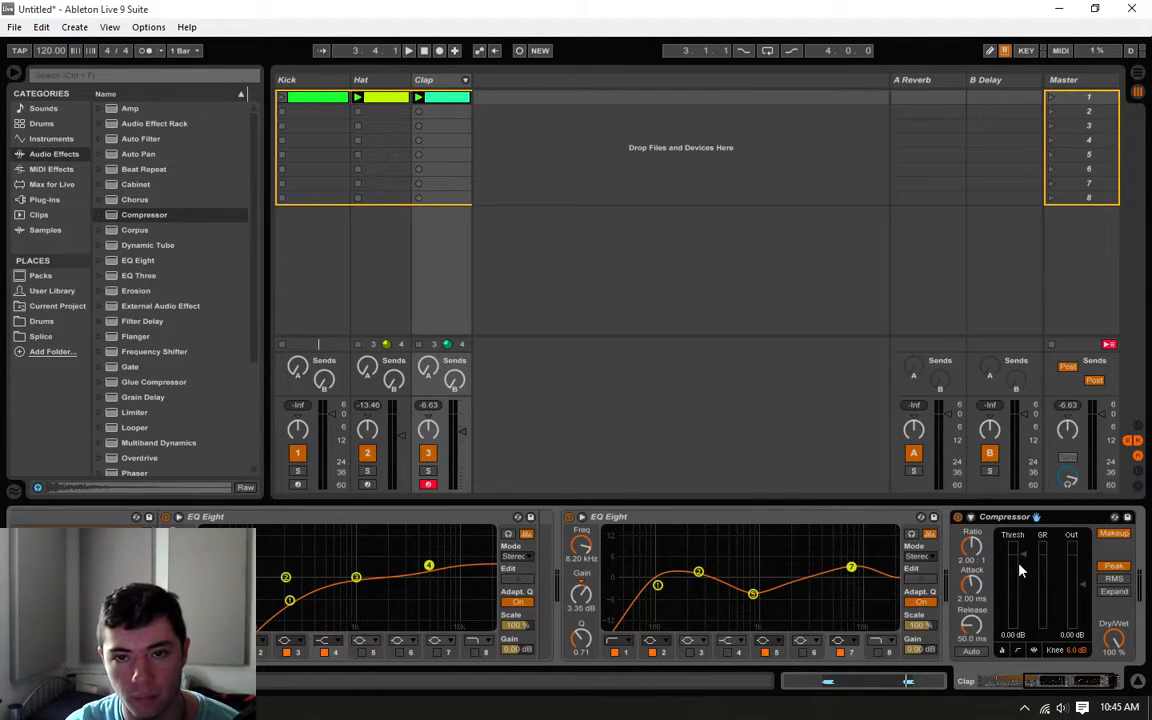
left_click_drag(1020, 570, 1020, 580)
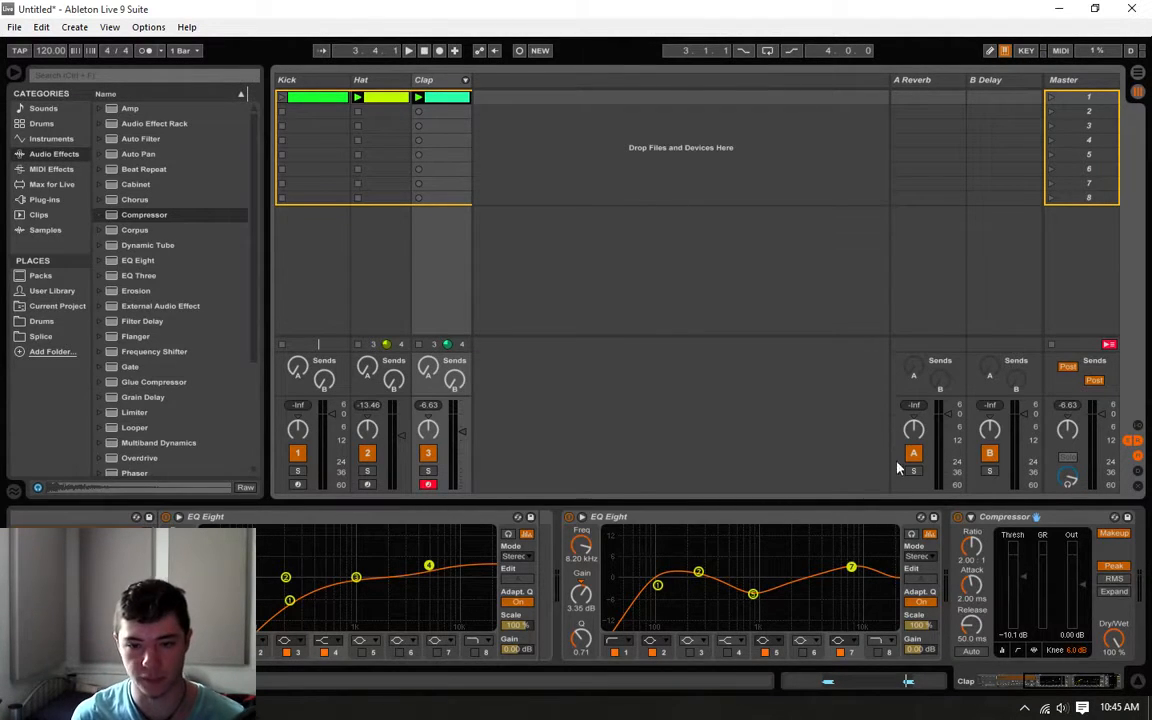
- Shorten the Compressor's attack to 0.96 ms and, in its activity view, lower the threshold to -17.7 dB during playback
key("space")
left_click_drag(1025, 578, 974, 595)
key("space")
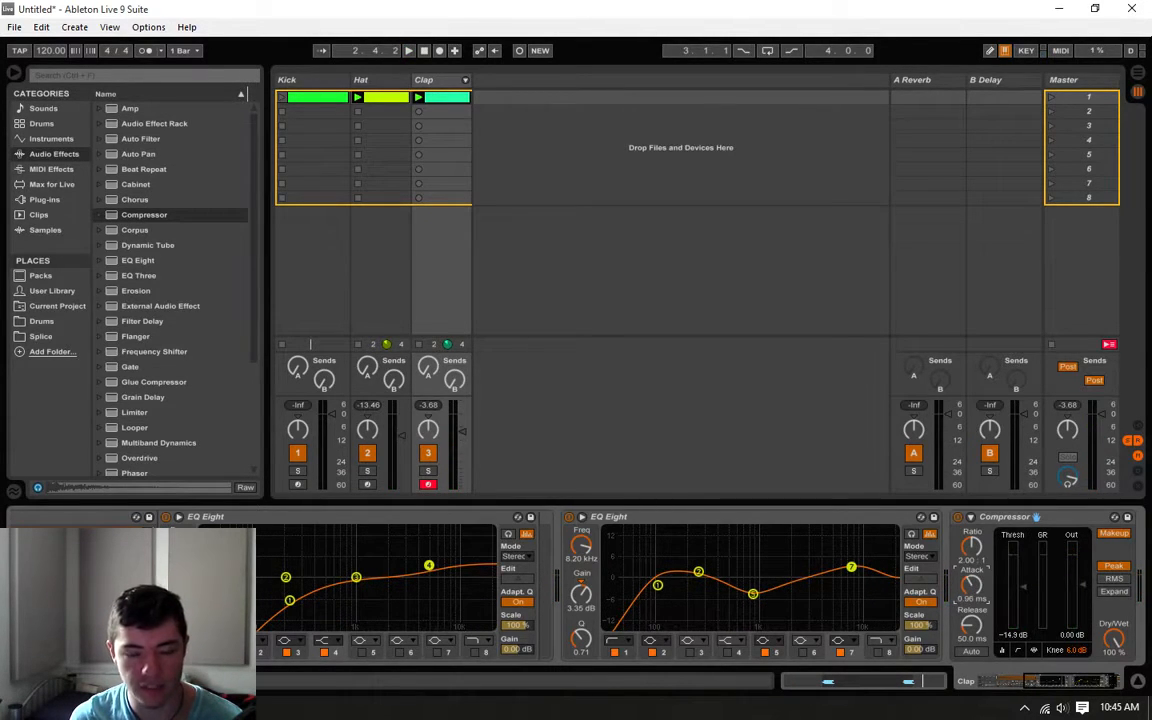
left_click(1034, 650)
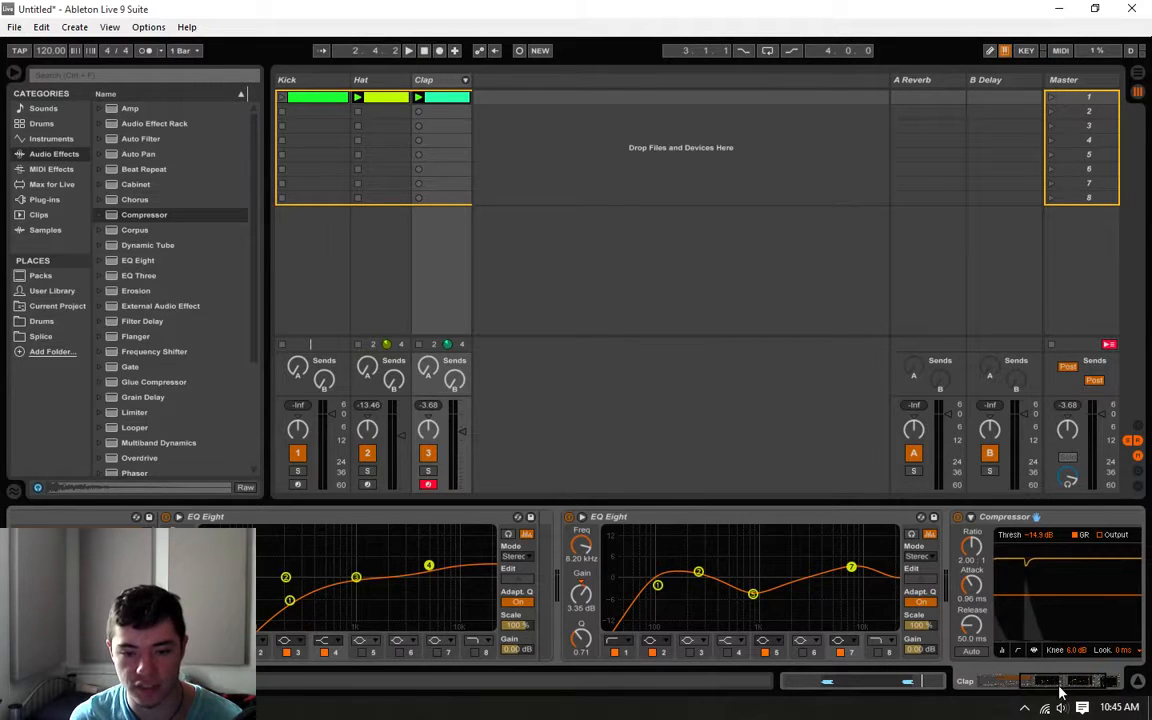
key("space")
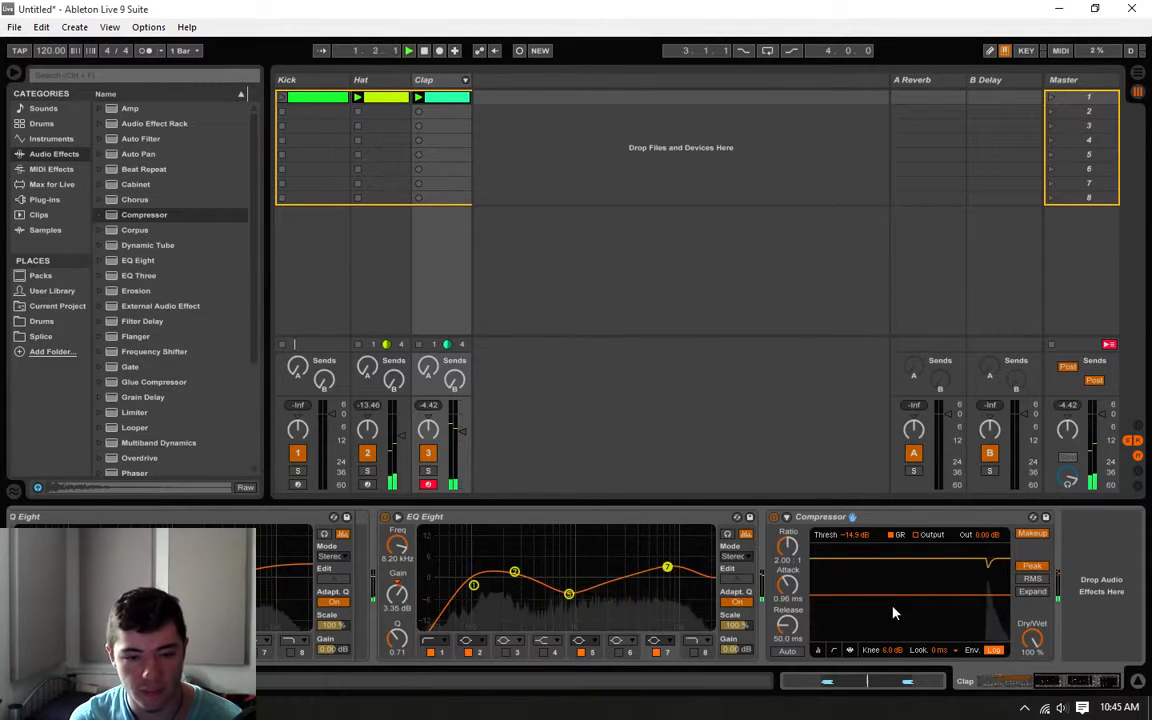
left_click_drag(895, 596, 895, 603)
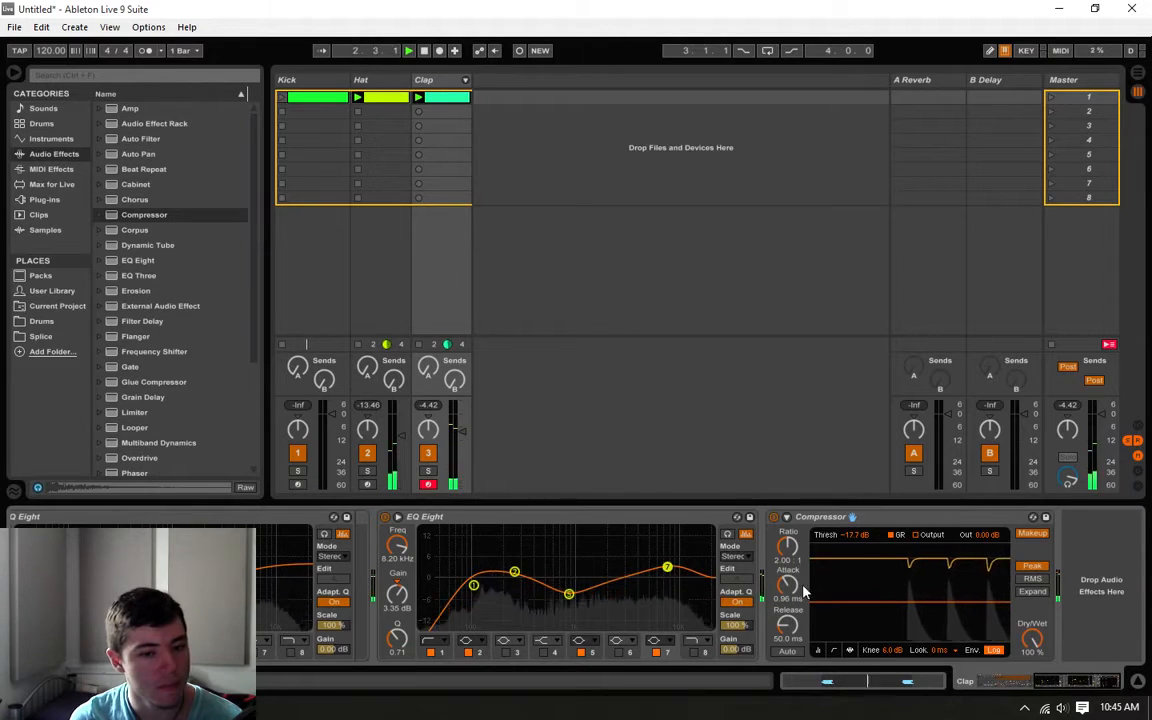
- Set the Clap Compressor to 2.10:1, 1.52 ms attack, 121 ms release, -21.1 dB threshold and -2.97 dB output, and raise the Clap track's volume
left_click_drag(789, 588, 787, 540)
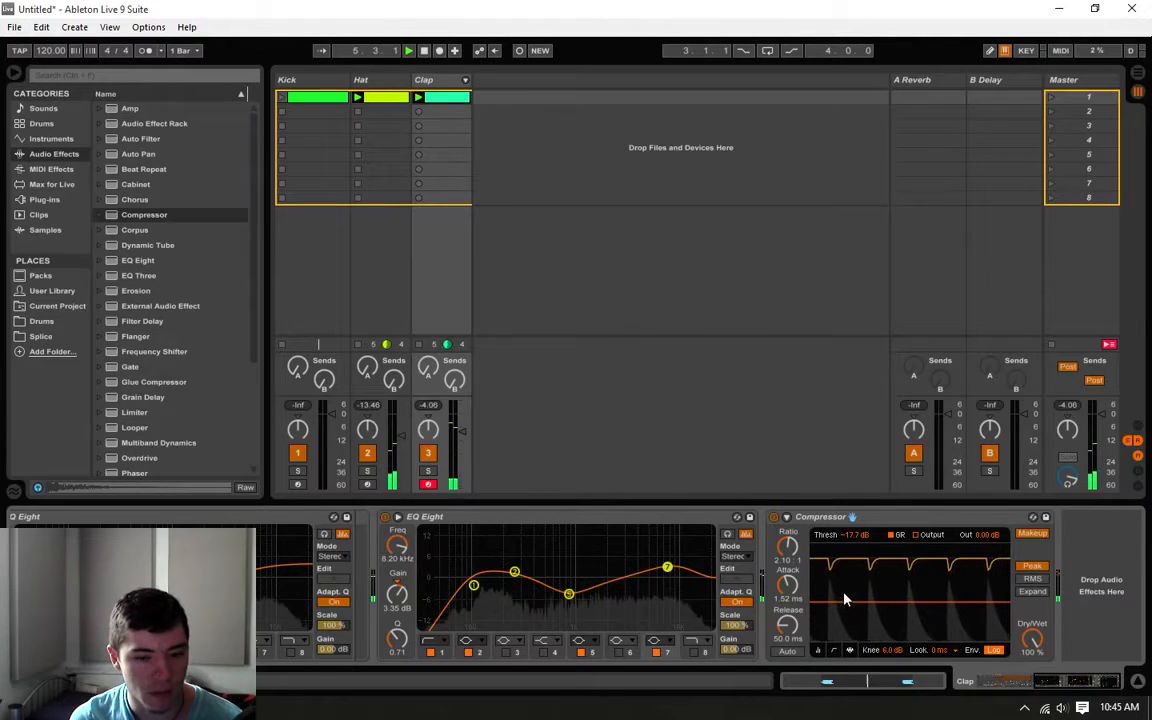
left_click_drag(843, 598, 790, 602)
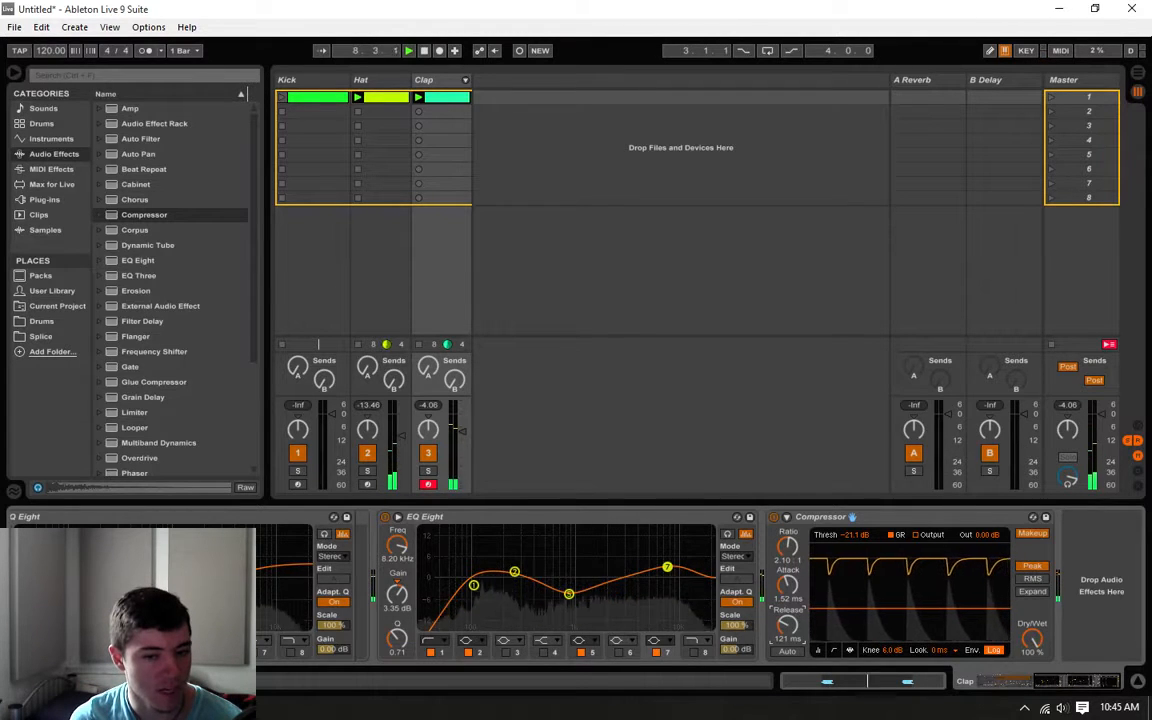
left_click(818, 650)
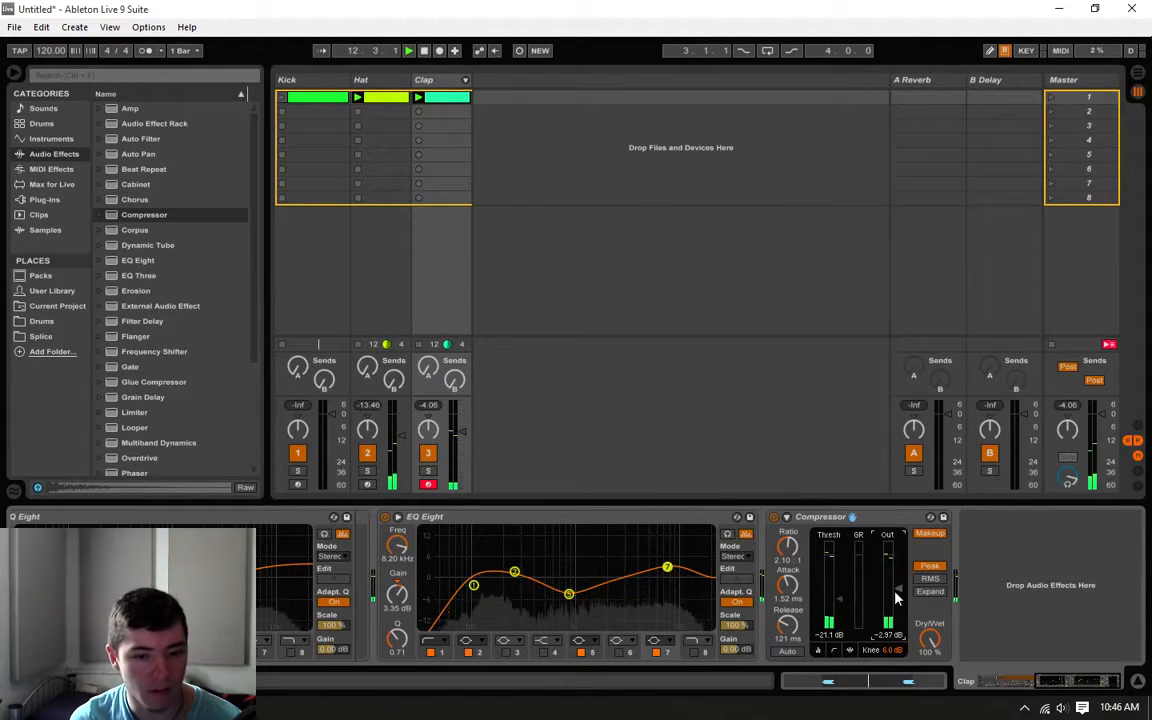
left_click_drag(462, 431, 462, 434)
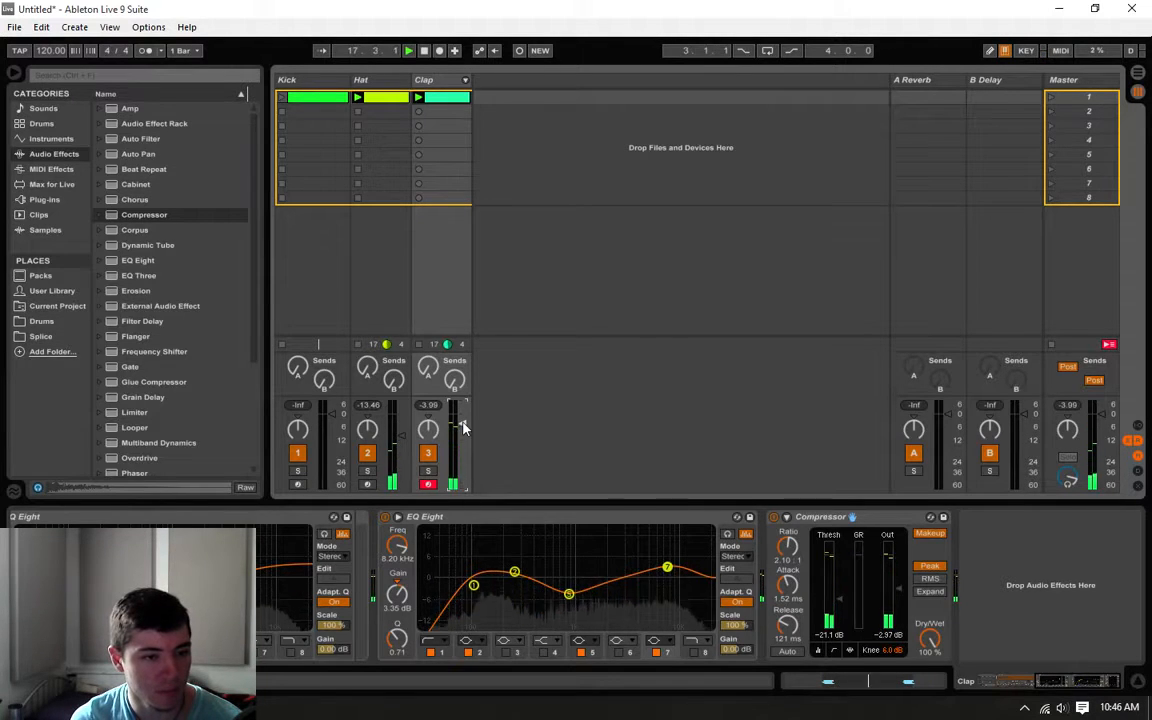
key("space")
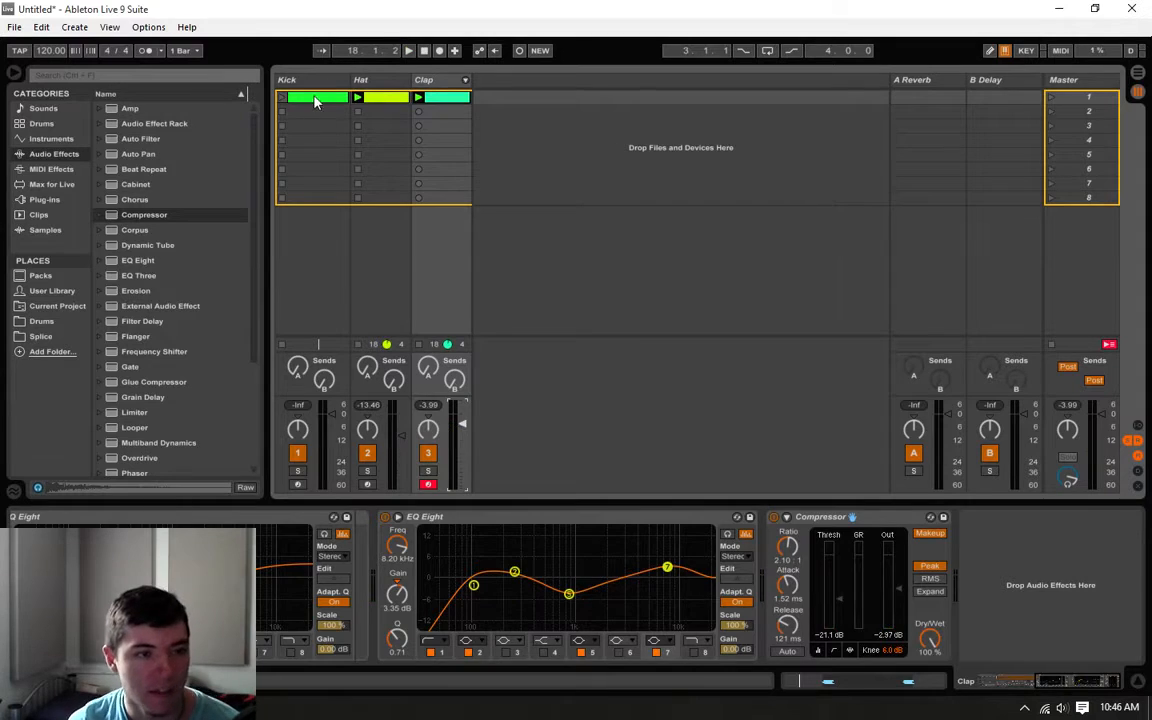
- Launch the Kick clip alongside the Hat and Clap clips and set the tempo to 128 BPM during playback
left_click(313, 99)
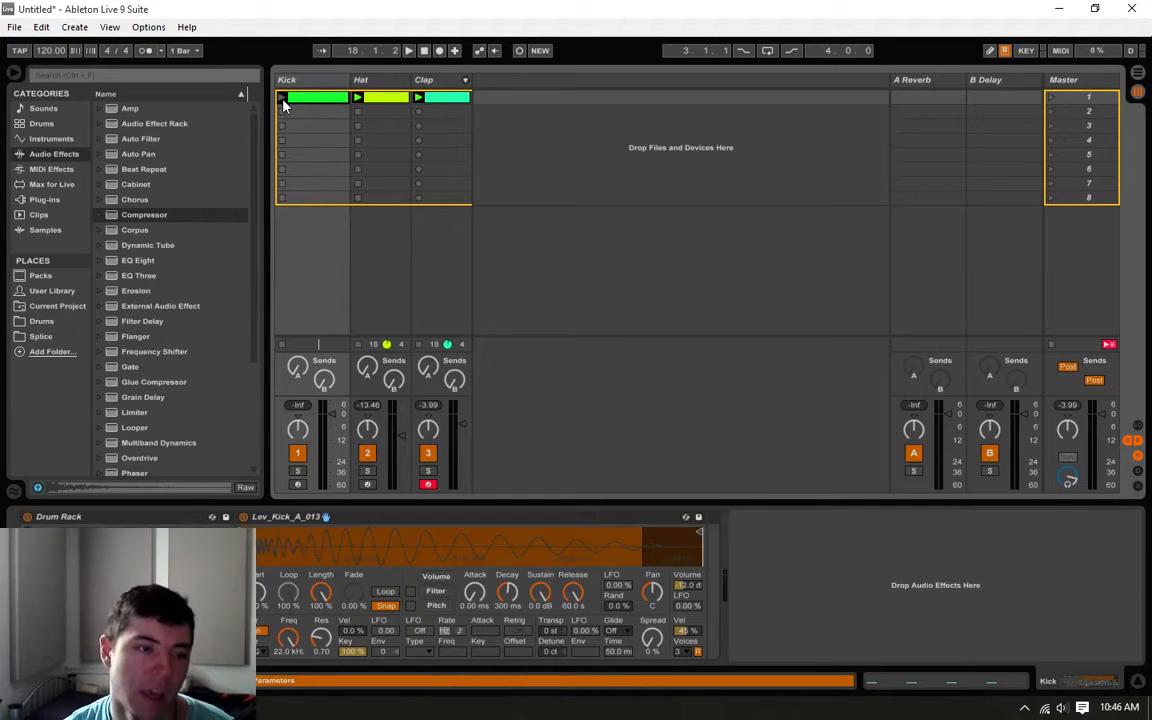
key("space")
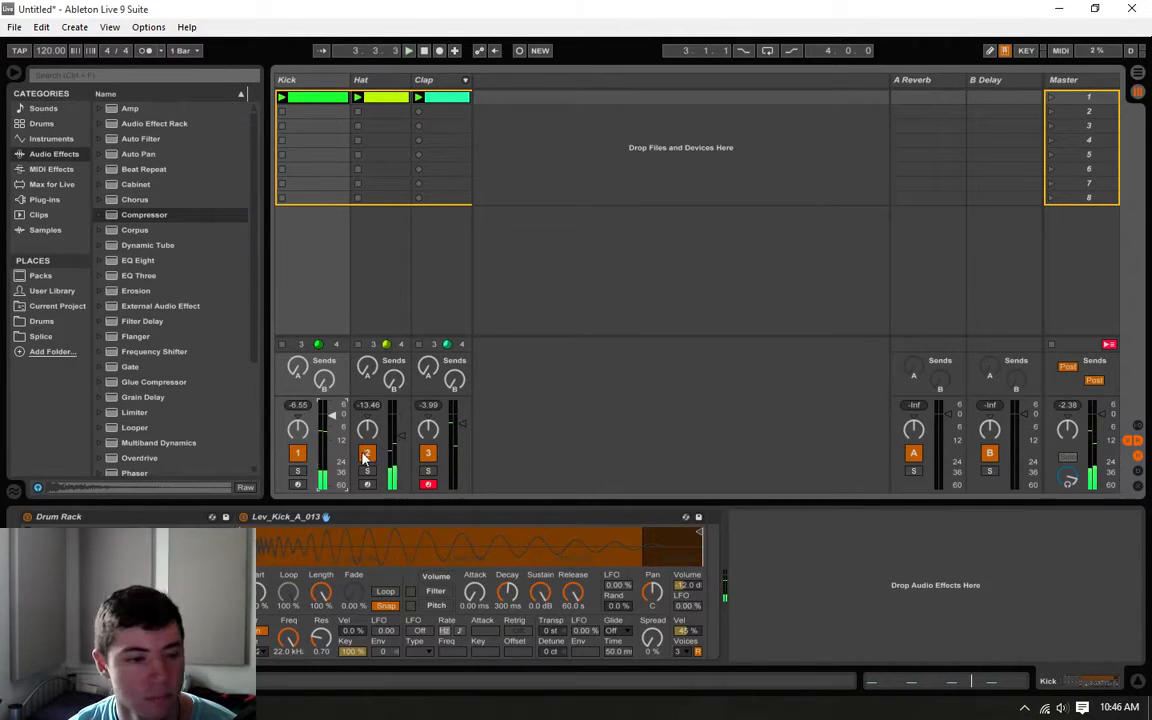
left_click_drag(48, 51, 48, 47)
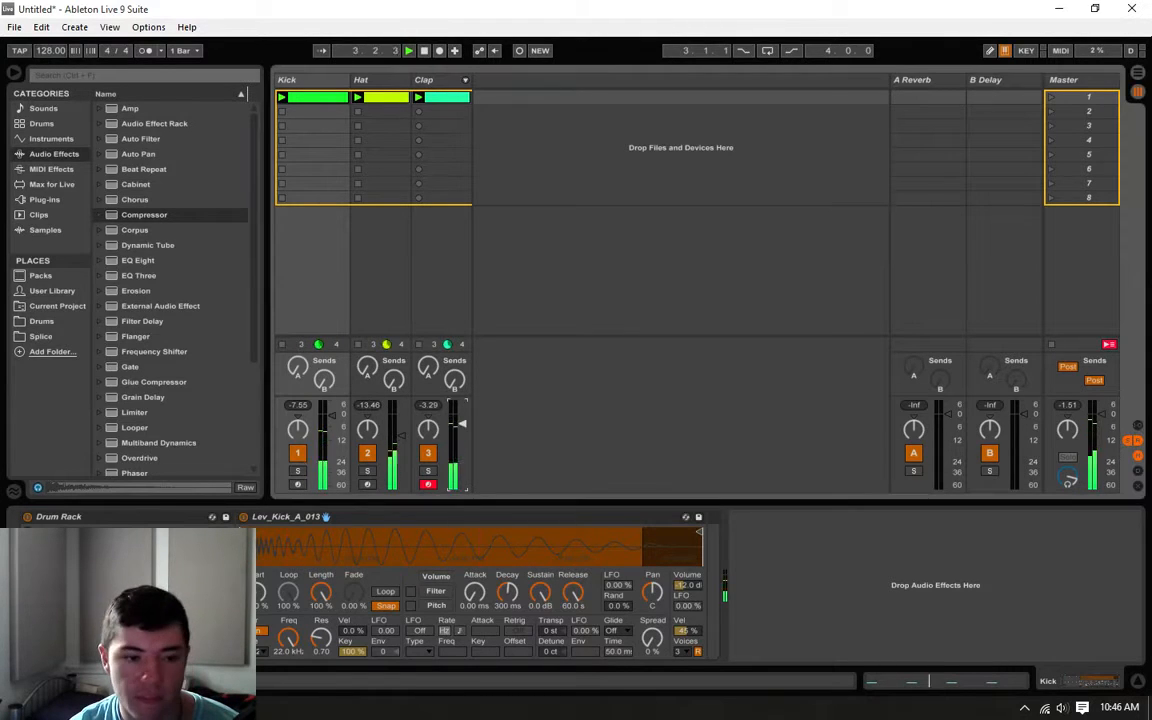
- In the Clap clip, move the Lev_Clap_008 and Lev_Clap_026 hits slightly later, closer to beats 1.2 and 1.4, and audition the beat
double_click(447, 100)
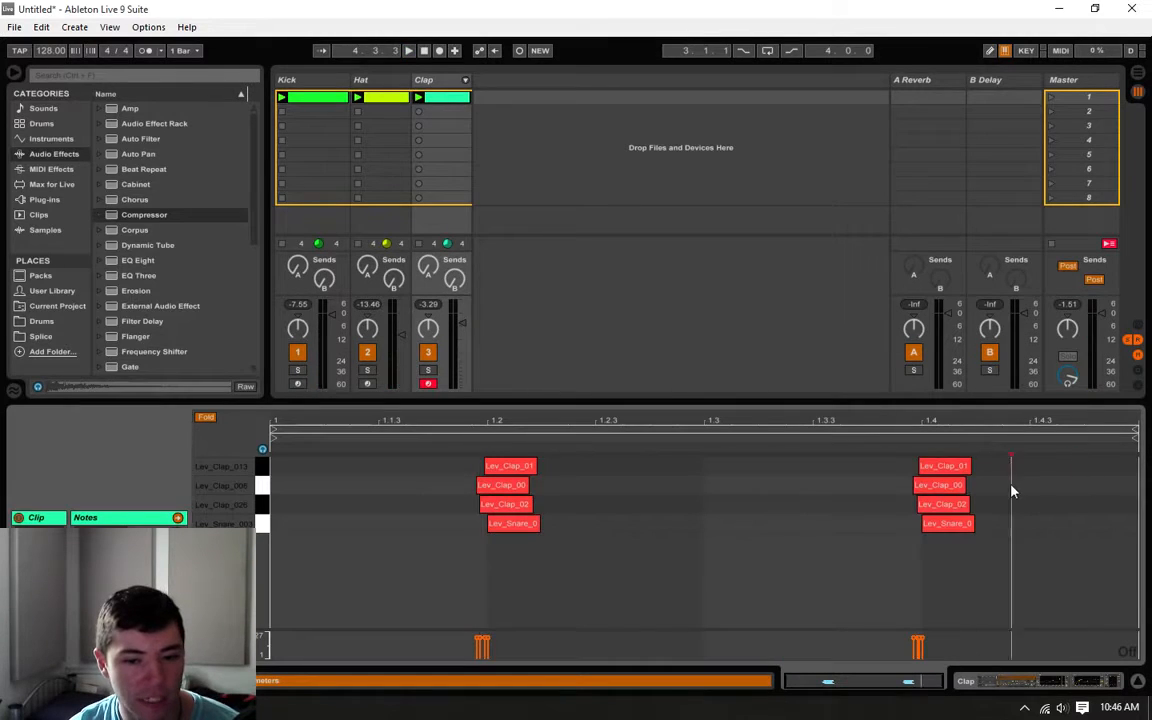
left_click_drag(1012, 490, 505, 497)
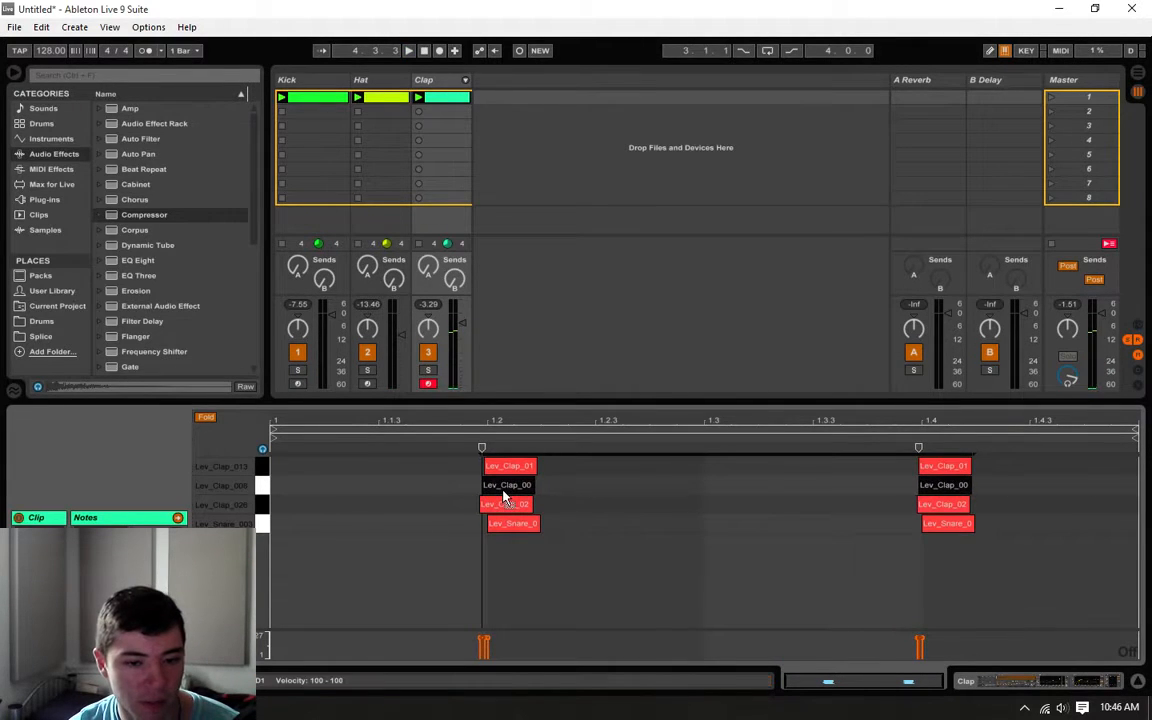
key("space")
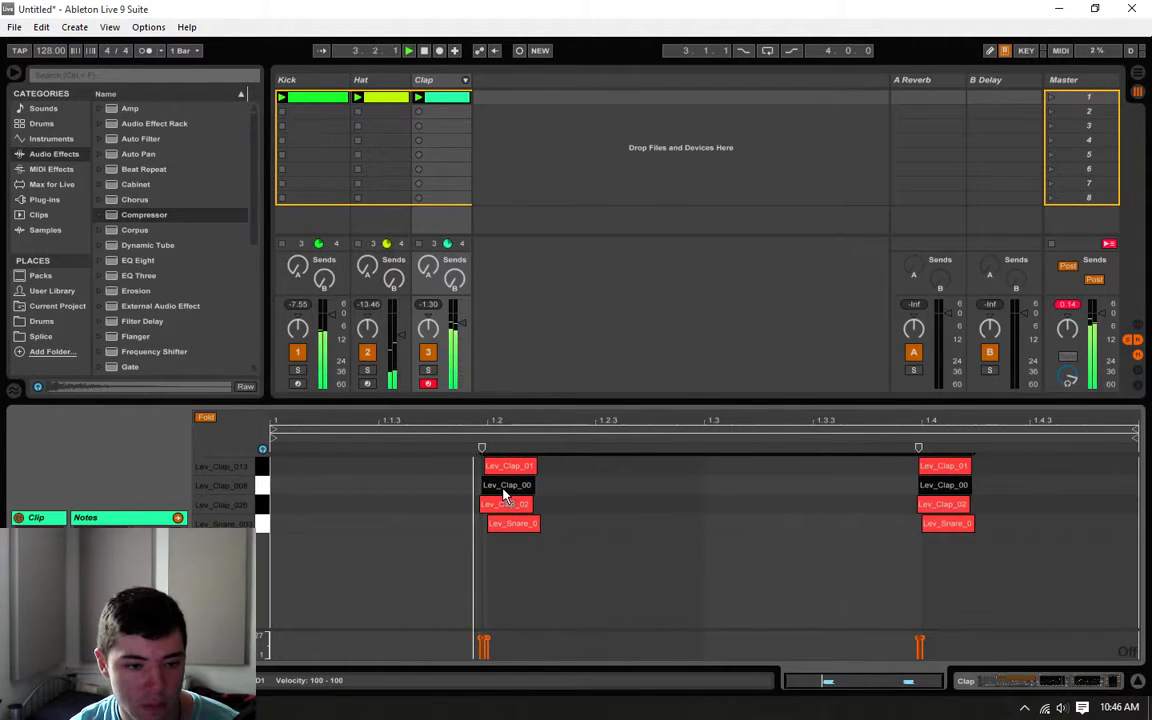
left_click_drag(407, 509, 938, 507)
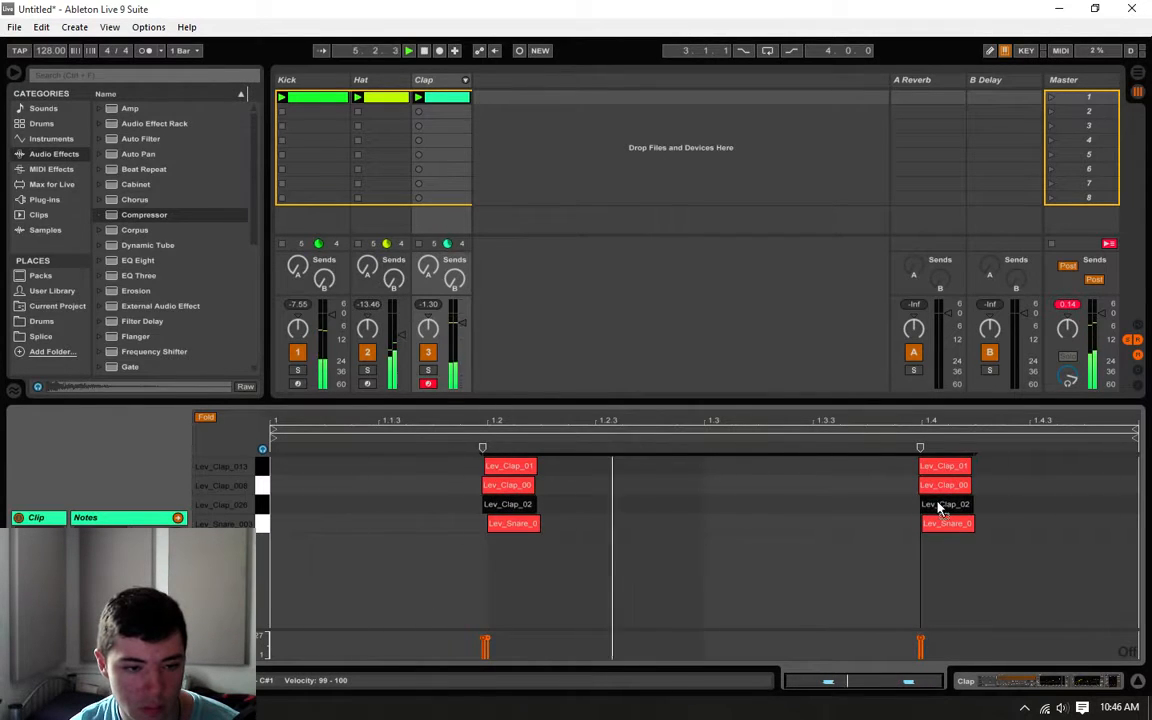
left_click(825, 511)
left_click_drag(983, 509, 940, 494)
left_click(862, 521)
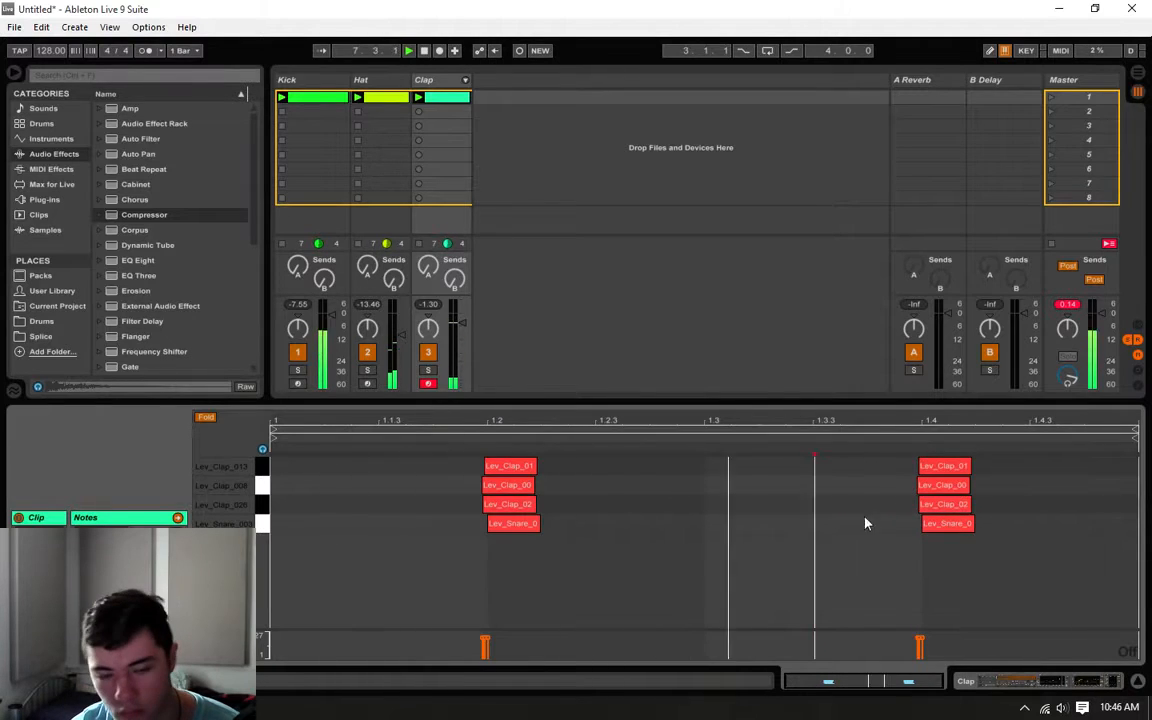
left_click(1080, 681)
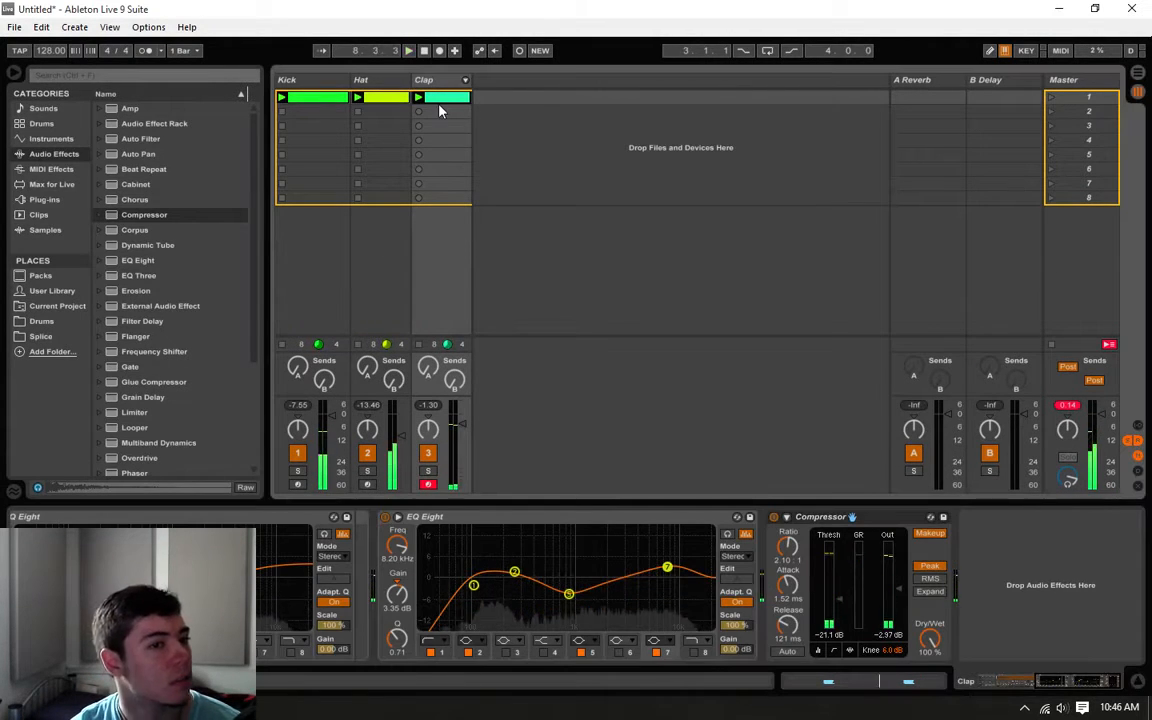
key("space")
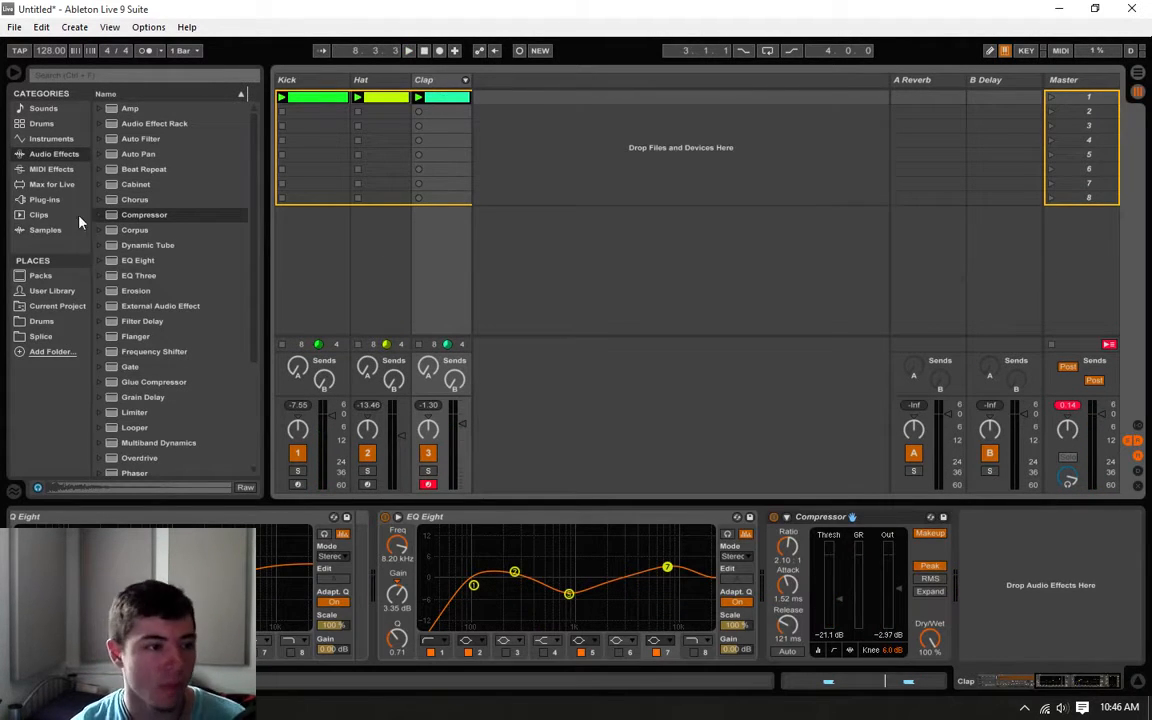
- Load the Serum plug-in onto a new track after Clap and move its window out of the way
left_click(45, 200)
scroll(160, 337, "down", 5)
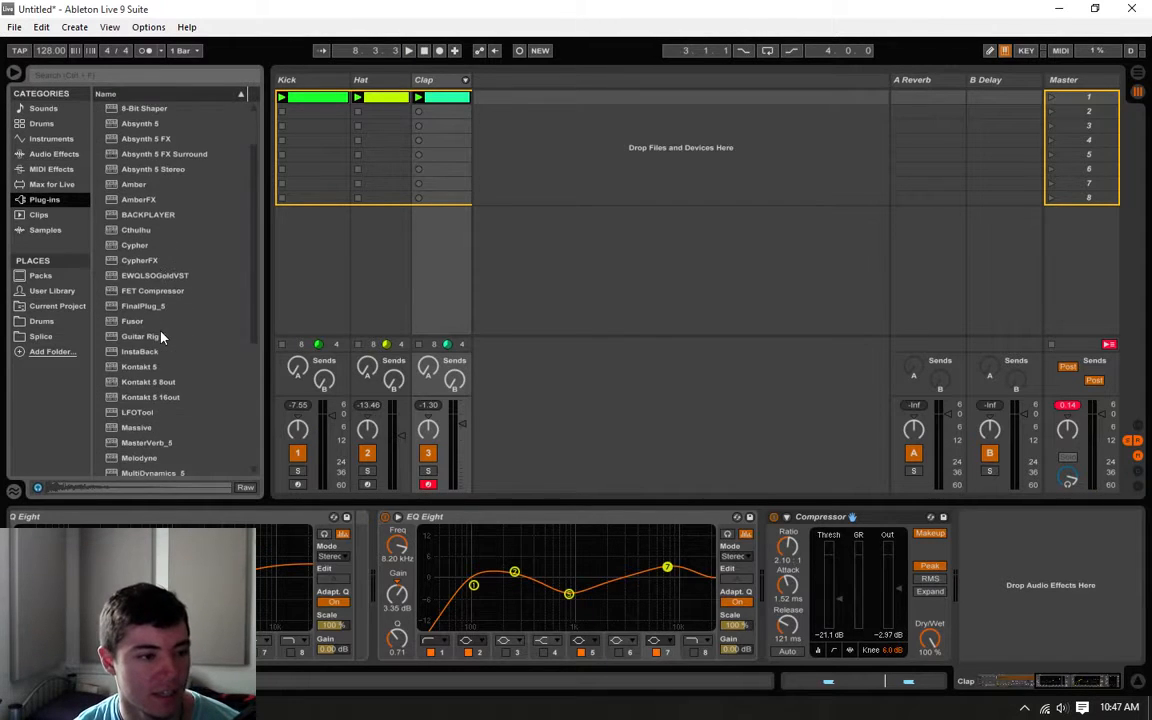
scroll(160, 337, "down", 2)
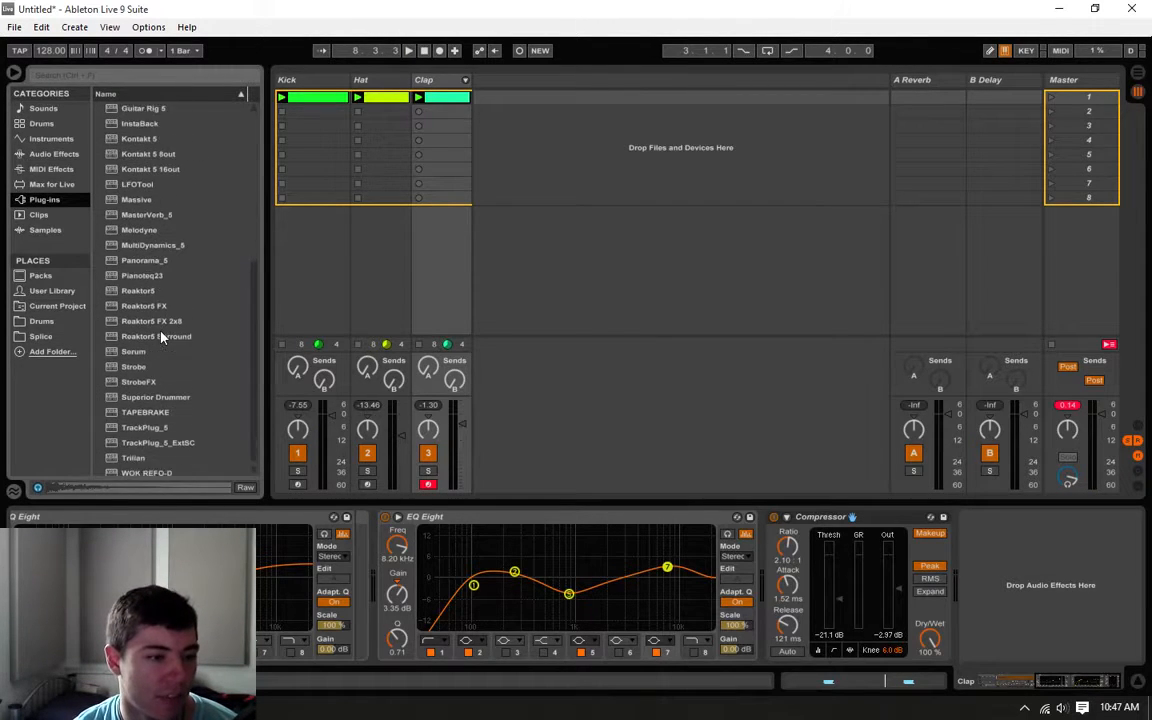
left_click(133, 347)
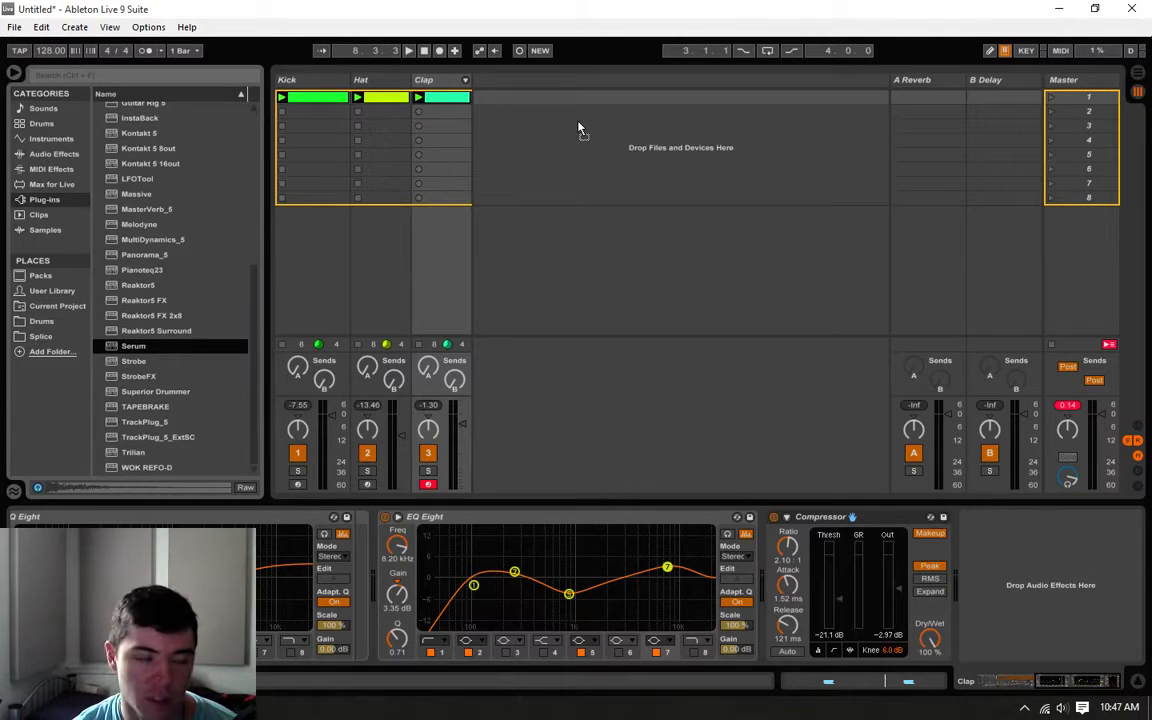
left_click_drag(578, 131, 576, 128)
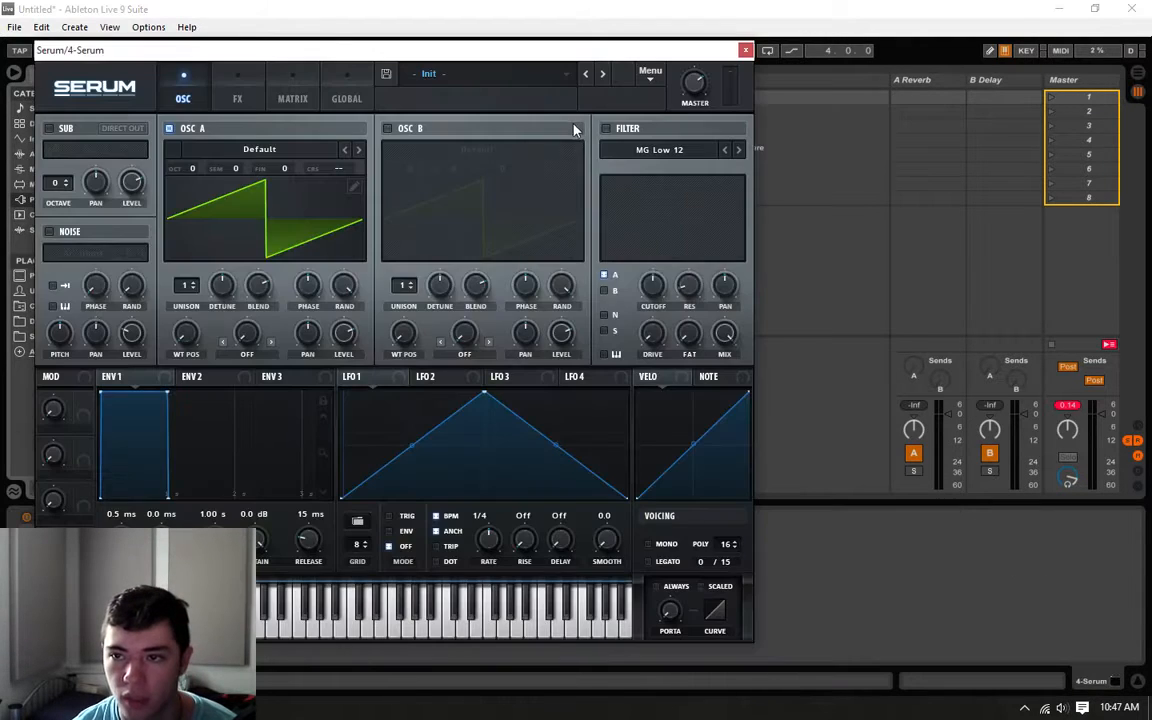
left_click_drag(525, 54, 1151, 121)
left_click_drag(996, 117, 1151, 117)
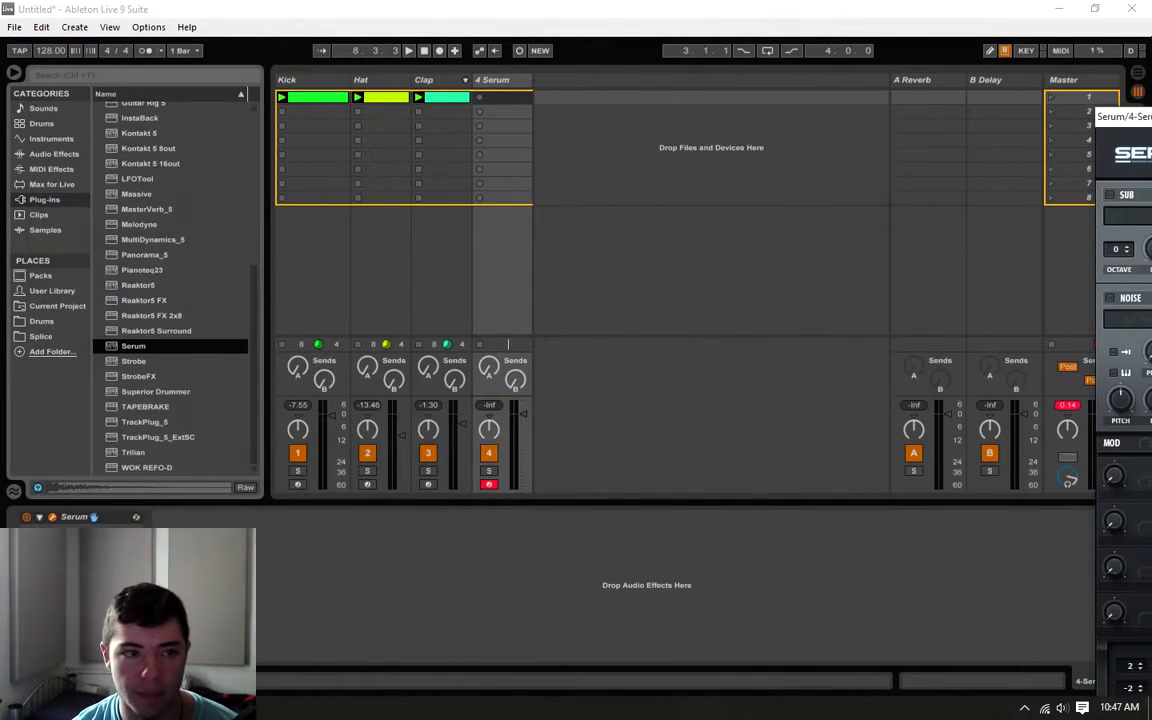
- Group the Kick, Hat and Clap tracks and name the group Drums
left_click(426, 80)
left_click(306, 83)
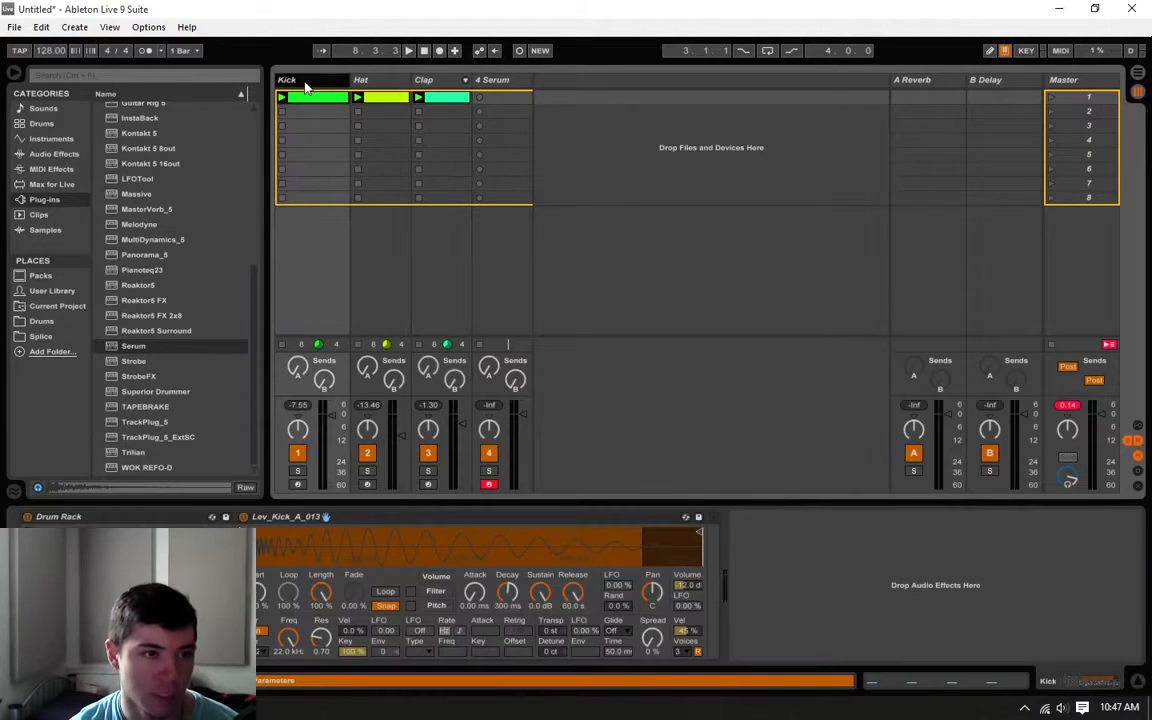
right_click(437, 83)
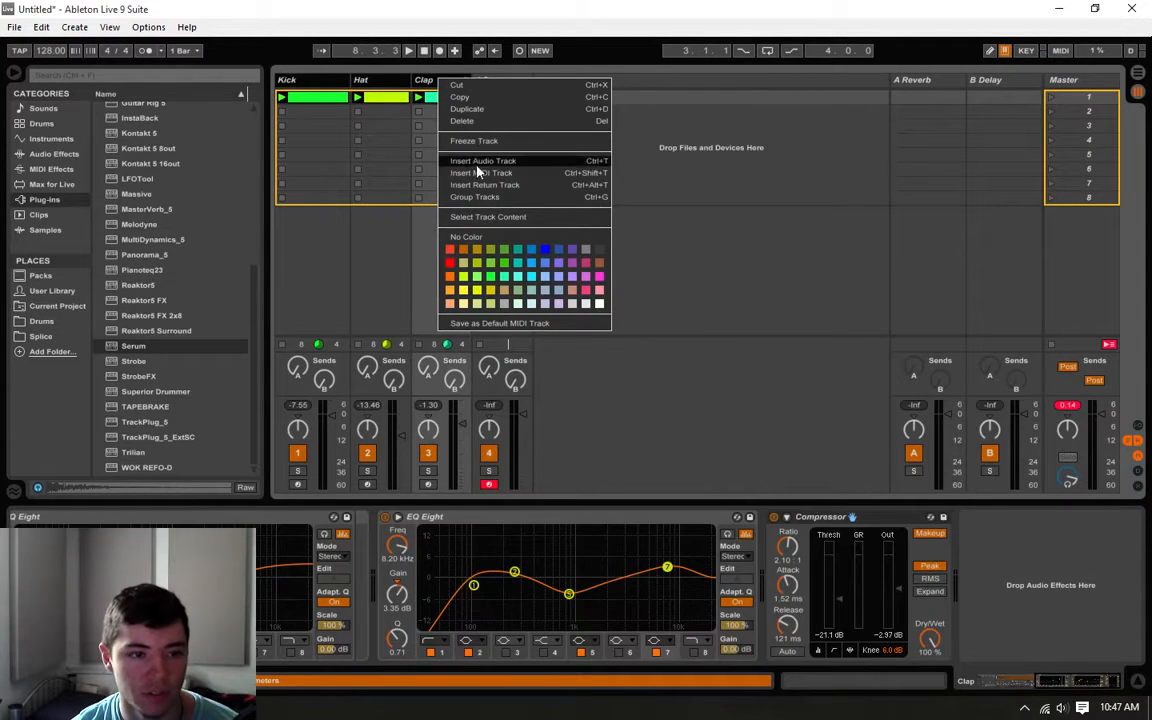
left_click(481, 198)
right_click(288, 96)
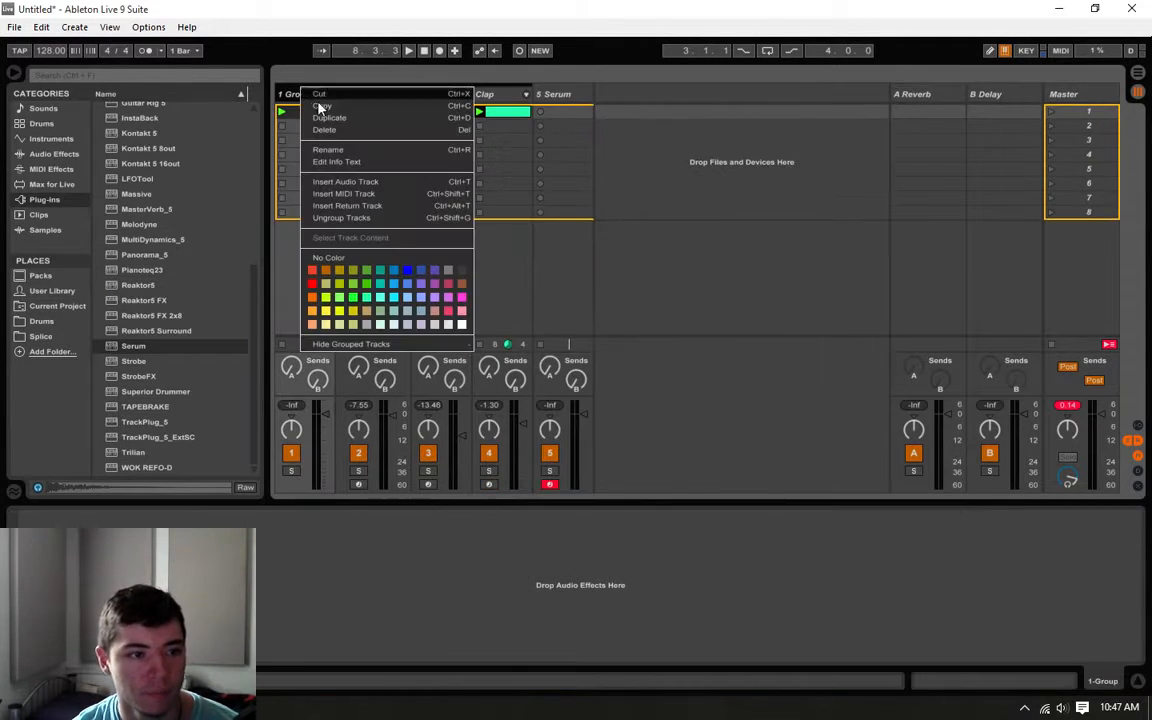
left_click(345, 148)
type("Drums")
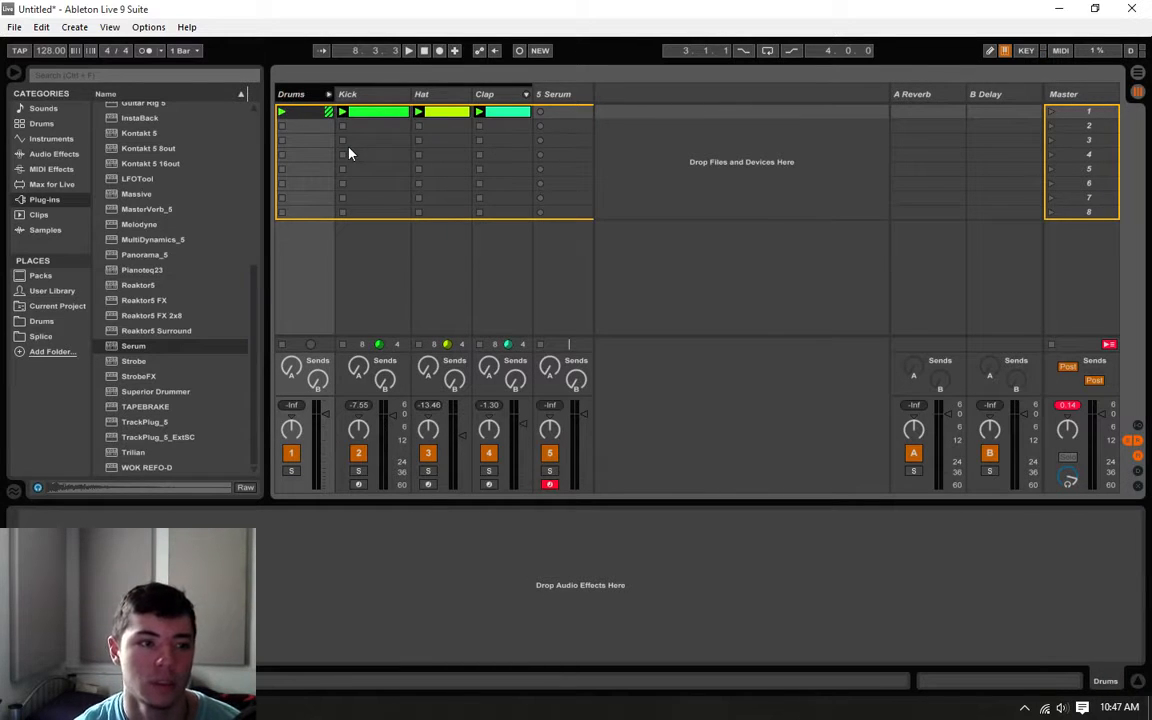
key("Return")
- Colour the Drums group and its Kick, Hat and Clap tracks magenta and collapse the group
right_click(318, 94)
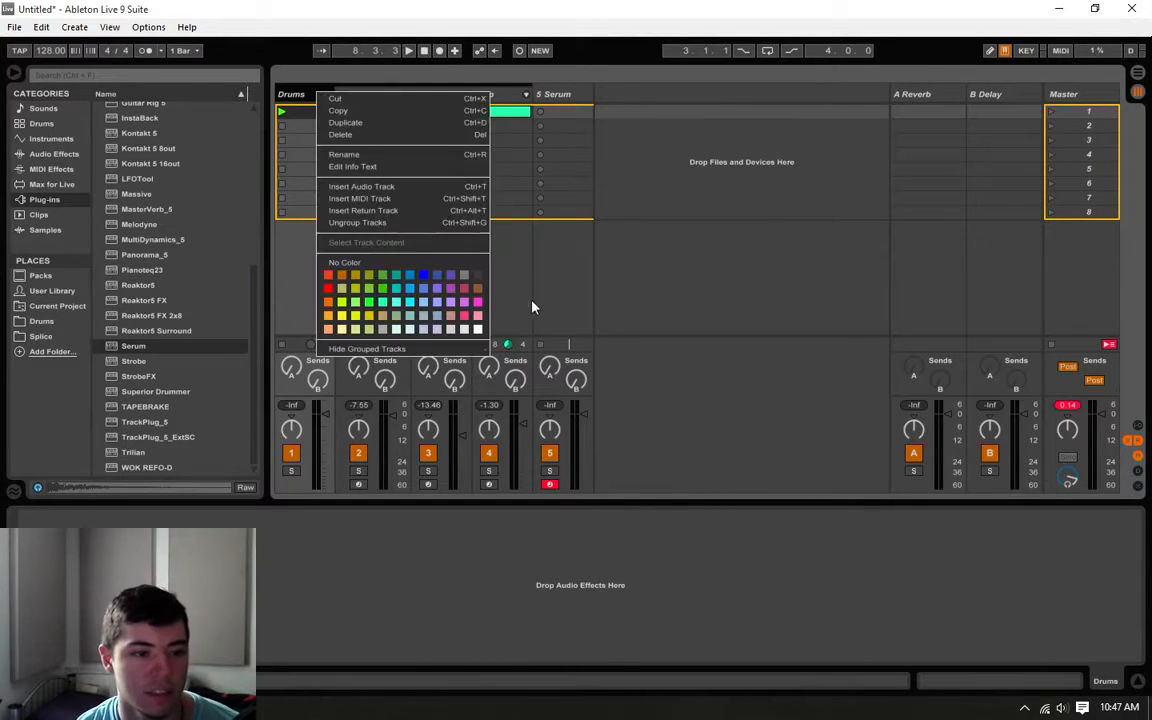
left_click(478, 311)
left_click(497, 96)
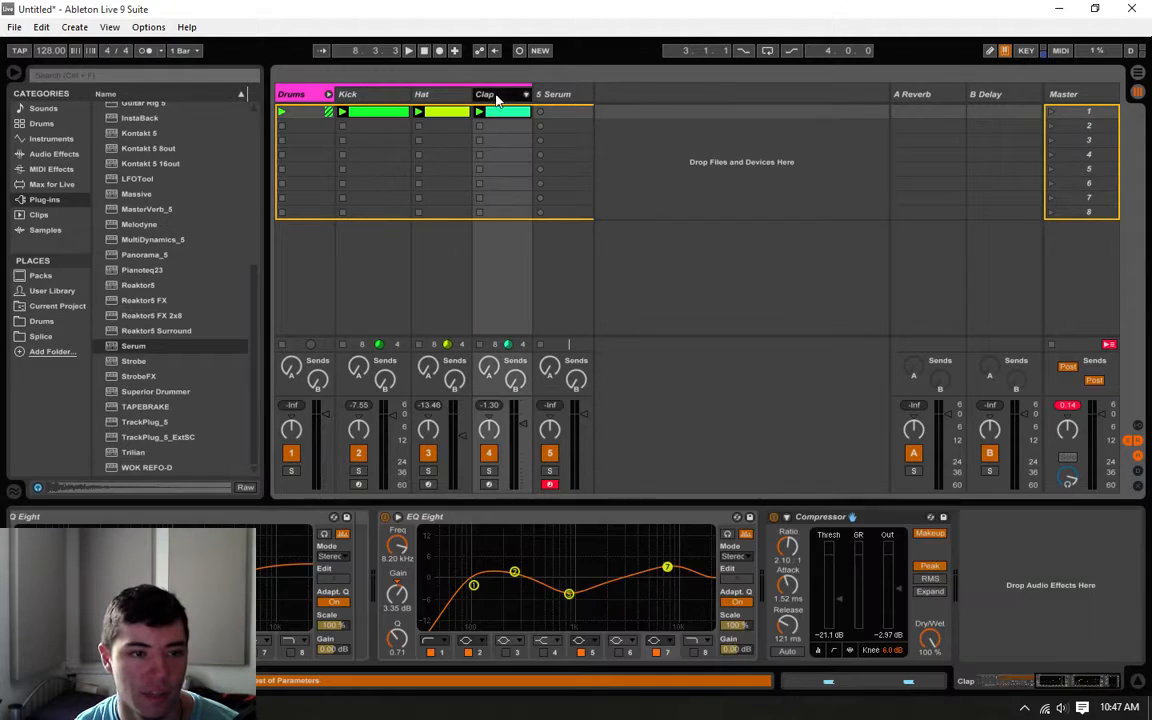
right_click(366, 98)
left_click(511, 270)
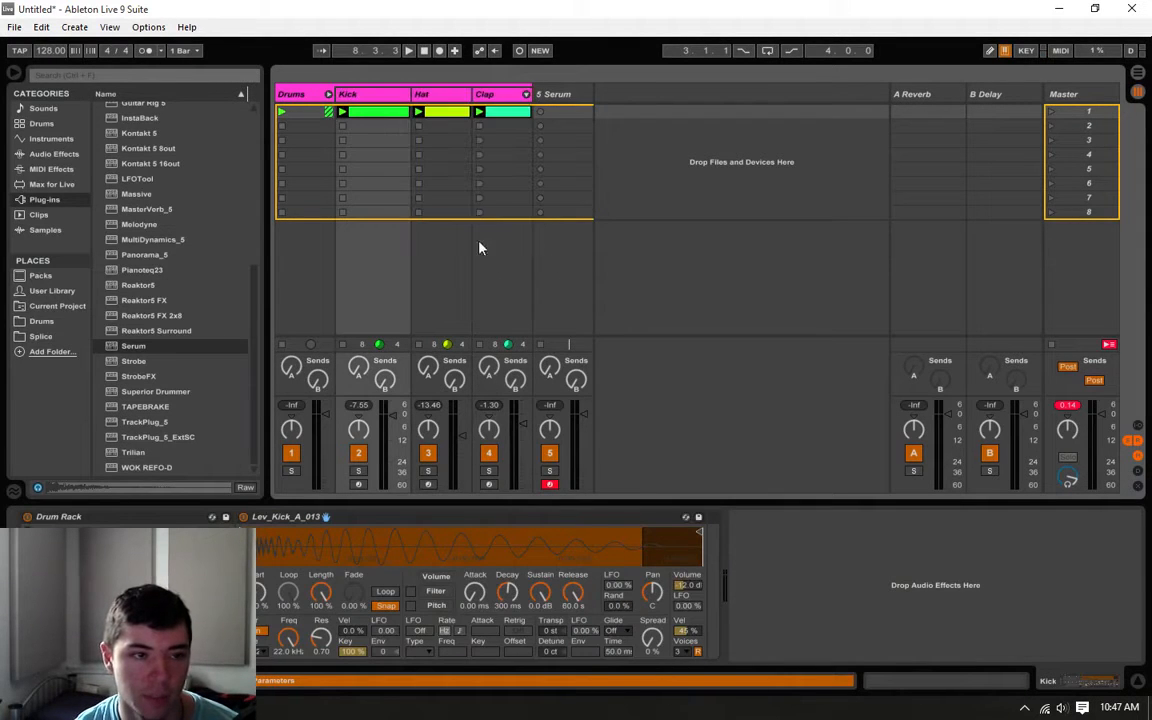
left_click(329, 95)
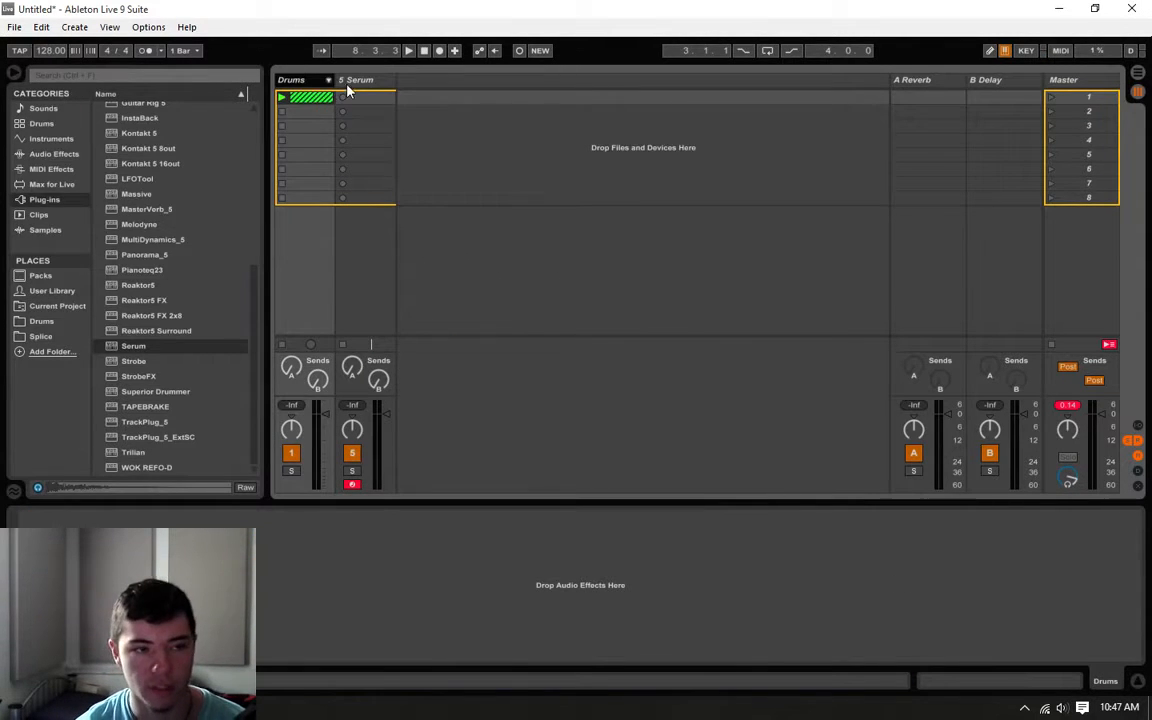
- Bring the Serum plug-in window back into view and rename the Serum track as Bass
left_click(354, 82)
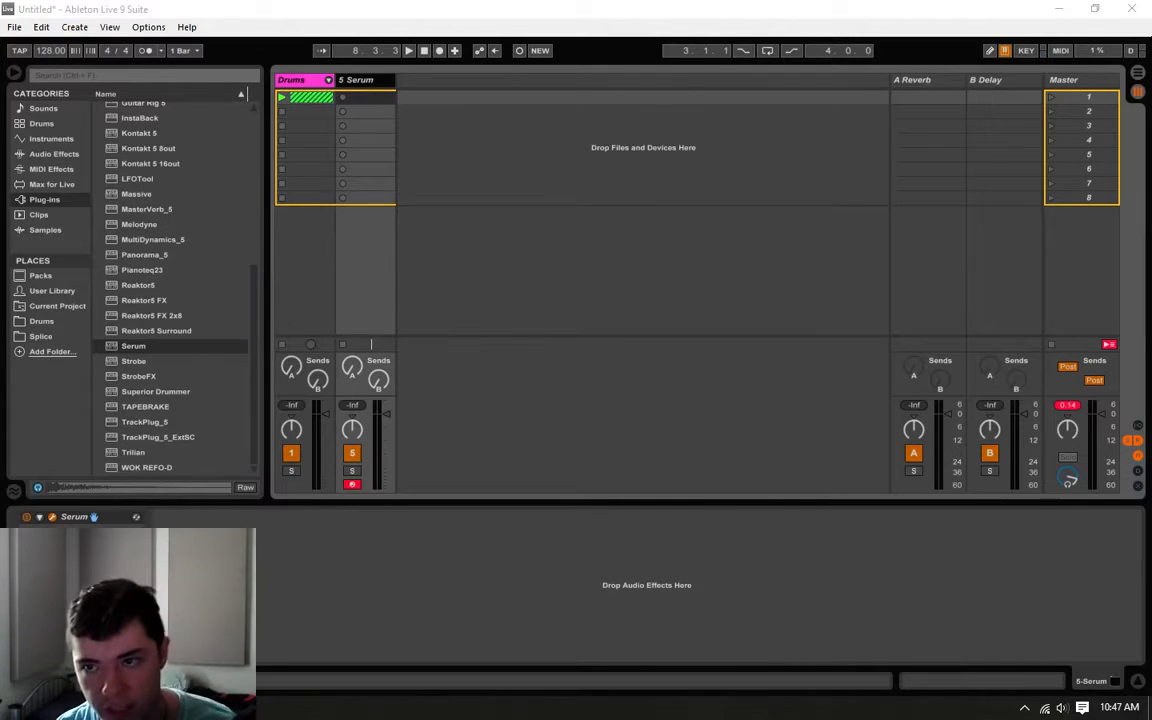
left_click_drag(1151, 92, 1148, 92)
left_click_drag(427, 125, 657, 65)
right_click(362, 80)
left_click(406, 145)
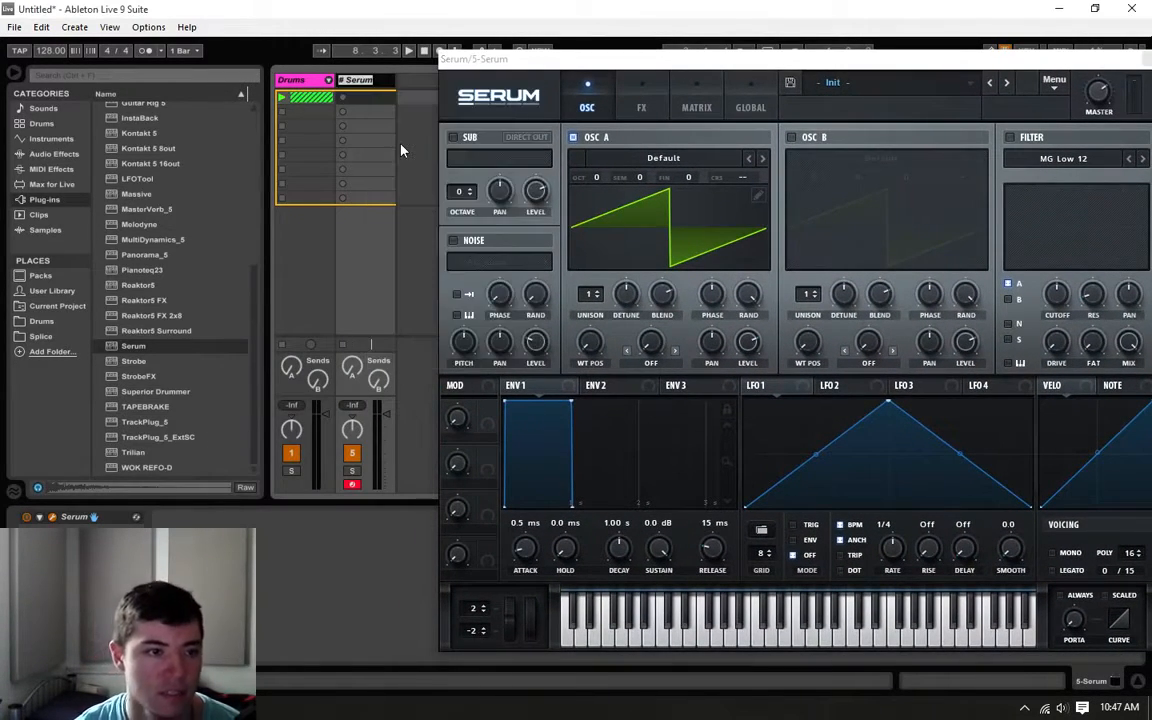
type("Bass")
key("Return")
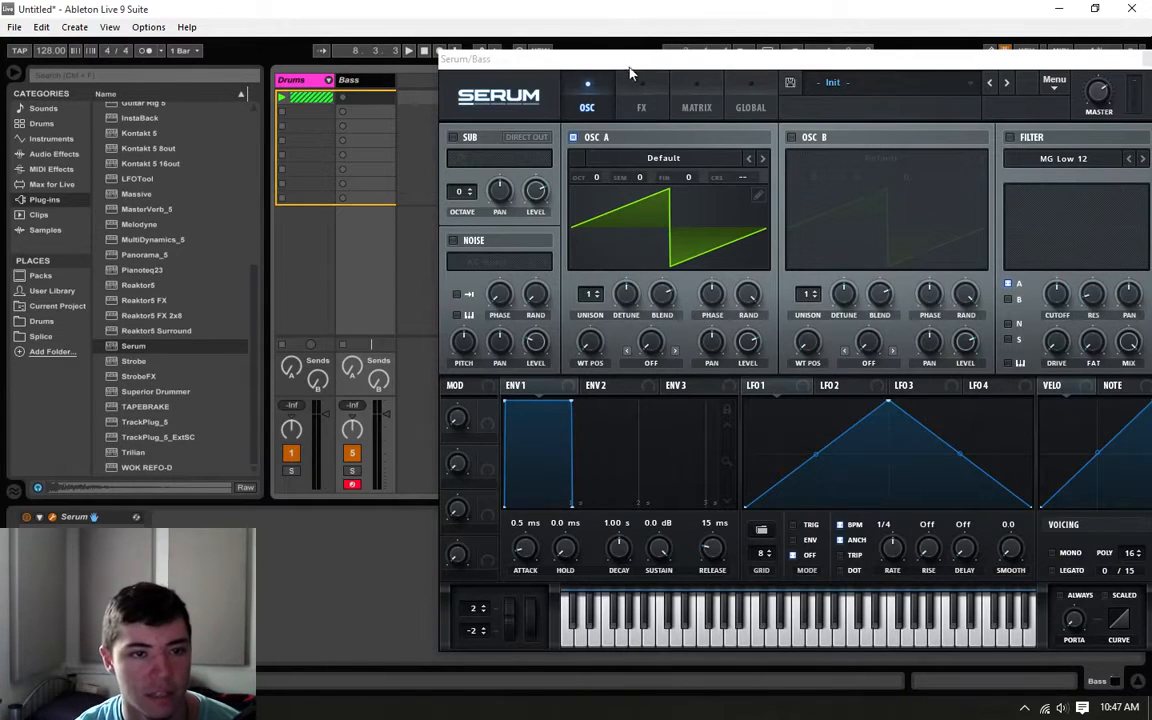
- Try Serum's OSC A at octave -1, return it to 0 and close the plug-in window
left_click_drag(630, 64, 509, 46)
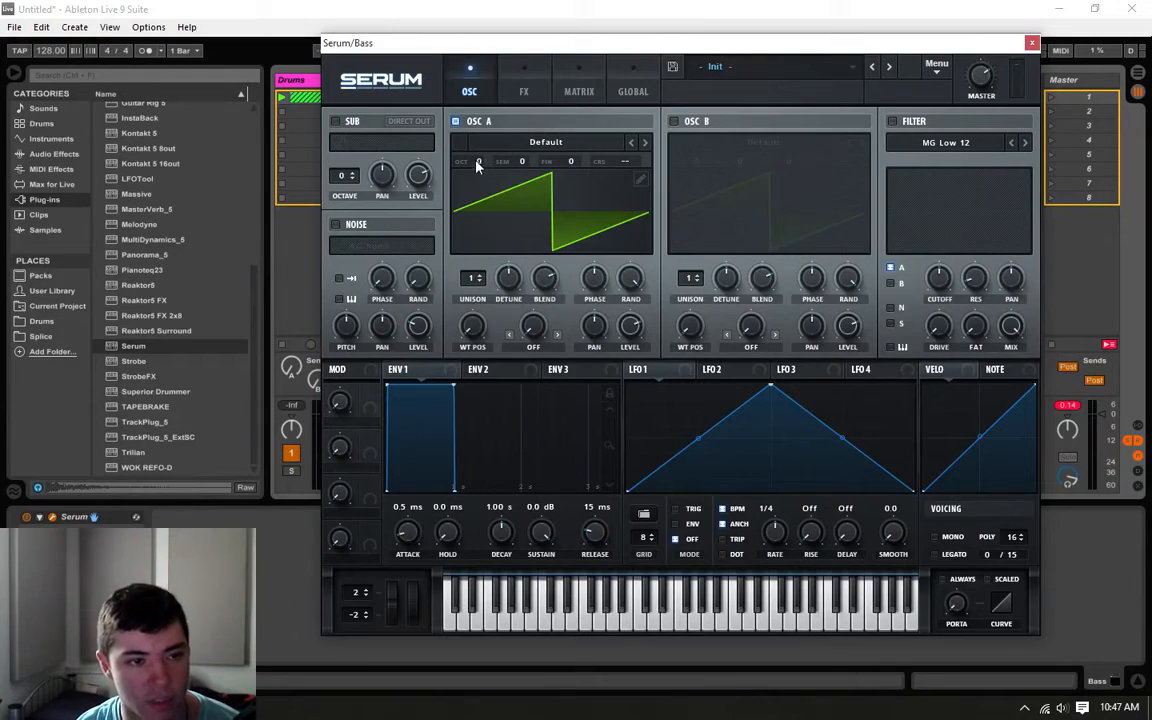
left_click_drag(478, 165, 461, 178)
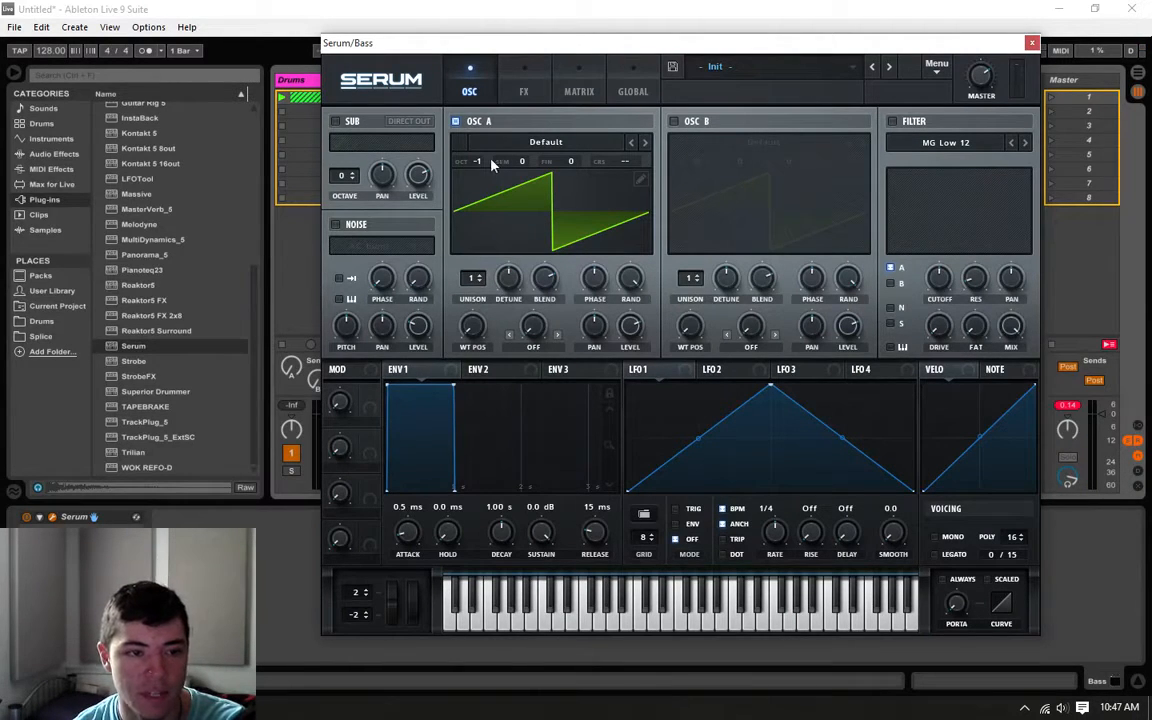
left_click_drag(489, 161, 502, 162)
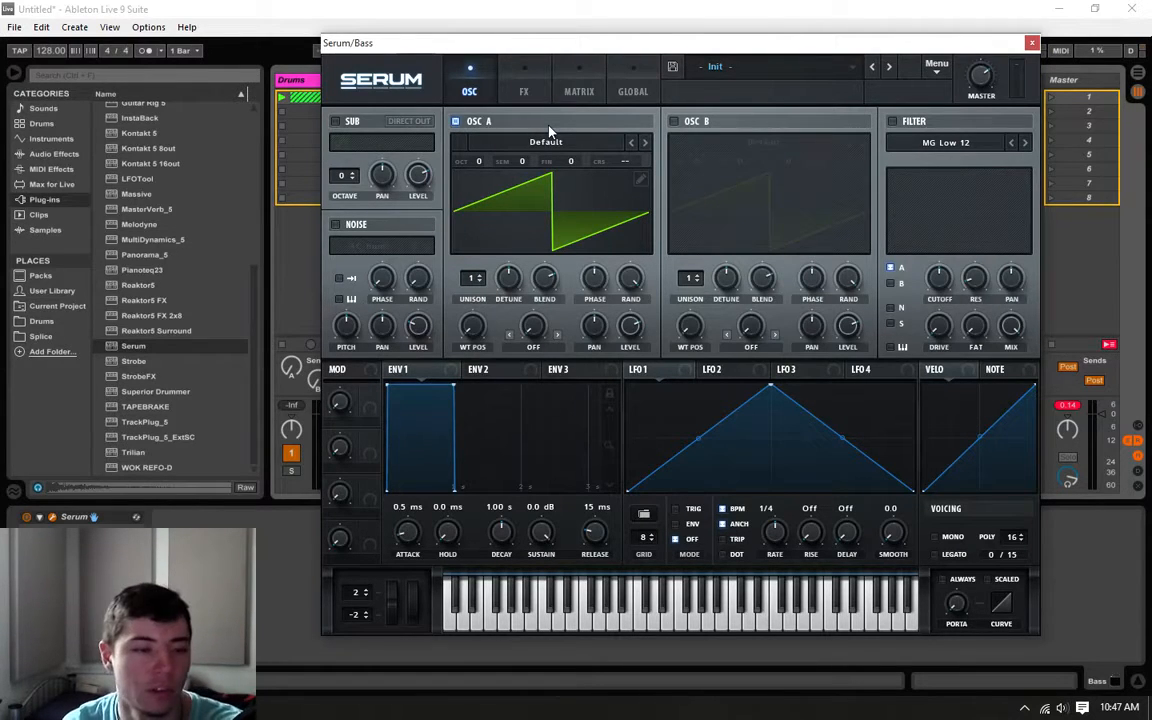
left_click(1033, 45)
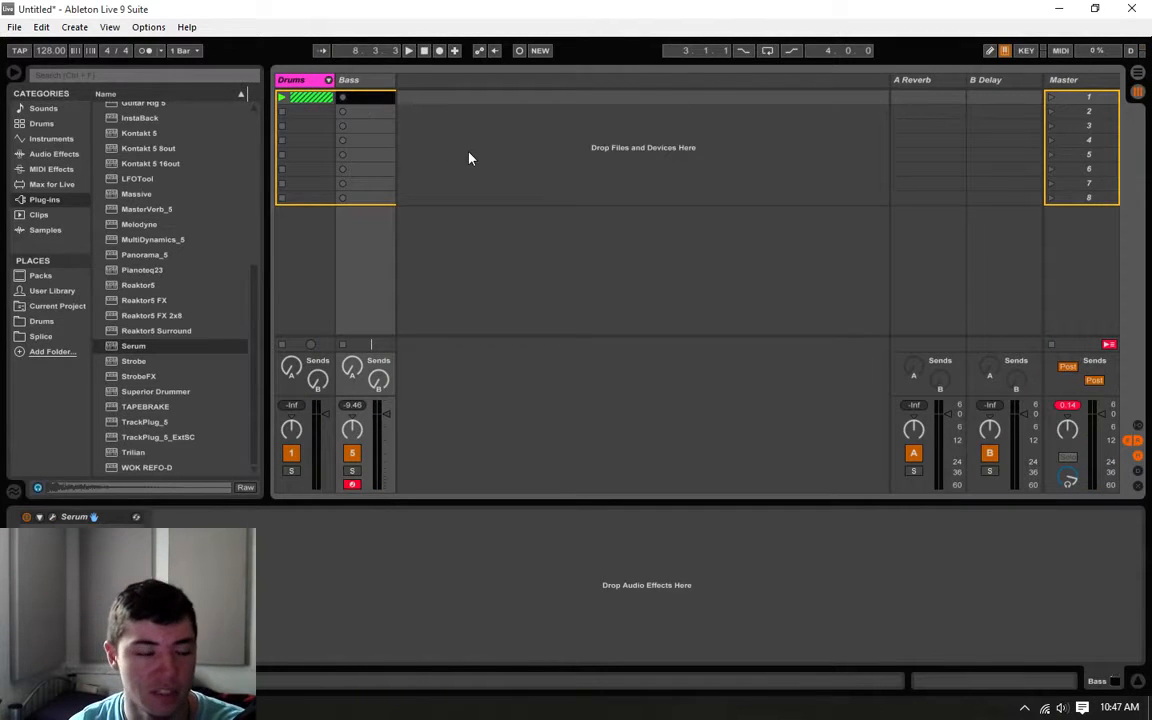
- Create a clip in the Bass track's first slot and place 1/16 notes on the offbeats 1.1.3, 1.2.3, 1.3.3 and 1.4.3
double_click(375, 98)
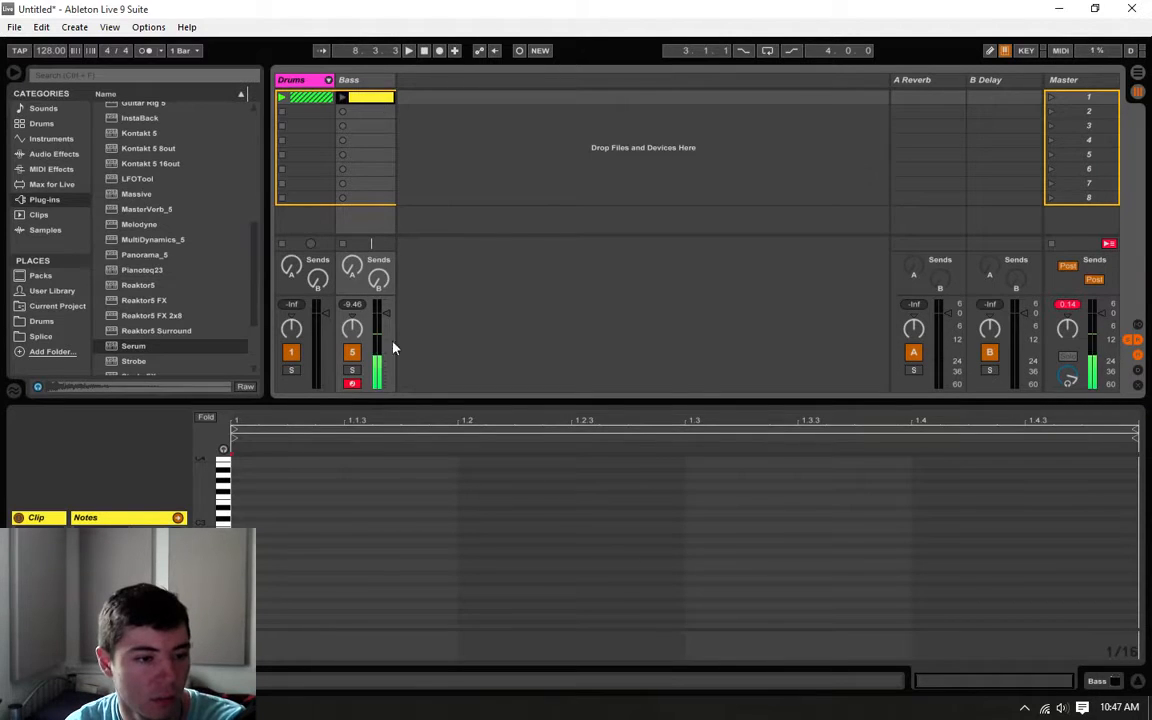
left_click_drag(406, 404, 414, 368)
left_click(350, 528)
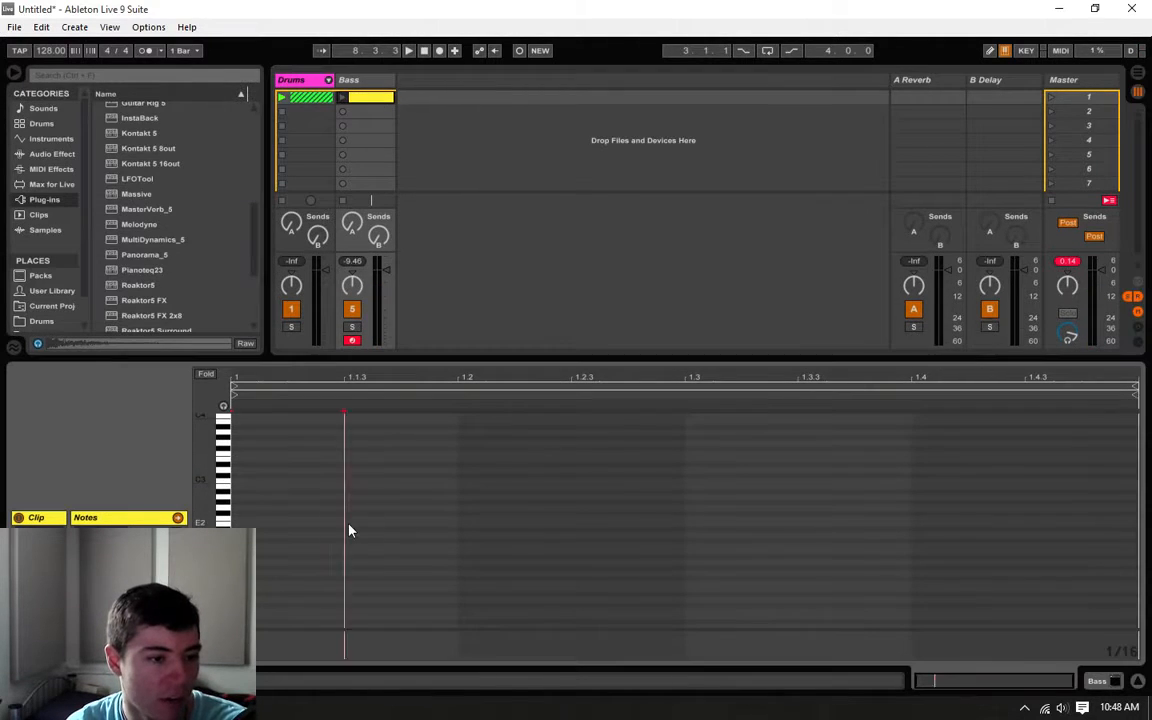
scroll(349, 531, "down", 2)
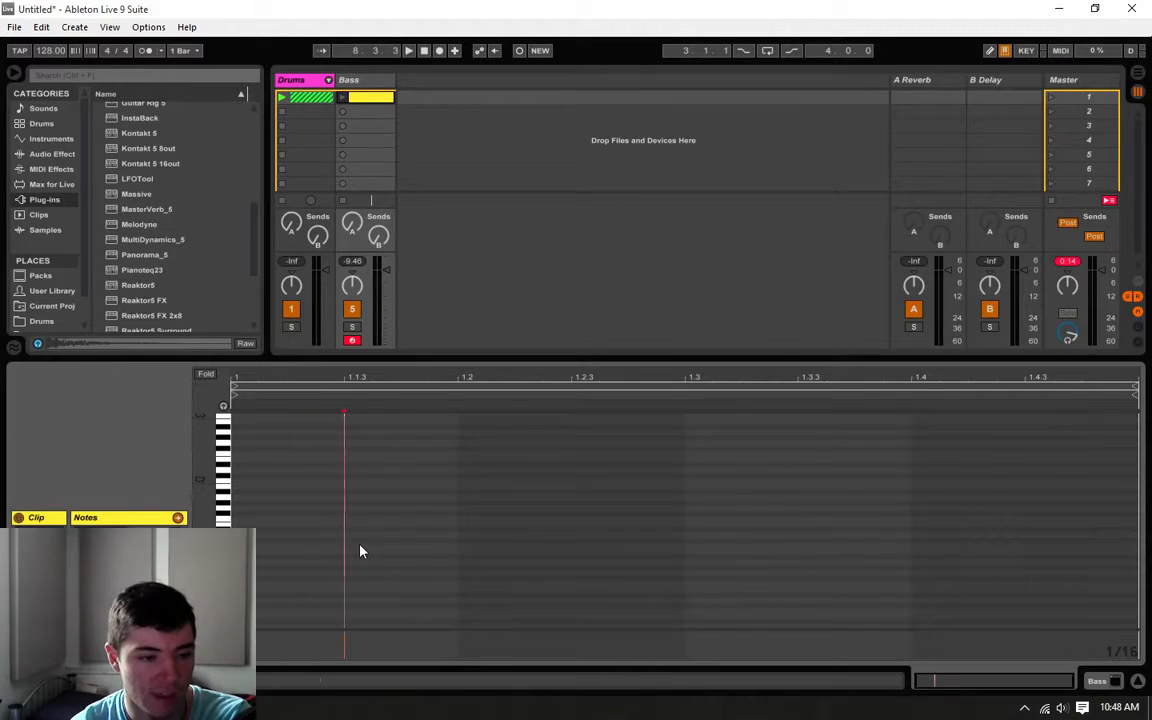
key("ctrl+v")
left_click(587, 550)
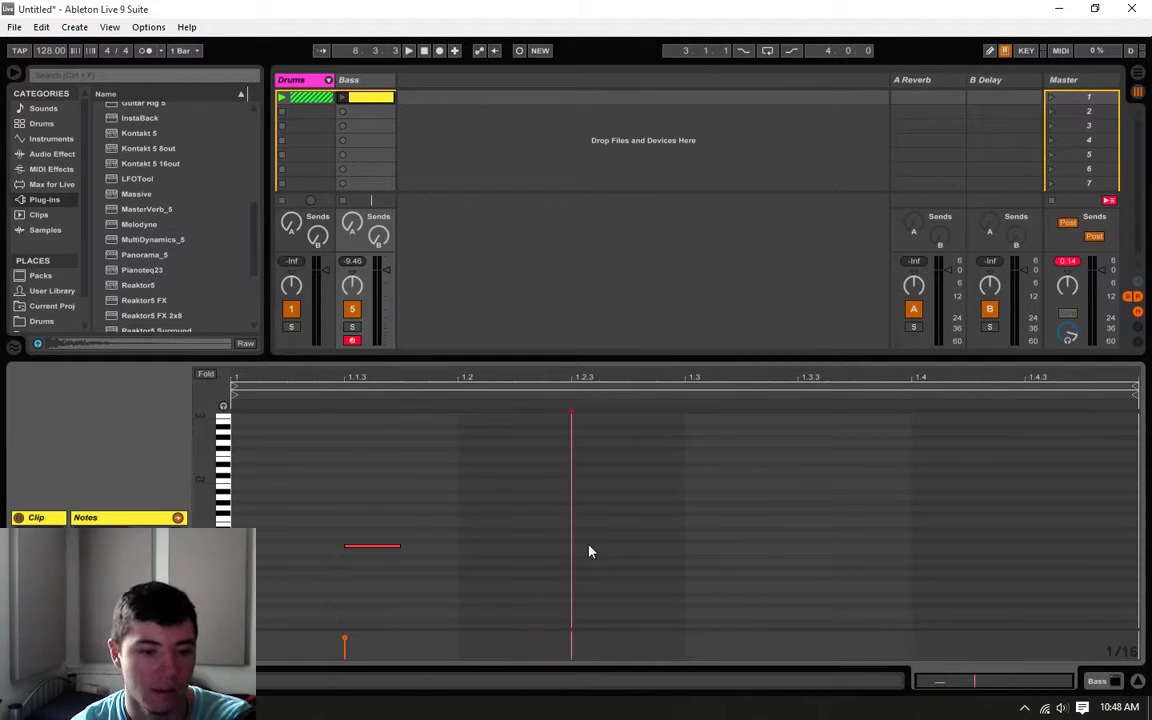
key("ctrl+v")
left_click(817, 553)
key("ctrl+v")
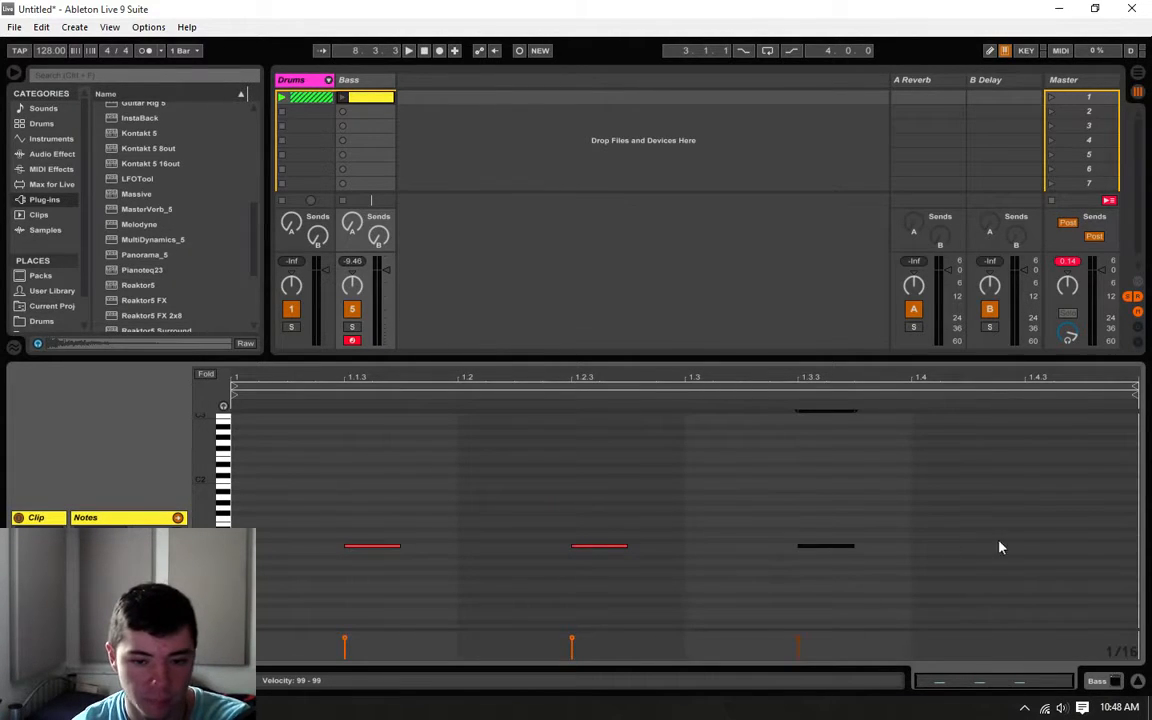
left_click(1035, 552)
key("ctrl+v")
- Turn on note preview in the Bass clip, then play the clip together with the drums and stop playback
mouse_move(1065, 474)
left_mouse_down()
mouse_move(232, 507)
mouse_move(234, 575)
left_mouse_up()
left_click(275, 492)
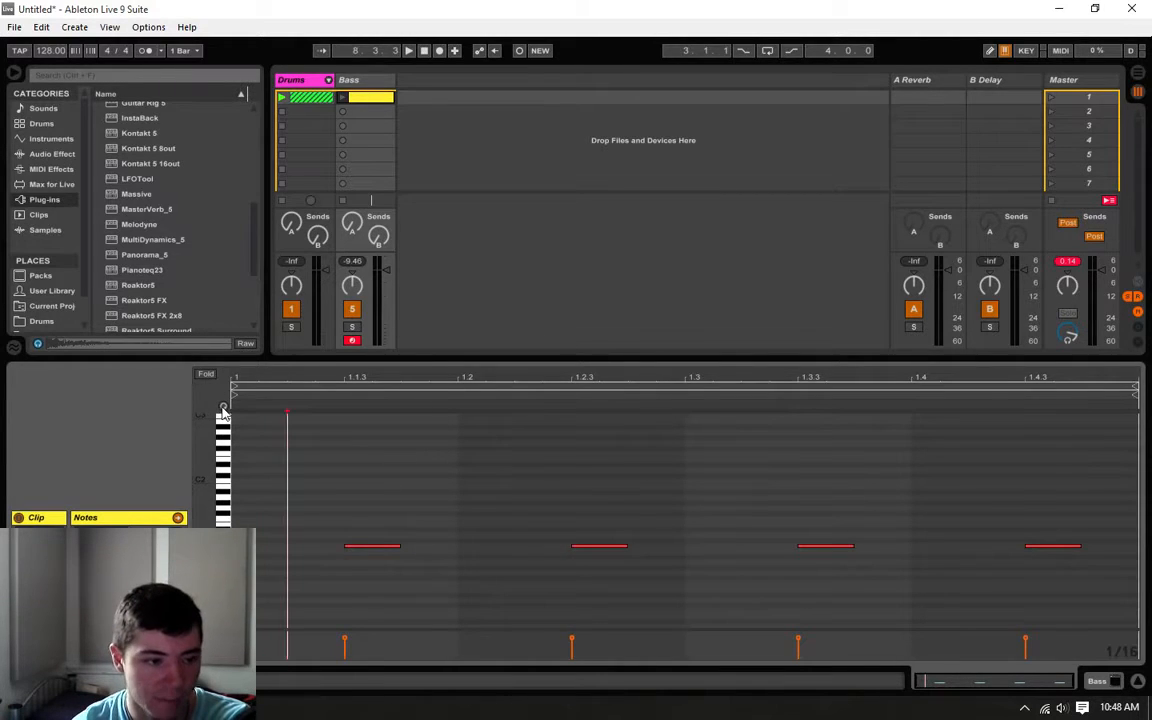
mouse_move(294, 476)
left_mouse_down()
mouse_move(1075, 566)
mouse_move(1090, 501)
mouse_move(1080, 610)
mouse_move(1086, 600)
left_mouse_up()
left_click(1043, 458)
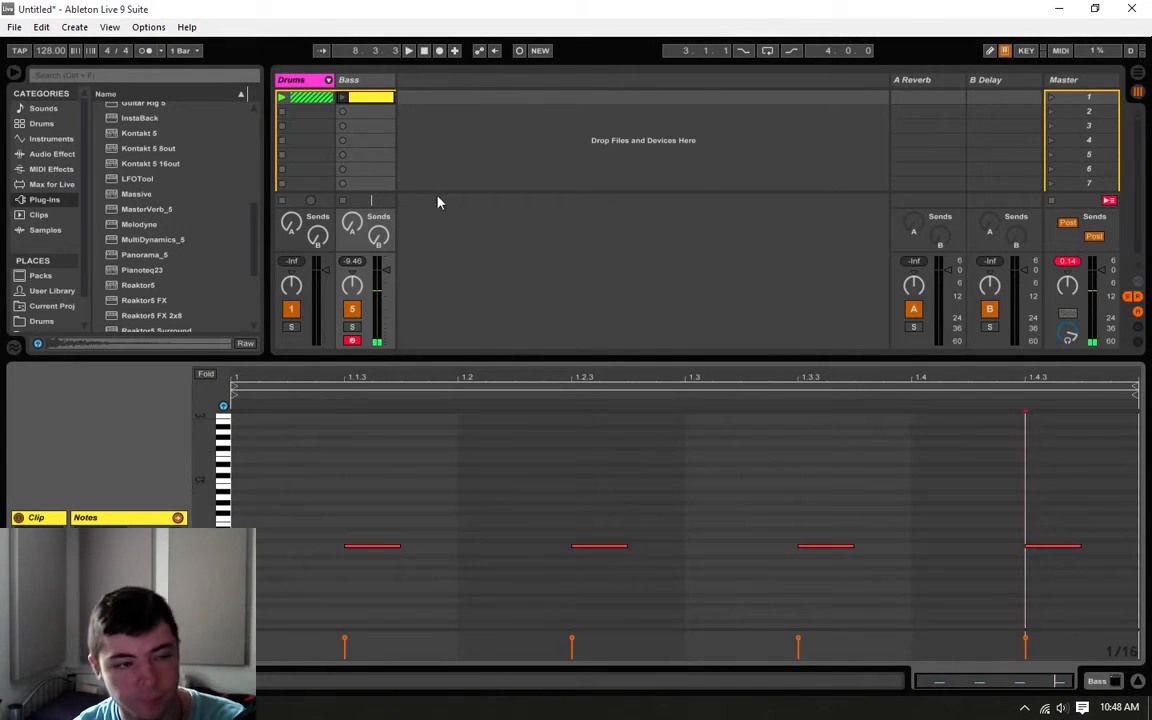
left_click(342, 97)
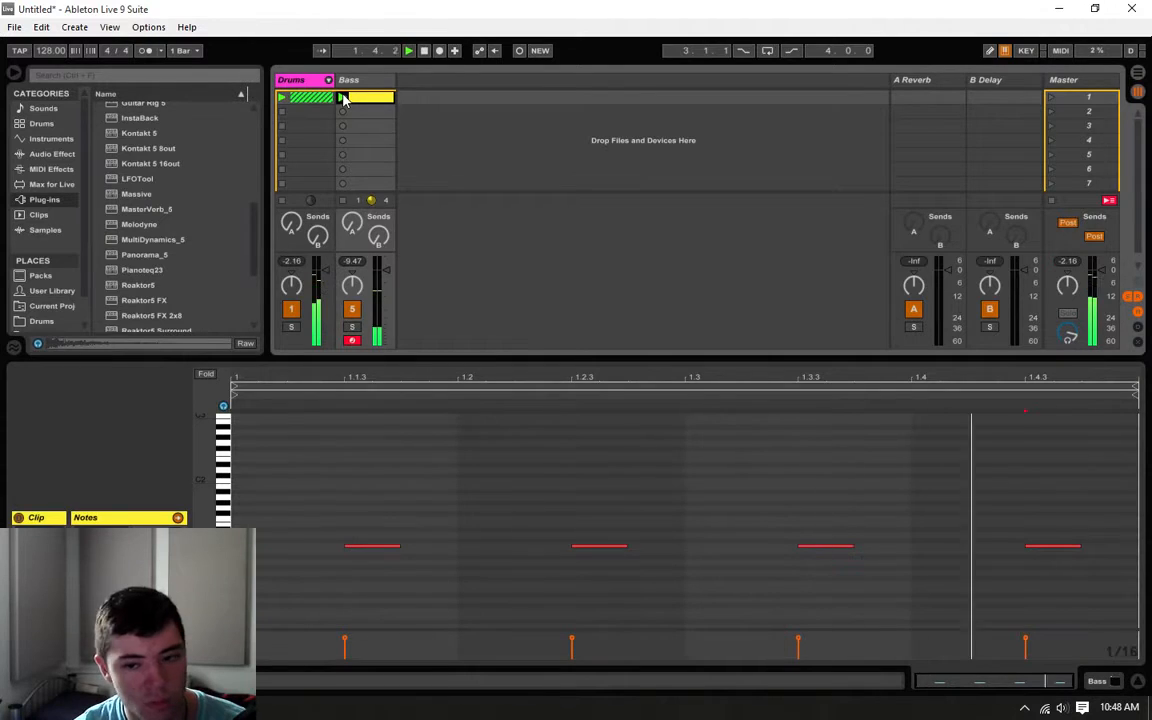
key("space")
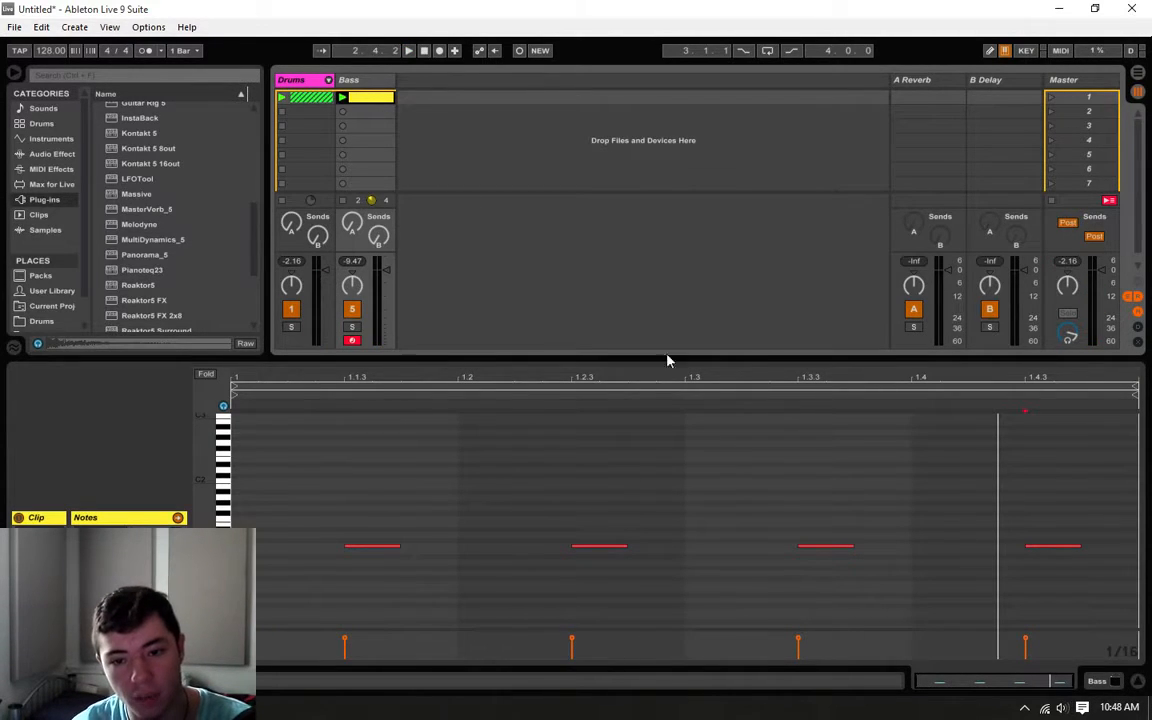
- Audition the Bass clip's offbeat notes, singly and all together, with playback stopped
left_click(826, 547)
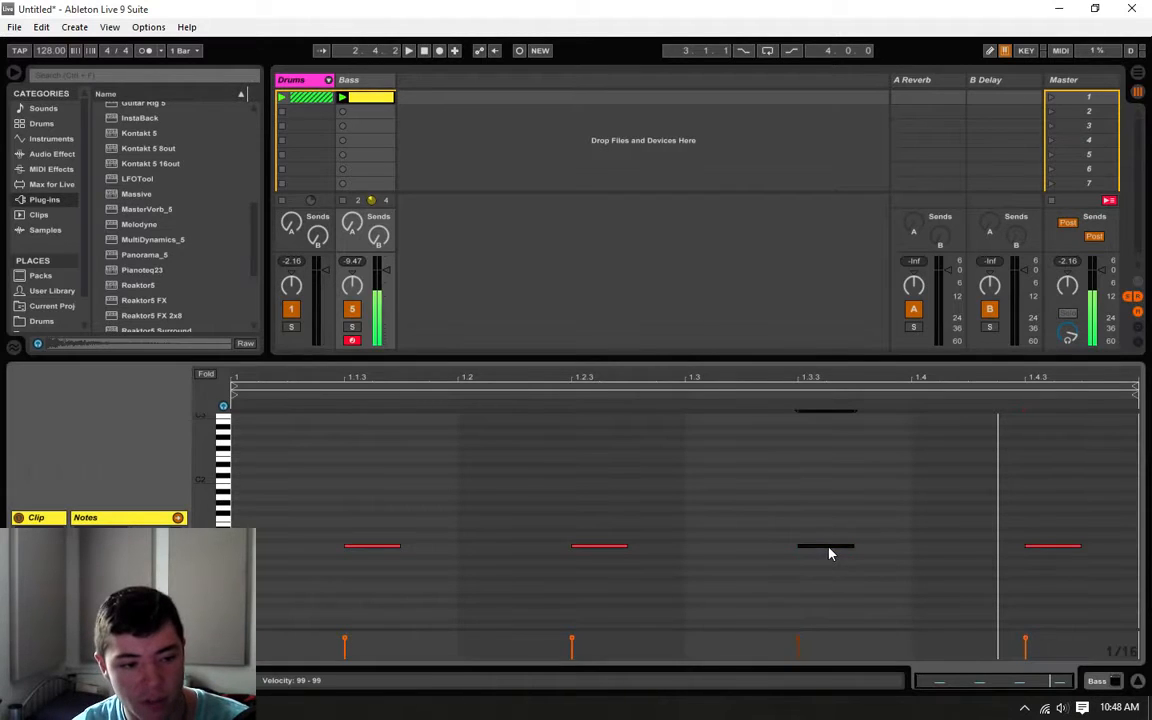
key("ctrl+a")
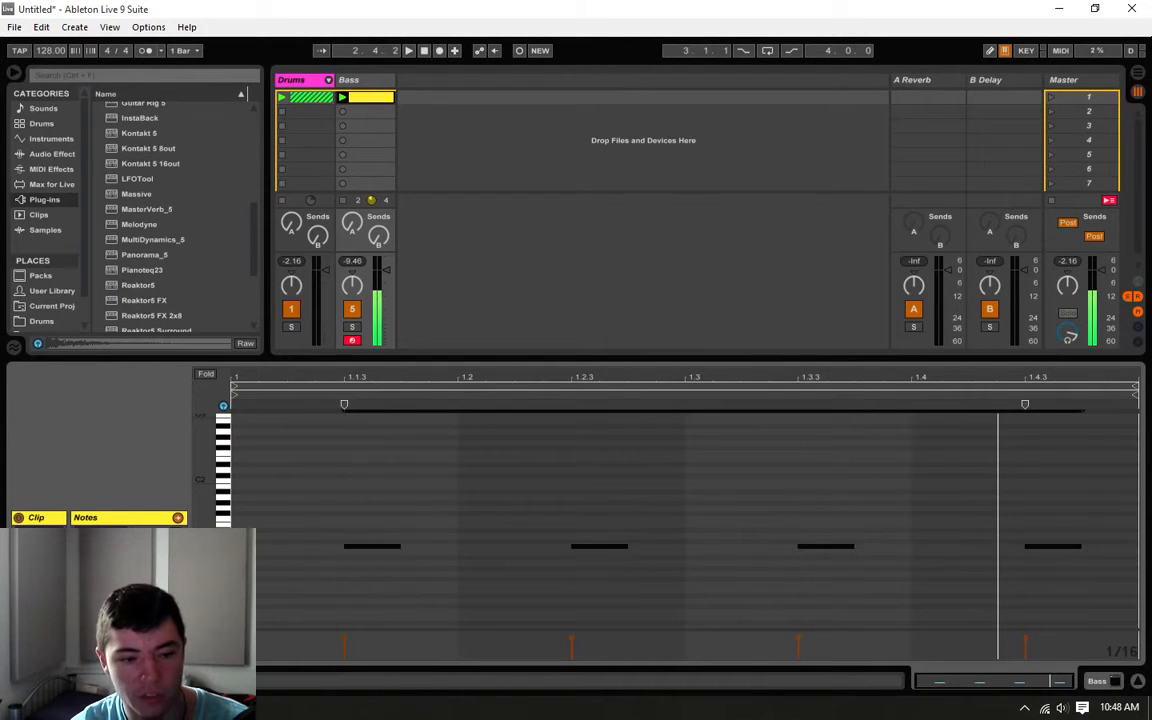
left_click(287, 475)
left_click(345, 468)
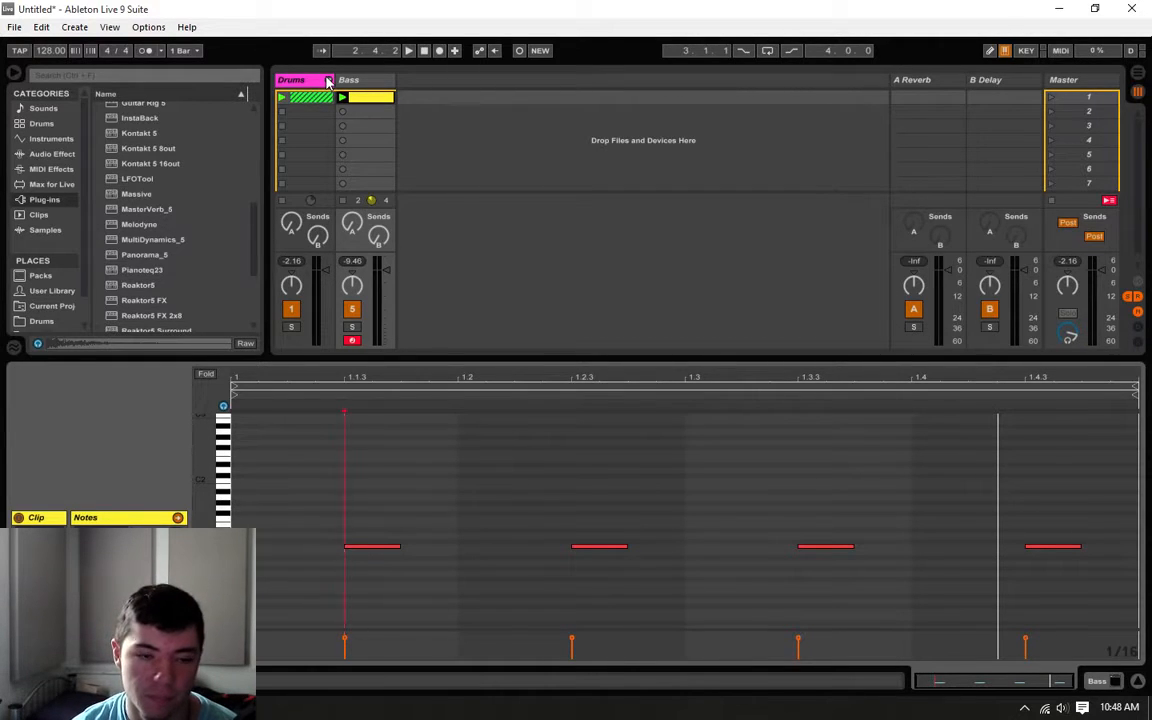
left_click(386, 547)
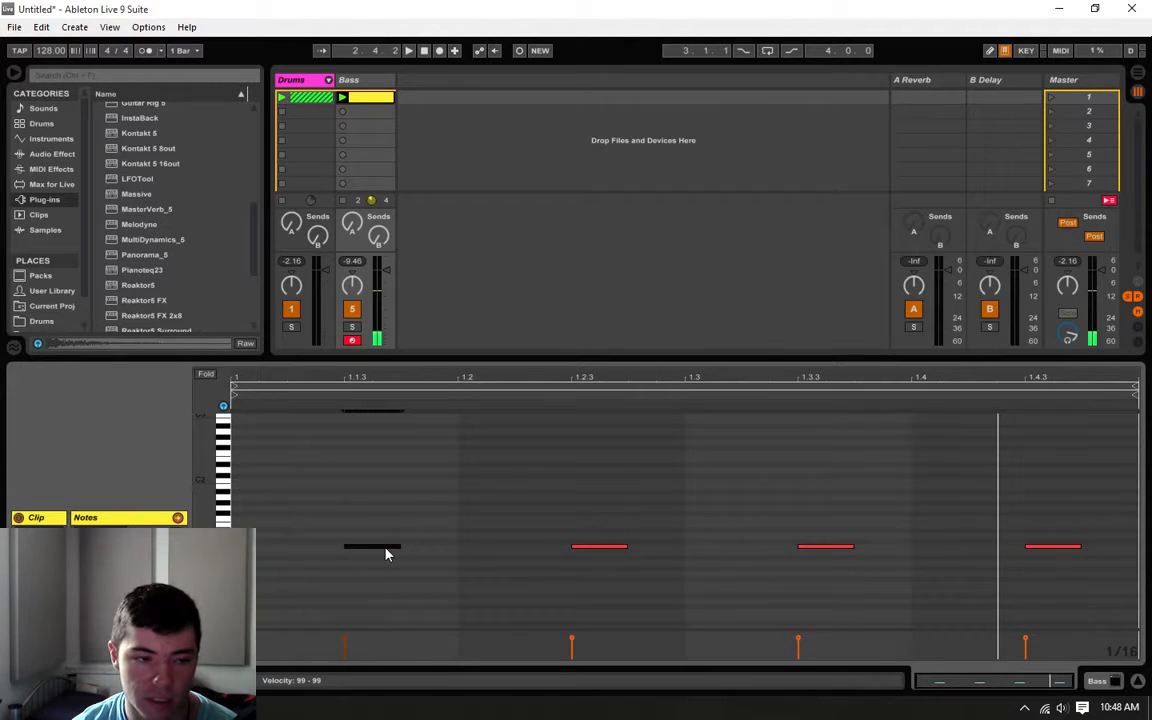
- Expand the Drums group and inspect the Kick track's clip and its drum rack sample
left_click(328, 80)
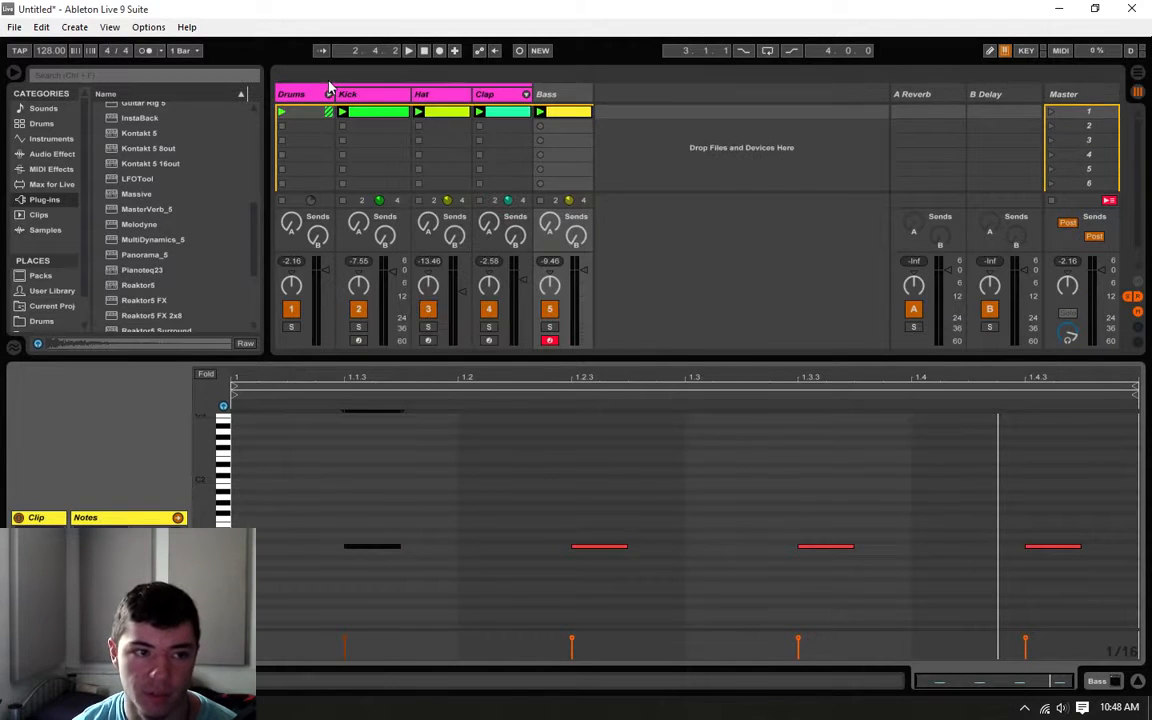
left_click(380, 111)
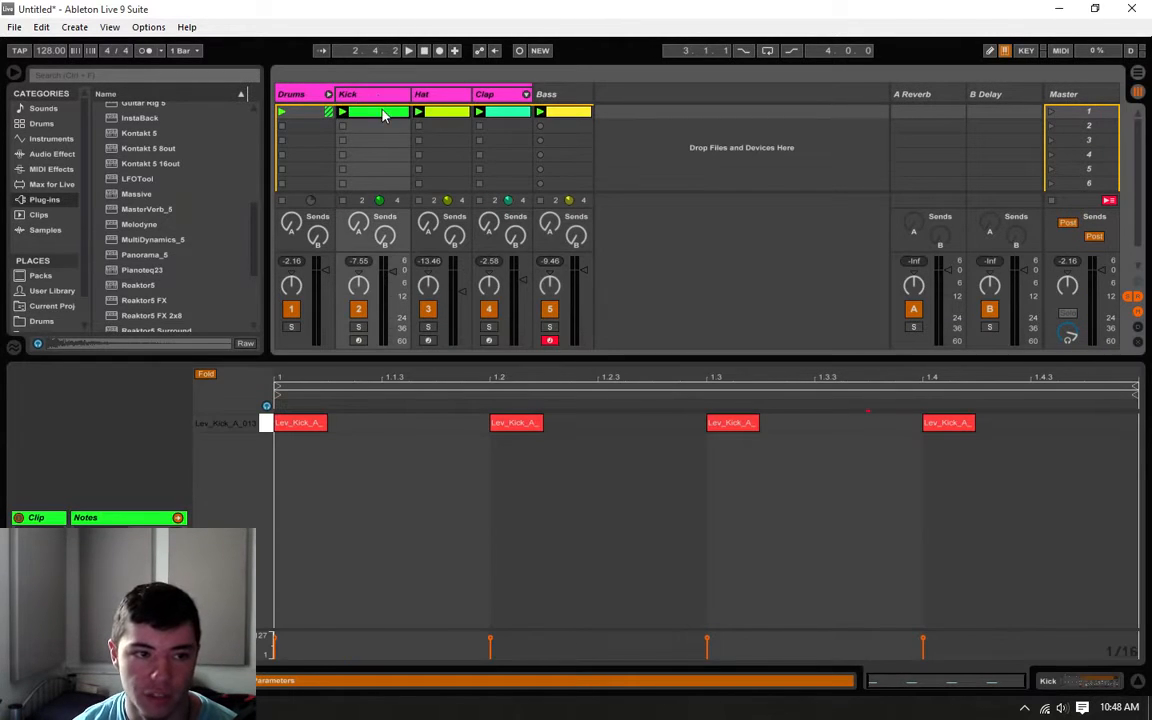
left_click(1088, 685)
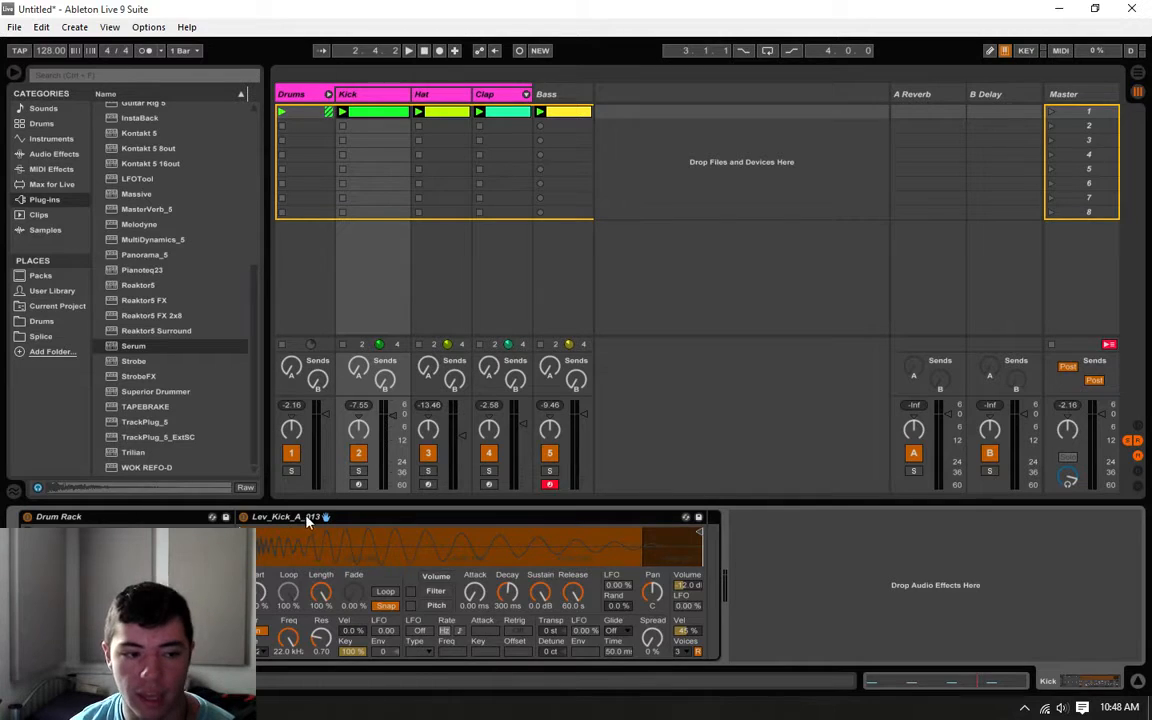
- Widen the browser and open the Leviathan pack's Drums - Kicks folder in the Drums place, down to the C kick samples
left_click(78, 322)
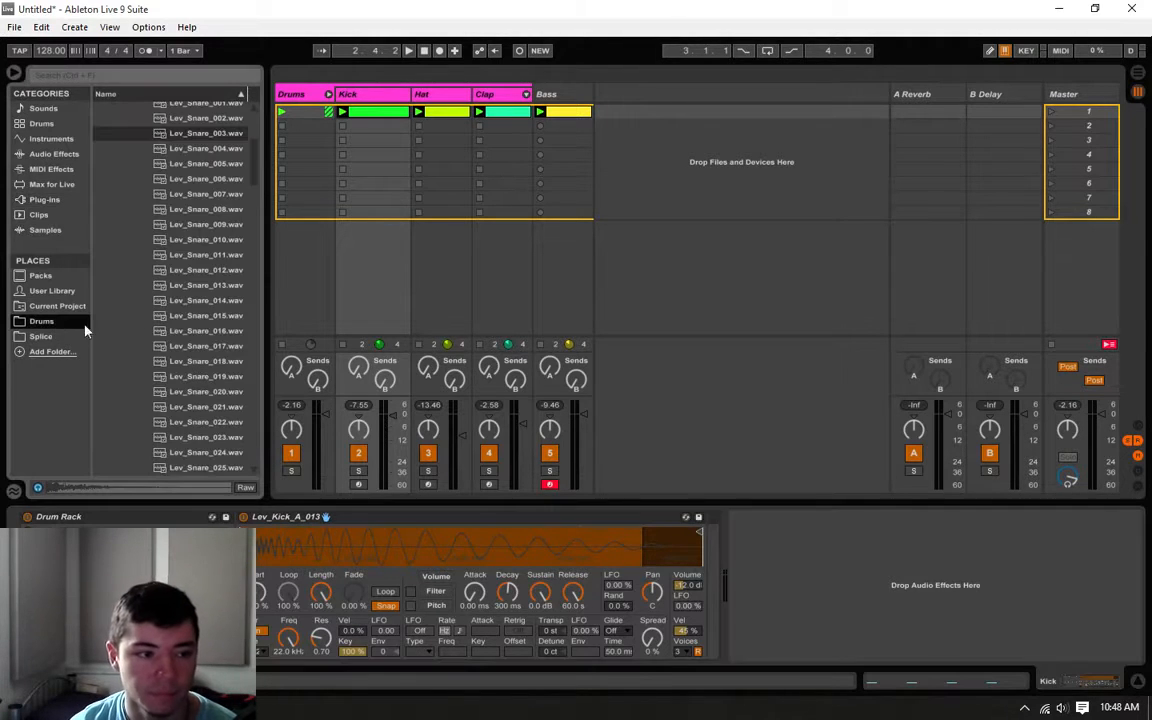
scroll(200, 346, "up", 5)
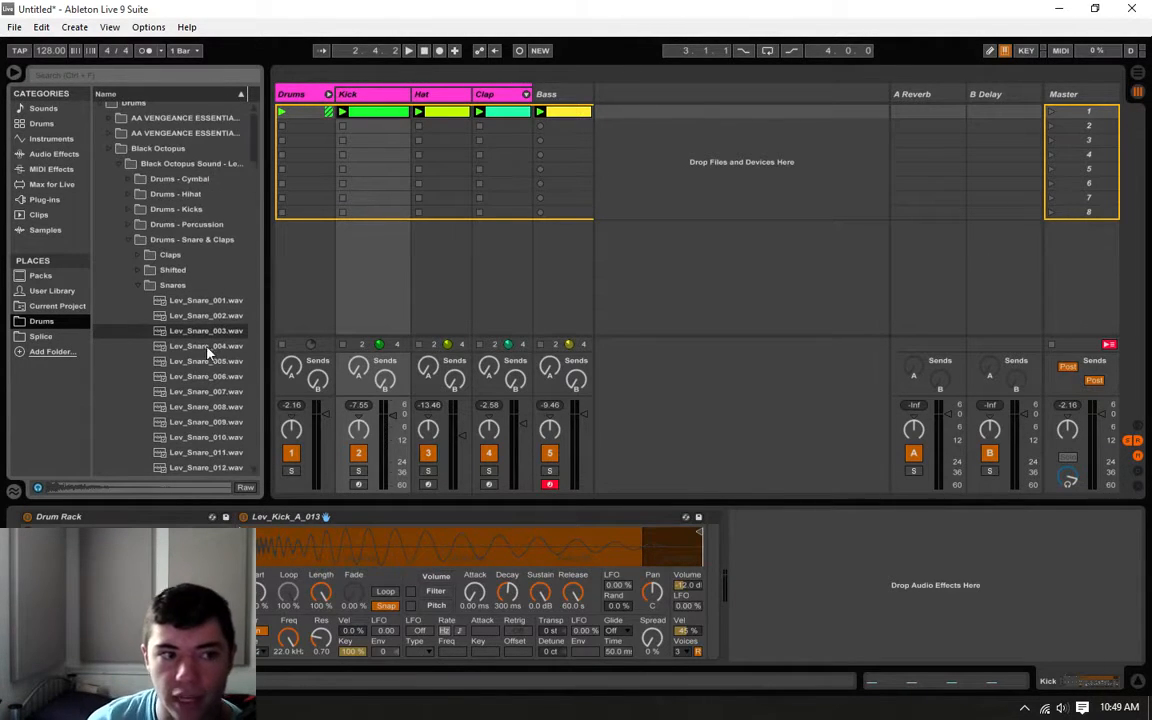
scroll(190, 346, "down", 5)
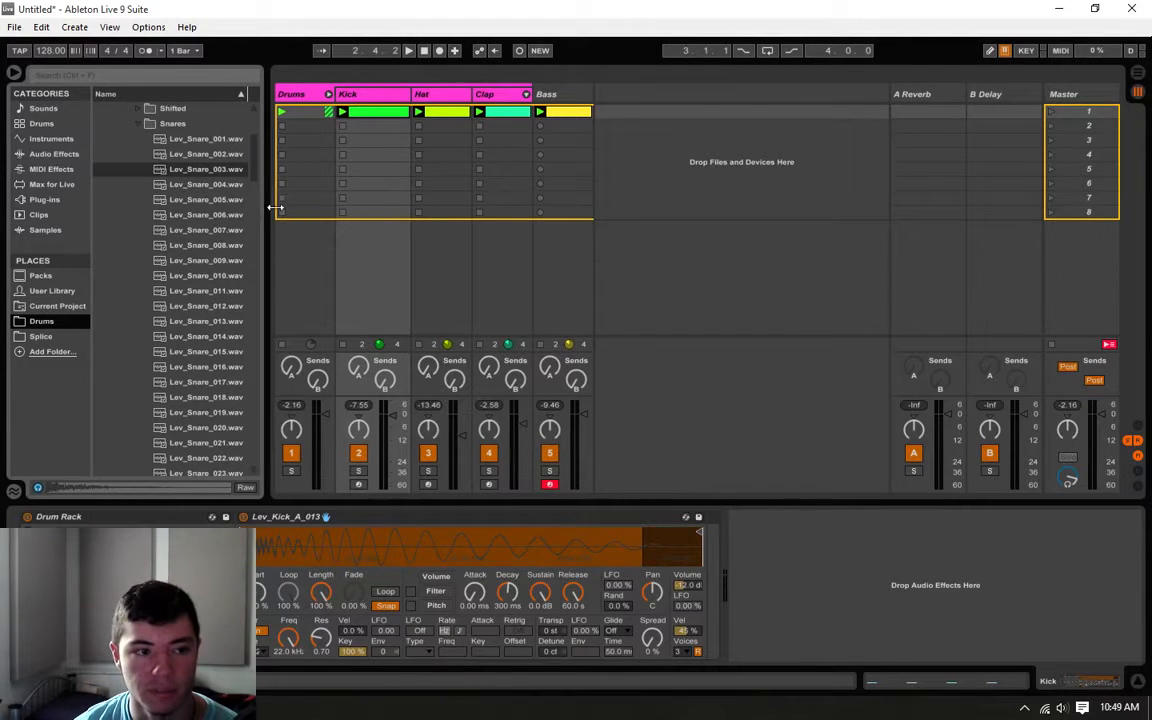
left_click_drag(263, 208, 289, 210)
scroll(164, 259, "up", 6)
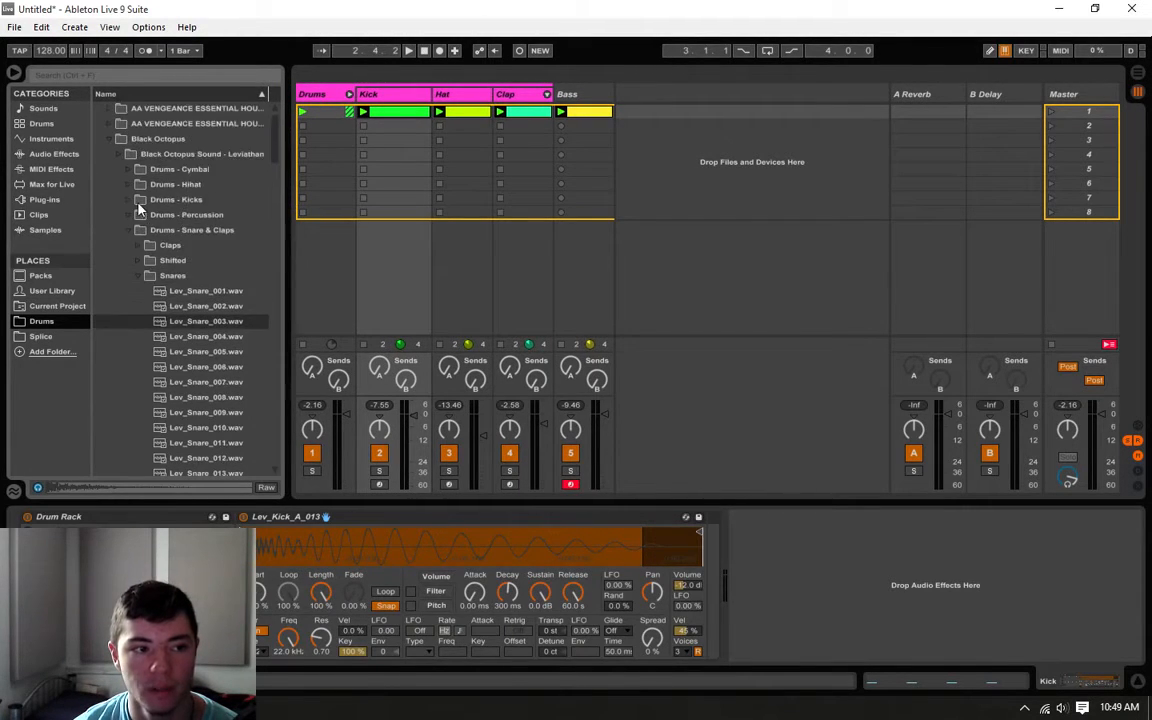
left_click(128, 199)
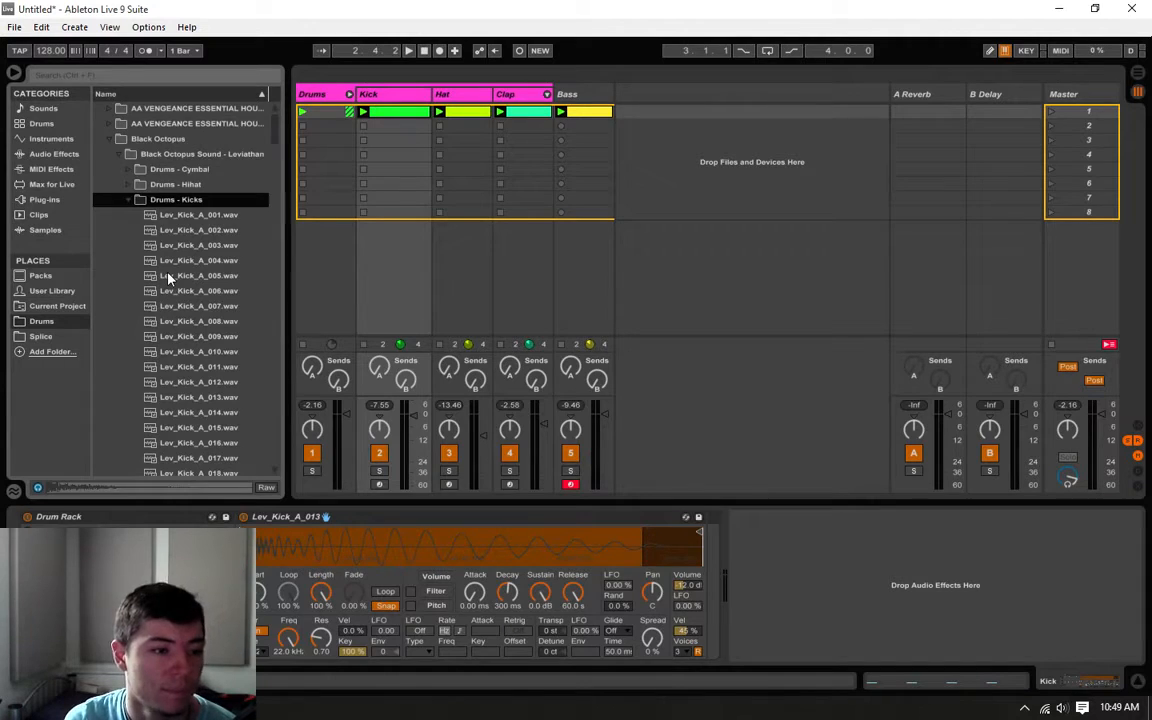
scroll(168, 278, "down", 5)
scroll(199, 376, "down", 6)
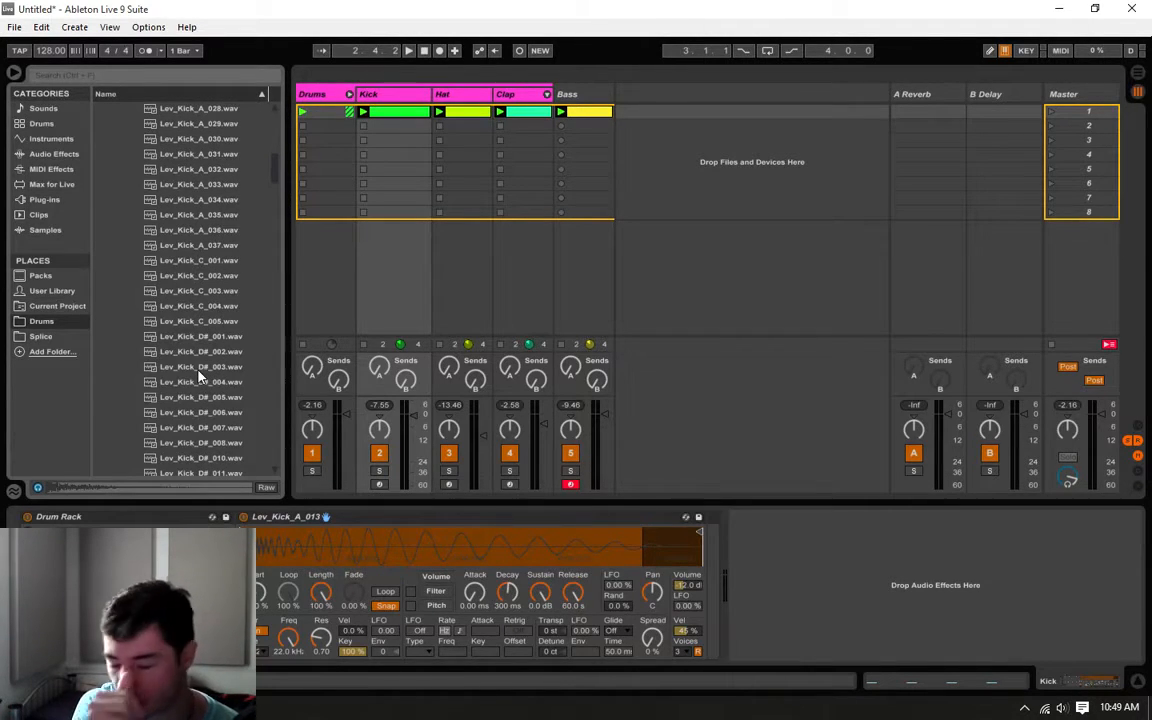
- Audition the kick samples Lev_Kick_C_001.wav to Lev_Kick_C_005.wav
left_click(190, 261)
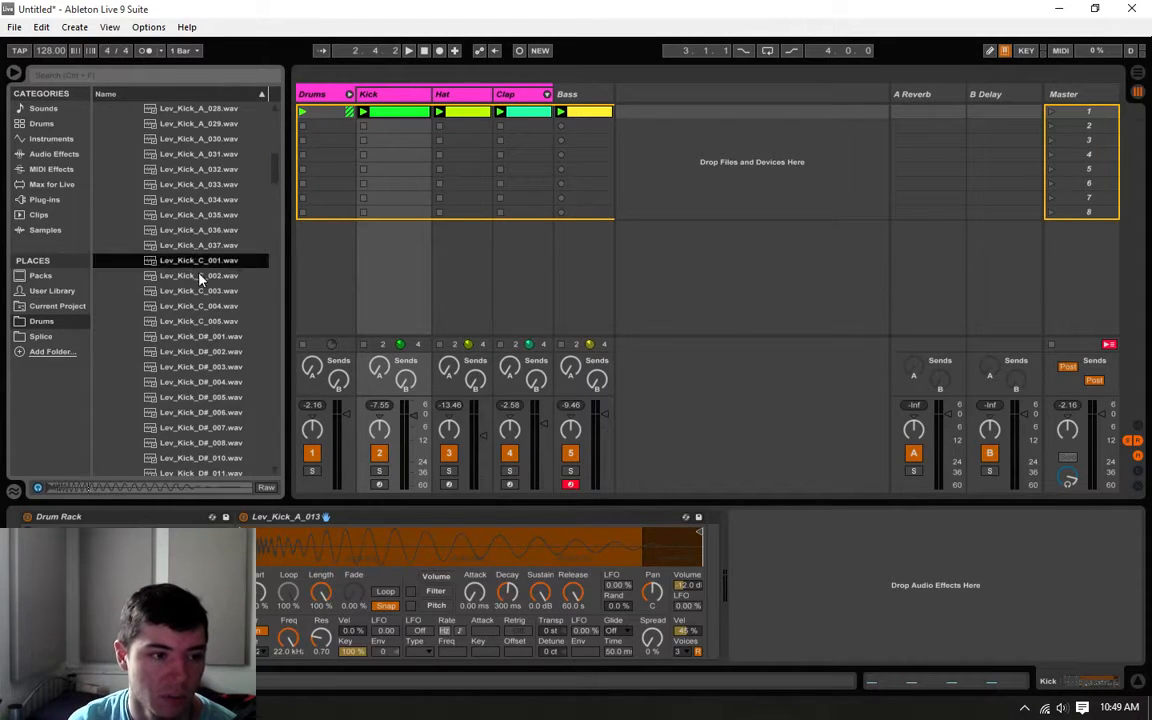
left_click(198, 276)
left_click(205, 291)
left_click(203, 307)
left_click(204, 322)
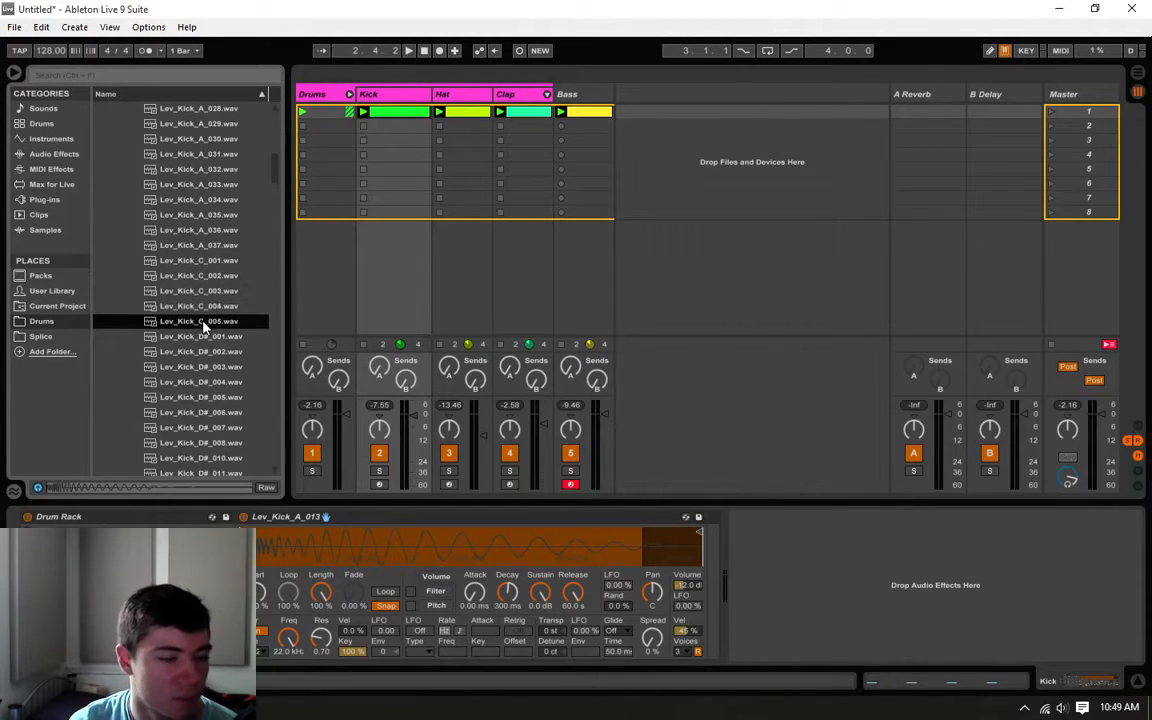
left_click(202, 275)
left_click(201, 262)
left_click(202, 291)
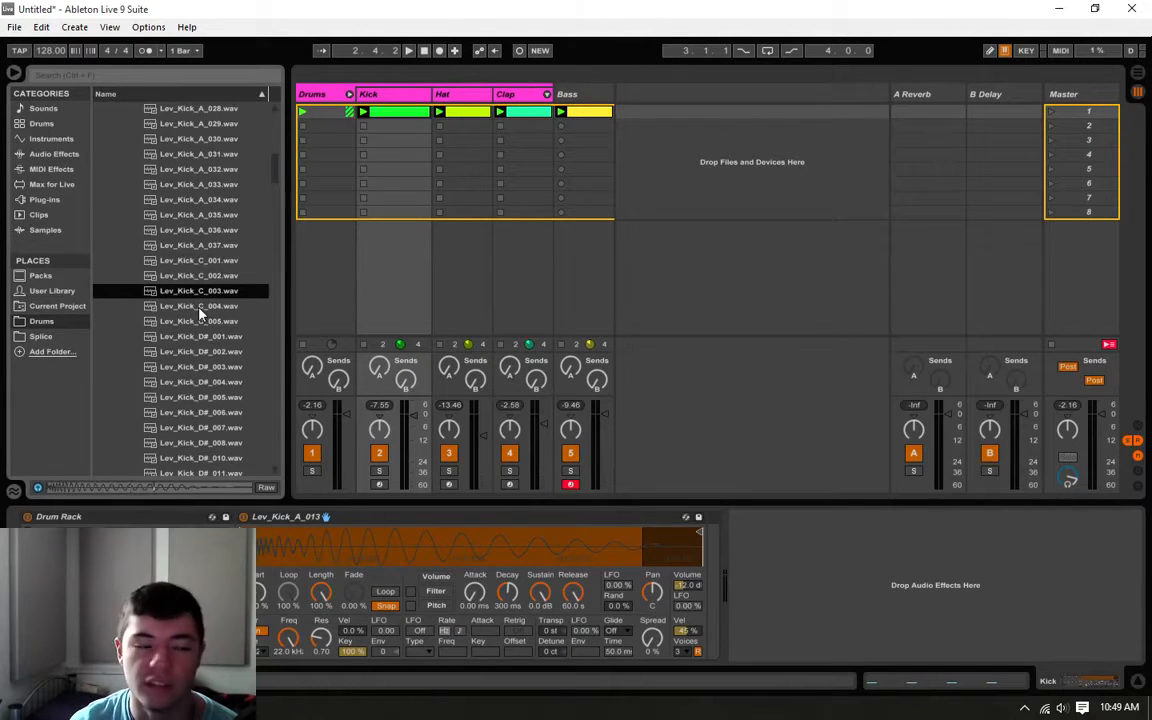
left_click(200, 307)
left_click(202, 320)
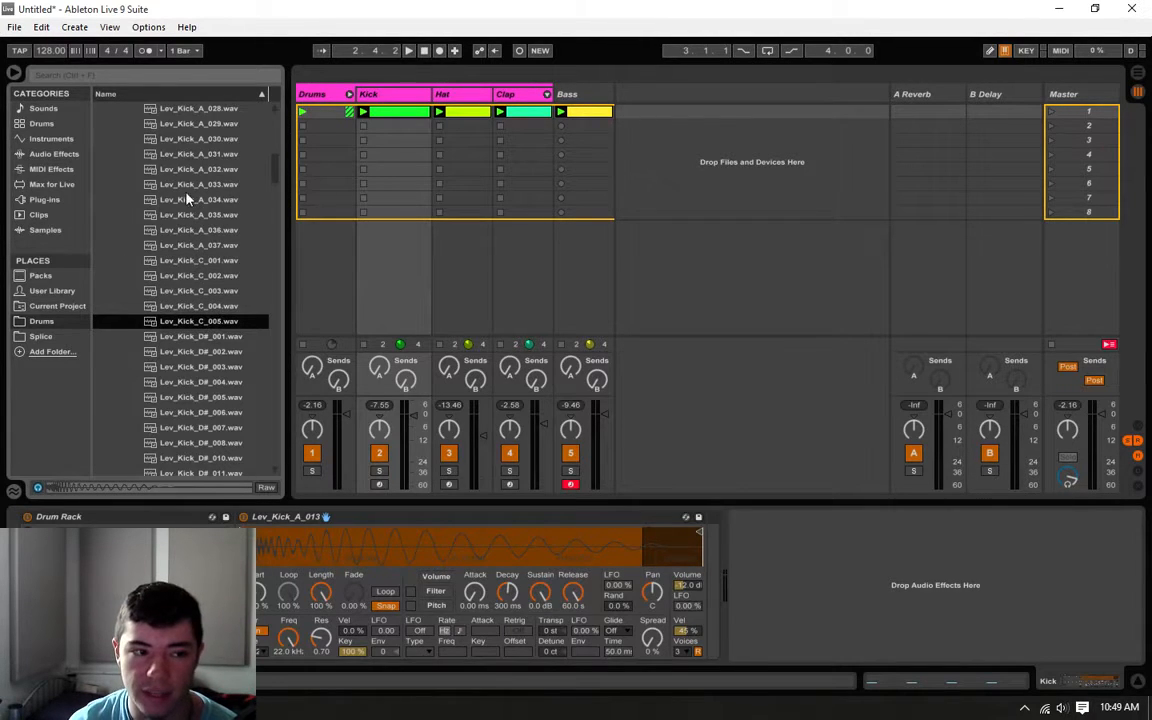
- Reopen the Bass clip and transpose all four notes down two semitones
double_click(586, 112)
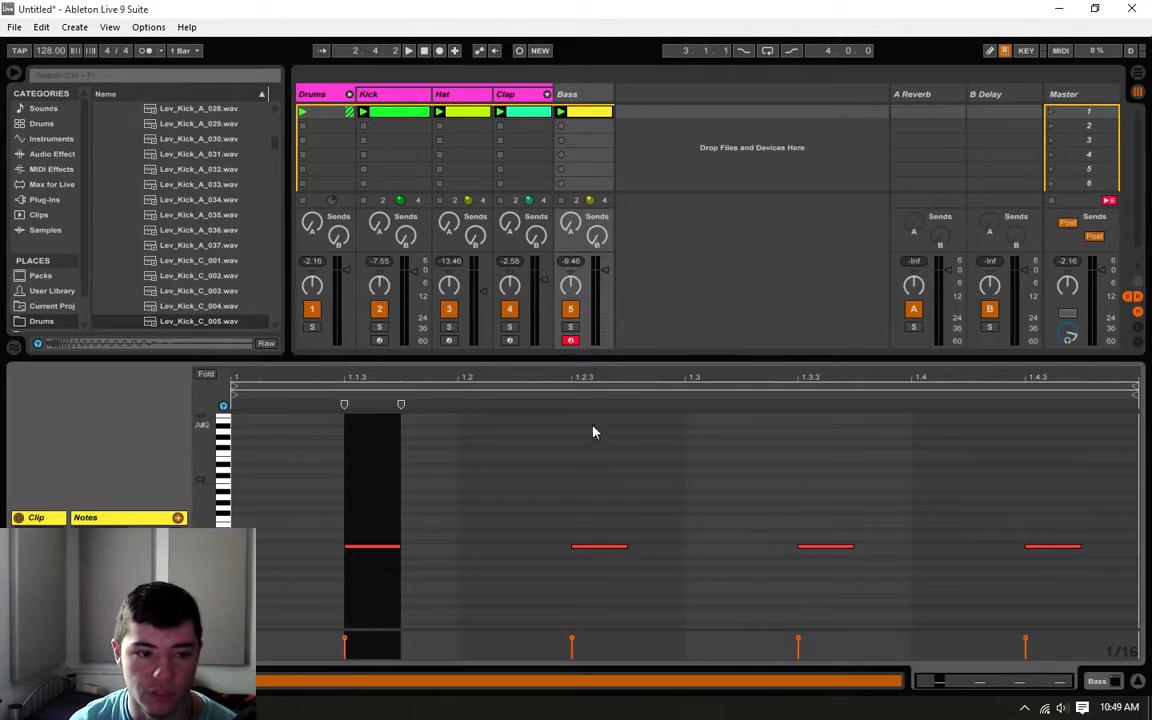
mouse_move(329, 490)
left_mouse_down()
mouse_move(1105, 532)
mouse_move(1138, 555)
left_mouse_up()
key("Down")
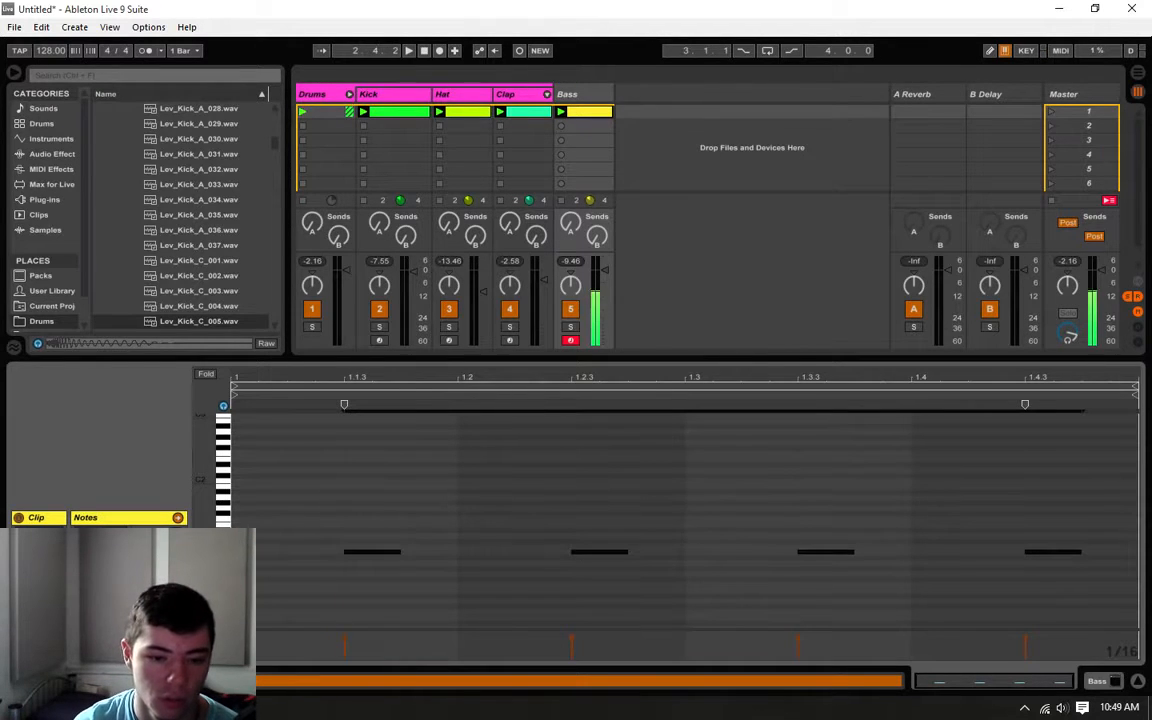
key("Down")
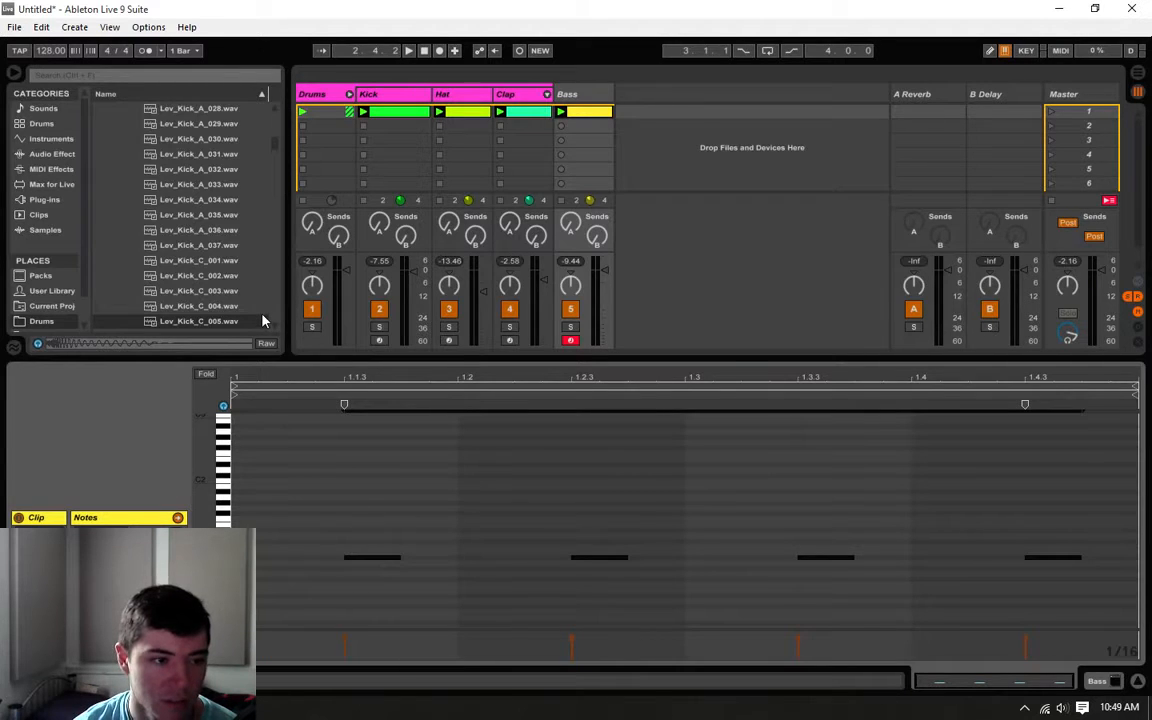
- Audition Lev_Kick_C_005.wav against the bass pitch and transpose all four Bass notes down one more semitone
left_click(200, 320)
scroll(264, 320, "down", 4)
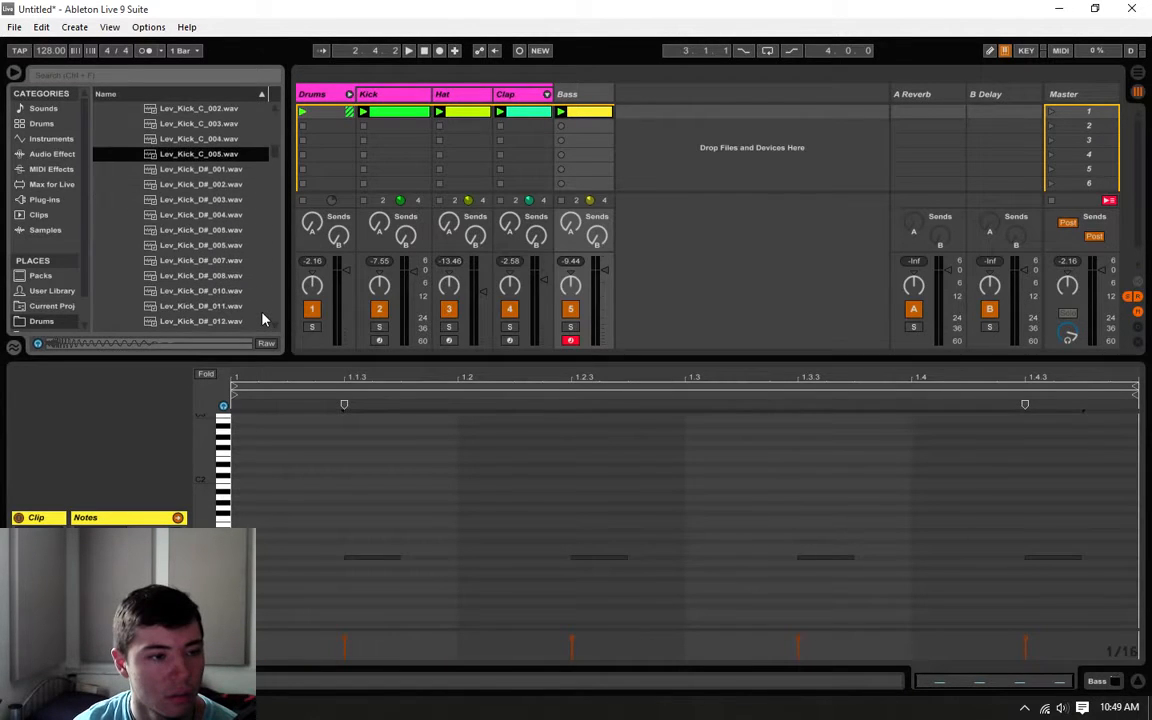
scroll(279, 163, "down", 1)
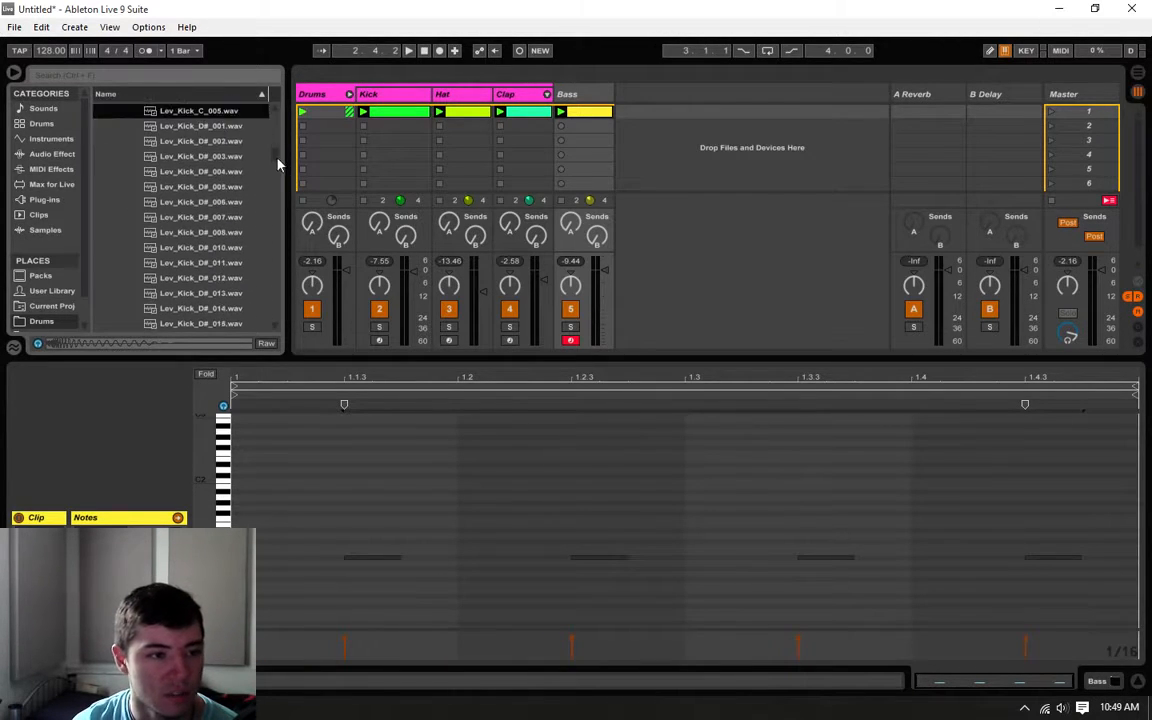
mouse_move(279, 163)
left_mouse_down()
mouse_move(273, 311)
mouse_move(285, 124)
mouse_move(286, 162)
left_mouse_up()
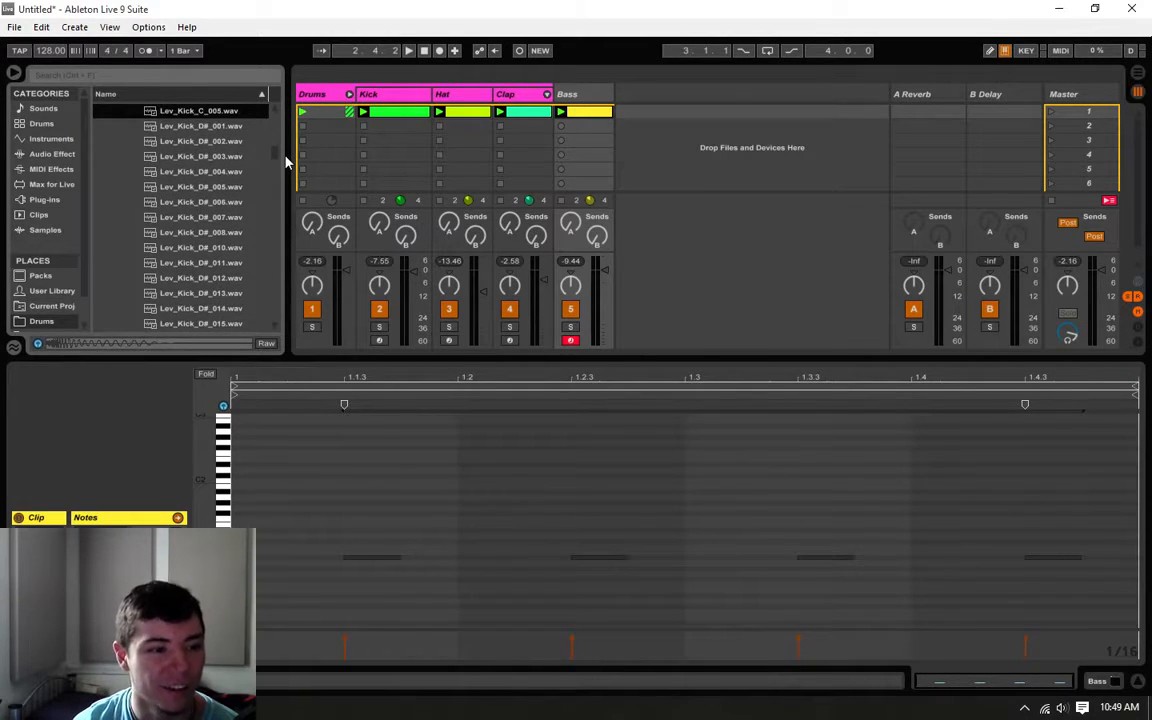
left_click_drag(348, 500, 1094, 586)
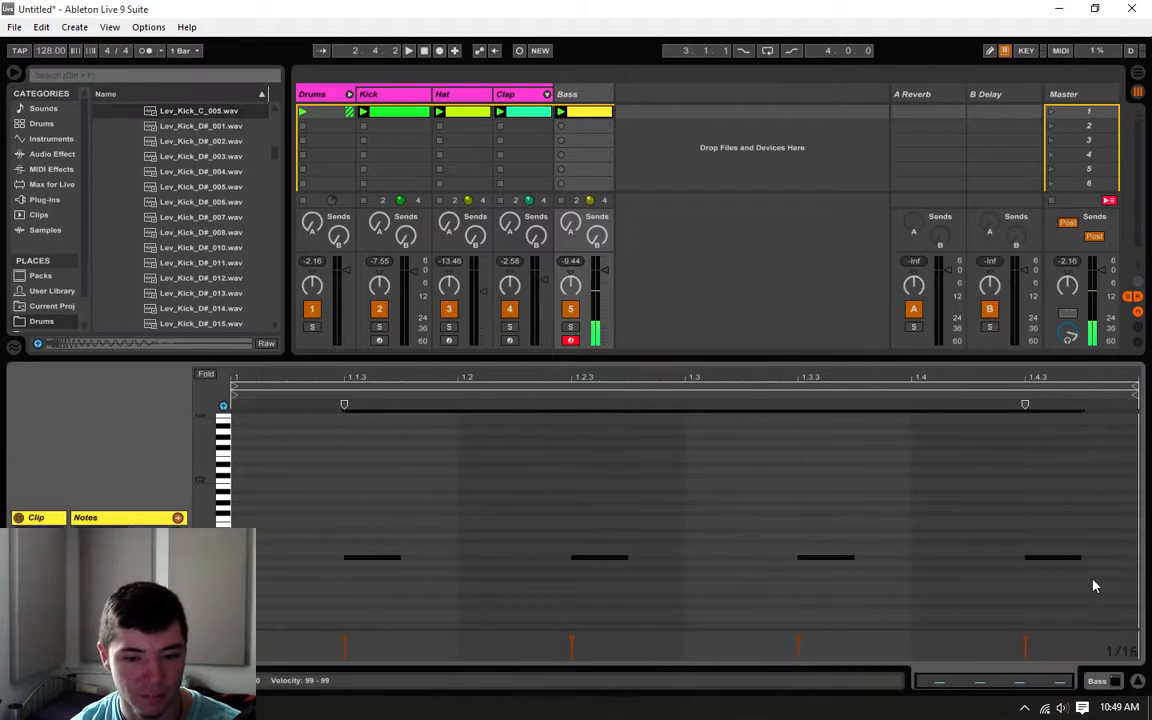
key("Down")
- View the Lev_Kick_A_013 sample on the Kick track, select the Bass clip and play the loop
scroll(201, 247, "up", 6)
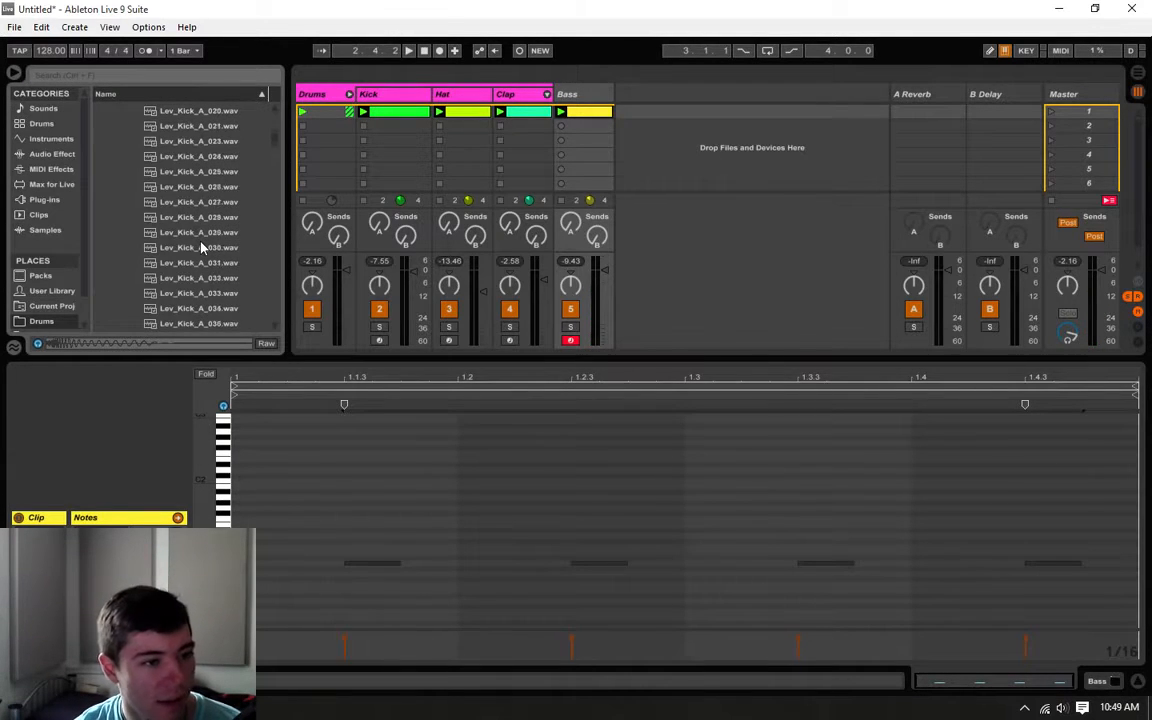
scroll(201, 247, "up", 3)
left_click(410, 105)
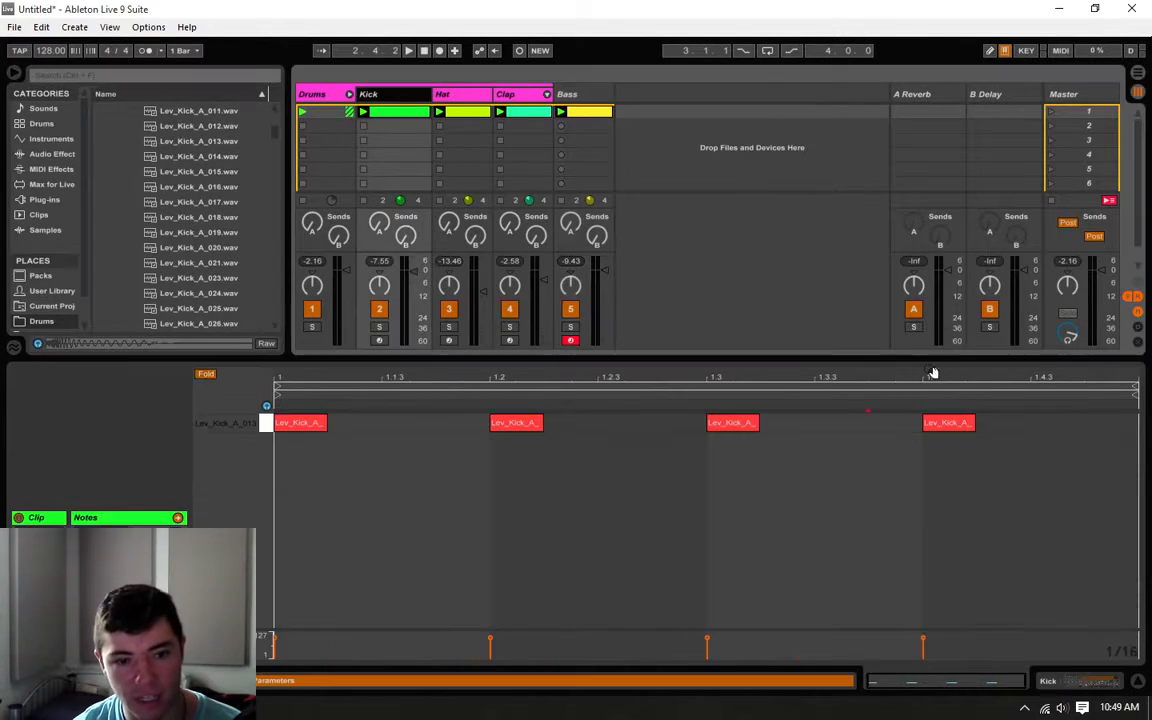
left_click(1073, 683)
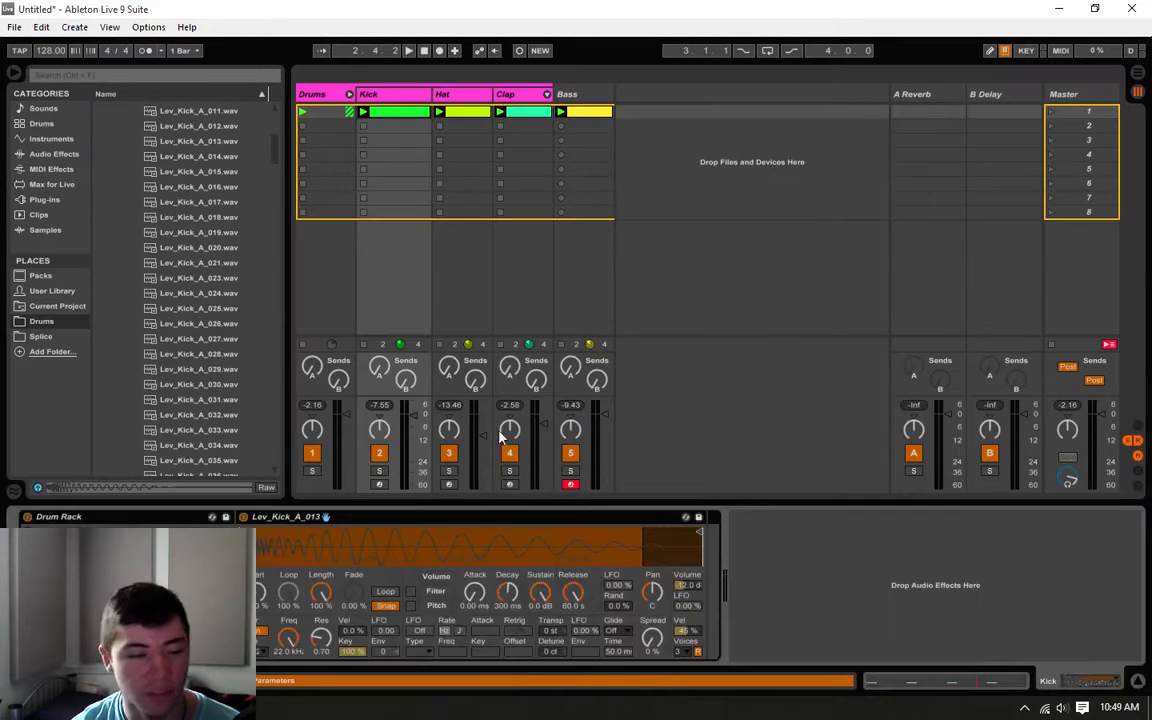
left_click(578, 114)
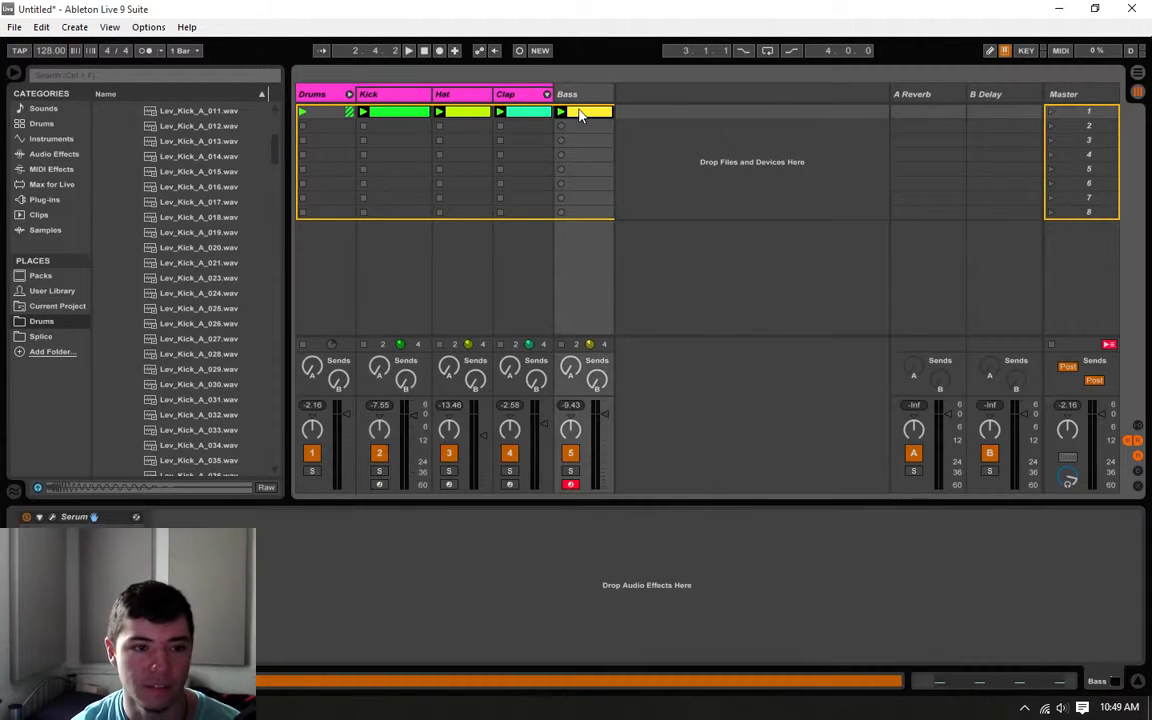
key("space")
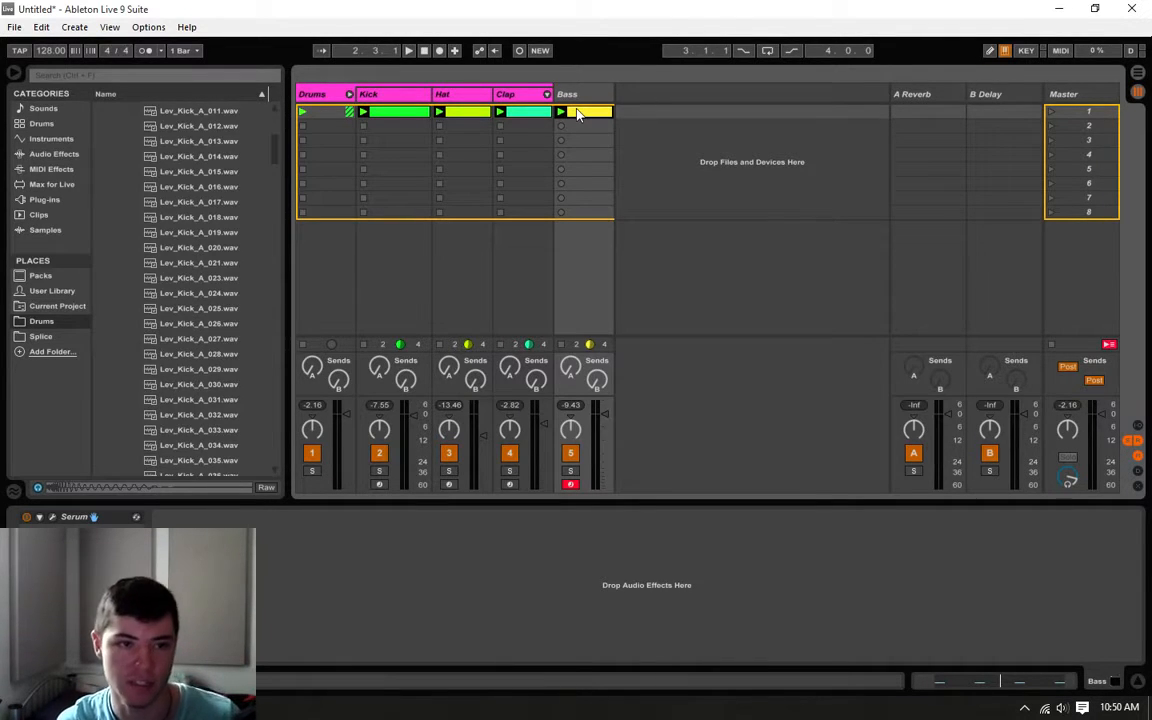
- Compare the kick's Lev_Kick_A_013 sample with the four offbeat notes in the Bass clip
left_click(389, 97)
left_click(597, 129)
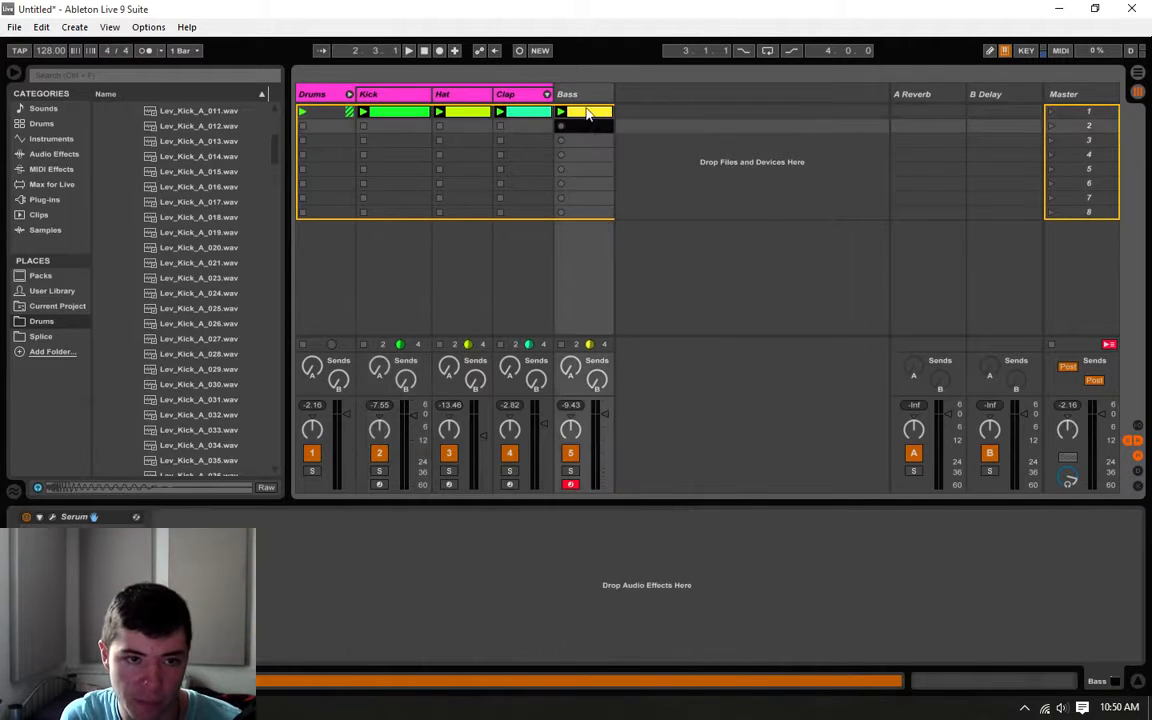
left_click(589, 113)
left_click(401, 113)
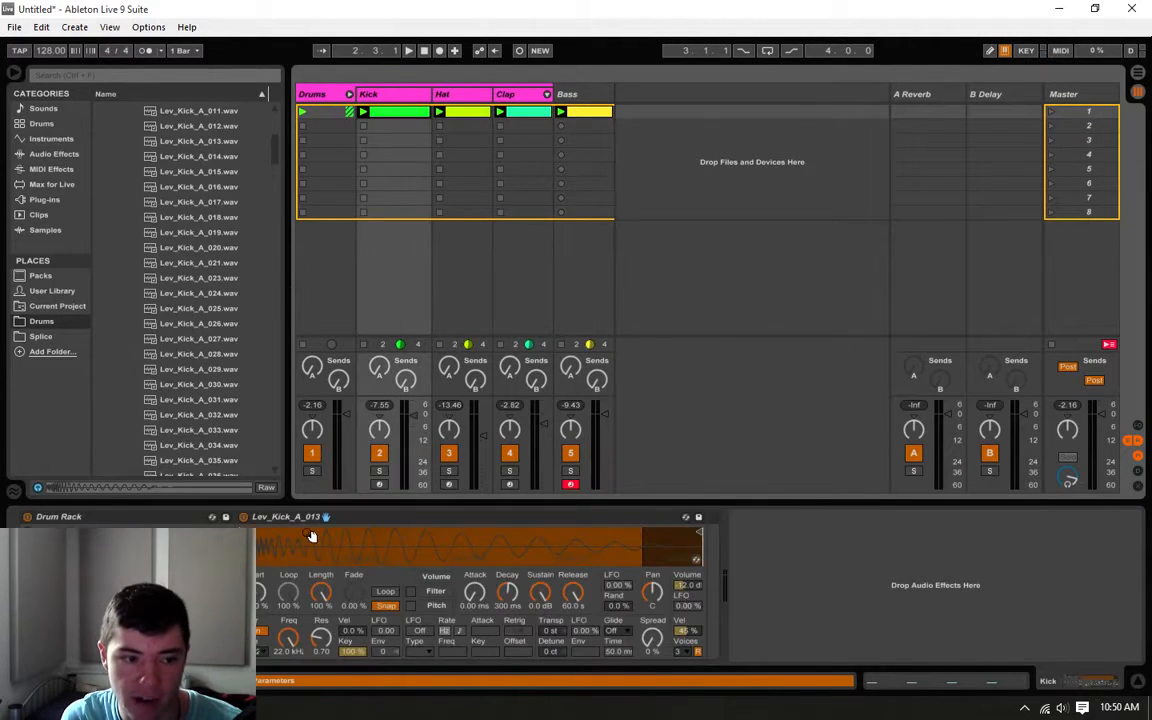
left_click(577, 535)
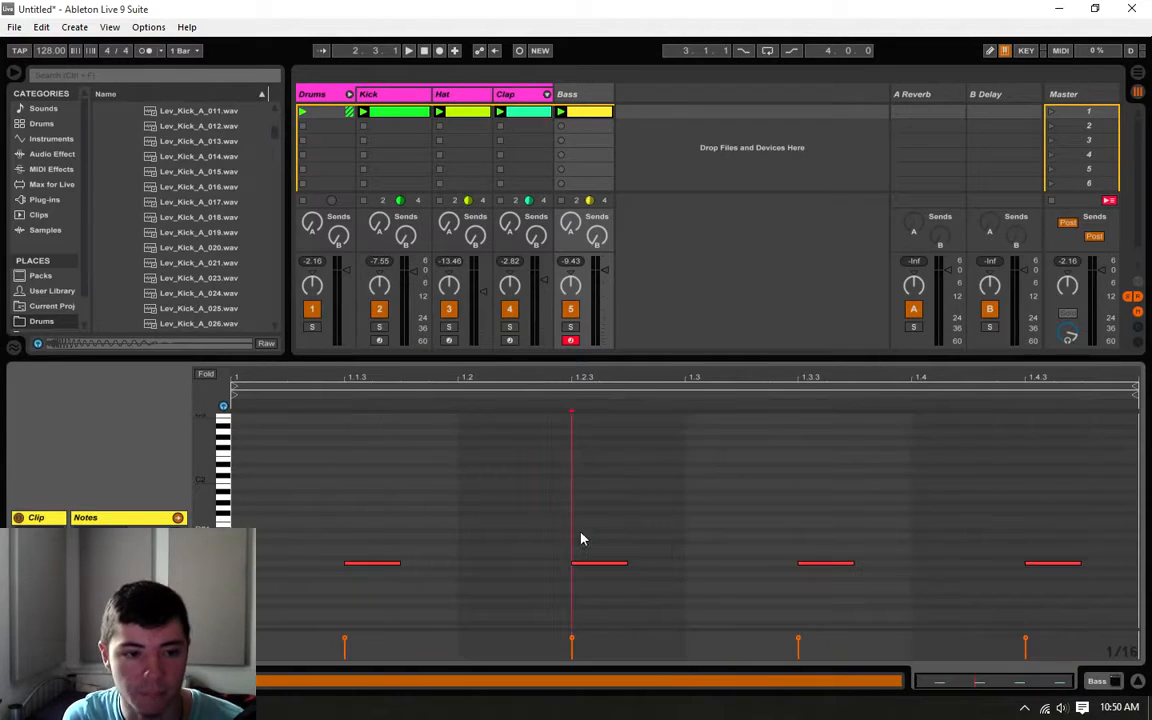
left_click(348, 515)
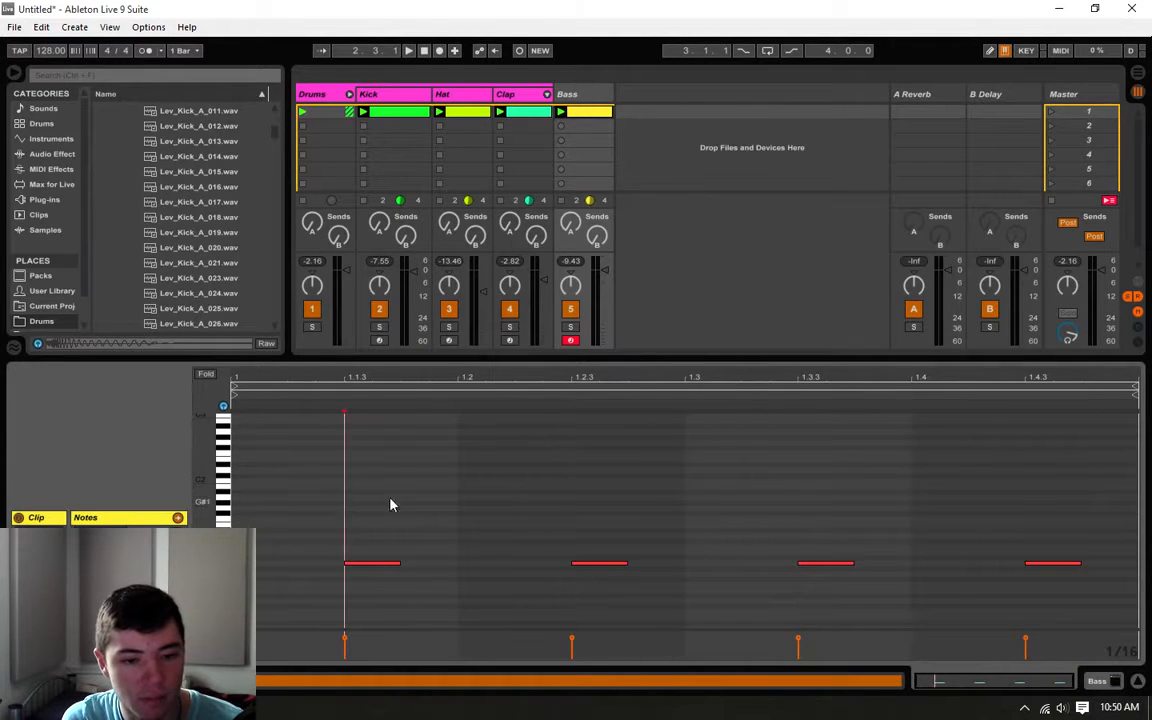
left_click(772, 470)
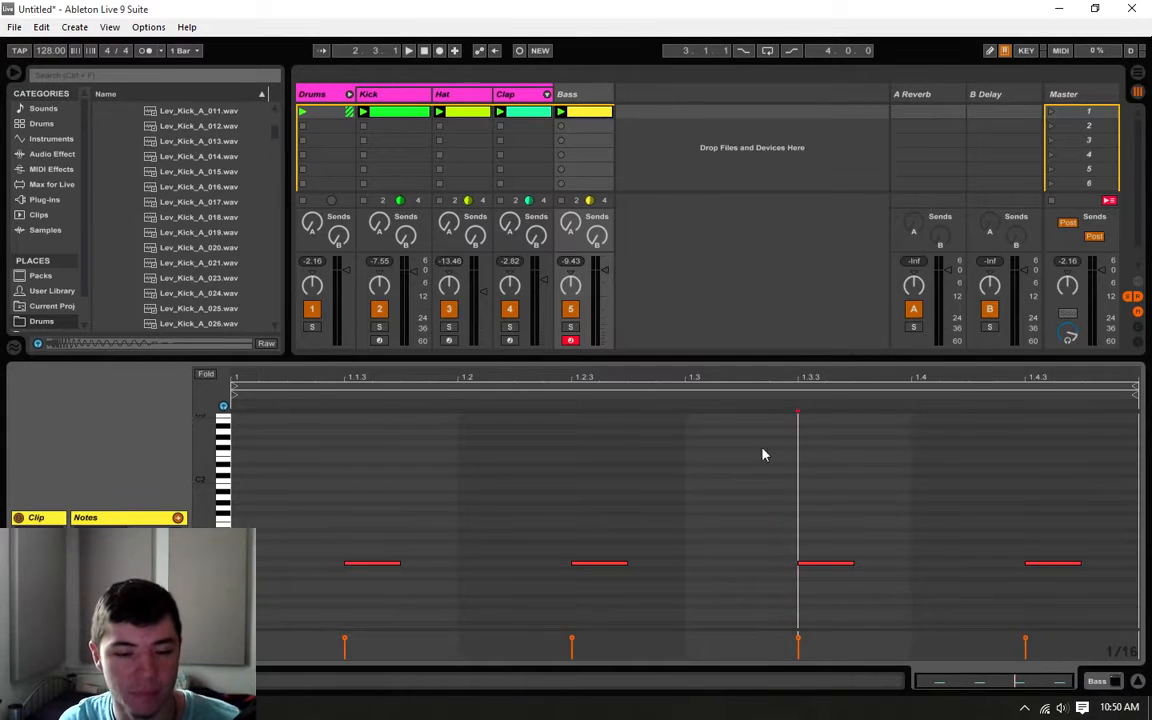
- Colour the Bass track yellow to match its clip
right_click(579, 91)
left_click(621, 333)
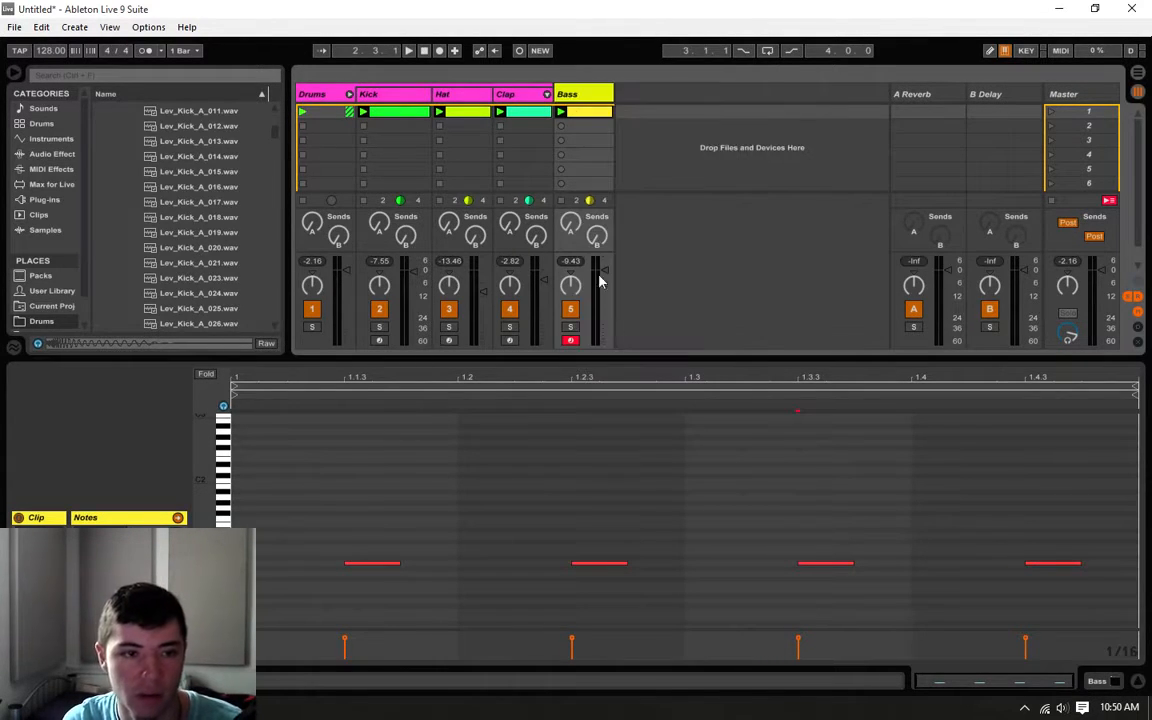
right_click(584, 93)
left_click(610, 330)
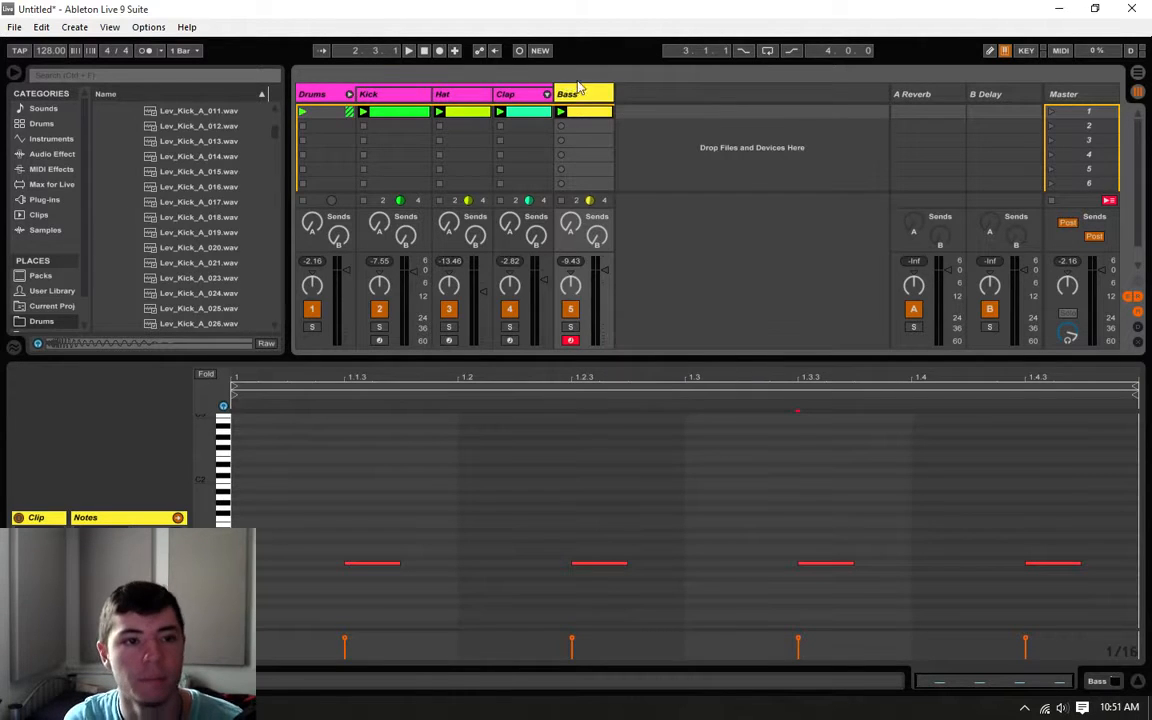
- Open the Serum editor on the Bass track and play the loop with the Init patch
left_click(586, 91)
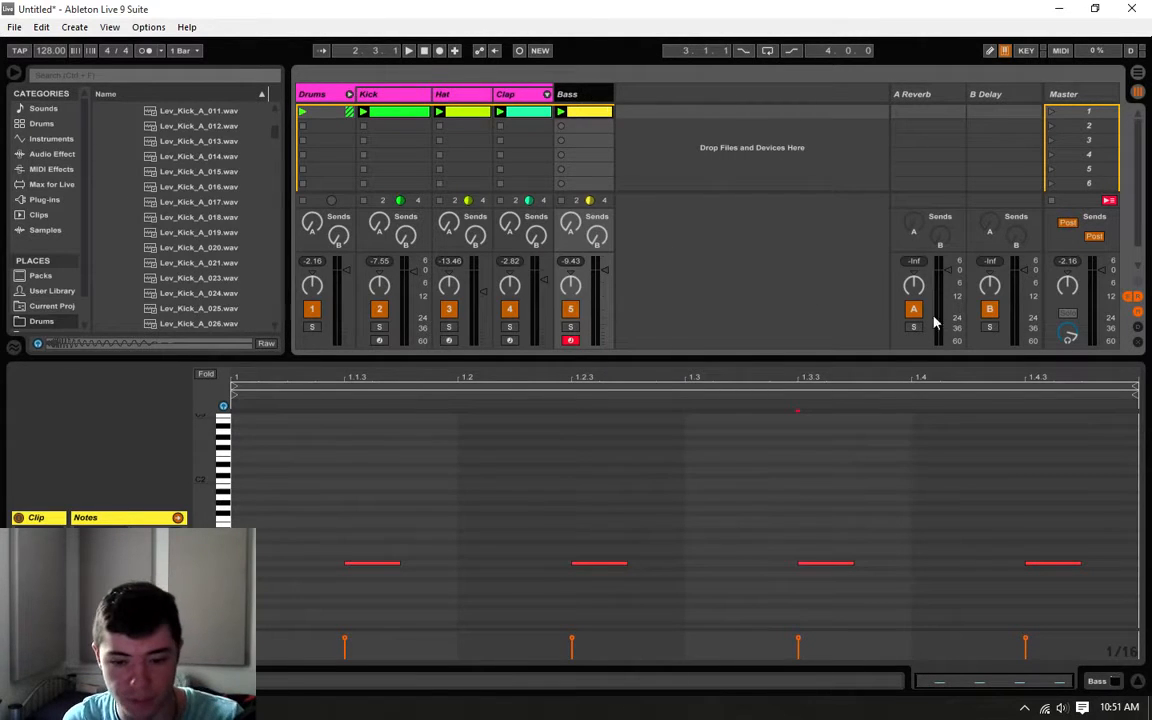
left_click(1100, 684)
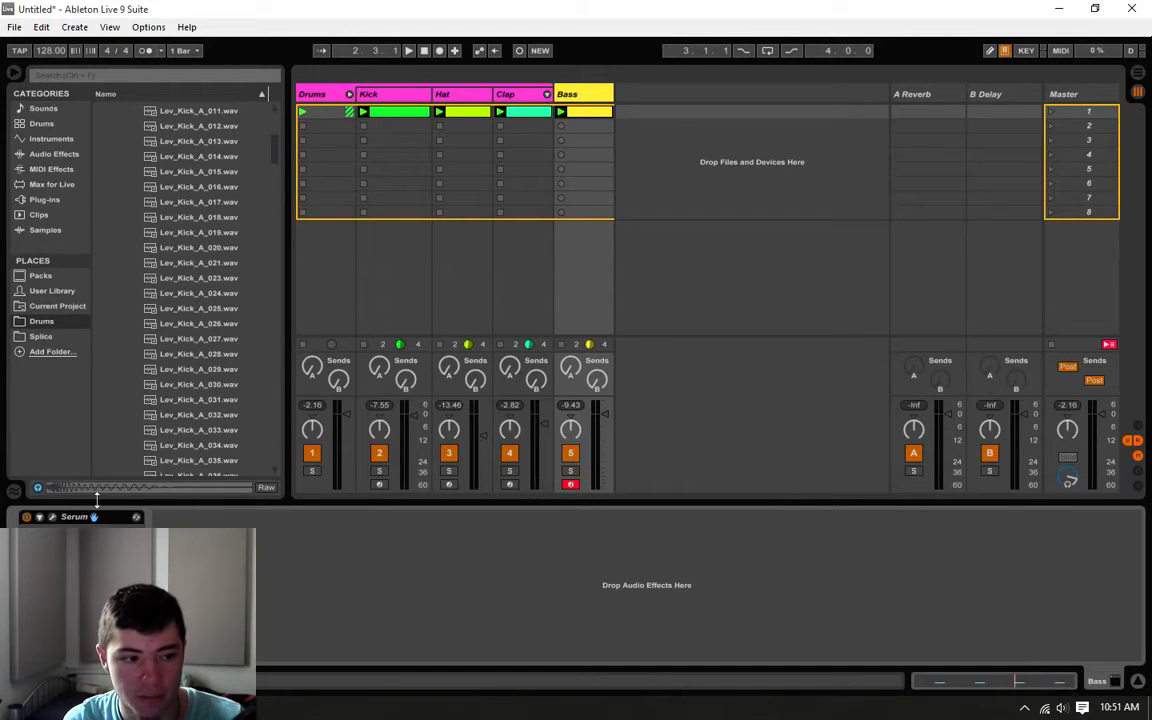
left_click(52, 517)
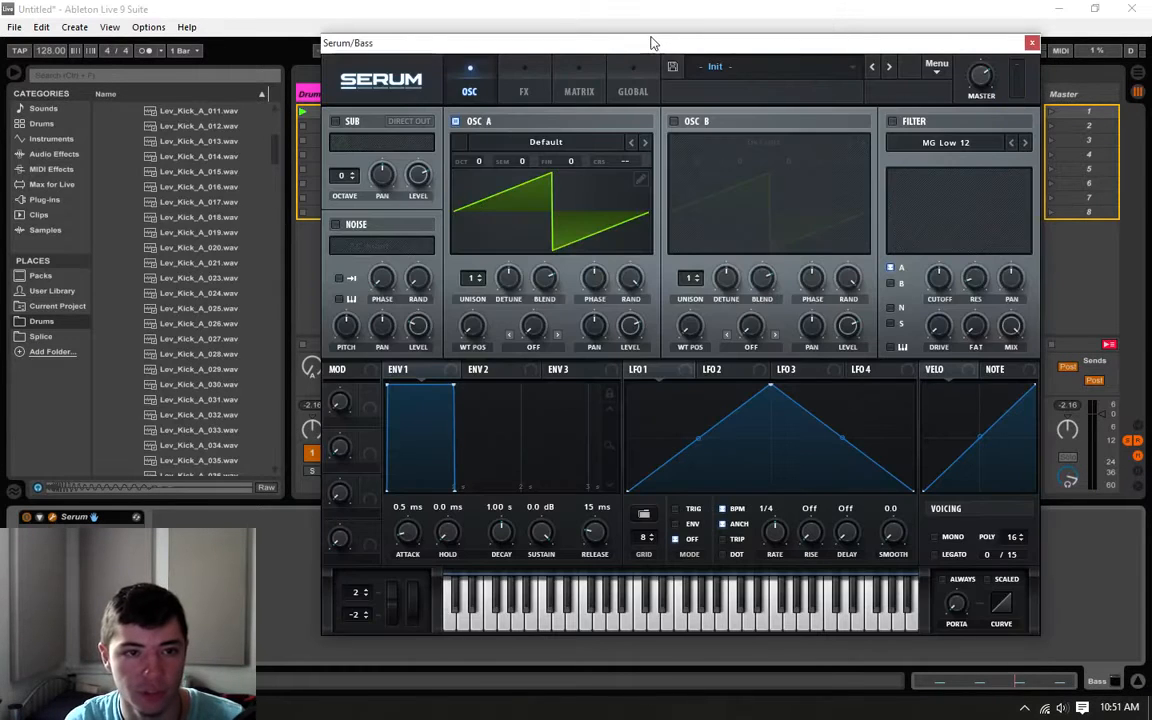
left_click_drag(650, 44, 489, 519)
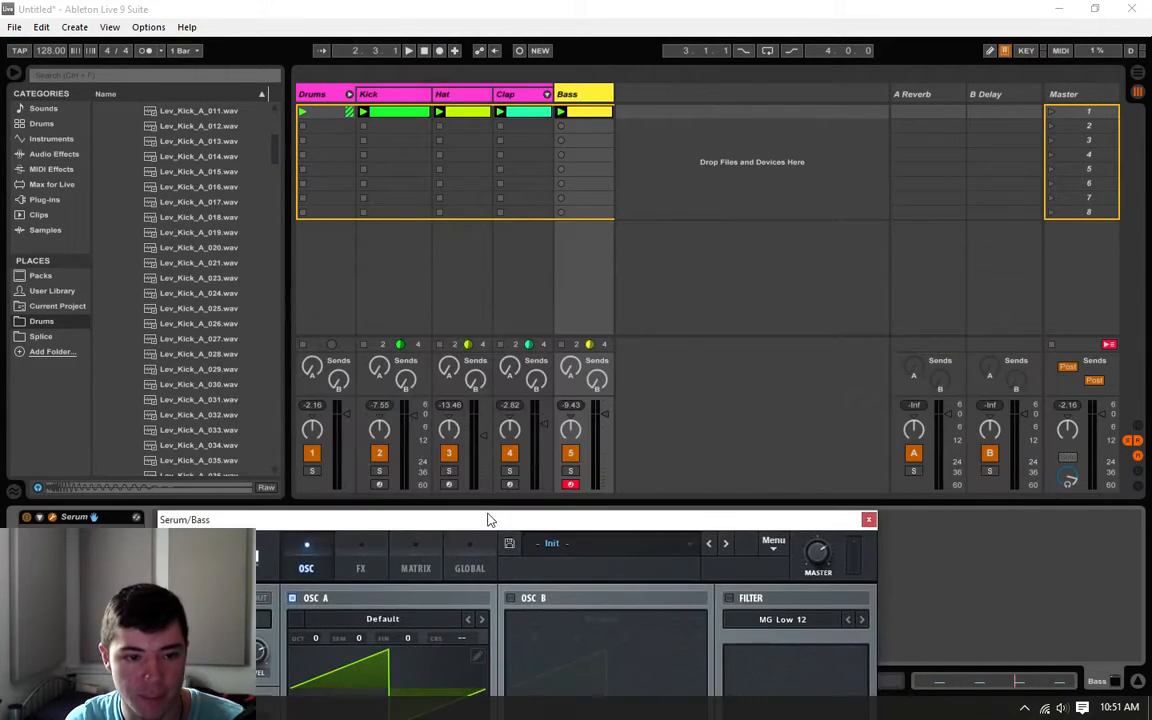
key("space")
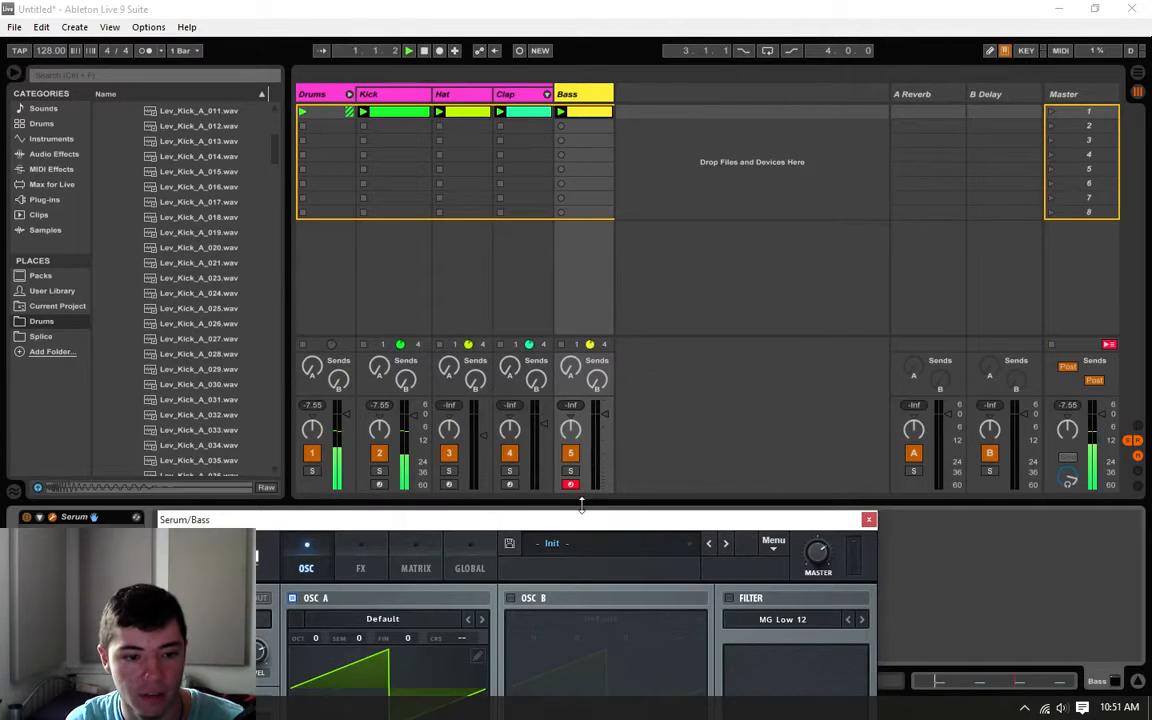
left_click_drag(581, 520, 675, 66)
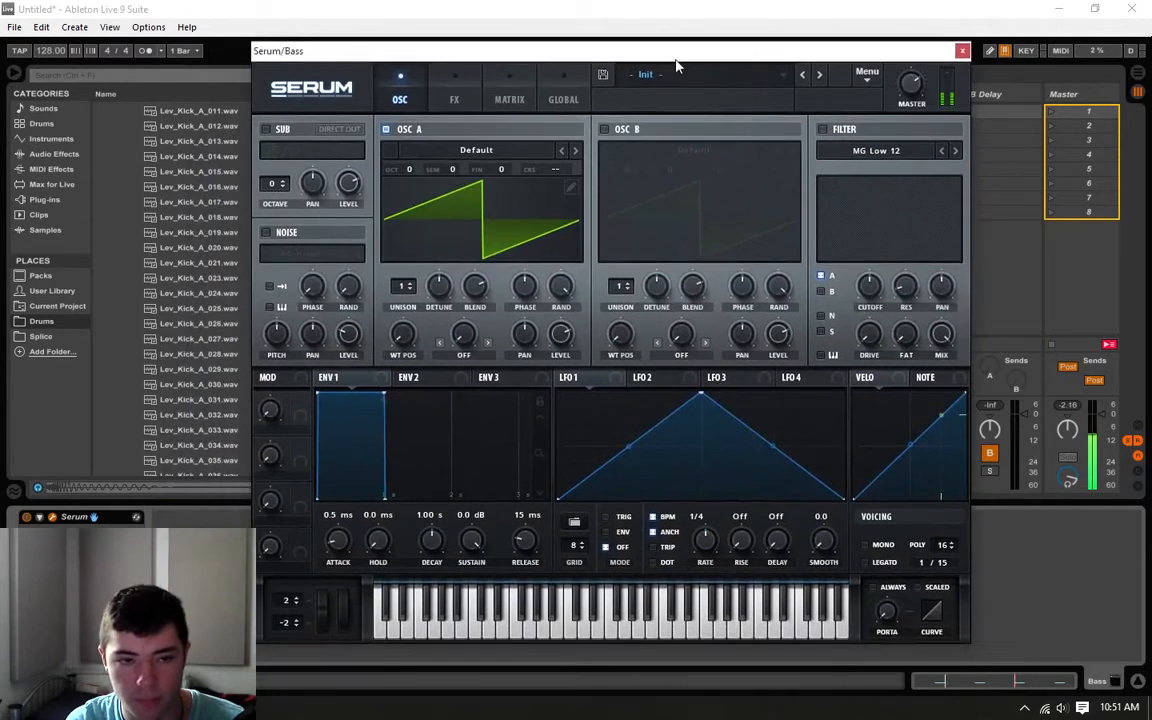
- Enable Serum's MG Low 12 filter with a low cutoff modulated by Env 2, using 0% sustain and about 989 ms decay
left_click(823, 130)
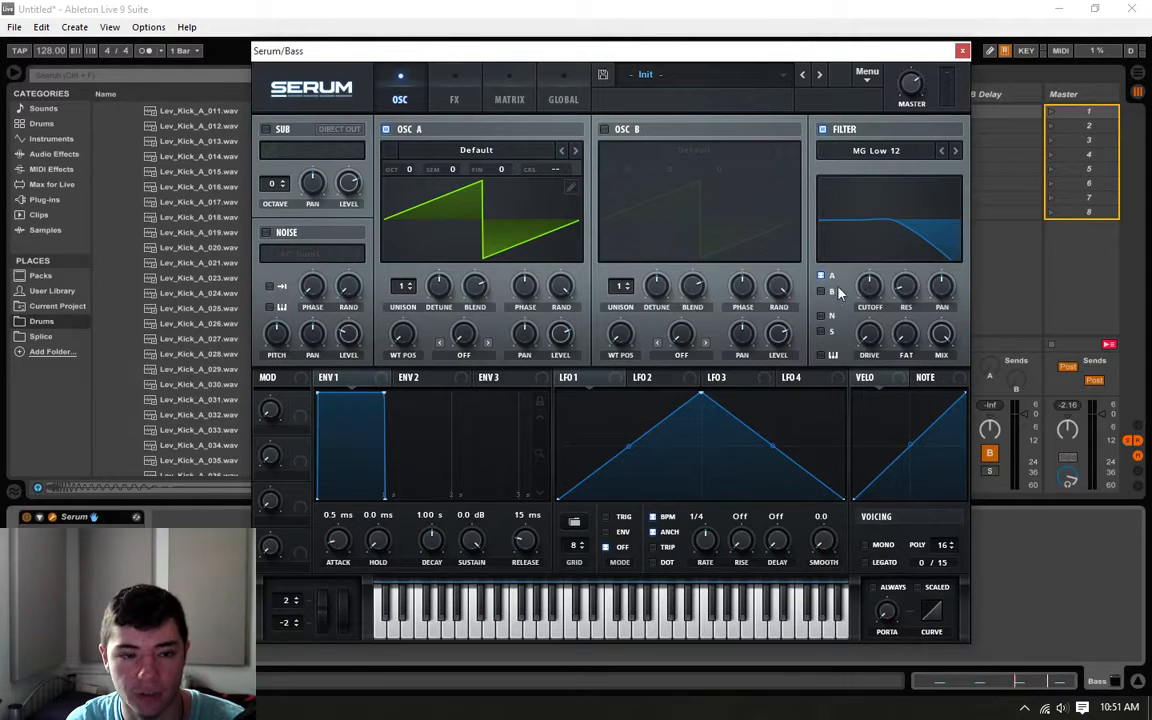
left_click_drag(870, 289, 870, 330)
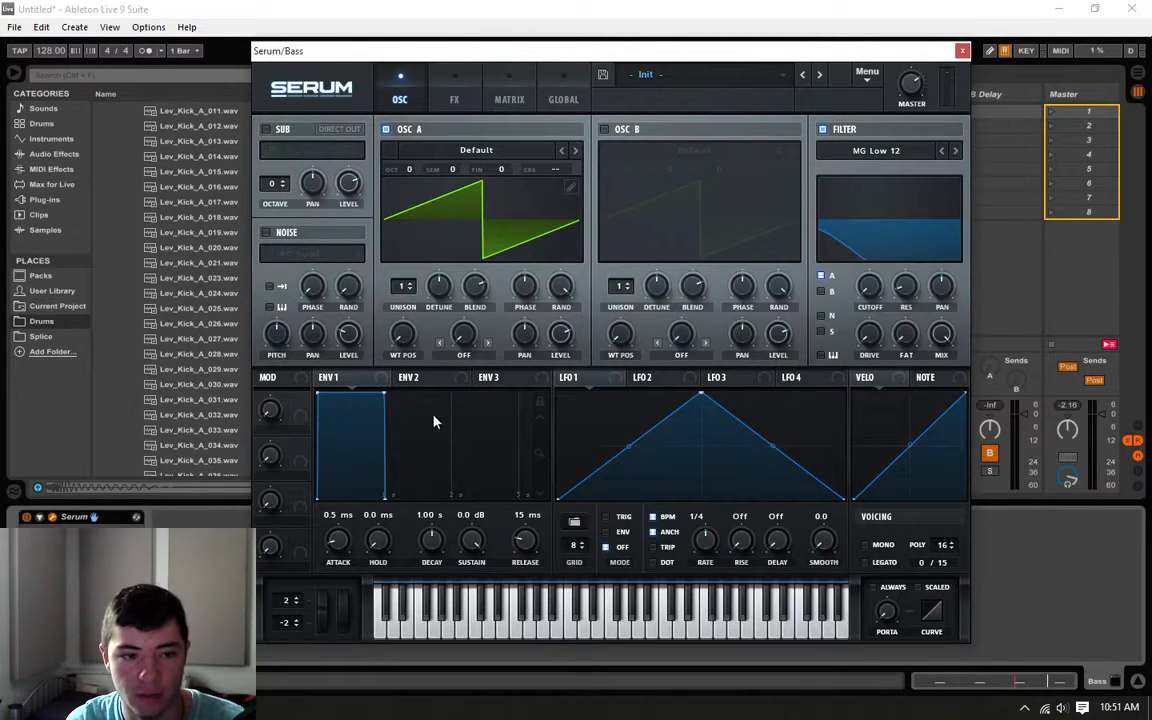
left_click(410, 378)
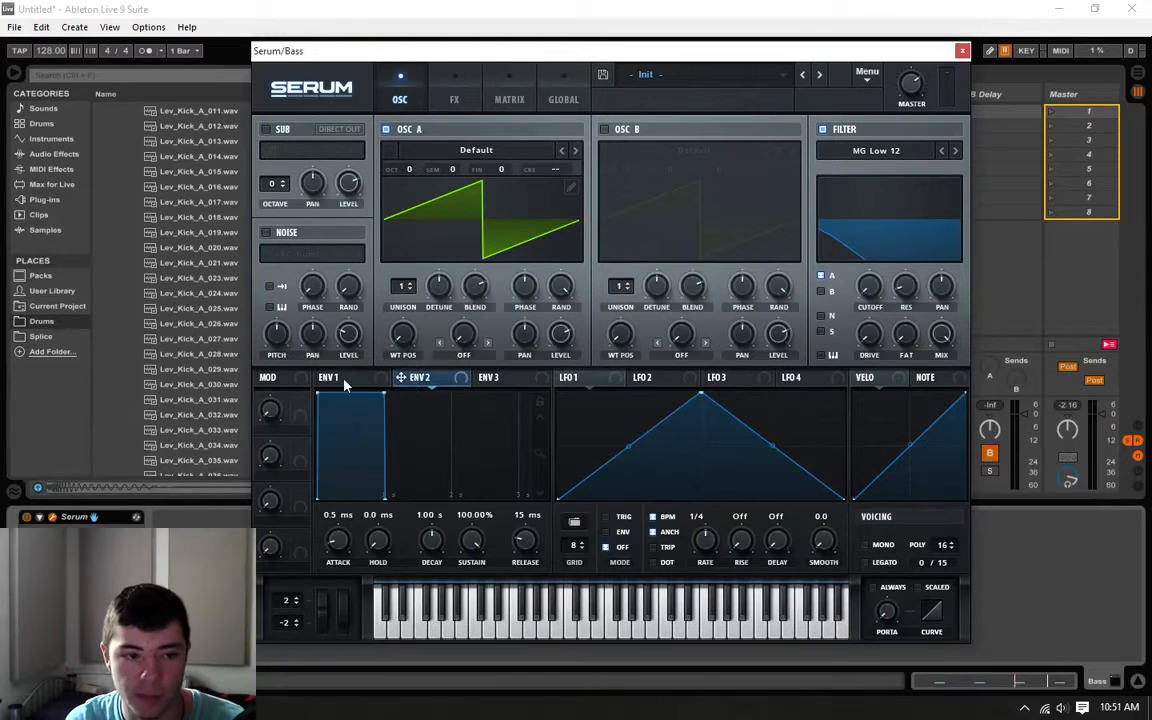
left_click(375, 381)
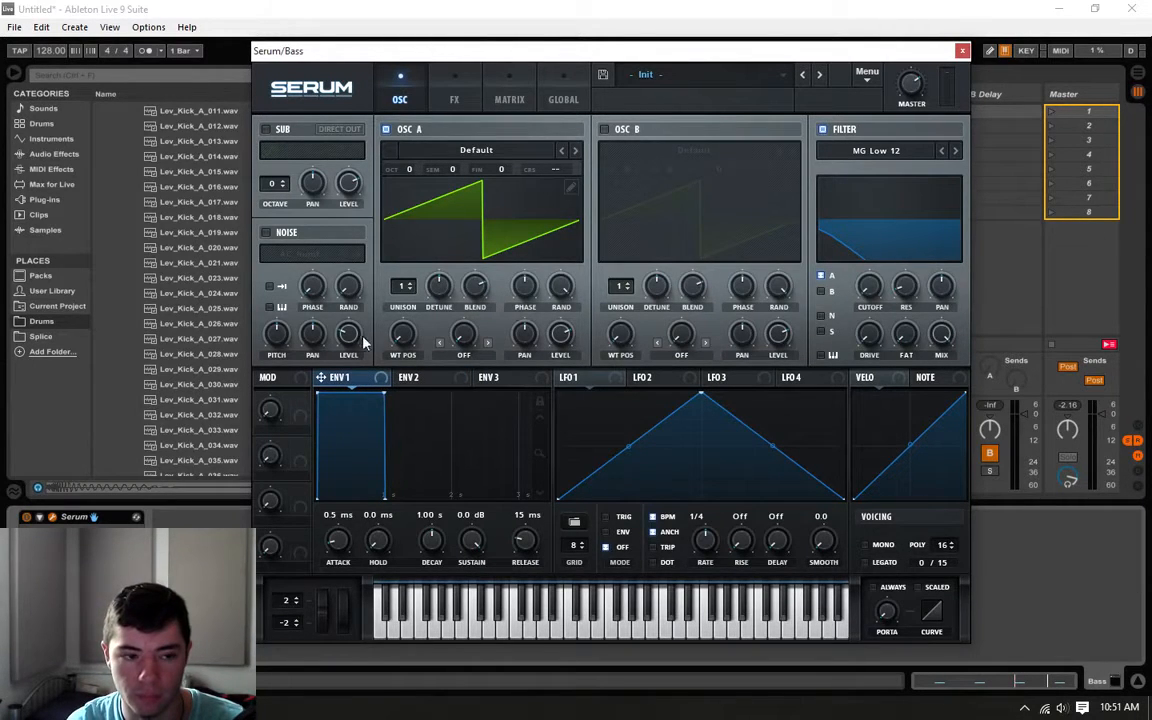
left_click(395, 379)
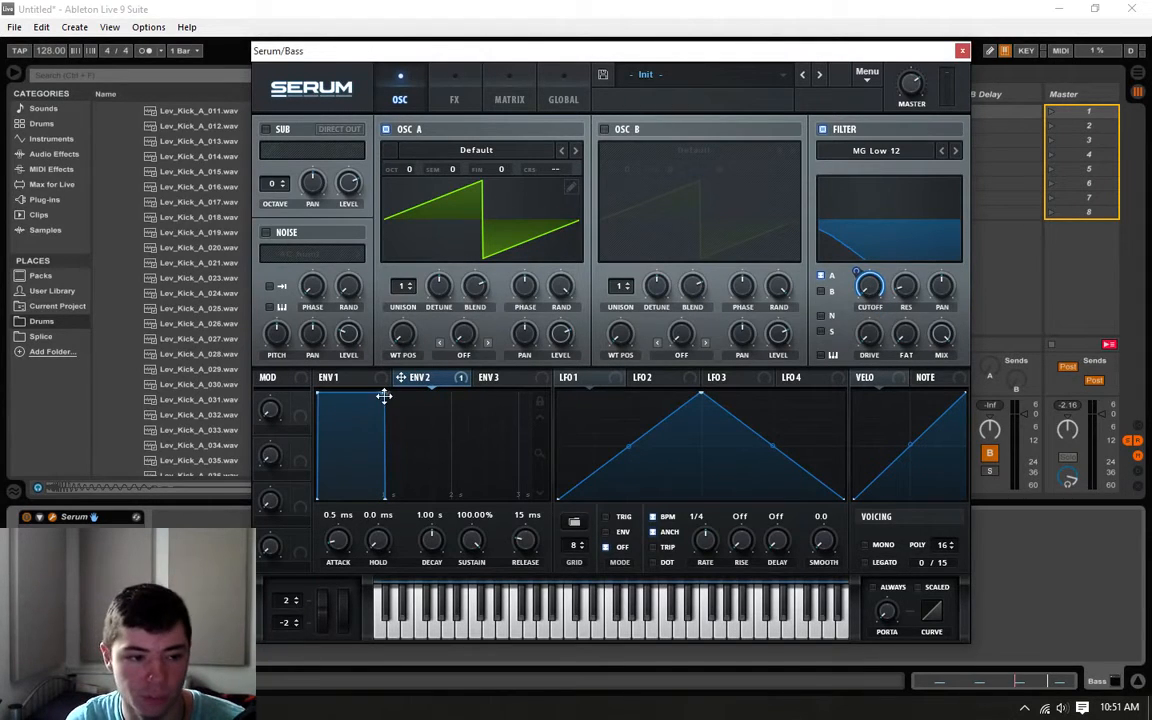
left_click_drag(384, 396, 384, 504)
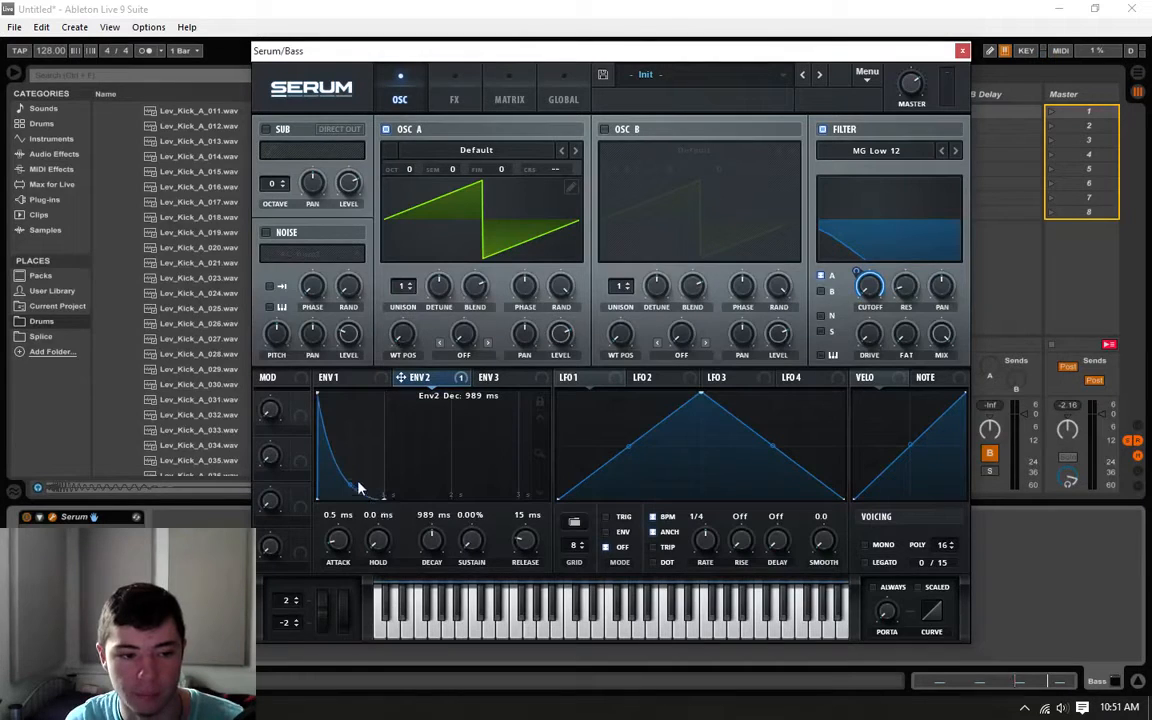
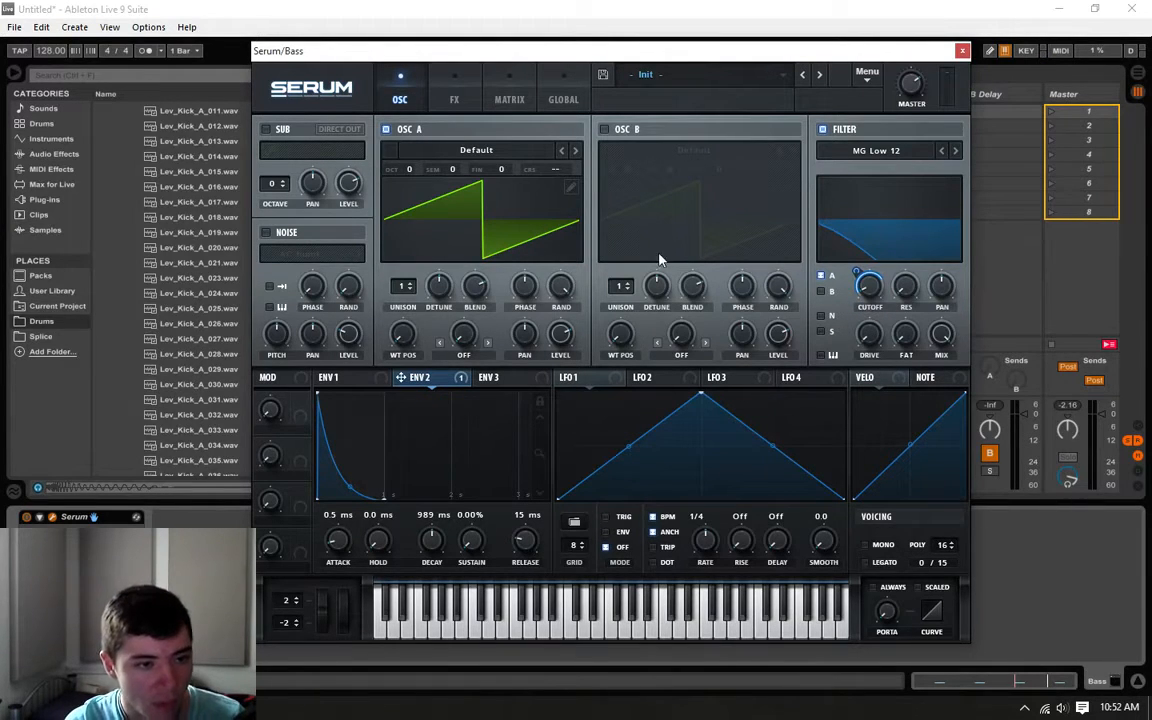
- Raise the filter cutoff and adjust the Env 2 modulation amount on it while auditioning the loop
left_click_drag(898, 52, 843, 125)
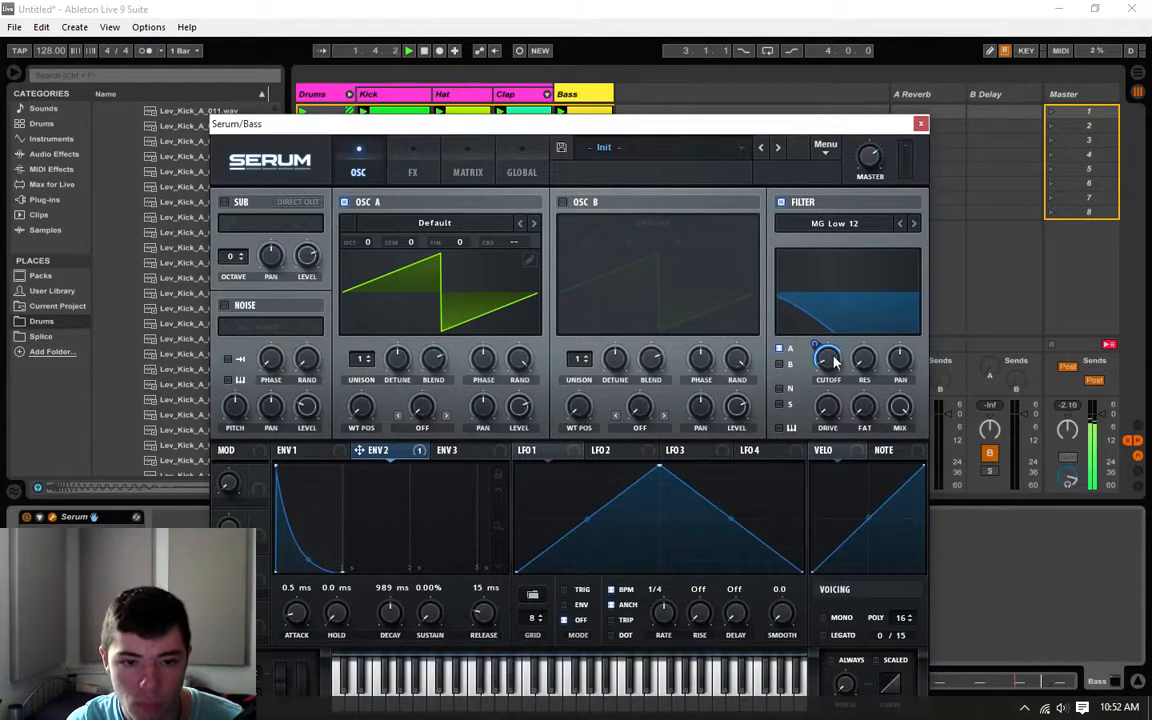
mouse_move(843, 357)
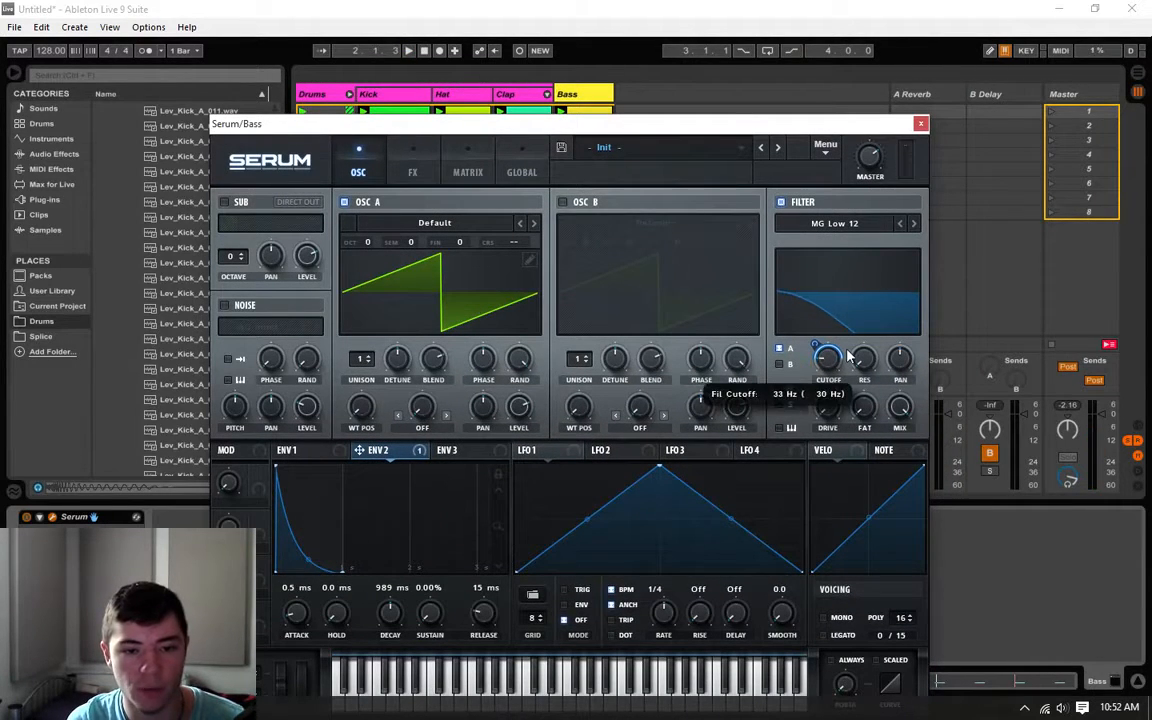
key("space")
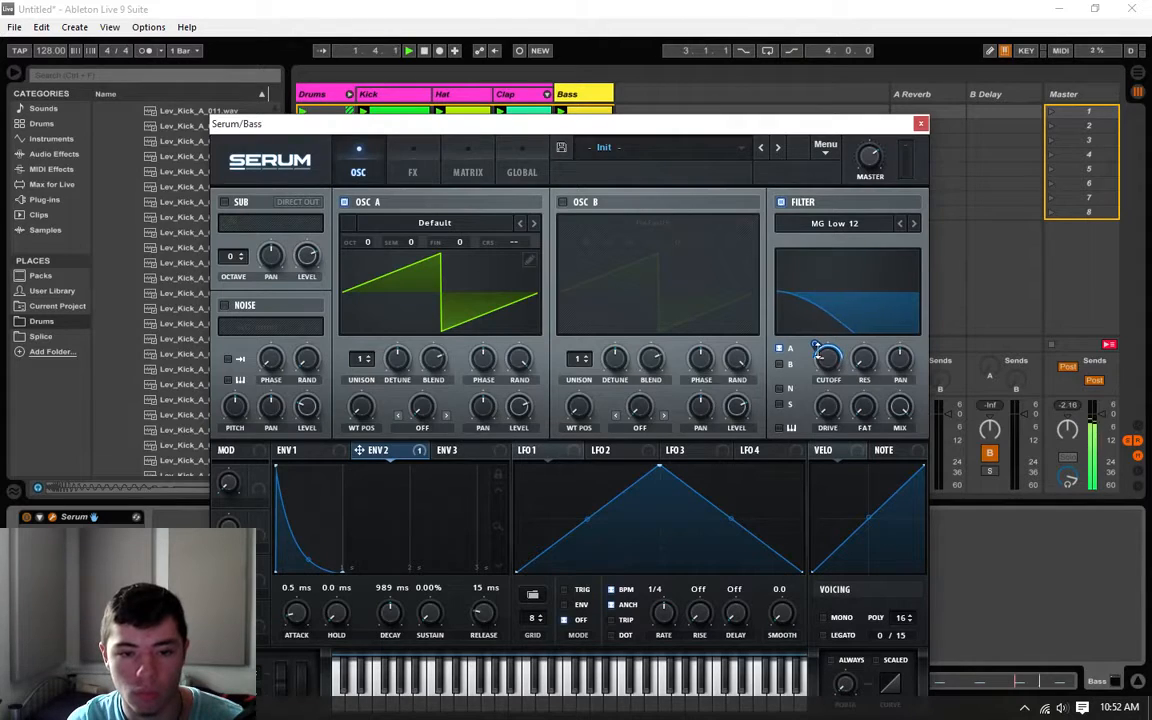
key("space")
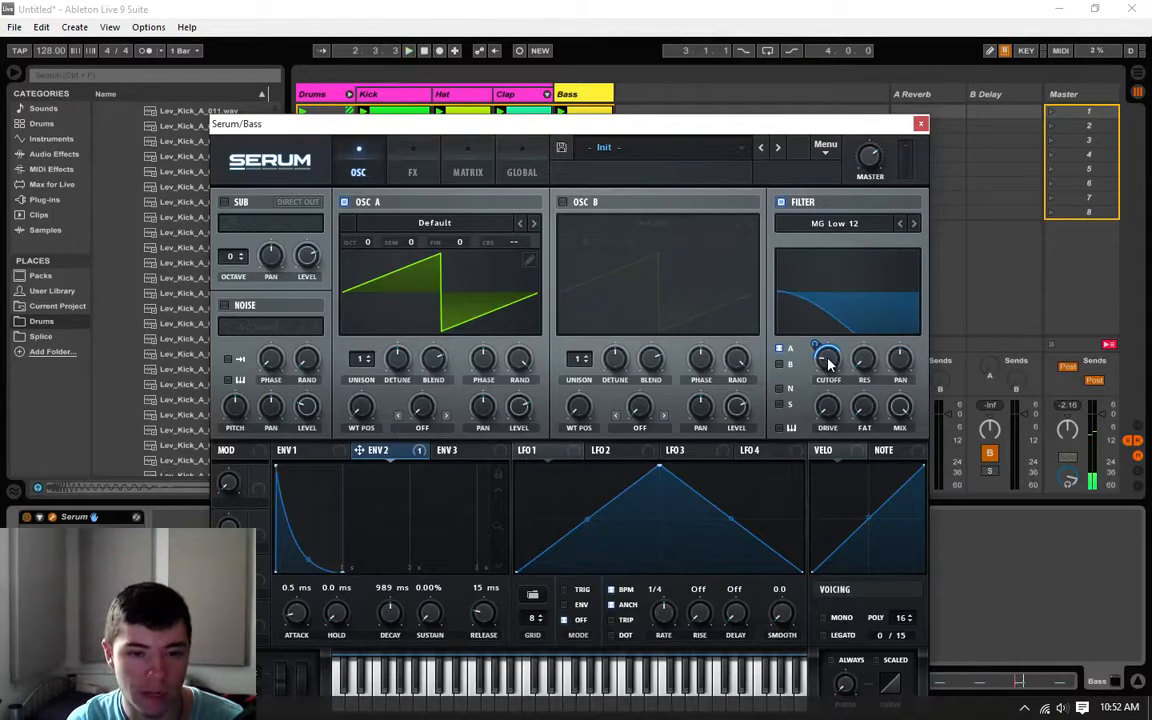
mouse_move(816, 346)
left_mouse_down()
mouse_move(816, 362)
mouse_move(827, 336)
mouse_move(822, 361)
left_mouse_up()
key("space")
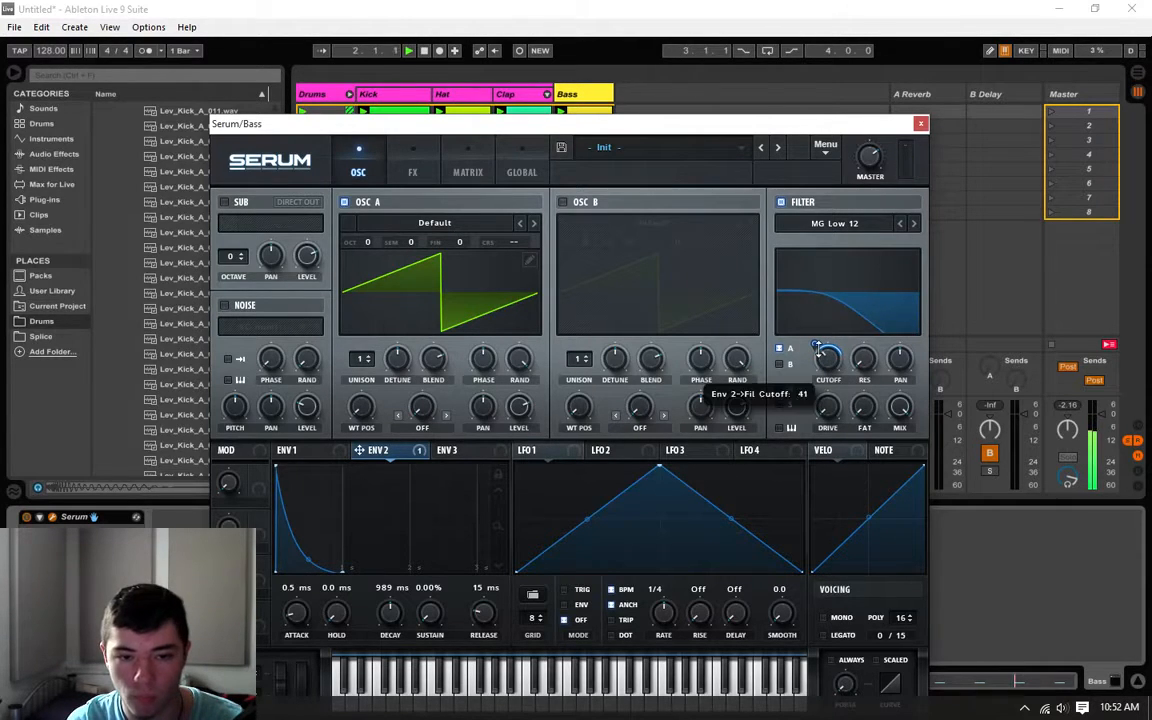
left_click_drag(816, 346, 825, 337)
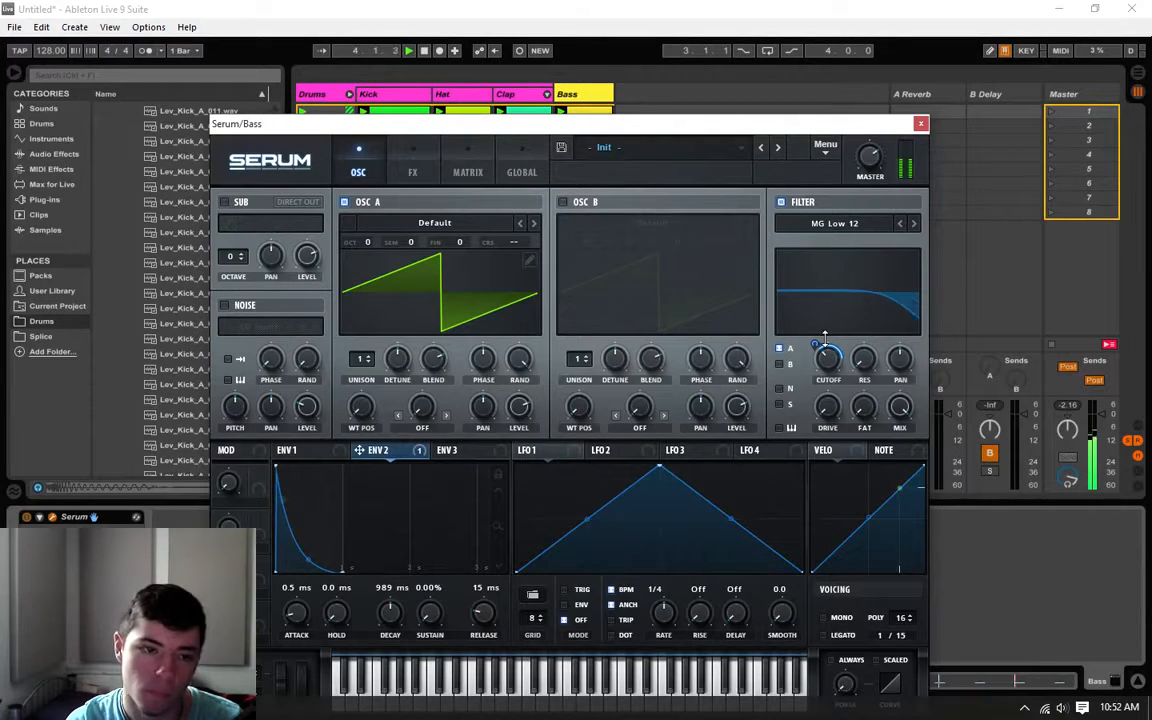
- Turn on oscillator B one octave down at -1 and route it through the filter
left_click(563, 202)
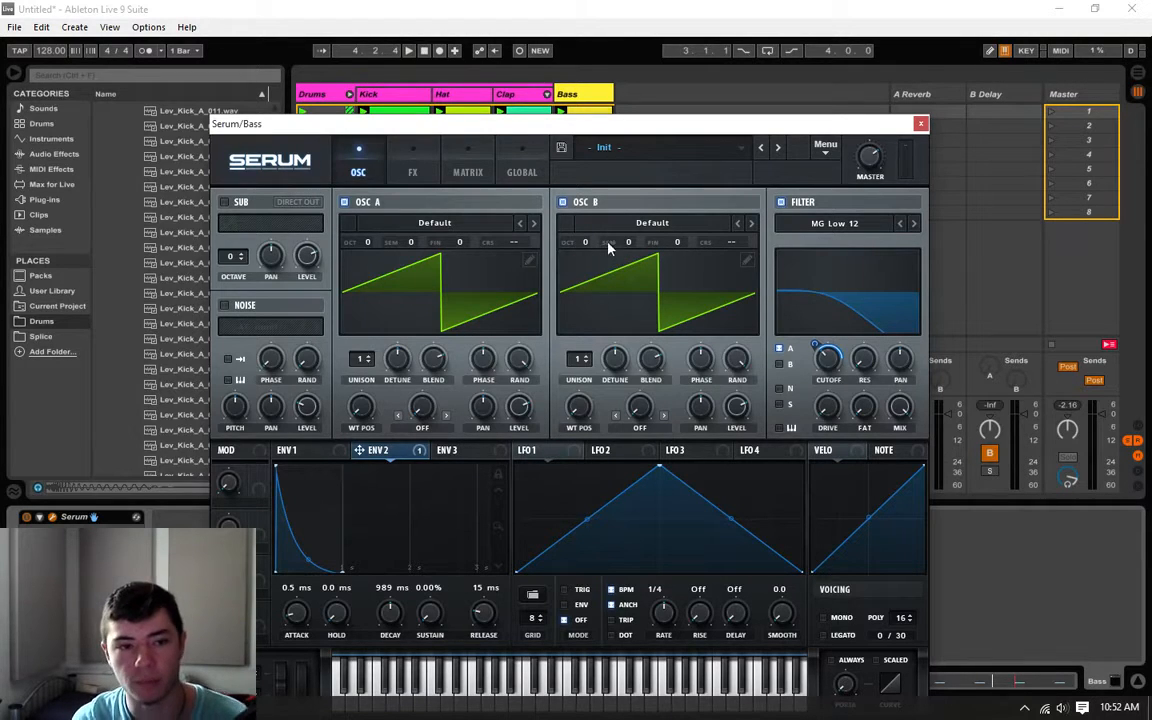
left_click(563, 202)
left_click(563, 202)
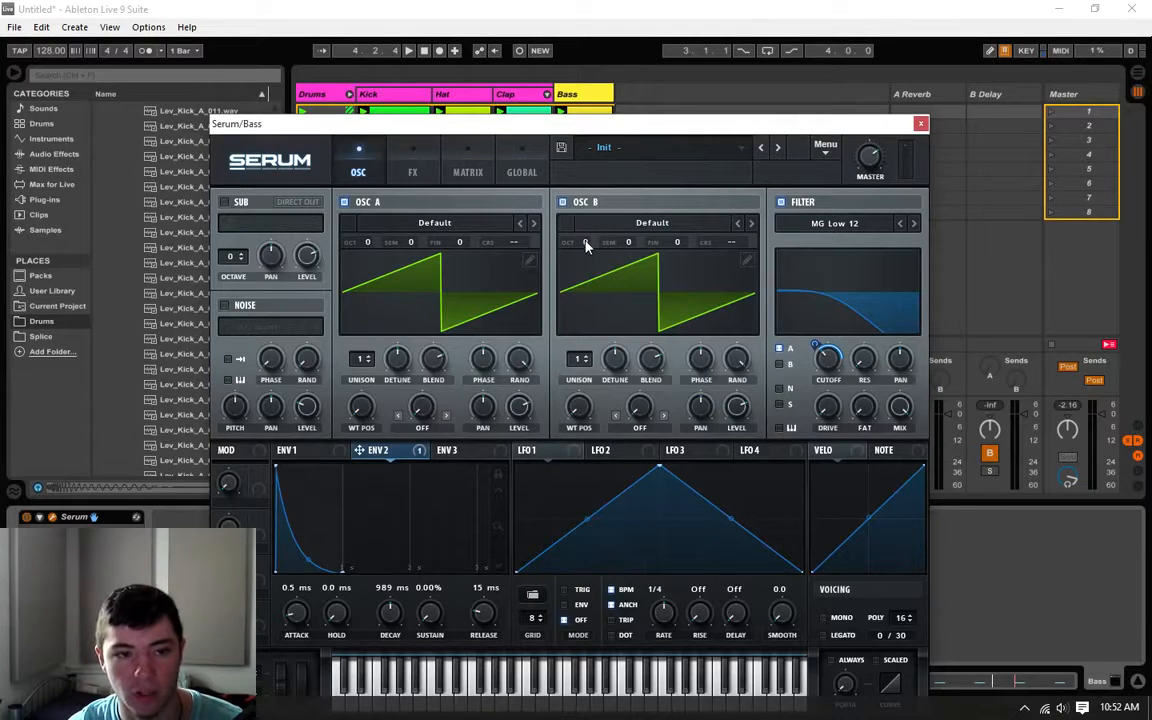
left_click_drag(578, 251, 574, 254)
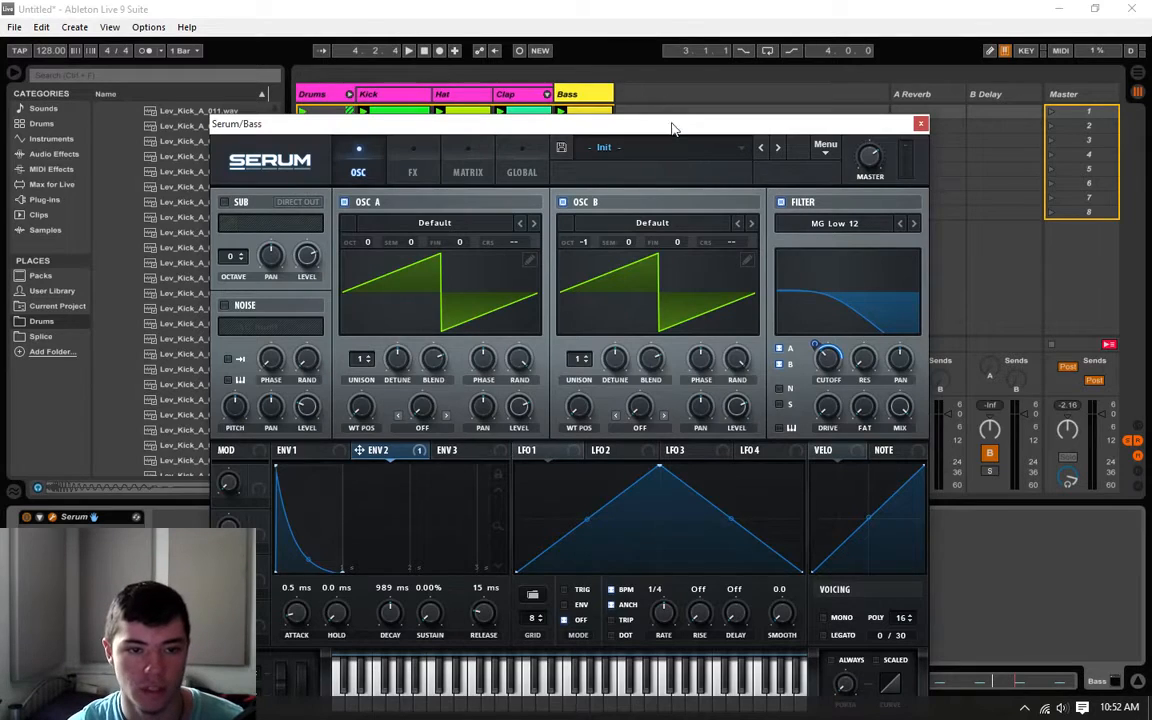
left_click_drag(672, 127, 675, 78)
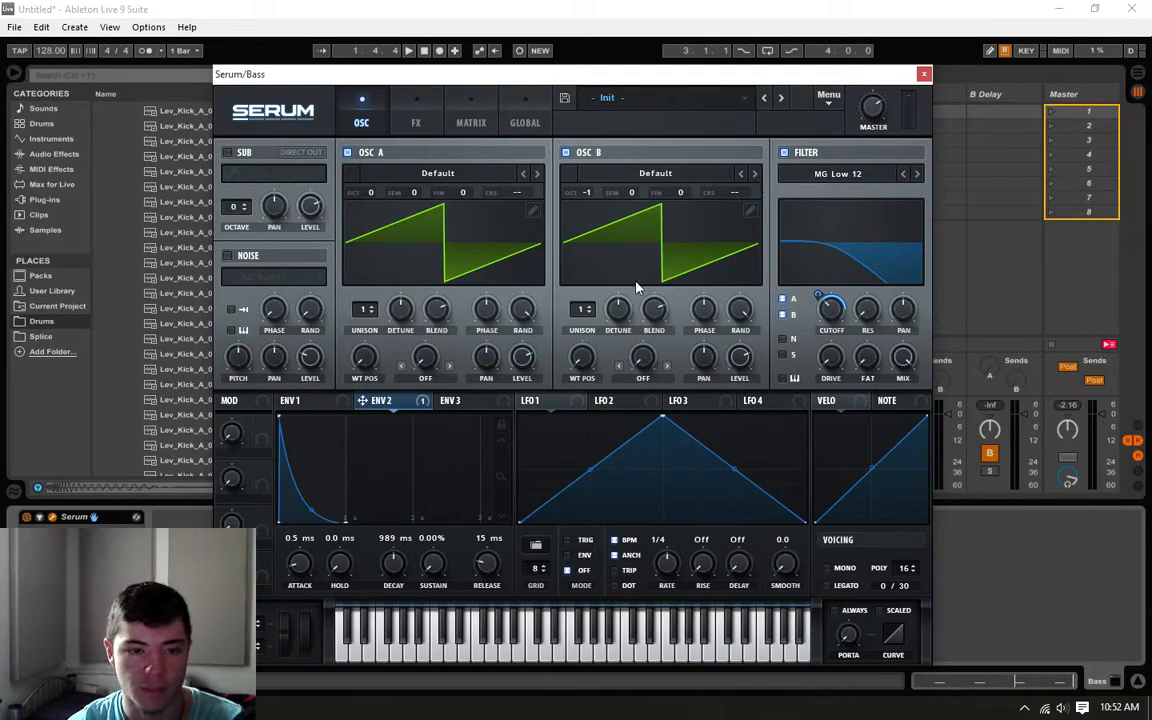
- Load the Analog wavetable Basic Shapes into oscillator B, audition the loop, and close the Serum editor
left_click(708, 176)
mouse_move(617, 190)
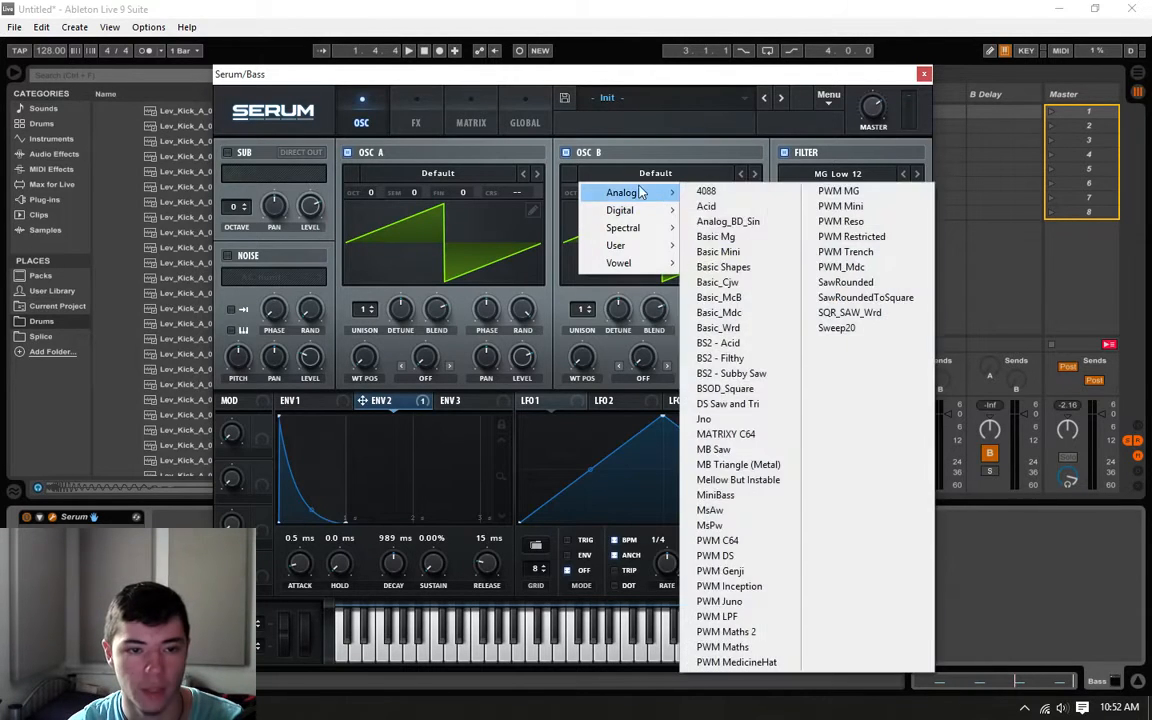
left_click(741, 268)
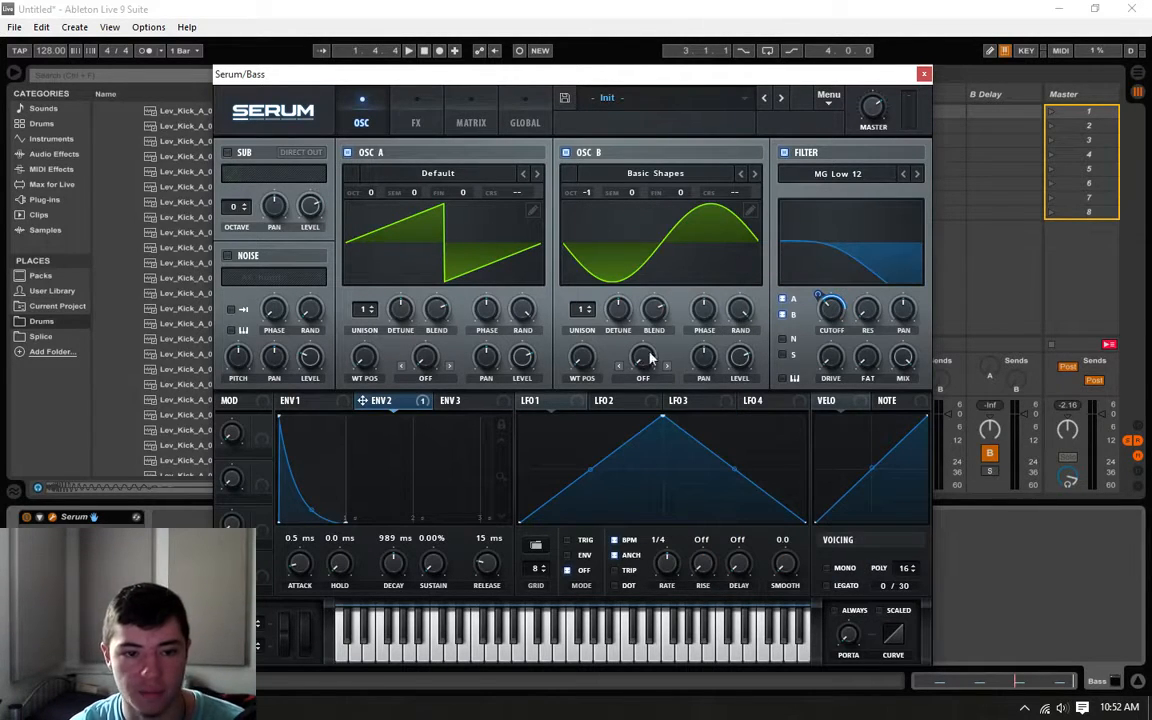
key("space")
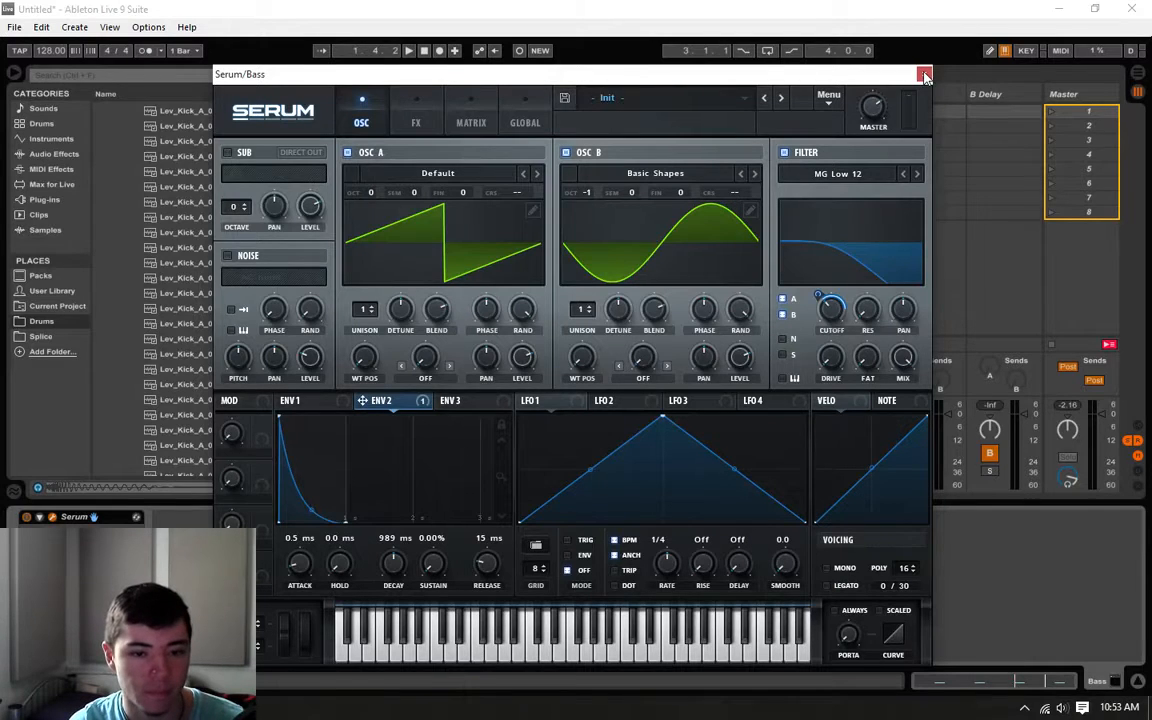
key("space")
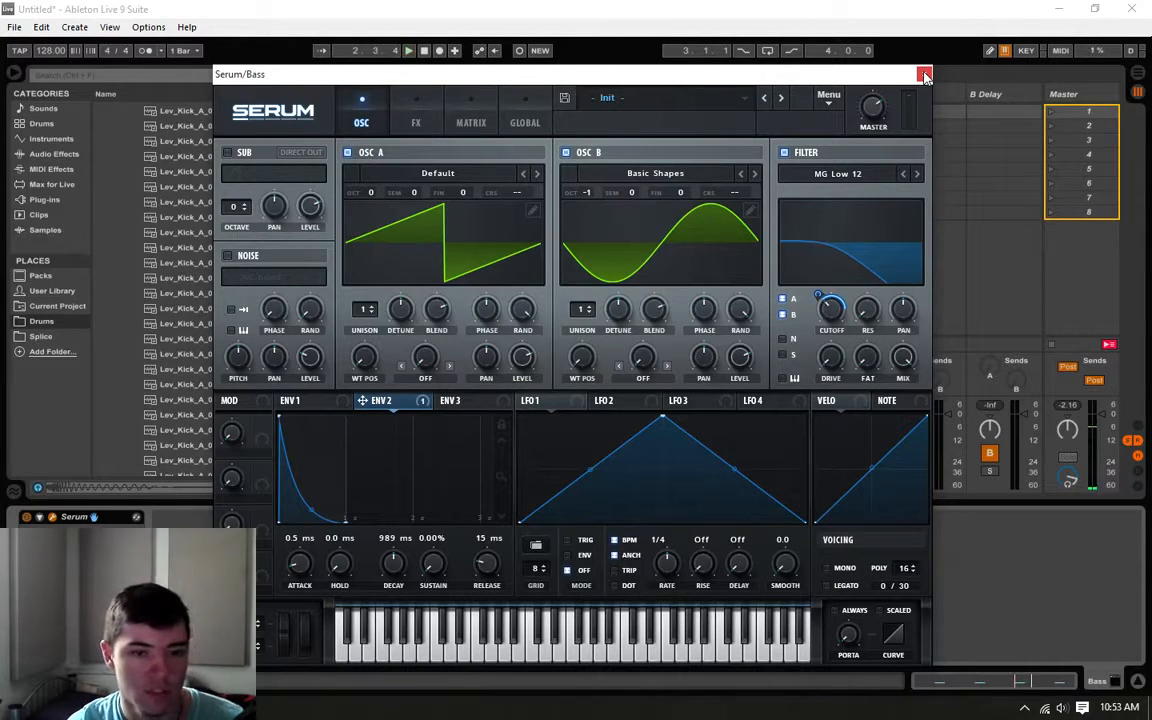
left_click(924, 75)
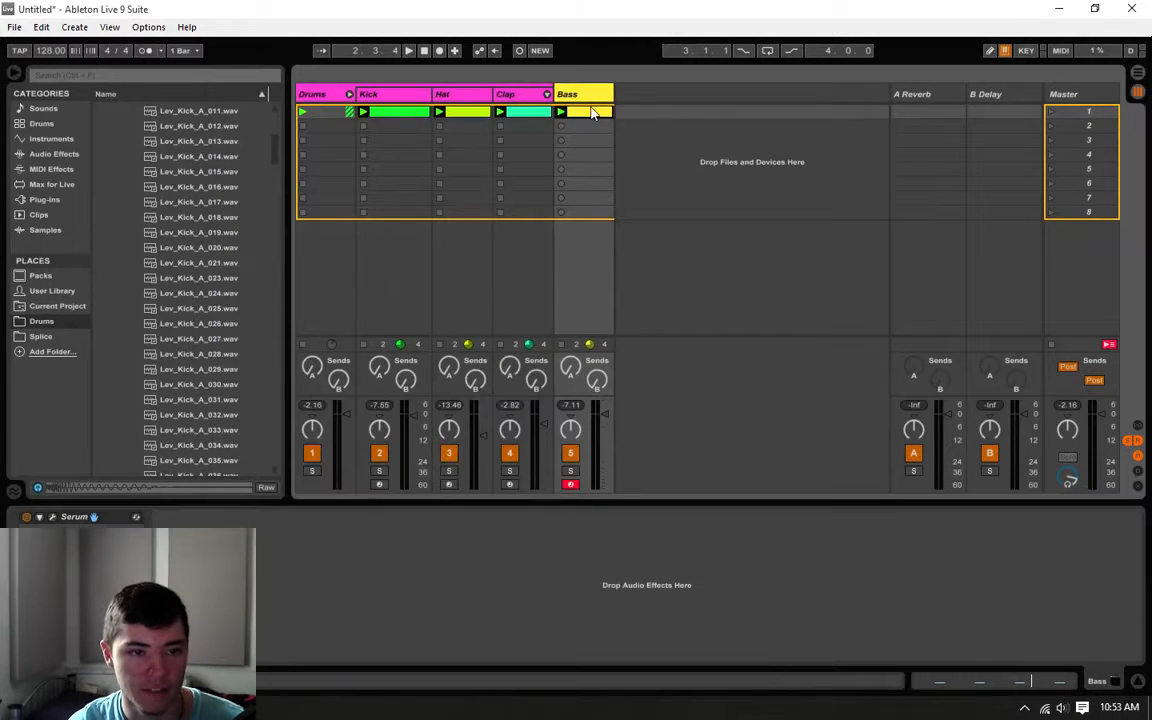
- Add an EQ Eight after Serum on the Bass track, switch off its default bands, and play the loop
left_click(46, 155)
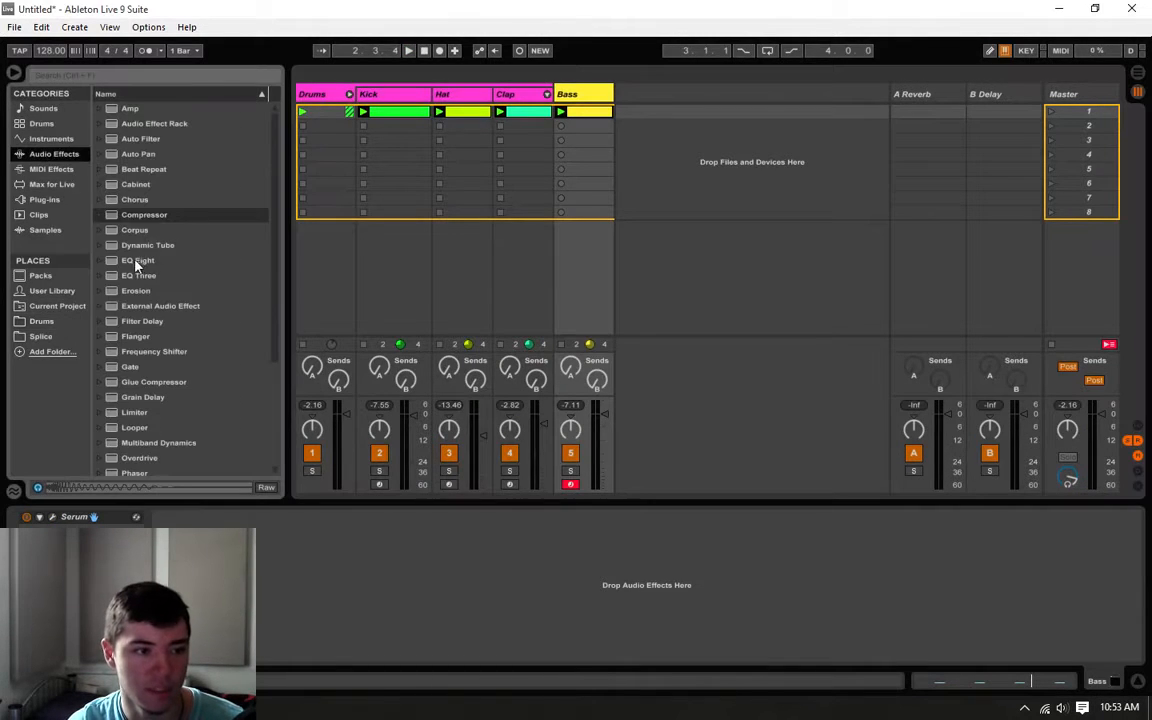
left_click_drag(137, 260, 366, 592)
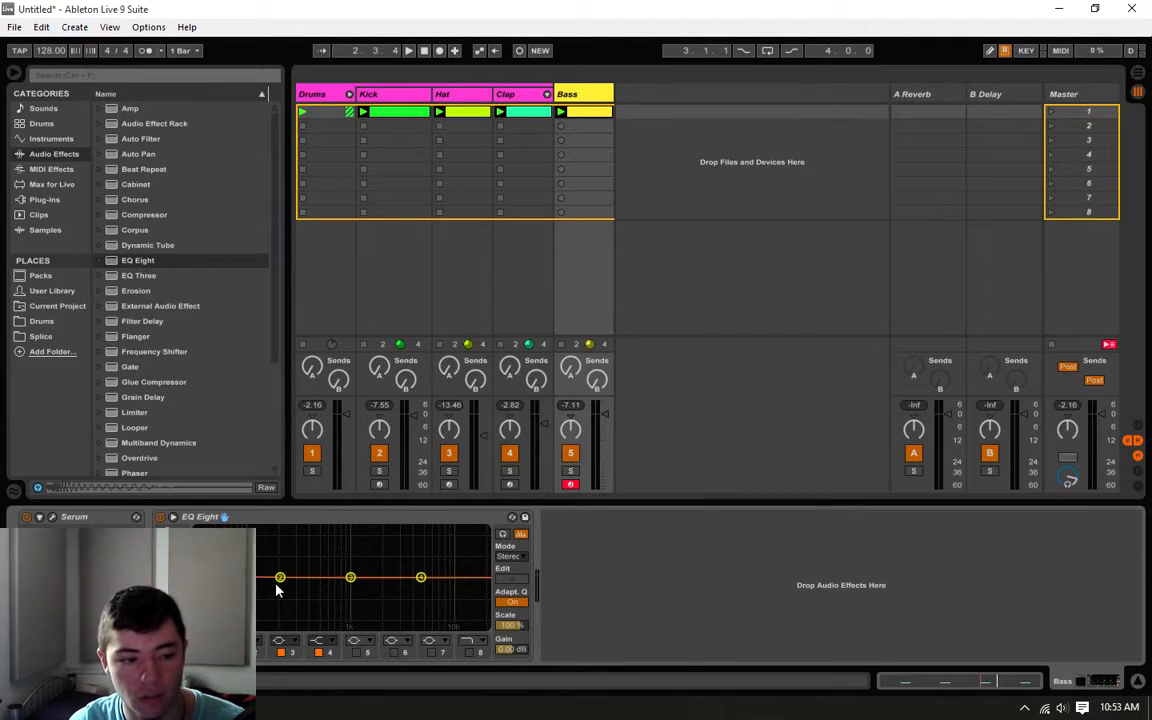
left_click(244, 653)
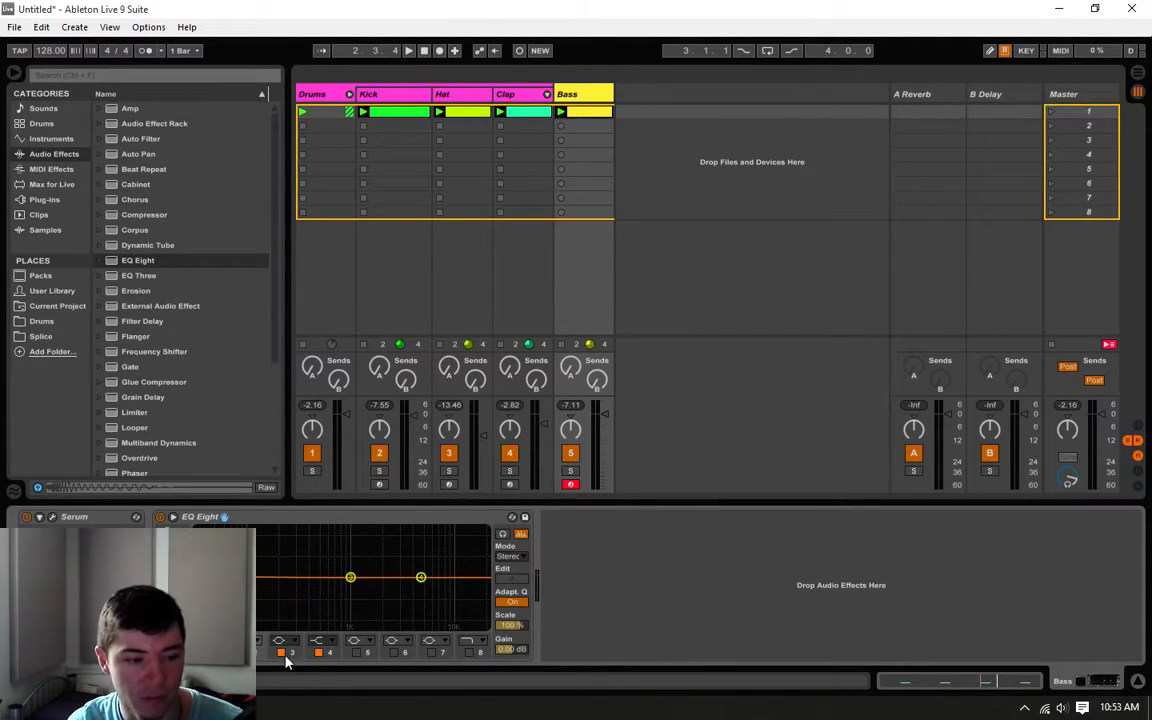
left_click(318, 652)
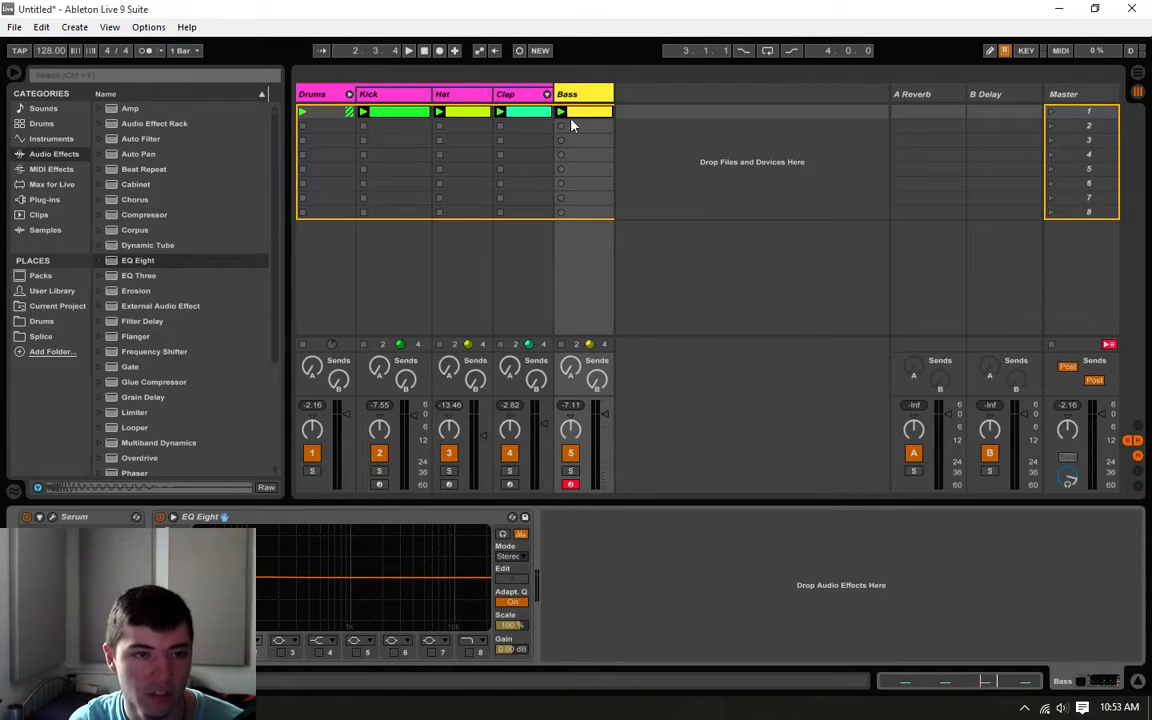
key("space")
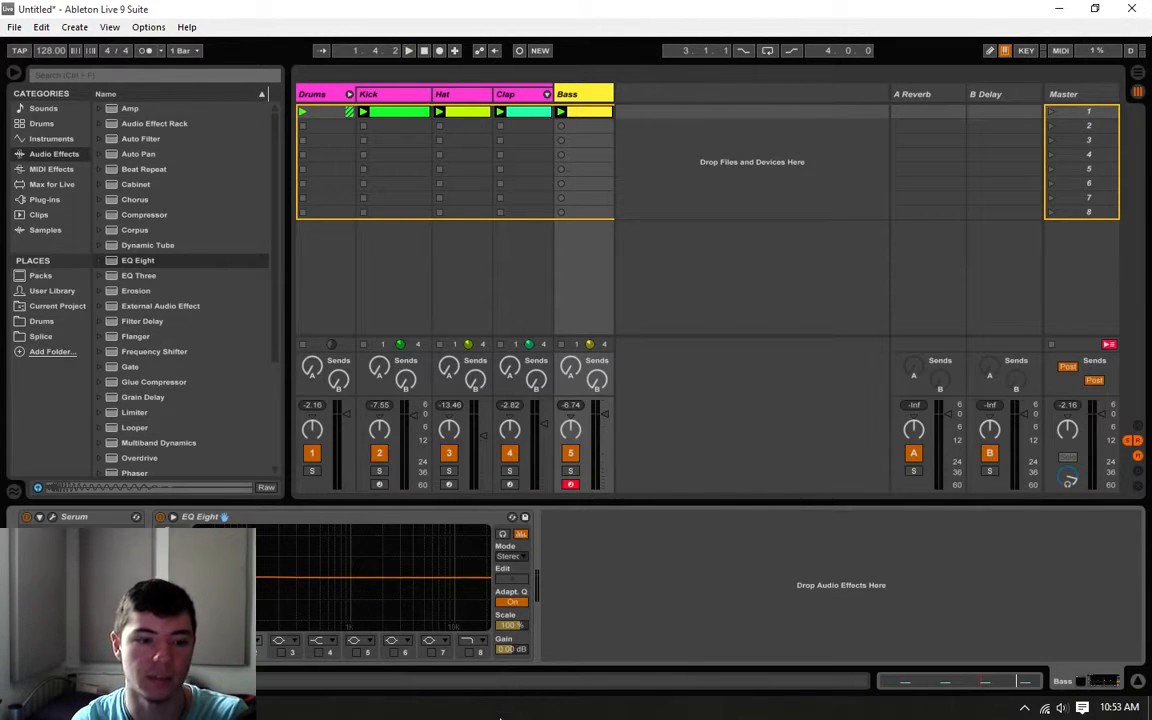
- Enable band 8 of the Bass EQ Eight as a high cut and shape it into a gentle roll-off of the highs while auditioning the loop
left_click(469, 652)
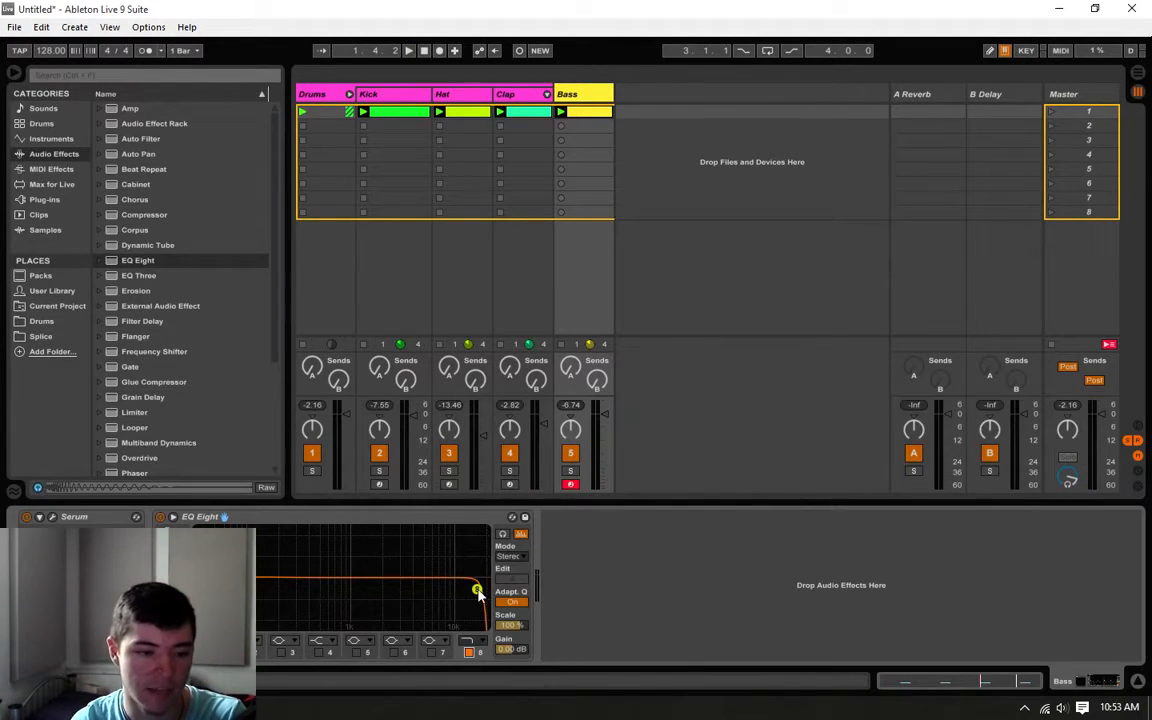
left_click(467, 640)
left_click(475, 627)
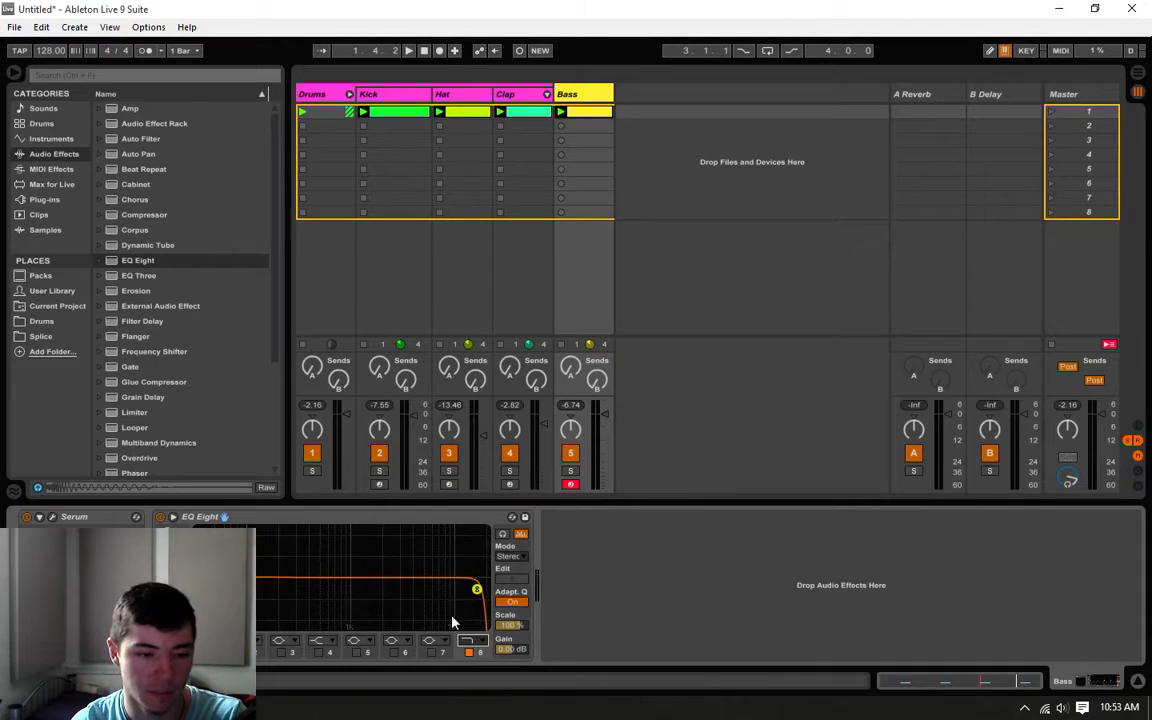
left_click_drag(477, 600, 474, 610)
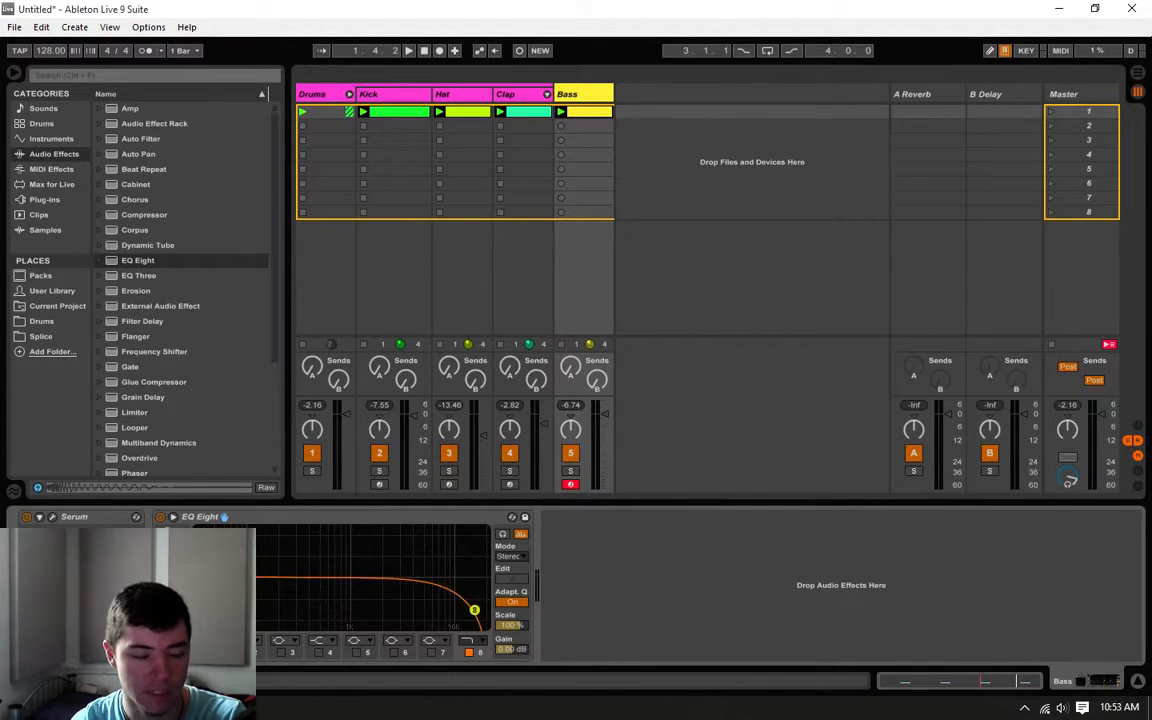
key("space")
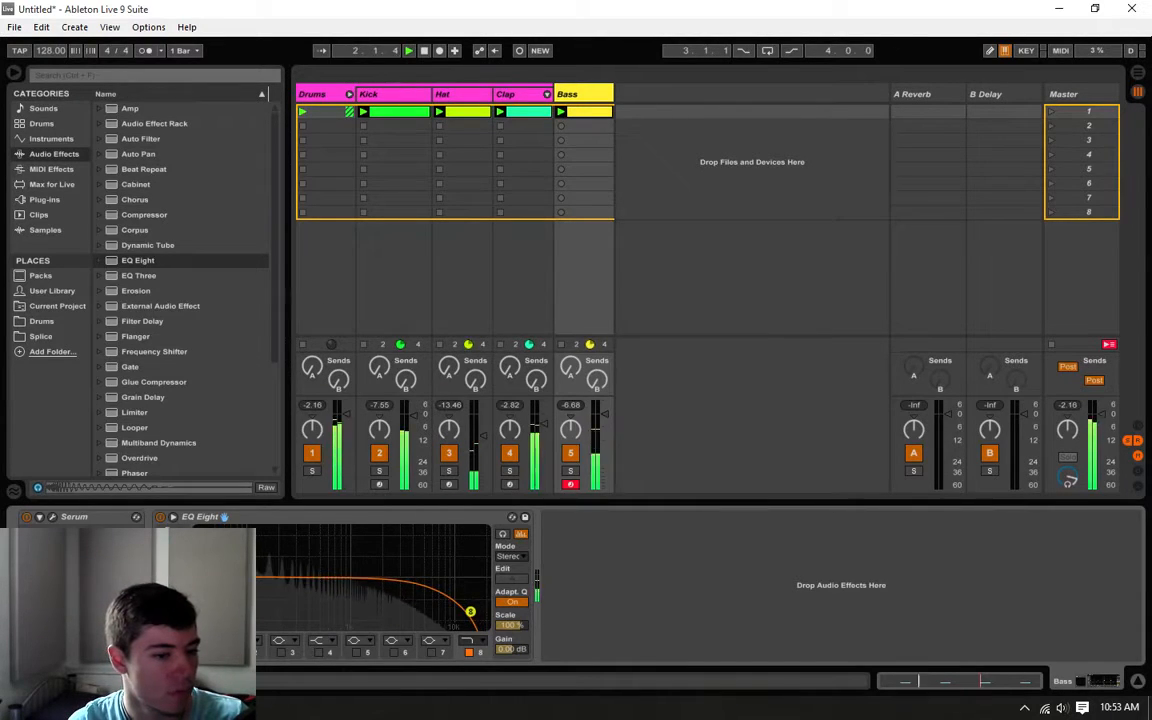
- Insert a new MIDI track after the Bass track and load the Serum plug-in onto it
left_click(468, 97)
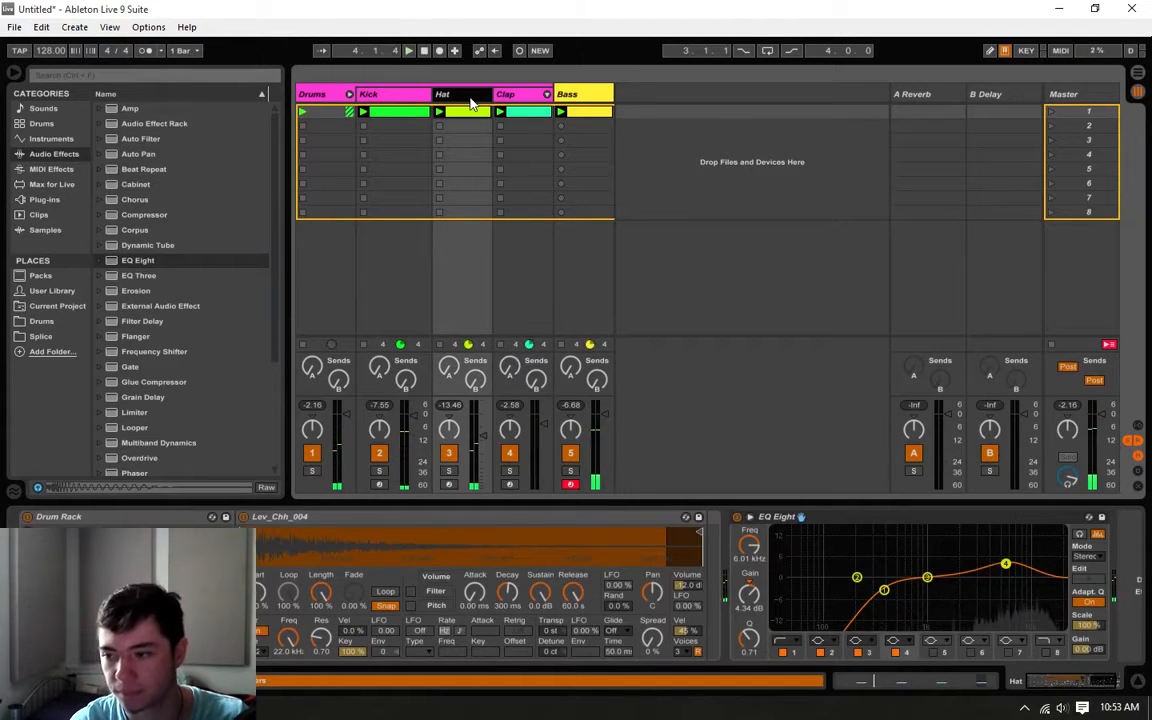
left_click(587, 100)
right_click(587, 100)
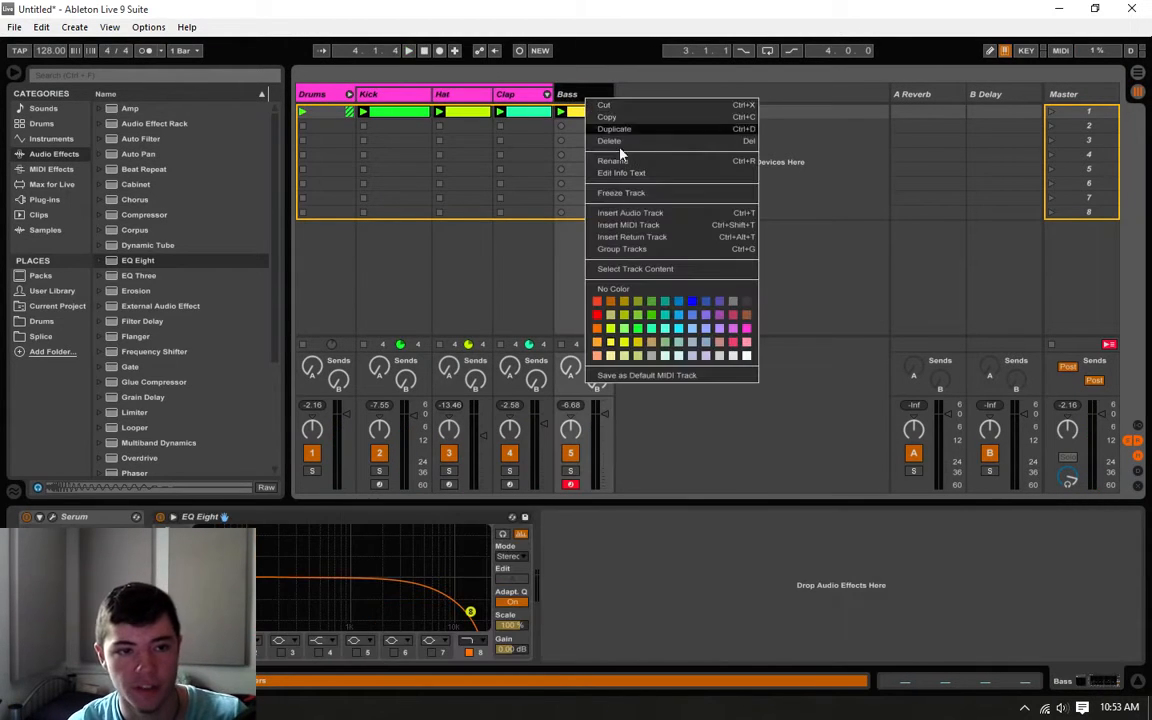
left_click(630, 223)
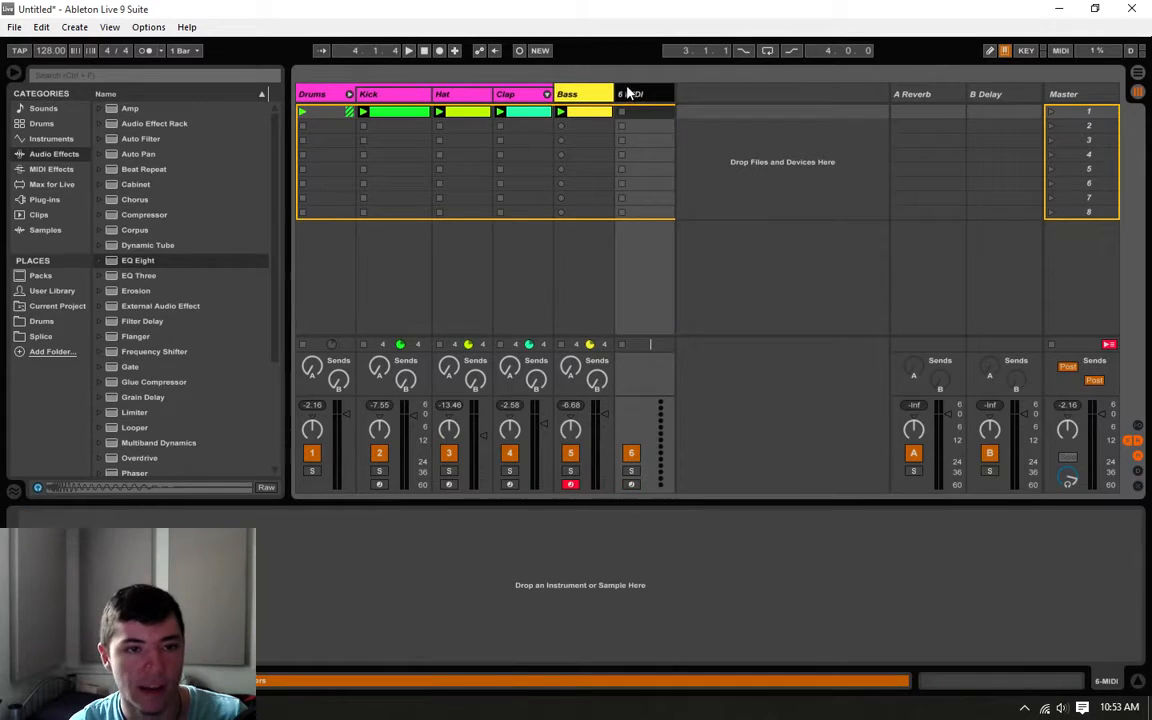
left_click(49, 183)
left_click(55, 212)
left_click(55, 203)
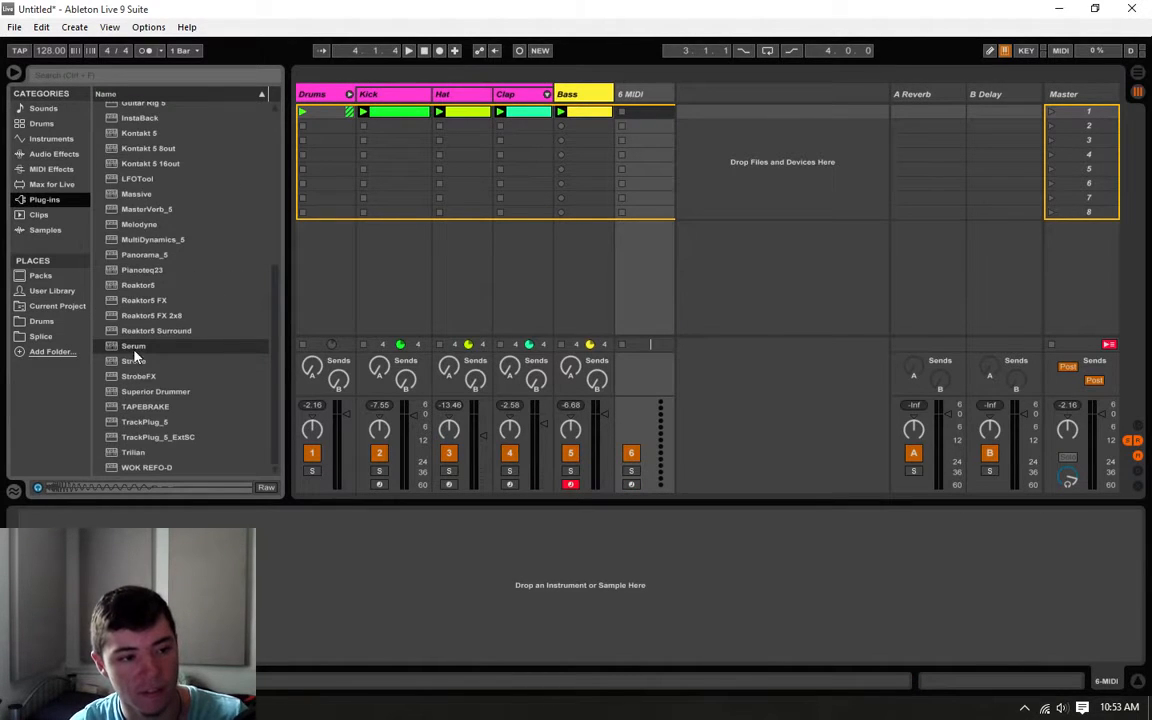
left_click_drag(134, 347, 656, 111)
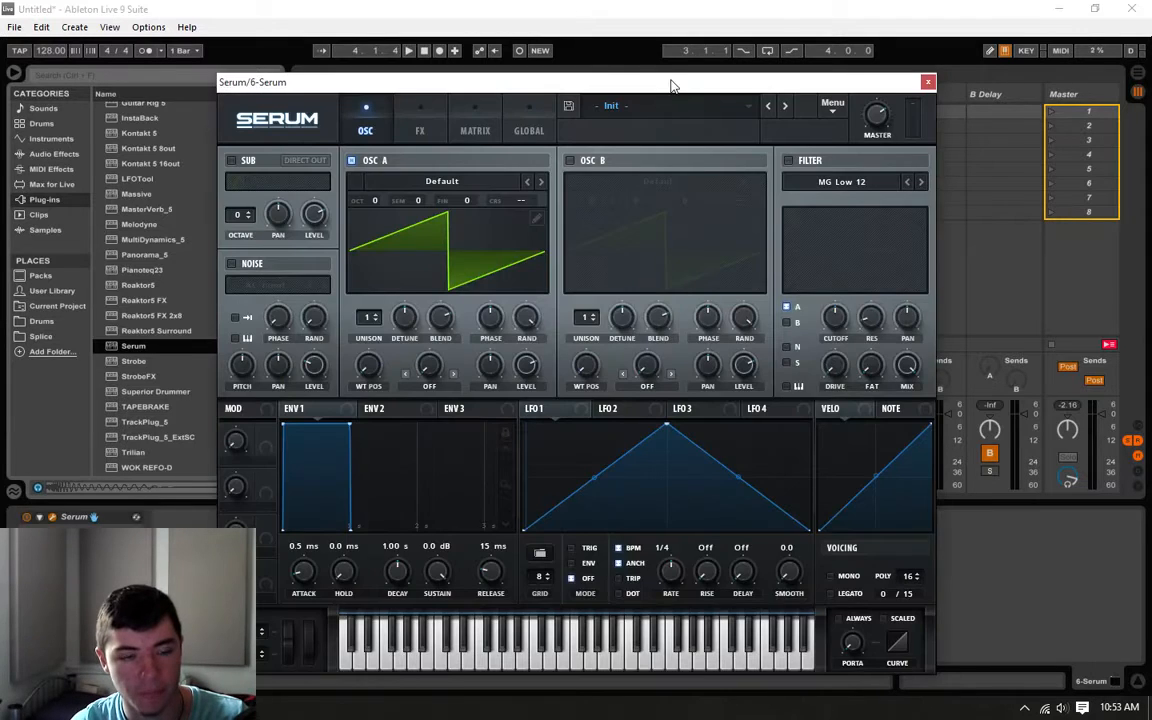
- Close the Serum plug-in window and copy the Bass clip into the first slot of the Serum track
left_click_drag(674, 85, 675, 50)
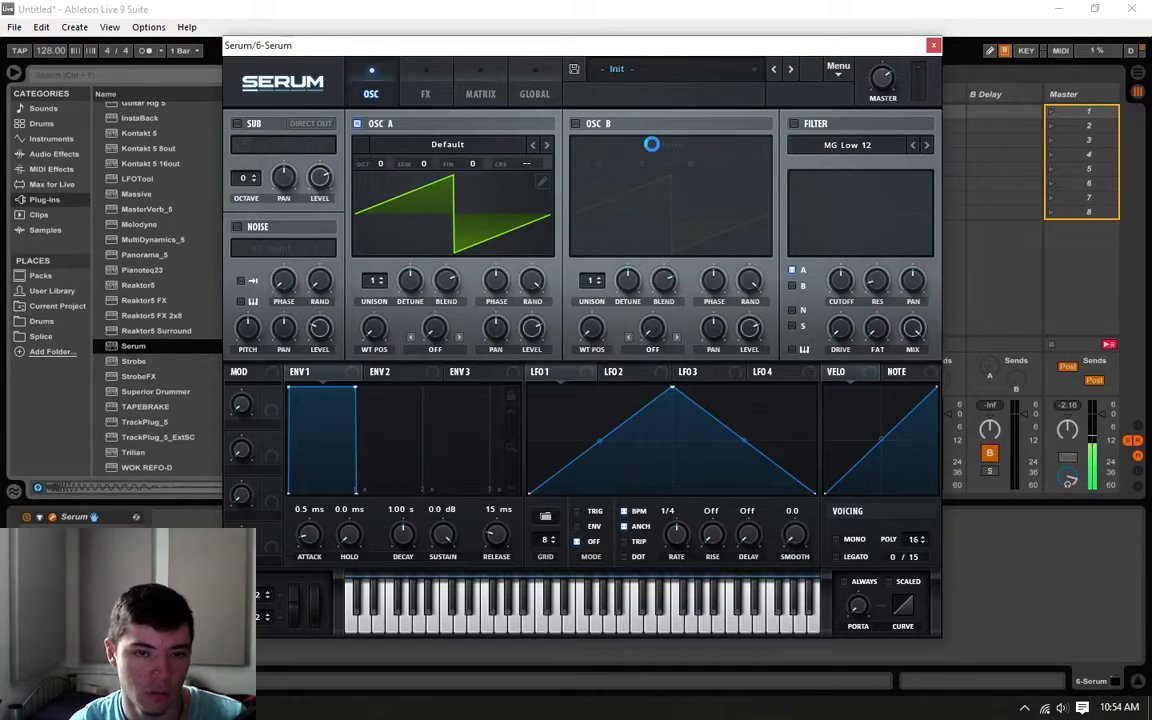
left_click(933, 45)
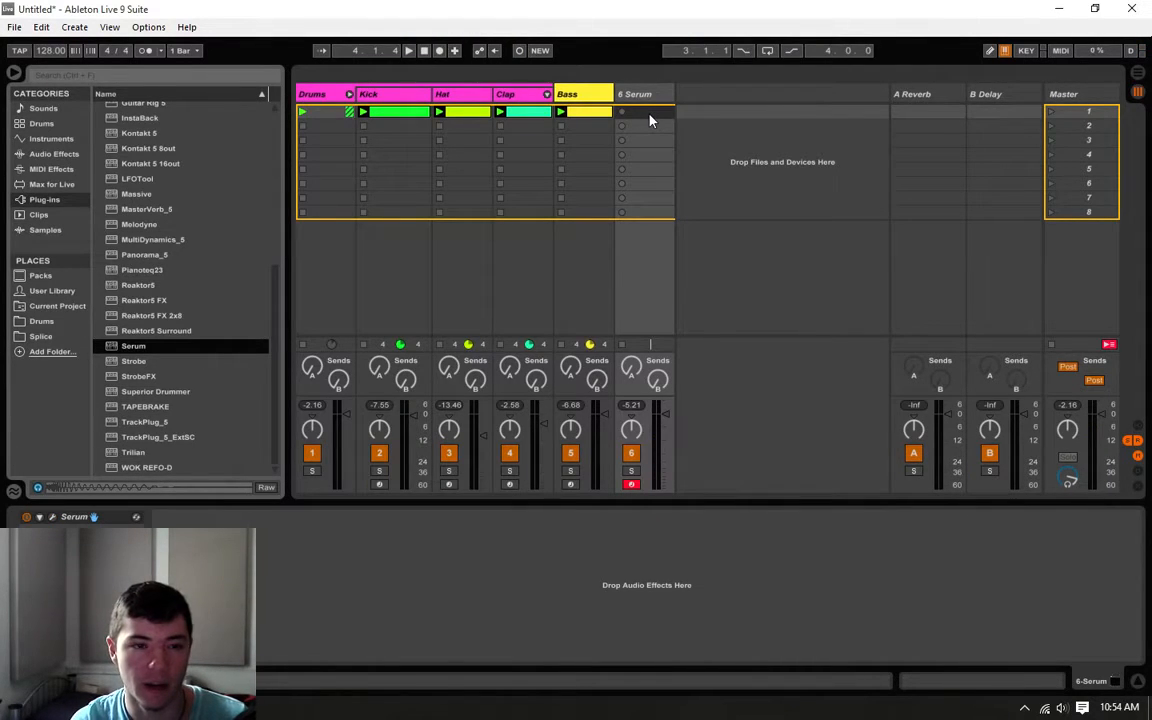
right_click(594, 116)
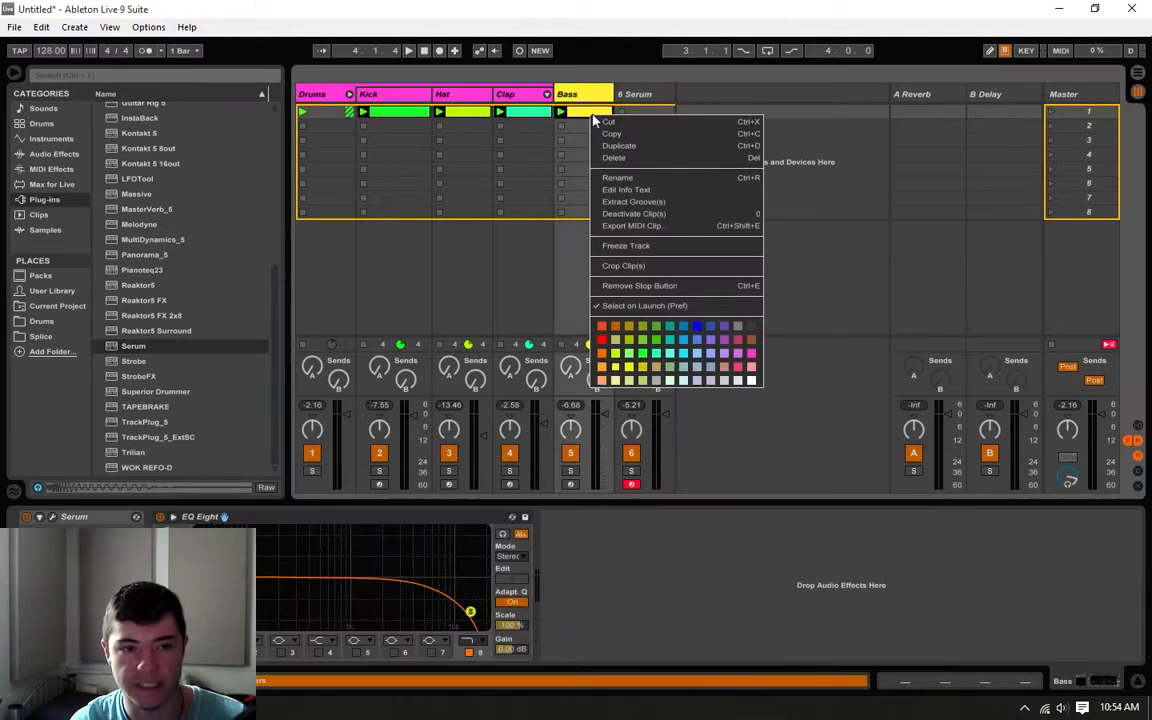
left_click(648, 132)
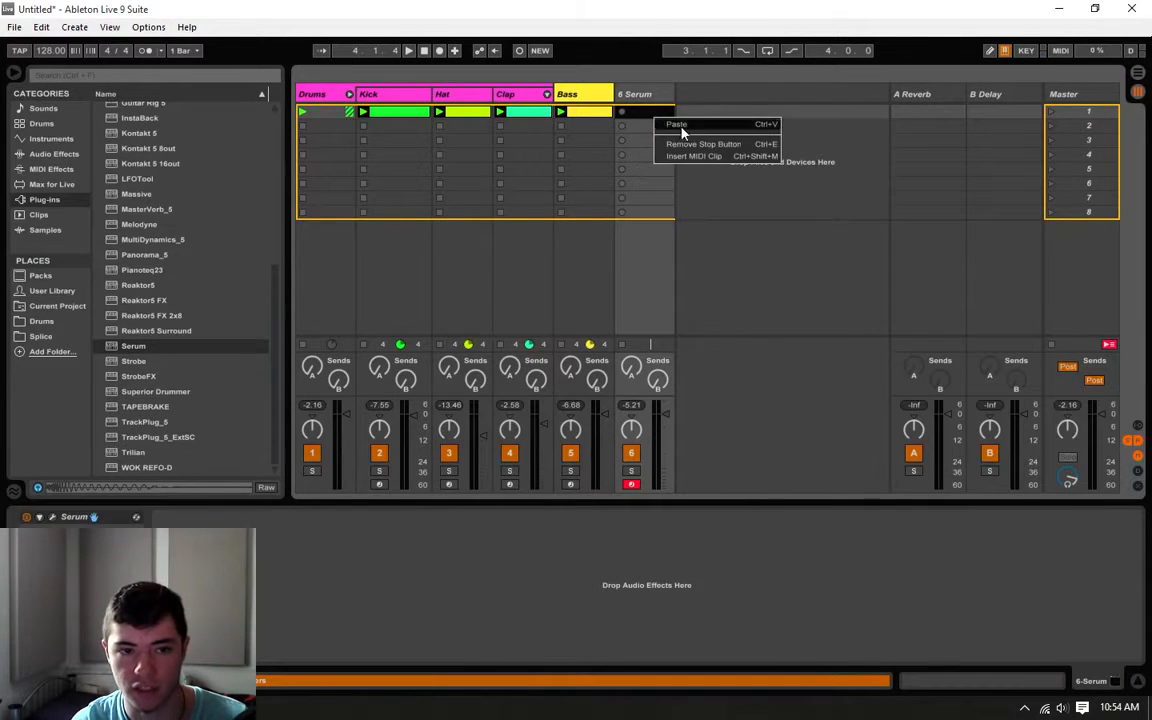
left_click(672, 124)
- Open the Serum track's pasted clip and transpose all its notes up one octave
left_click(664, 116)
left_click_drag(1058, 535, 262, 617)
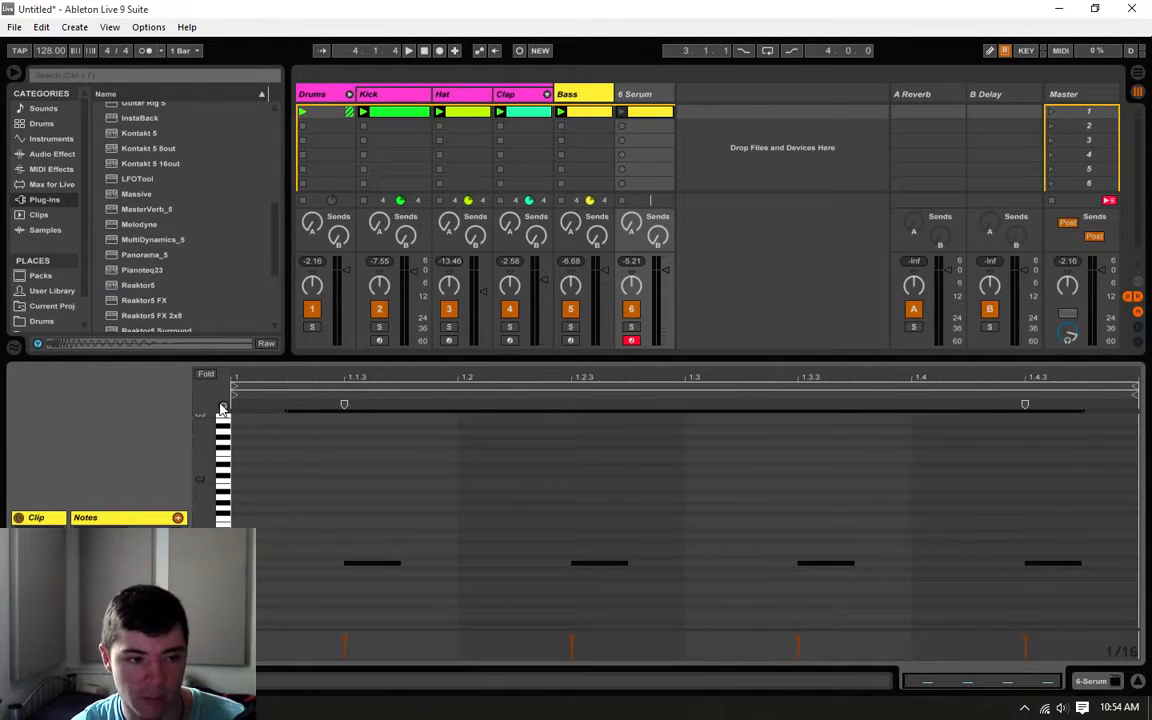
key("shift+Up")
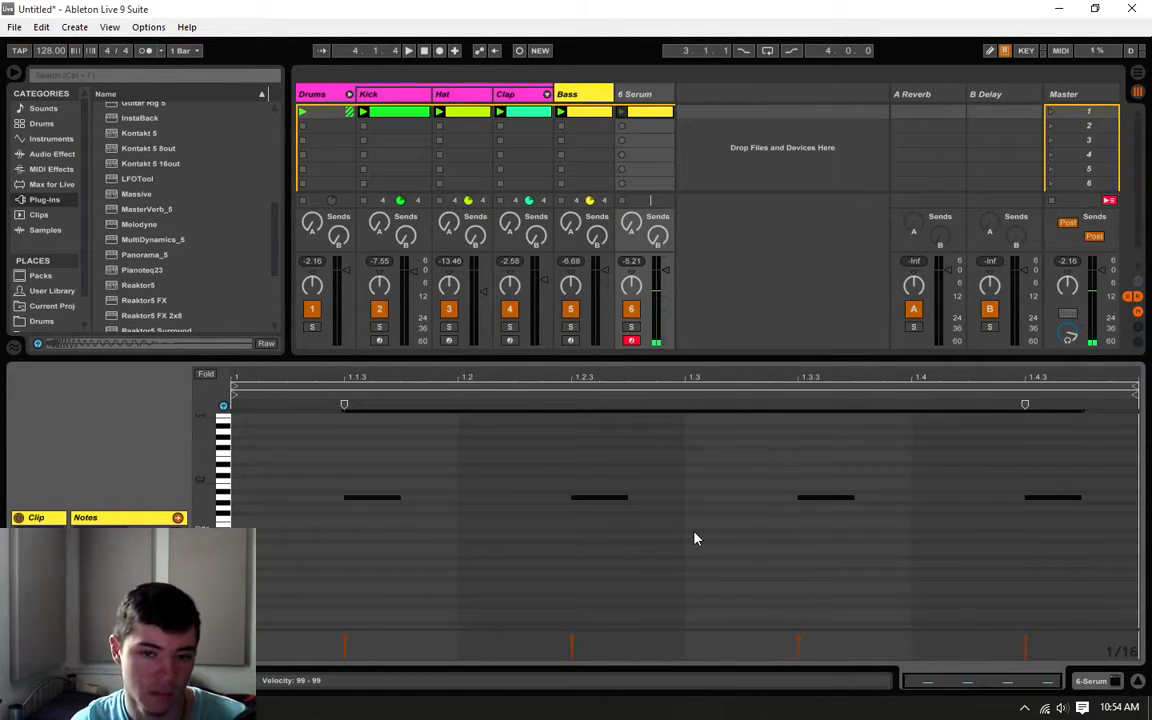
scroll(334, 488, "up", 2)
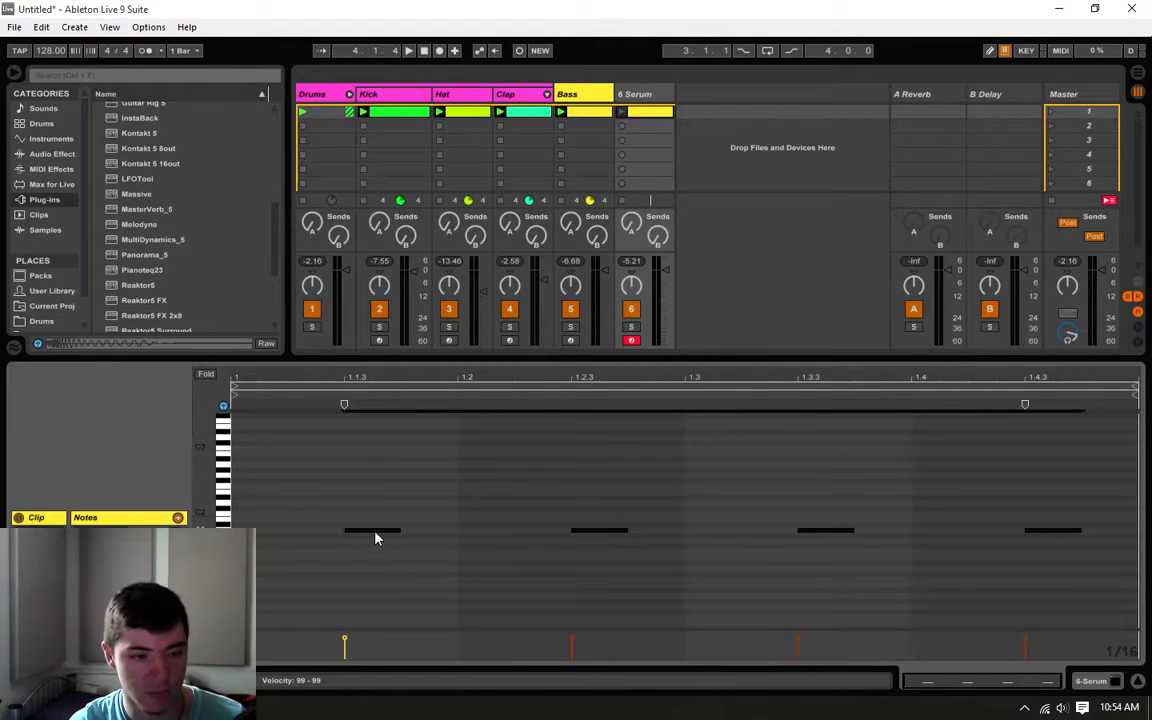
- Copy the four notes up to E2 and launch the Serum clip with the other tracks playing
left_click_drag(379, 535, 377, 500)
key("space")
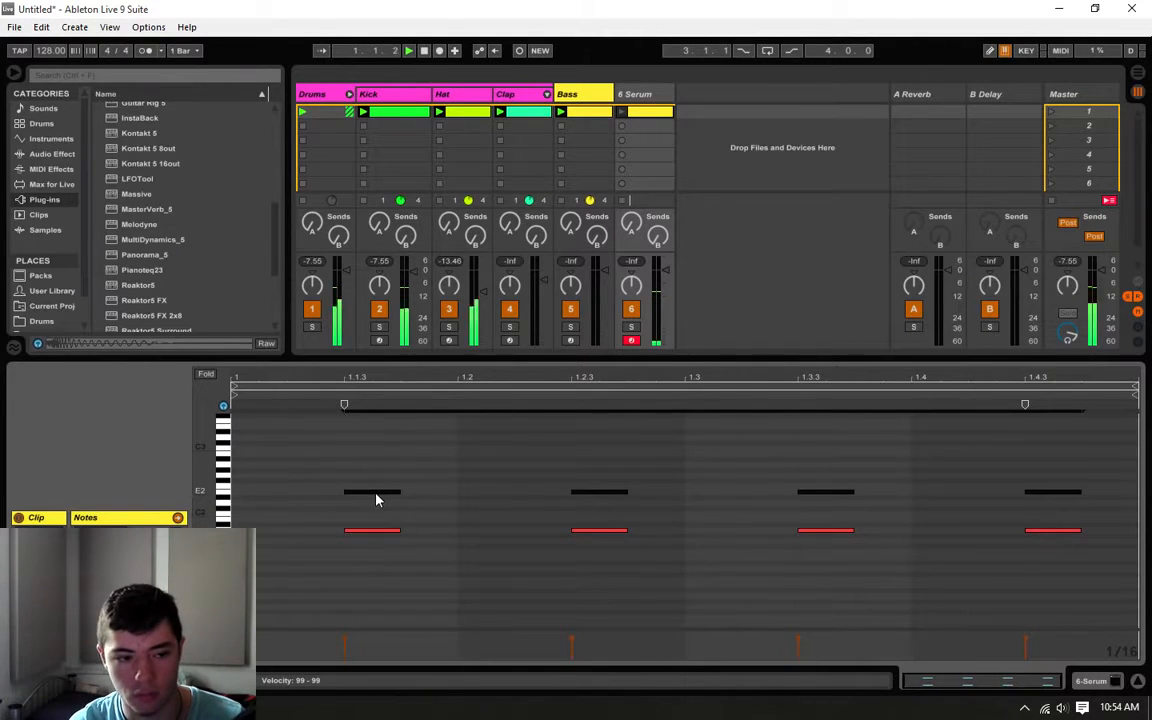
left_click(622, 112)
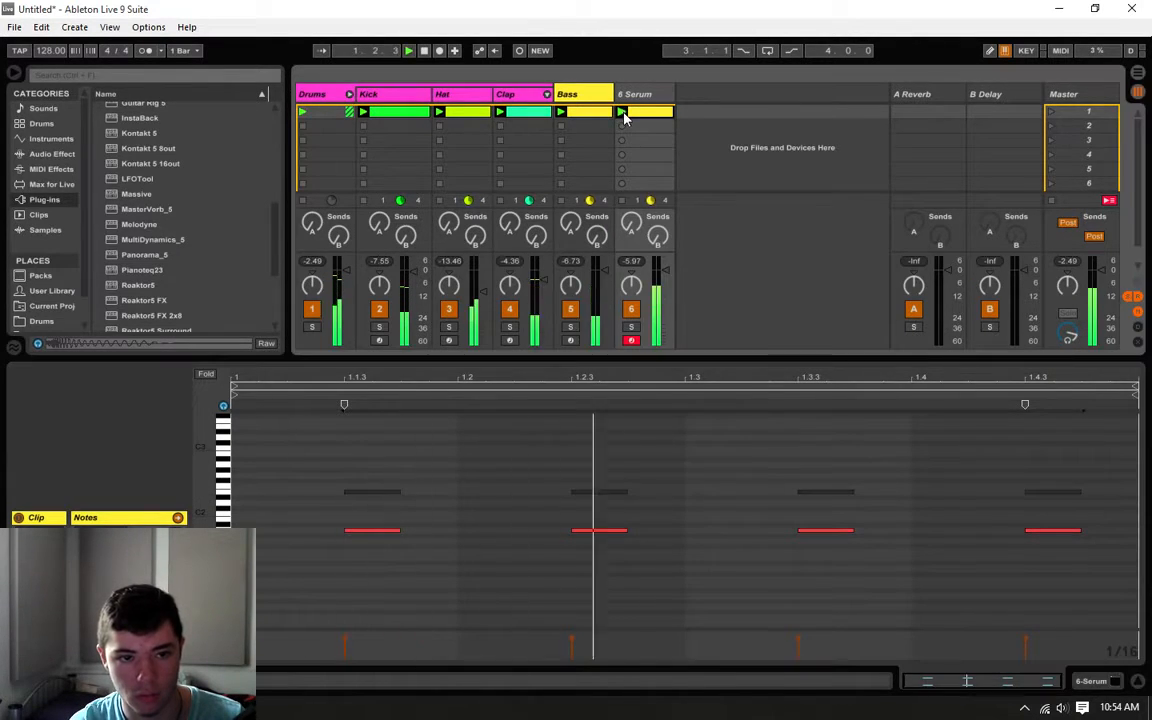
- Complete the four chords by adding copies of the notes at A2 and C3, and stop playback
left_click_drag(1100, 465, 311, 495)
left_click_drag(365, 492, 363, 475)
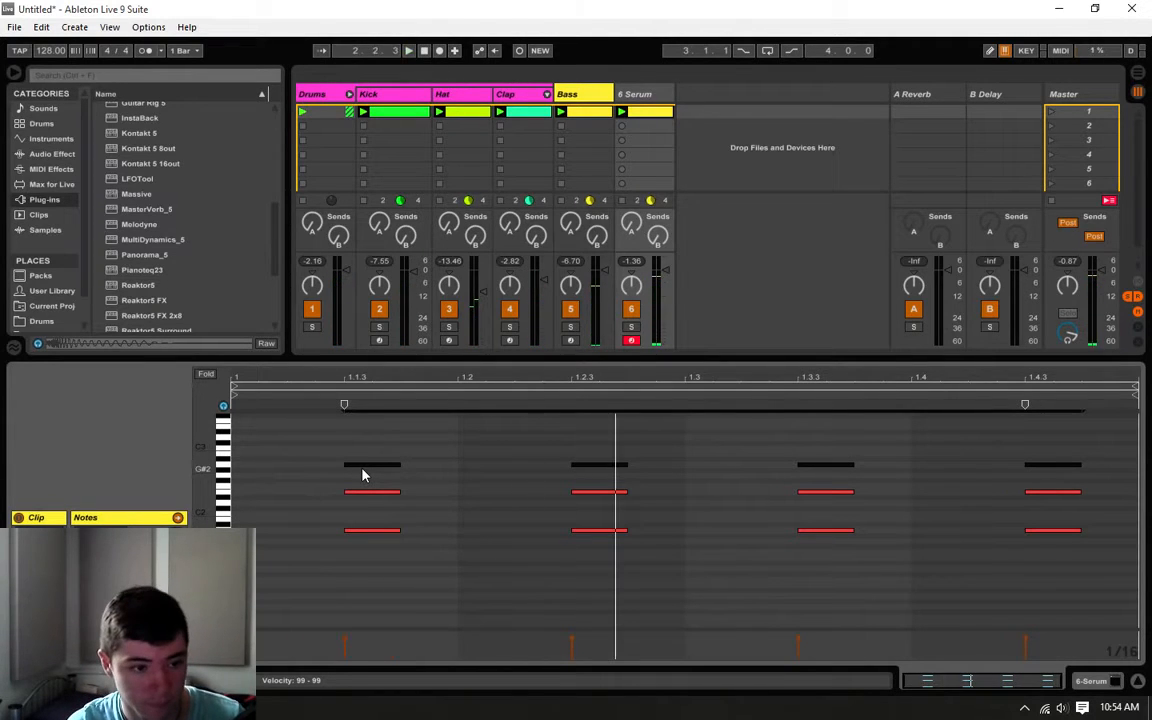
left_click_drag(342, 432, 1041, 451)
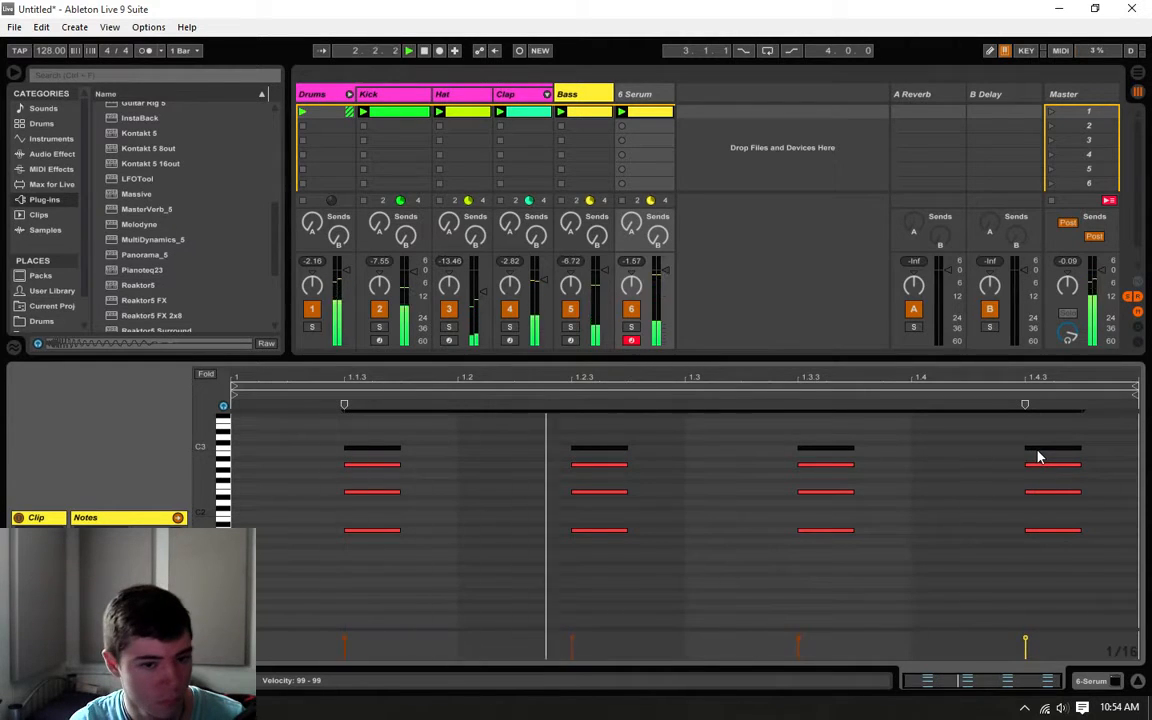
scroll(1036, 458, "up", 2)
left_click(968, 517)
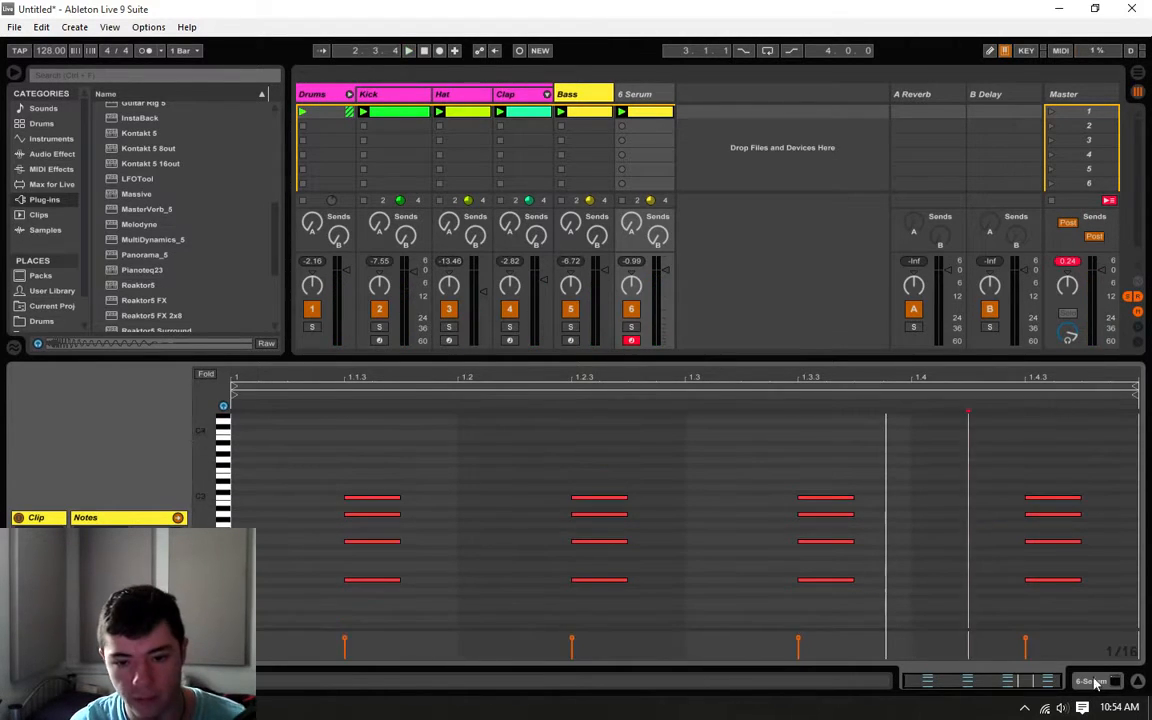
left_click(911, 498)
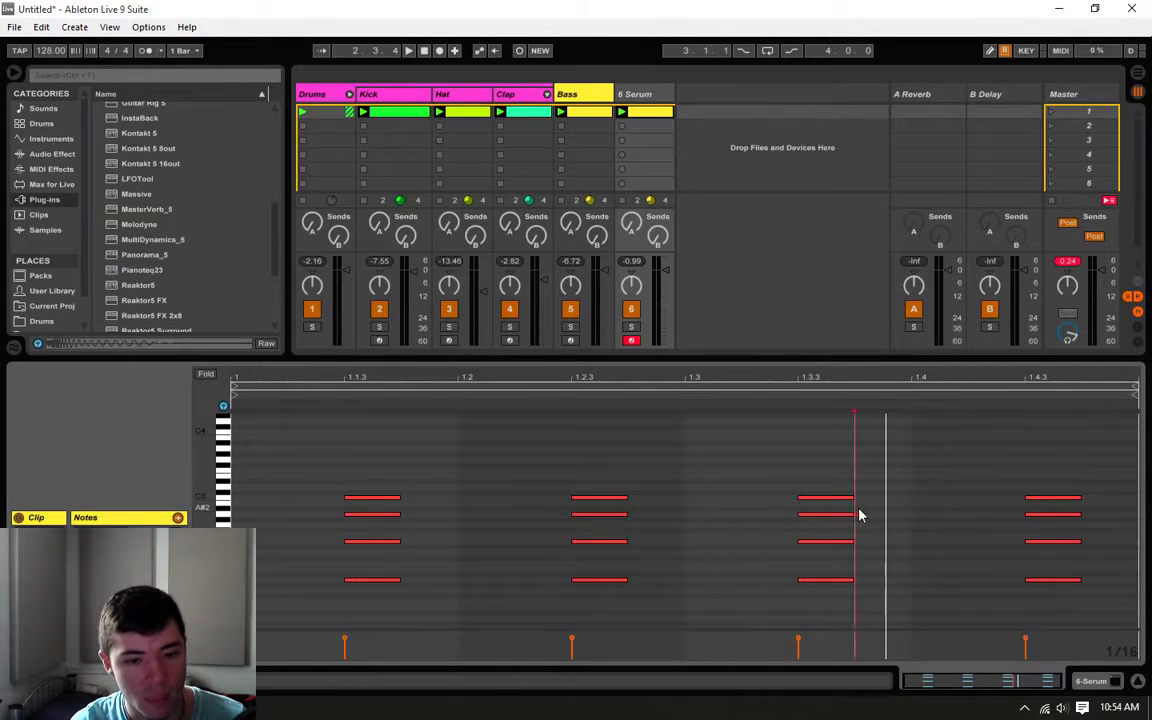
- Add an EQ Eight to the Serum track and roll off the low end with a low-cut on band 1
left_click(57, 169)
left_click(52, 155)
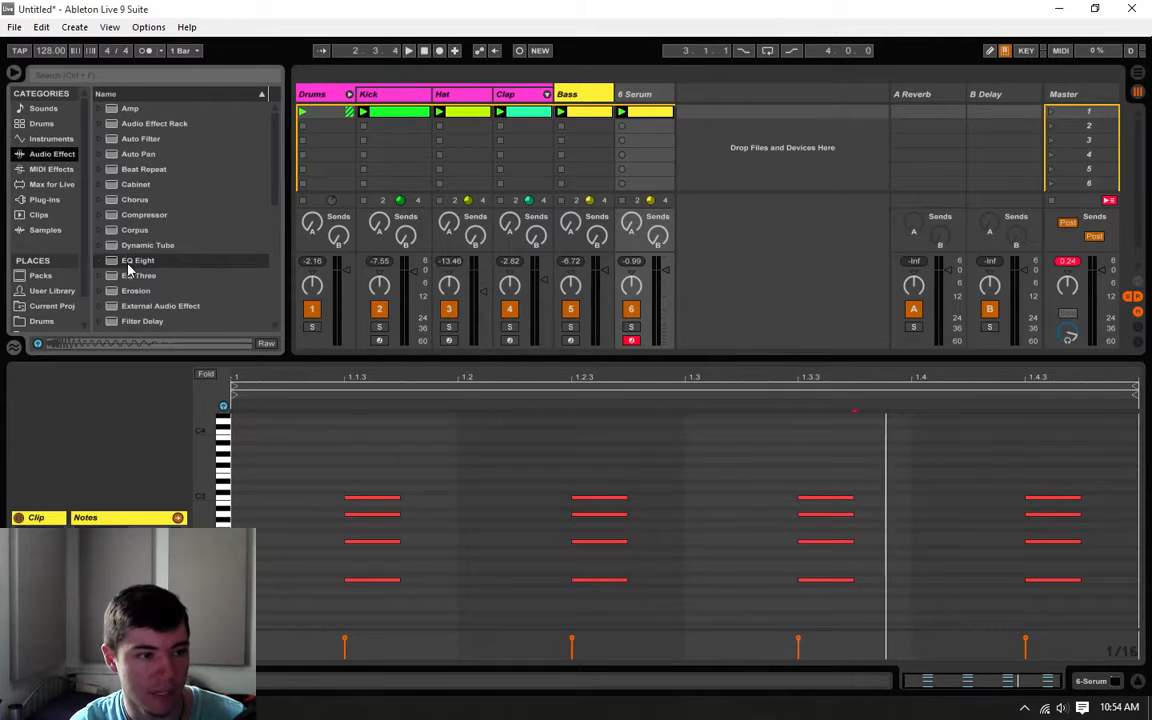
left_click(128, 262)
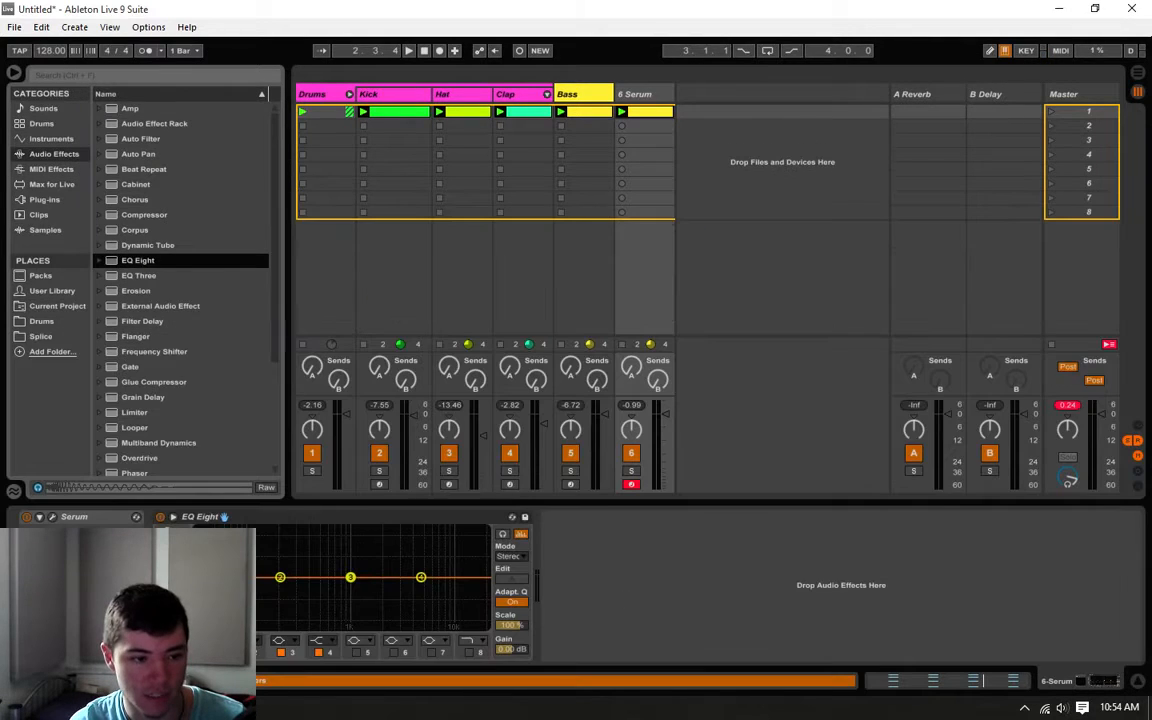
left_click(205, 640)
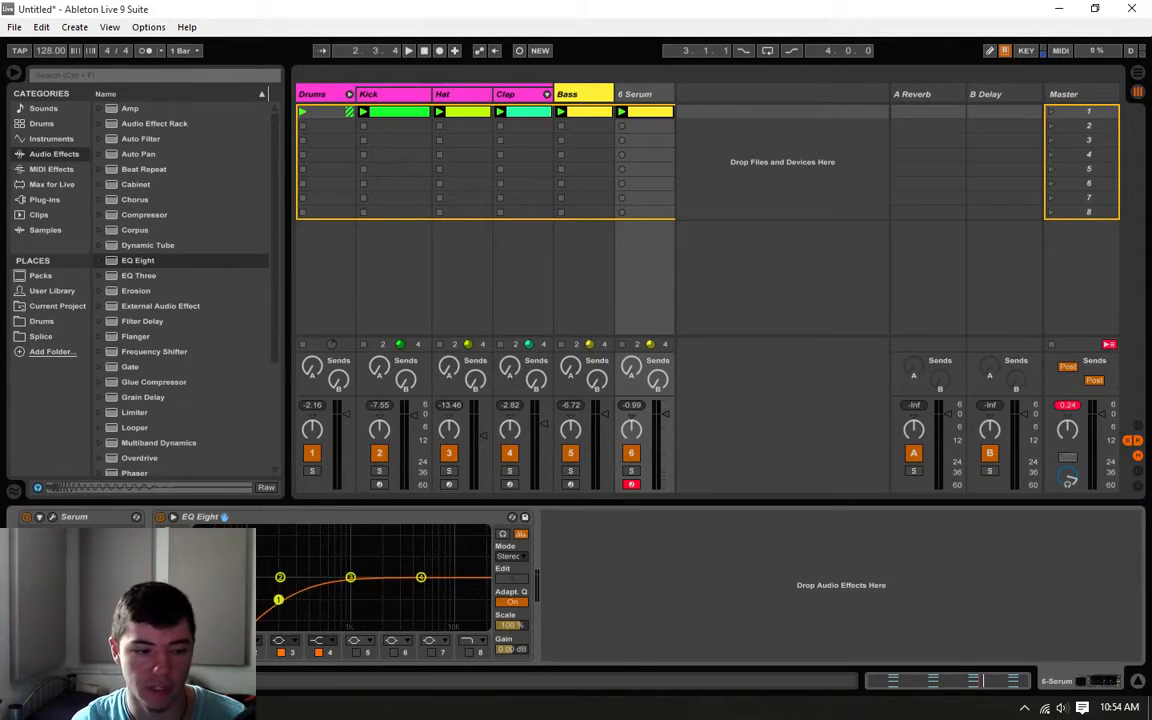
- Check the Bass track's EQ, and slightly boost band 3 near 1 kHz on the Serum track's EQ Eight during playback
left_click(567, 93)
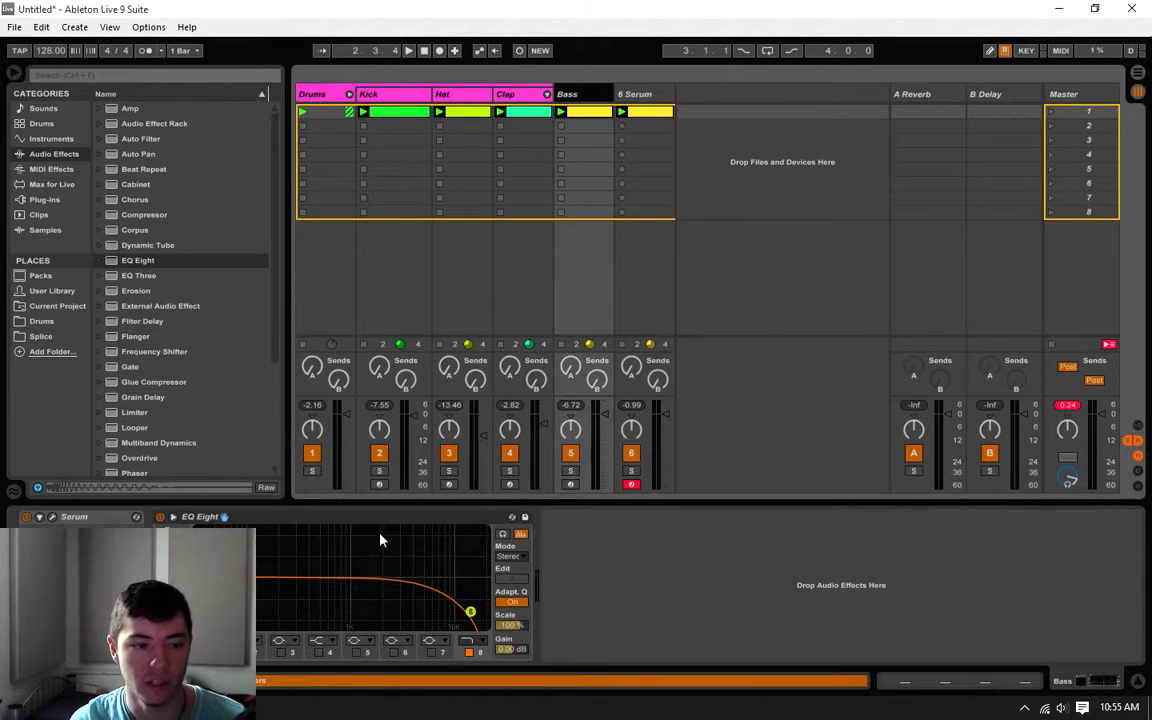
left_click(646, 103)
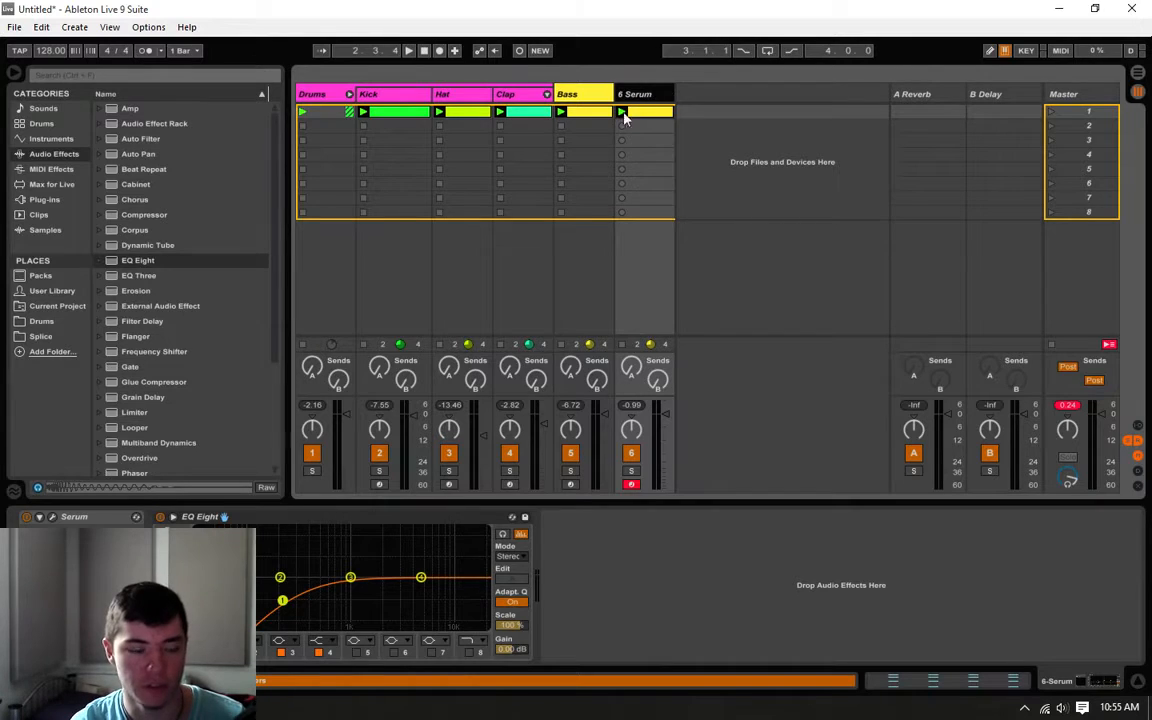
key("space")
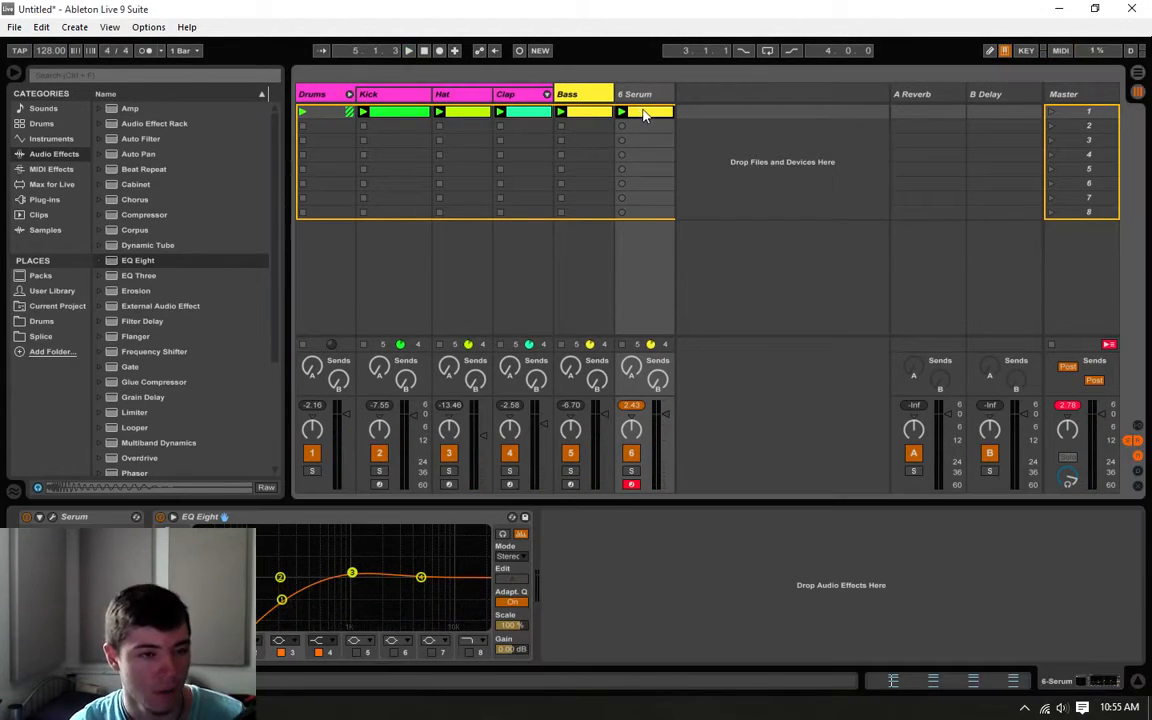
- Open the Serum clip's notes and extend the clip's loop length to four bars
double_click(659, 117)
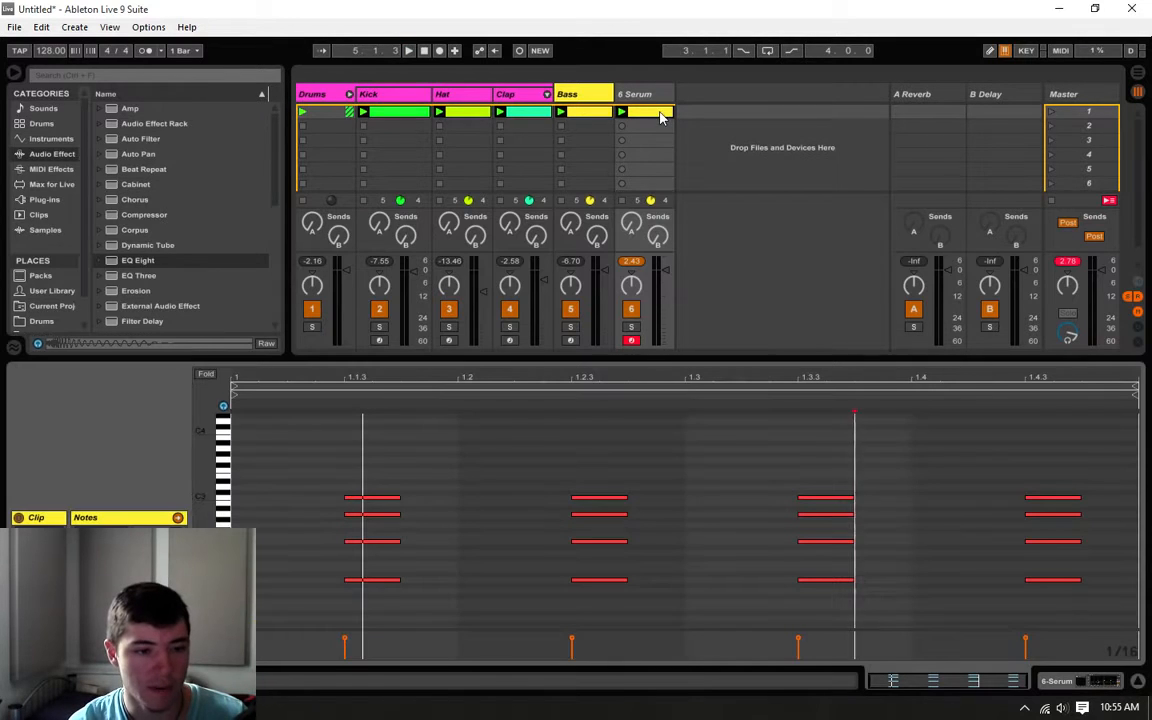
left_click(436, 484)
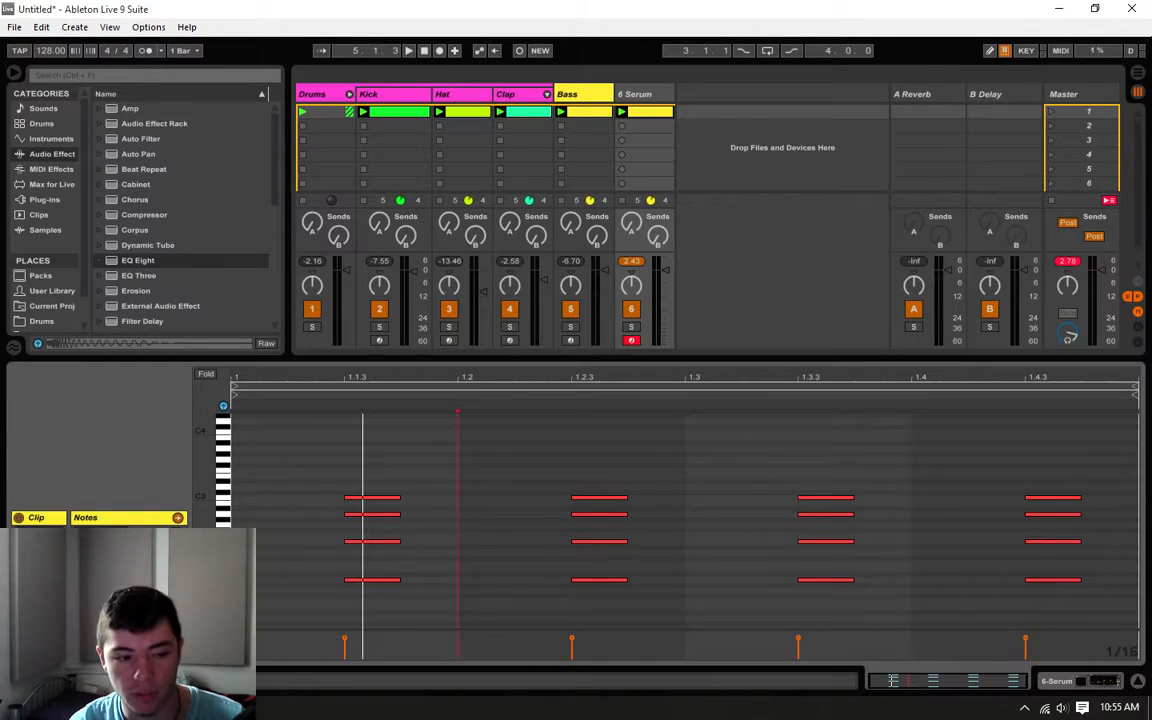
key("minus")
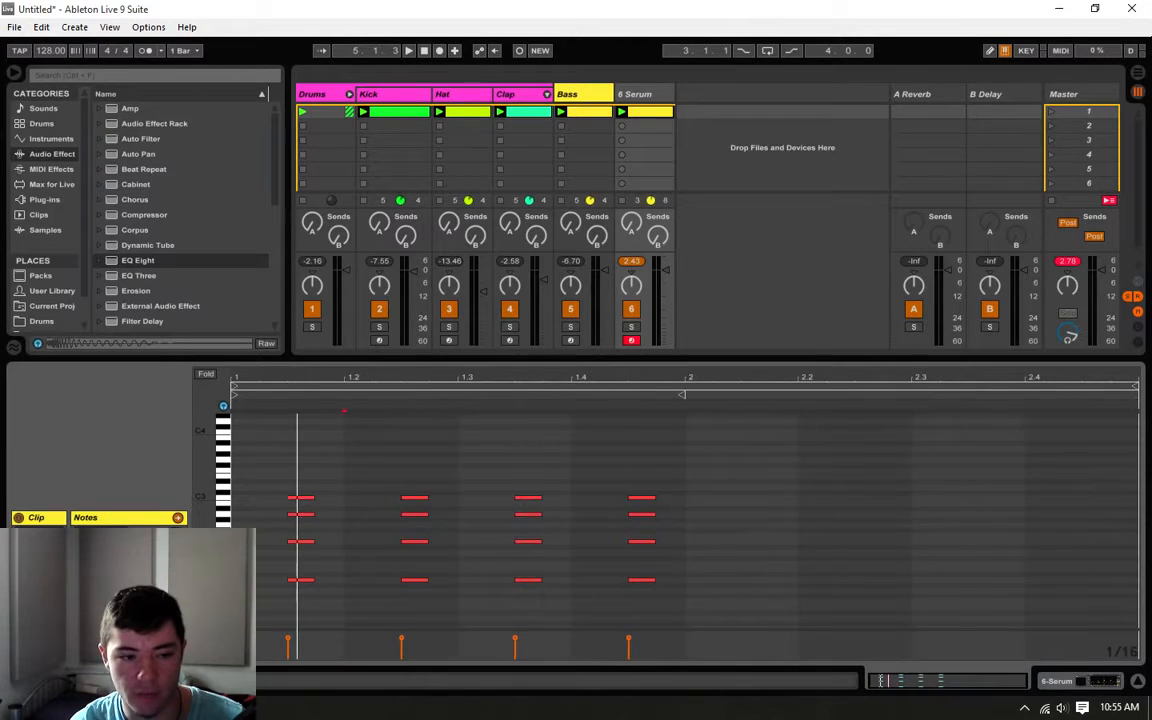
key("minus")
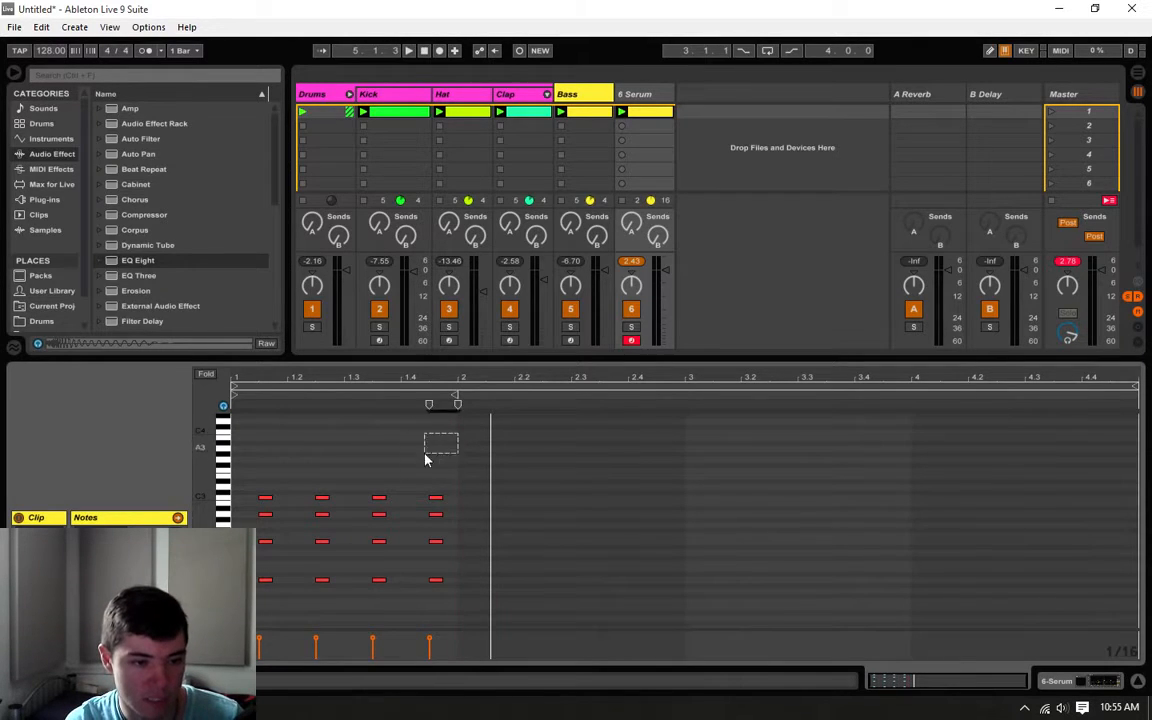
- Duplicate all of bar 1's chords three times to fill bars 2 to 4
left_click_drag(425, 455, 234, 627)
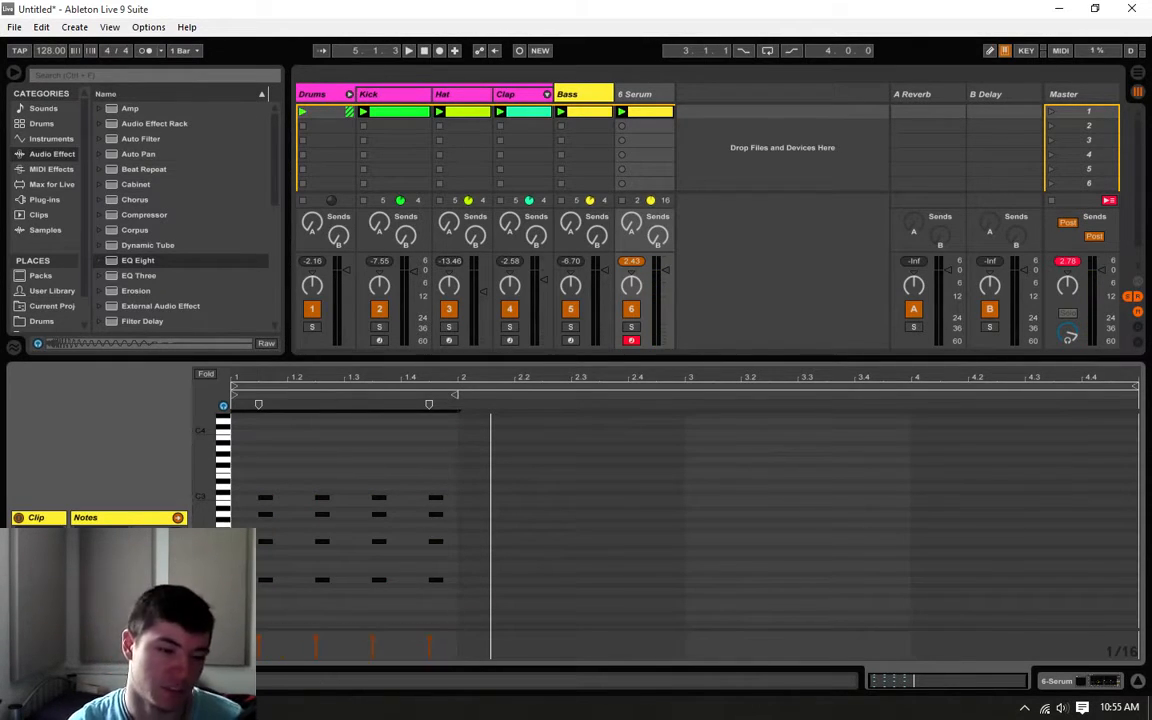
key("ctrl+d")
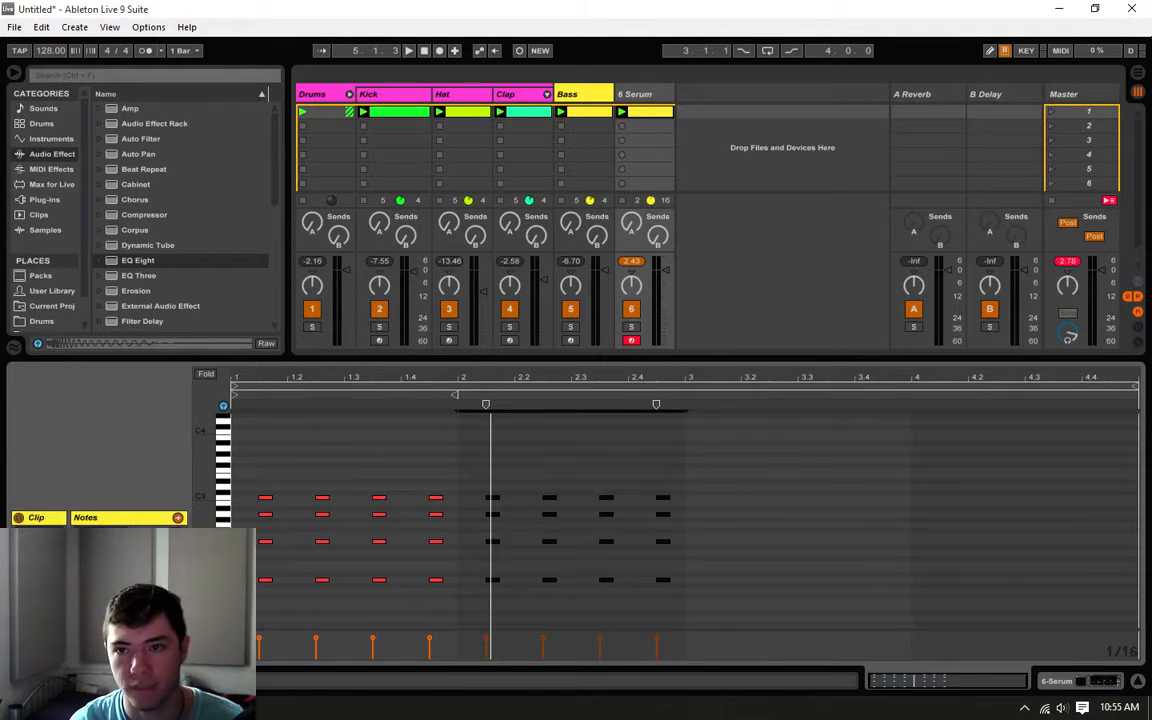
key("ctrl+d")
key("ctrl+d")
left_click(697, 470)
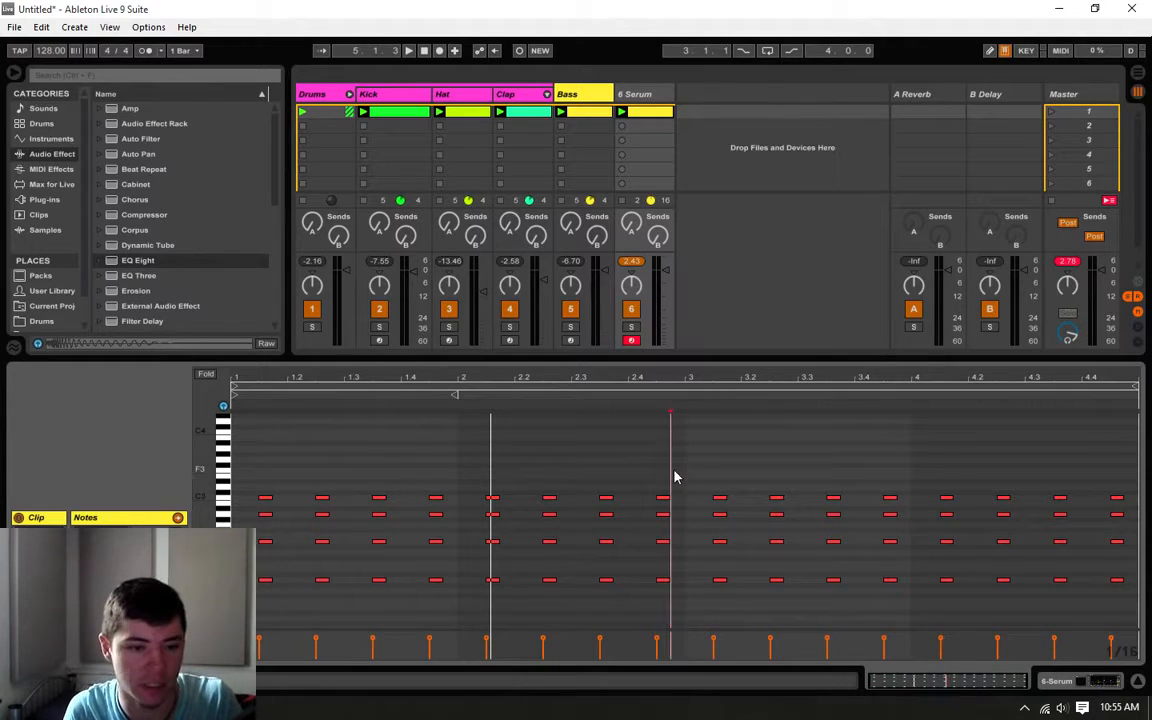
- Move bar 1's last chord to 1.4.4, copy it one semitone lower to 1.4.2, and audition the change
key("space")
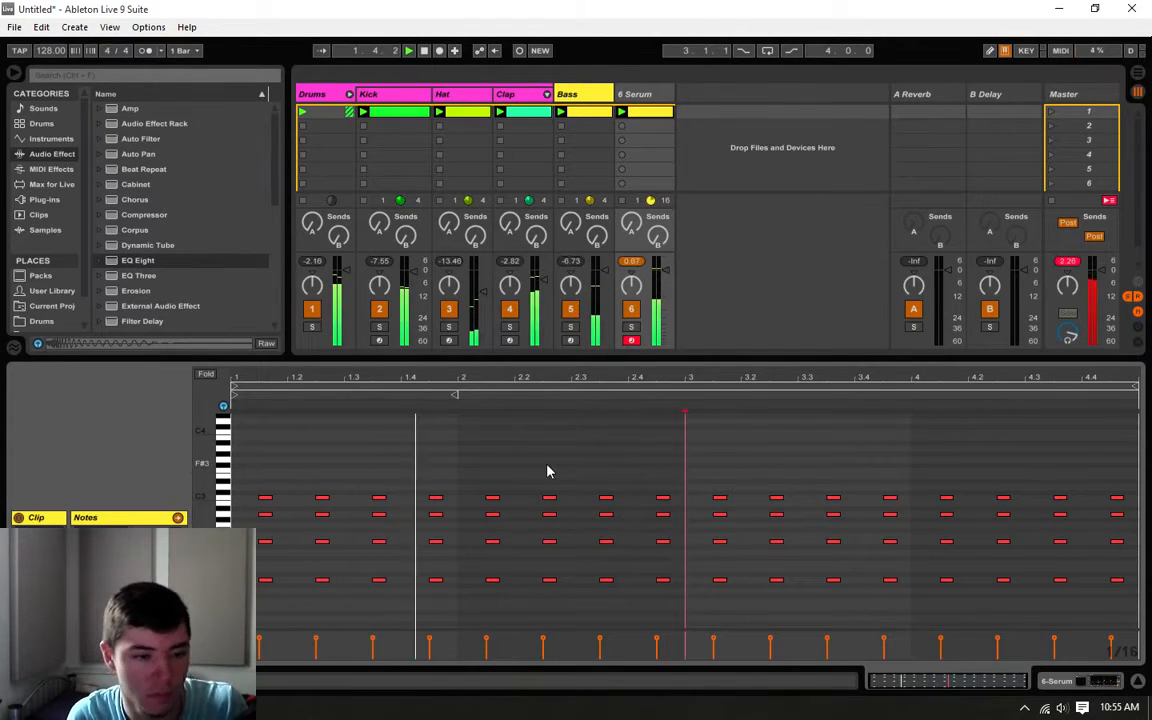
key("space")
left_click_drag(440, 489, 448, 583)
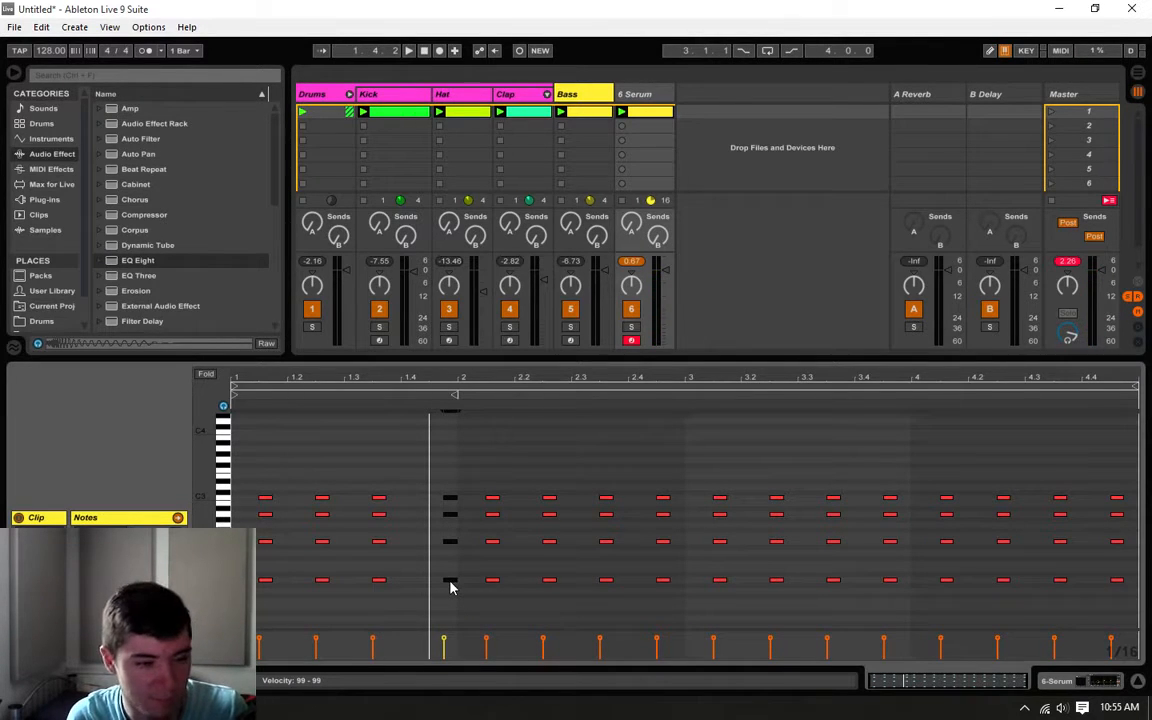
left_click_drag(449, 584, 424, 593, "ctrl")
left_click(410, 578)
key("space")
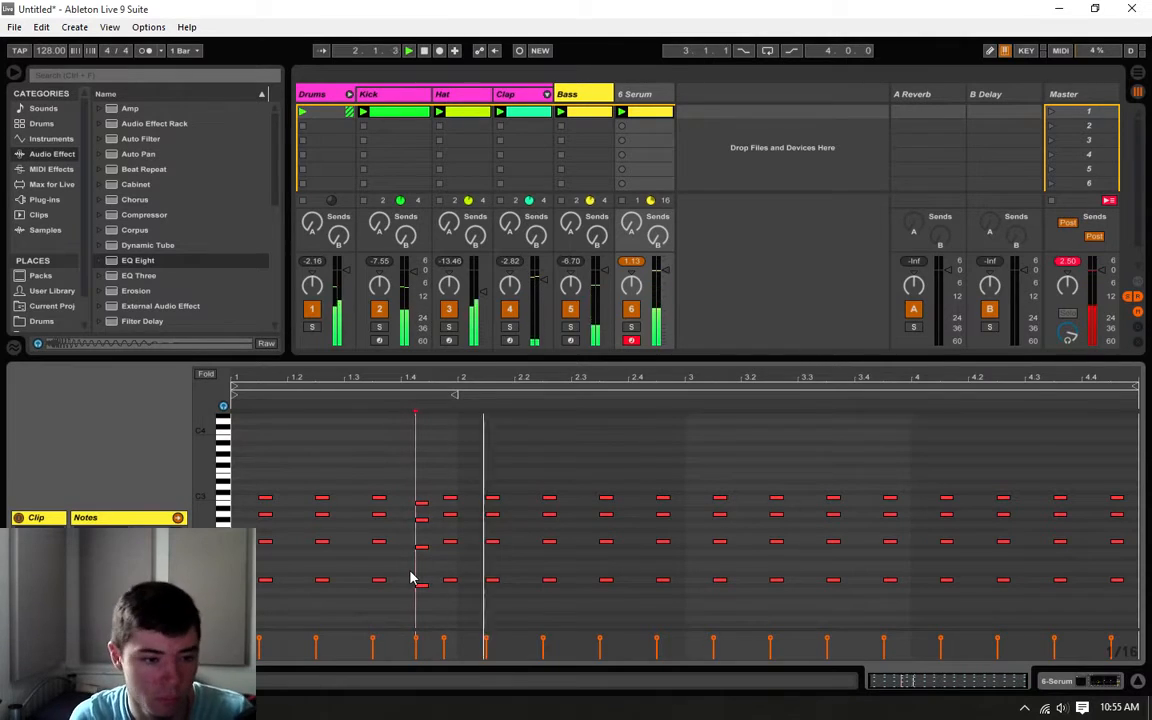
- Move bar 2's last chord to 2.4, one semitone lower and an eighth note long, and add a short copied chord at 2.4.4
left_click_drag(645, 461, 655, 612)
mouse_move(660, 582)
left_mouse_down()
mouse_move(632, 589)
mouse_move(663, 585)
left_mouse_up()
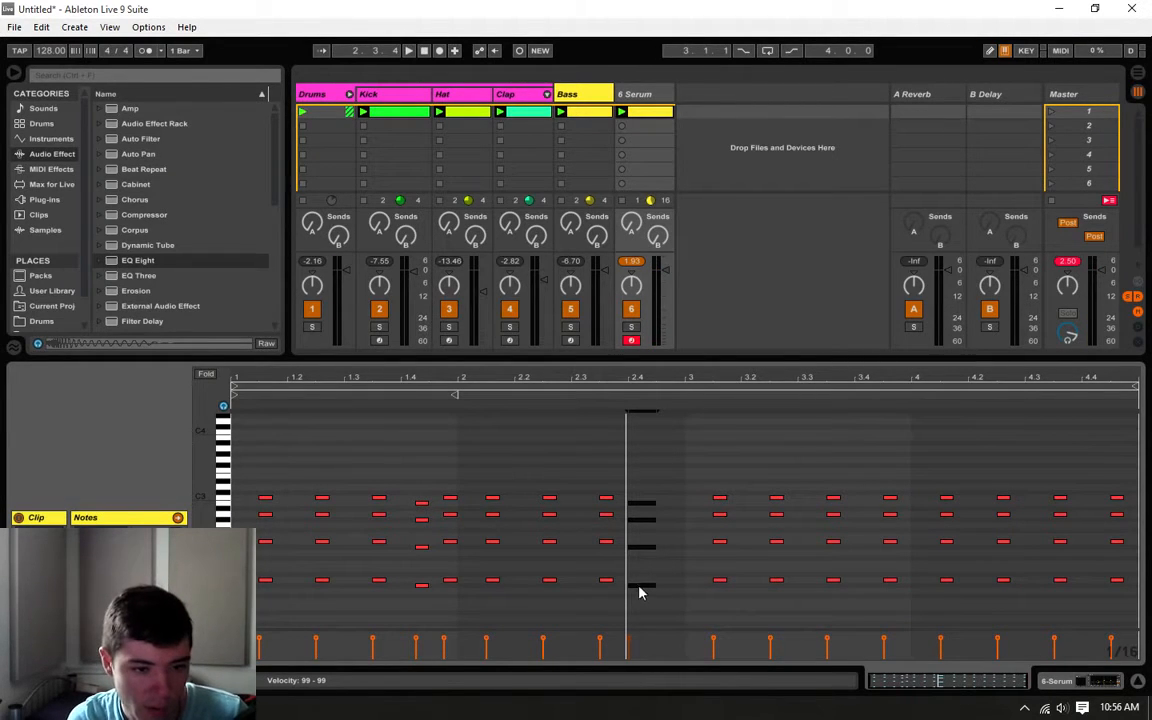
left_click_drag(453, 601, 474, 399)
left_click_drag(433, 474, 678, 594)
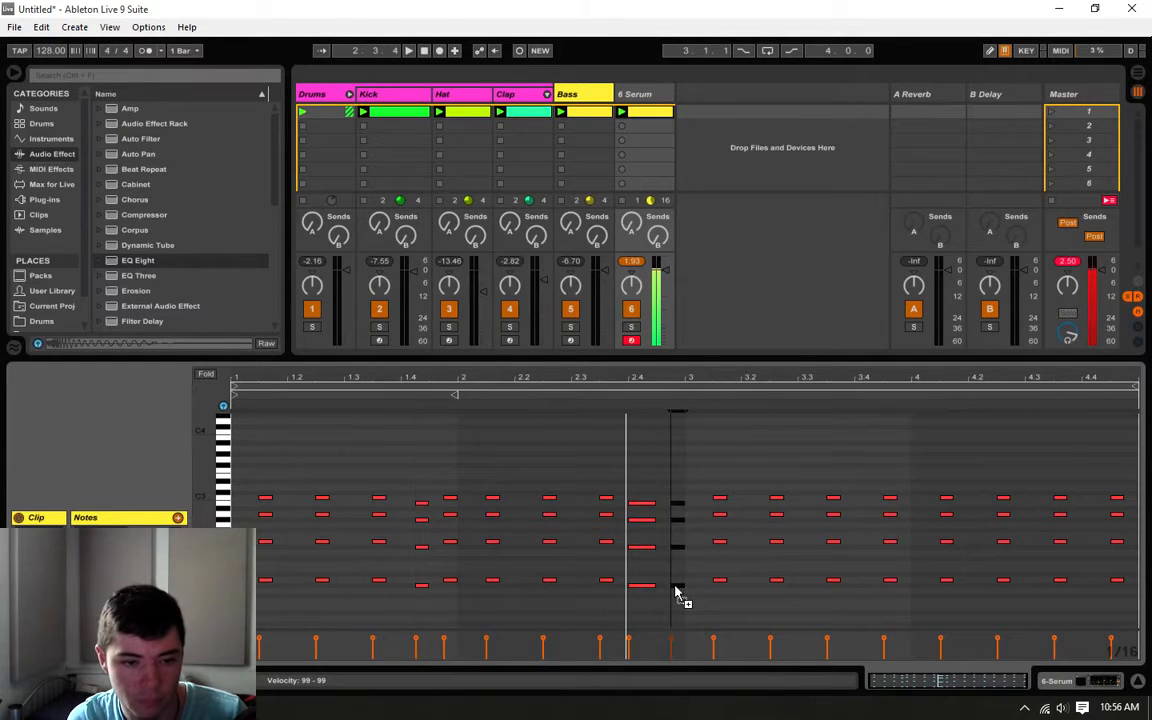
- Play the clip and shift bar 3's last chord to 3.4.2, one semitone lower
key("space")
left_click(648, 433)
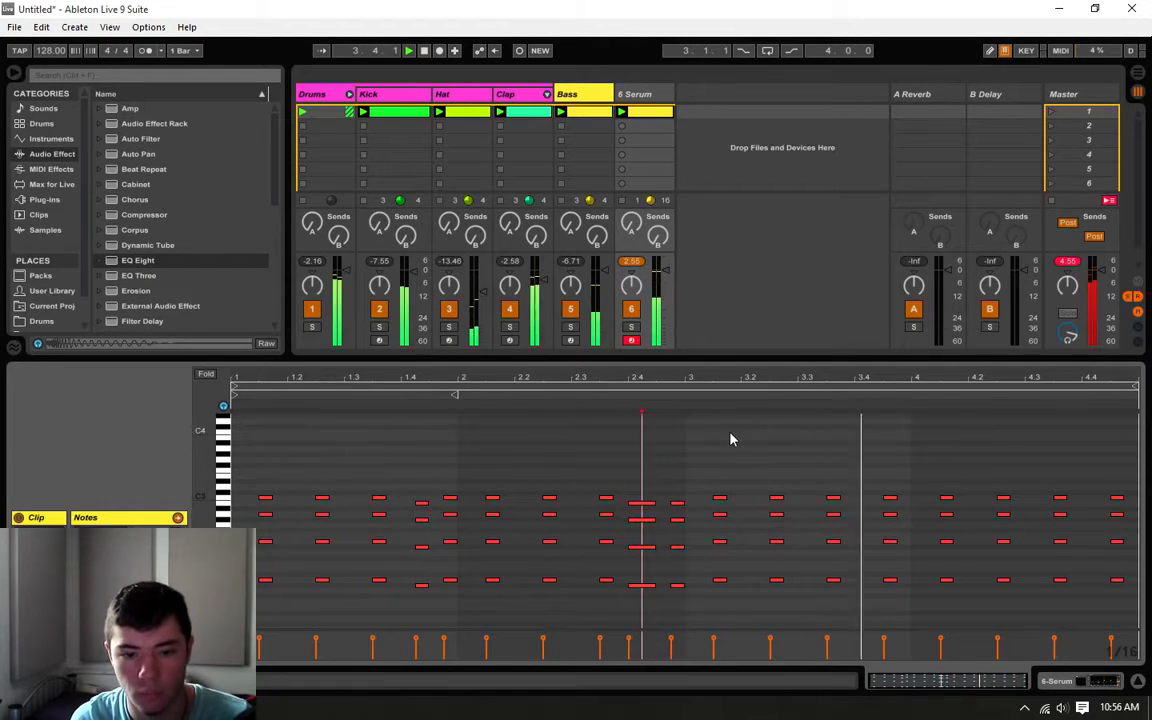
left_click_drag(896, 452, 881, 598)
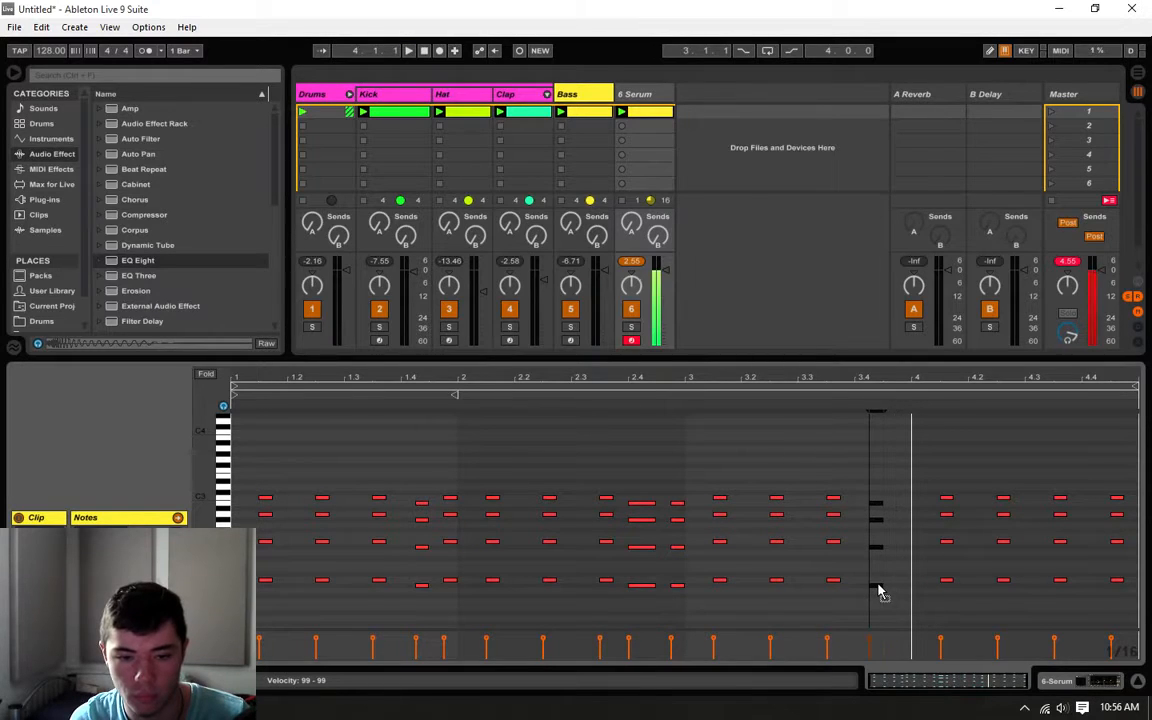
left_click(869, 570)
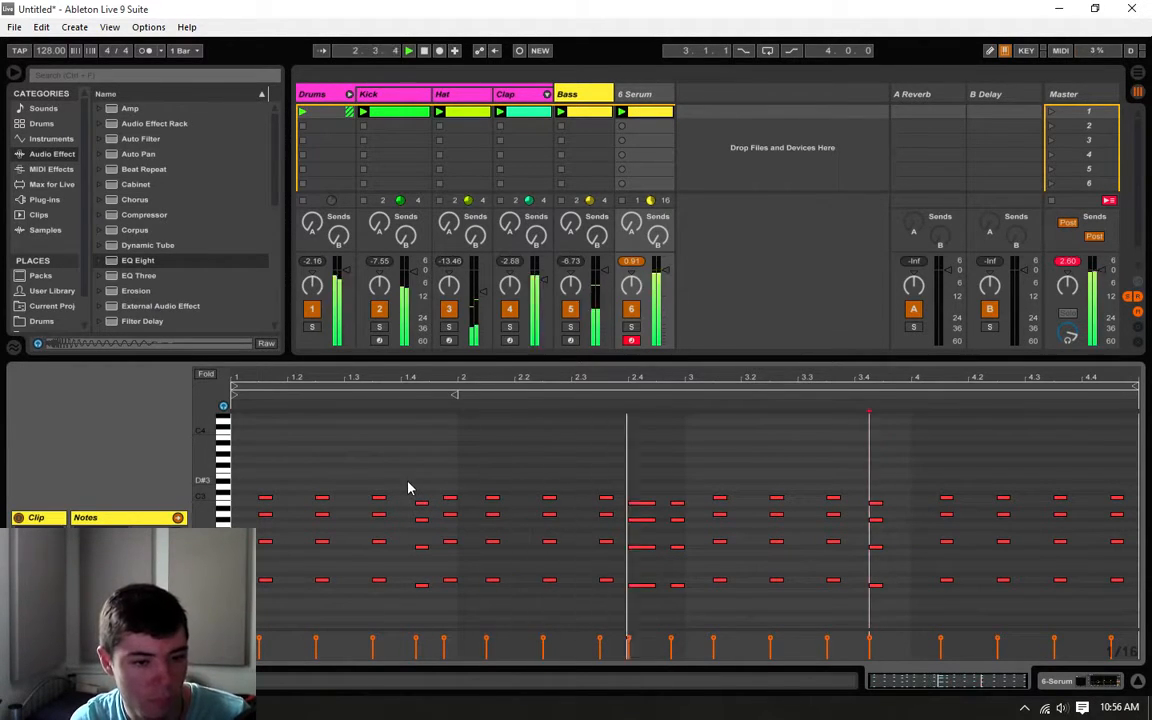
- Replace bar 2's last two chords with one chord held from 2.4 to the end of the bar, and audition the clip
mouse_move(643, 469)
left_mouse_down()
mouse_move(654, 604)
mouse_move(658, 585)
mouse_move(683, 584)
left_mouse_up()
key("space")
left_click(679, 464)
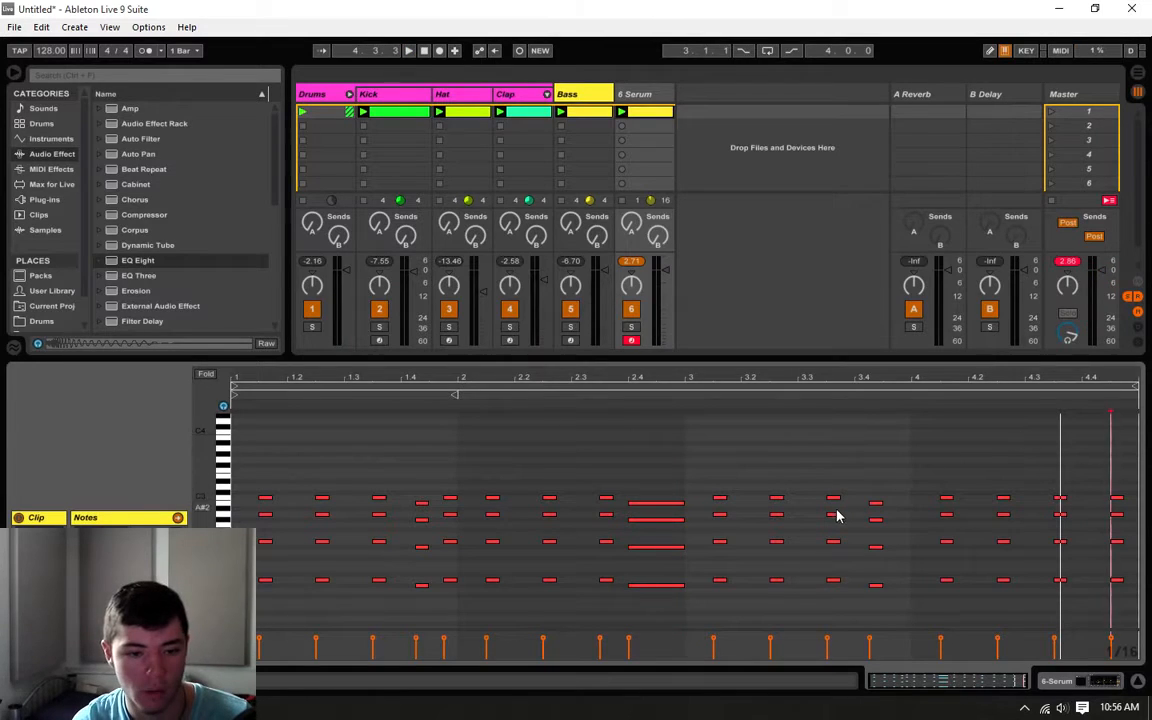
- Audition bar 3, add a copied short chord at 3.4.4 at the pitch of the earlier off-beat chords, and play the clip
left_click(750, 486)
key("space")
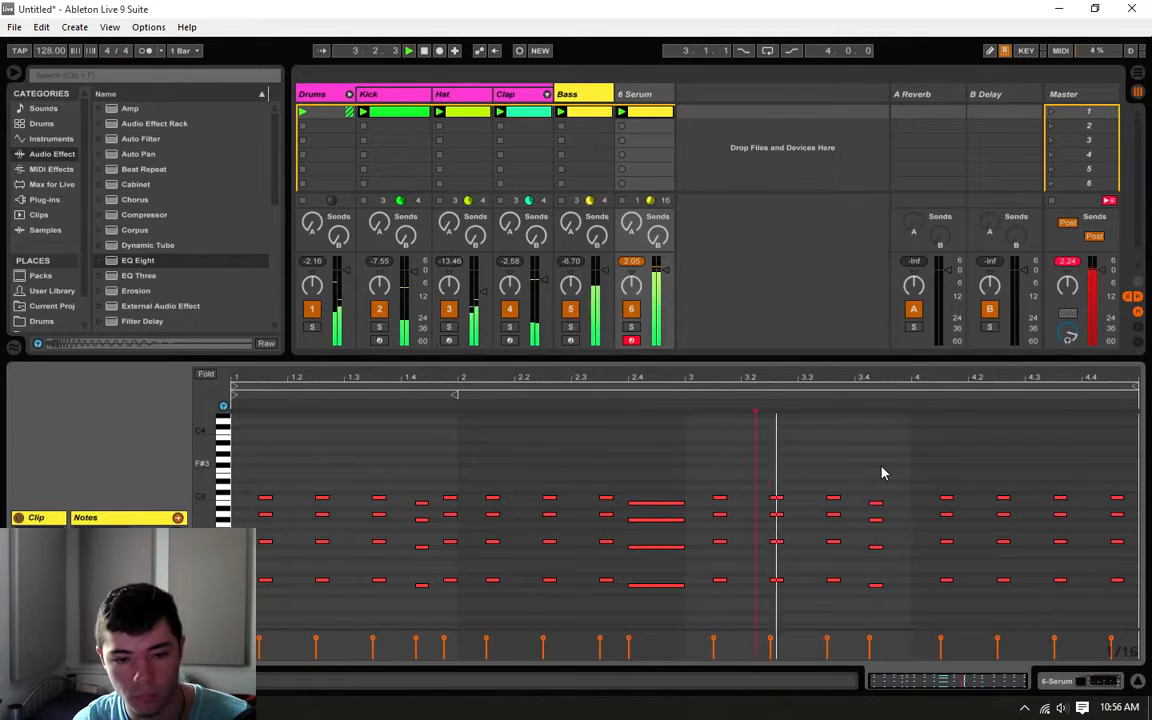
left_click_drag(883, 473, 903, 590)
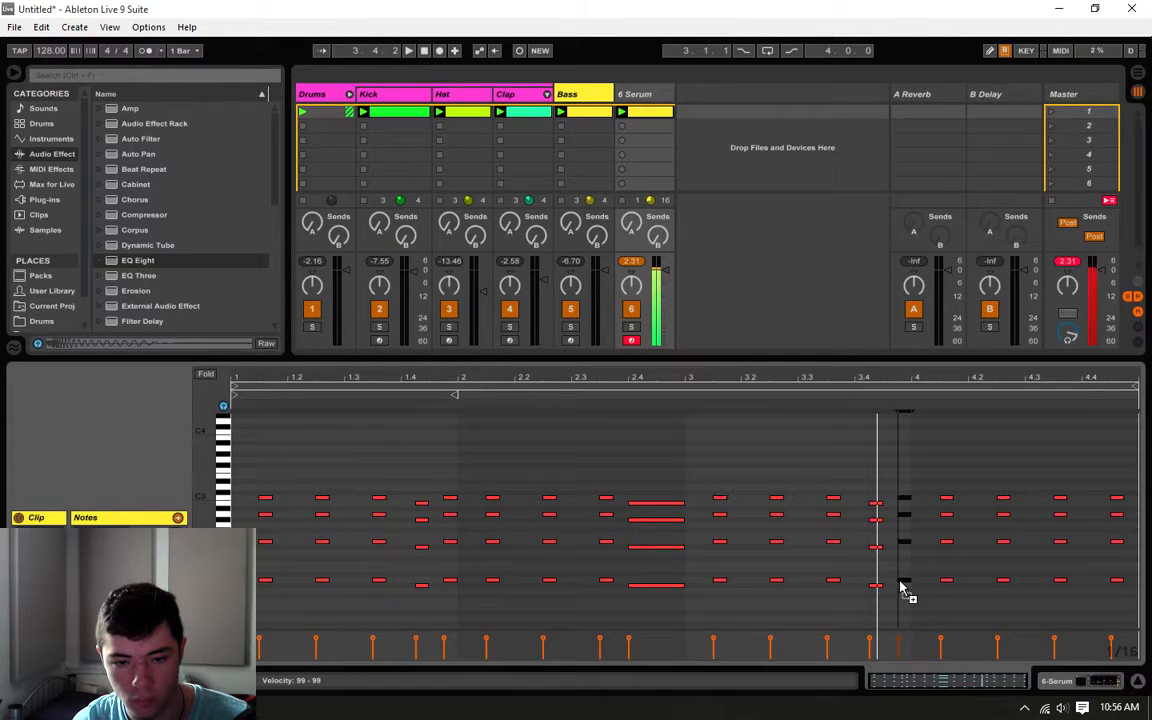
left_click(869, 396)
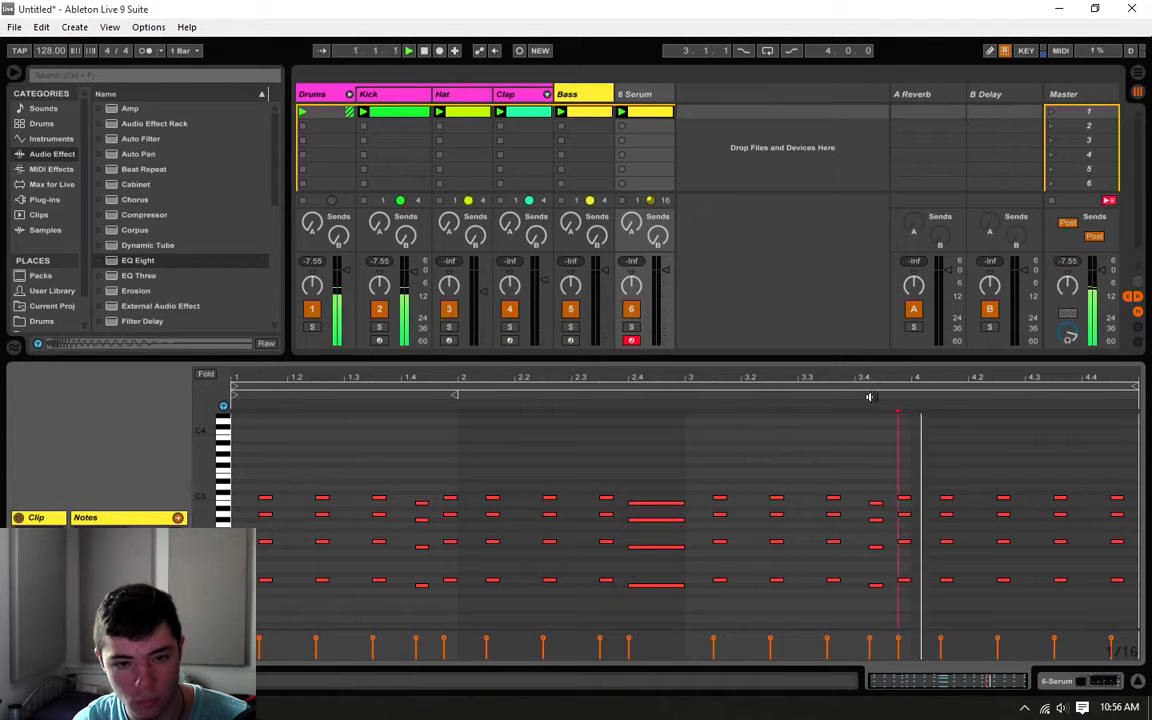
key("space")
key("space")
- Audition from bar 4, move its last two chords to 4.3.2 and 4.4, and add a short copied chord at 4.4.4
left_click(911, 458)
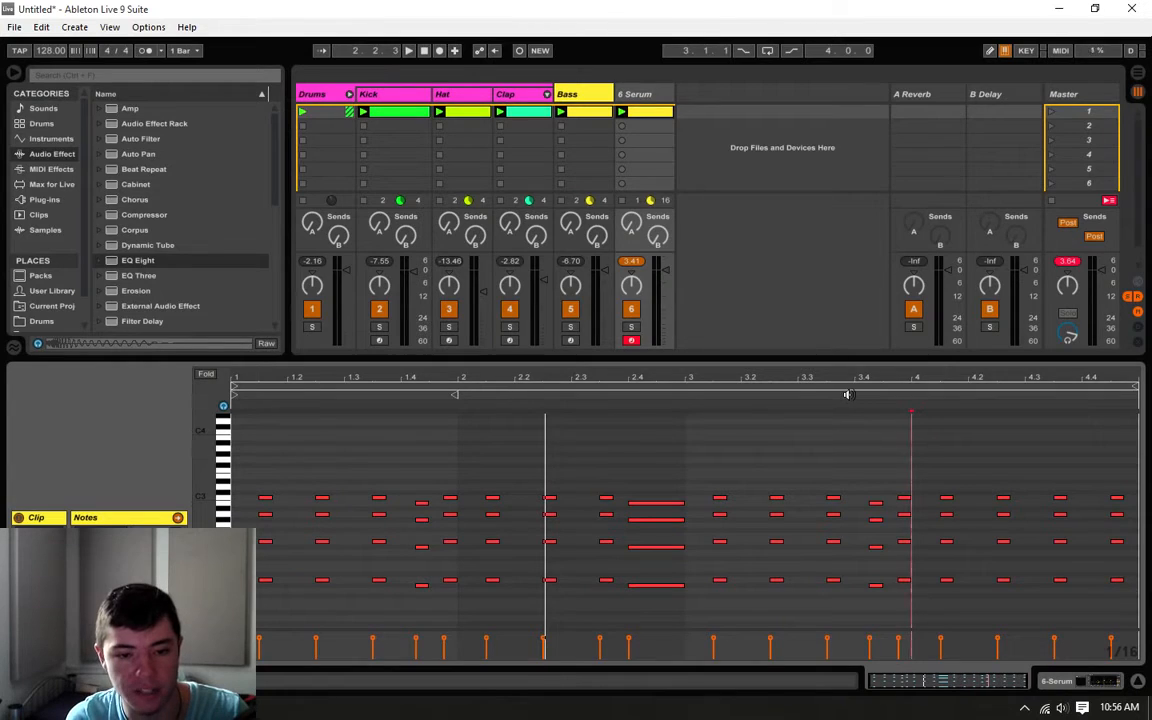
key("space")
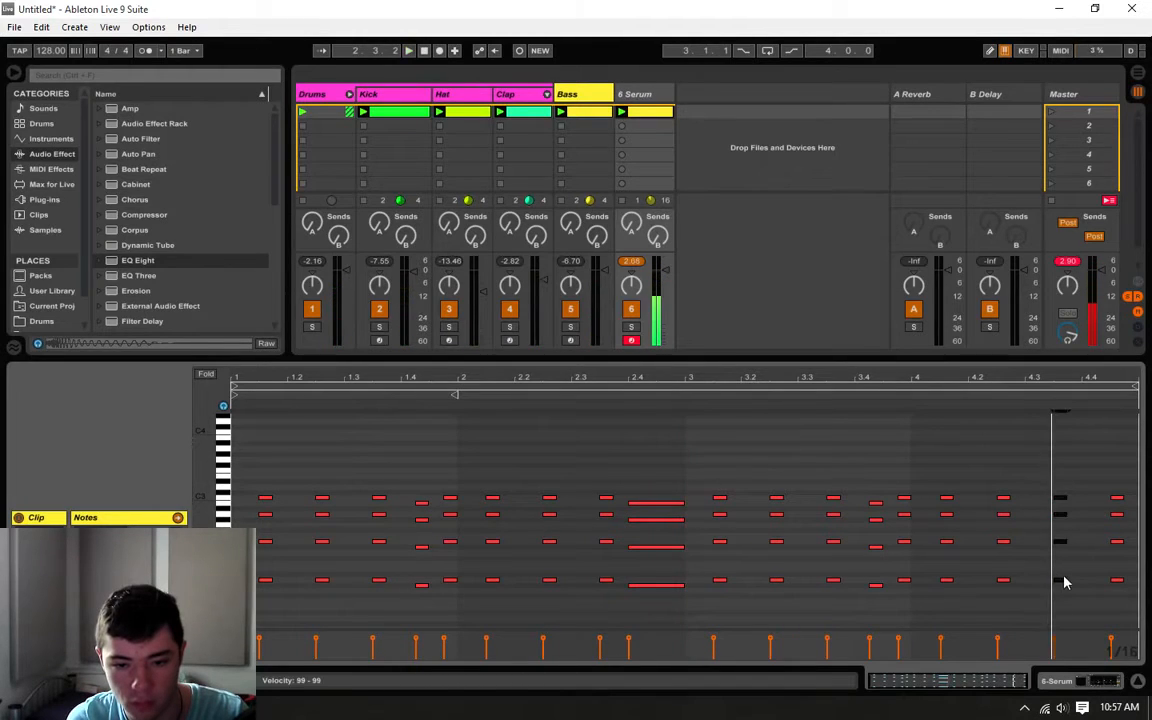
left_click_drag(1065, 583, 1128, 588)
left_click(1059, 463)
key("space")
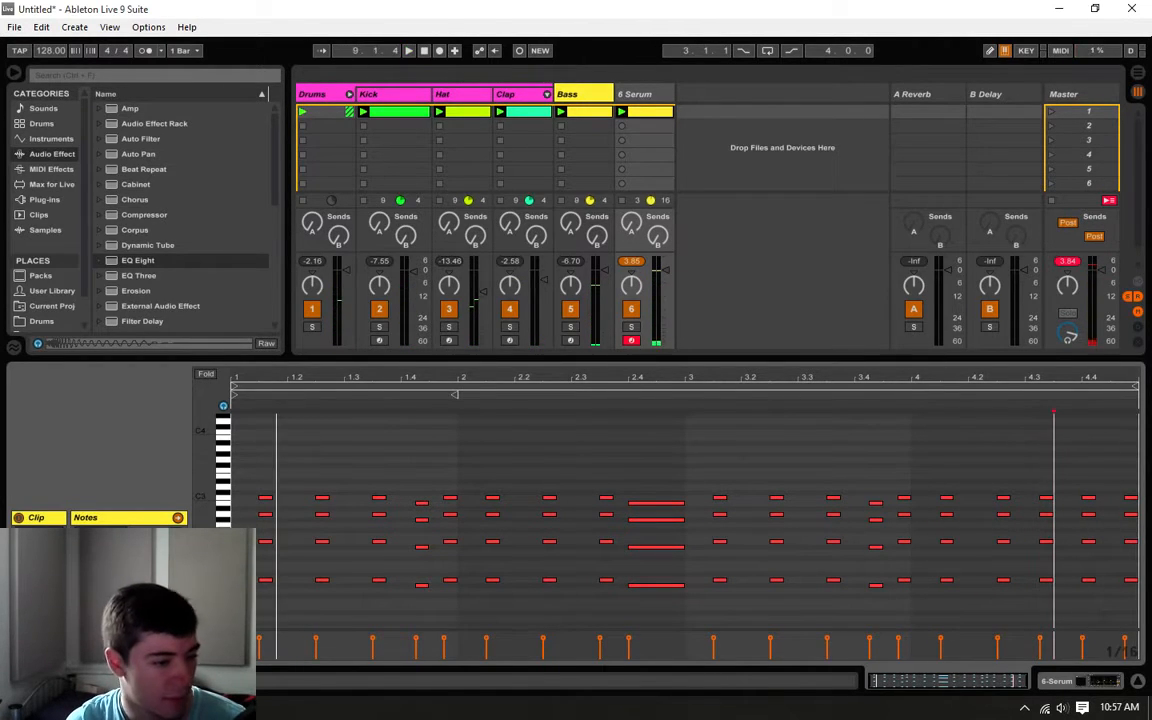
- Extend the Serum clip to eight bars, duplicate the chords of bars 1–4 into bars 5–8, and play it
key("ctrl+z")
left_click_drag(139, 640, 139, 628)
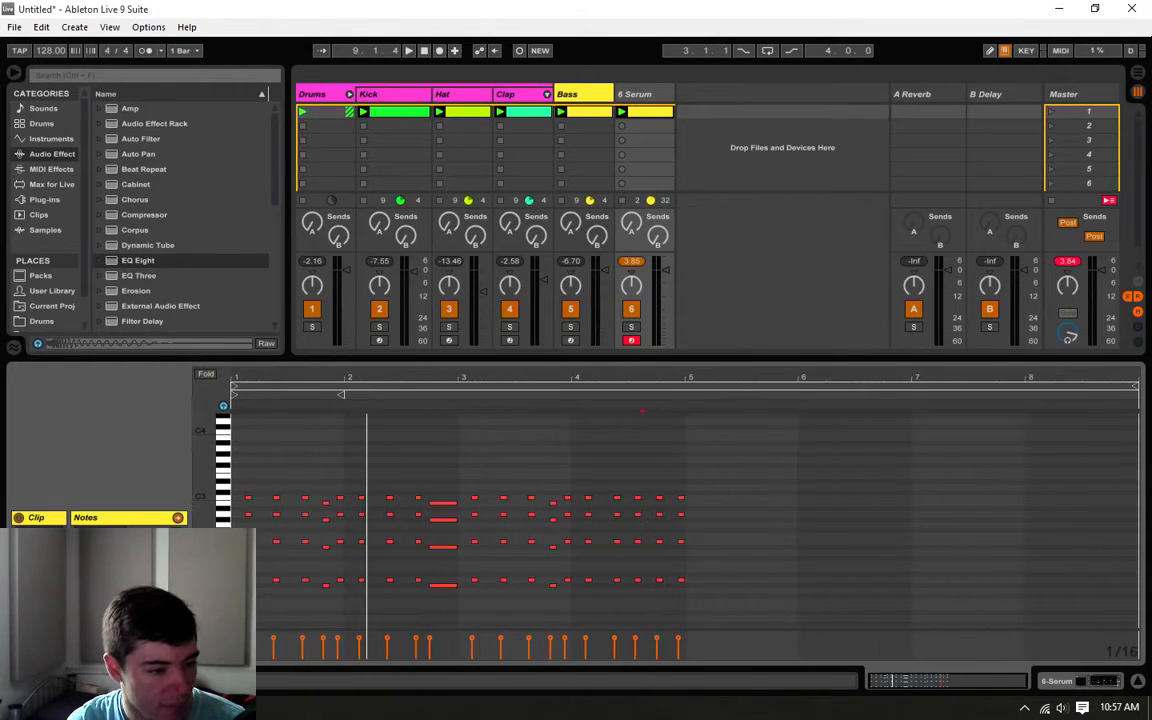
left_click_drag(688, 480, 113, 600)
key("ctrl+d")
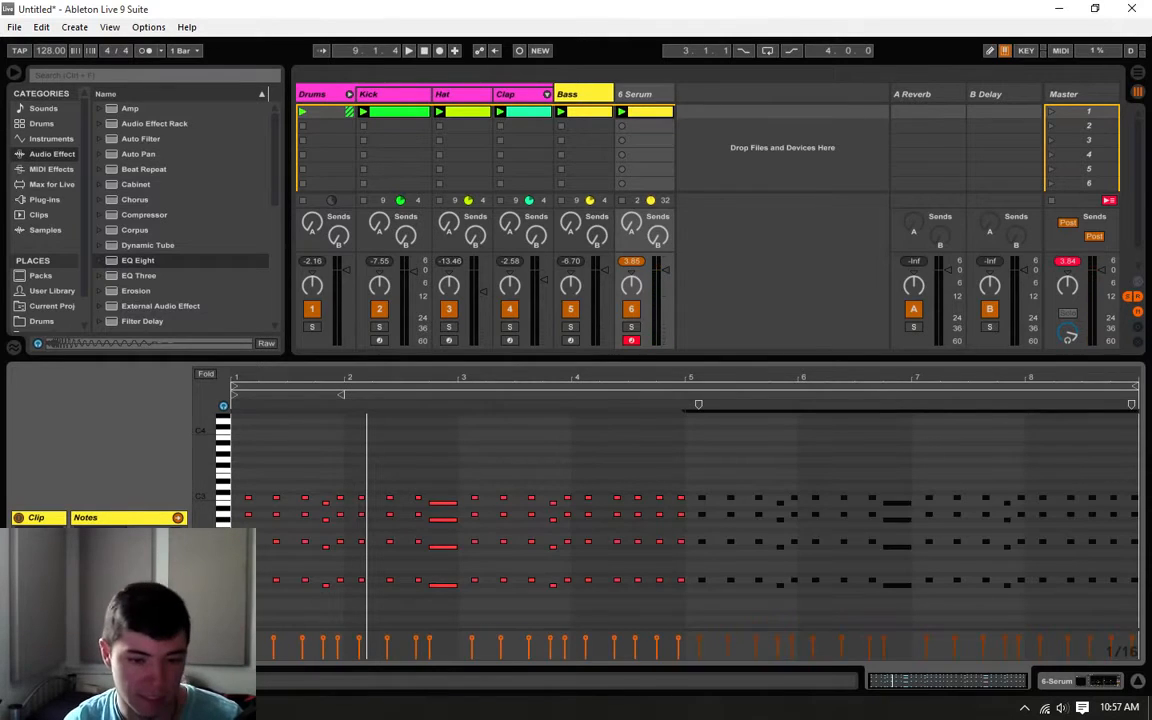
left_click(687, 480)
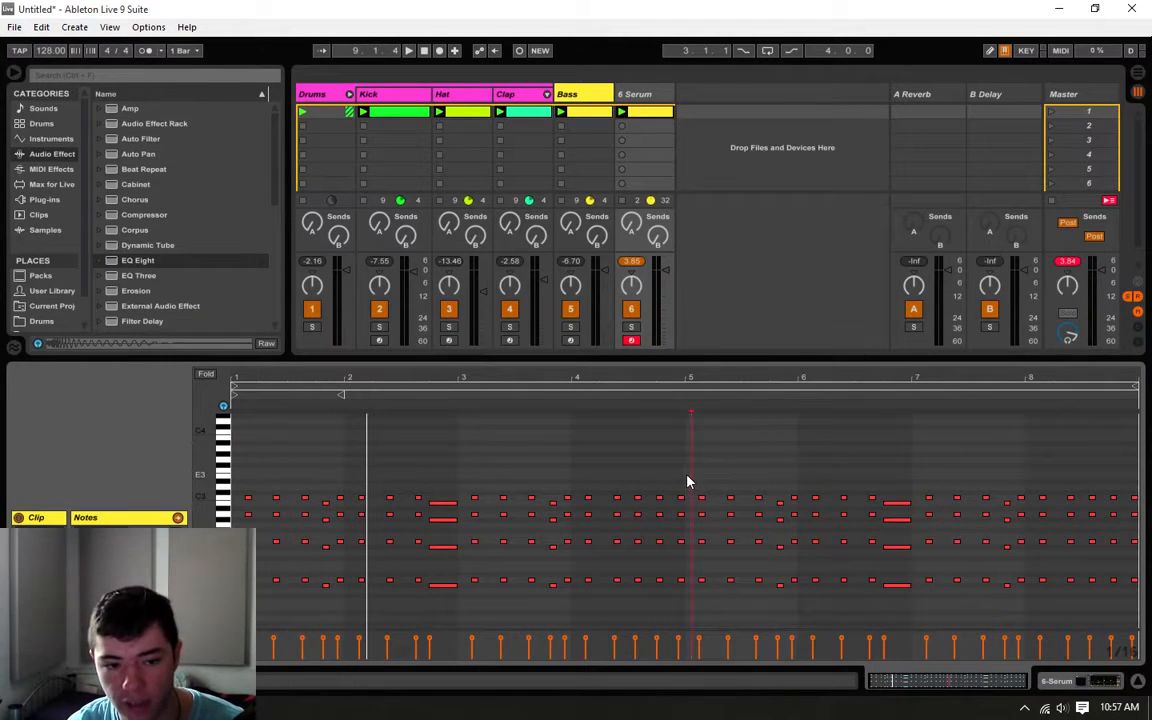
key("space")
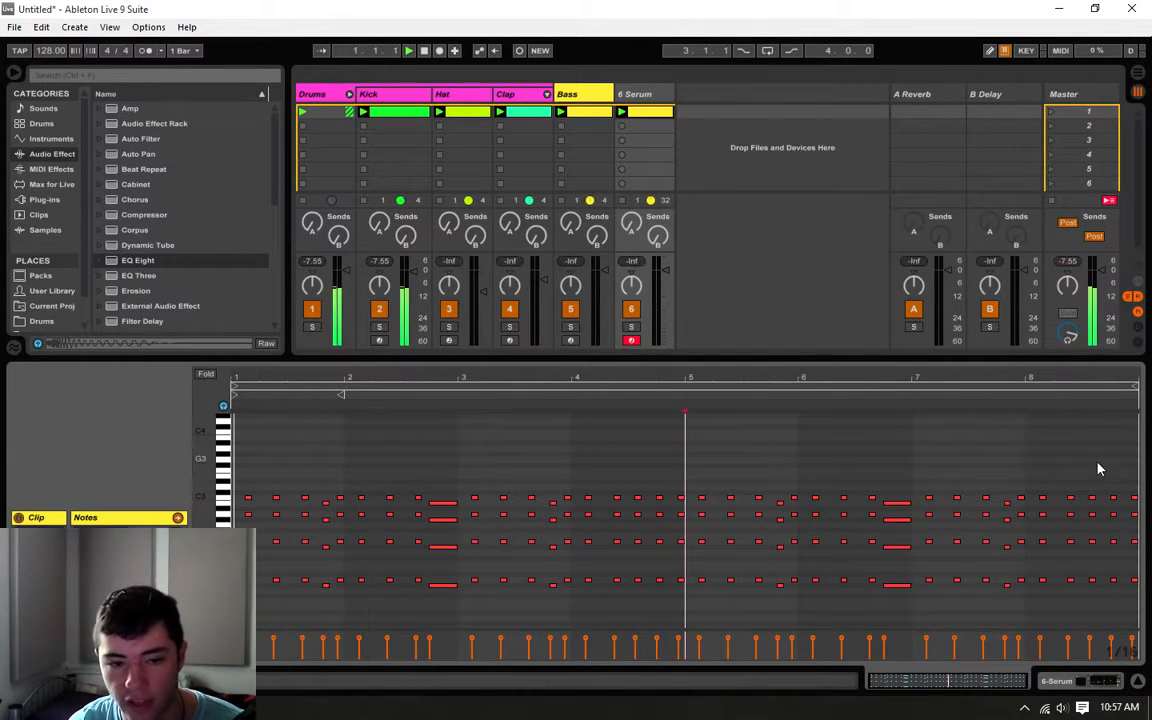
- Delete bar 8's first chord and shift the following one to 8.1.4 at its original pitch, three sixteenths long
left_click(1068, 441)
left_click(1032, 463)
left_click(1025, 560)
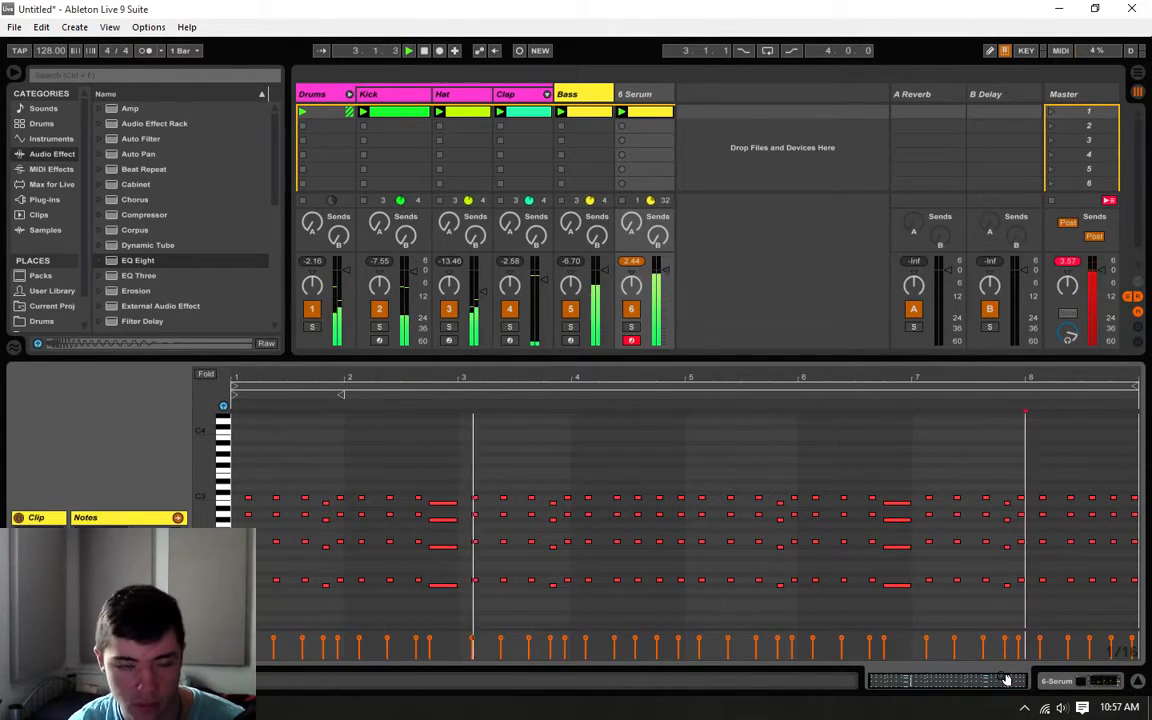
left_click_drag(1006, 679, 1008, 706)
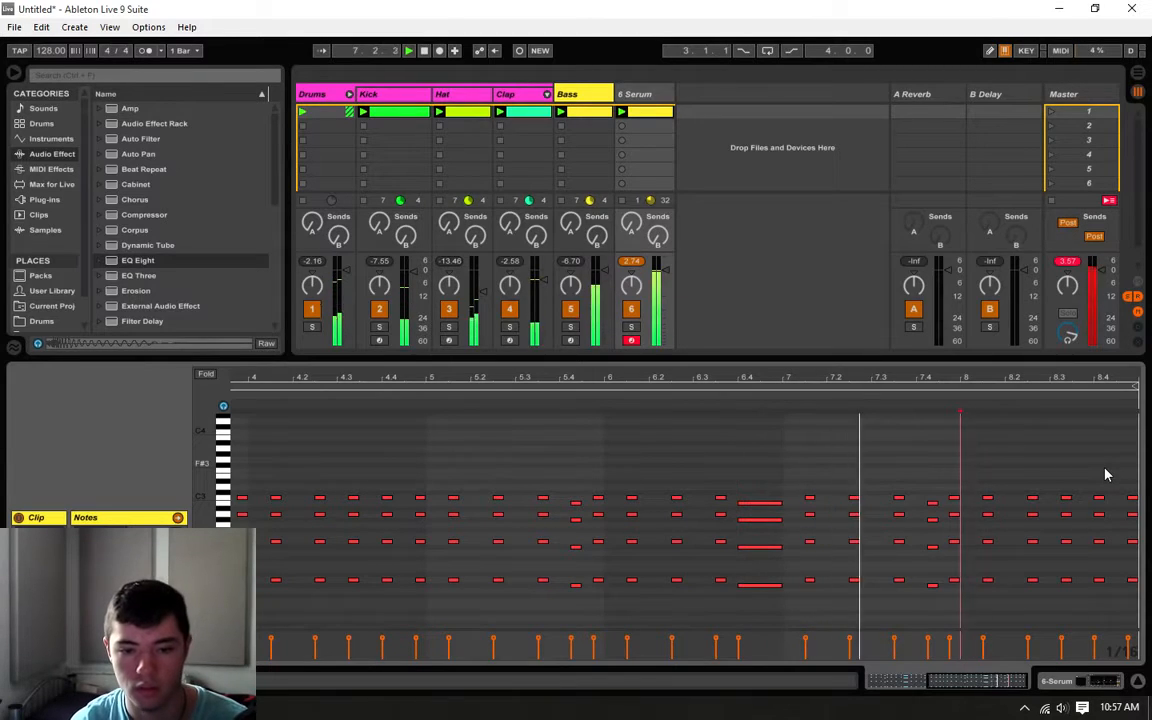
left_click_drag(985, 474, 988, 600)
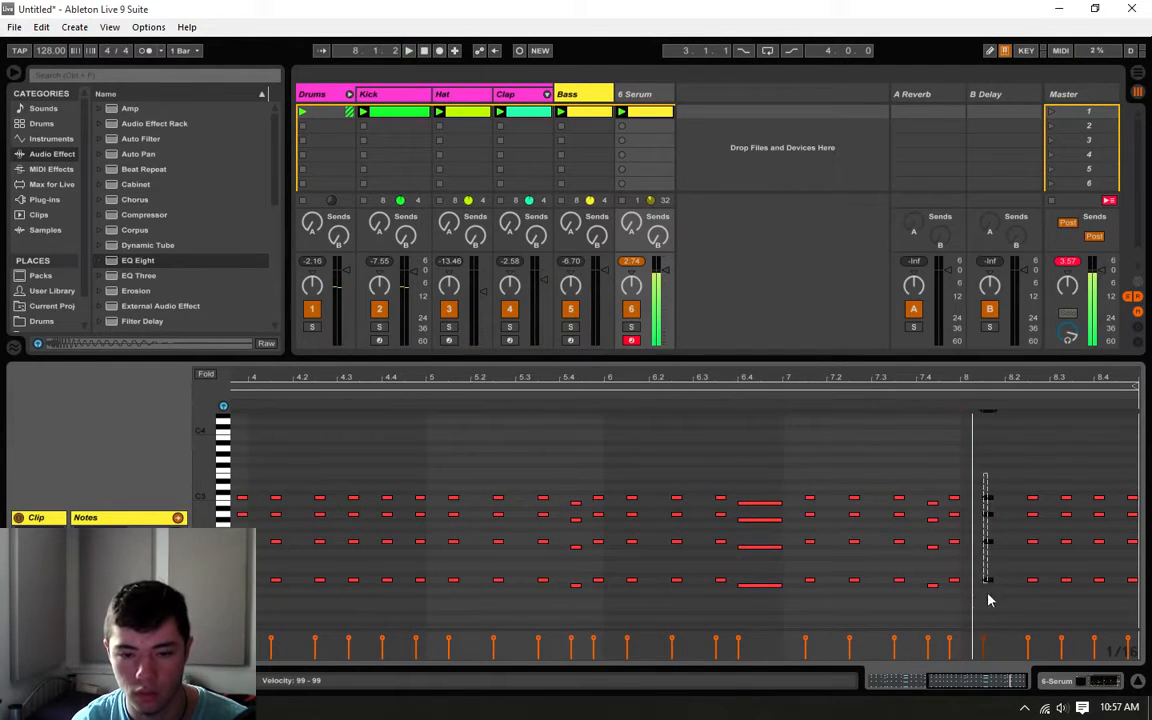
key("Delete")
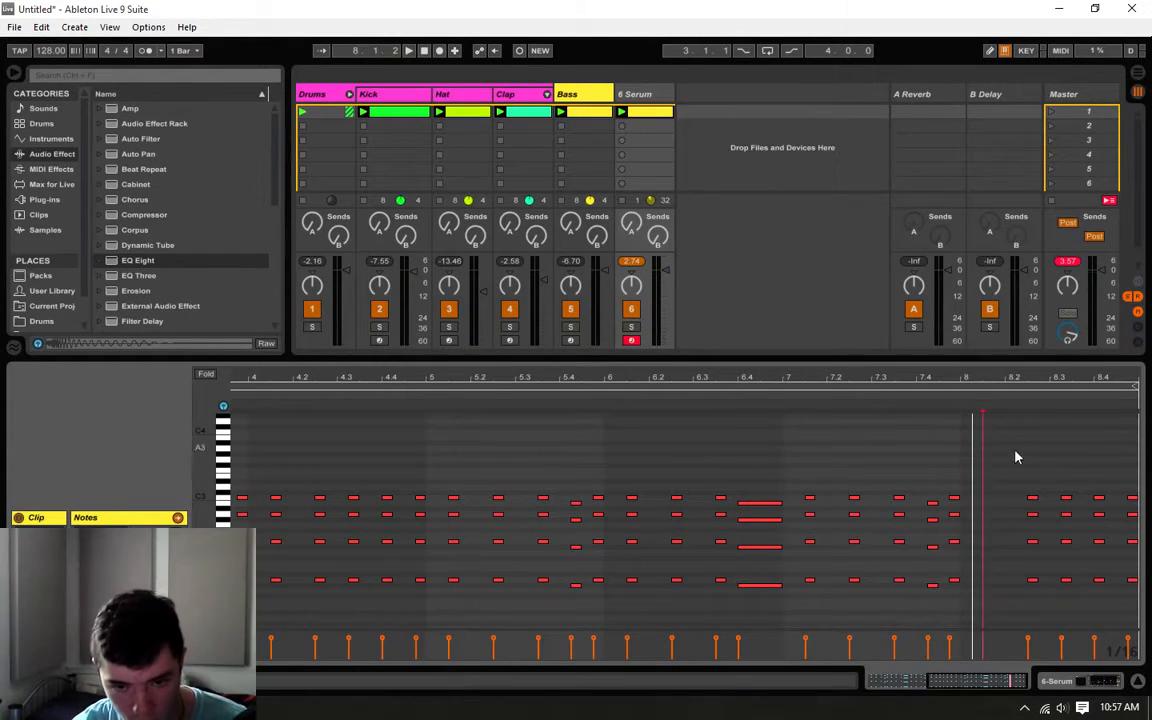
left_click_drag(1017, 450, 1009, 578)
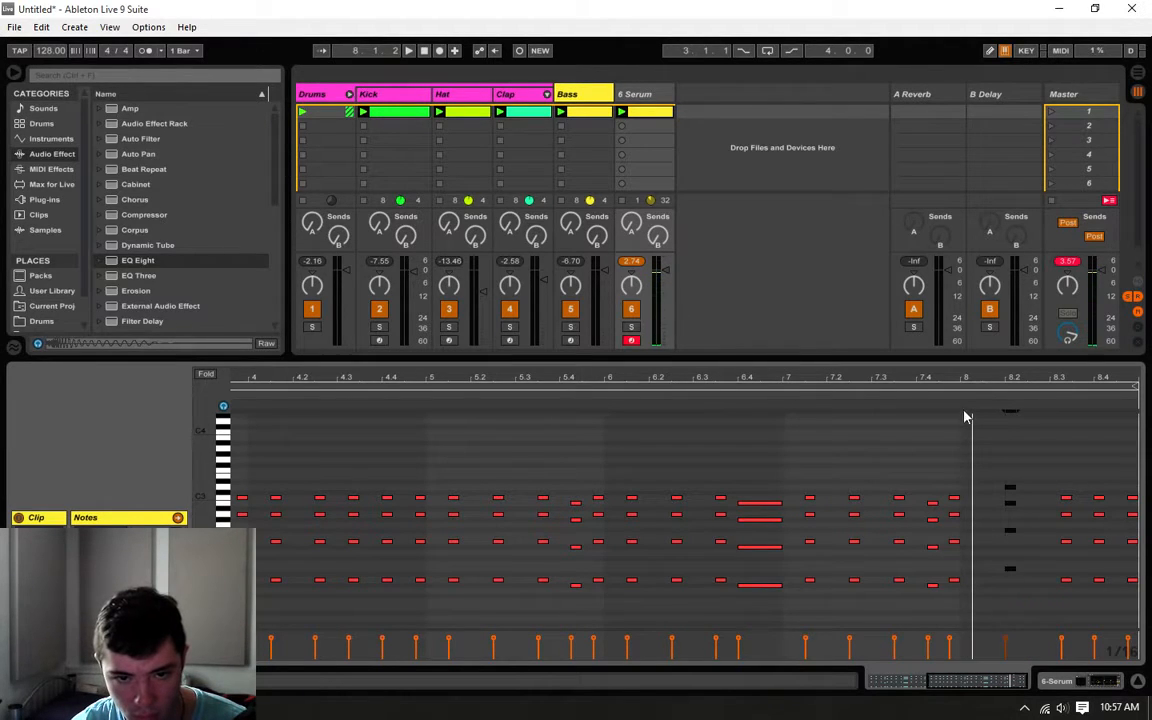
mouse_move(1012, 576)
left_mouse_down()
mouse_move(1003, 586)
mouse_move(1026, 586)
left_mouse_up()
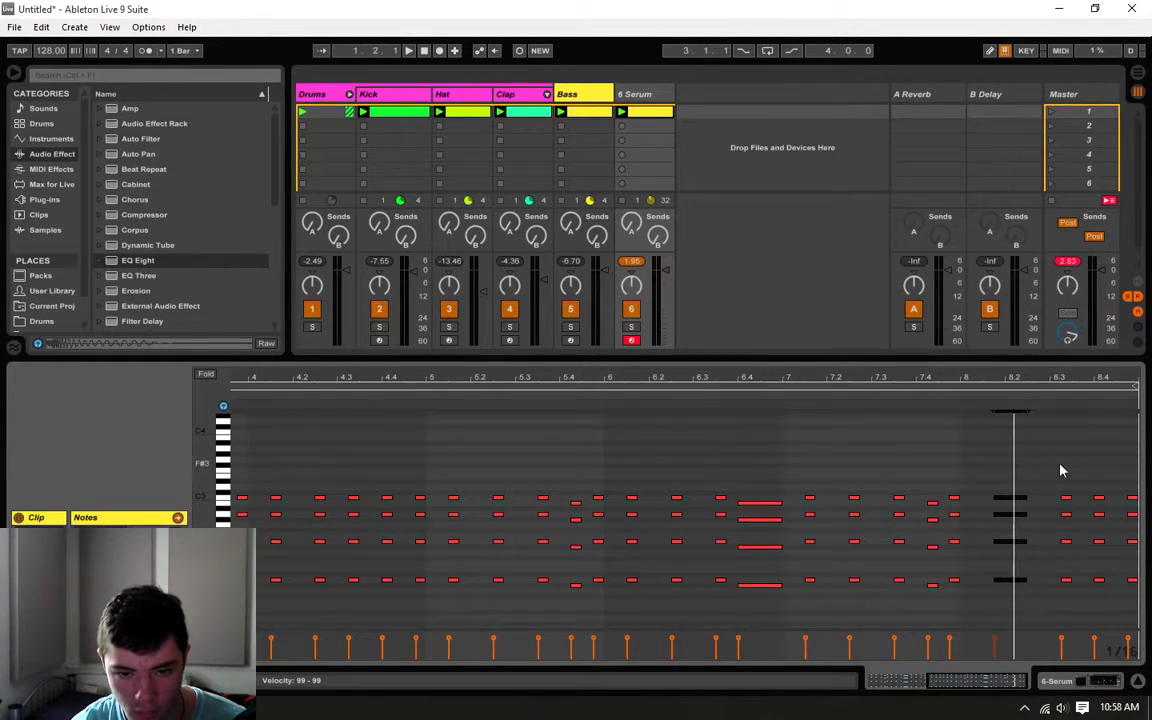
- Make bar 8's chords climb, with one a semitone higher at 8.2.3 and one two semitones higher at 8.3.2, deleting the leftover last chord
left_click_drag(1059, 464, 1077, 634)
left_click_drag(1067, 581, 1131, 616)
key("Delete")
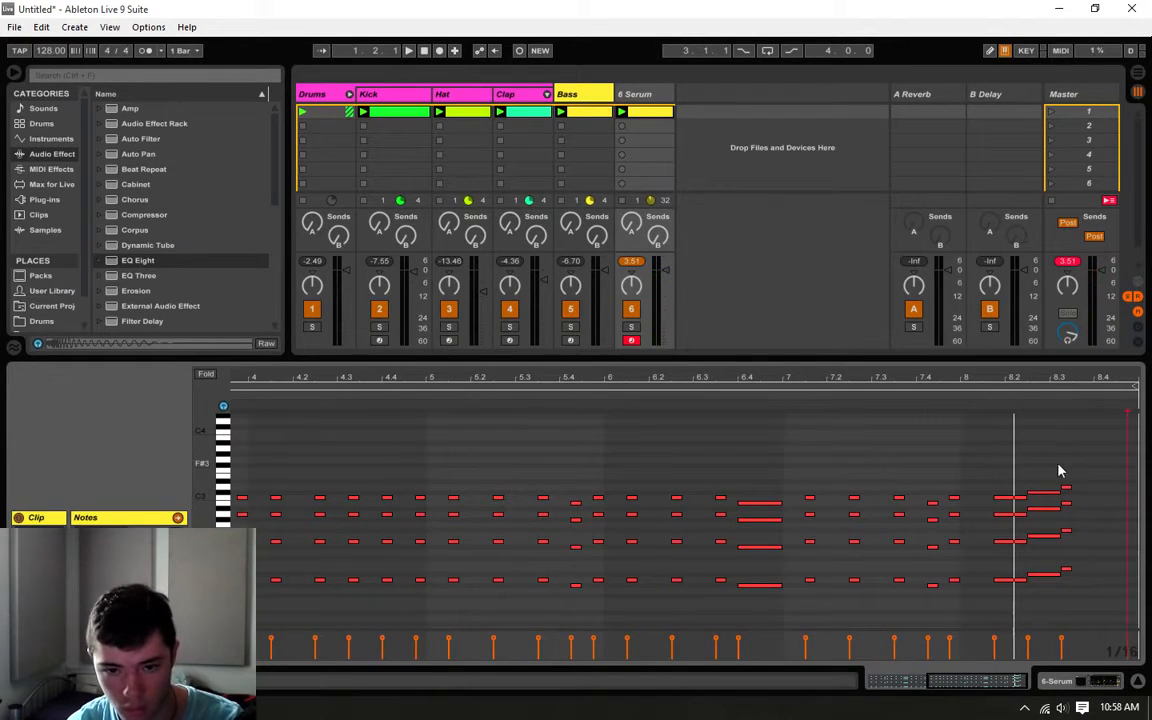
- Shift all three of bar 8's rising chords one sixteenth earlier, so they start at 8.1.3, 8.2.2 and 8.3
left_click_drag(1045, 461, 1007, 620)
key("Left")
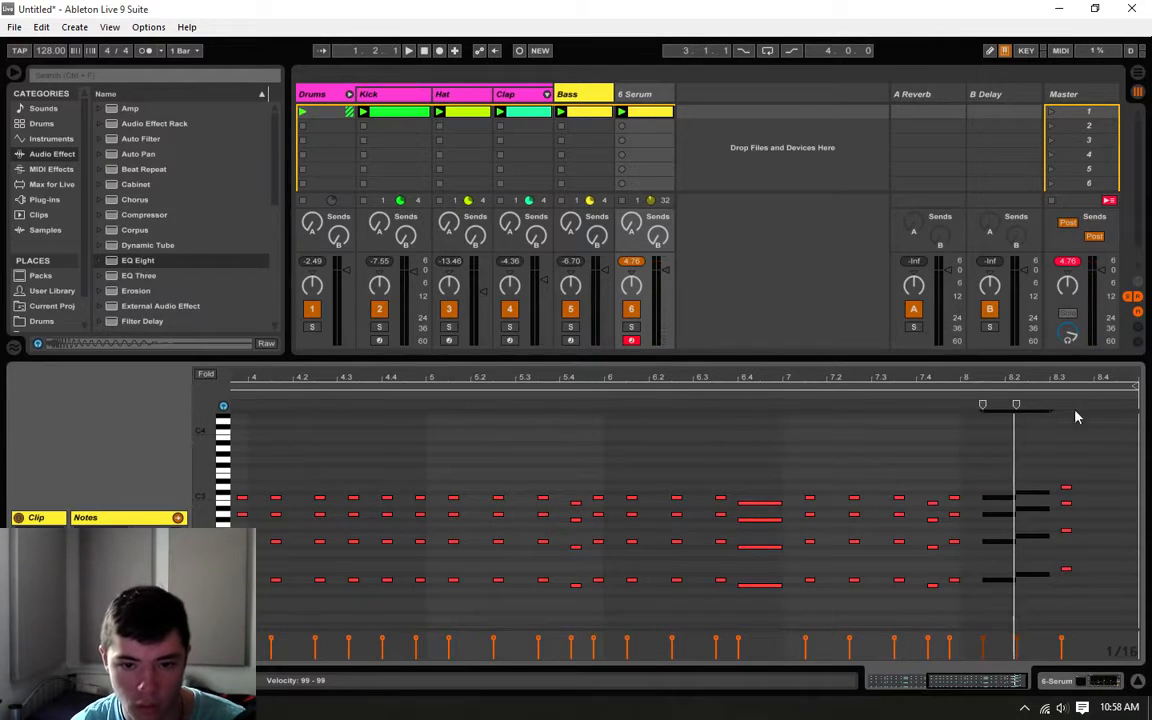
left_click_drag(1075, 411, 1068, 598)
key("Left")
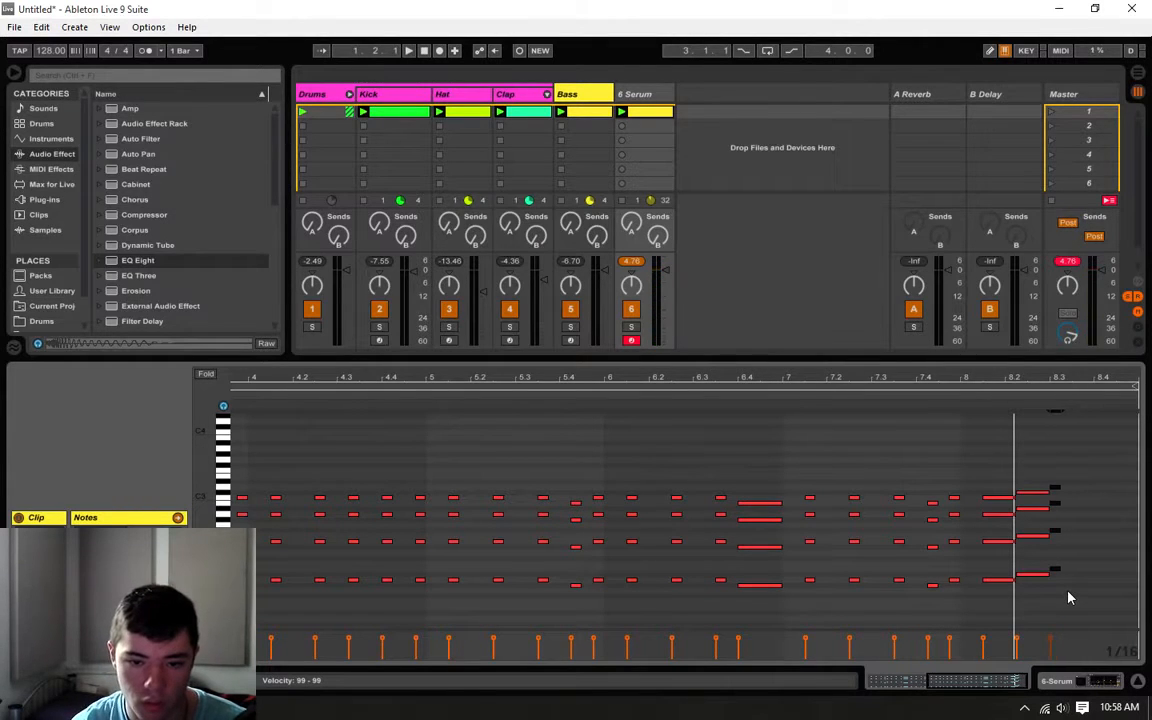
- Lengthen the final chord at 8.3 to the end of bar 8 and audition the clip
key("shift+Right")
key("shift+Right")
key("shift+Right")
key("shift+Right")
key("shift+Right")
key("shift+Right")
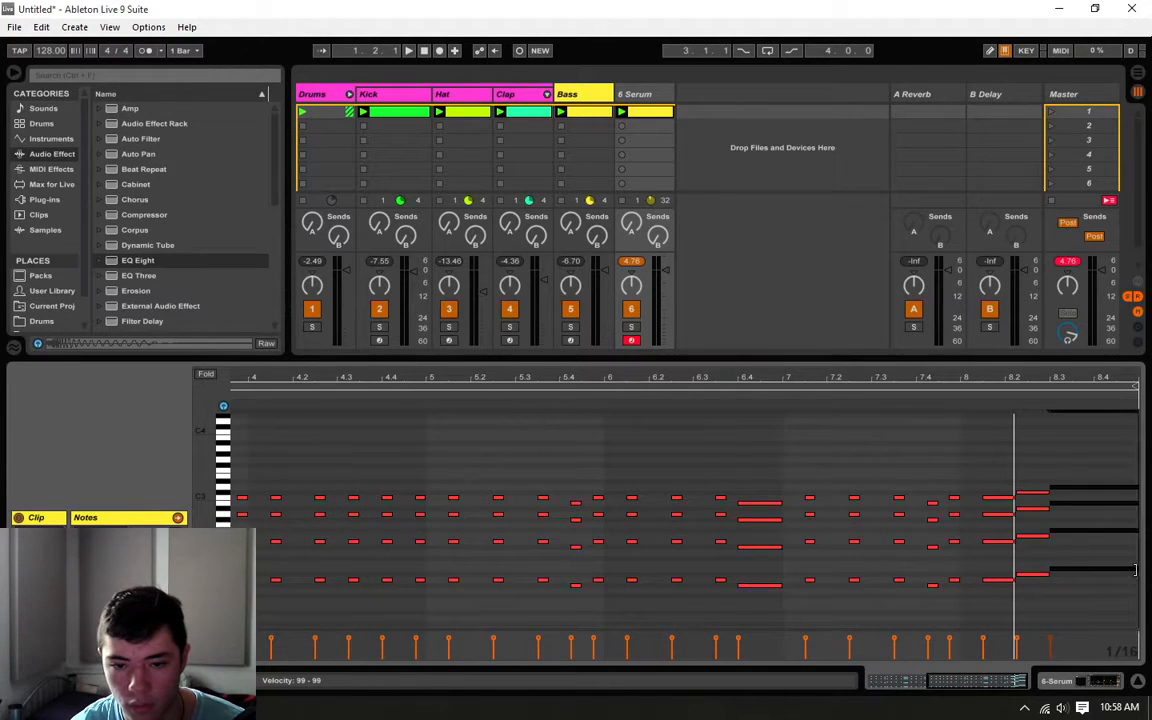
left_click(921, 399)
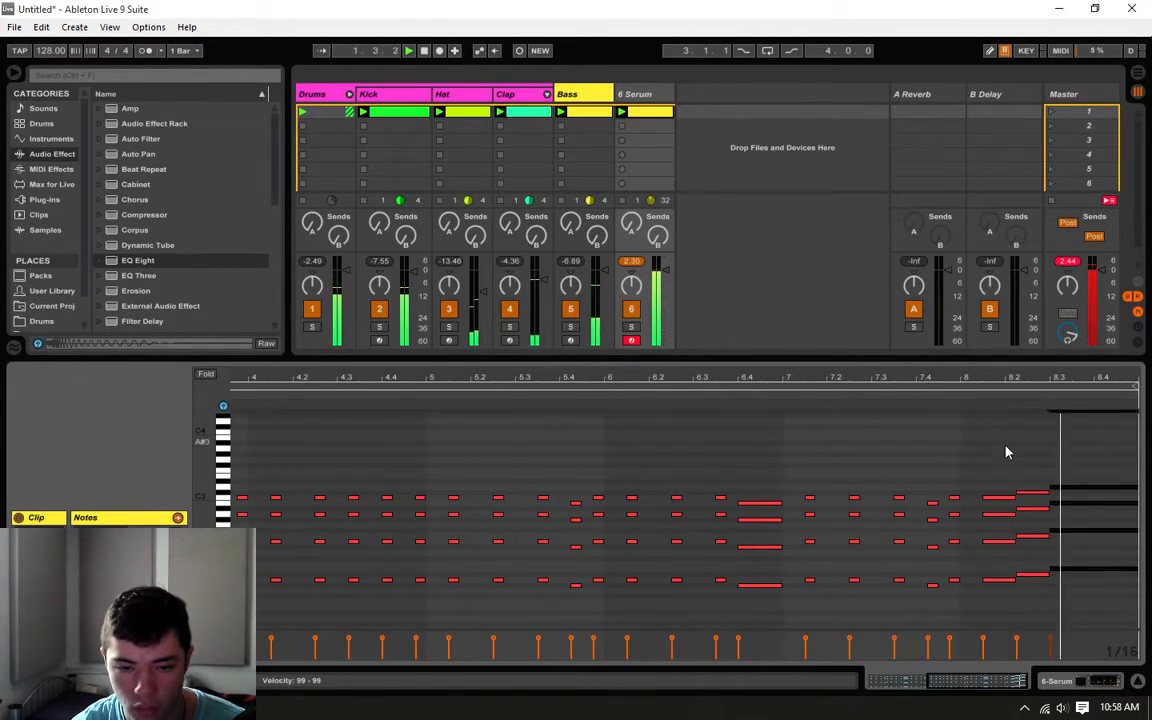
- Move bar 8's first long chord to the very start of the bar and audition the change
left_click_drag(1005, 452, 985, 596)
key("Left")
key("Left")
key("Left")
scroll(1008, 572, "up", 1)
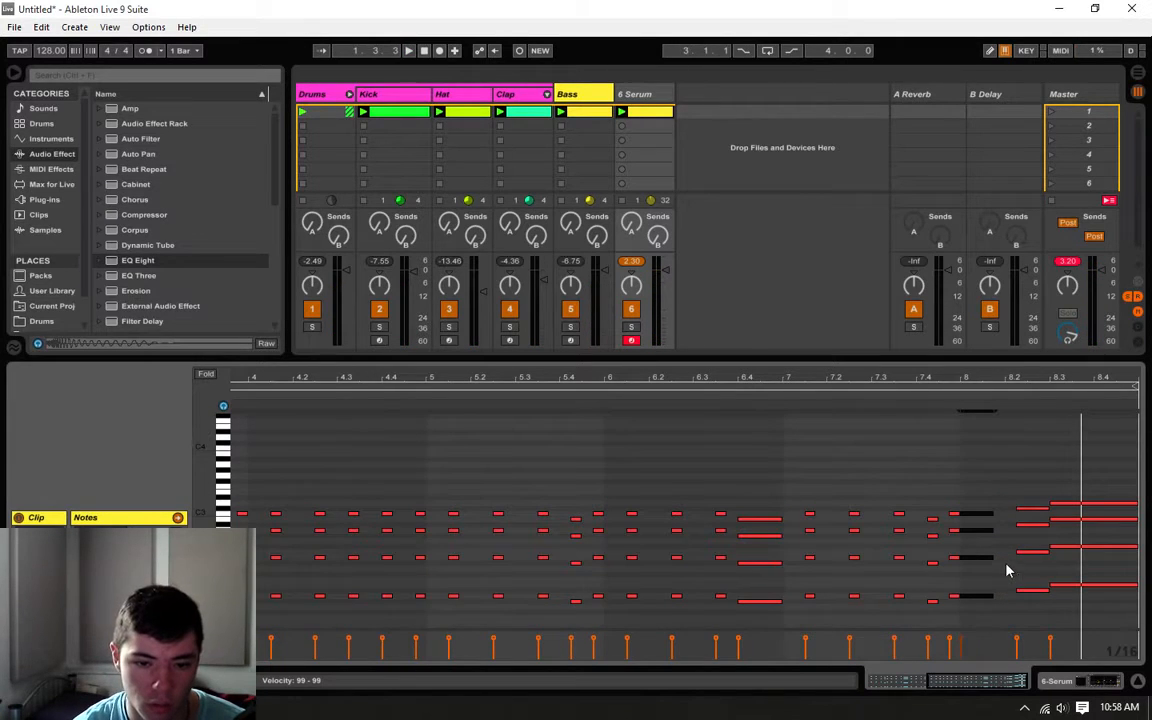
left_click(941, 393)
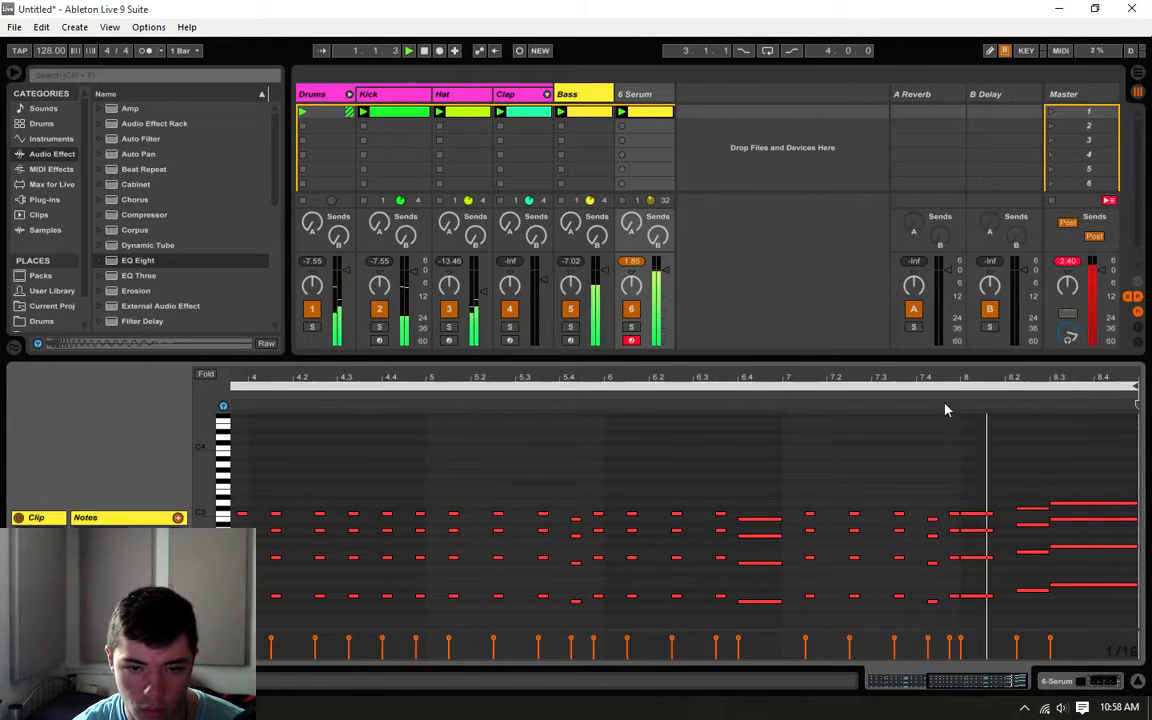
left_click(1026, 478)
key("space")
- Lengthen bar 8's first chord to a full beat, start the second one at 8.2, and play through the eight bars
left_click_drag(985, 475, 985, 633)
key("Right")
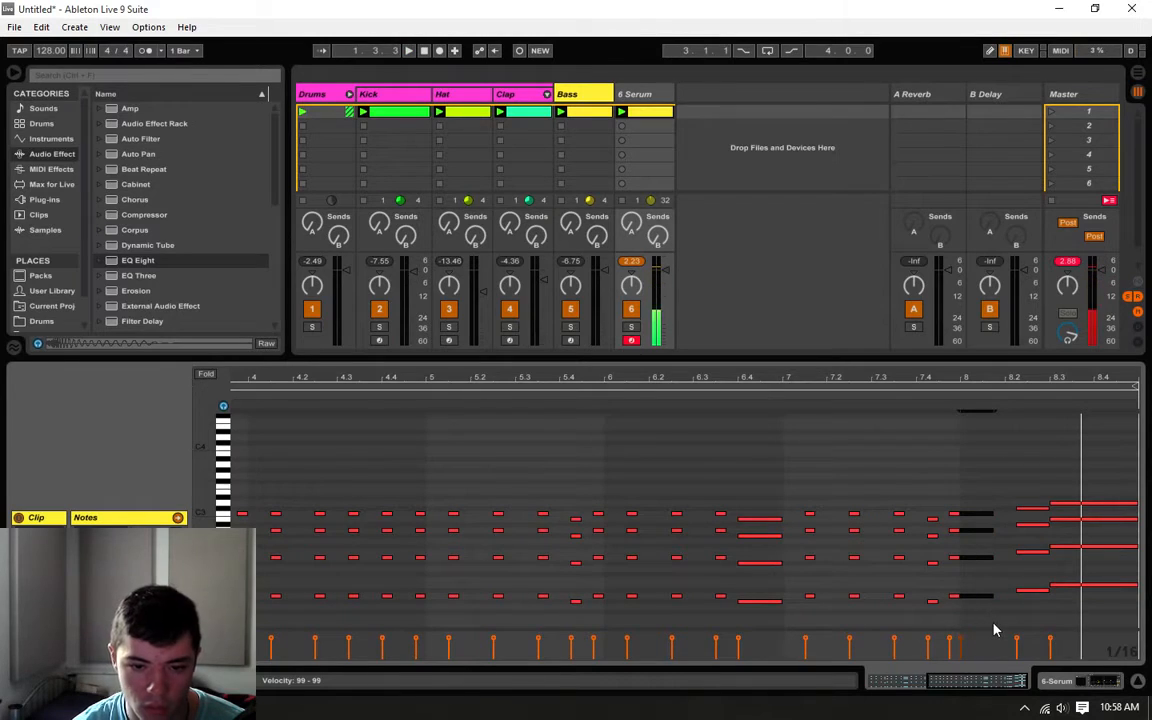
key("Left")
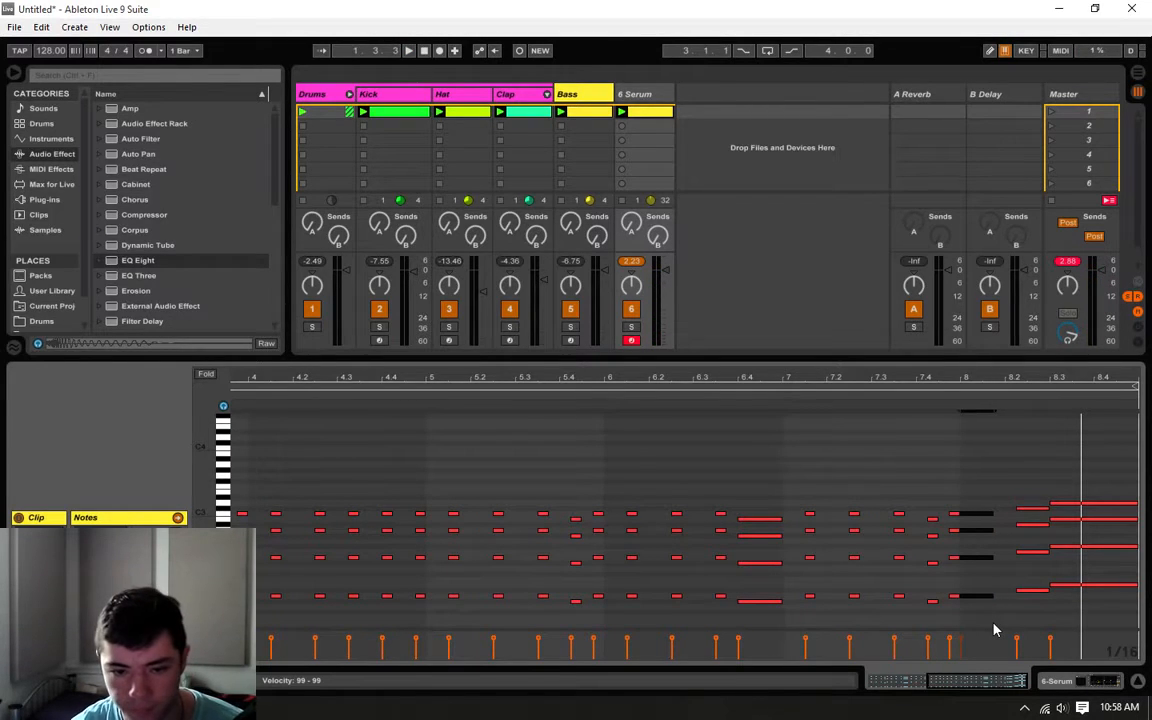
mouse_move(993, 597)
left_mouse_down()
mouse_move(1003, 597)
mouse_move(1033, 500)
mouse_move(1006, 509)
left_mouse_up()
left_click(1005, 478)
key("space")
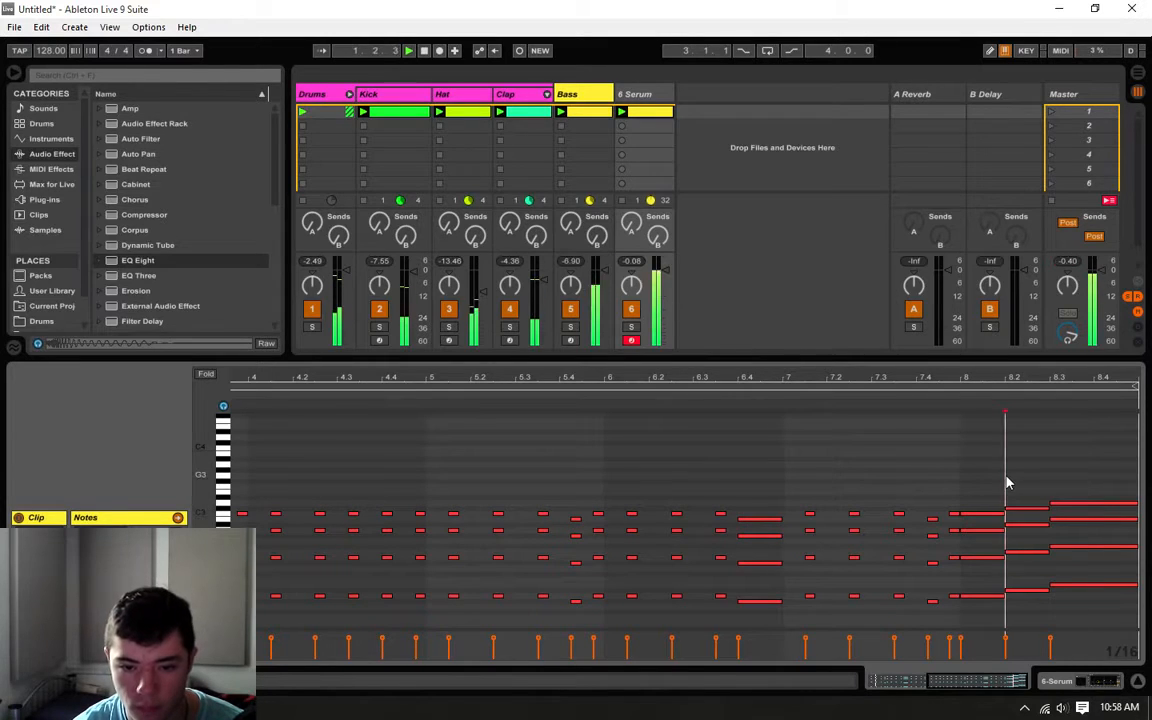
left_click_drag(1003, 682, 978, 648)
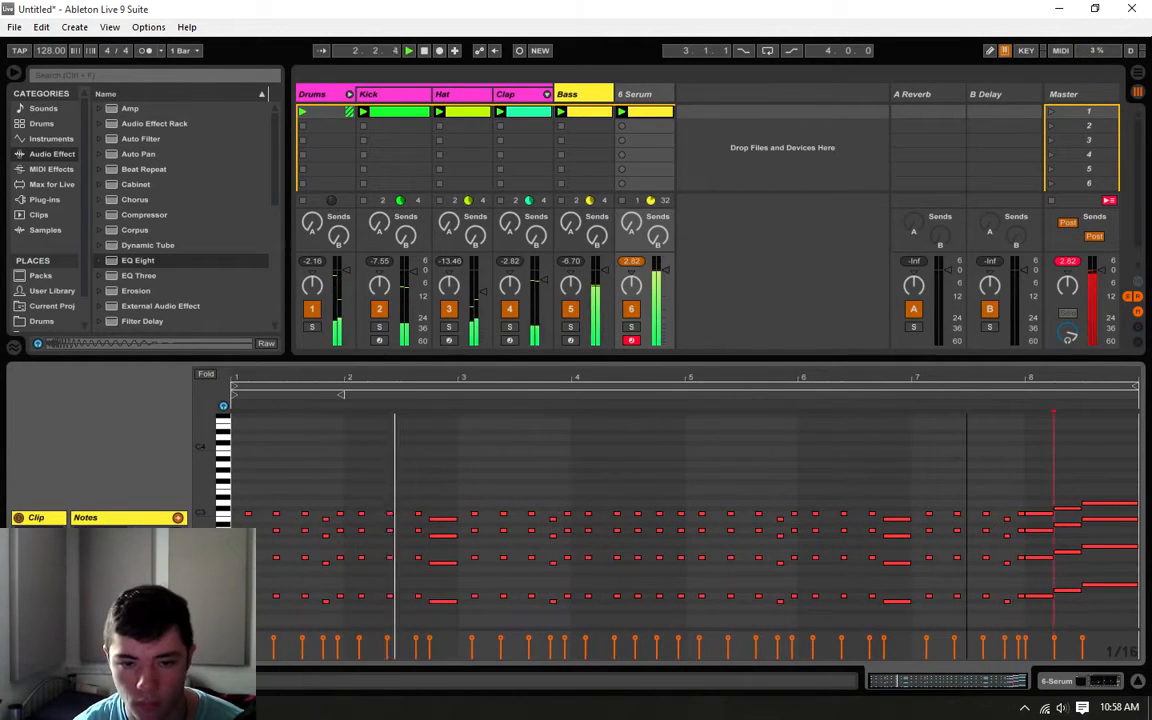
left_click(1025, 464)
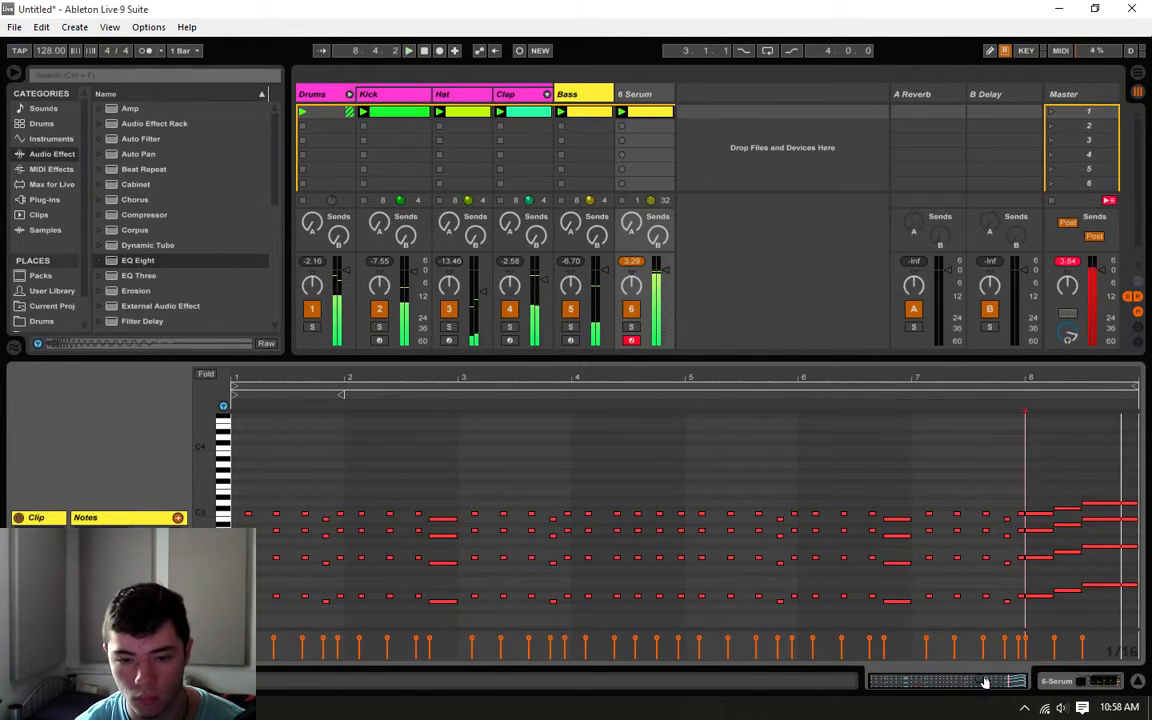
- Shorten bar 8's first chord to a sixteenth note and the chord at 8.2 to an eighth note
left_click_drag(981, 681, 1012, 715)
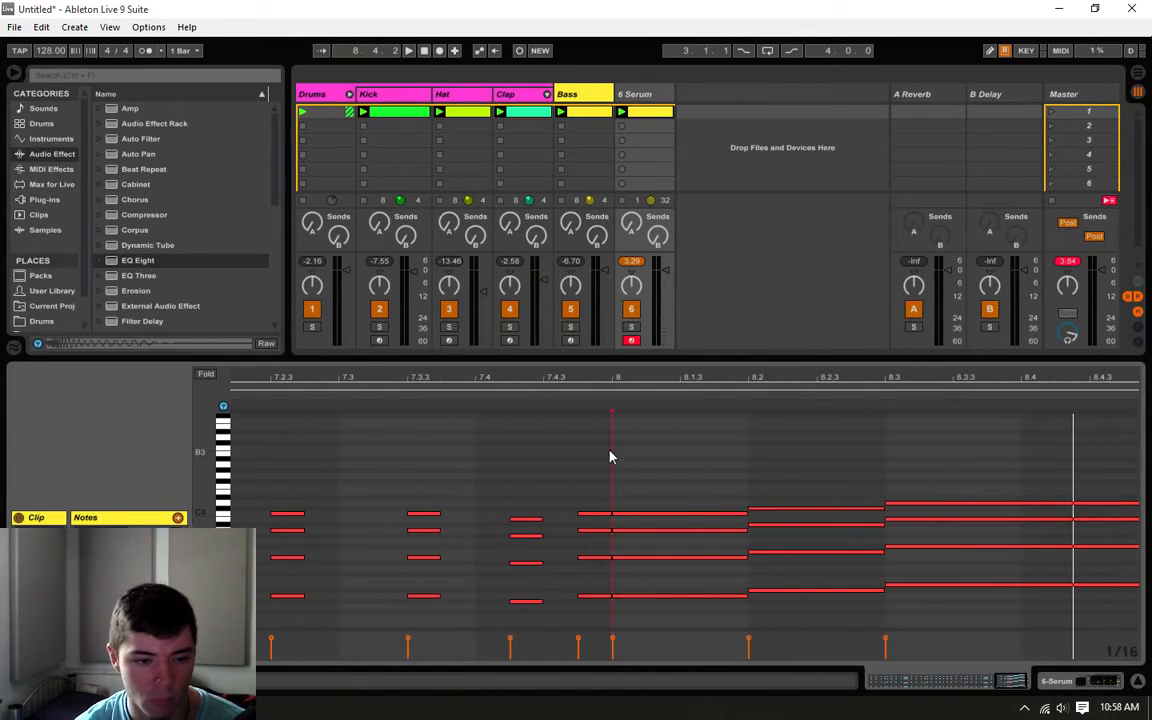
left_click_drag(610, 457, 640, 552)
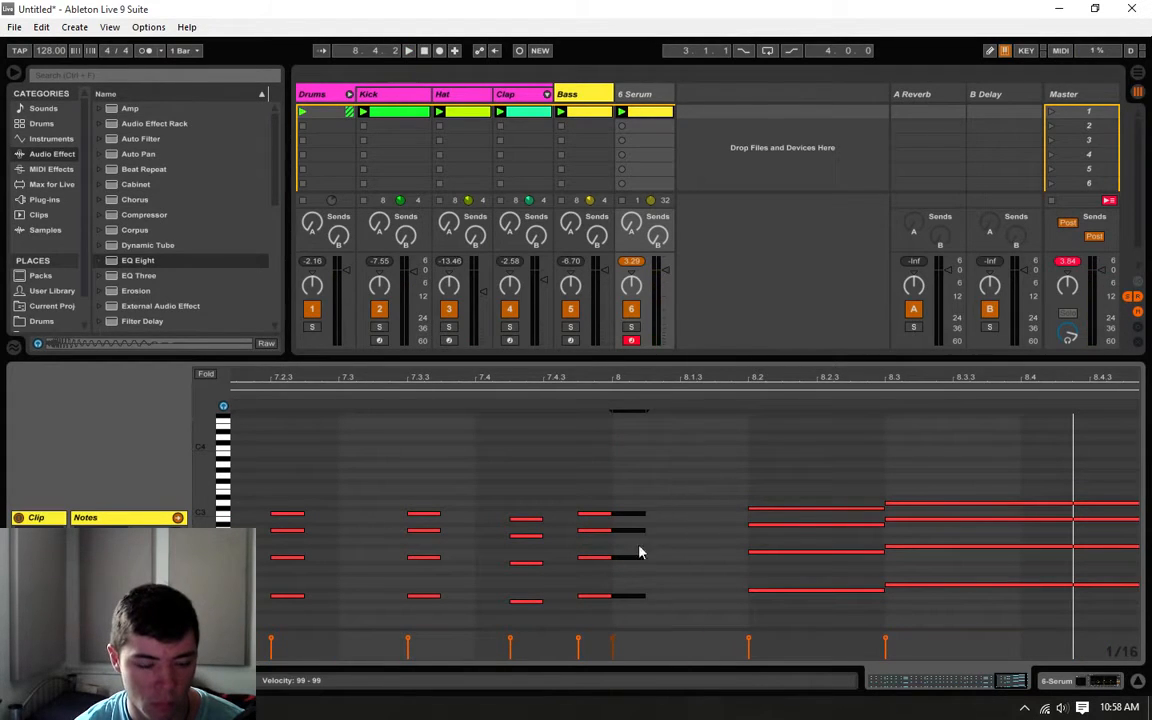
left_click_drag(756, 458, 814, 585)
- Extend the start of bar 8's final held chord back to 8.2.3 and audition the new ending
mouse_move(886, 480)
left_mouse_down()
mouse_move(895, 590)
mouse_move(818, 585)
left_mouse_up()
left_click(817, 477)
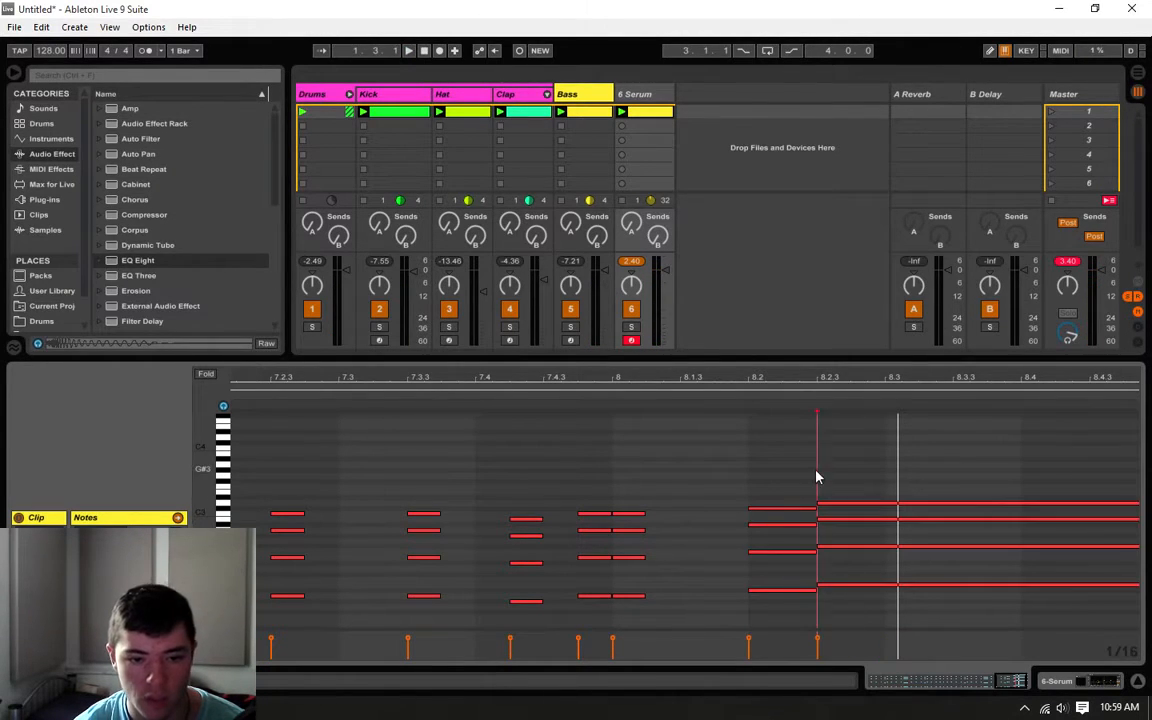
left_click(583, 397)
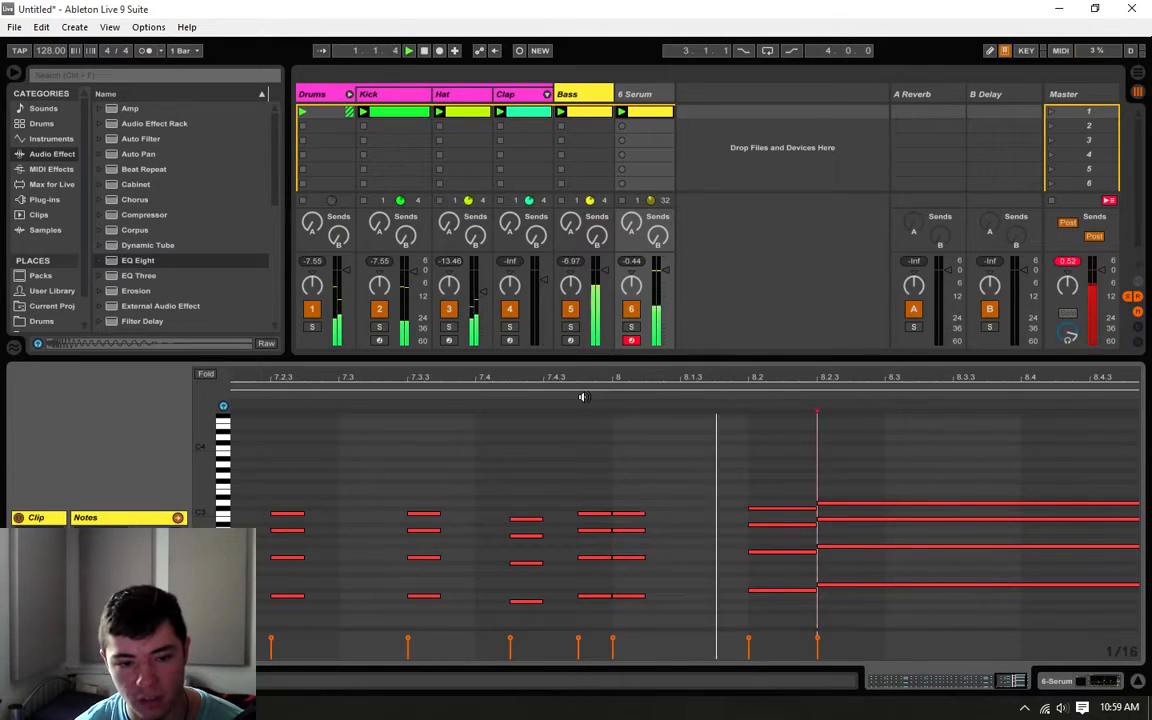
left_click(851, 468)
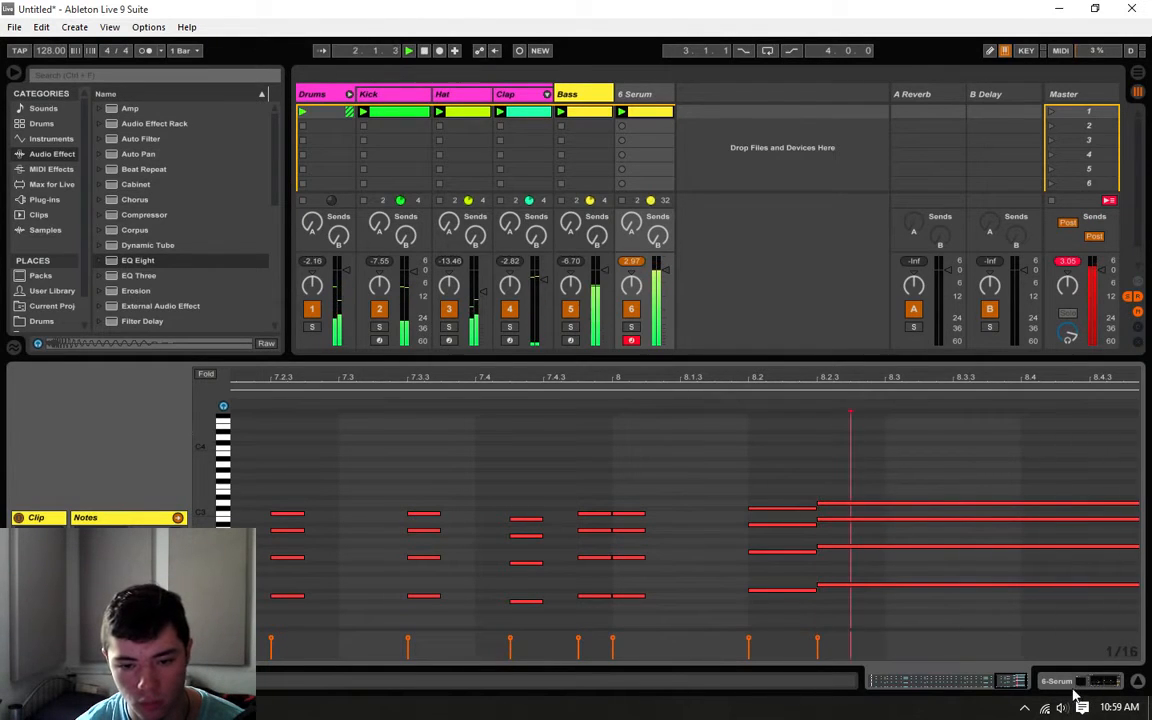
- Show the Serum track's devices, stop playback, and open the Serum plug-in's editor window
left_click(1052, 682)
key("space")
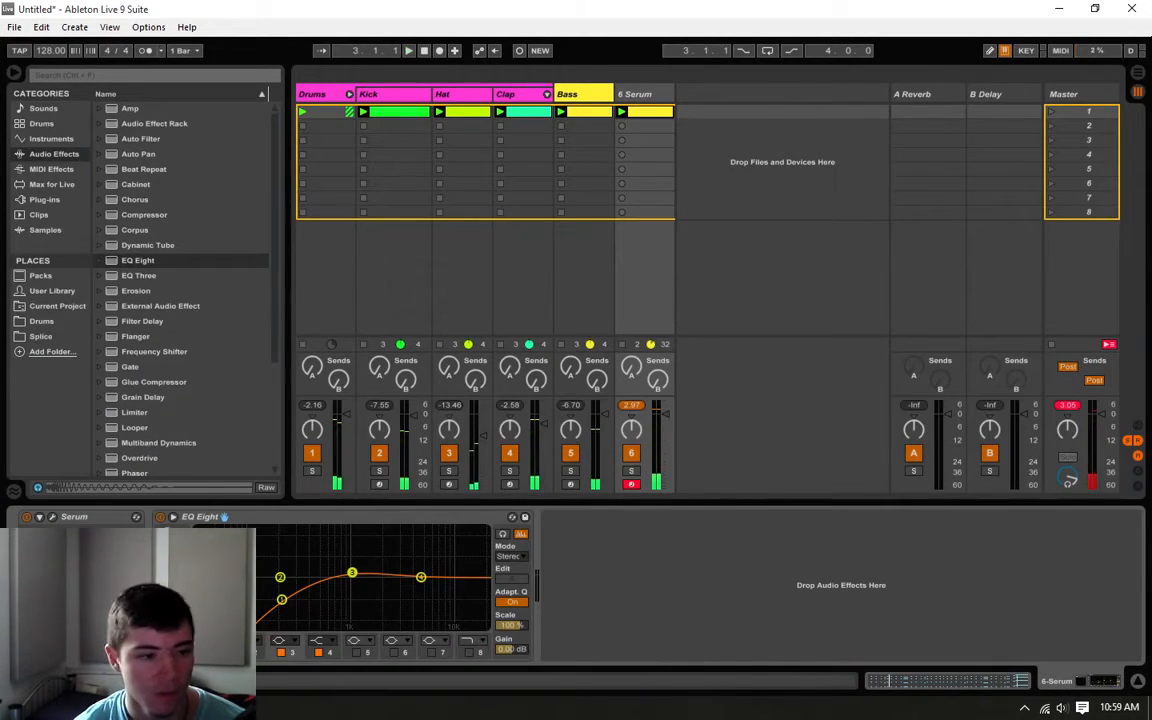
left_click(53, 518)
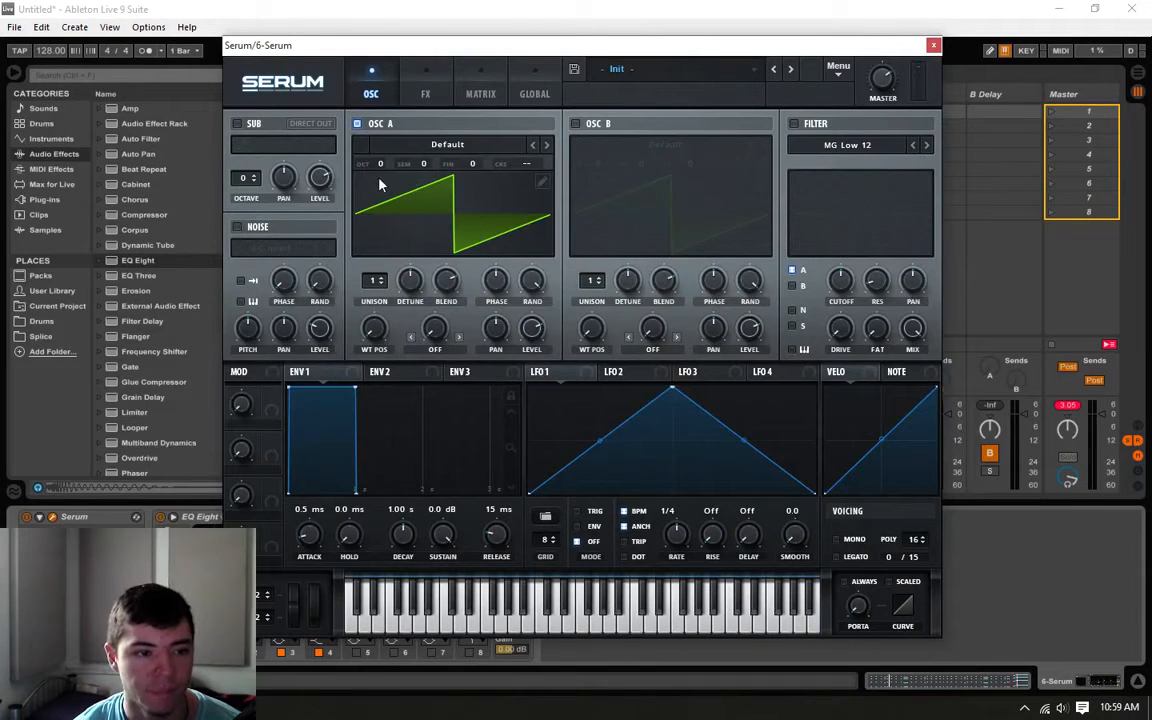
- Set oscillator A's unison to 7 voices, lower the Serum track's volume, and play back the chords
left_click_drag(378, 284, 413, 275)
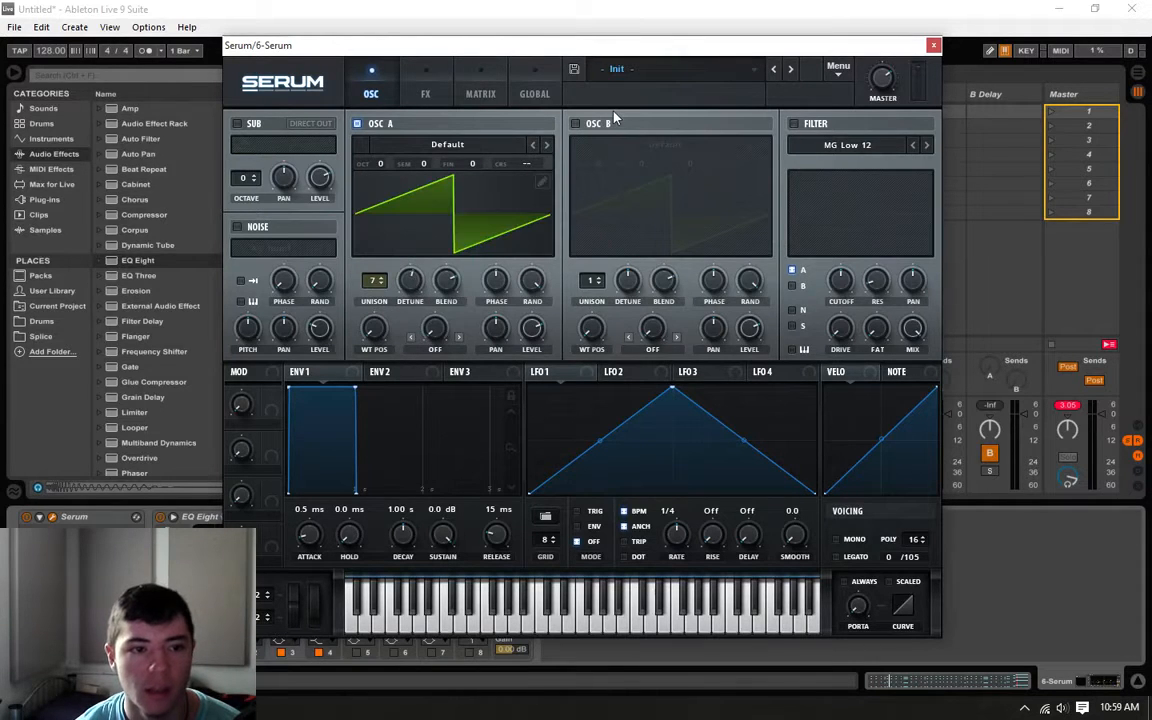
left_click_drag(639, 46, 634, 108)
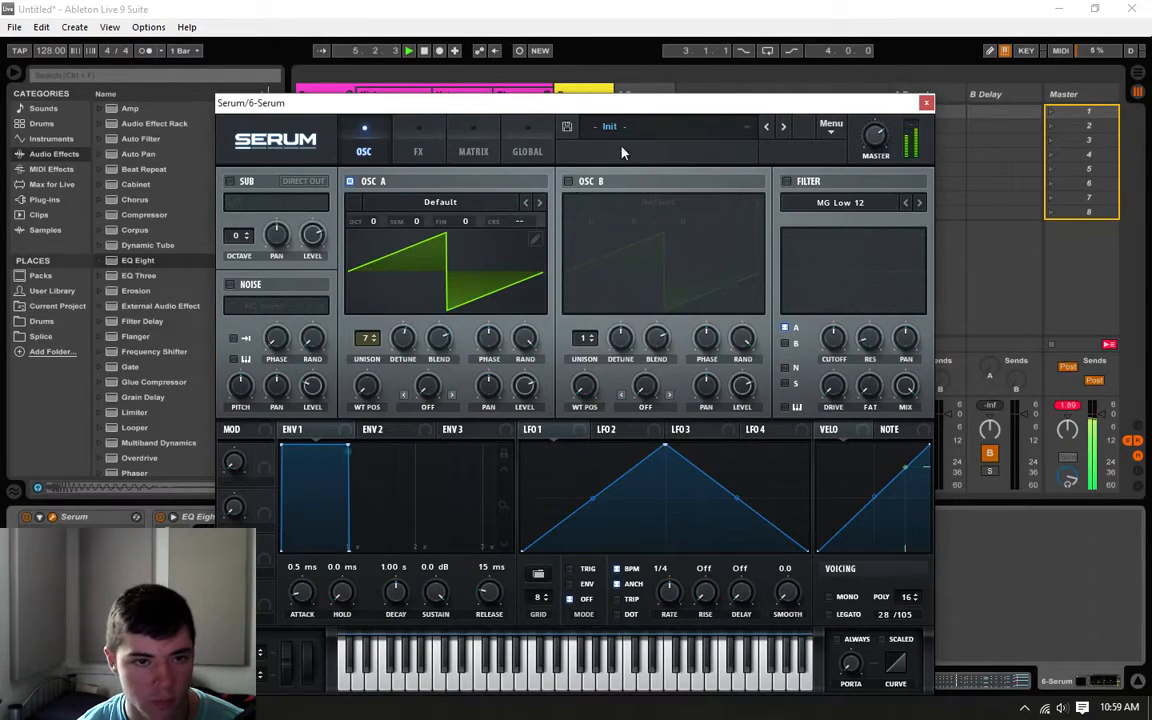
left_click_drag(630, 103, 555, 576)
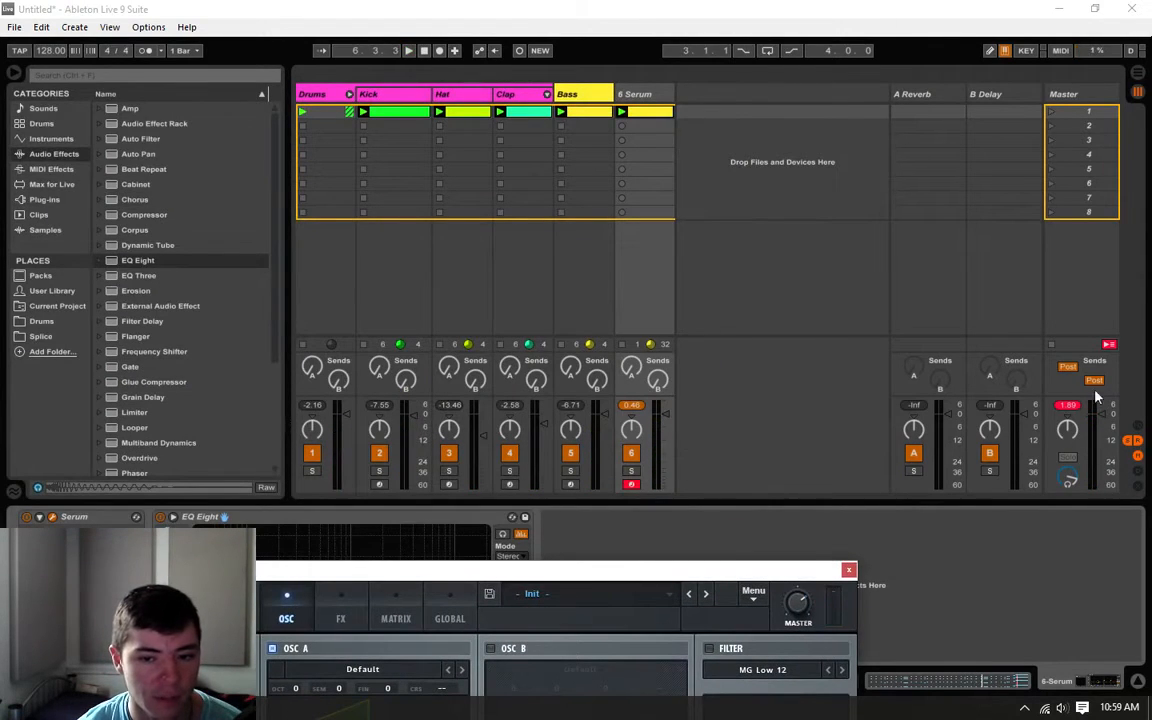
left_click(655, 432)
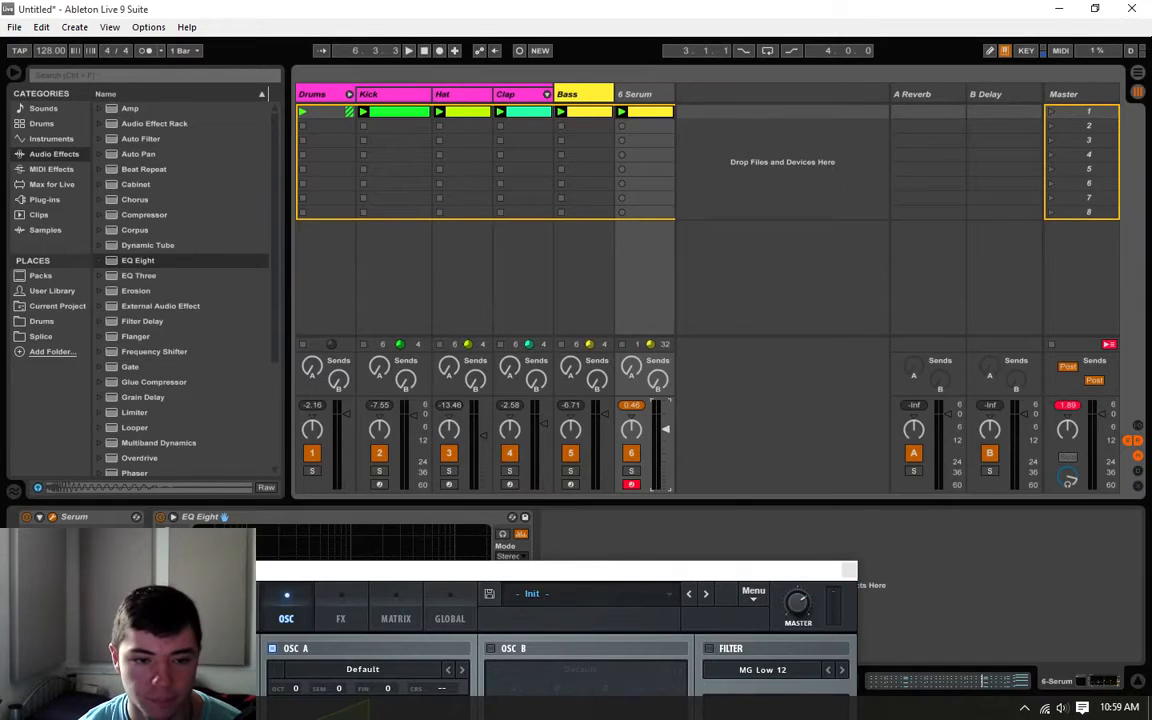
key("space")
left_click_drag(676, 566, 713, 95)
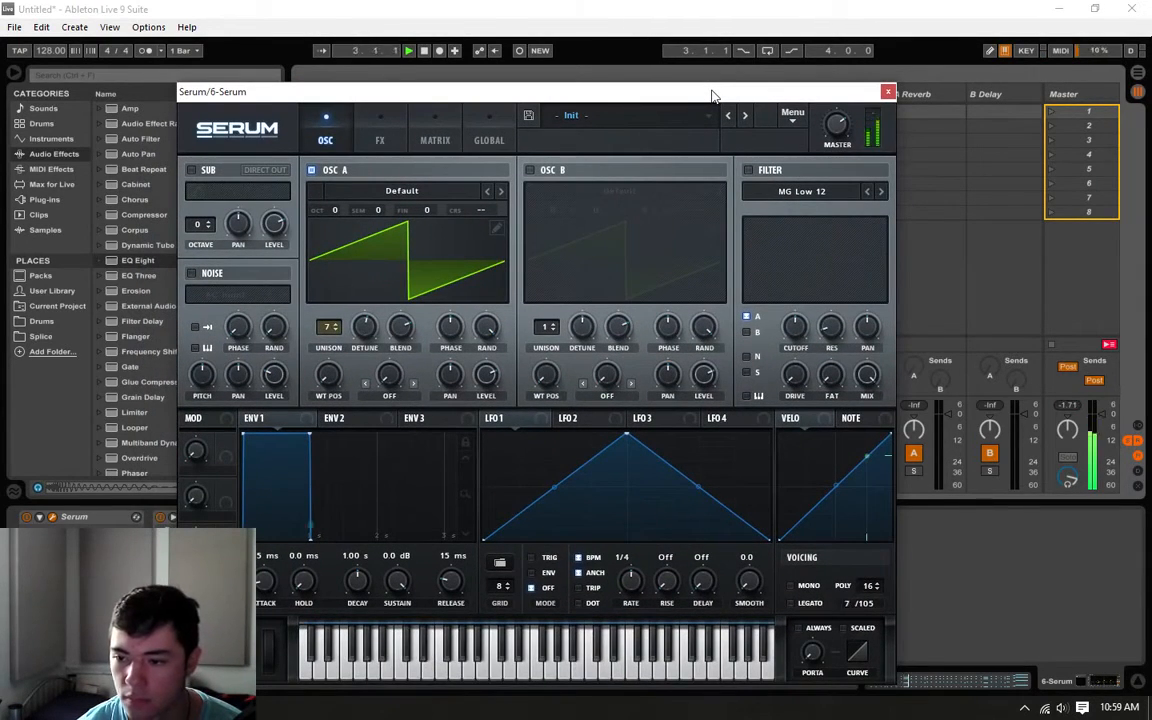
- Enable oscillator B at octave +1 with 7 unison voices and adjust its detune during playback
left_click(529, 170)
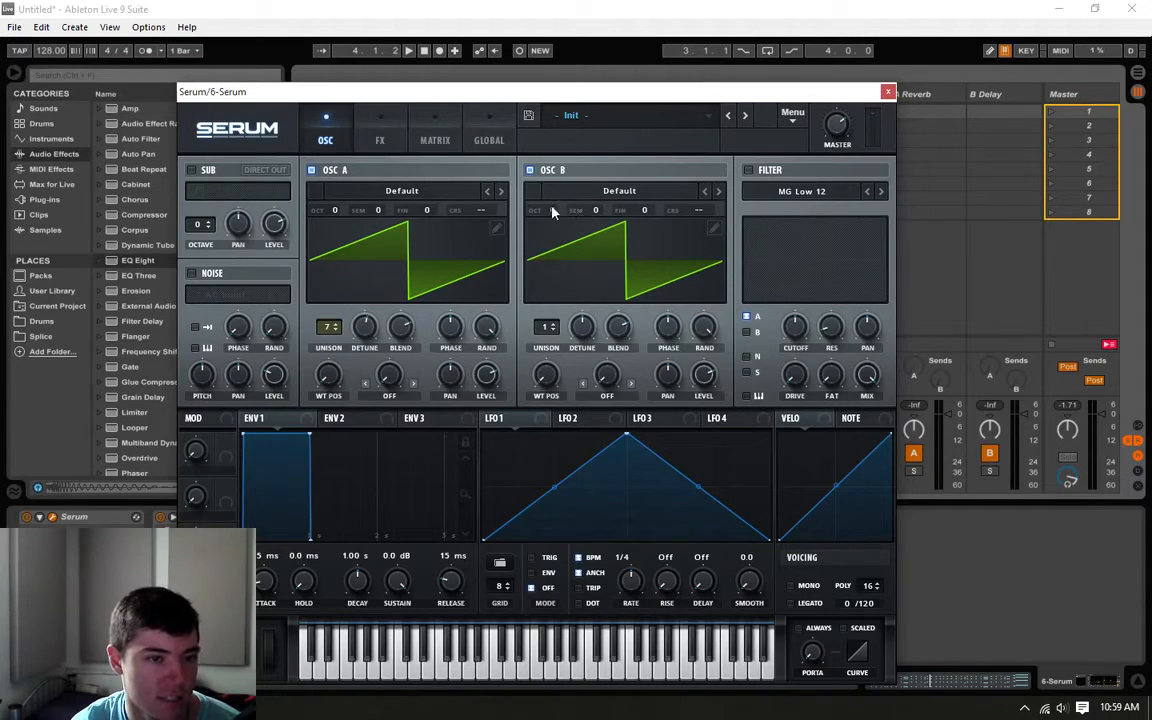
left_click_drag(552, 209, 568, 200)
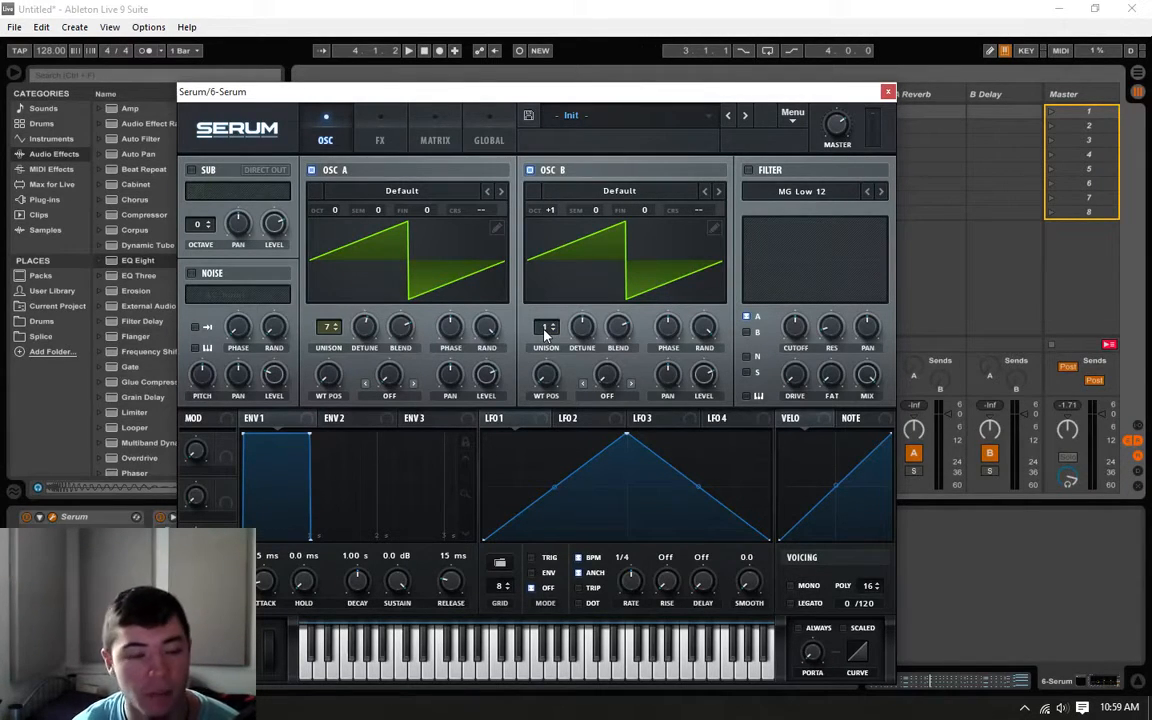
left_click_drag(545, 335, 580, 281)
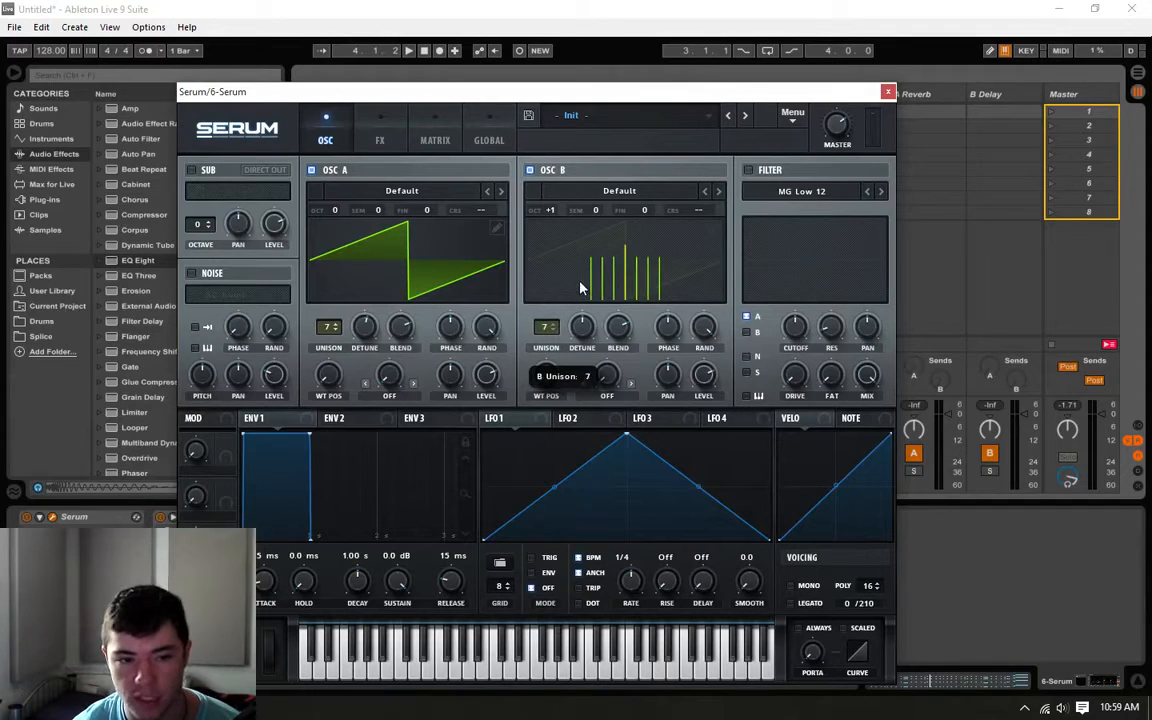
left_click_drag(583, 335, 585, 332)
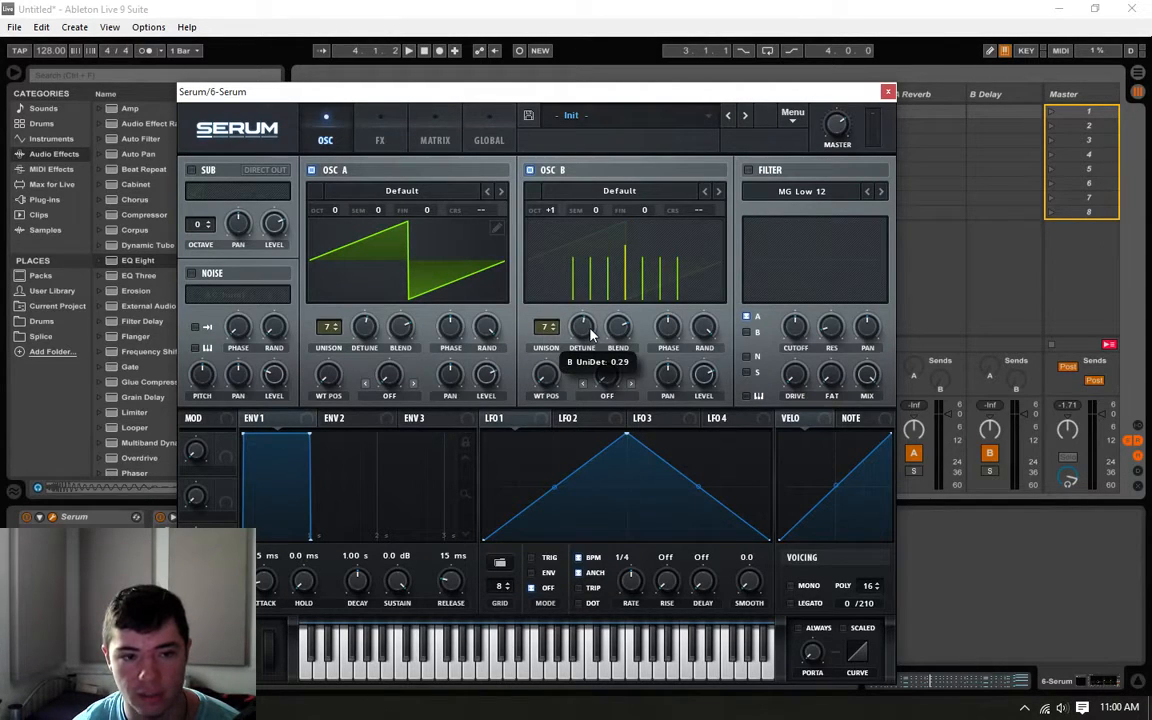
key("space")
left_click_drag(589, 328, 585, 327)
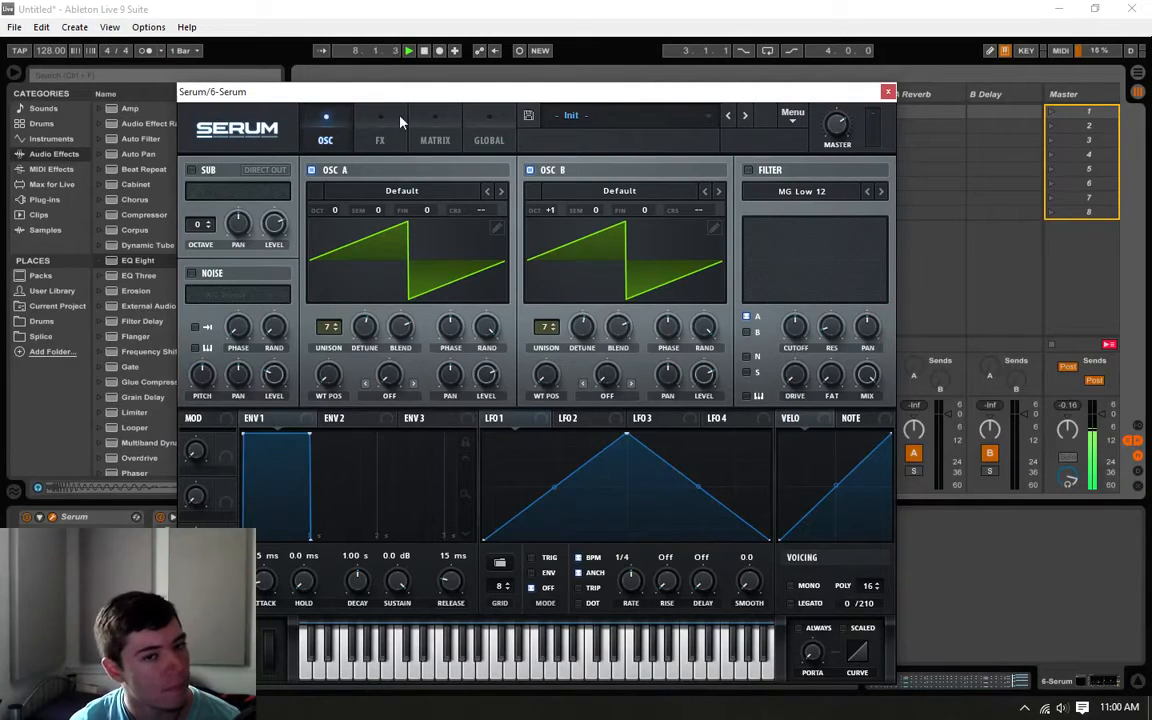
- Lengthen bar 8's first chord in the Serum clip so it ends at 8.2, and restart playback
left_click(886, 92)
key("space")
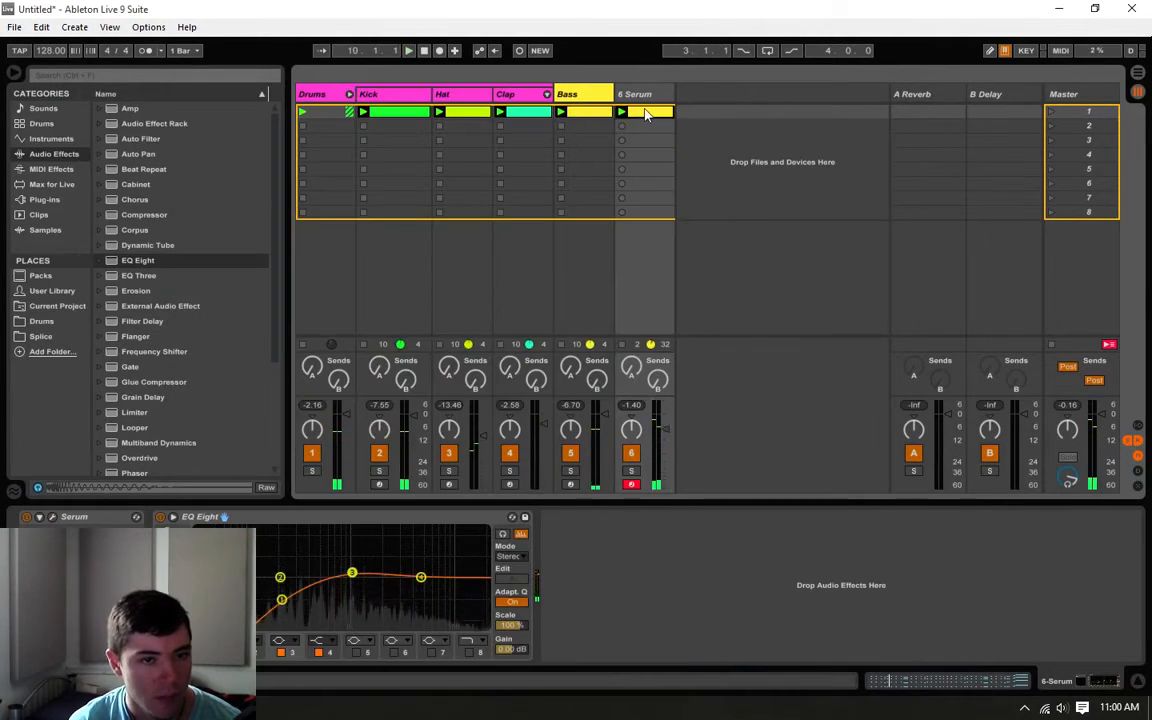
double_click(648, 113)
left_click(746, 425)
left_click_drag(650, 470, 742, 593)
left_click(743, 467)
key("space")
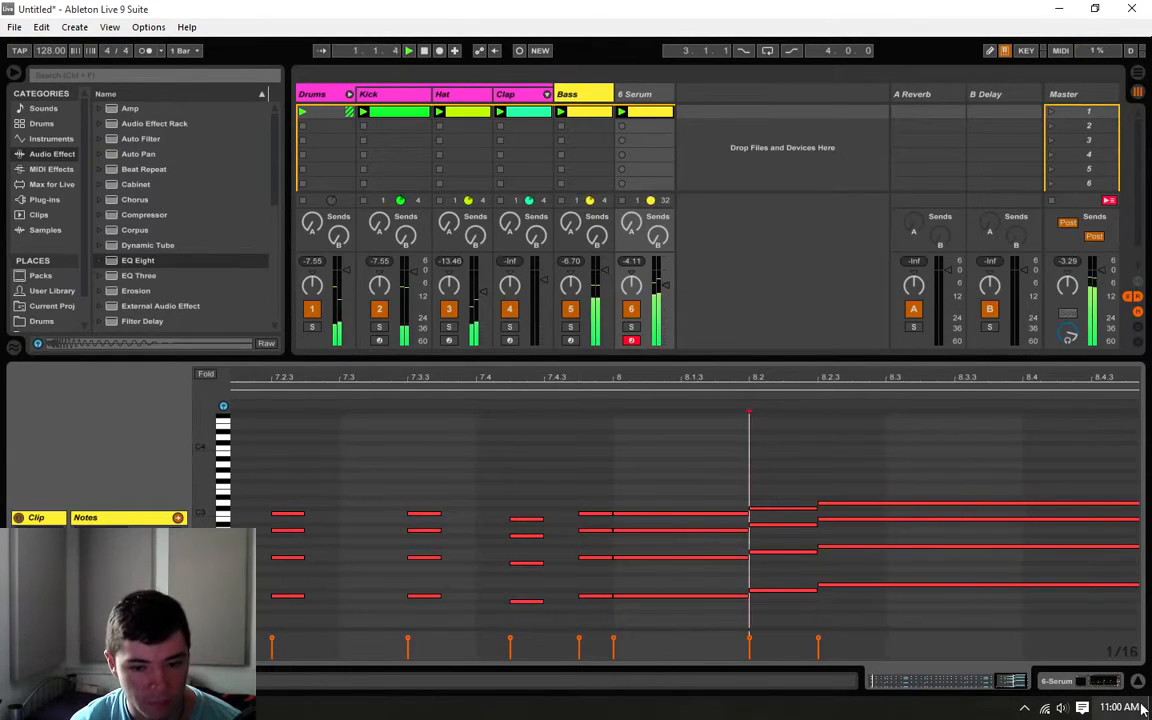
- Return from the clip's notes to the Serum track's devices and reopen the Serum editor window
left_click(1086, 681)
double_click(657, 115)
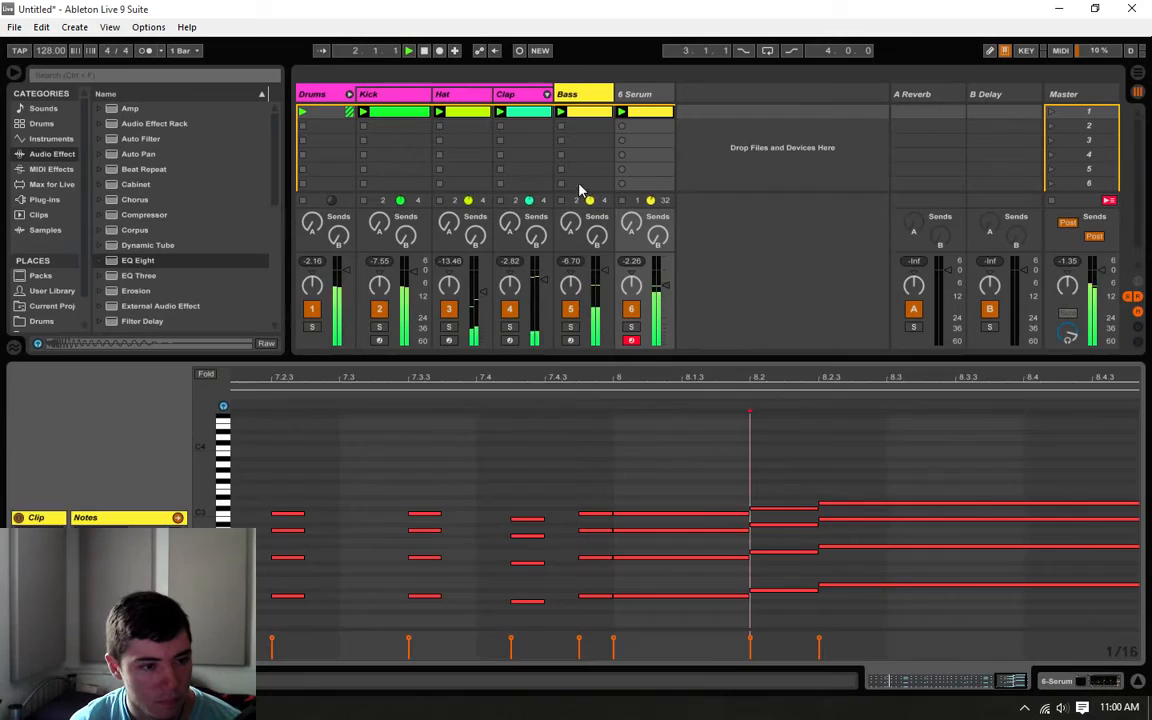
left_click(1086, 681)
left_click(52, 516)
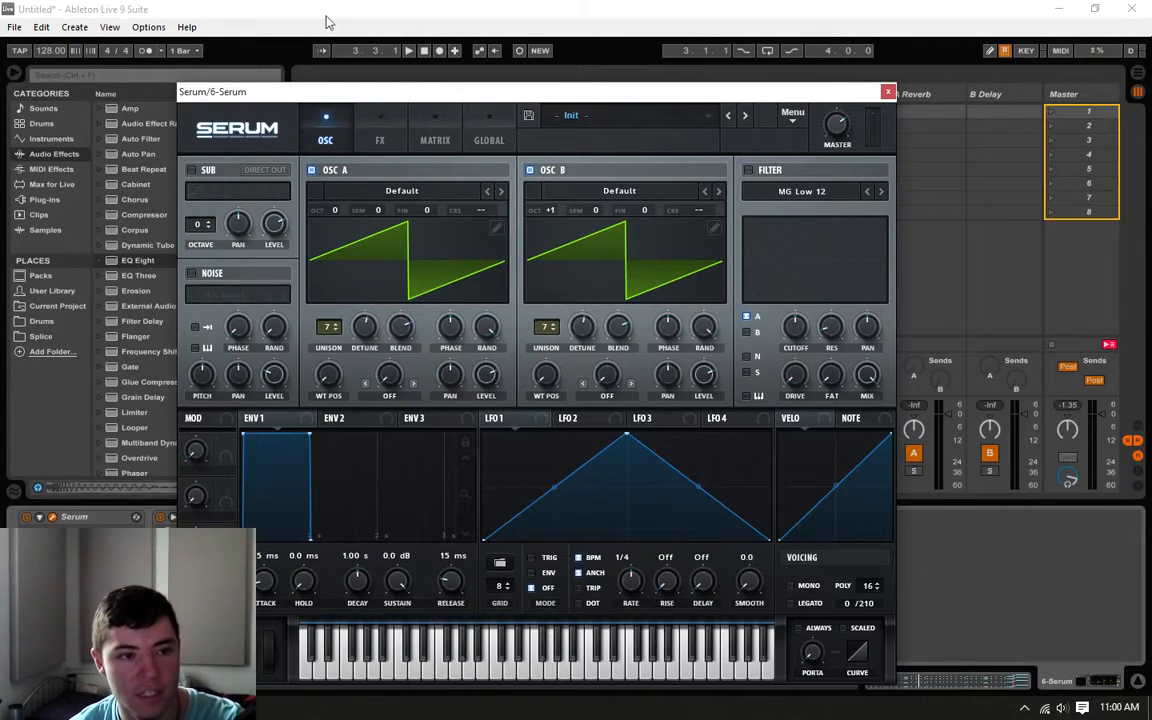
- Enable Serum's Reverb effect, reduce its size slightly, and turn its pre-delay down to minimum
left_click(385, 133)
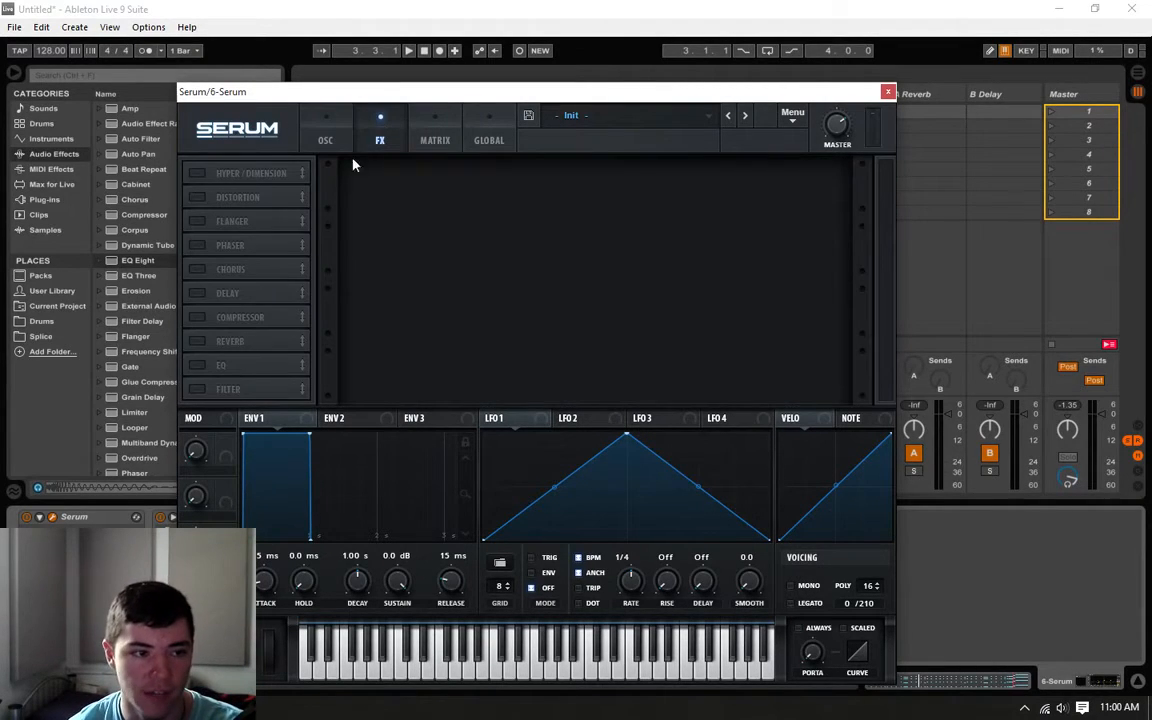
left_click(198, 342)
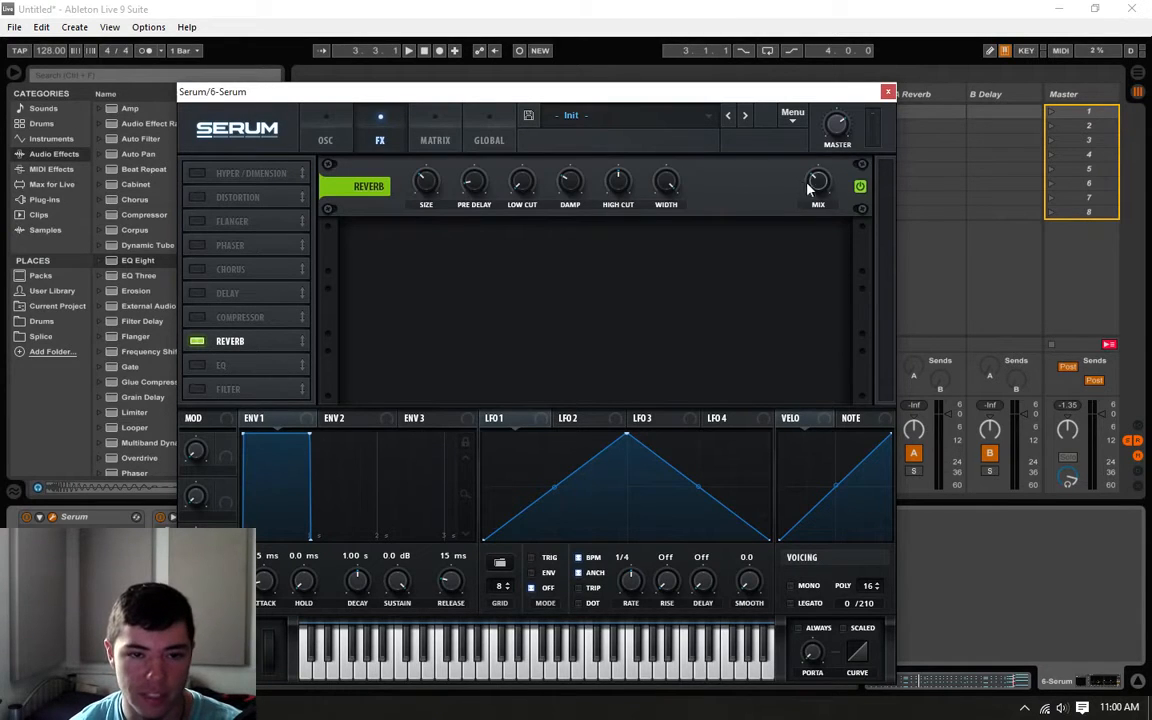
mouse_move(820, 189)
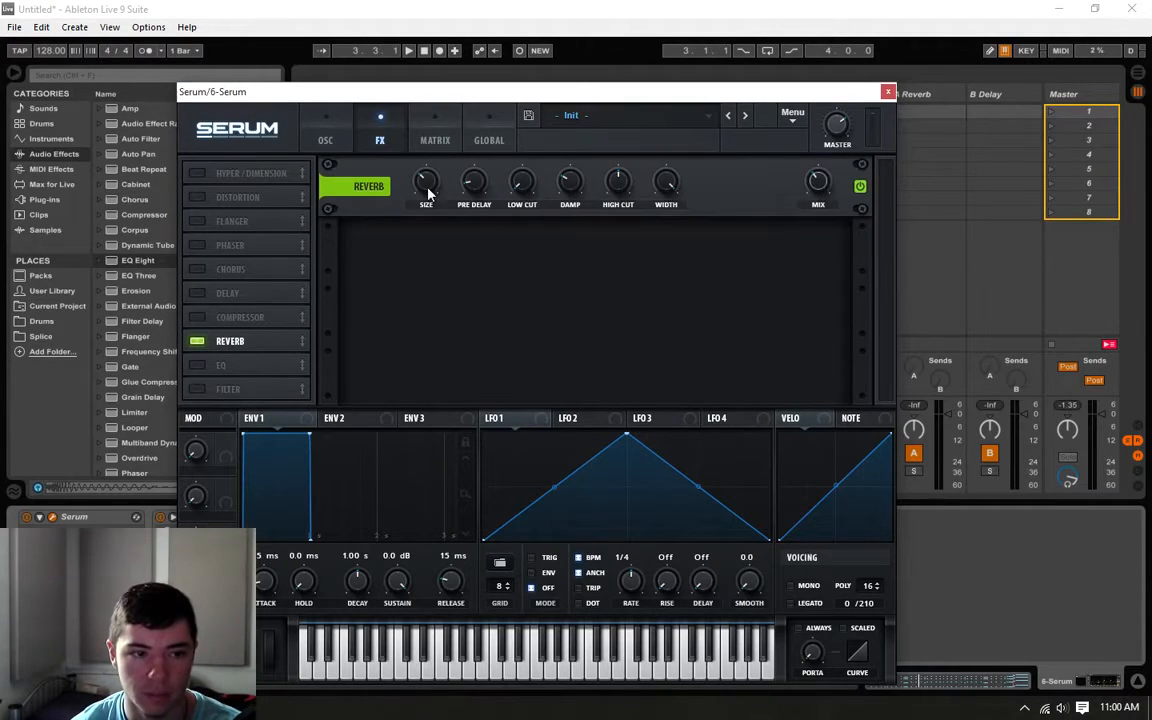
mouse_move(479, 212)
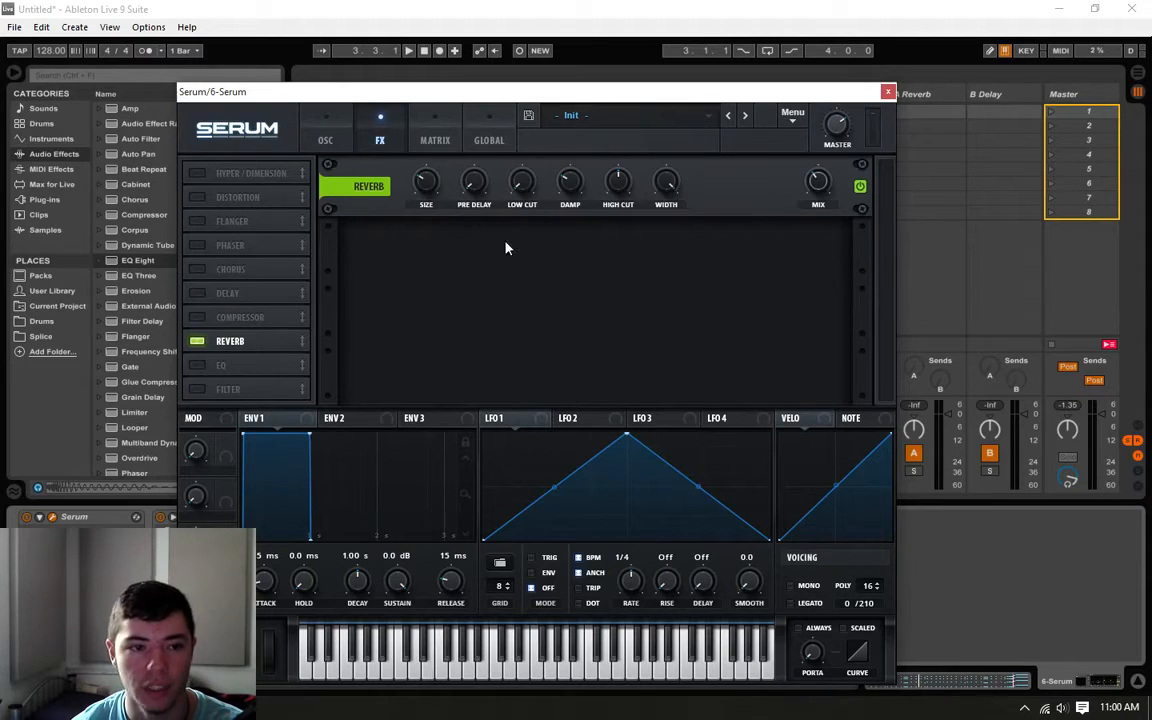
- Set the reverb's high cut to 73% and its low cut to 24% while auditioning the chords
mouse_move(579, 183)
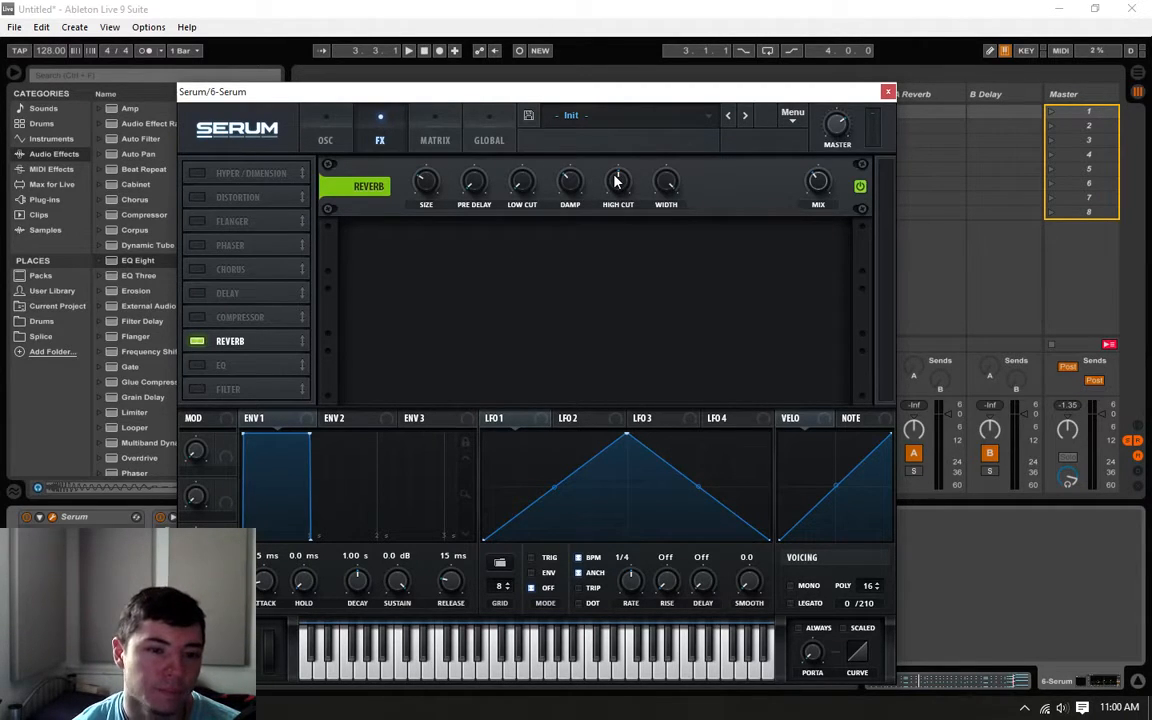
mouse_move(617, 181)
mouse_move(536, 187)
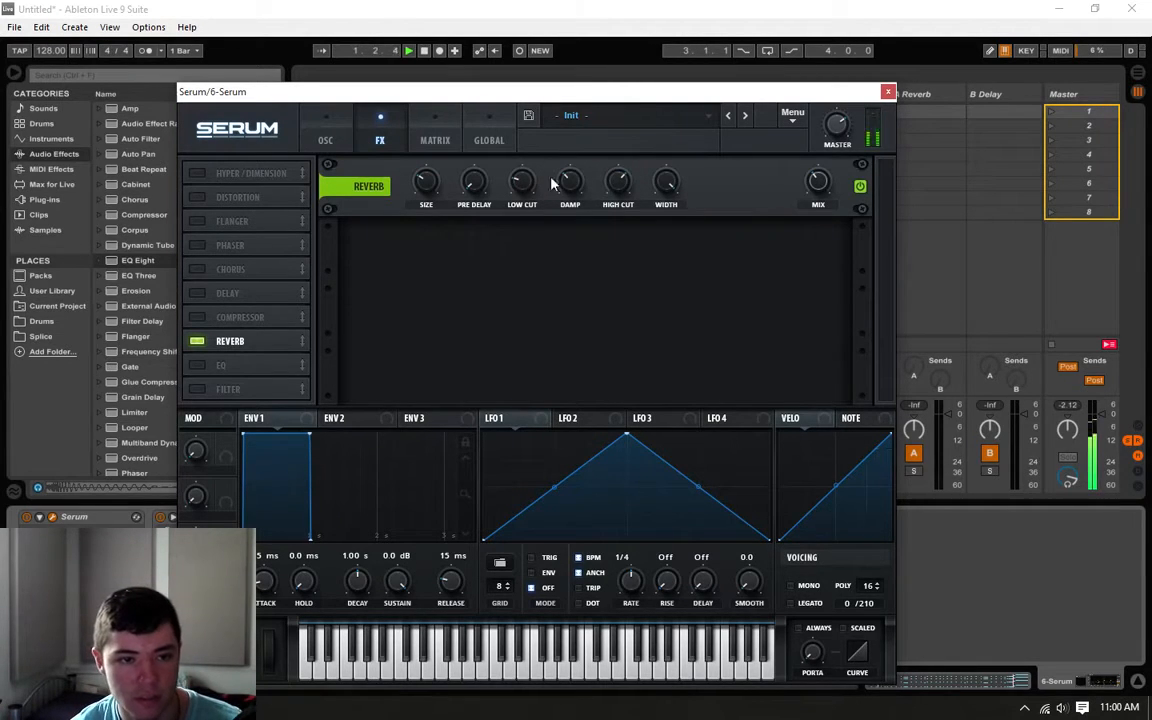
mouse_move(524, 192)
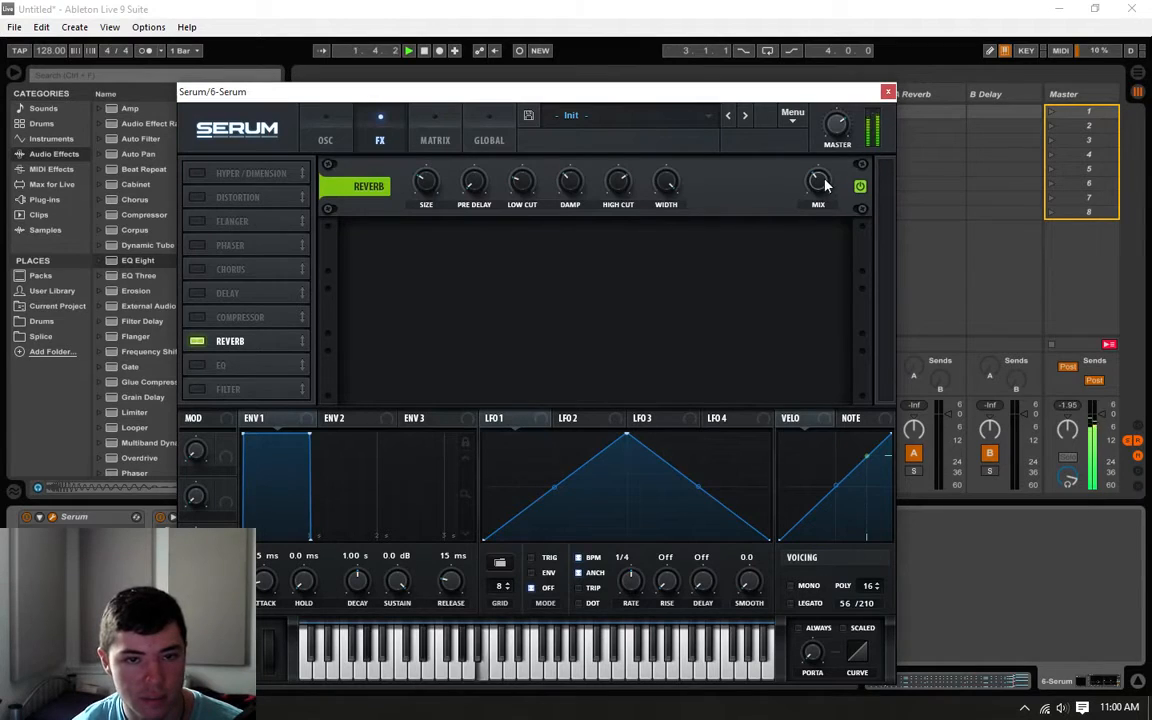
mouse_move(822, 186)
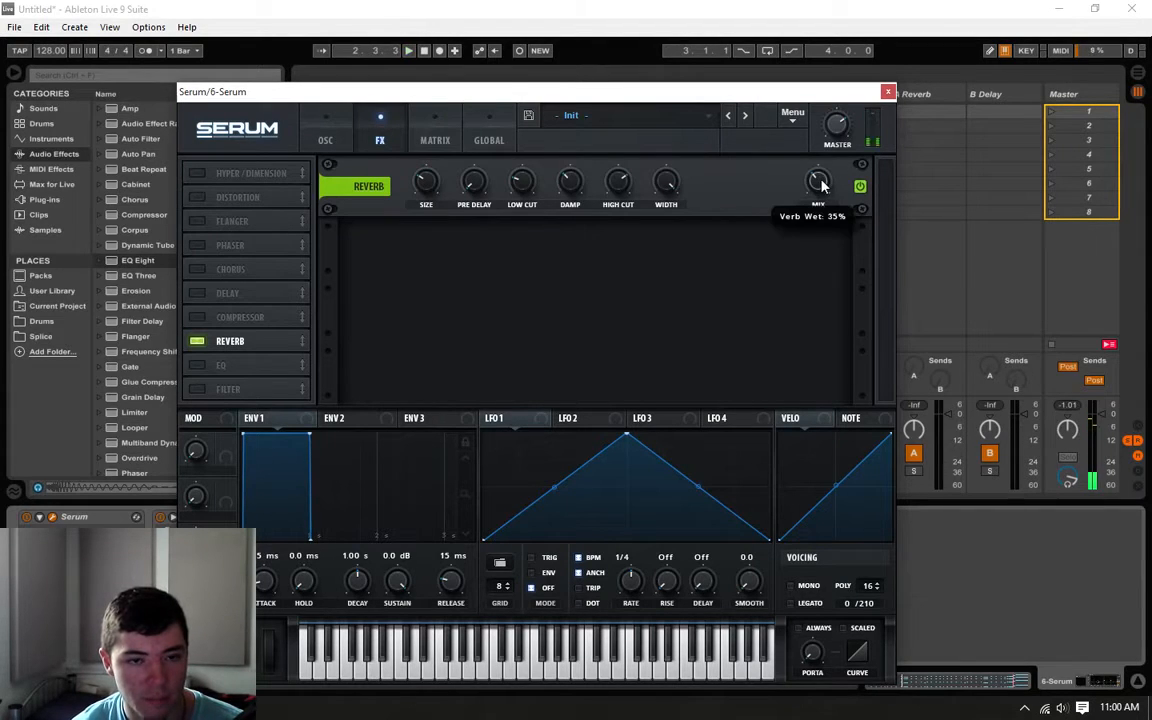
mouse_move(620, 187)
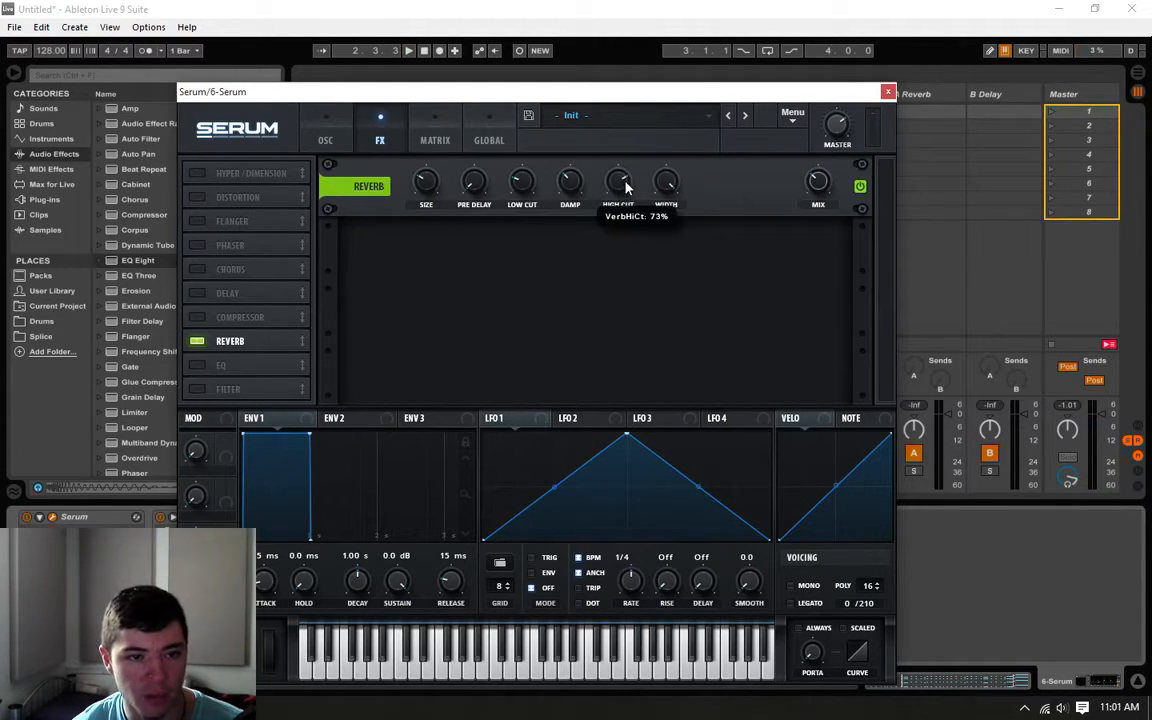
key("space")
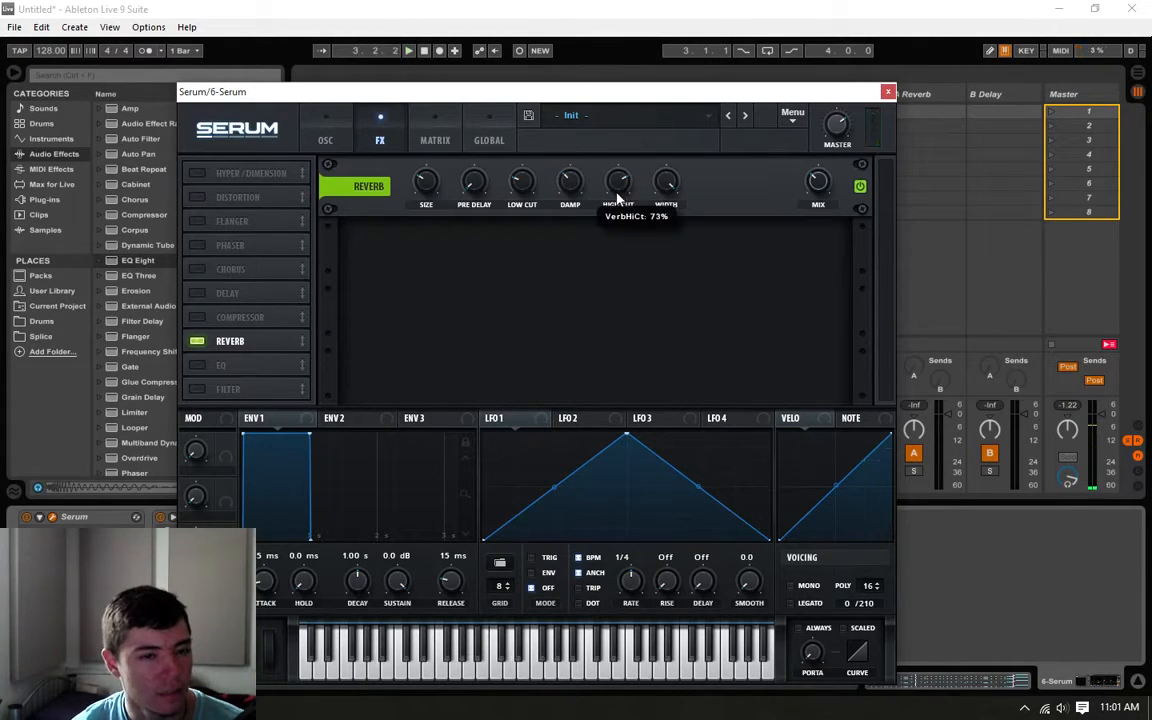
key("space")
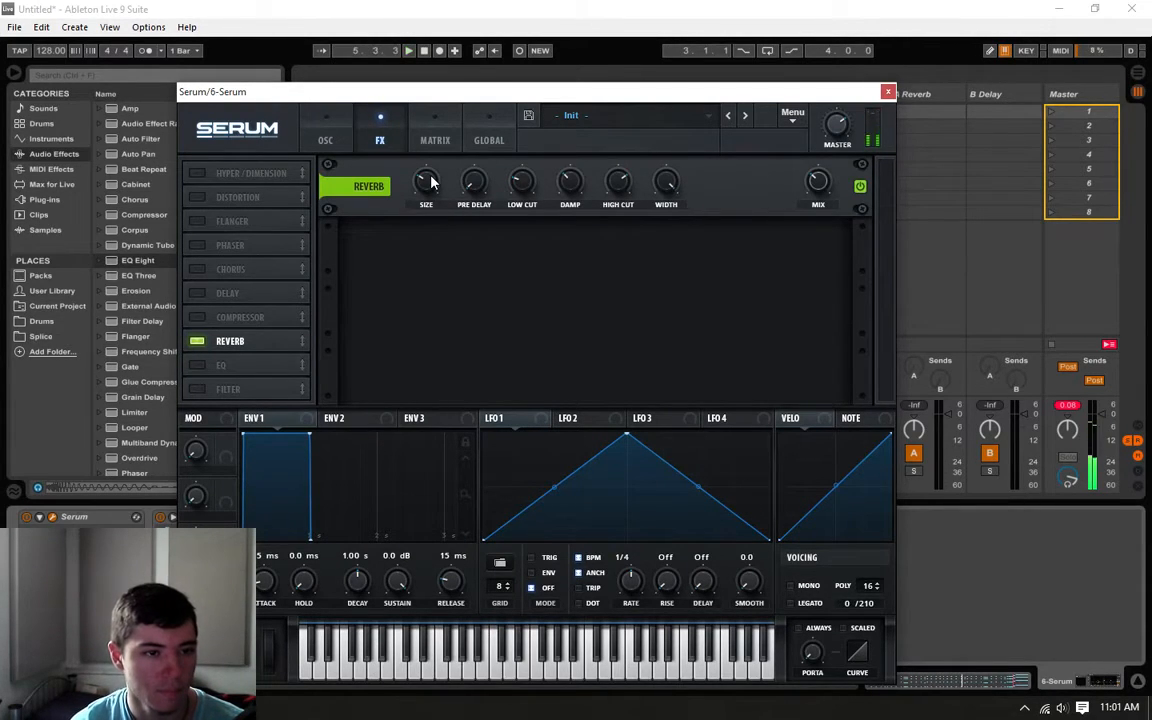
- Reduce the reverb's size, low cut and damping while listening to the progression
left_click_drag(431, 177, 423, 181)
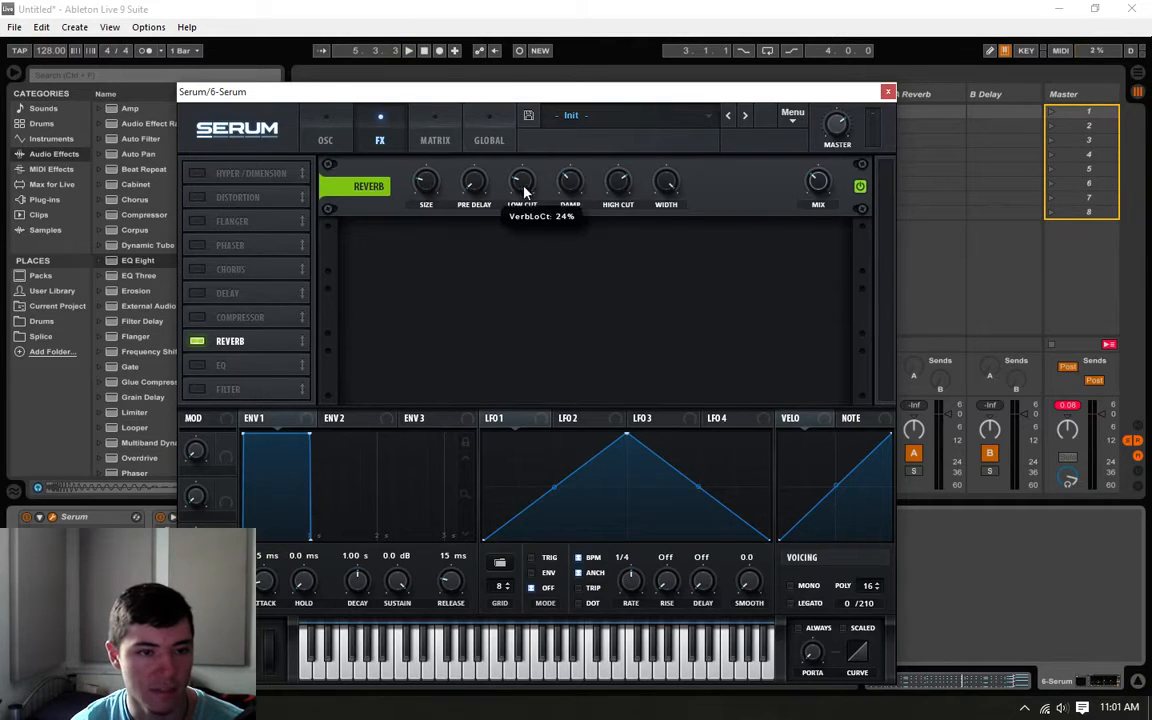
key("space")
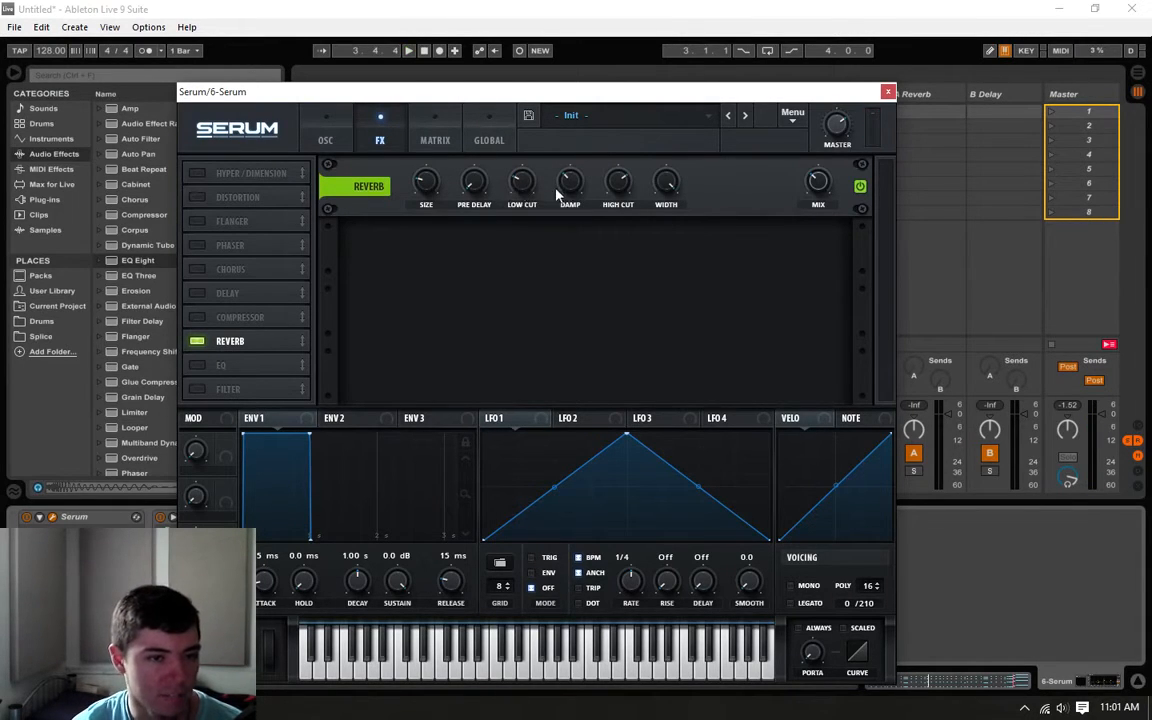
mouse_move(572, 192)
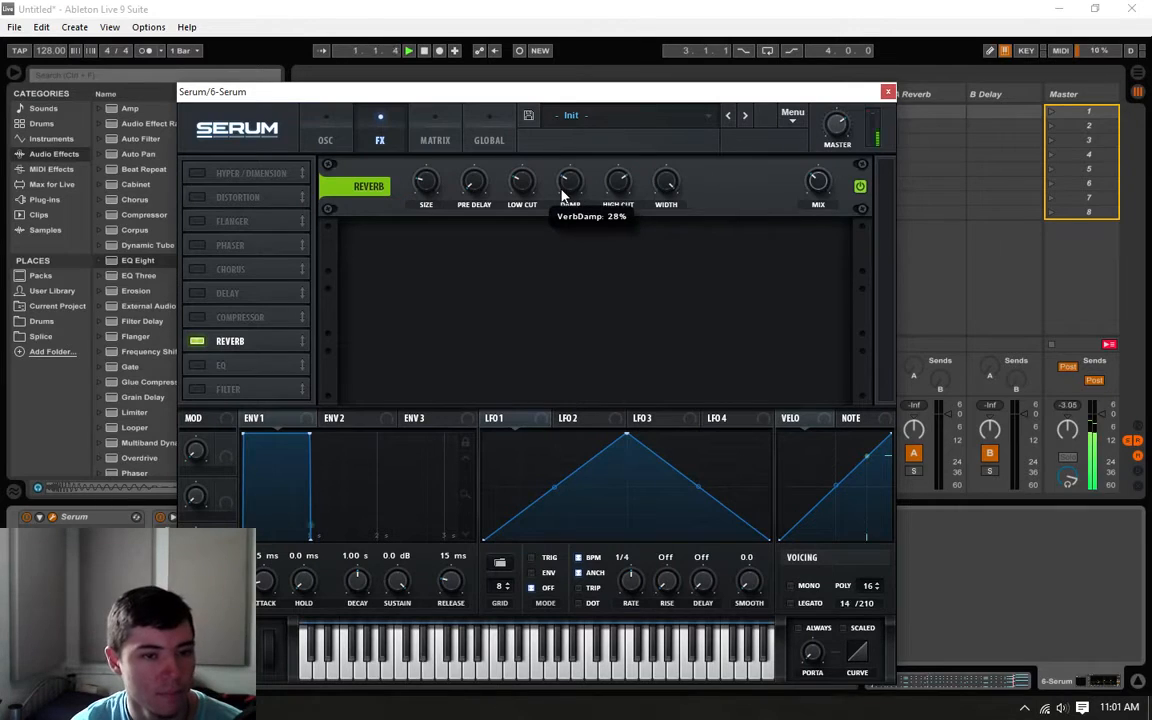
left_click_drag(550, 195, 549, 202)
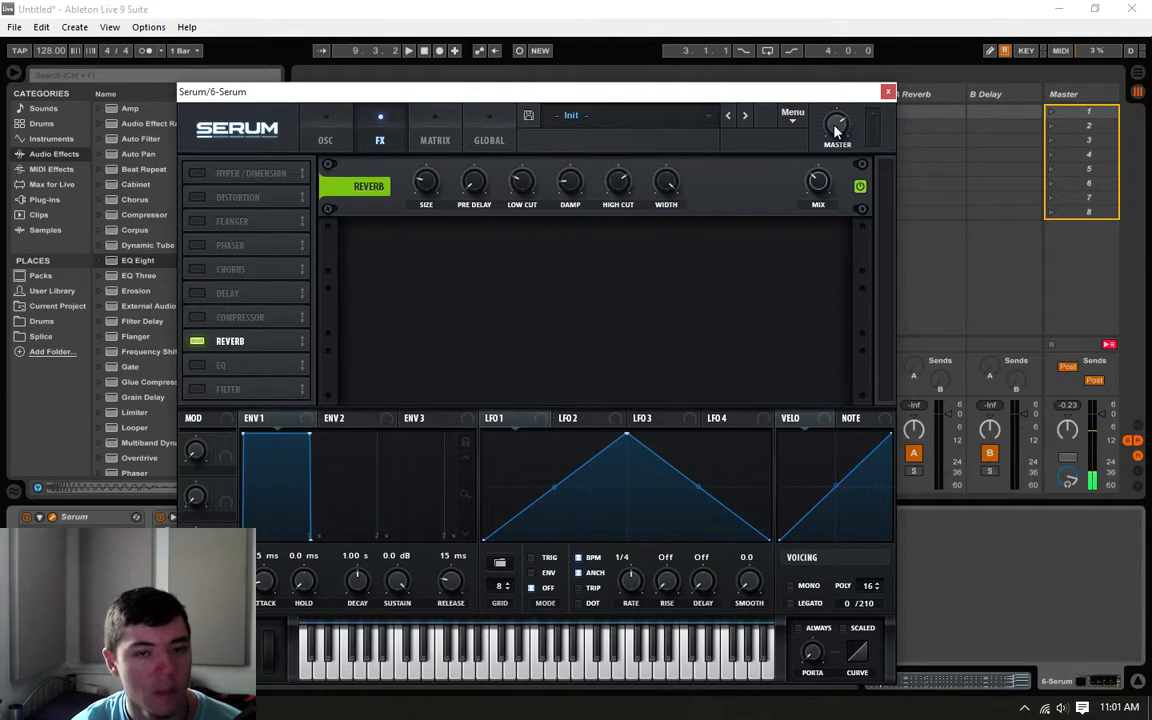
- Lower Serum's master level, raise the Serum track's fader slightly, and play back to check the balance
mouse_move(836, 131)
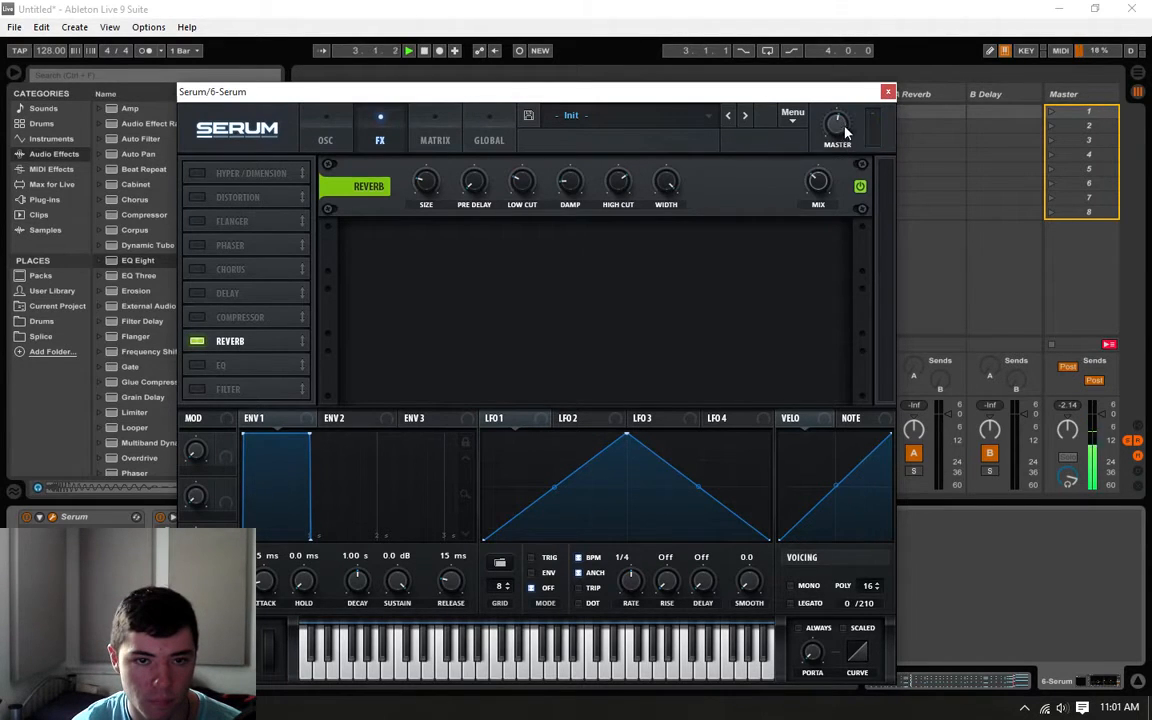
left_click(888, 94)
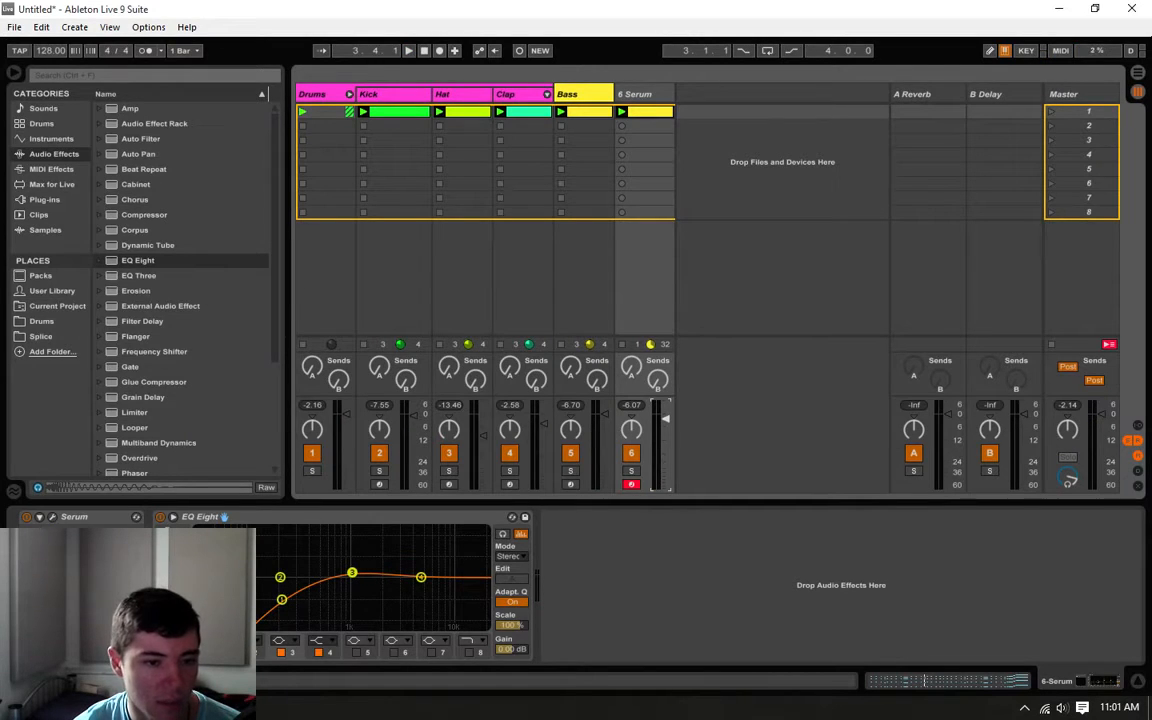
key("space")
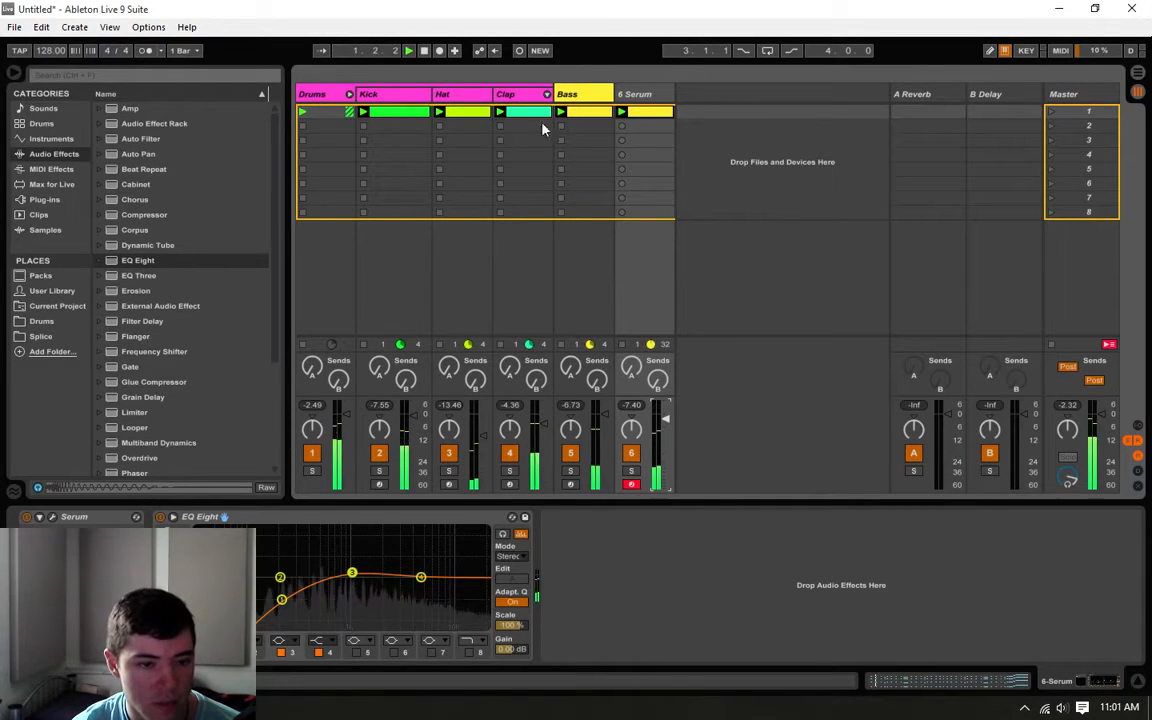
left_click(52, 517)
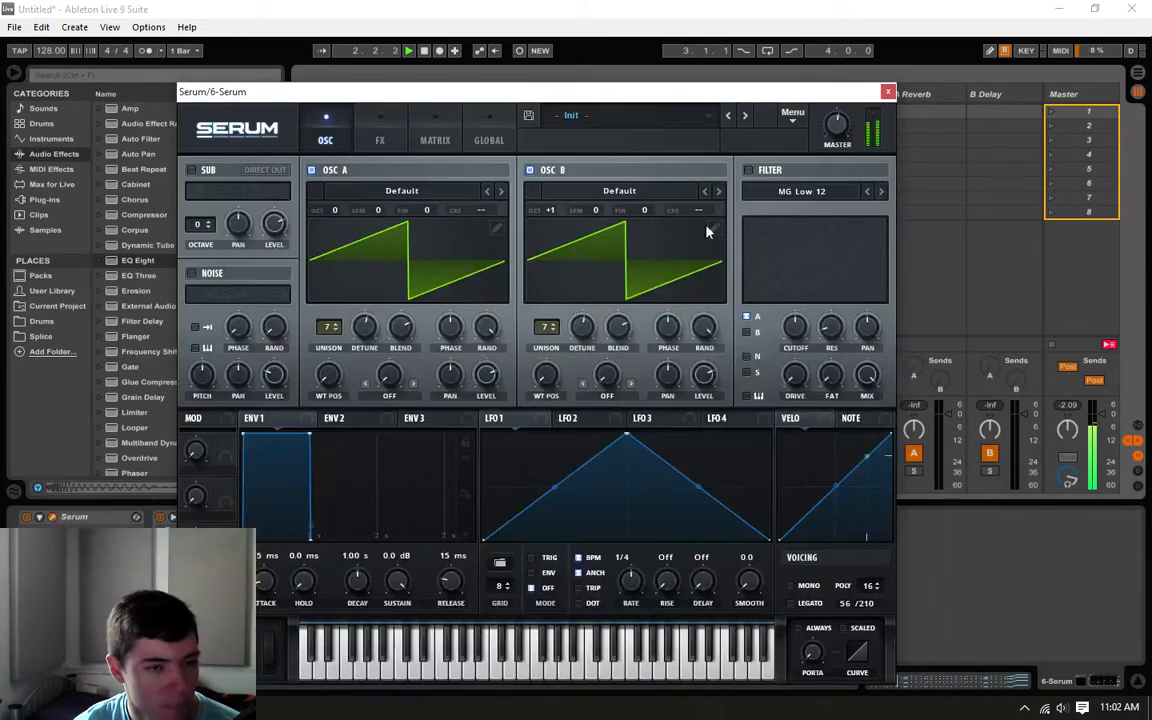
left_click(886, 93)
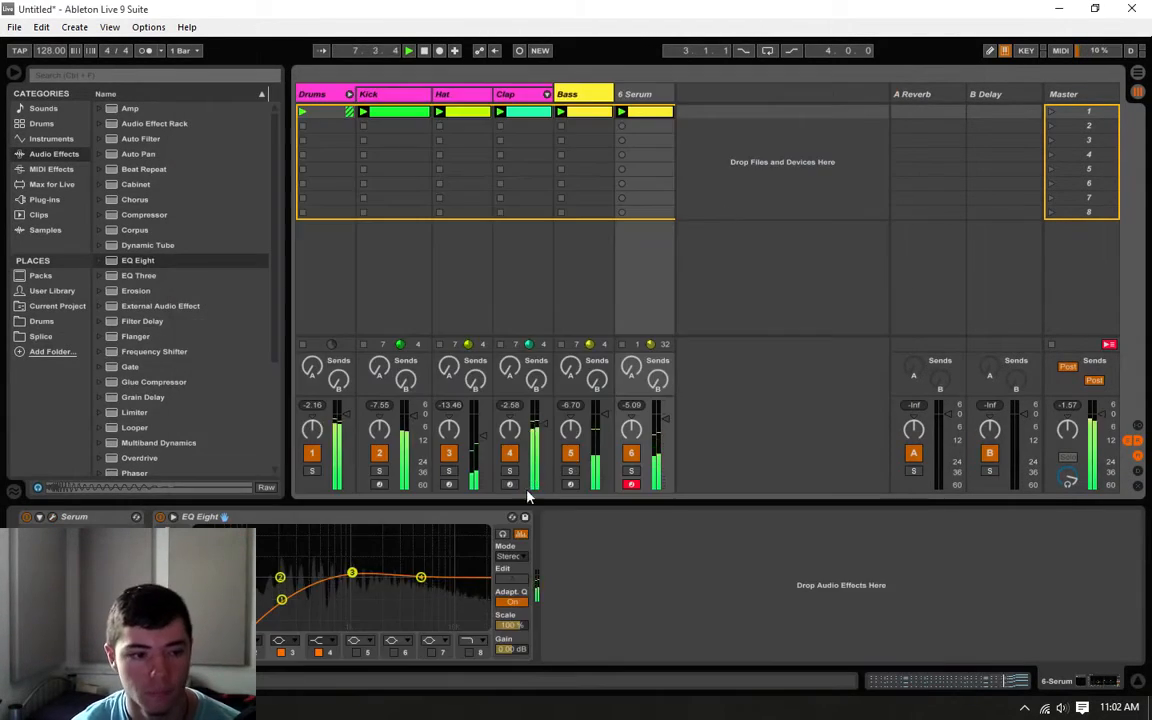
- Stop playback and rename the 6 Serum track as Saw
right_click(650, 96)
left_click(645, 98)
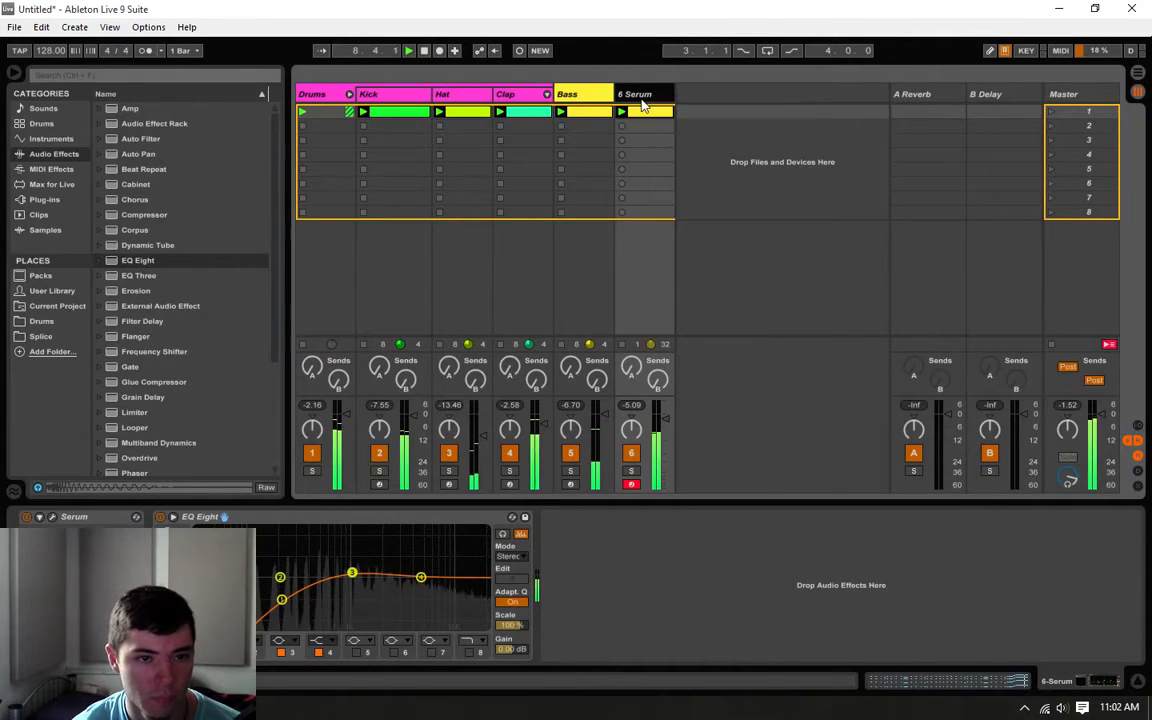
key("space")
right_click(643, 98)
left_click(664, 159)
right_click(650, 96)
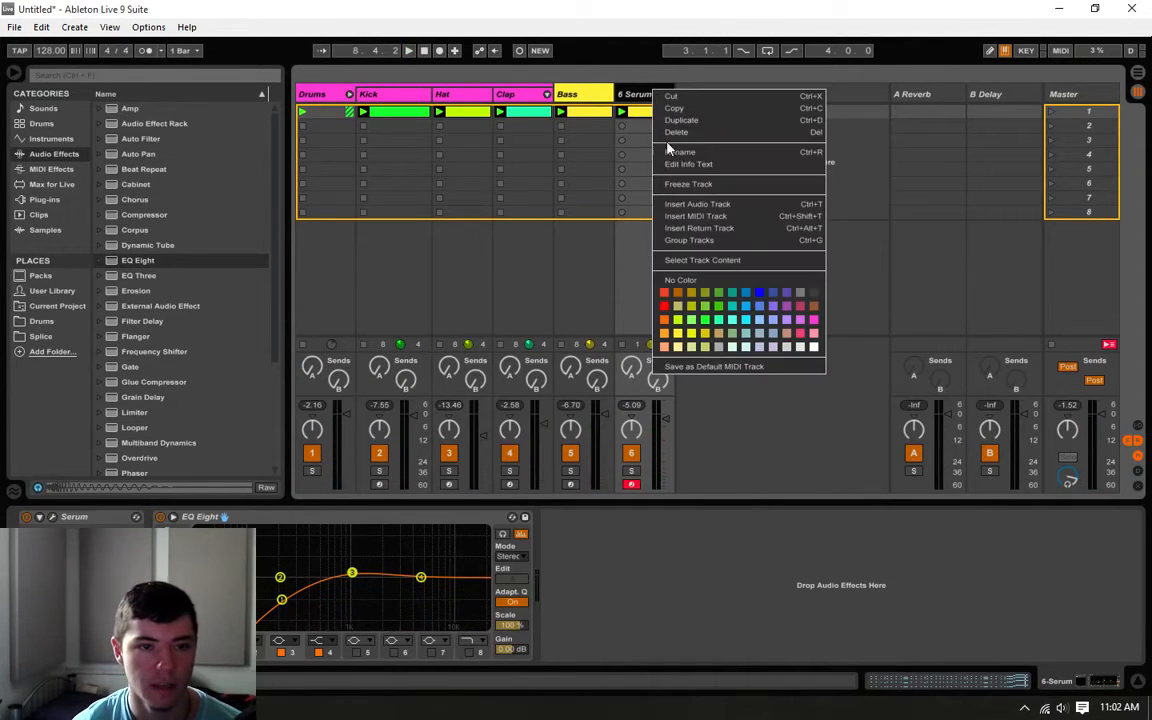
left_click(665, 159)
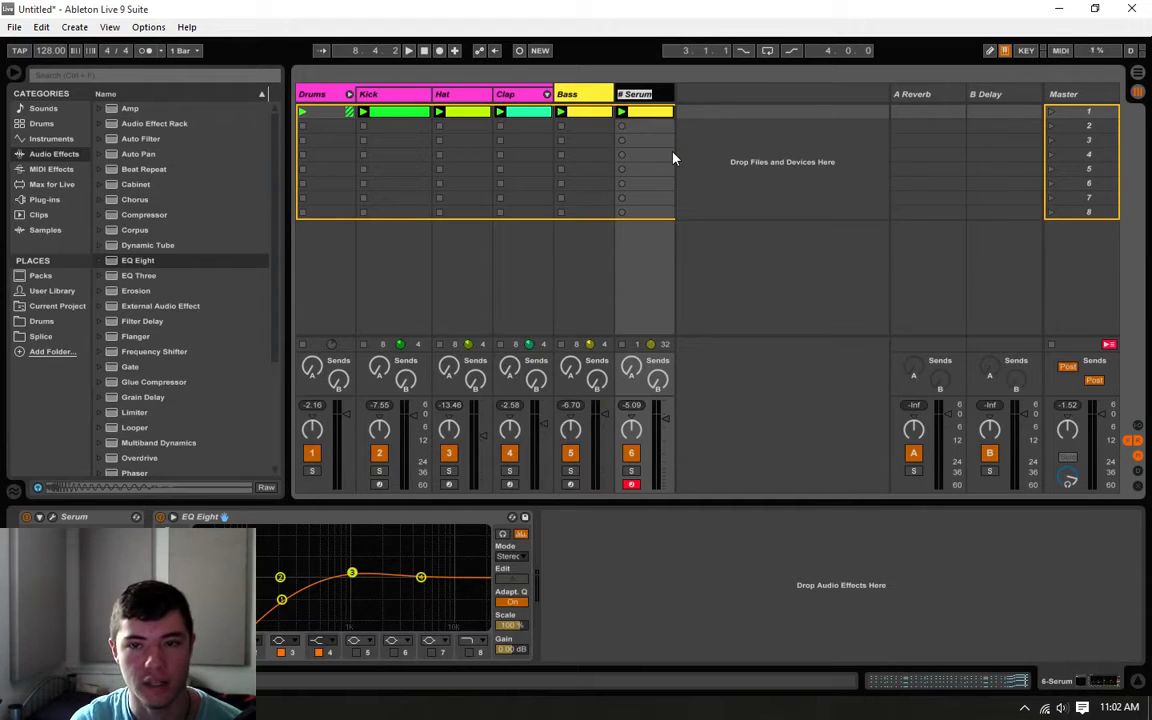
type("Saw")
key("Return")
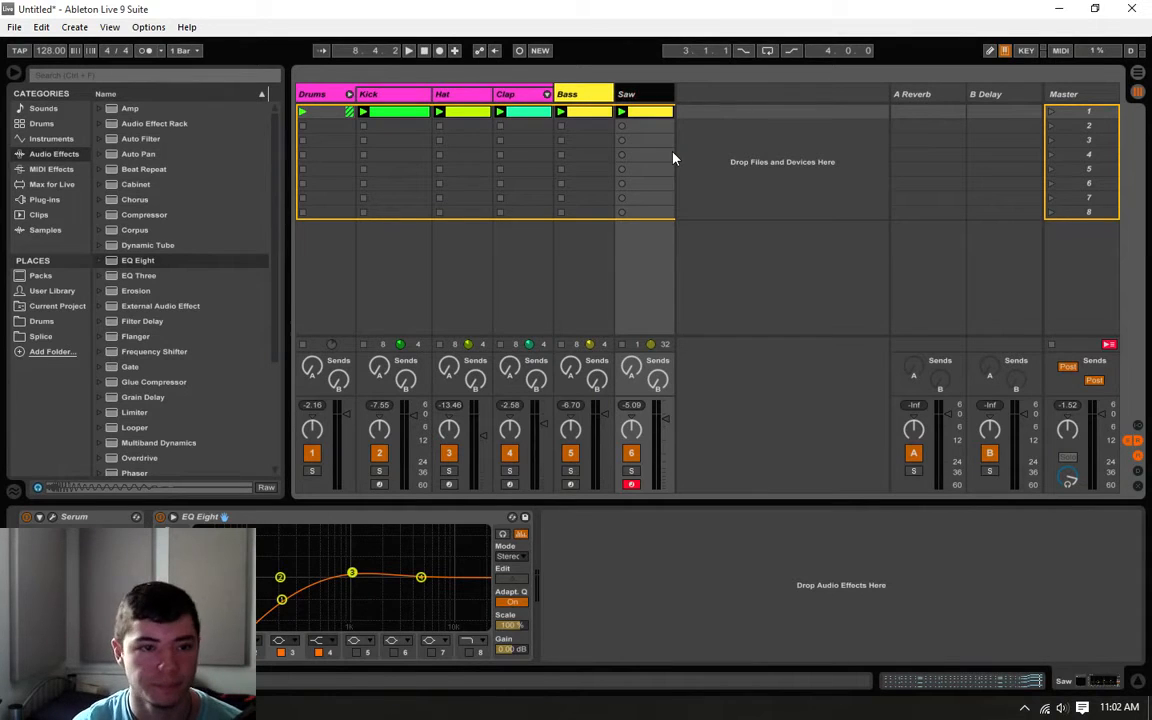
- Colour the Saw track and its clip red
left_click(580, 98)
right_click(622, 88)
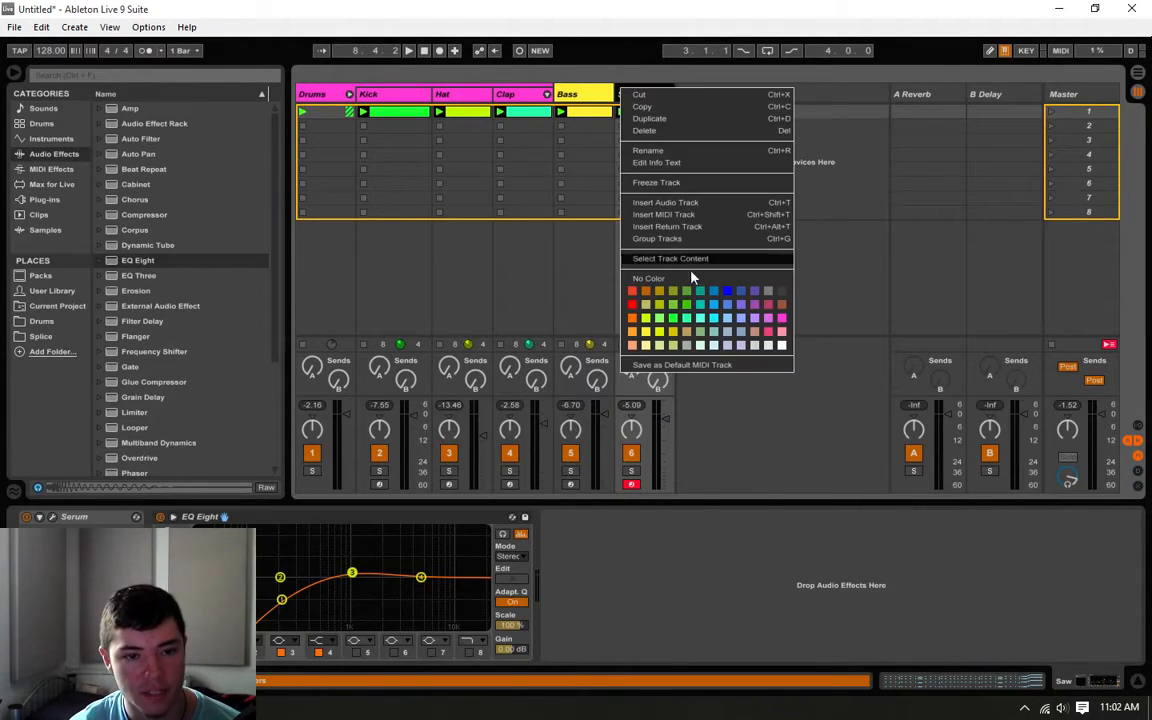
left_click(784, 327)
right_click(648, 95)
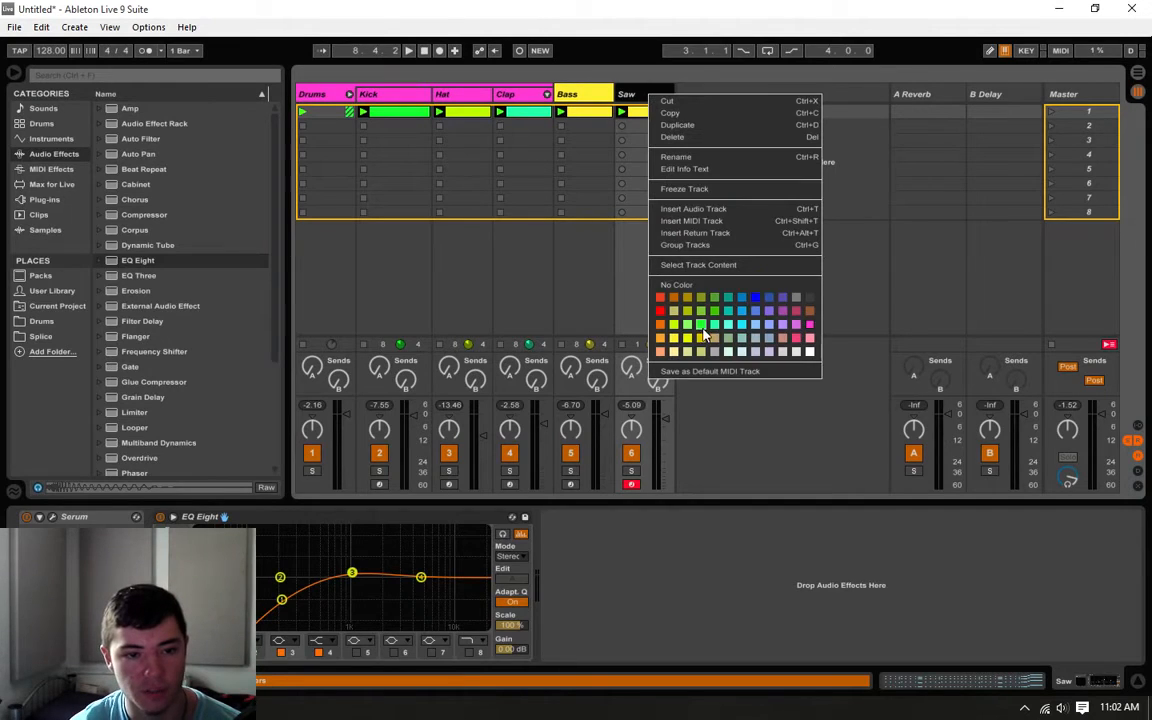
left_click(660, 312)
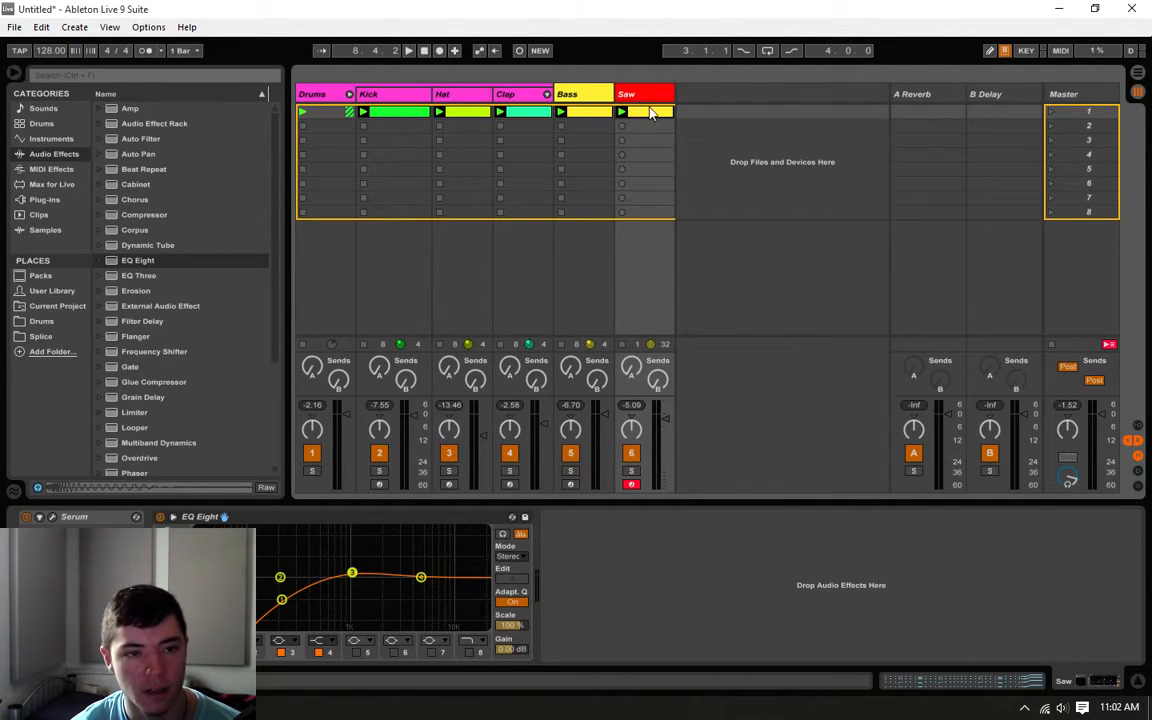
right_click(650, 114)
left_click(662, 345)
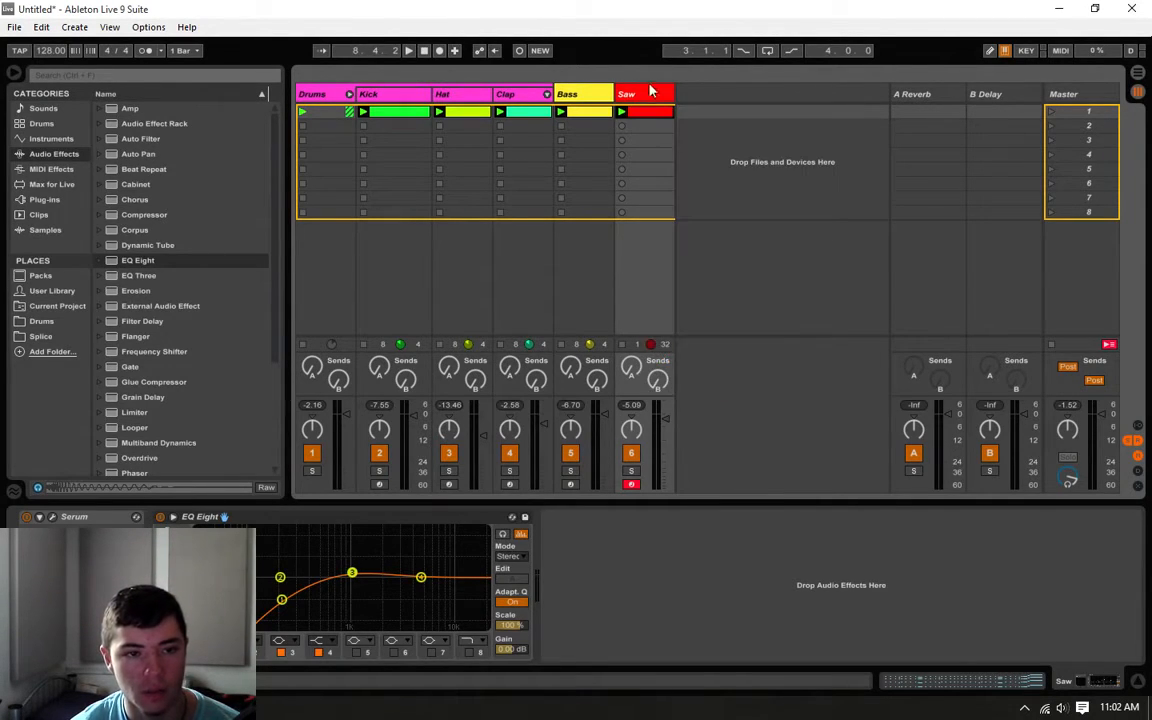
- Open the Bass clip's notes and extend its loop to eight bars, checking it against the Saw clip
left_click(602, 100)
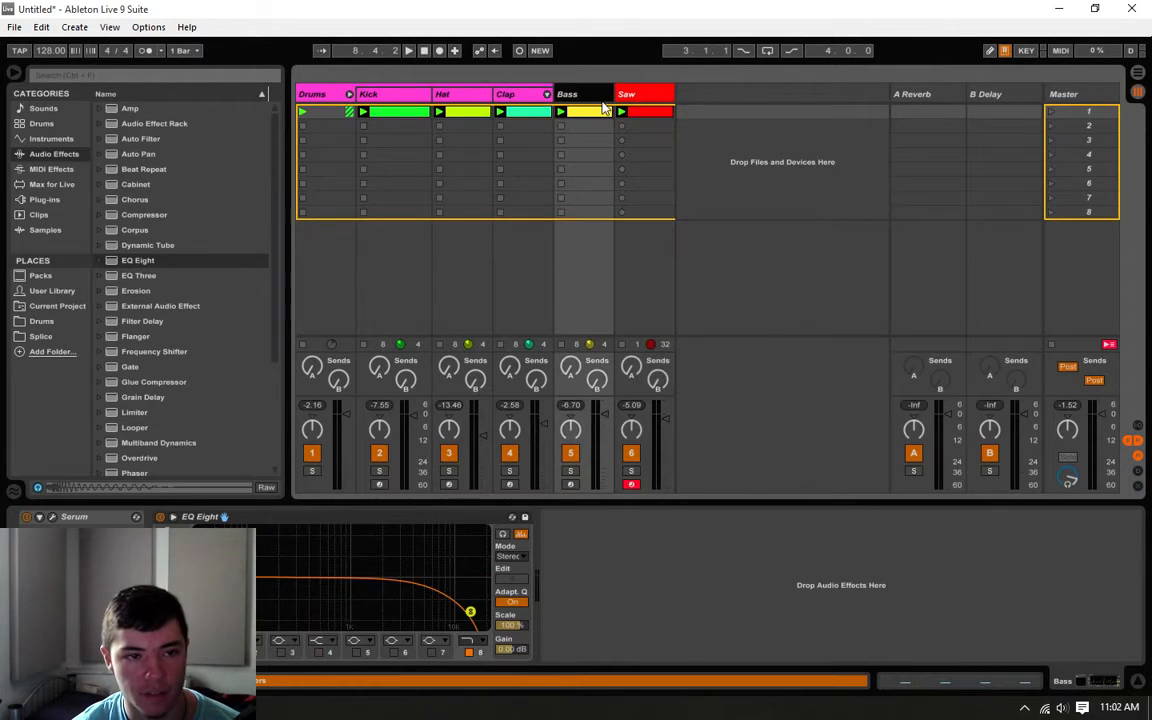
left_click(594, 115)
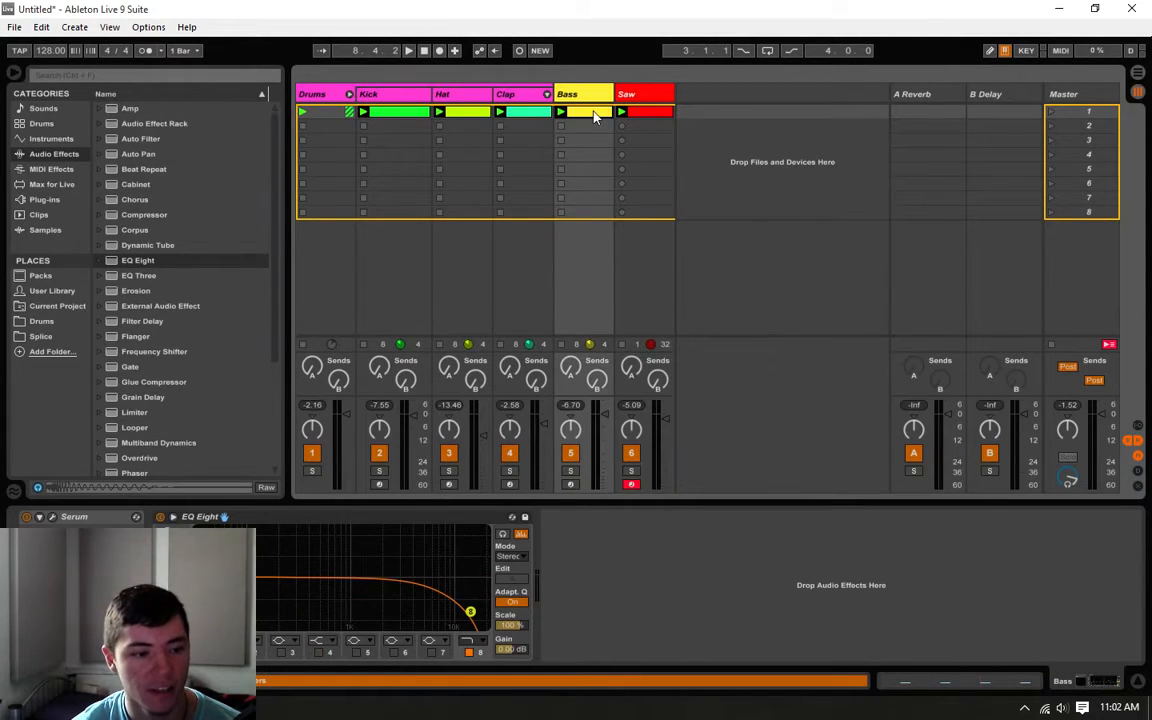
double_click(594, 115)
left_click_drag(143, 641, 143, 599)
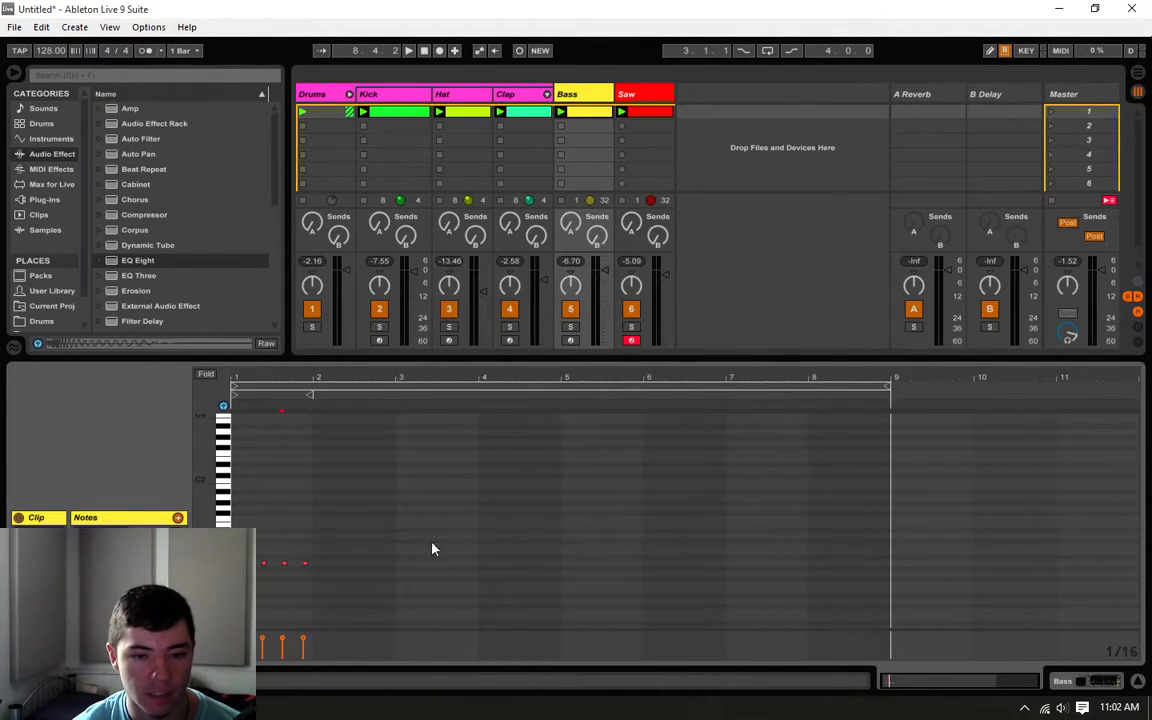
left_click(630, 95)
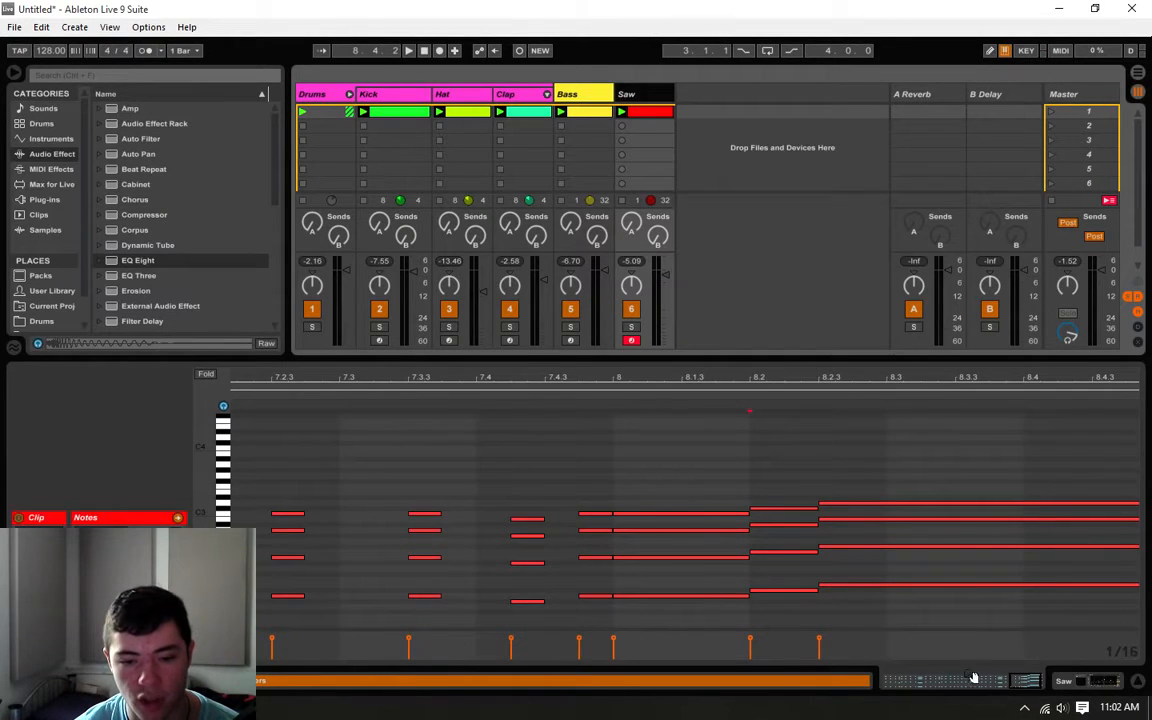
left_click(598, 109)
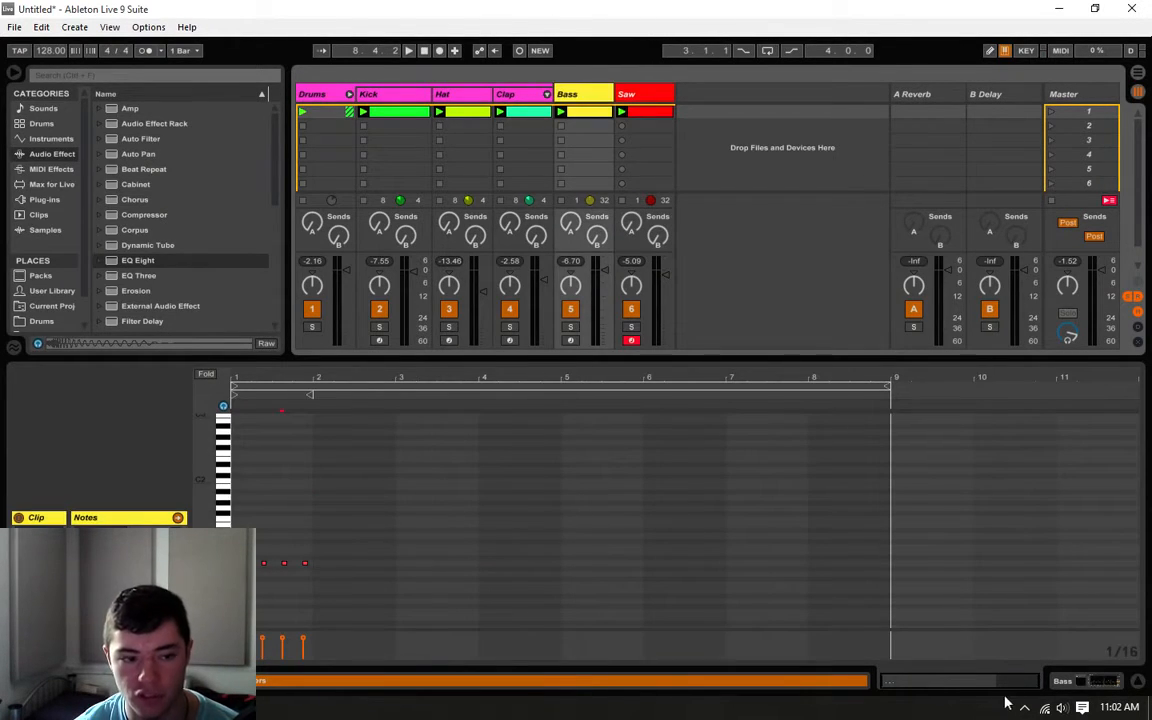
- Duplicate the Bass clip's first-bar note pattern until it fills all eight bars
left_click_drag(314, 539, 235, 624)
key("ctrl+d")
key("ctrl+d")
key("ctrl+d")
key("ctrl+d")
key("ctrl+d")
key("ctrl+d")
key("ctrl+d")
key("ctrl+d")
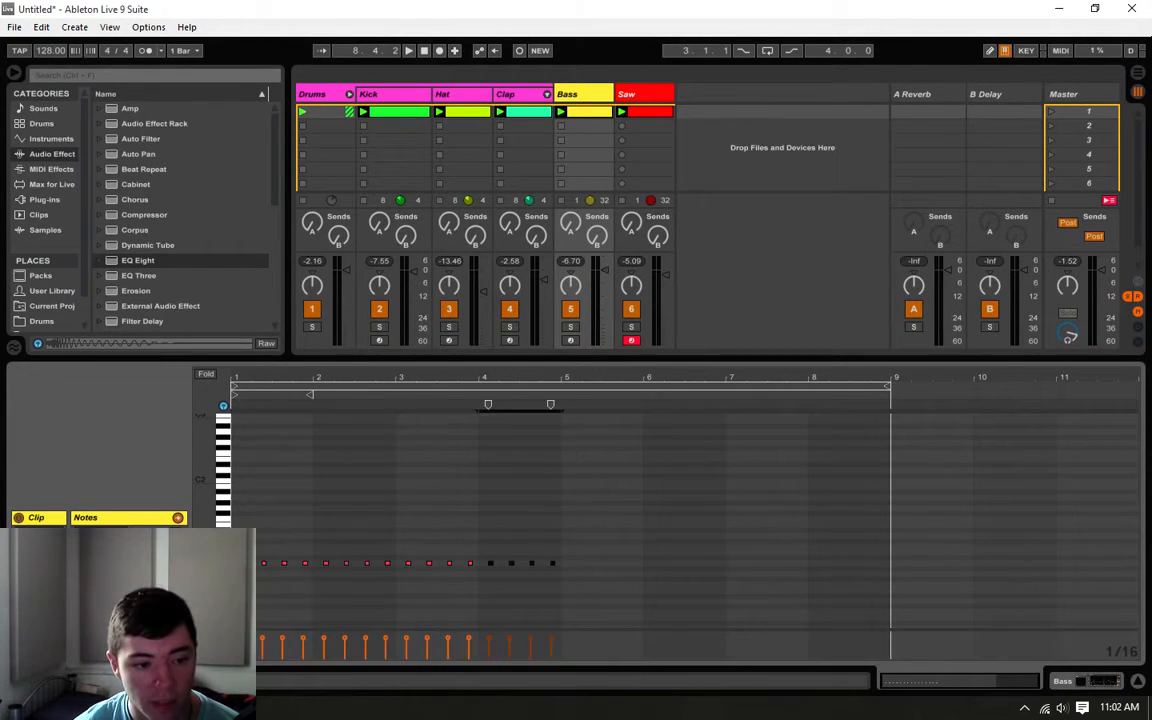
key("ctrl+d")
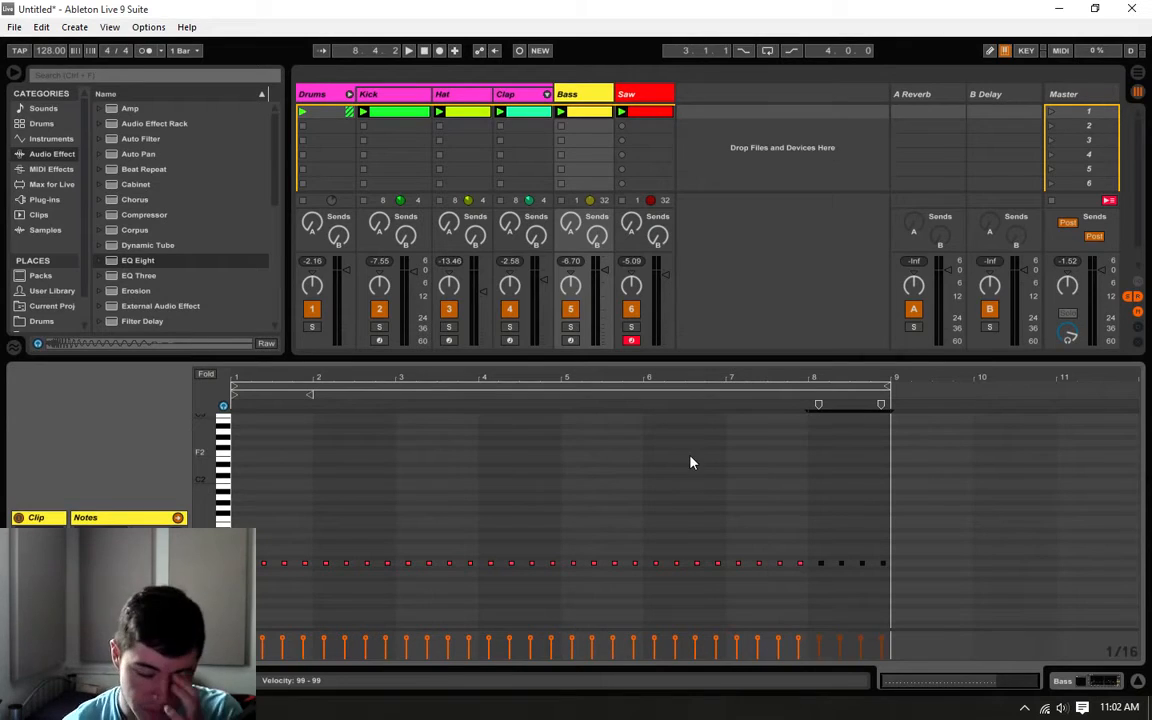
left_click(809, 475)
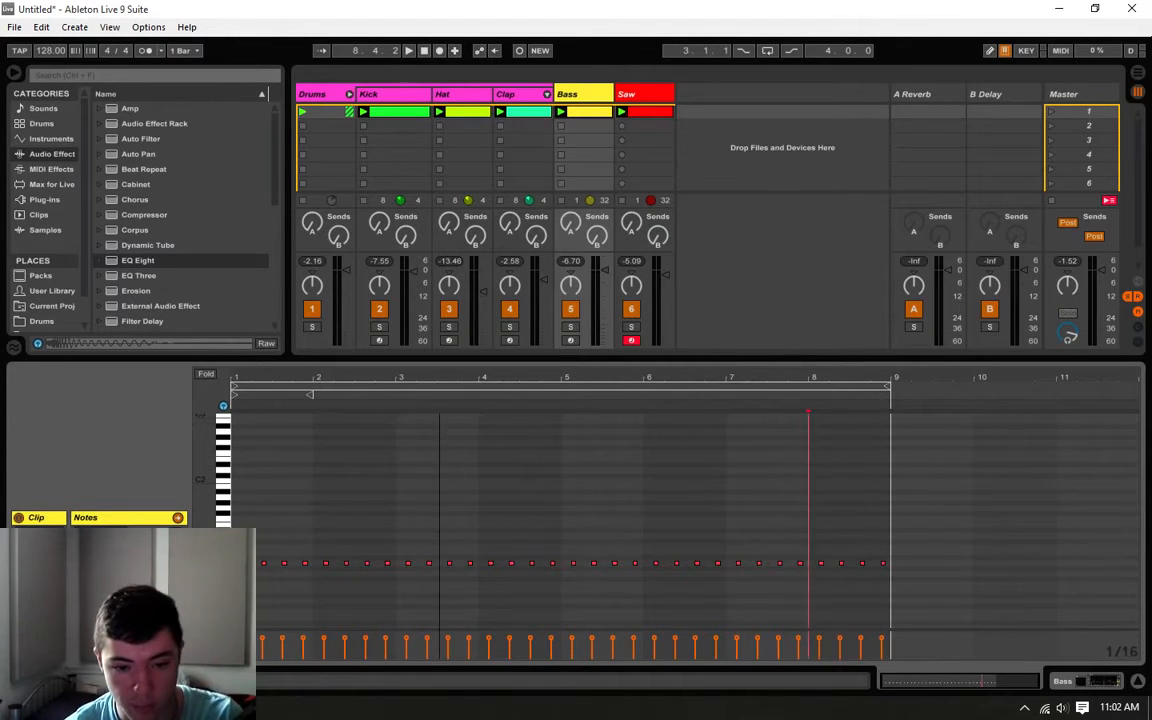
- Audition the clips and lower the last bass note of bar 2 by two semitones
left_click_drag(600, 378, 600, 430)
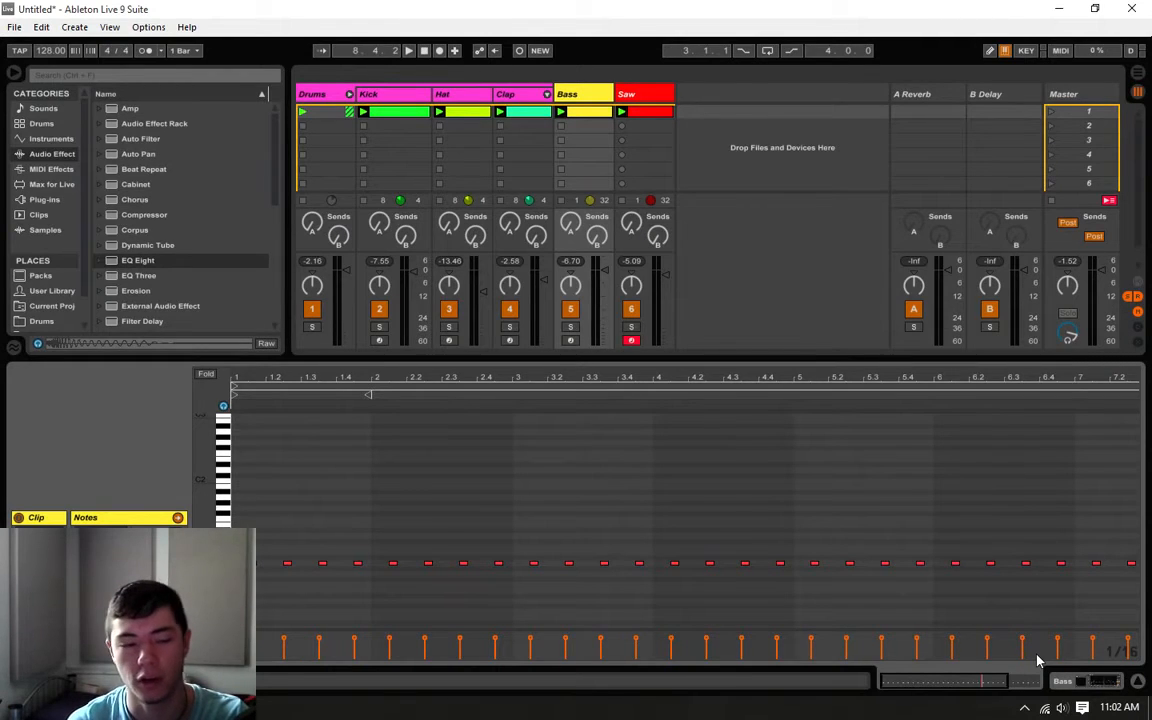
key("space")
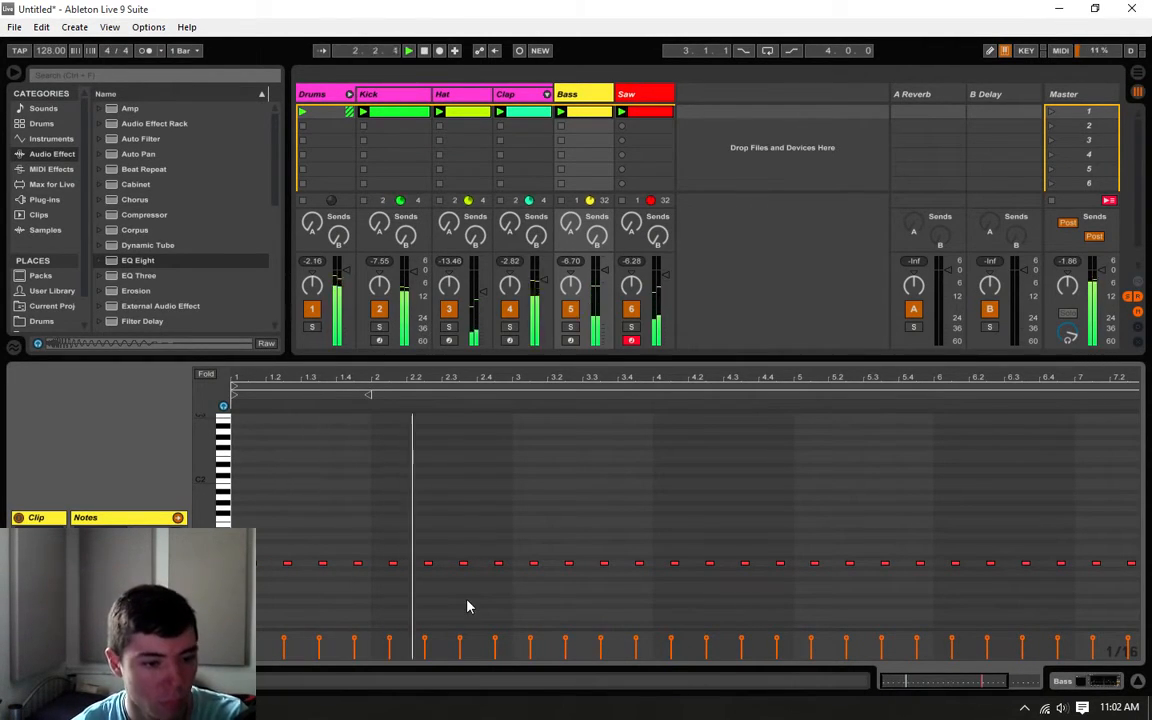
left_click(500, 566)
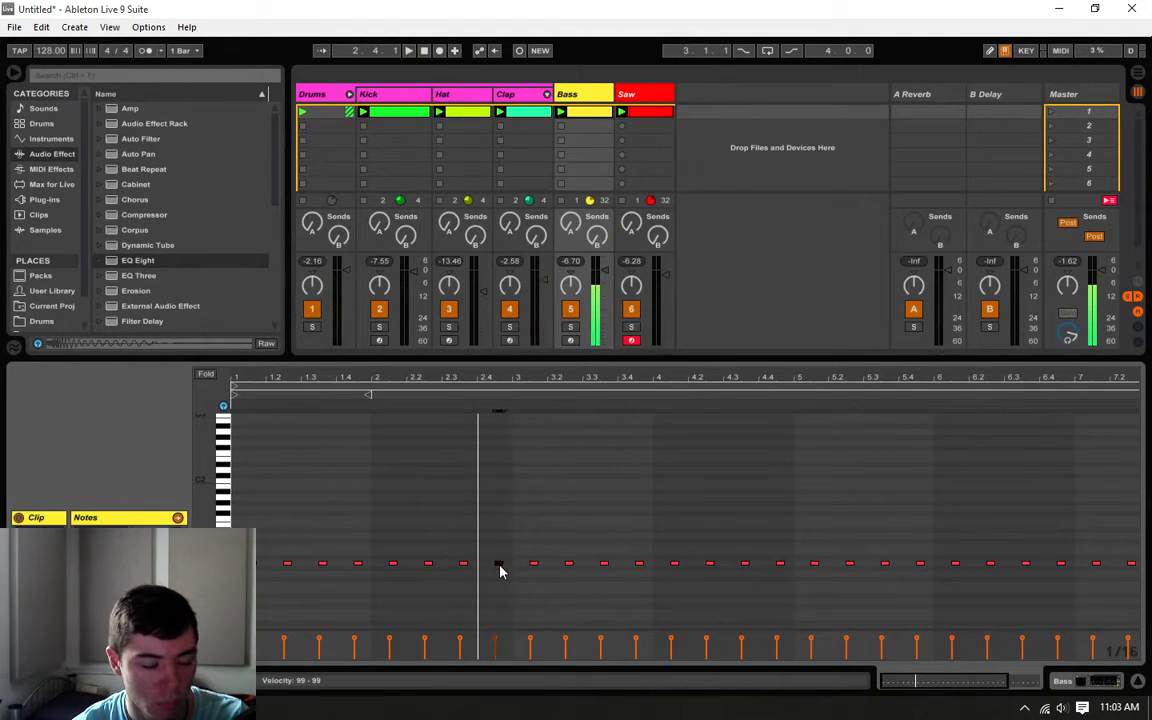
- While auditioning, raise the last bass note of bar 4 three semitones and lower the last note of bar 6 two semitones
key("space")
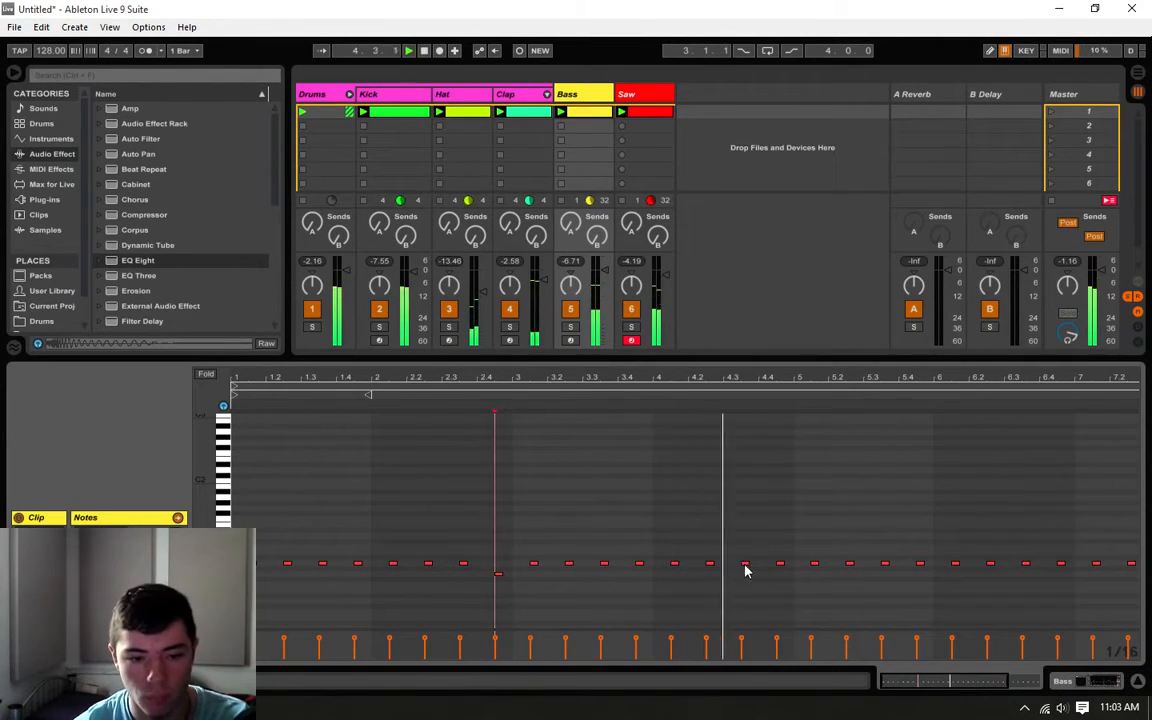
left_click(782, 561)
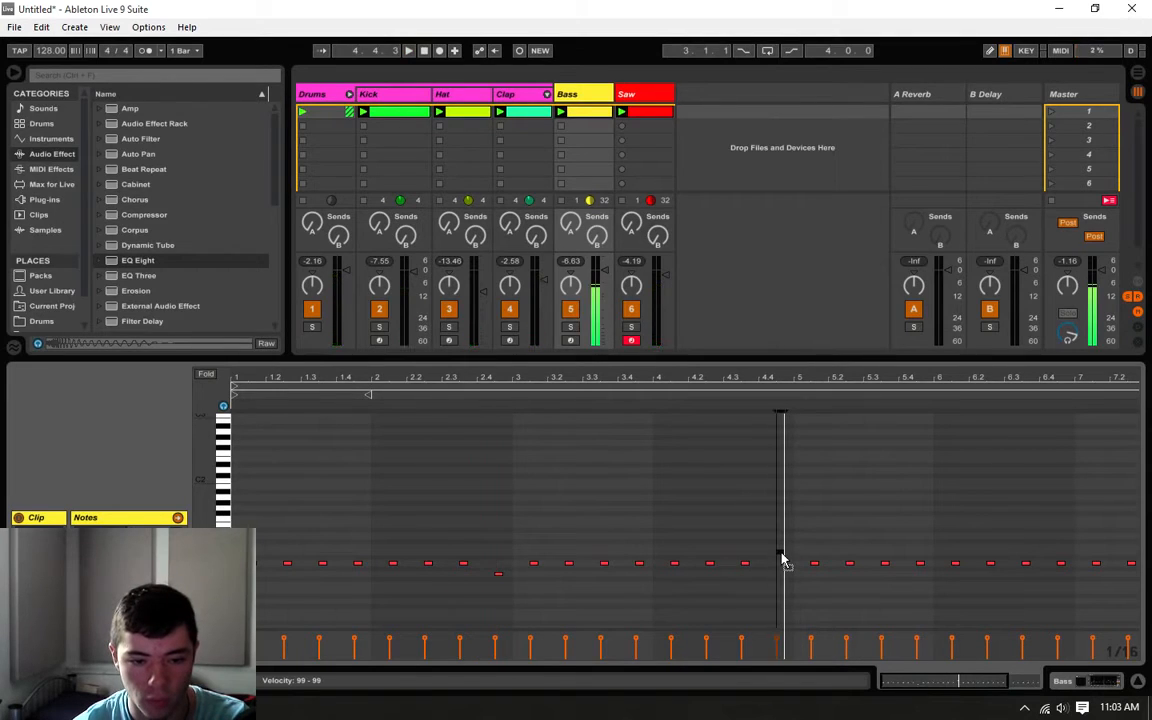
key("space")
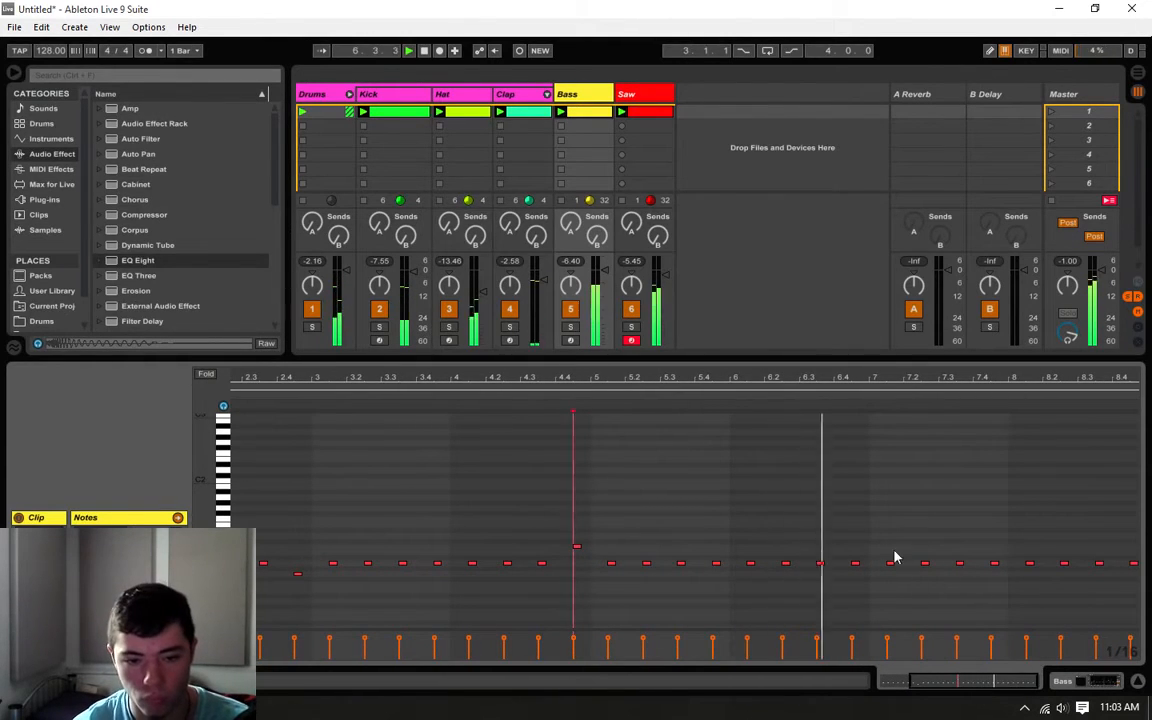
left_click_drag(856, 567, 856, 576)
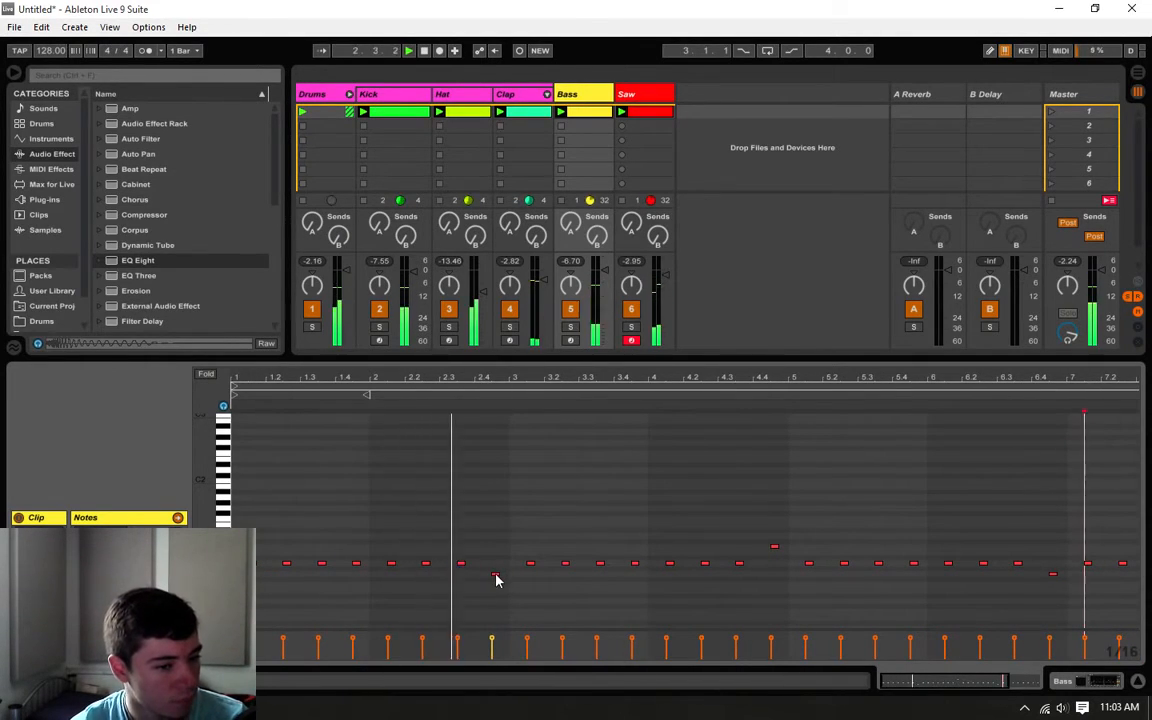
- Try the last bass note of bar 2 slightly earlier during playback and return it to its original timing
left_click_drag(497, 574, 490, 585)
left_click(467, 511)
key("space")
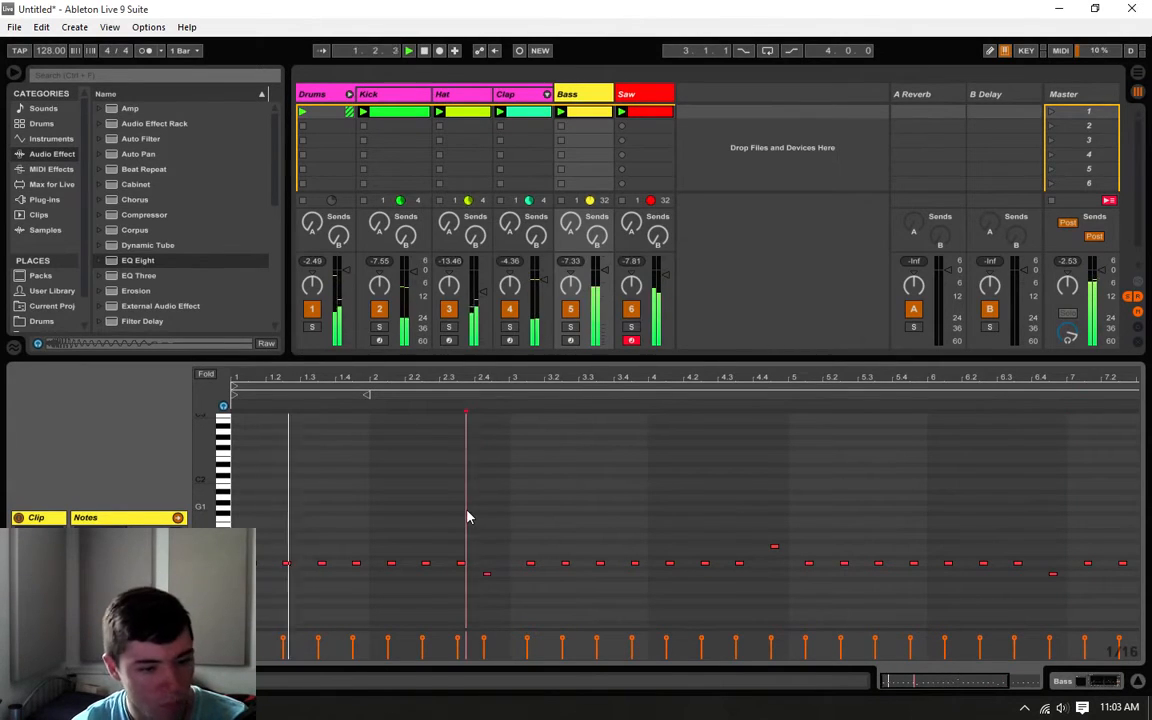
left_click(489, 576)
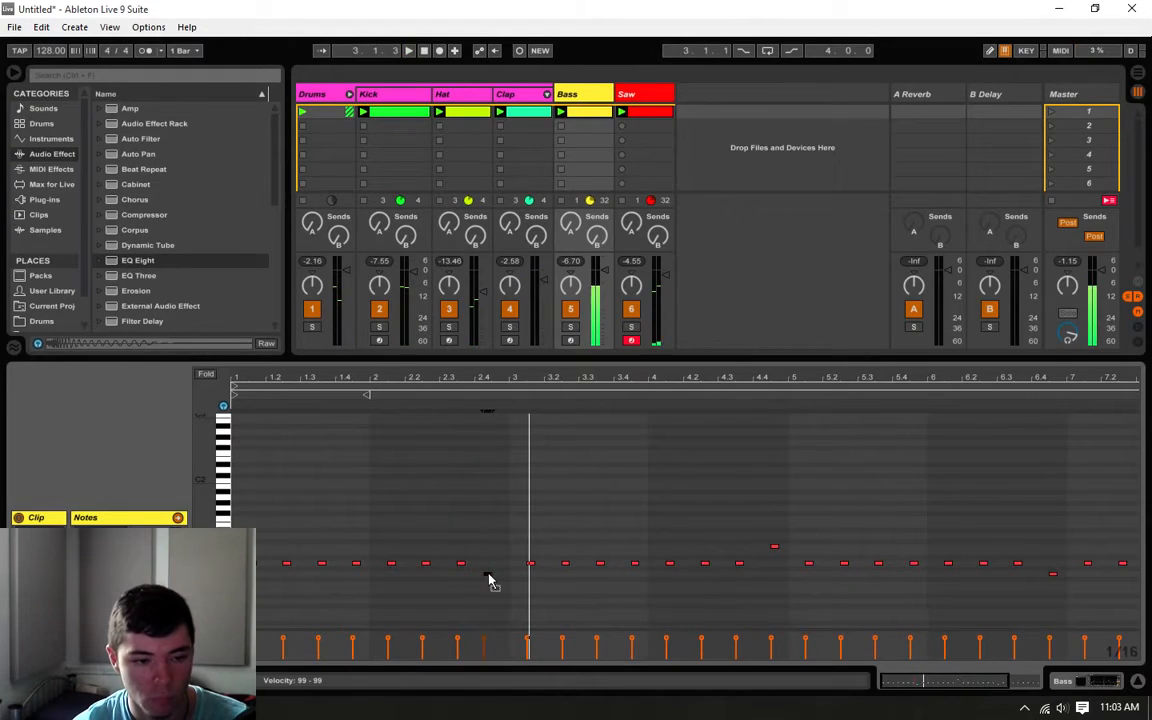
left_click(490, 510)
key("space")
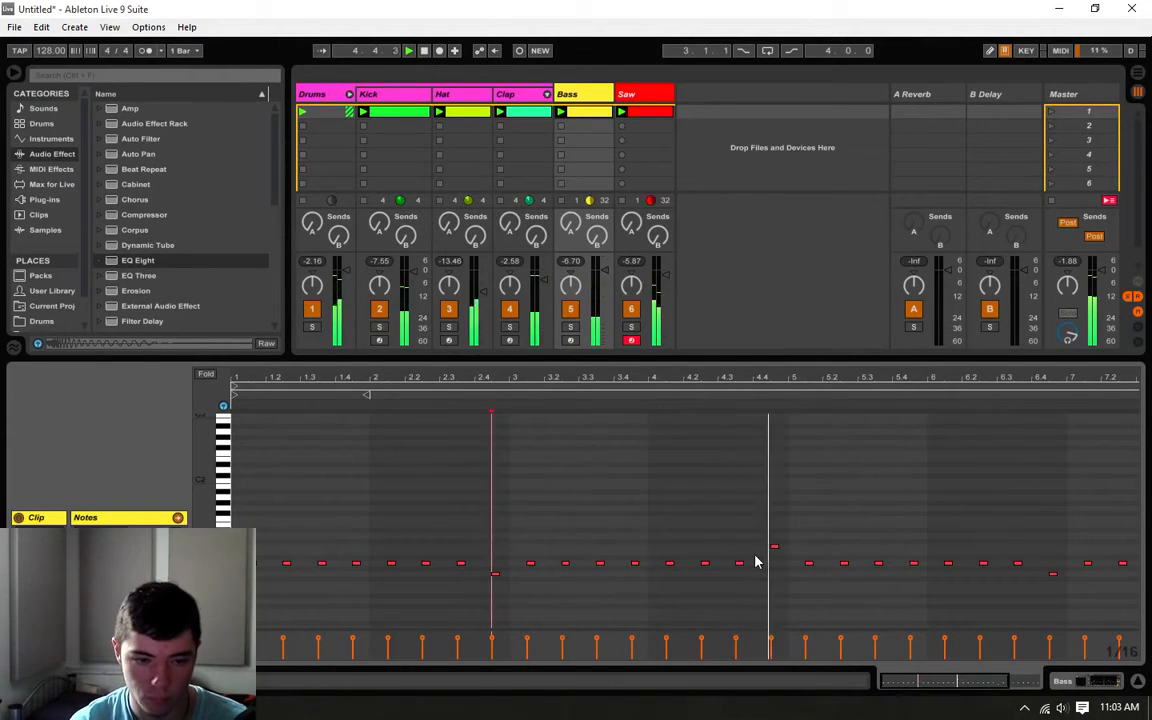
- Raise the last three bass notes of bar 8 by one, two and two semitones to follow the chords
left_click_drag(969, 680, 1023, 693)
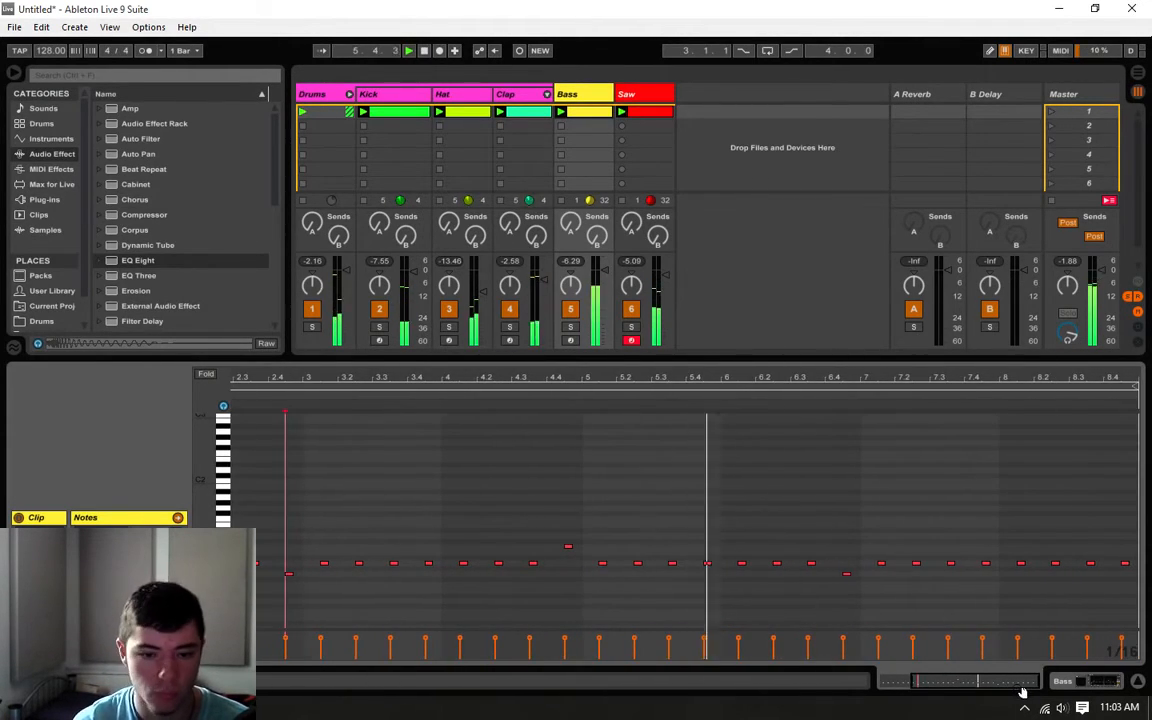
left_click(864, 556)
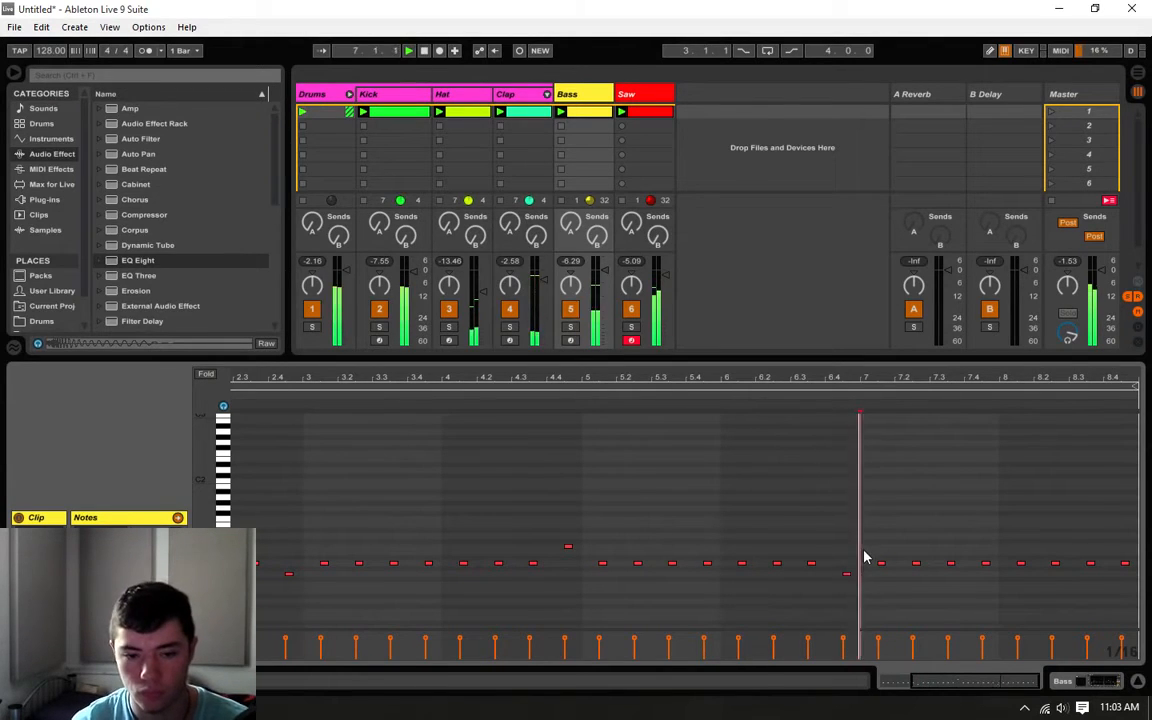
left_click(1007, 612)
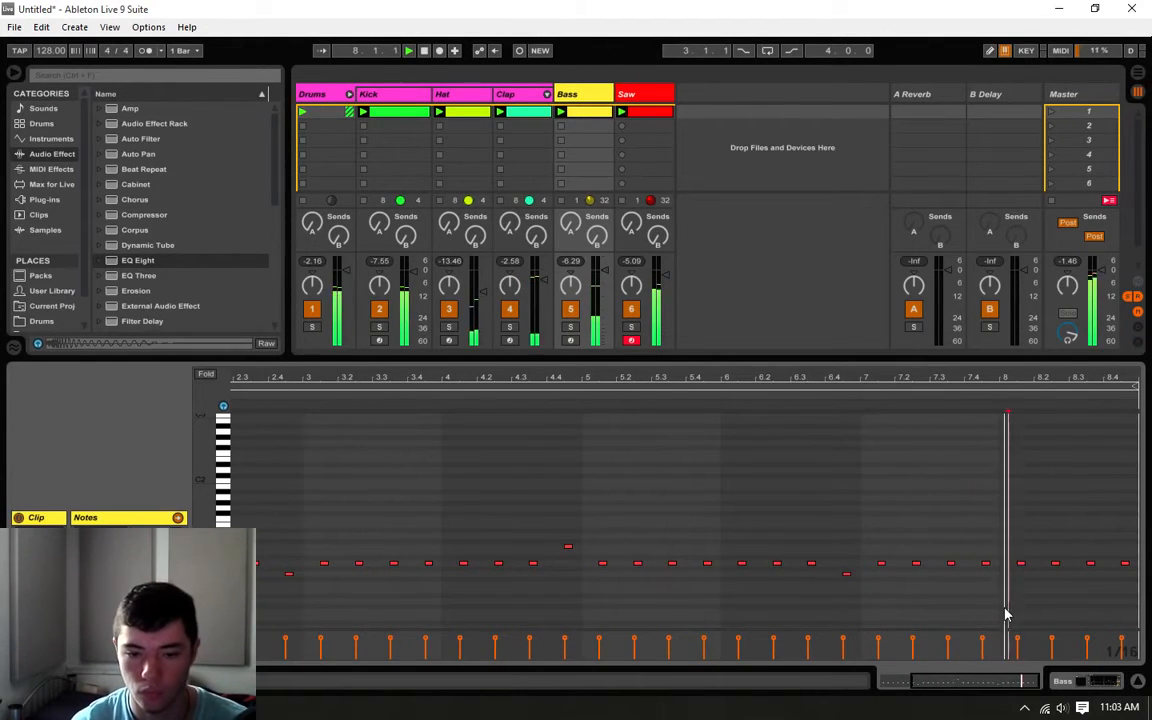
left_click(1020, 564)
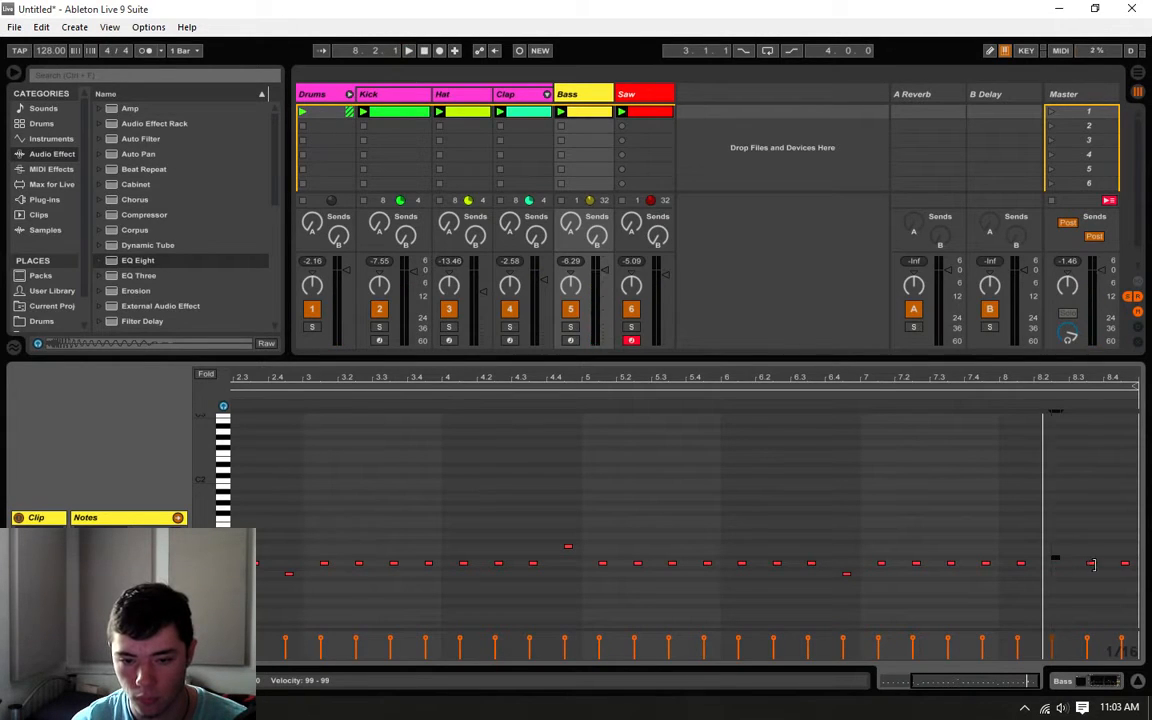
left_click(1091, 564)
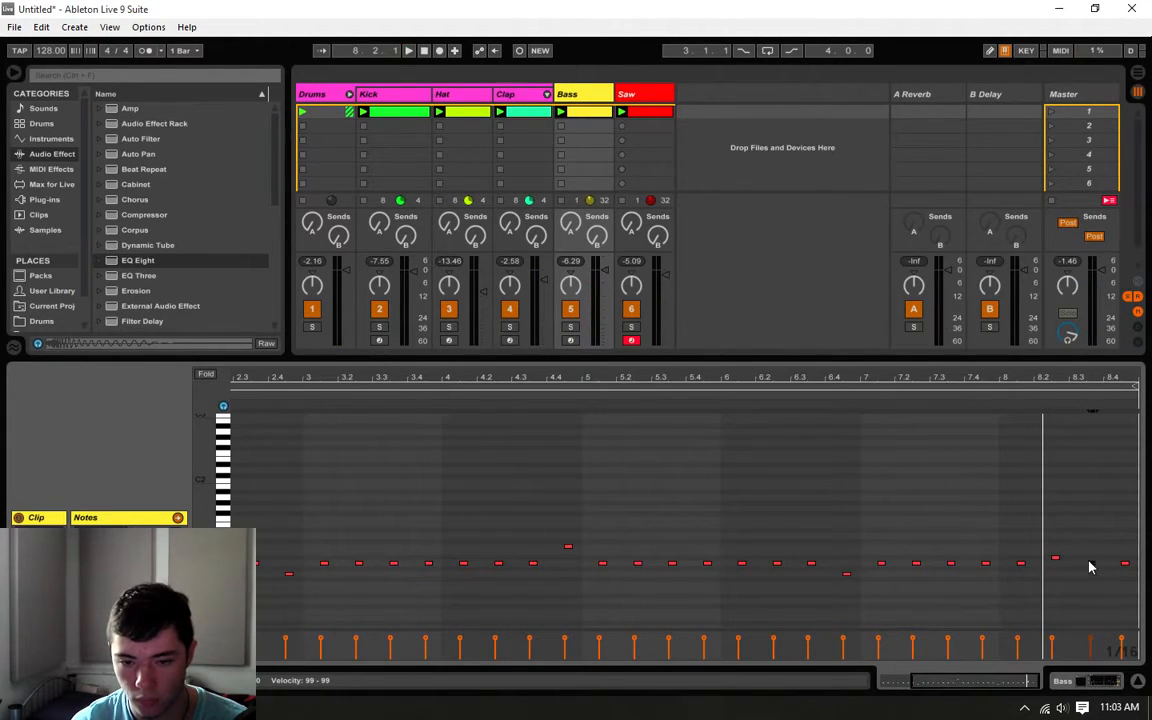
key("Up")
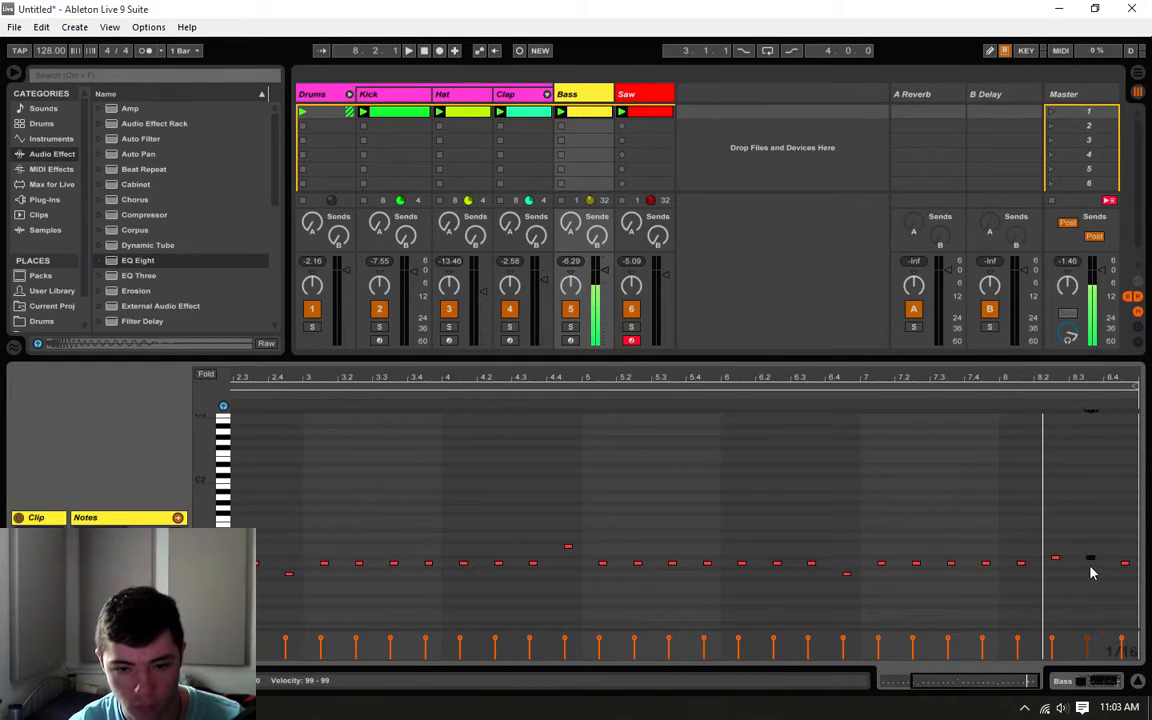
left_click(1124, 564)
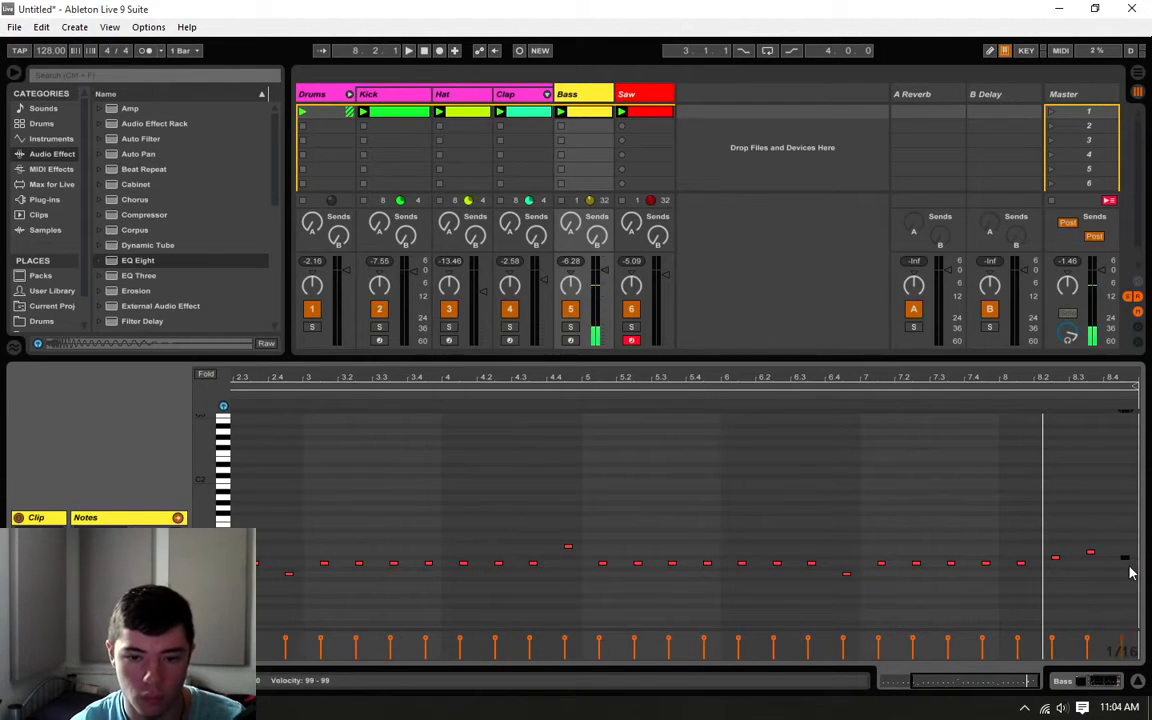
- Play back the whole progression with the edited bass line and open the Kick clip's notes
key("space")
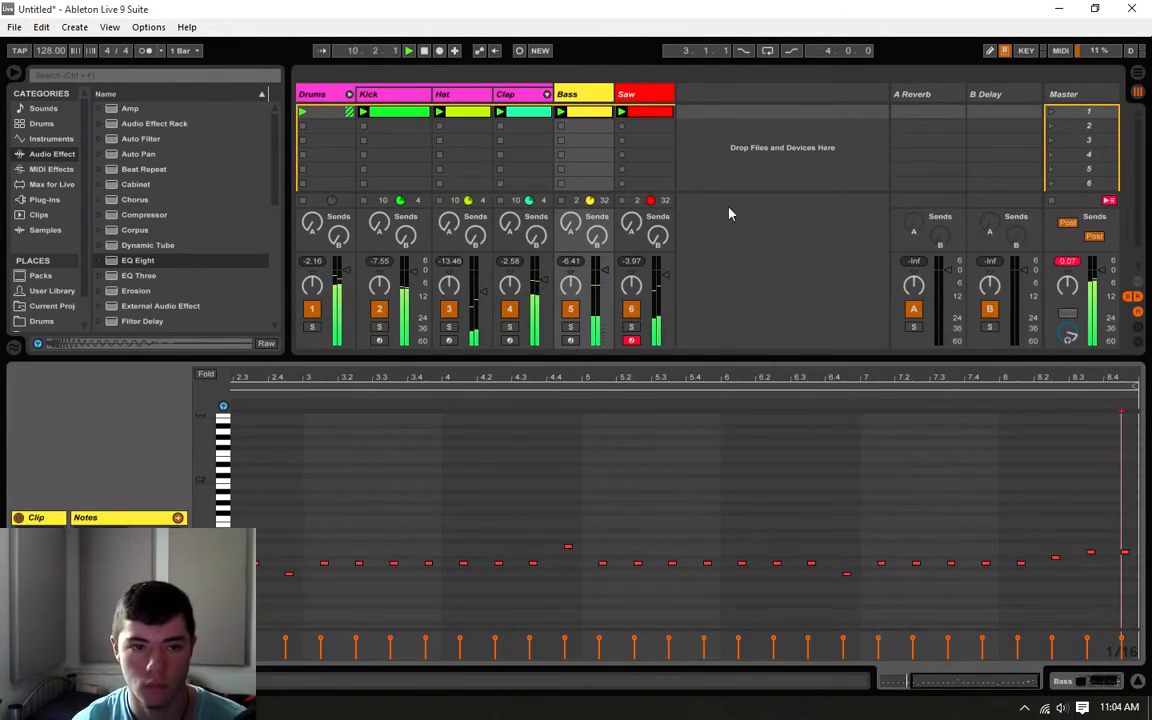
left_click(395, 112)
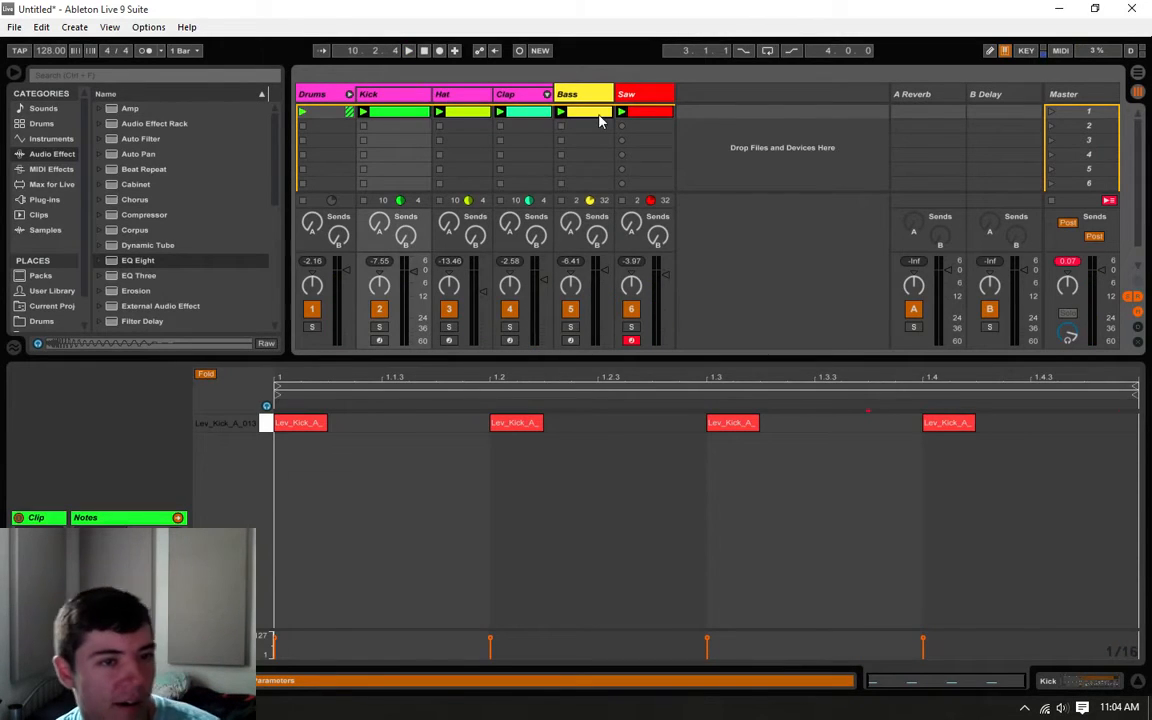
- Insert a new MIDI track directly after the Saw track
left_click(597, 114)
right_click(651, 107)
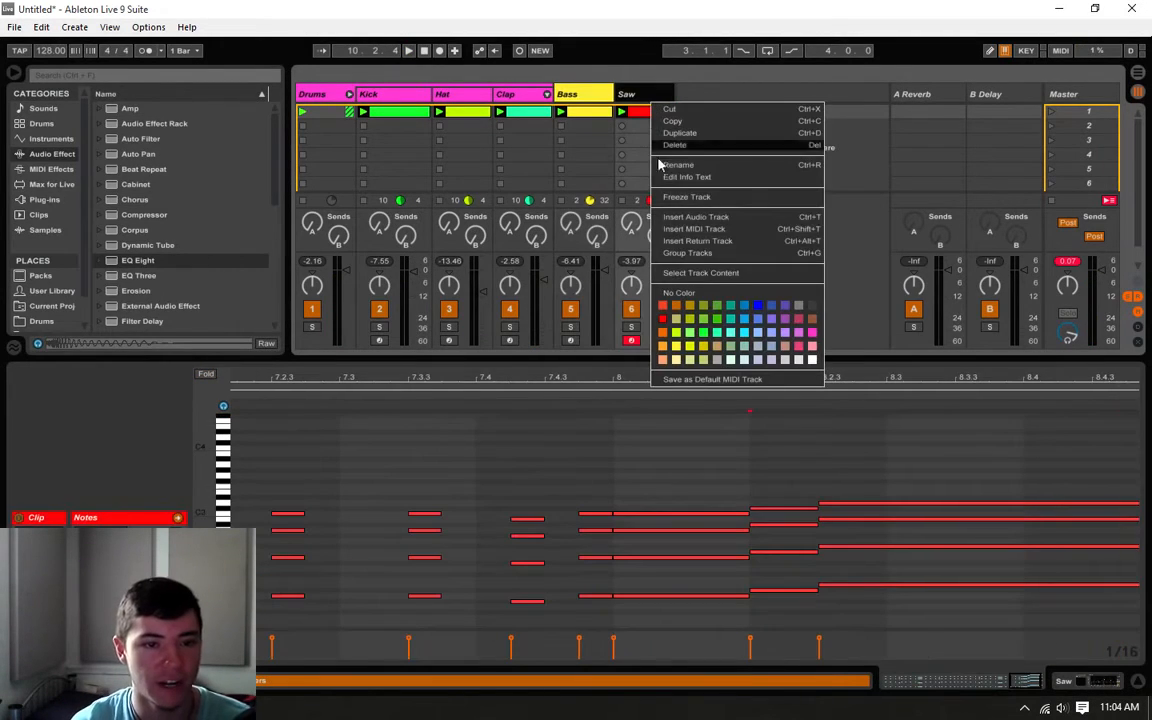
left_click(637, 95)
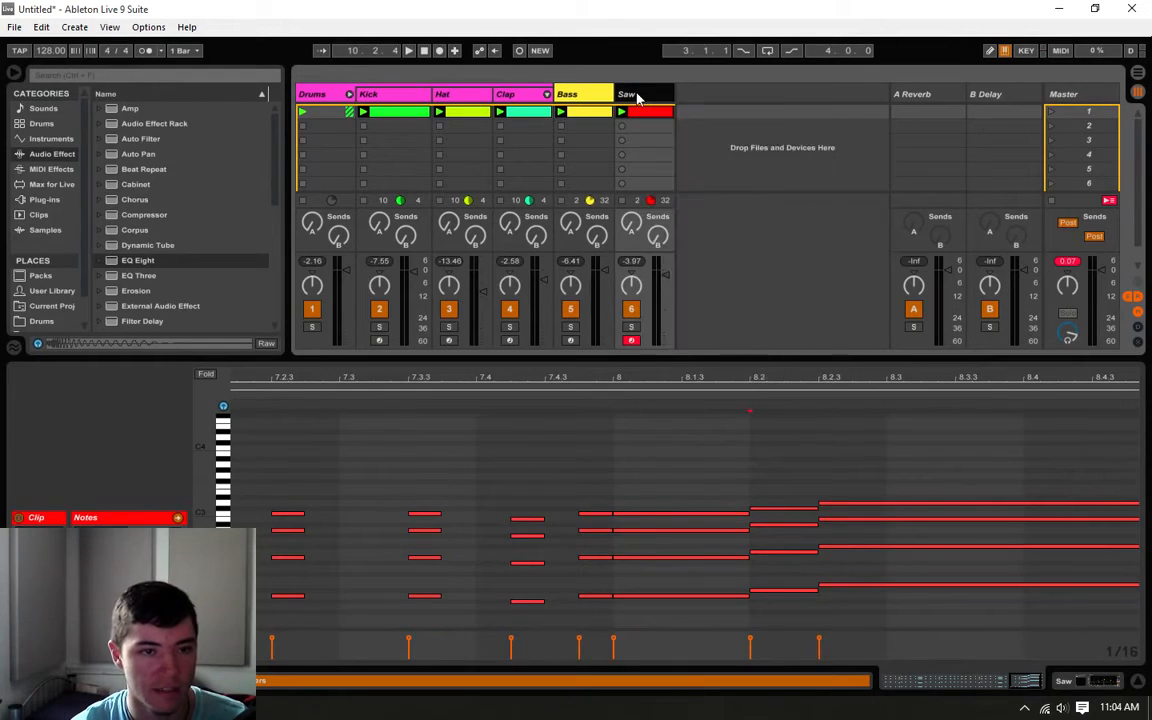
right_click(637, 95)
left_click(683, 220)
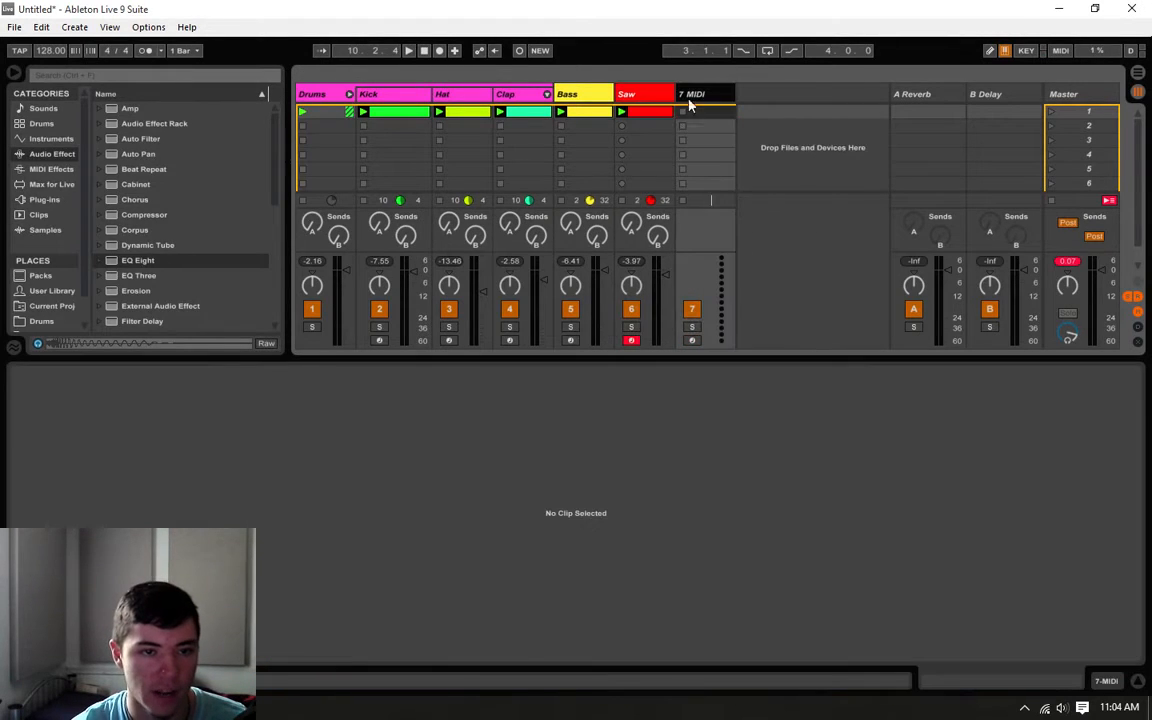
- Colour the new MIDI track green and rename it Lead
right_click(703, 102)
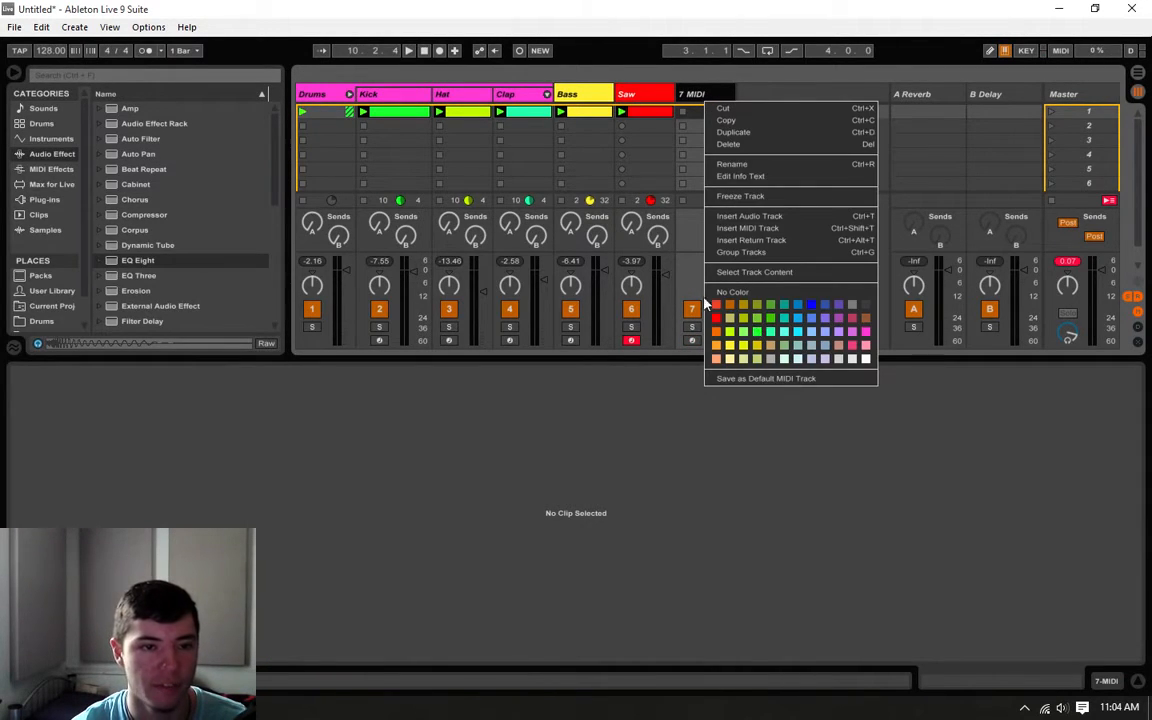
left_click(627, 83)
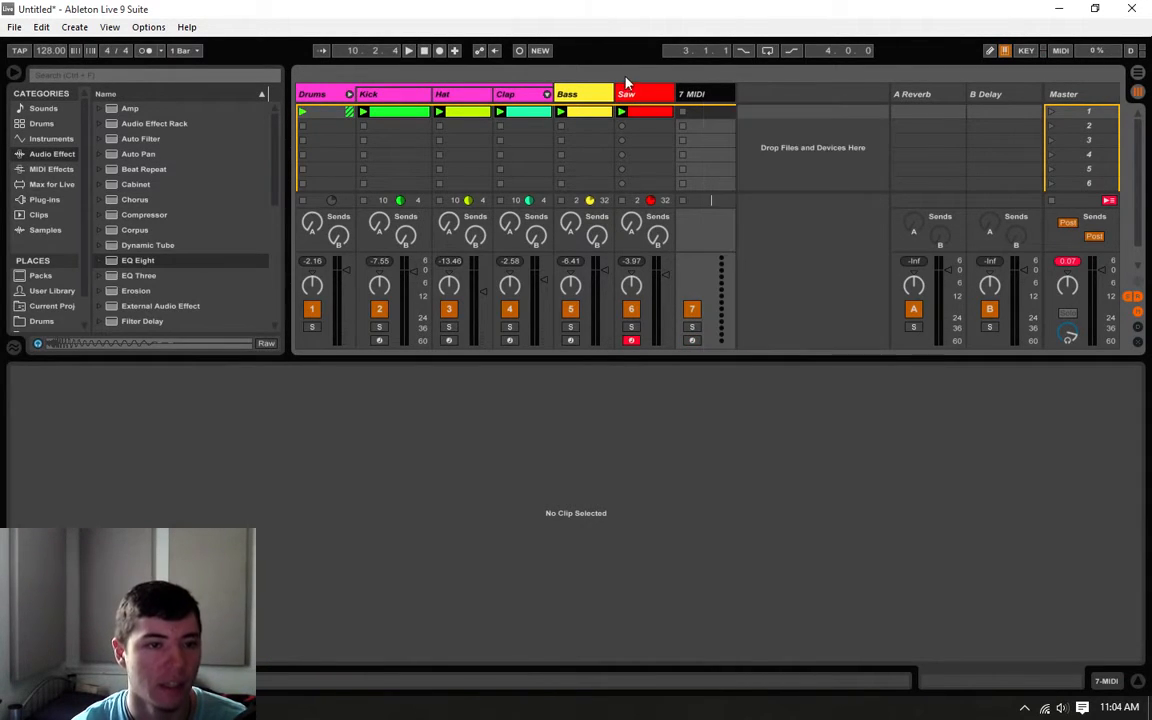
right_click(703, 101)
left_click(756, 342)
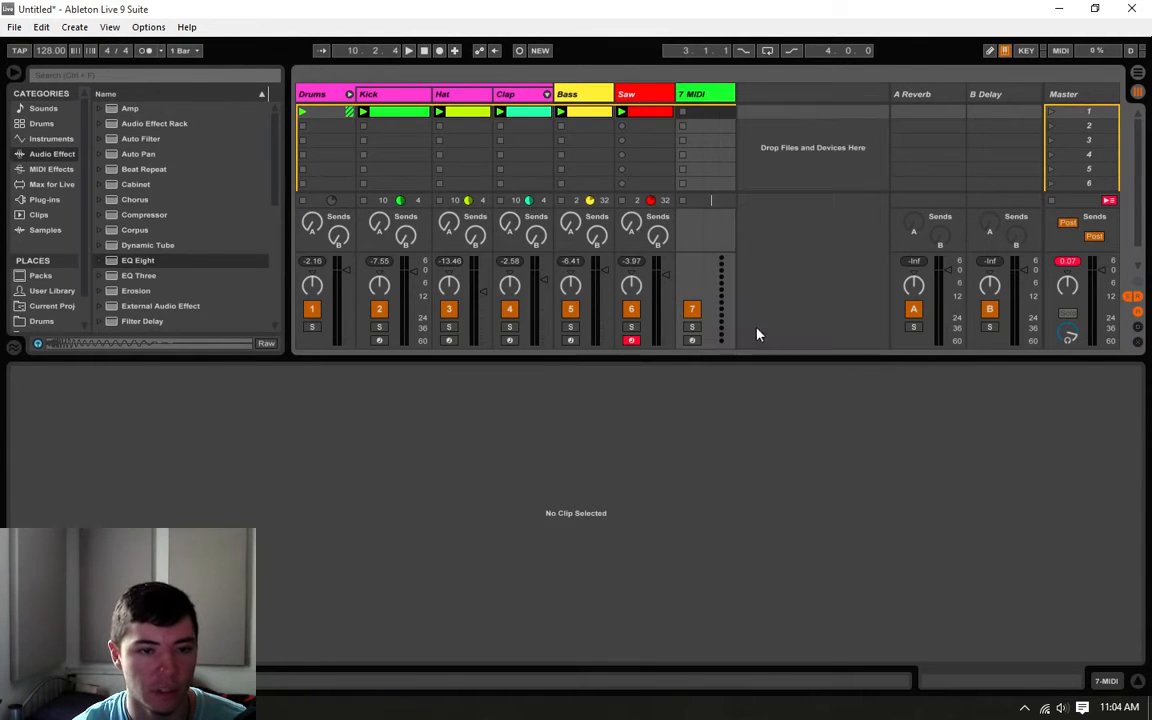
right_click(701, 100)
left_click(777, 164)
type("Lead")
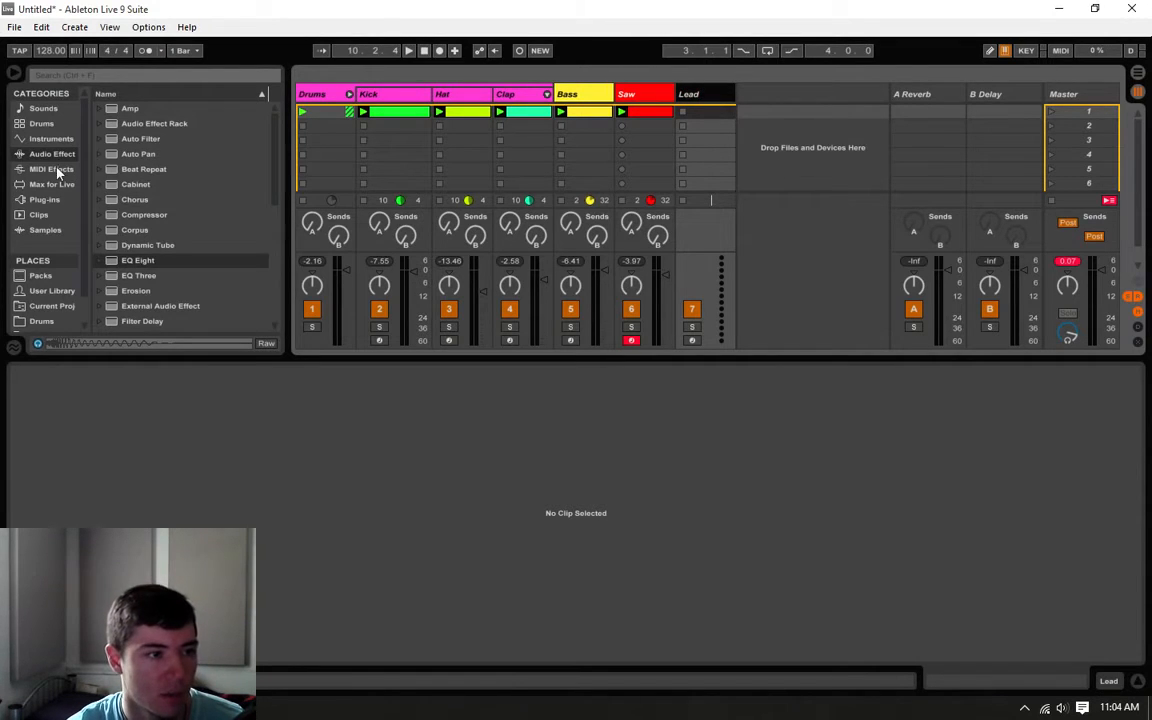
- Load the Serum plug-in onto the Lead track, reposition its window and play a few test notes on its Init patch
left_click(44, 200)
scroll(120, 230, "down", 10)
left_click(133, 254)
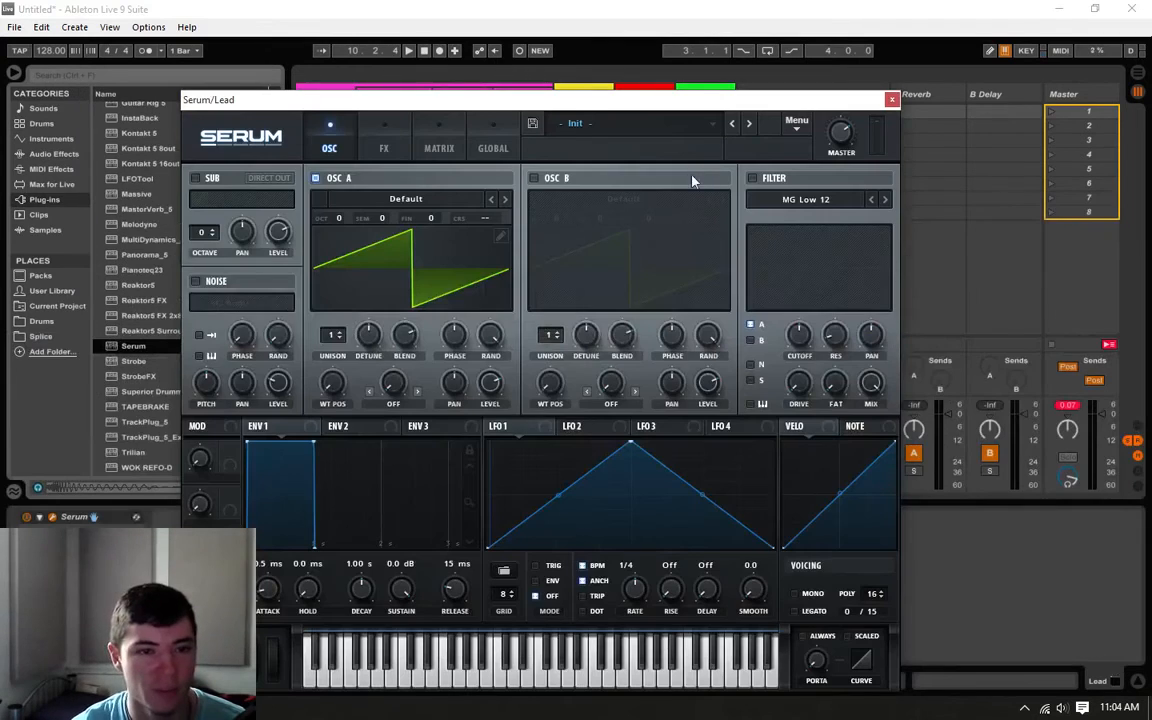
left_click_drag(722, 105, 747, 80)
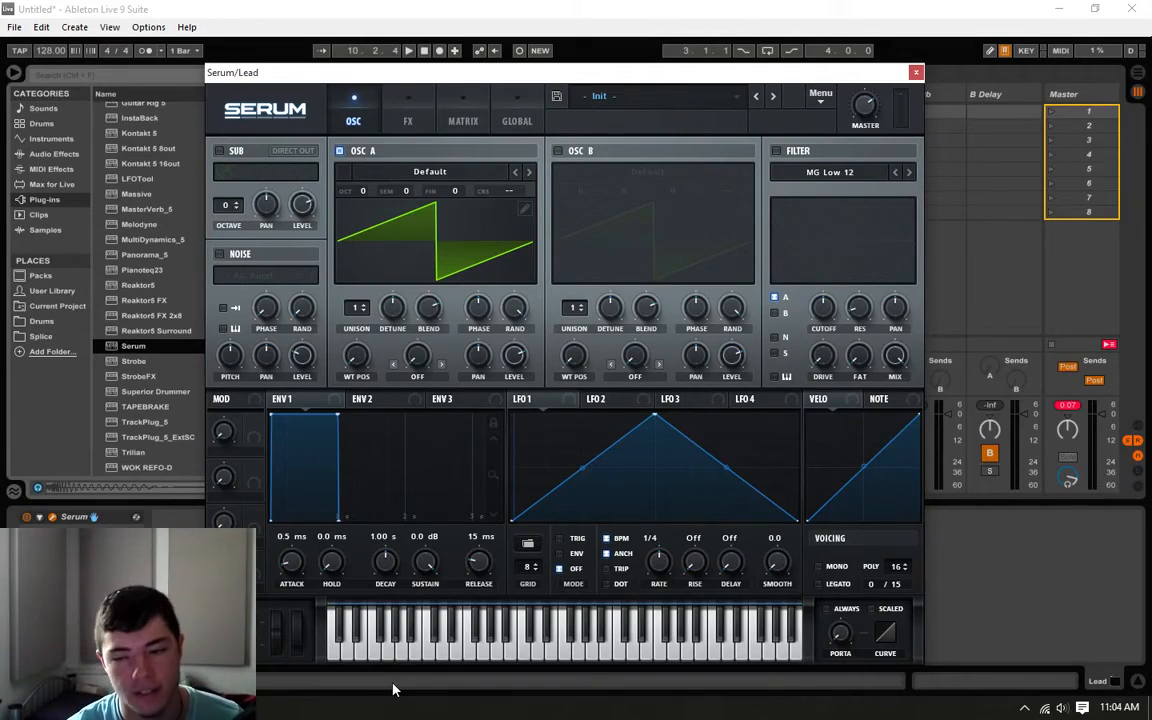
key("a")
key("g")
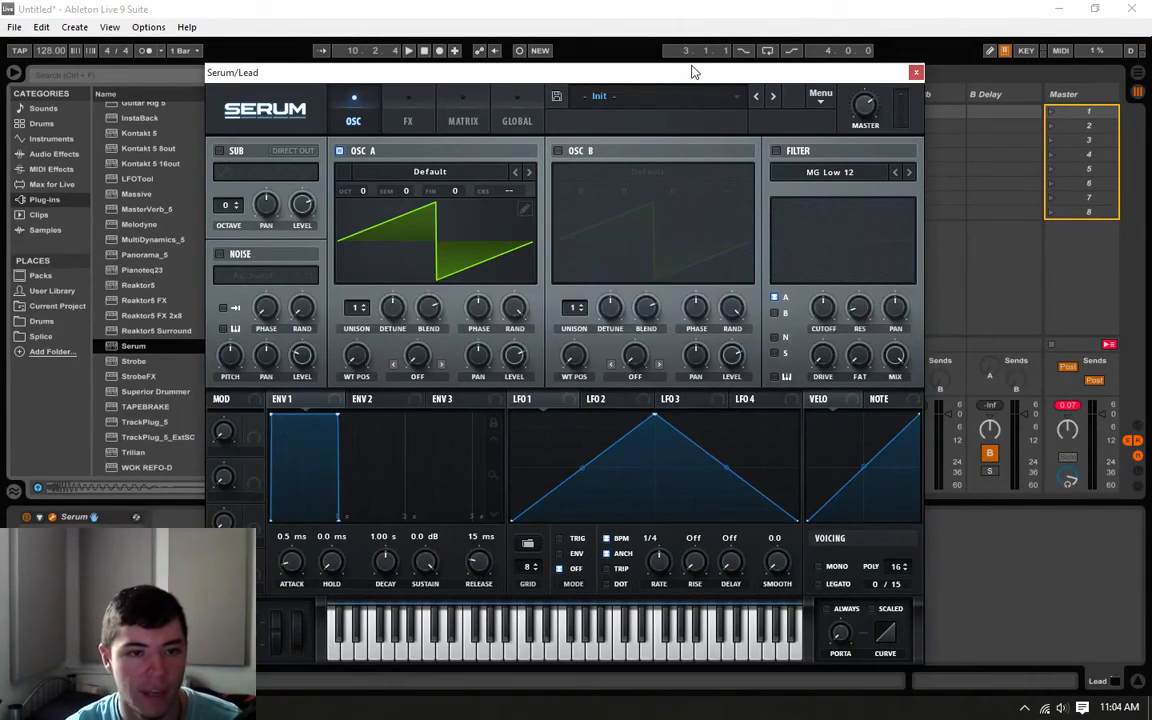
left_click_drag(693, 72, 627, 67)
left_click(710, 96)
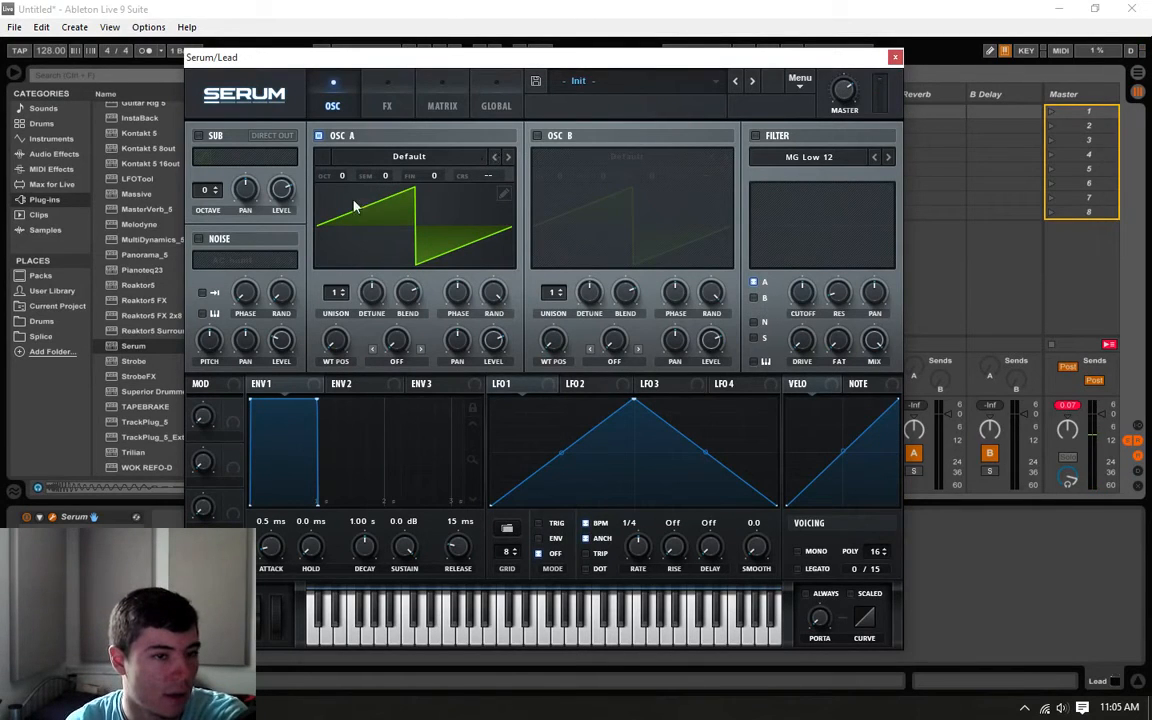
- Set oscillator A to 3 unison voices and enable oscillator B one octave up with 3 unison voices
left_click_drag(337, 293, 369, 301)
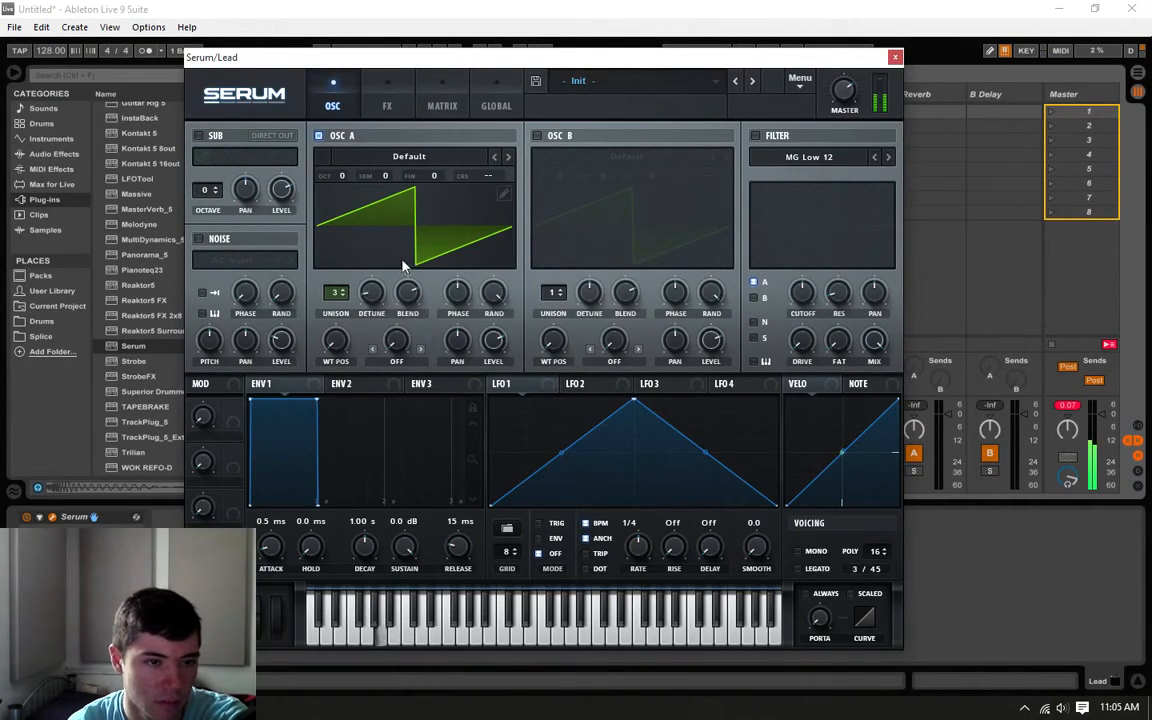
left_click(537, 135)
left_click_drag(560, 179, 566, 173)
left_click_drag(570, 298, 545, 316)
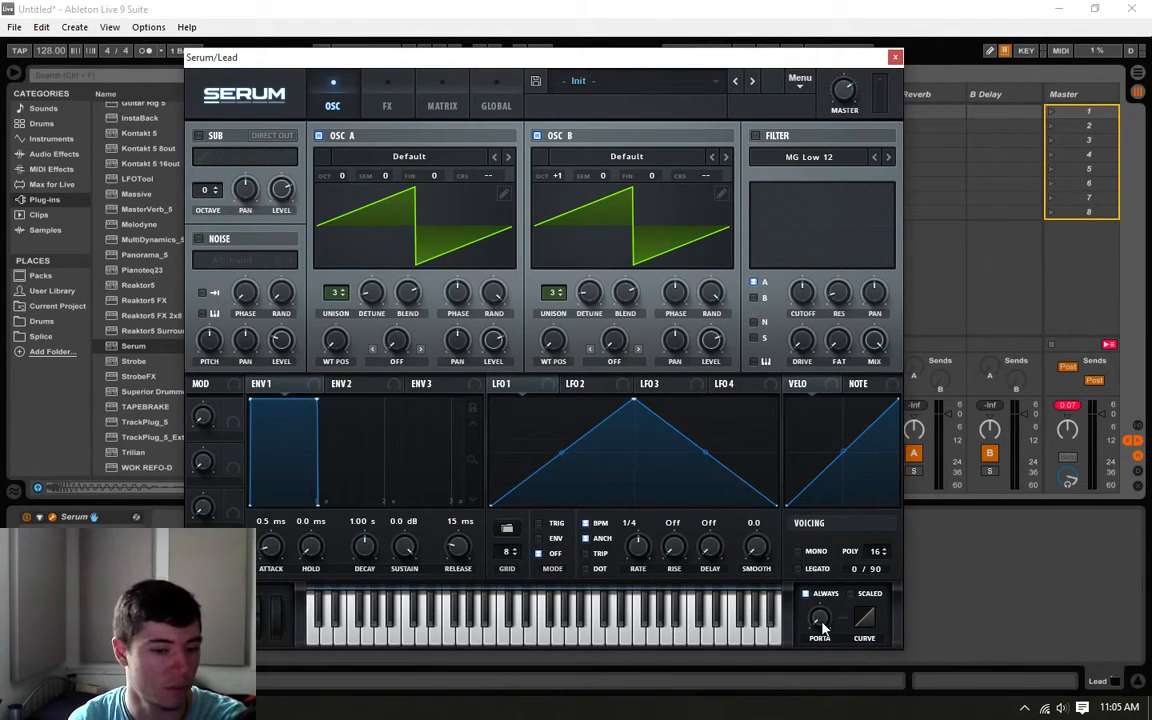
- With portamento set to Always, tune the glide time by ear while playing notes, trying values between about 73 ms and 261 ms
left_click_drag(820, 620, 845, 569)
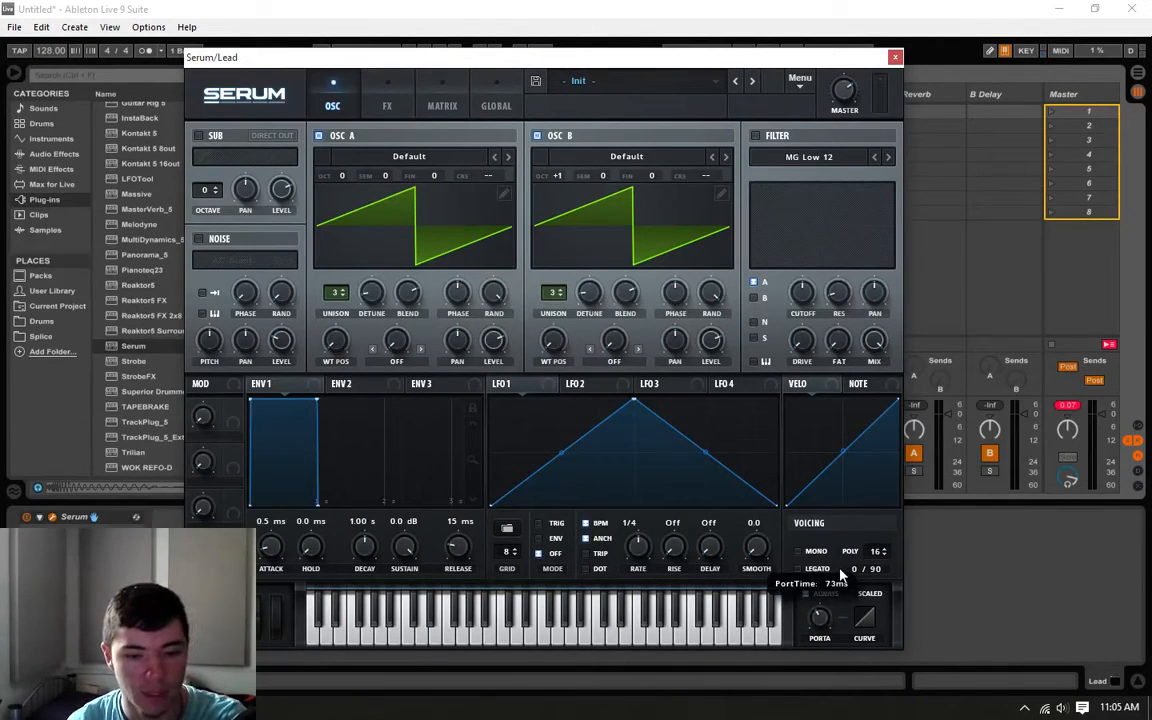
left_click_drag(840, 576, 843, 572)
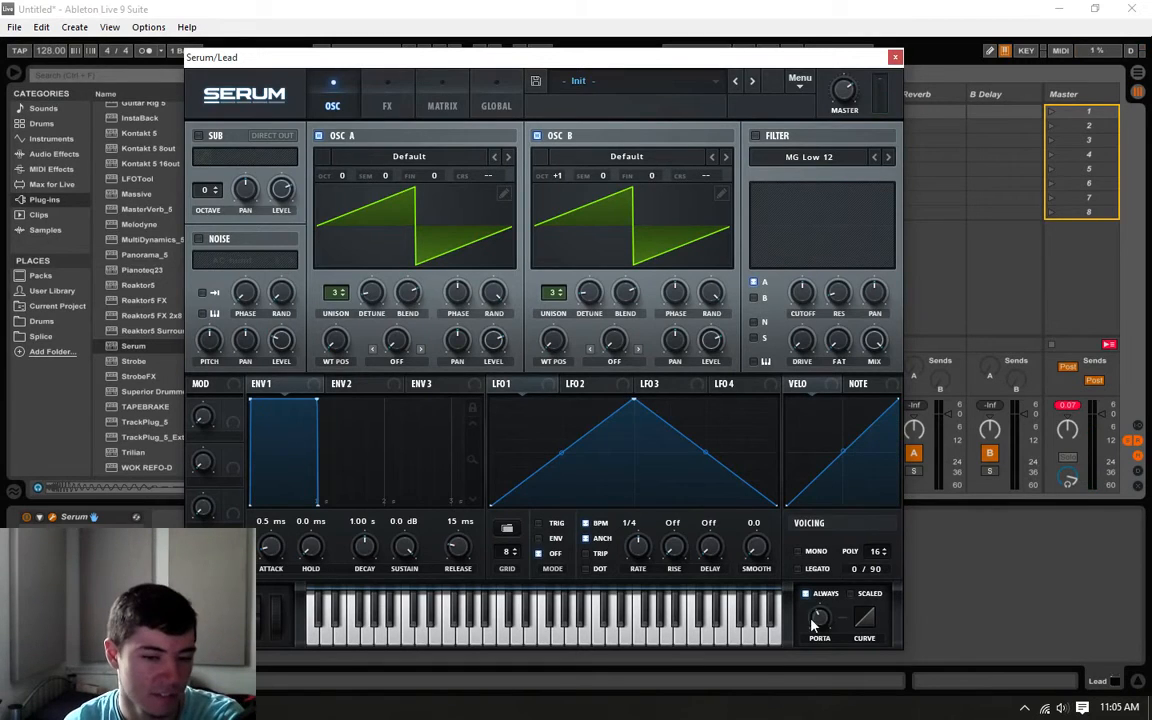
left_click_drag(812, 622, 817, 622)
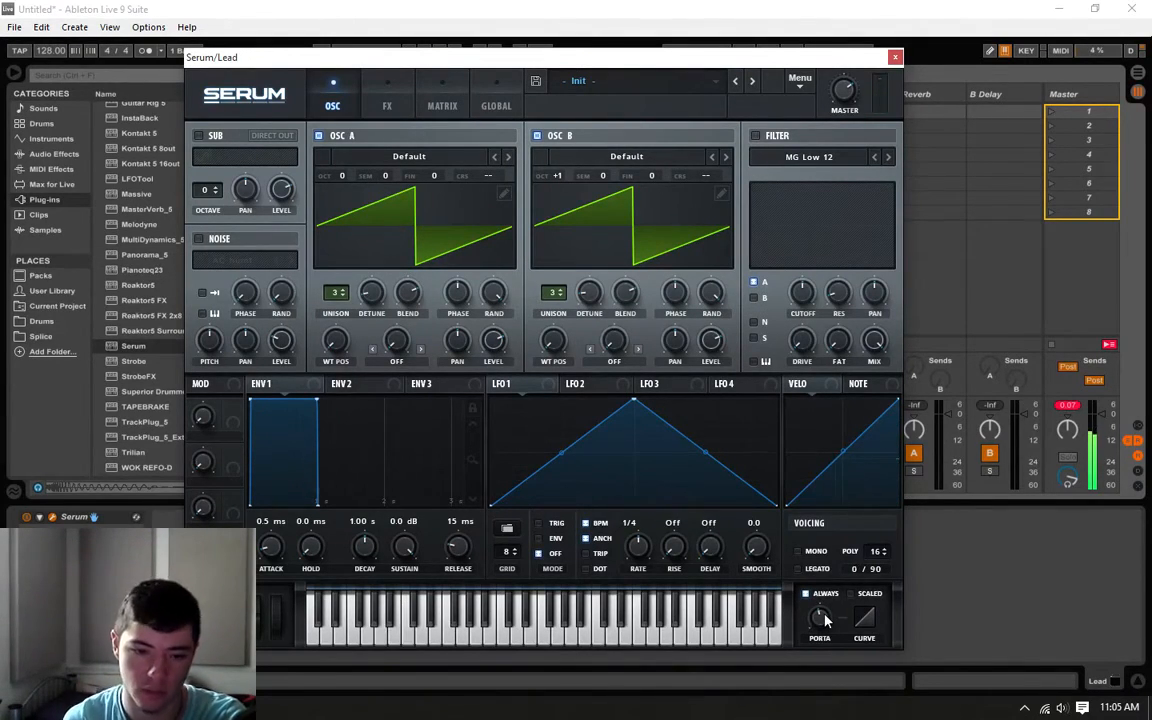
left_click_drag(825, 614, 825, 613)
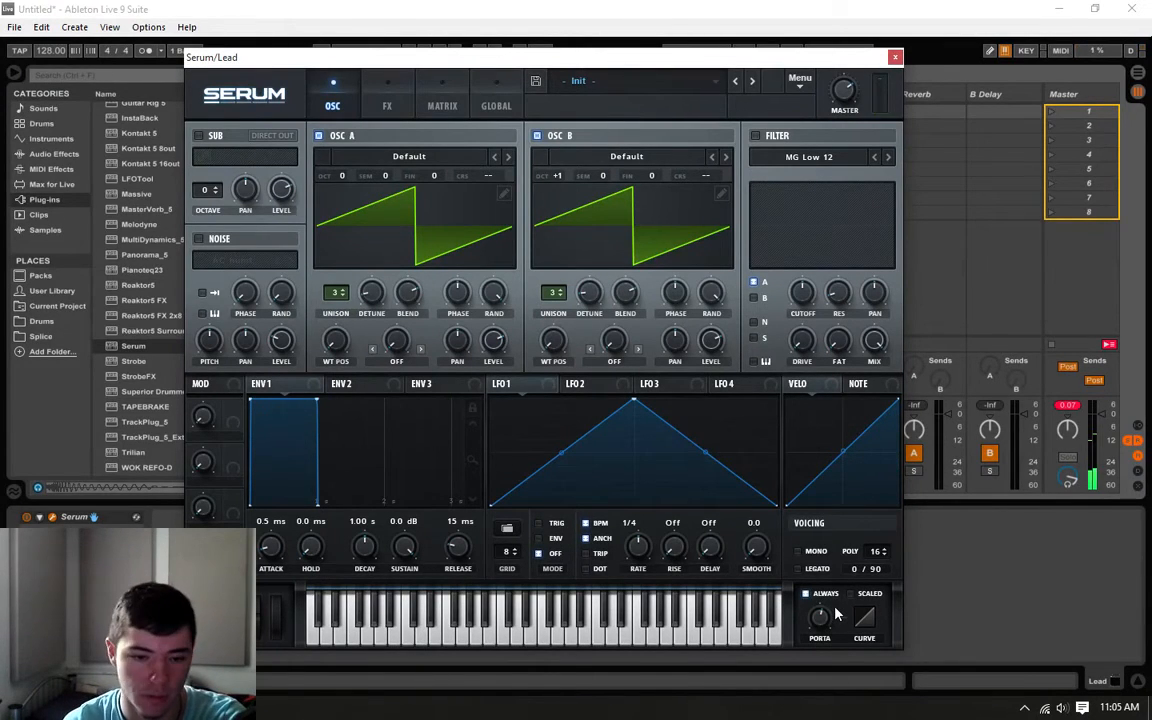
left_click_drag(820, 626, 820, 621)
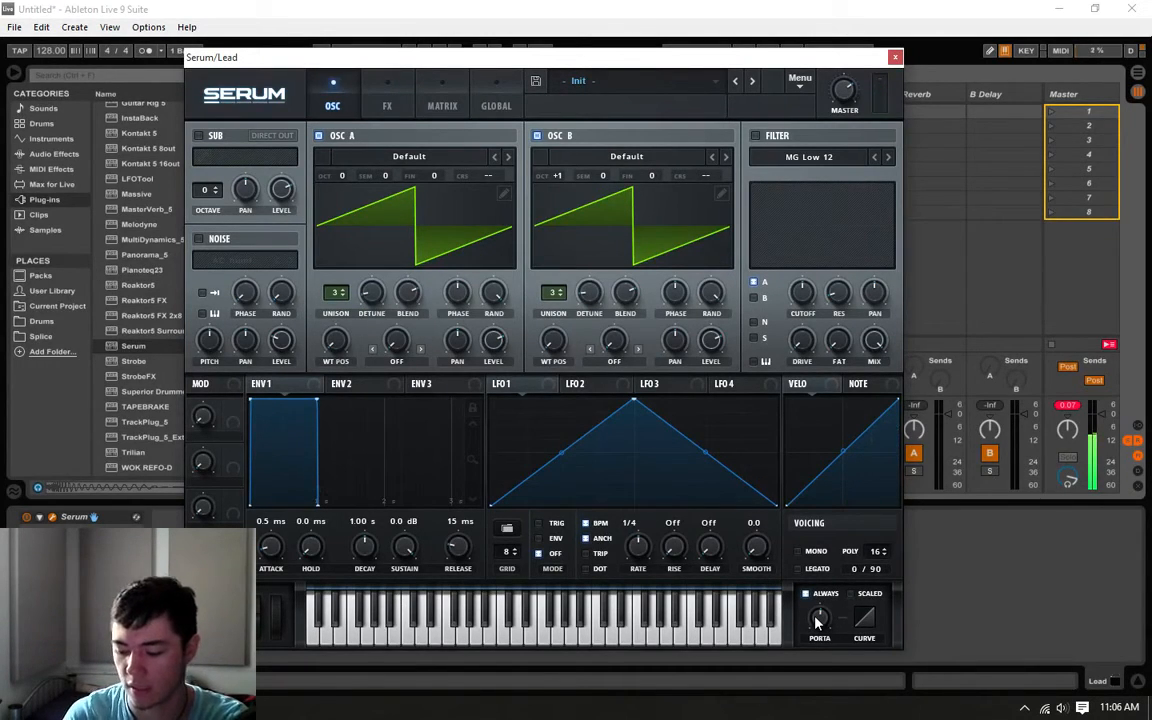
mouse_move(815, 623)
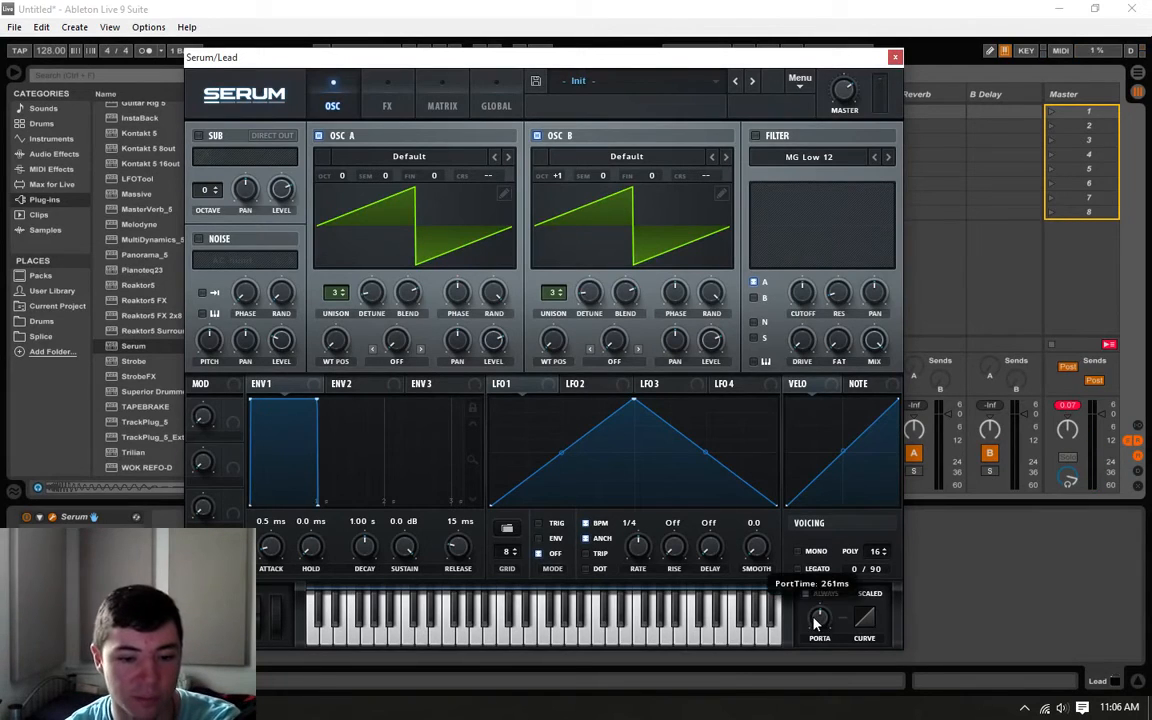
left_click(805, 594)
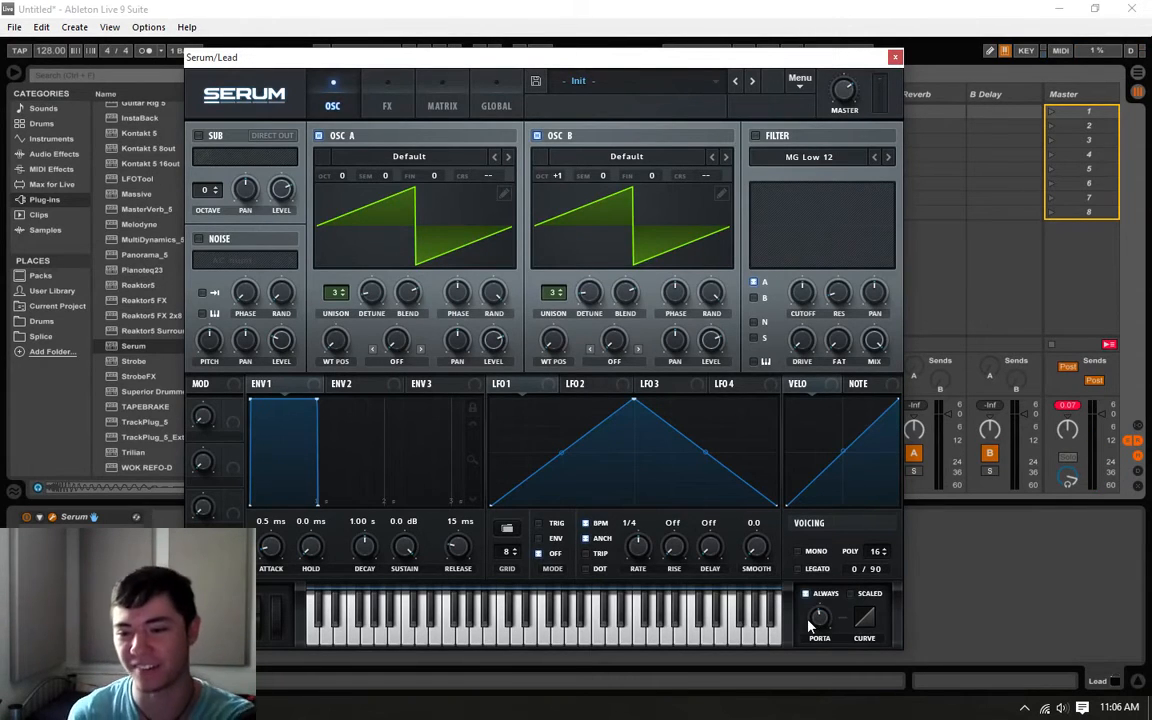
- Close the Serum window and create an eight-bar MIDI clip in the Lead track's first slot
left_click(895, 57)
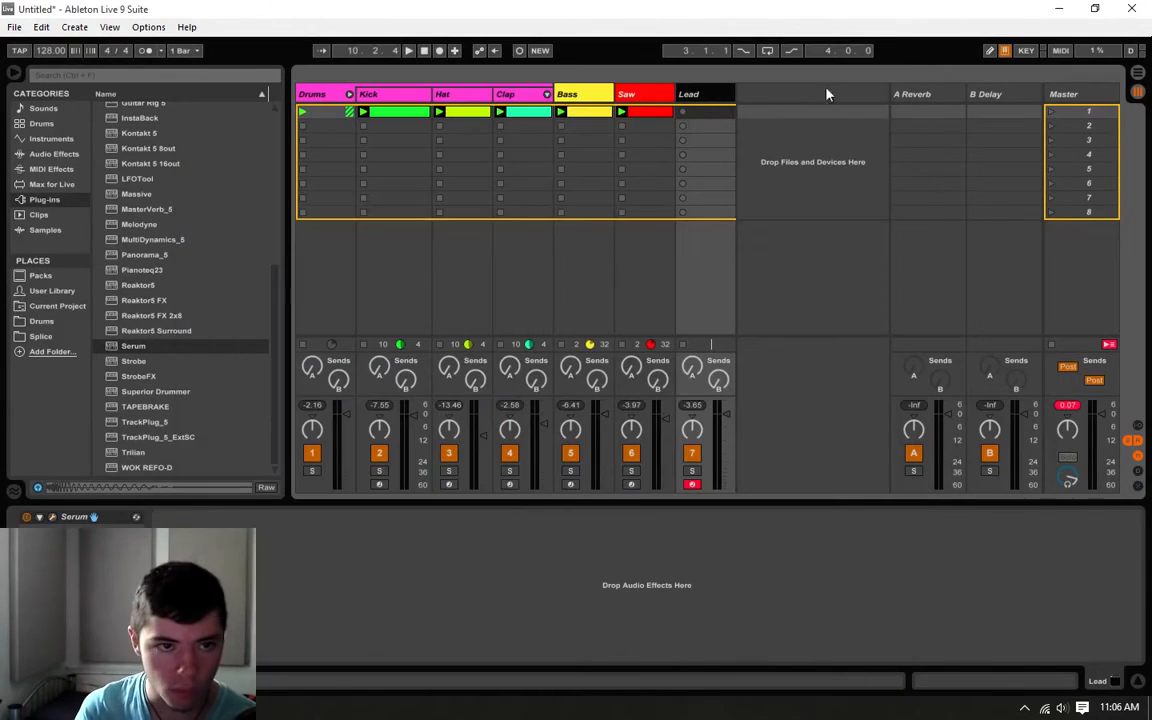
double_click(719, 118)
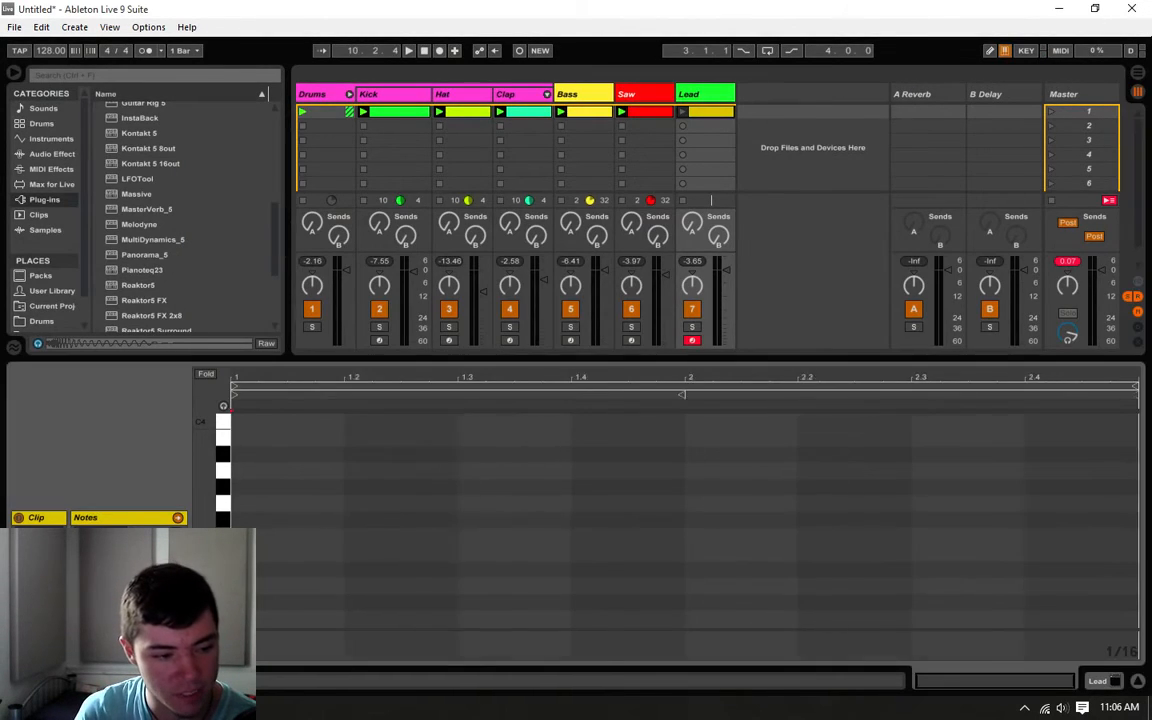
left_click_drag(140, 648, 140, 624)
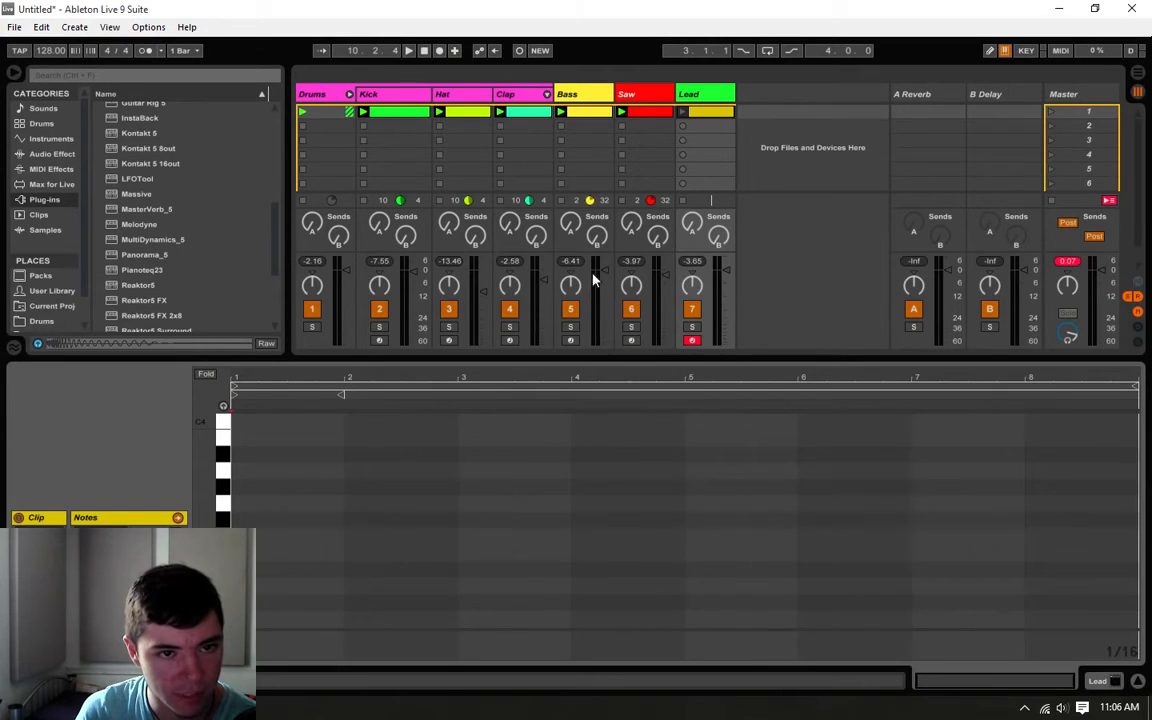
- Launch the empty Lead clip alongside the other clips, stop playback after about four bars and return to the clip's start
left_click(682, 113)
left_click_drag(1002, 686, 977, 687)
scroll(572, 570, "up", 1)
left_click(549, 533)
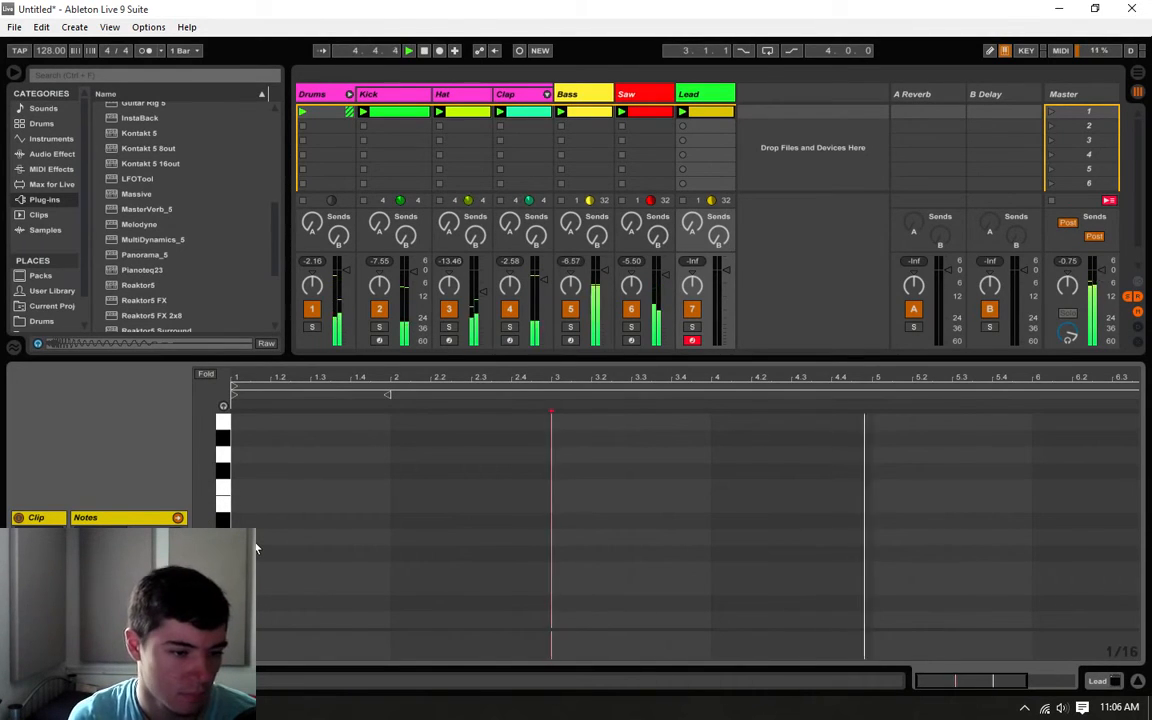
key("space")
left_click(243, 575)
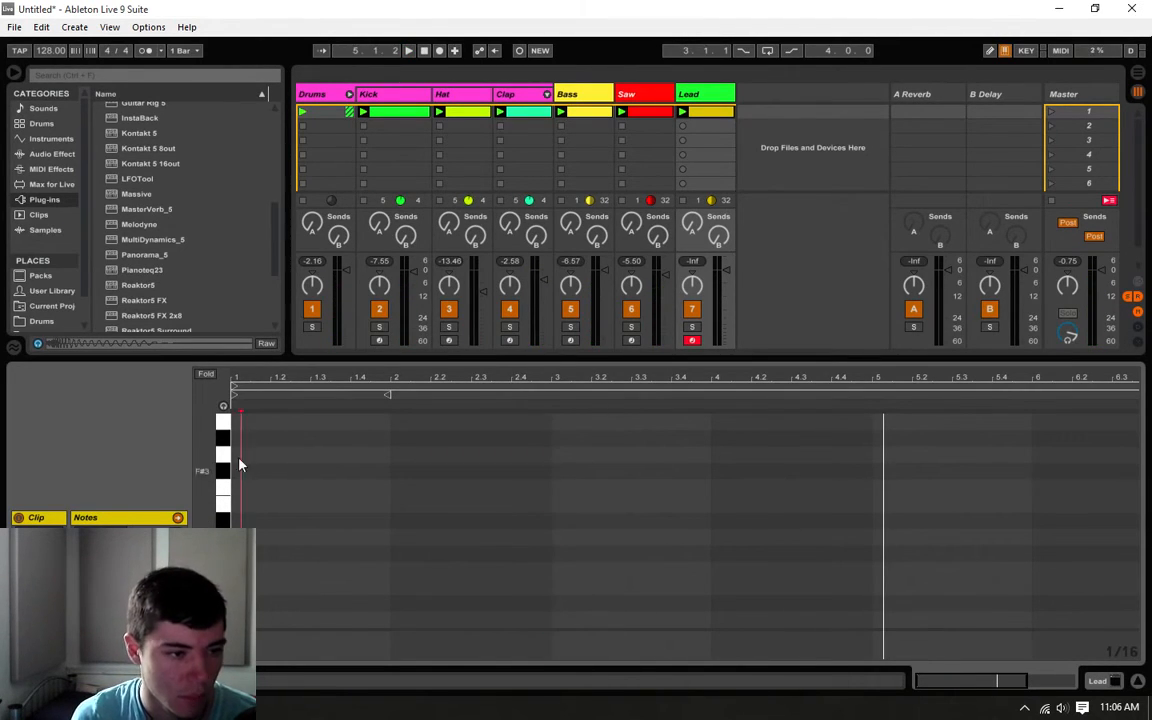
- Turn on note preview for the Lead clip and set its editing grid to 1/16
left_click(224, 406)
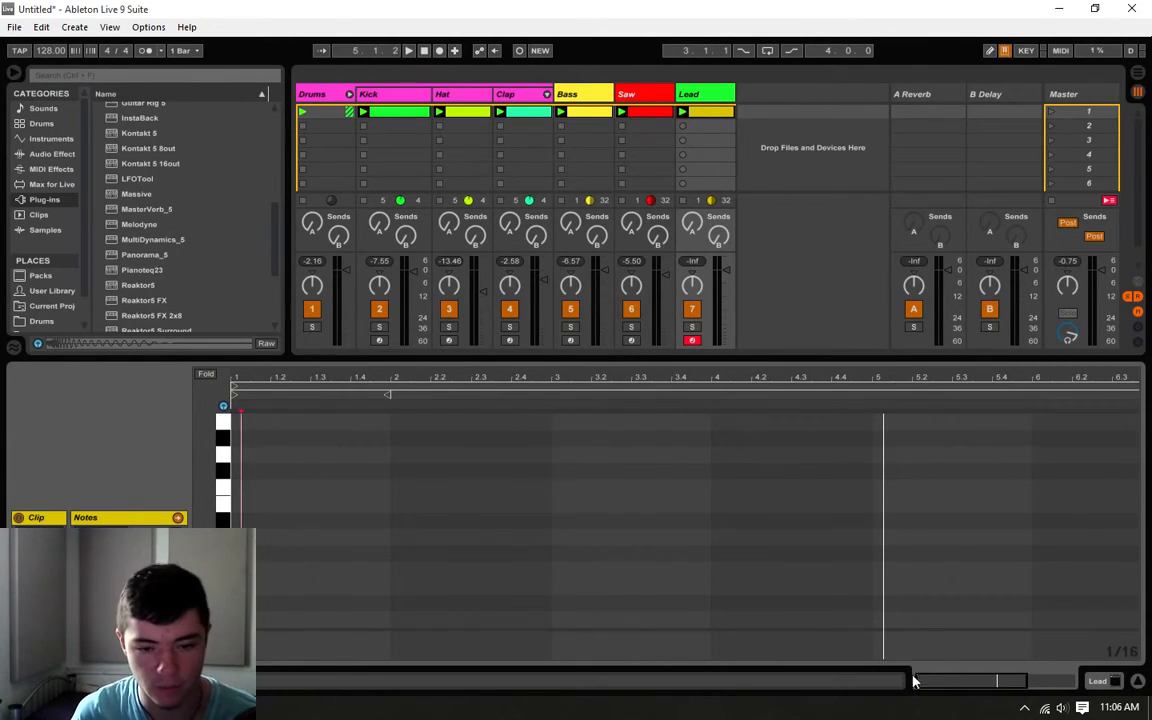
left_click_drag(966, 679, 1147, 683)
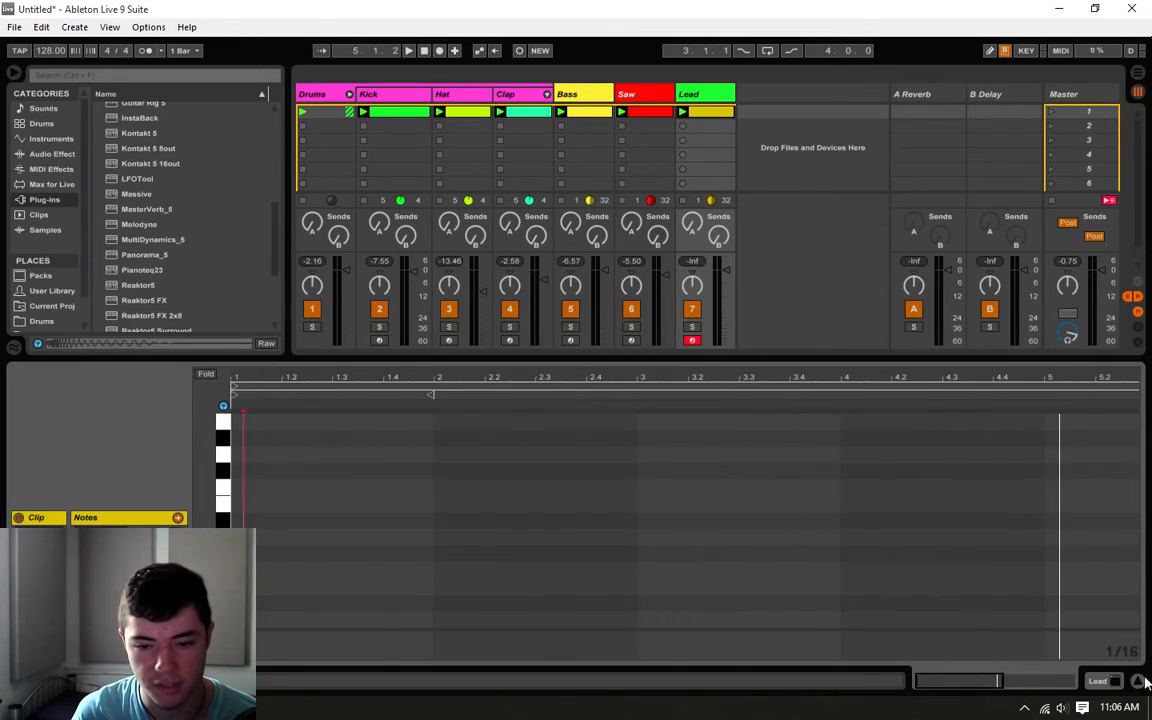
right_click(1122, 655)
left_click(975, 521)
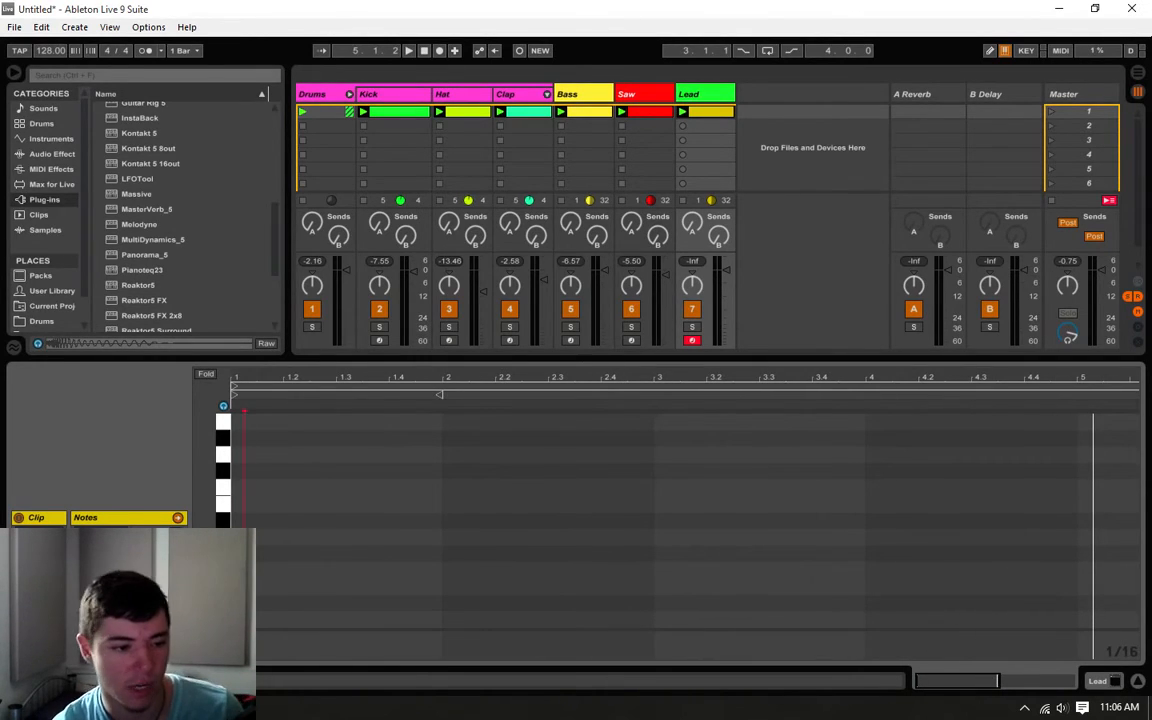
- Draw an A2 note three sixteenths long at the start of bar 1, followed by a sixteenth-note A3, auditioning between edits
key("ctrl+a")
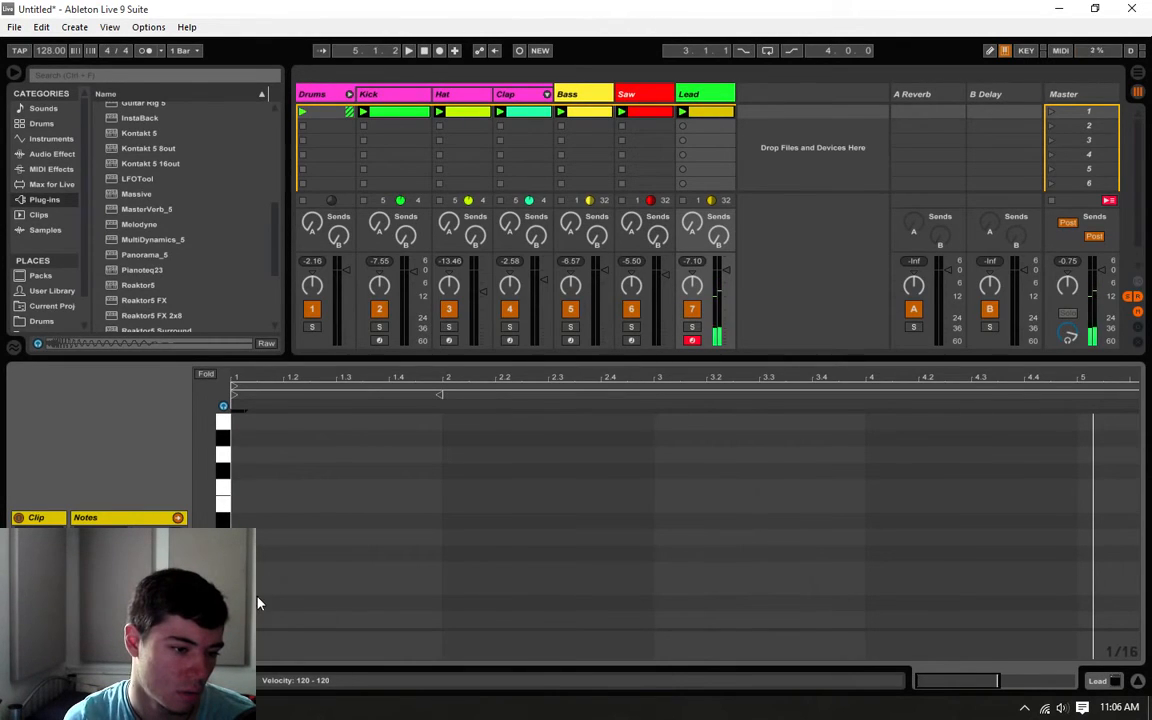
key("space")
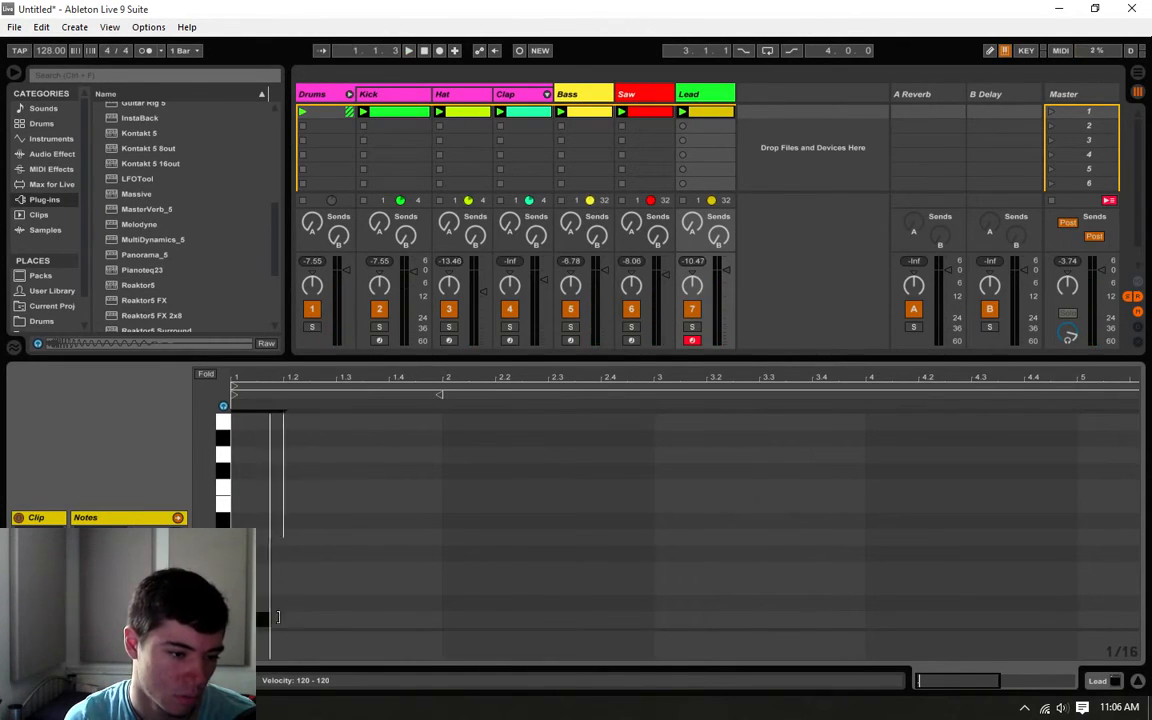
key("space")
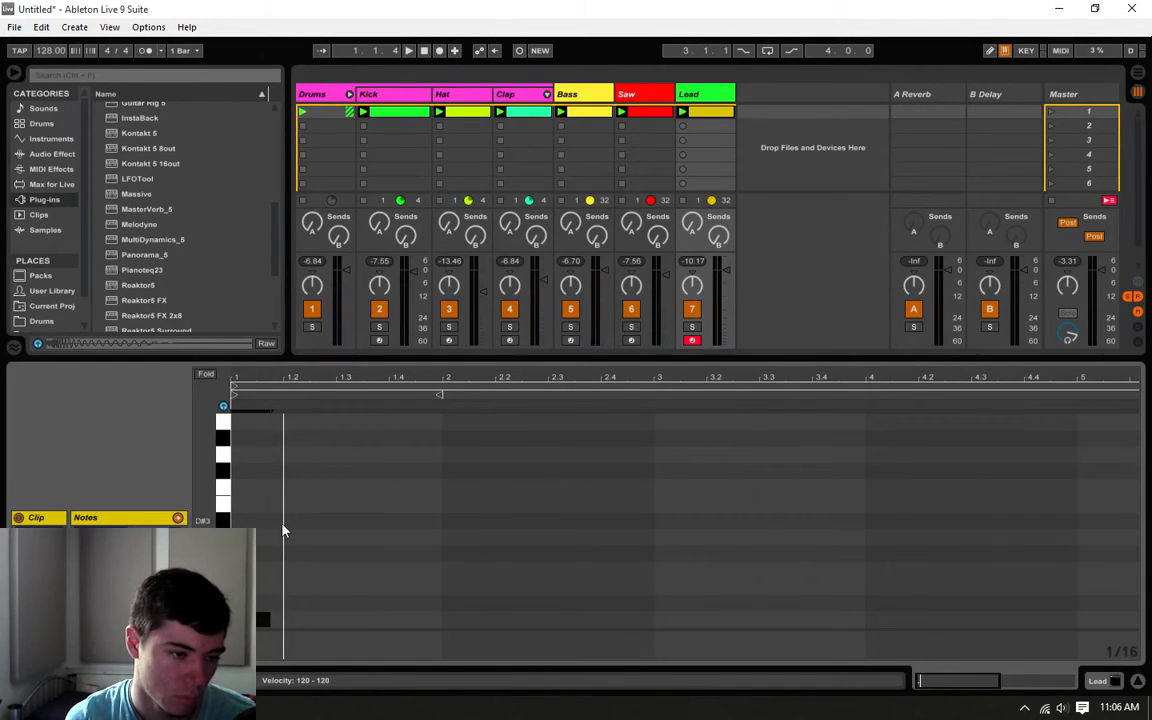
double_click(278, 459)
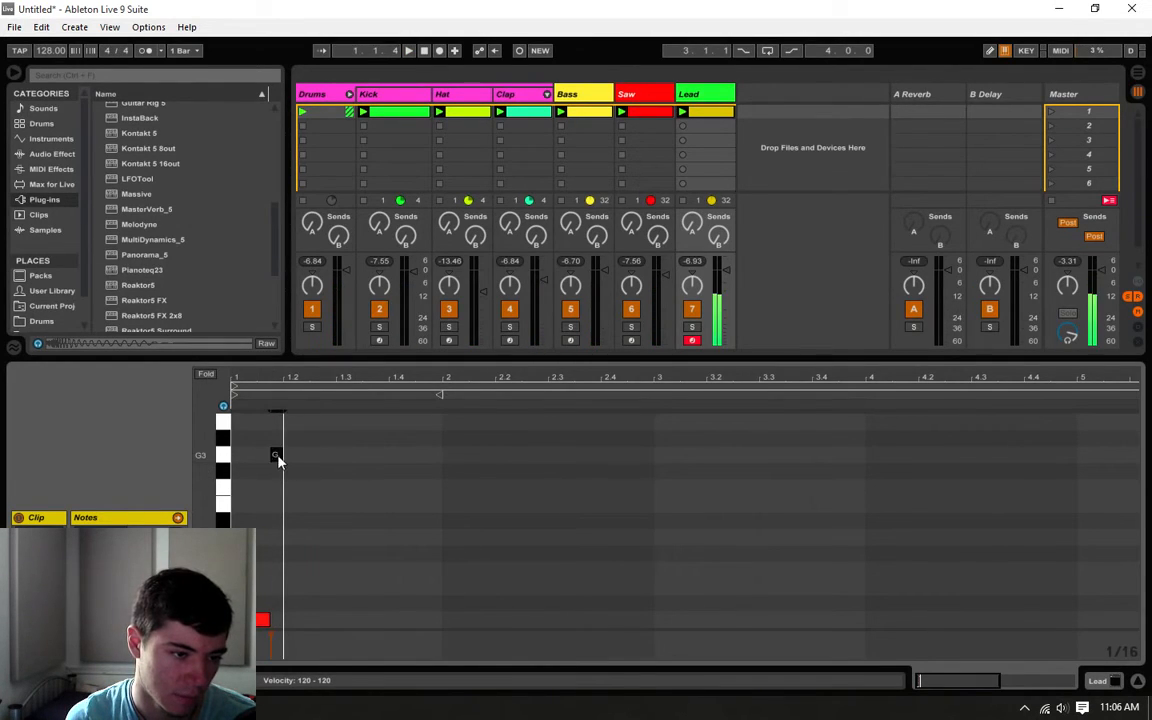
left_click_drag(278, 457, 278, 432)
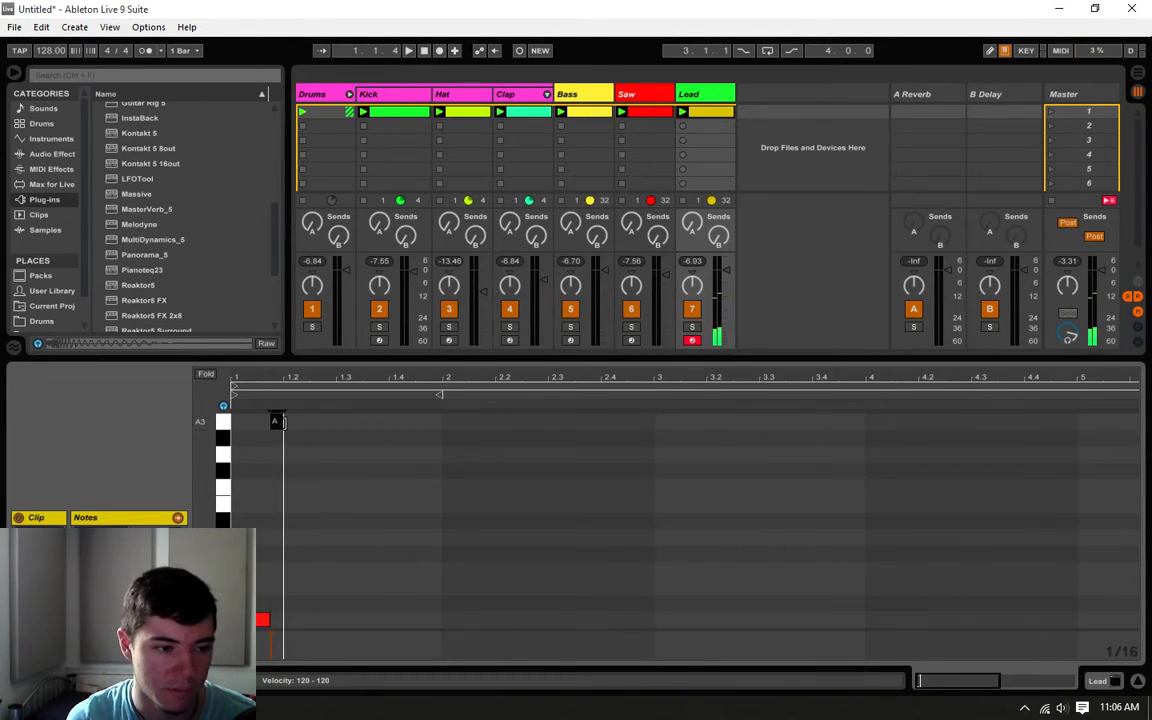
mouse_move(284, 420)
left_mouse_down()
mouse_move(336, 420)
mouse_move(284, 427)
left_mouse_up()
- Add a sixteenth-note A3 at 1.2.3 in the Lead clip and play the clip
left_click(314, 429)
double_click(315, 421)
key("space")
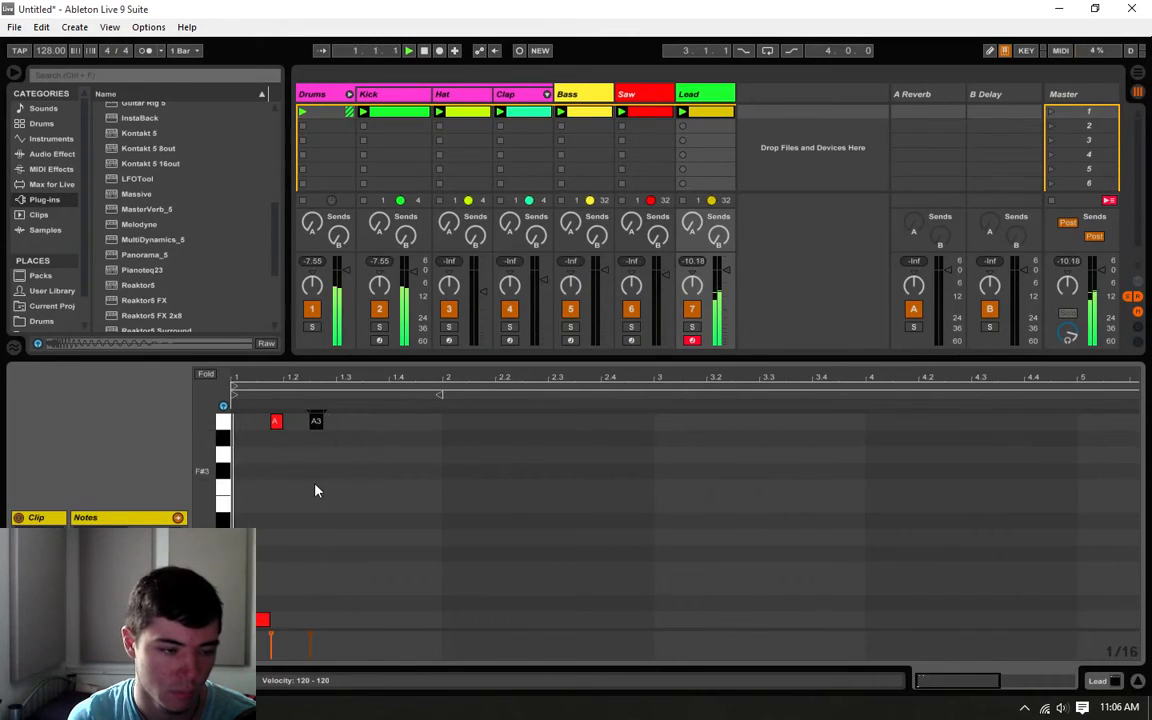
- Add a sixteenth-note A3 after beat 1.3 and move it to 1.3.3, auditioning the clip between edits
key("space")
double_click(356, 422)
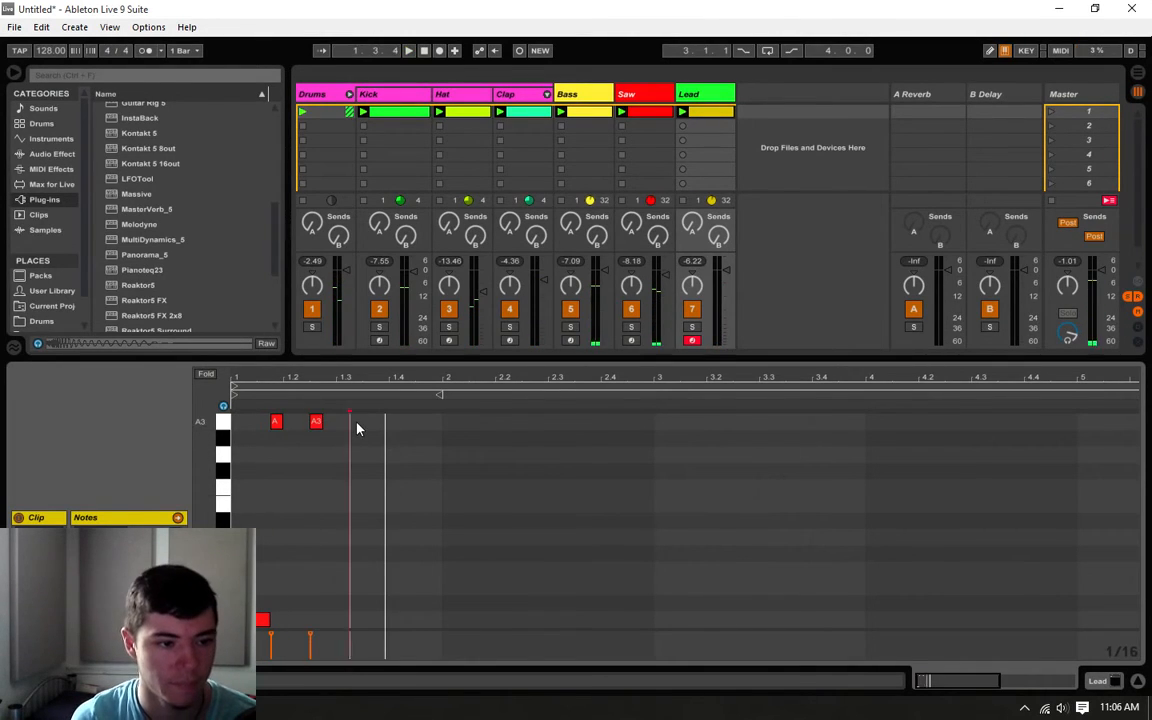
key("space")
left_click(339, 468)
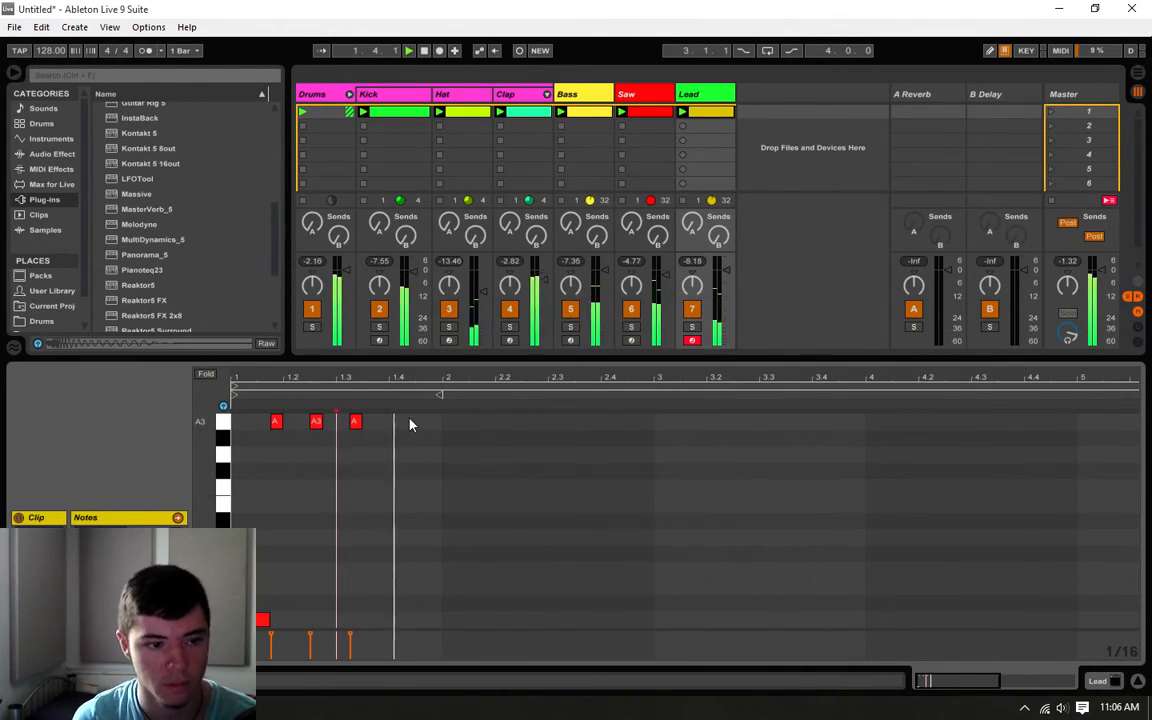
key("space")
left_click(356, 422)
left_click_drag(356, 424, 369, 424)
key("space")
left_click(337, 501)
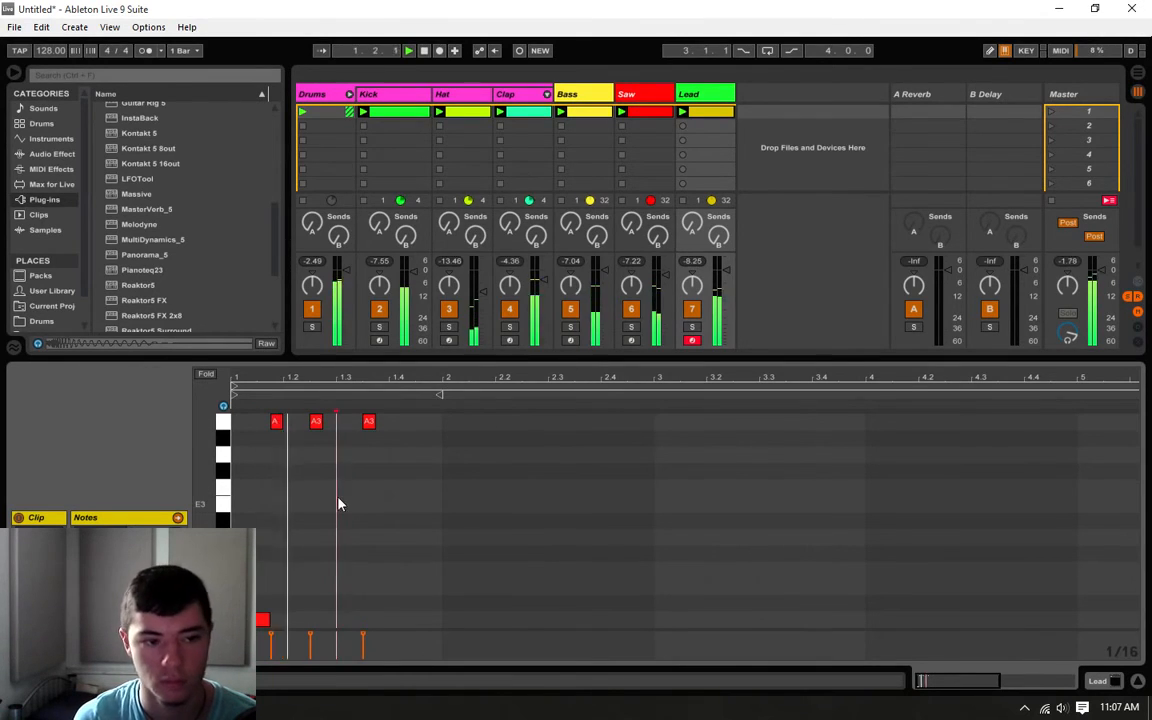
- Add sixteenth-note A3s at 1.4.3 and the start of bar 2, shifting the second to 2.1.3 while auditioning
key("space")
double_click(427, 423)
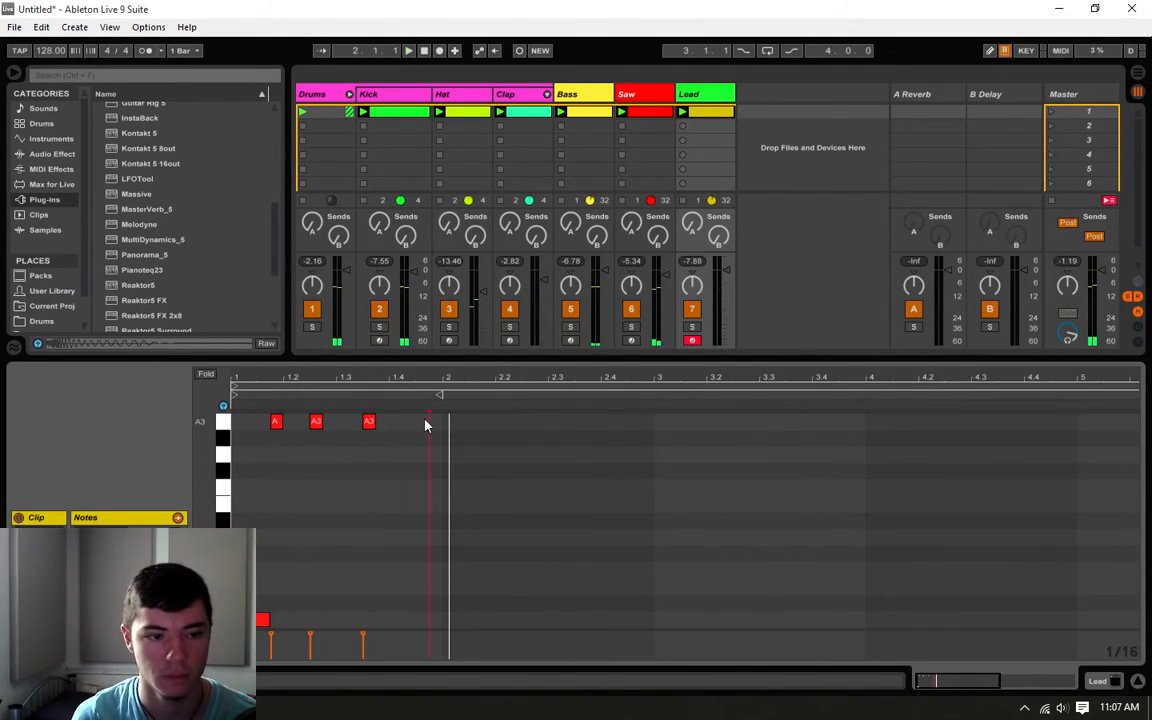
left_click(453, 427)
double_click(449, 423)
key("space")
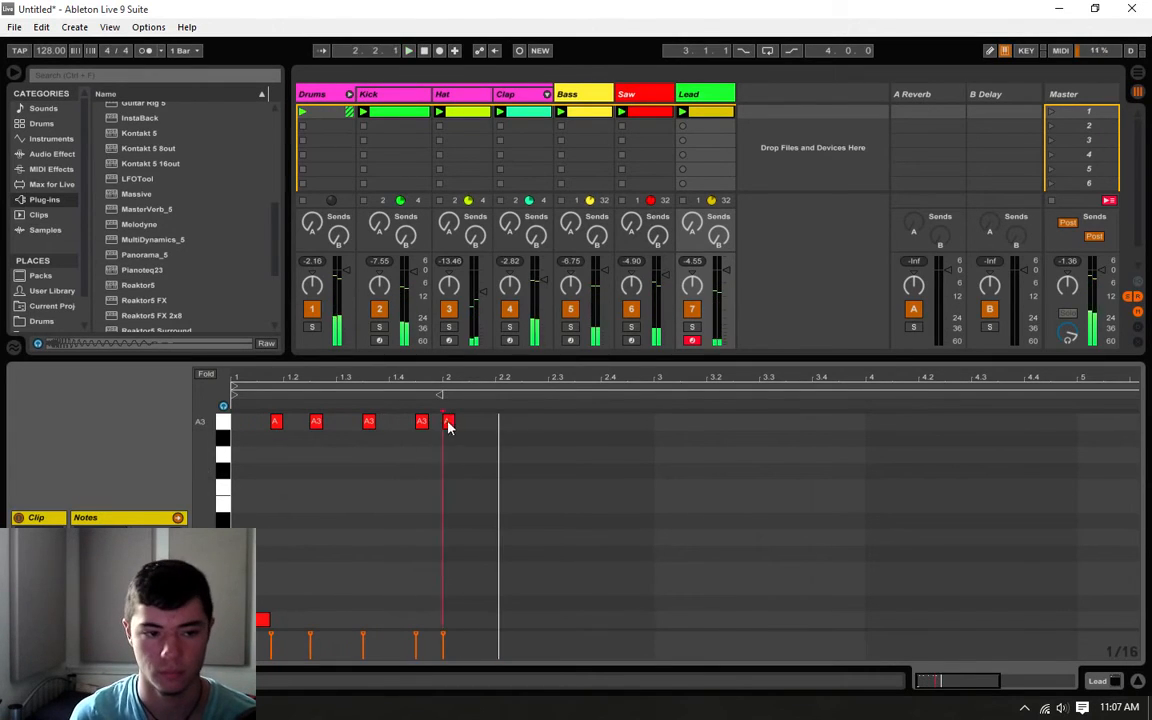
left_click_drag(448, 422, 462, 424)
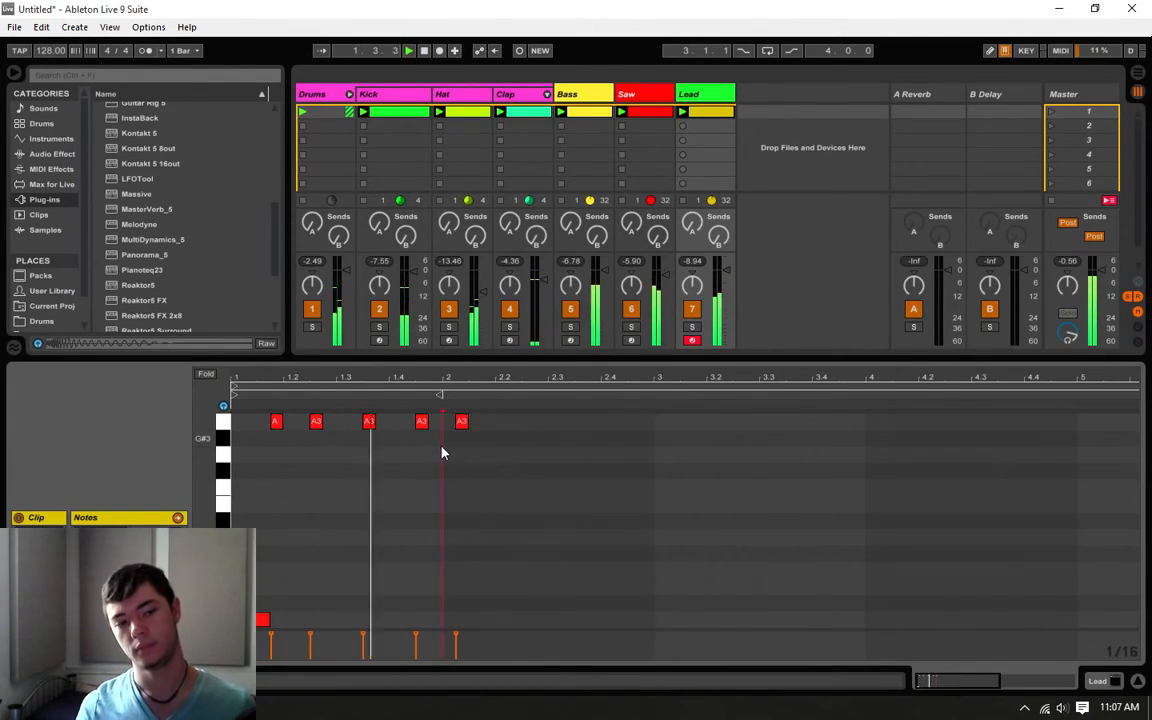
left_click_drag(461, 422, 474, 424)
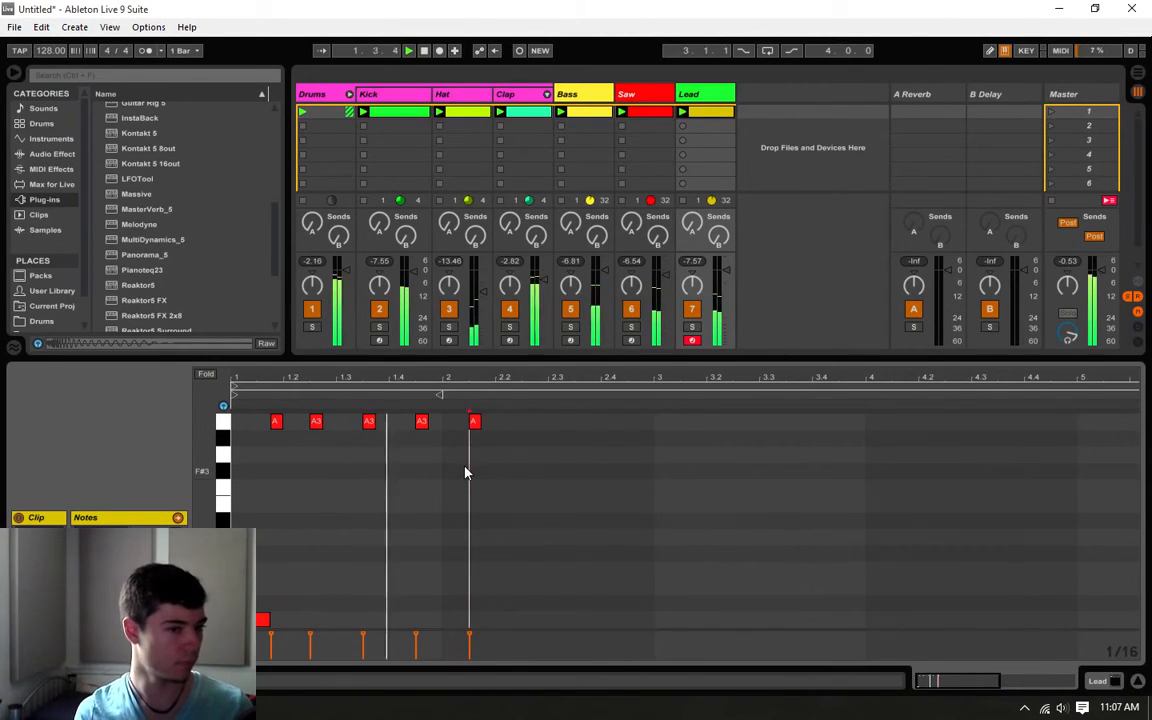
key("space")
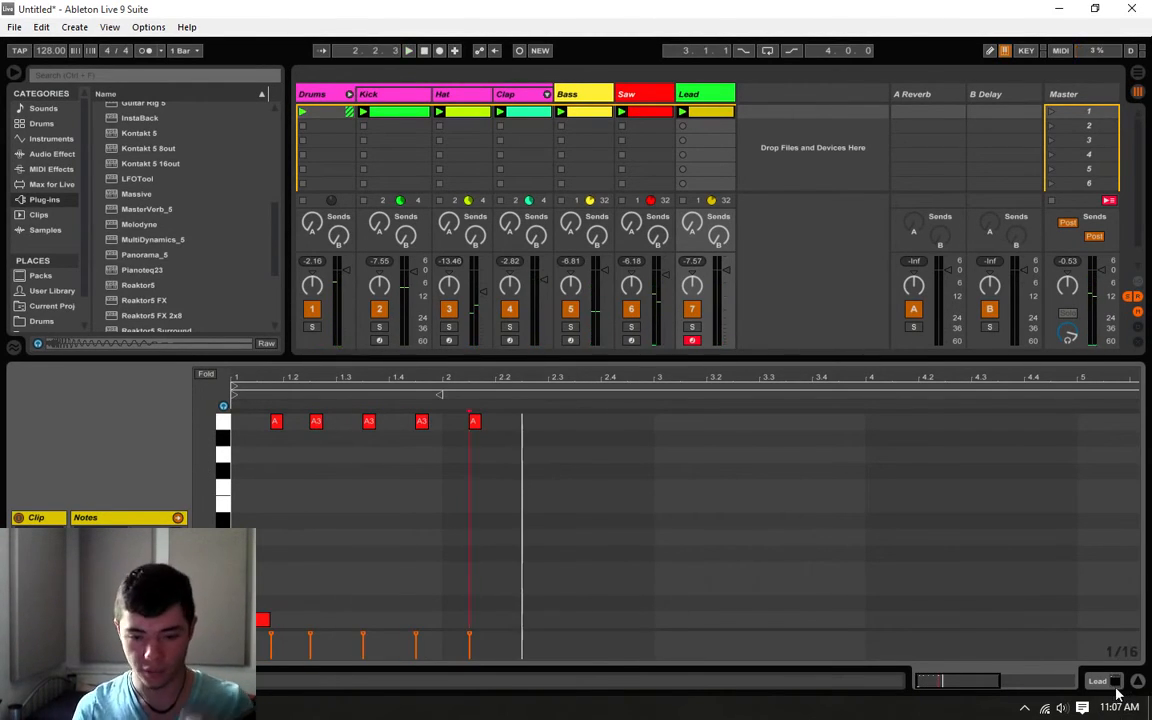
- Transpose all the Lead clip's notes down two octaves and play the result
left_click_drag(497, 413, 236, 627)
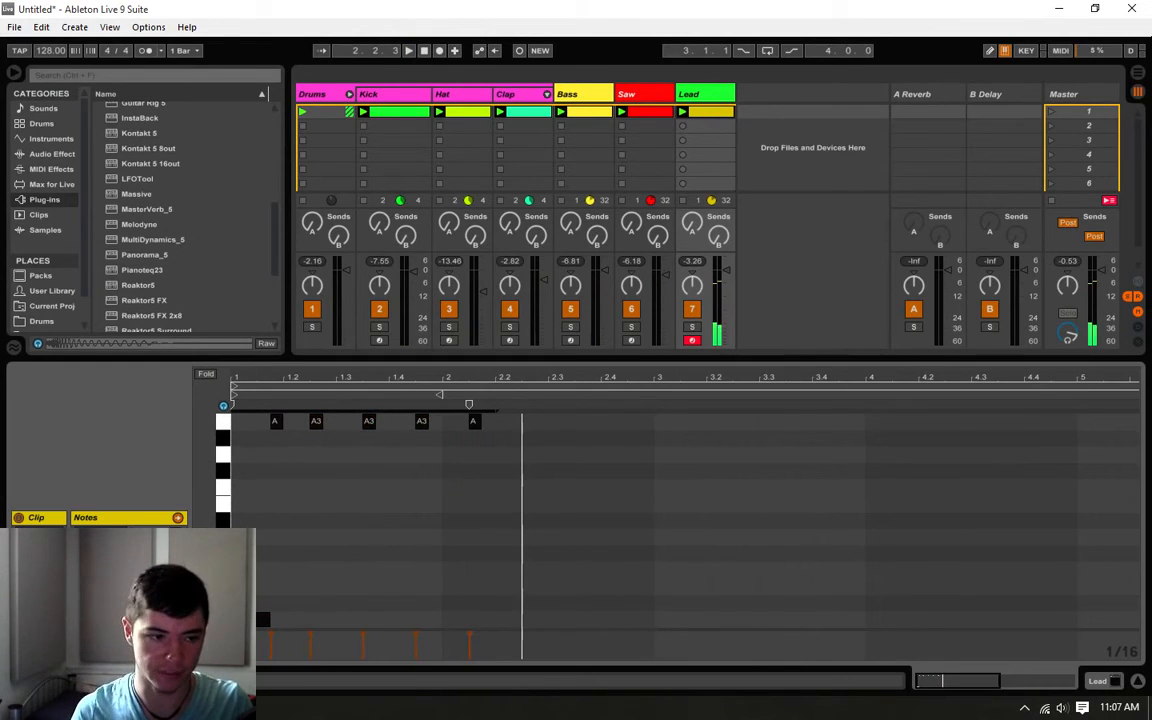
key("space")
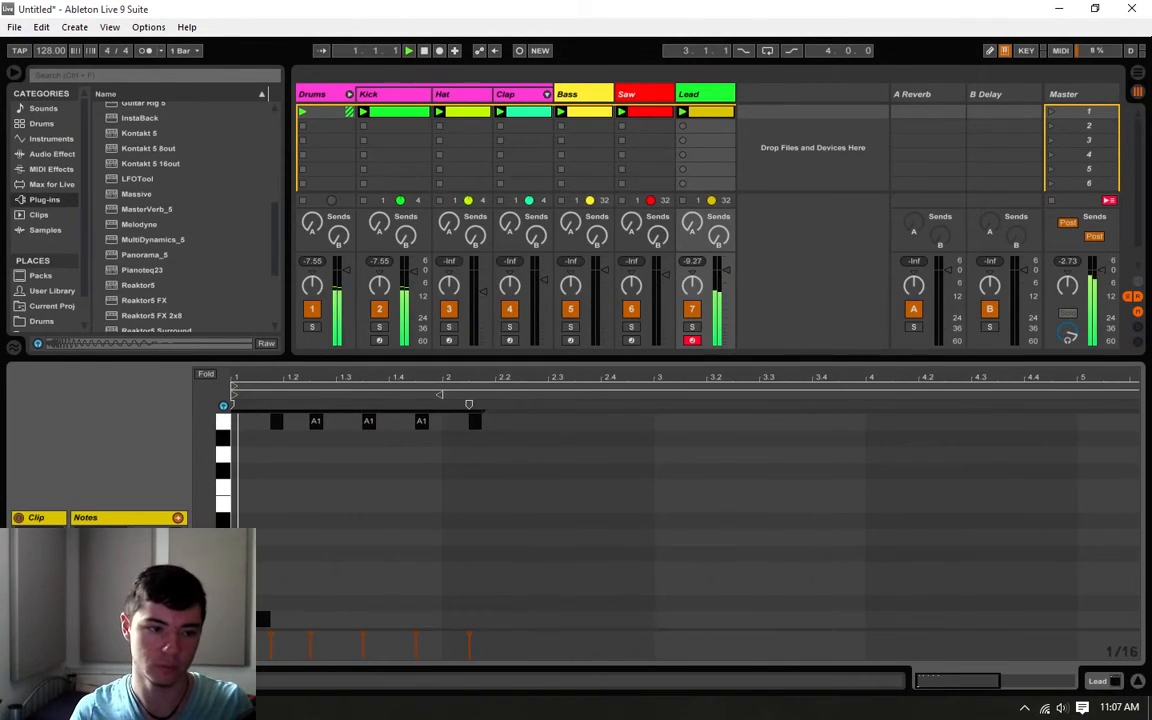
left_click(325, 492)
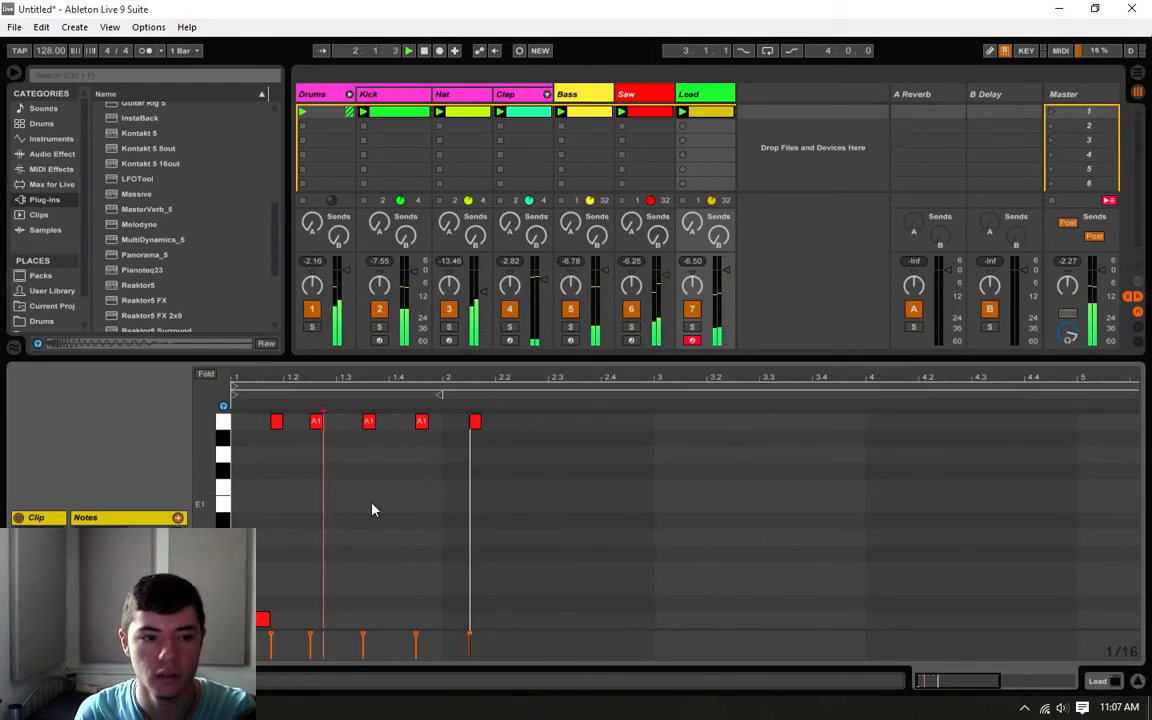
- Add sixteenth-note A1s at 2.2.2 and 2.3 and an E1 at 2.3.3, auditioning the phrase
key("space")
double_click(515, 422)
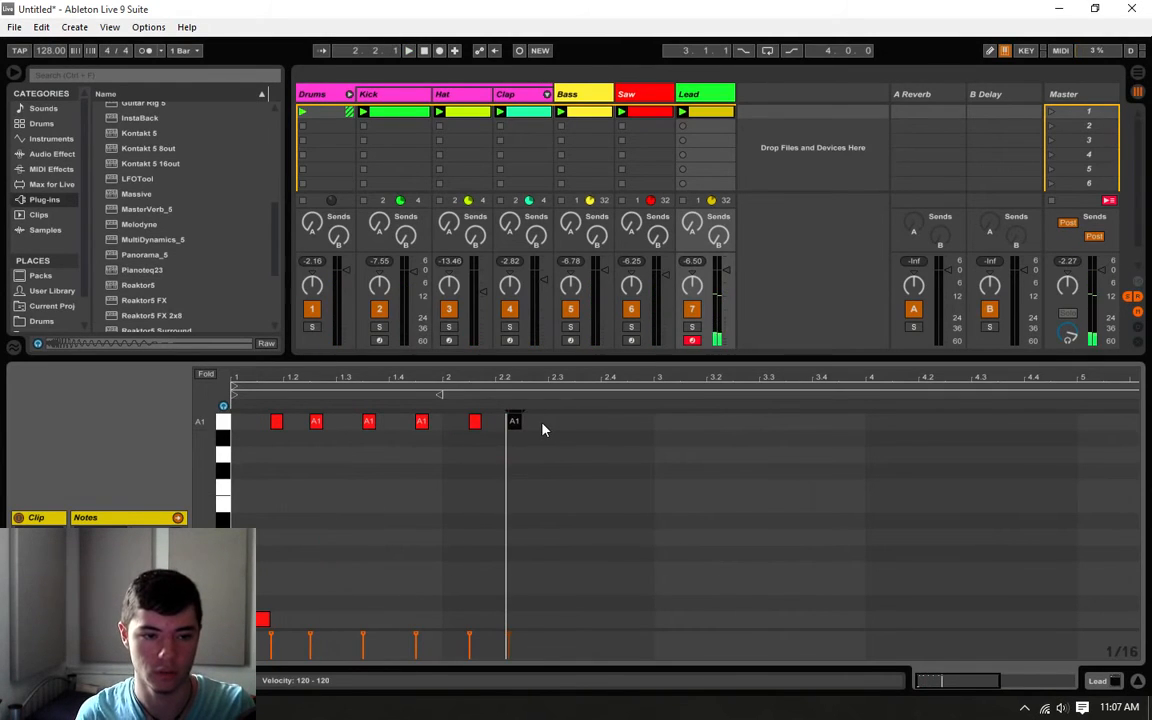
double_click(555, 421)
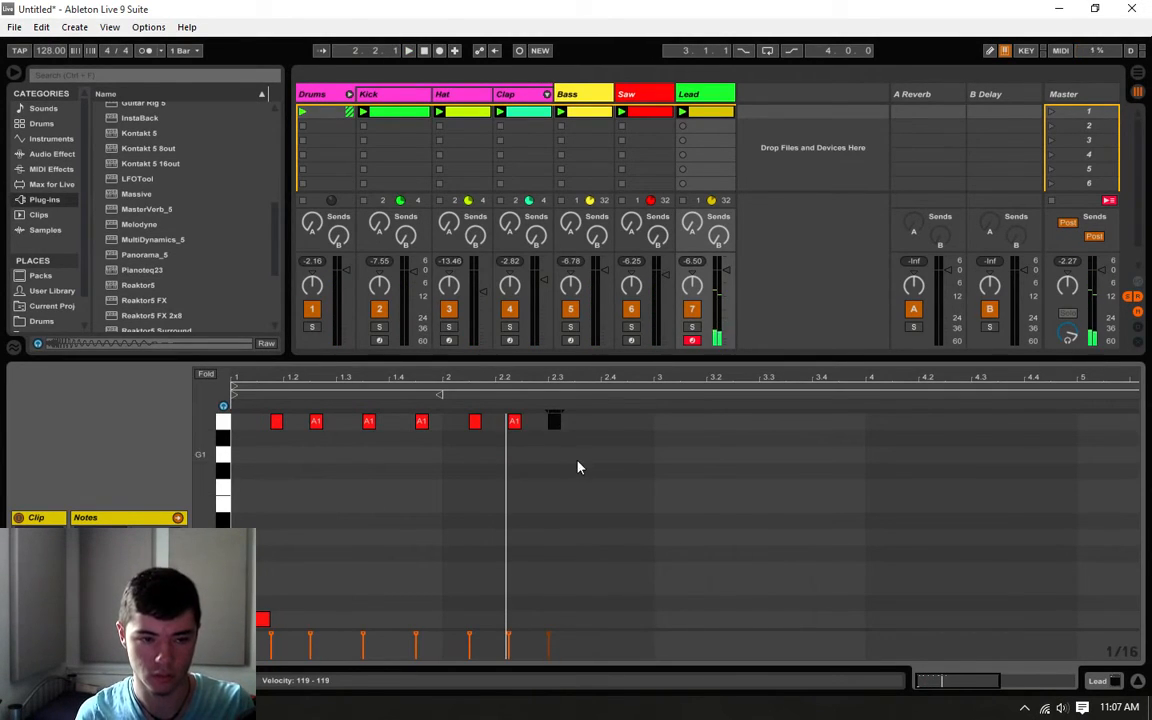
double_click(579, 487)
left_click_drag(579, 485, 582, 503)
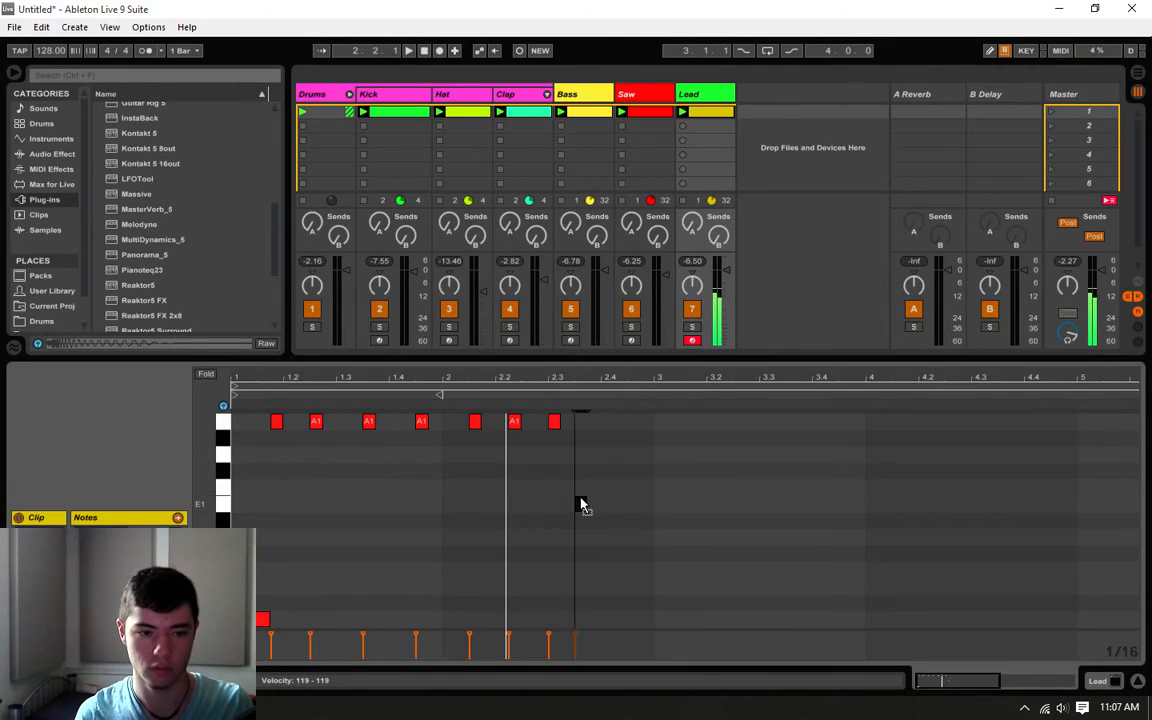
left_click(566, 473)
key("space")
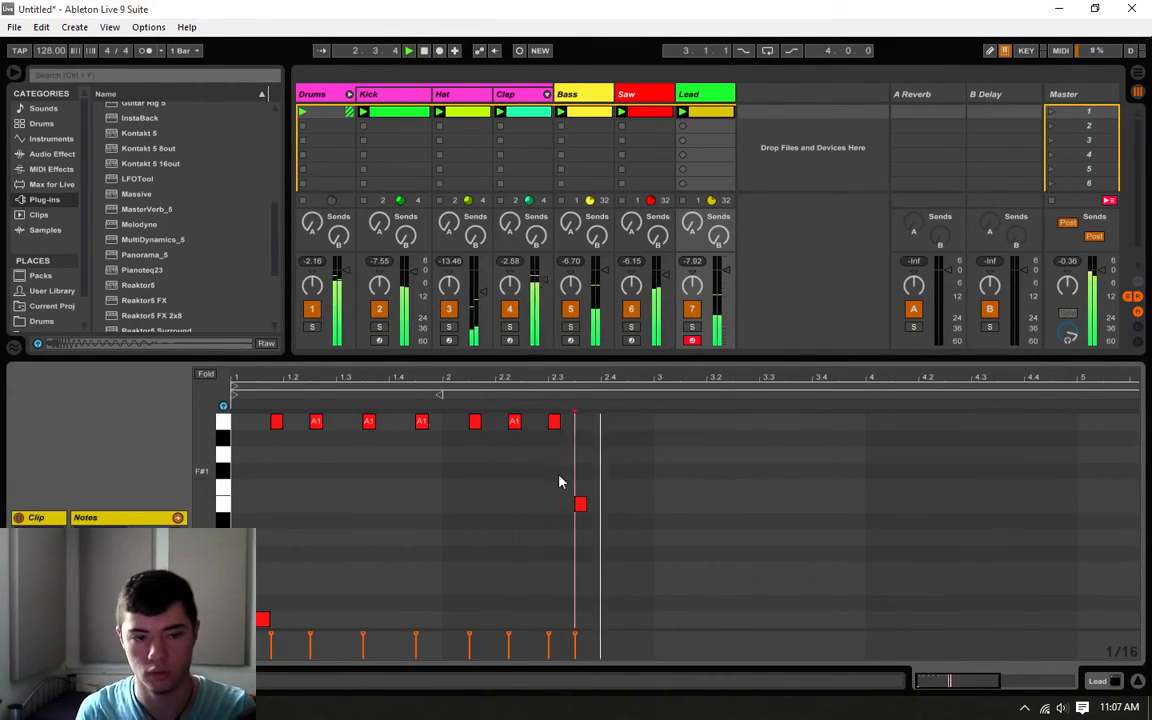
- Move the E1 to beat 2.4, lengthen it to a quarter note ending at bar 3, and replay the phrase
left_click_drag(579, 508, 653, 503)
left_click(603, 468)
key("space")
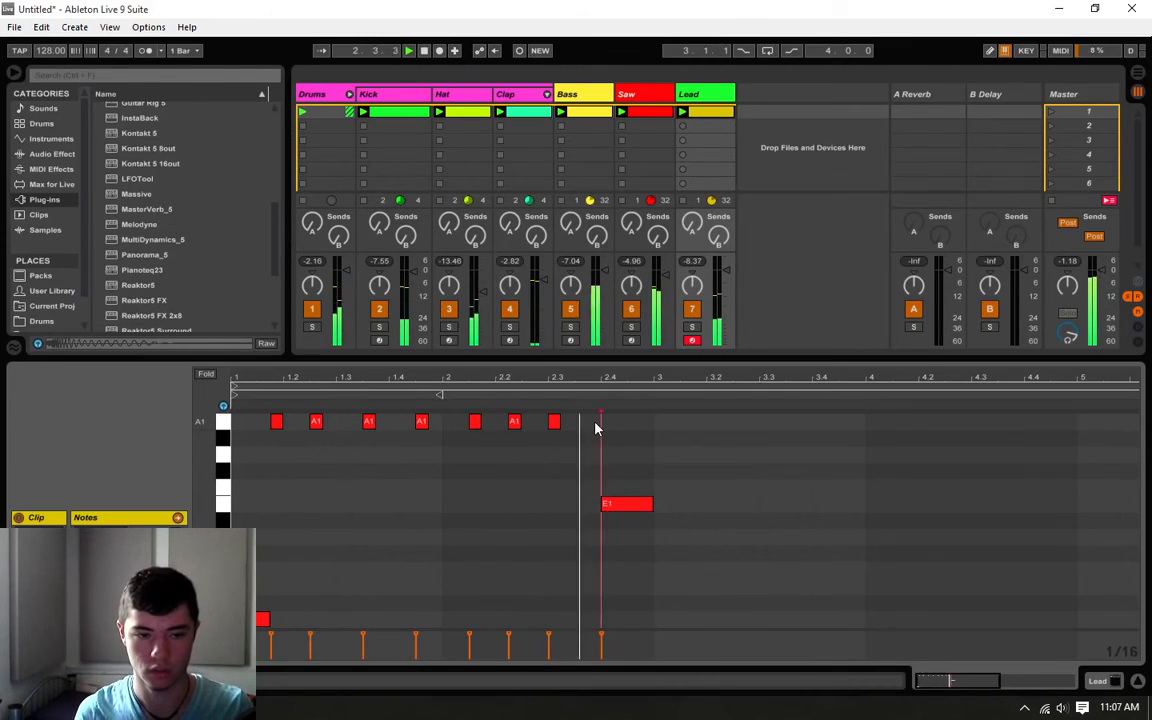
- Add a sixteenth-note A1 before the E1 and shift it to 2.3.3, auditioning the end of the phrase
double_click(597, 424)
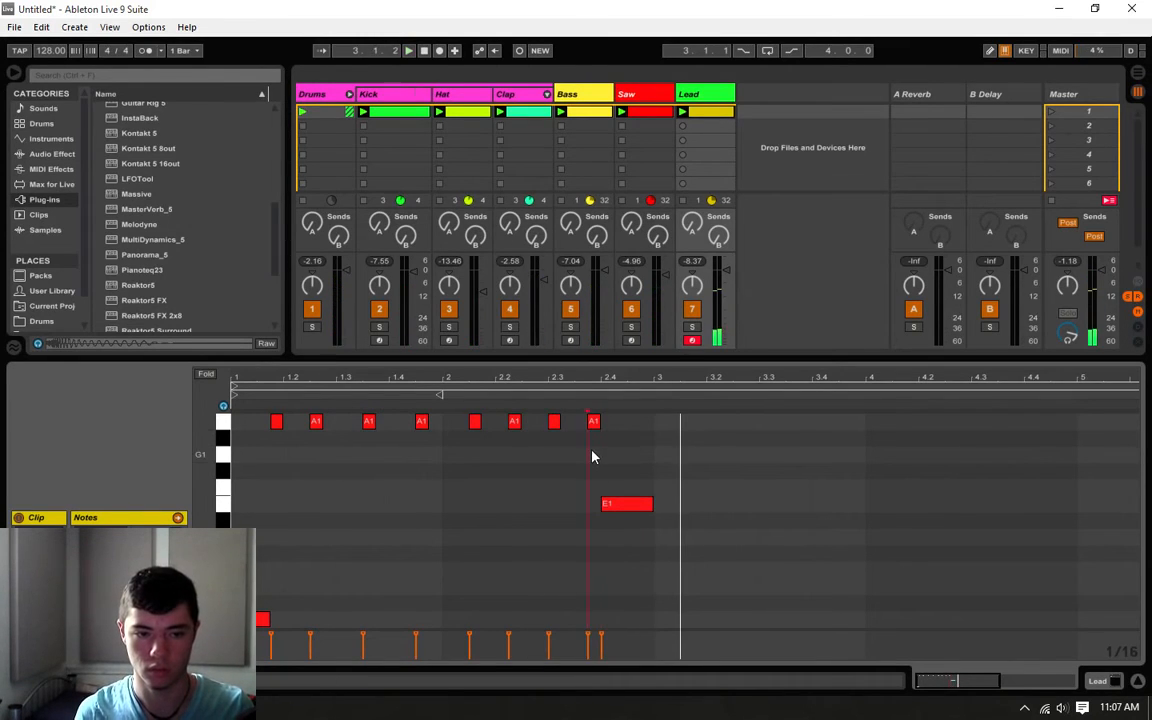
scroll(592, 457, "up", 3)
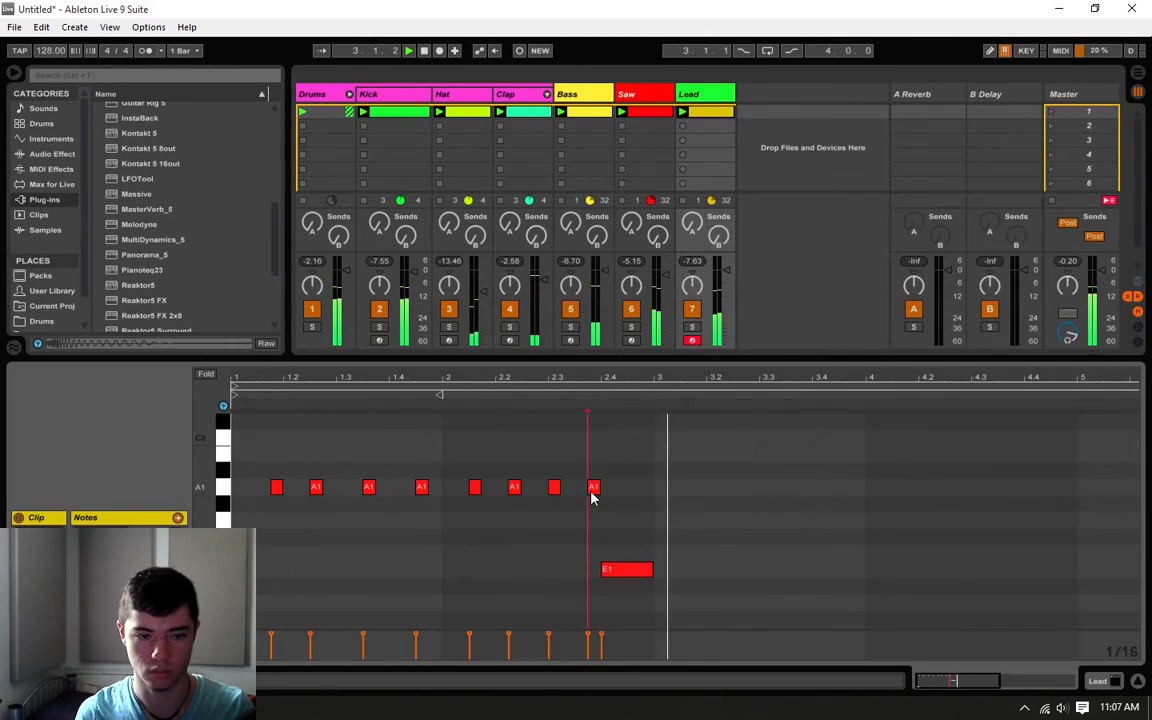
left_click_drag(591, 491, 577, 491)
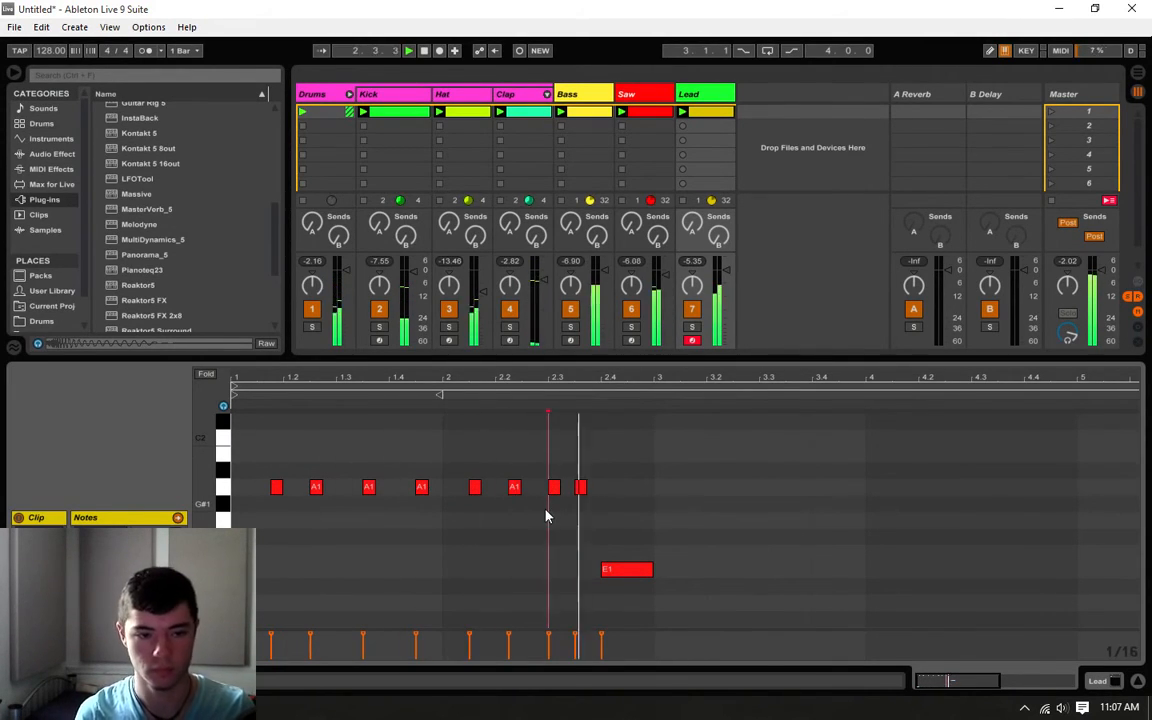
key("space")
left_click(591, 512)
left_click(603, 510)
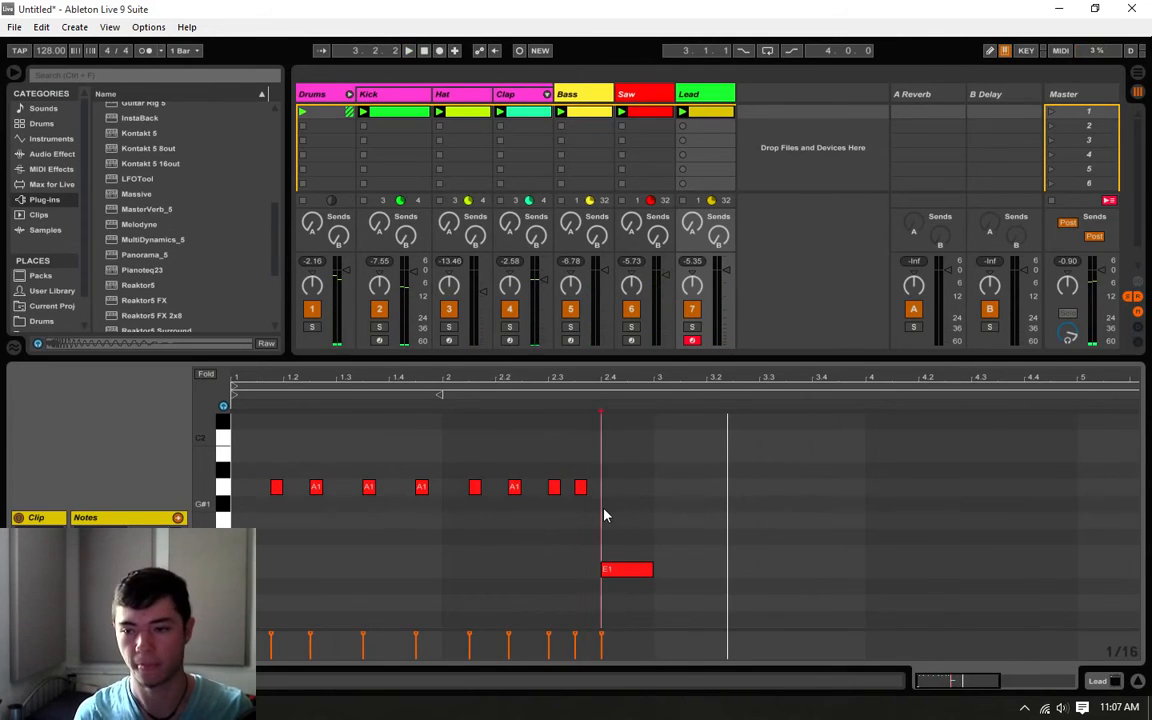
- Enlarge the note editor's height to show the octave from A0 up to B1
scroll(604, 514, "down", 2)
scroll(630, 428, "up", 1)
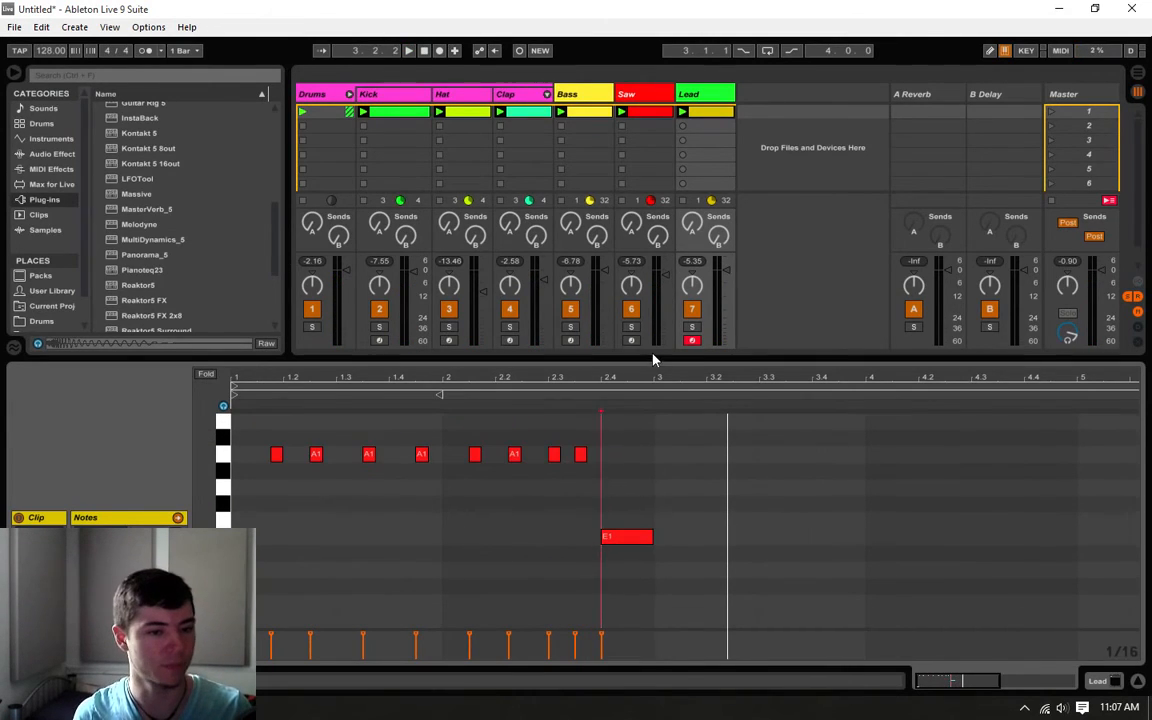
left_click_drag(653, 360, 652, 231)
- Draw an A0 three sixteenths long at bar 3 and sixteenth-note A1s at 3.1.4 and 3.2.3, auditioning between edits
left_click(650, 524)
left_click(665, 527)
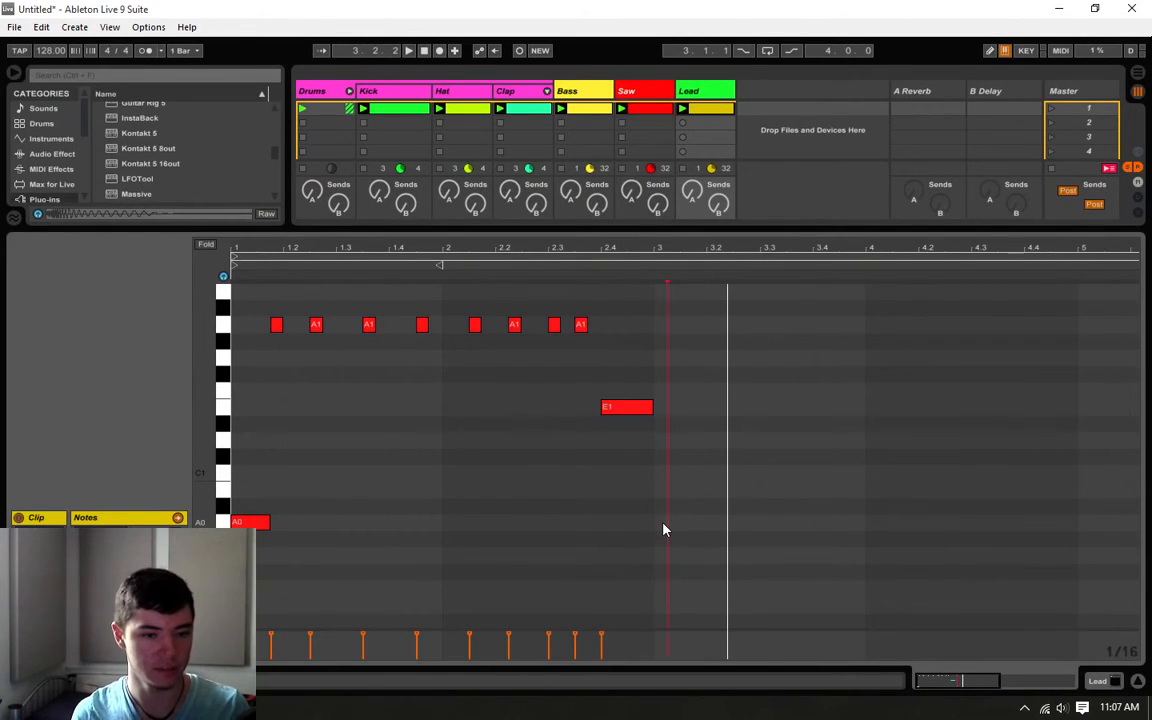
double_click(663, 527)
left_click_drag(667, 522, 692, 522)
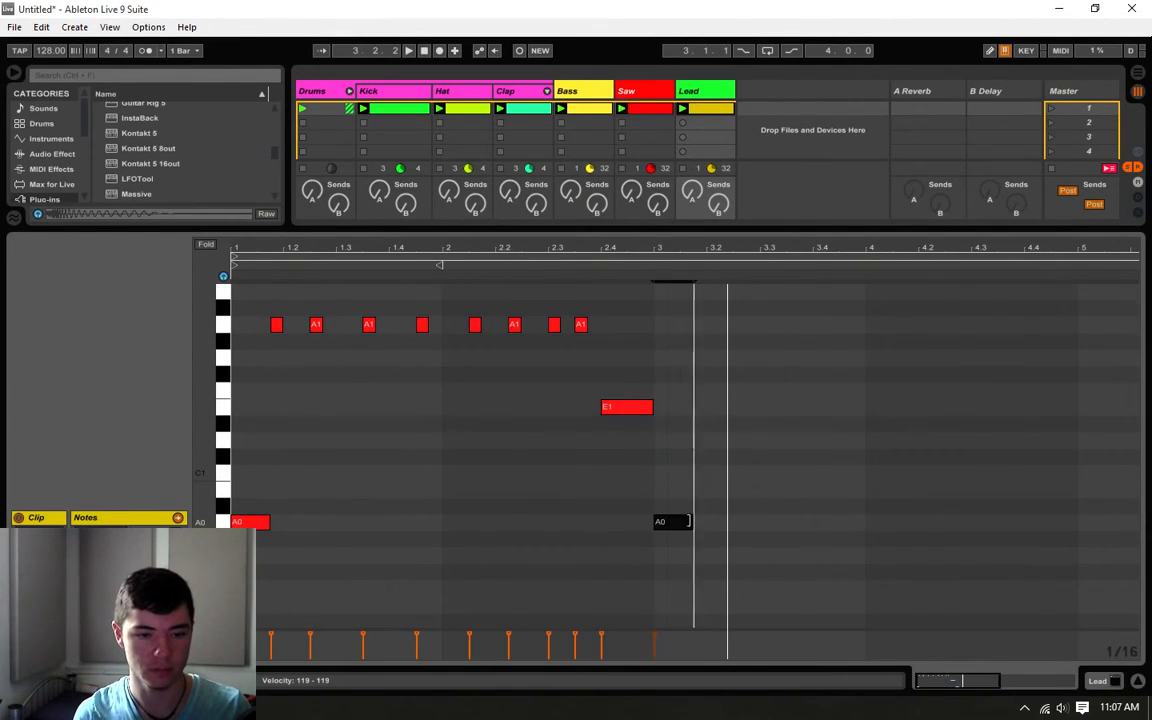
key("space")
left_click(656, 499)
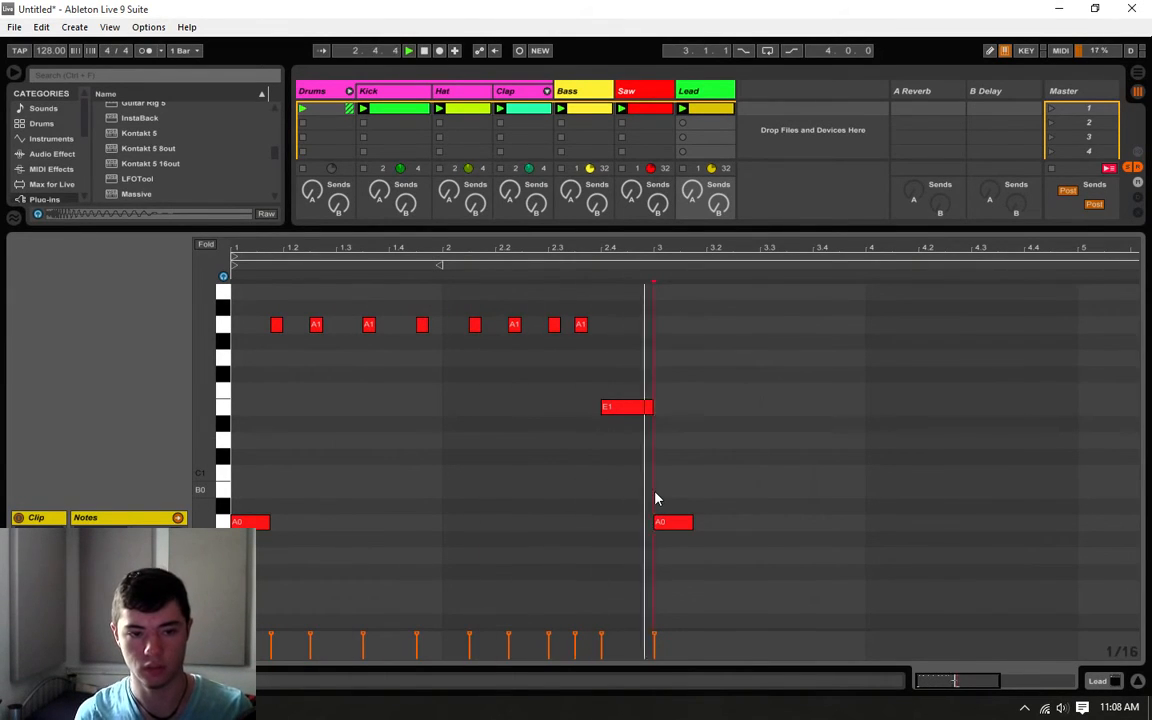
double_click(712, 325)
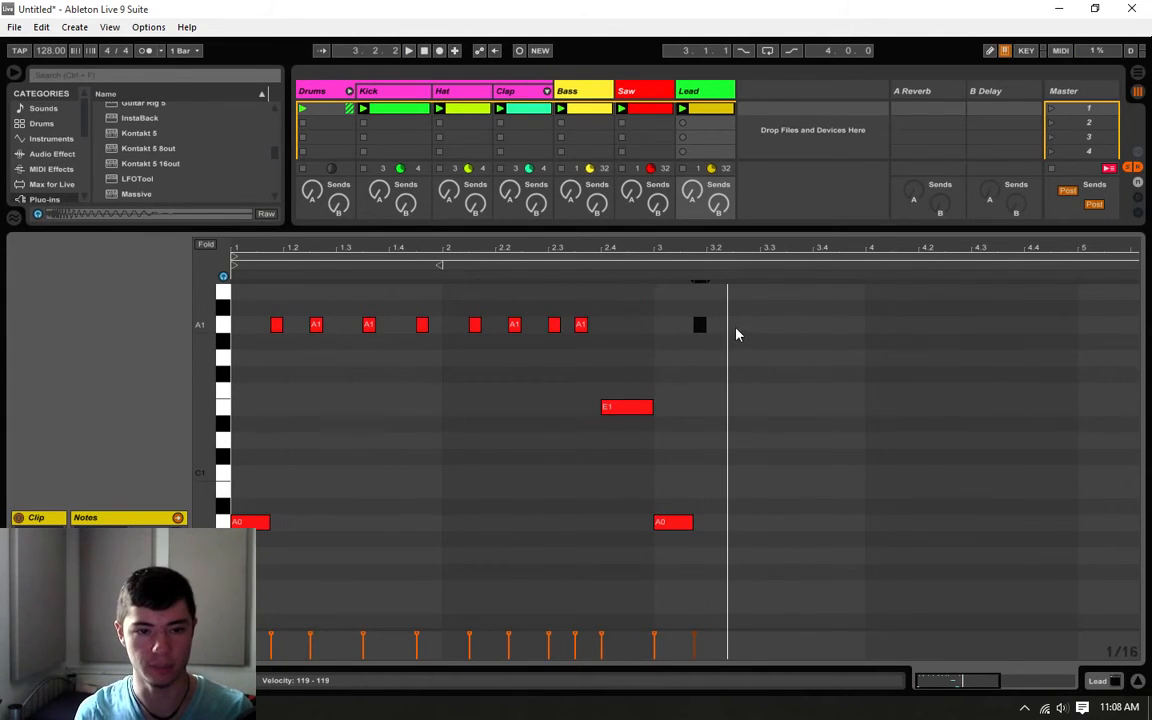
double_click(739, 325)
- Duplicate the phrase from bars 1 and 2 into bars 3 and 4 and listen to the repeat
left_click_drag(658, 297, 230, 530)
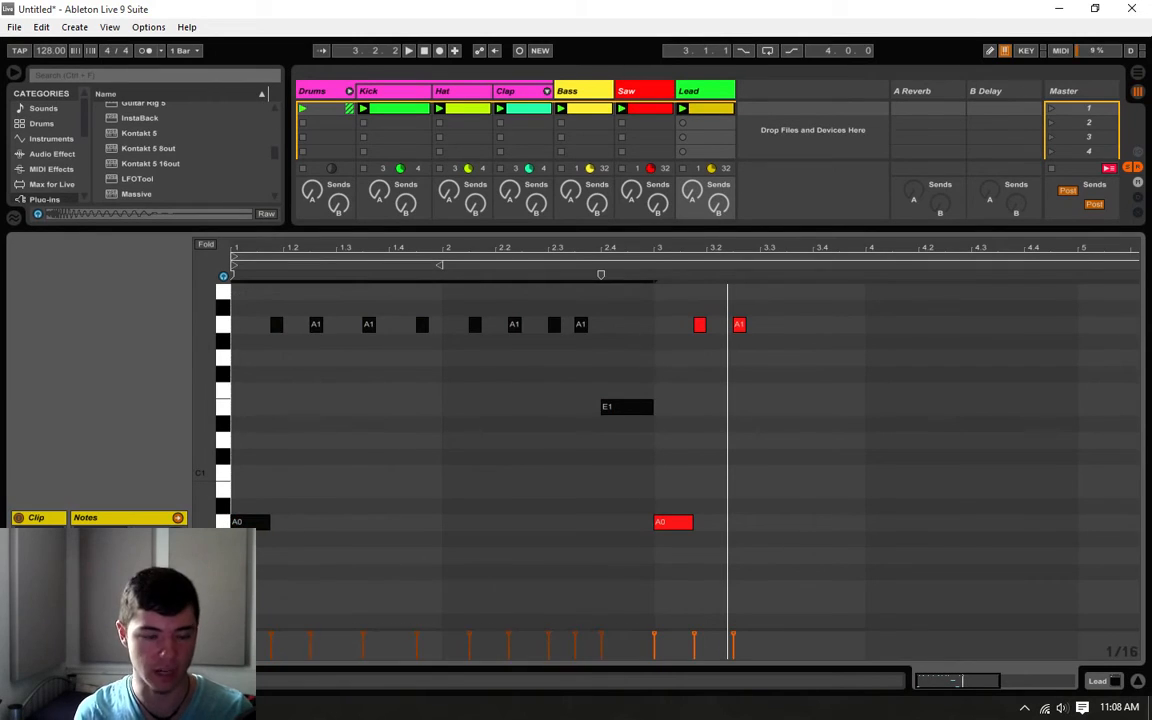
key("ctrl+d")
left_click(667, 375)
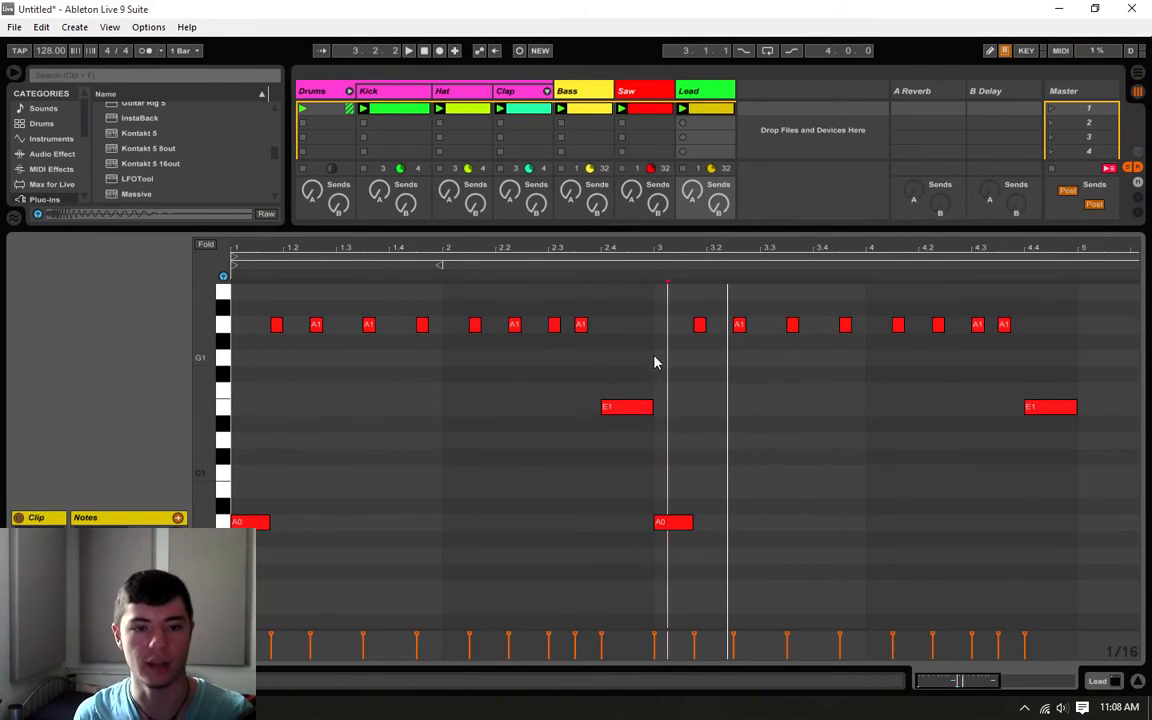
left_click(648, 265)
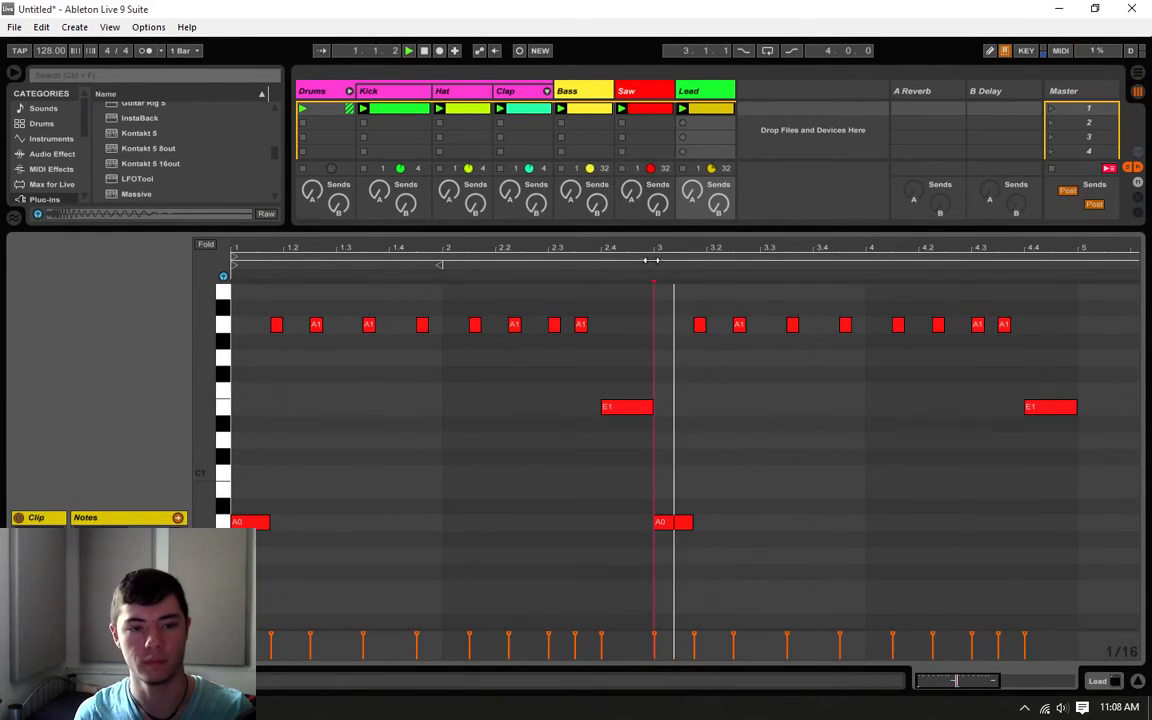
left_click(819, 372)
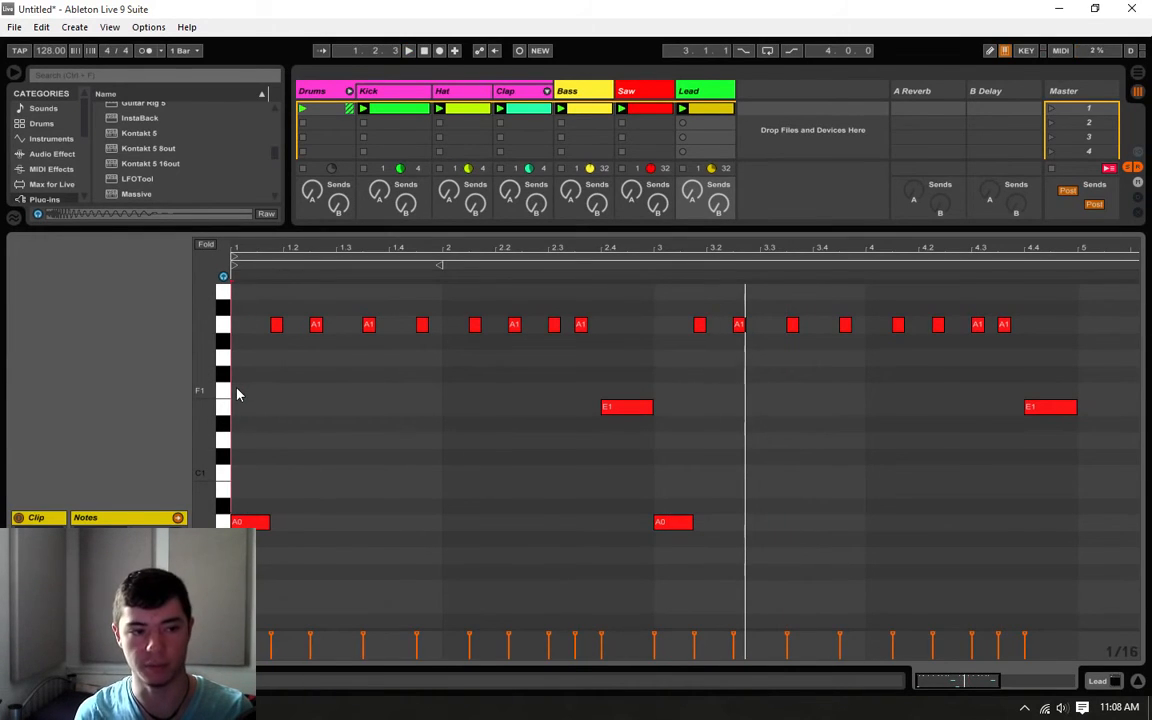
key("space")
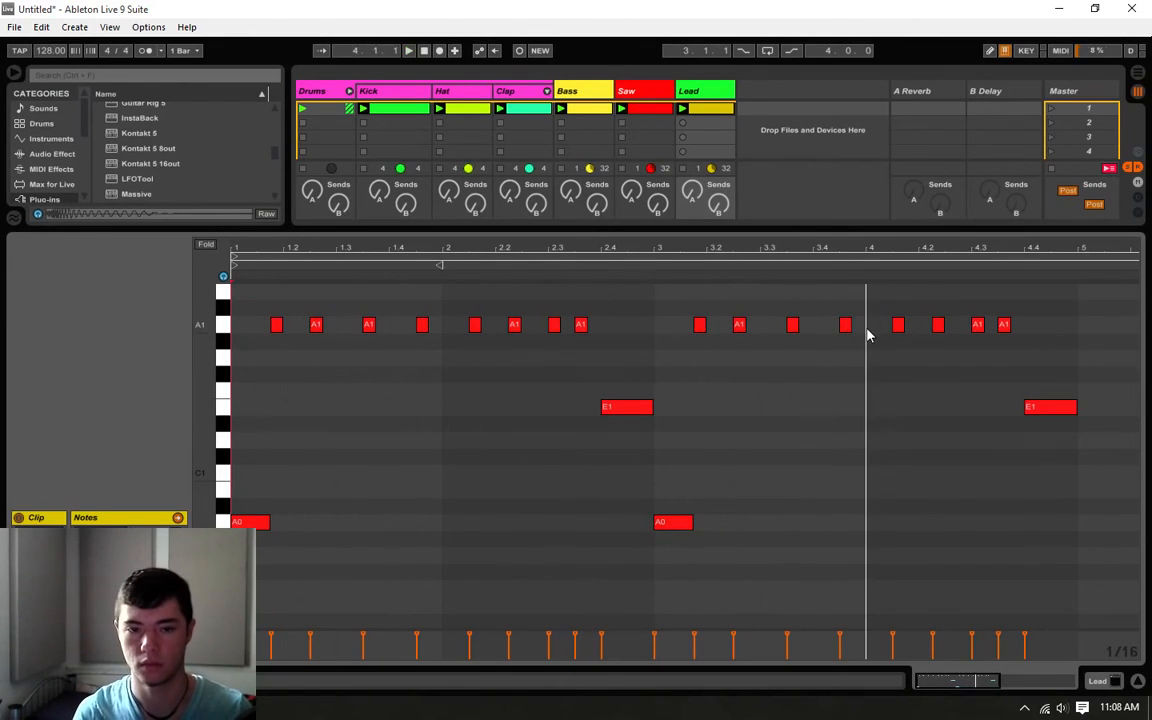
- Try an eighth-note B1 at the start of bar 4 followed by an eighth-note E1 at 4.1.3, and audition it
left_click_drag(901, 292, 890, 293)
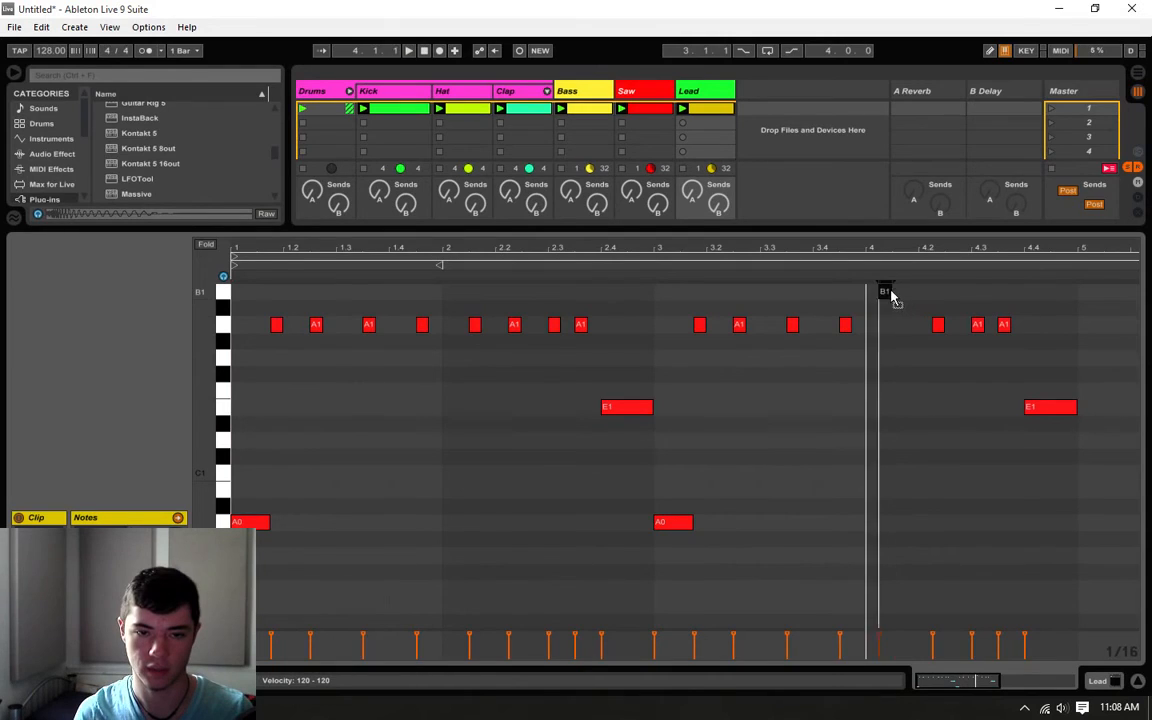
left_click(878, 311)
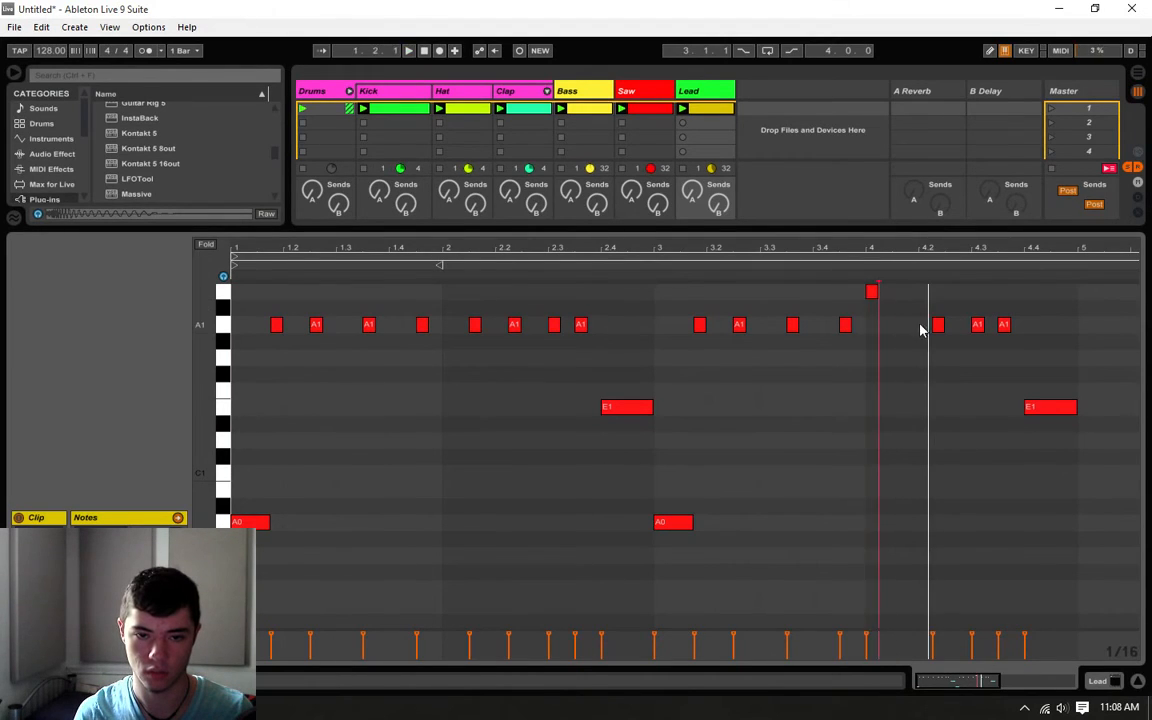
left_click_drag(937, 328, 901, 347)
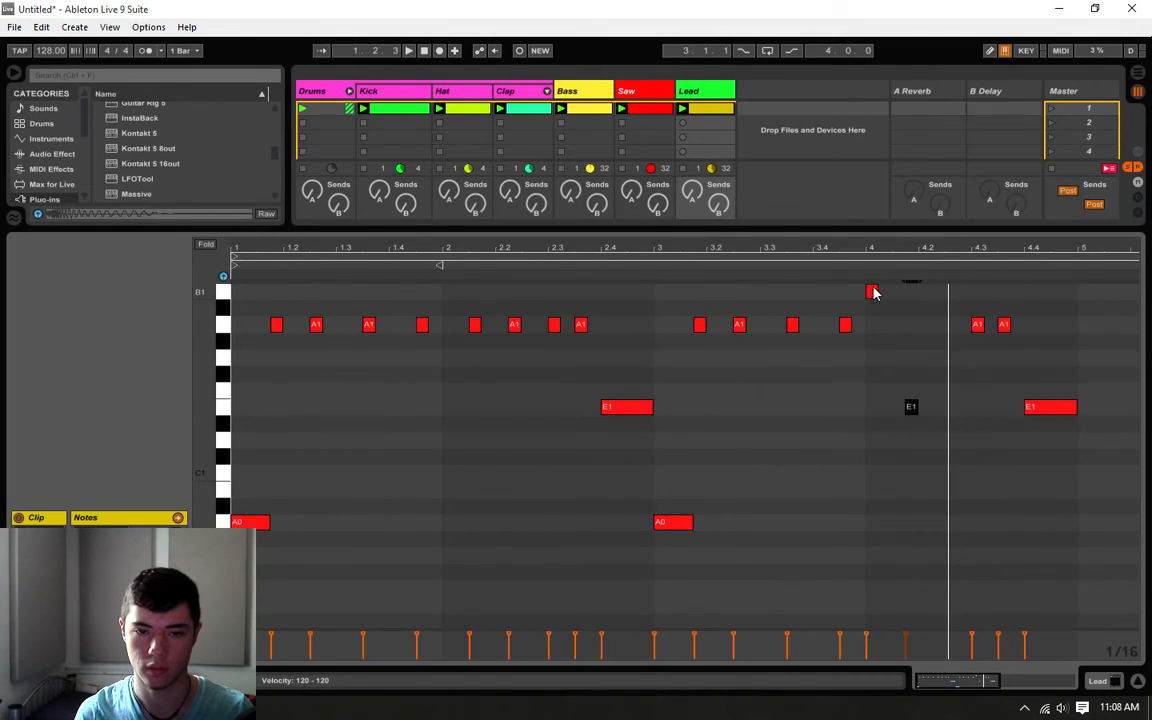
left_click_drag(873, 292, 889, 290)
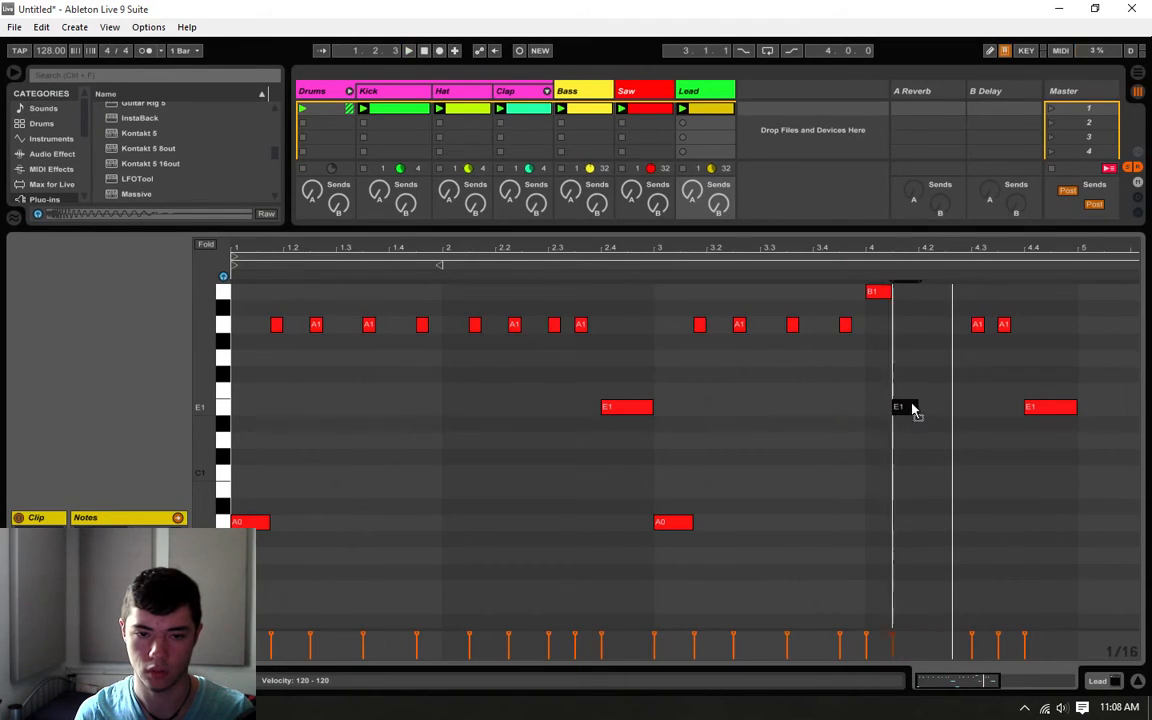
left_click(849, 260)
left_click_drag(851, 277, 853, 275)
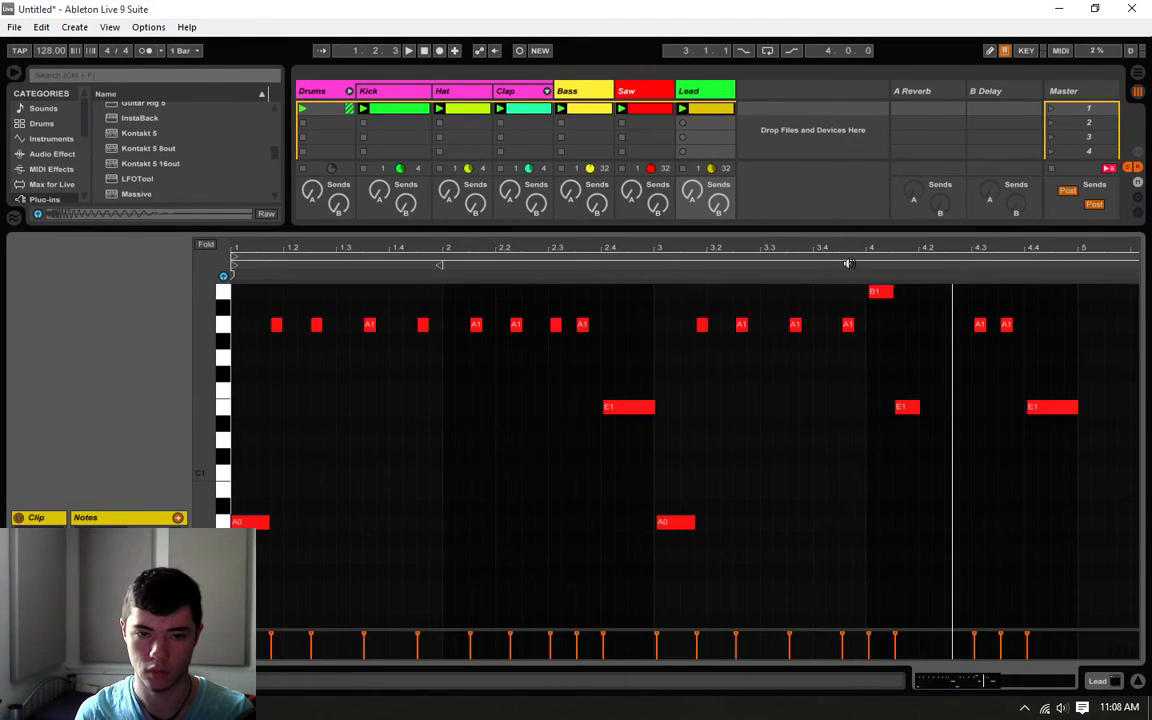
left_click(878, 292)
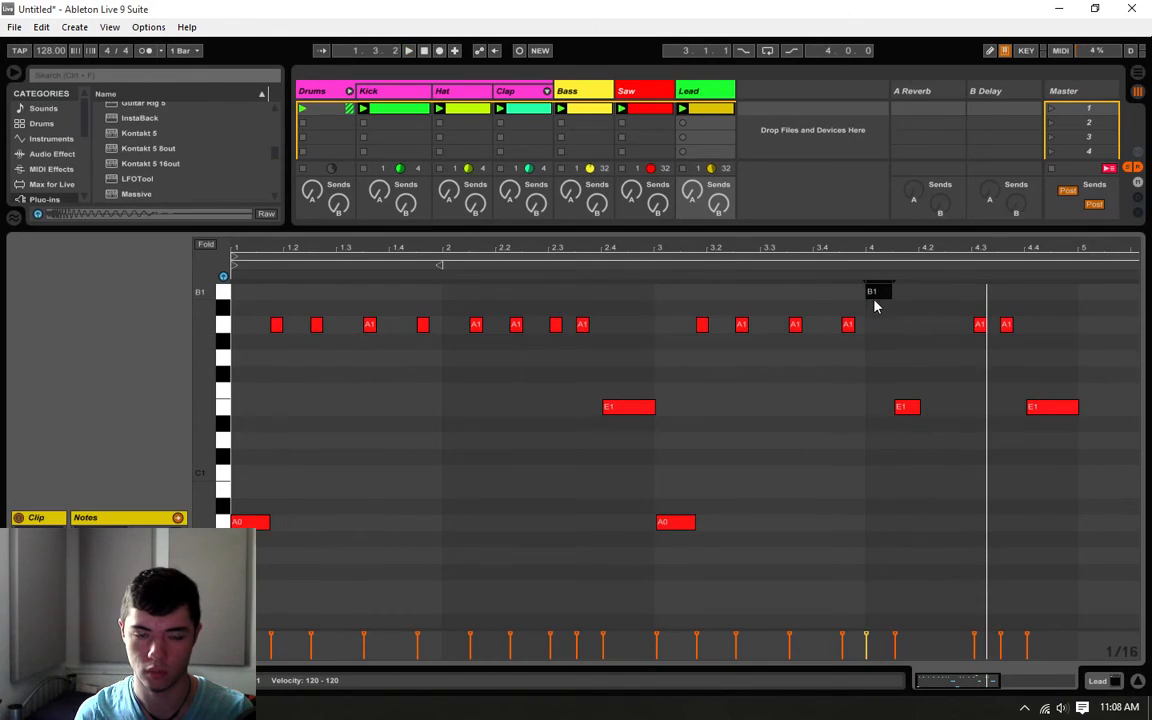
key("space")
left_click(866, 360)
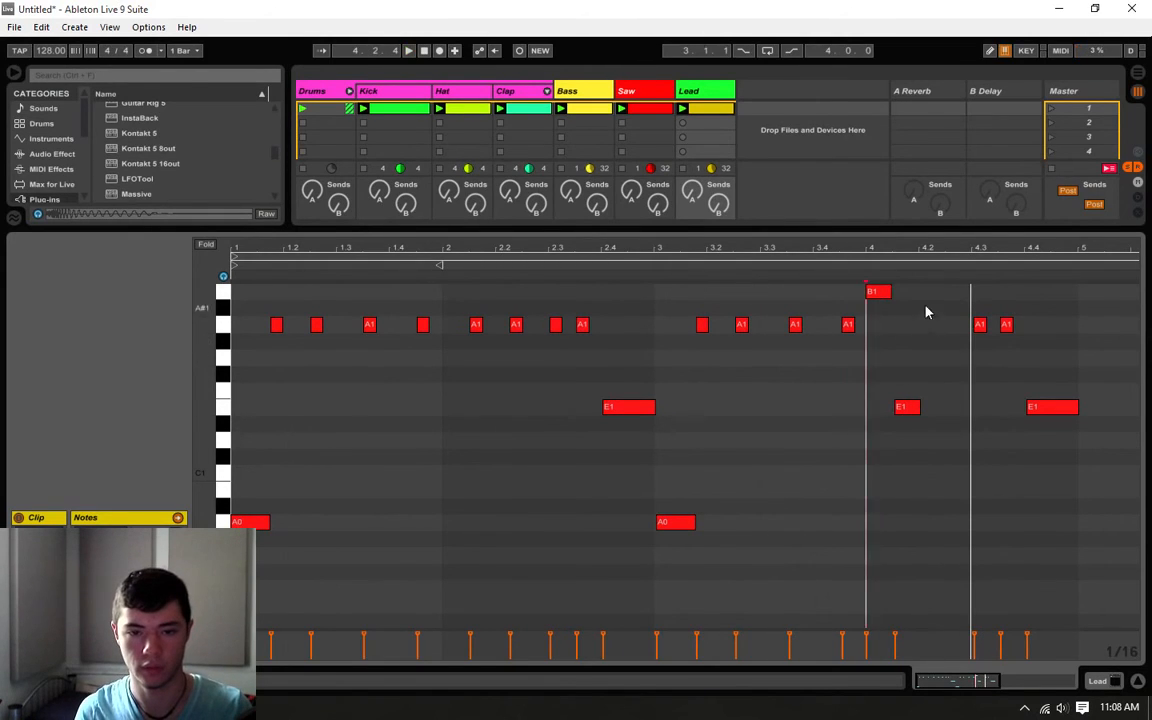
- Fill bar 4 with eighth notes C2 at 4.2.1, E1 at 4.2.3 and B1 at 4.3.1, start the last E1 at 4.3.3, and audition
scroll(926, 312, "up", 2)
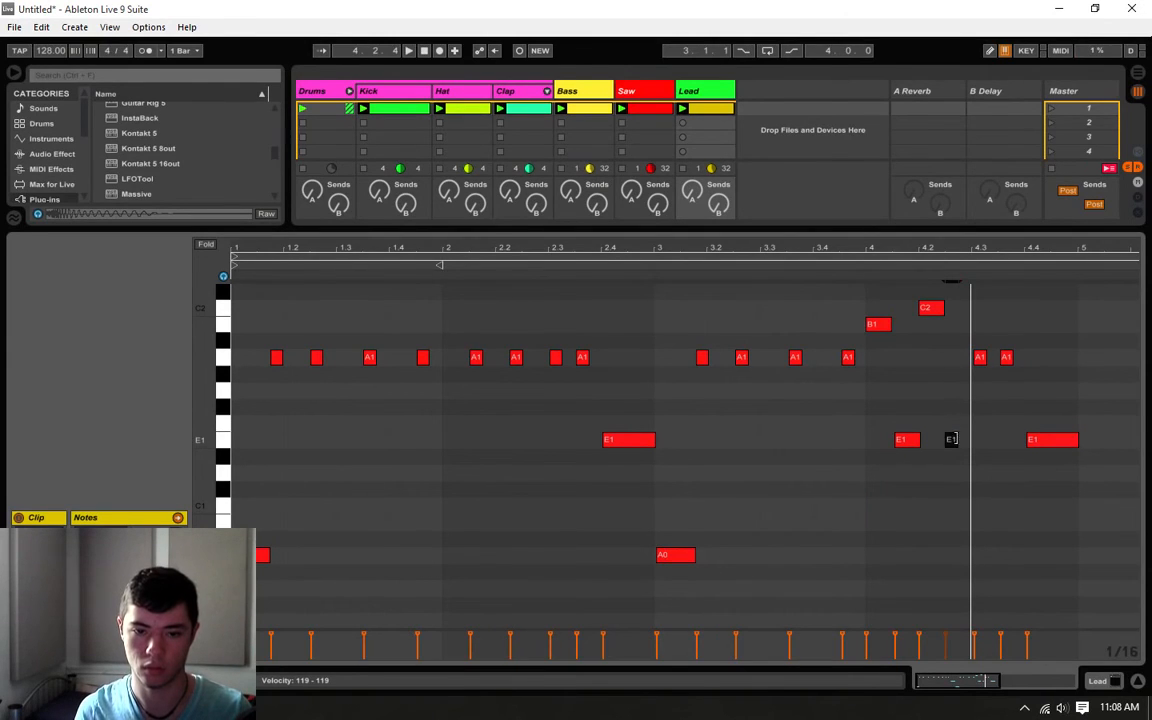
left_click_drag(956, 439, 981, 439)
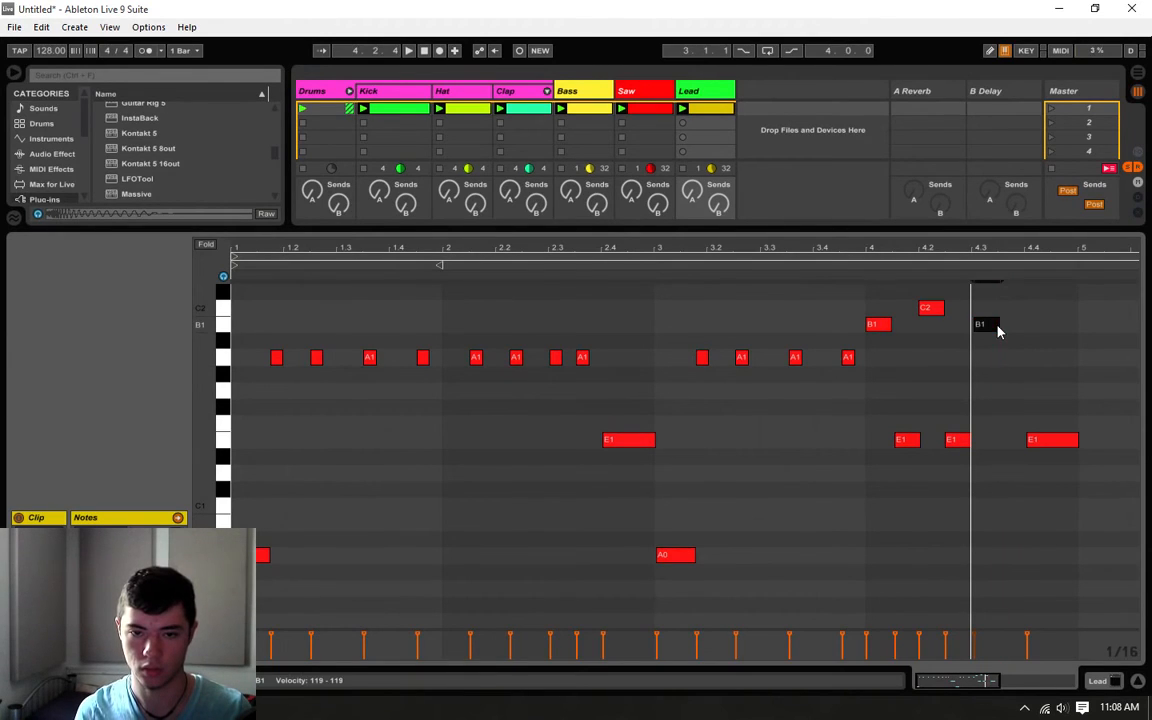
left_click_drag(1015, 322, 1002, 323)
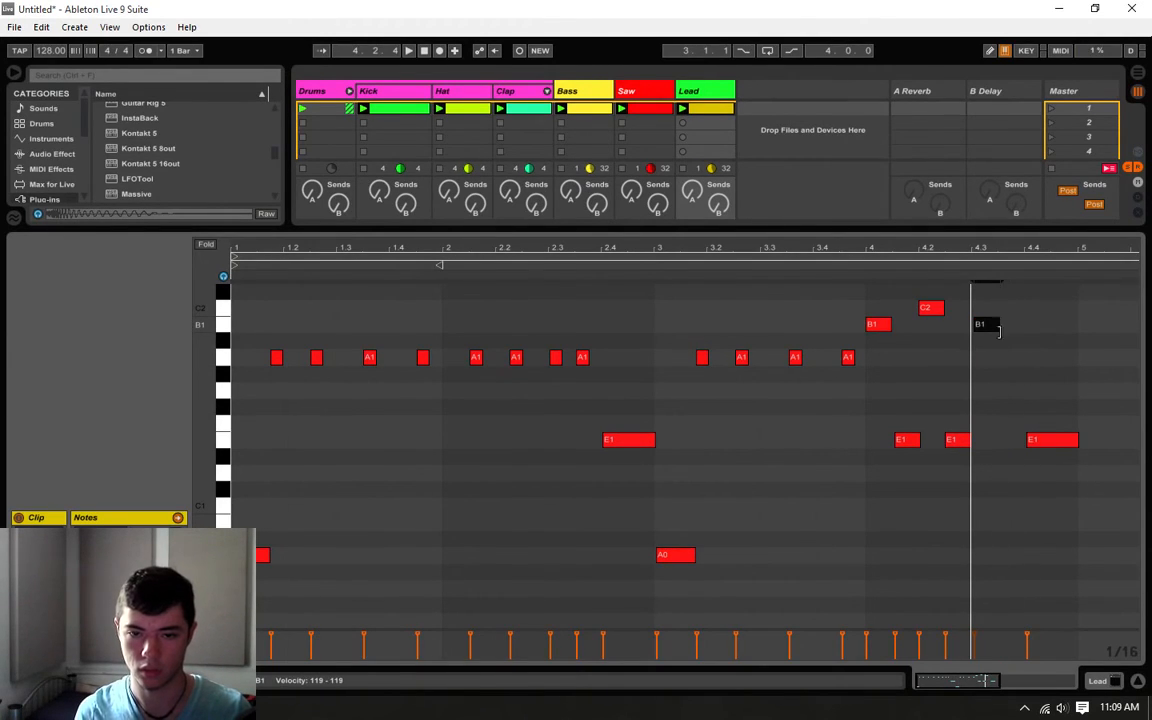
left_click_drag(1030, 441, 998, 441)
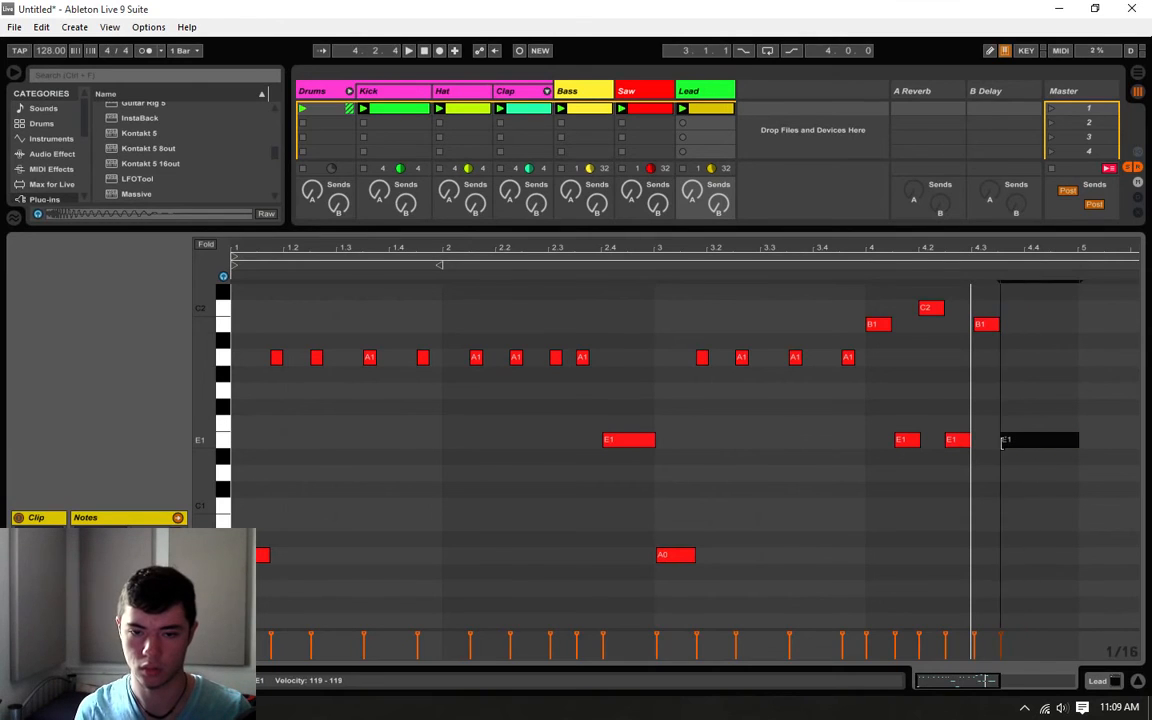
left_click(985, 403)
key("space")
left_click(998, 362)
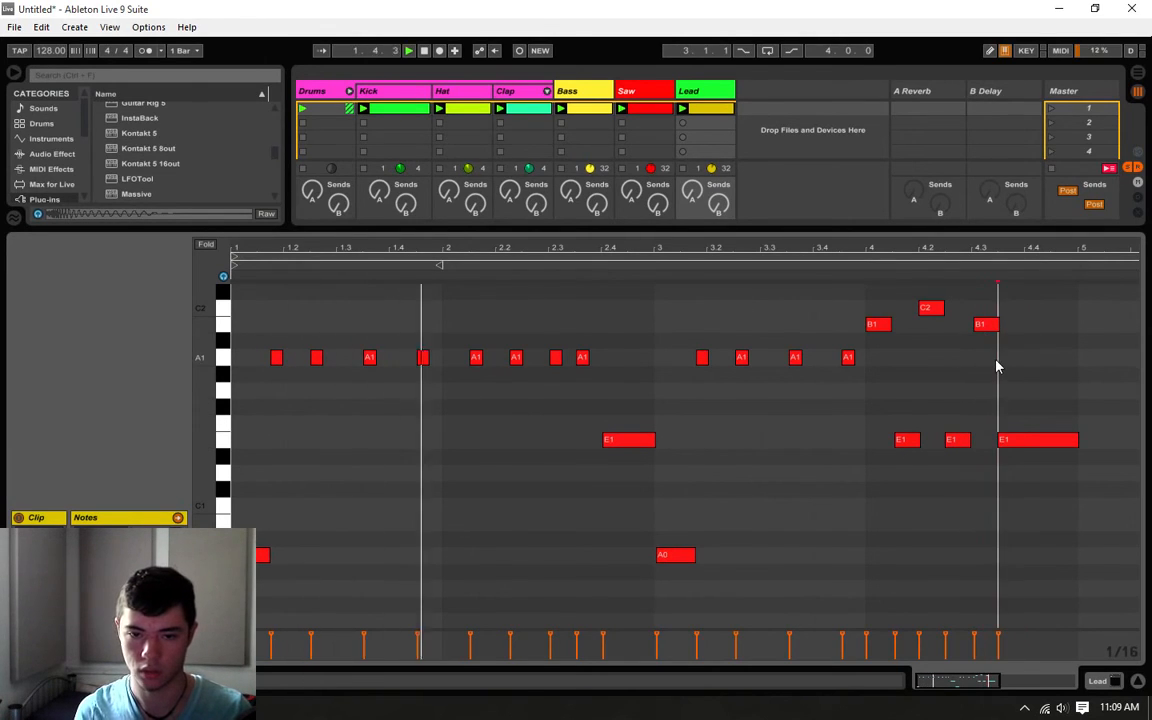
left_click(972, 360)
left_click(984, 324)
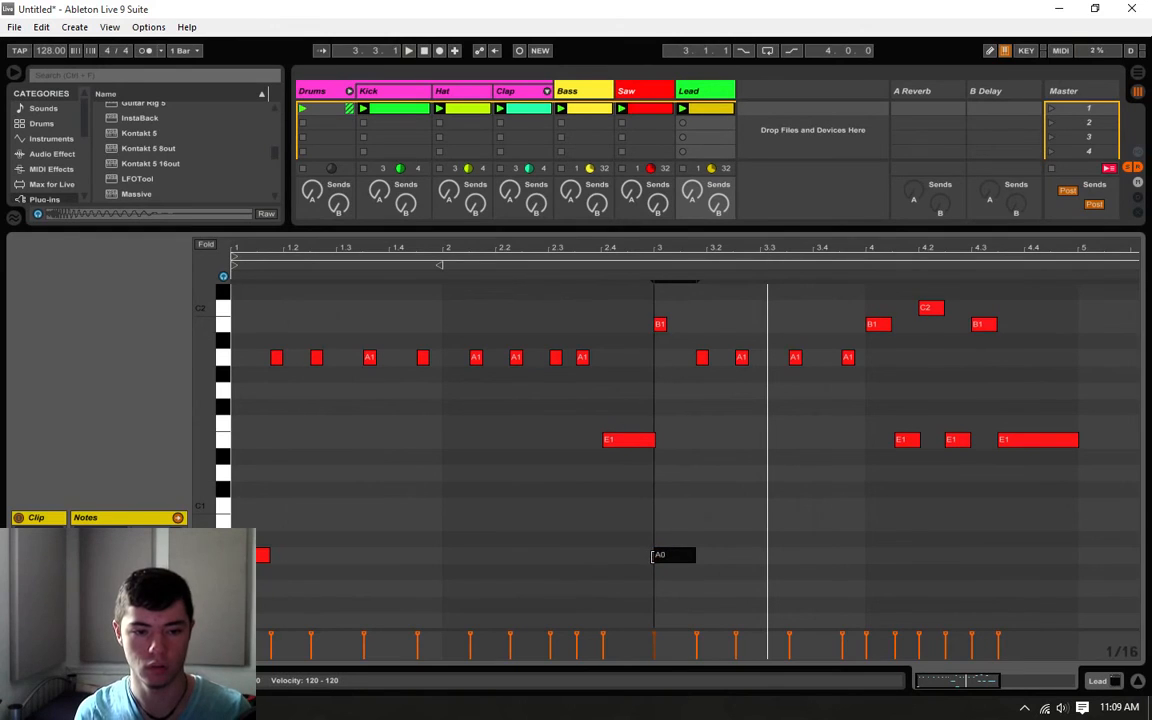
- Try a sixteenth-note B1 at the start of bar 3 with the A0 starting at 3.1.2, auditioning the transition
left_click(648, 501)
key("space")
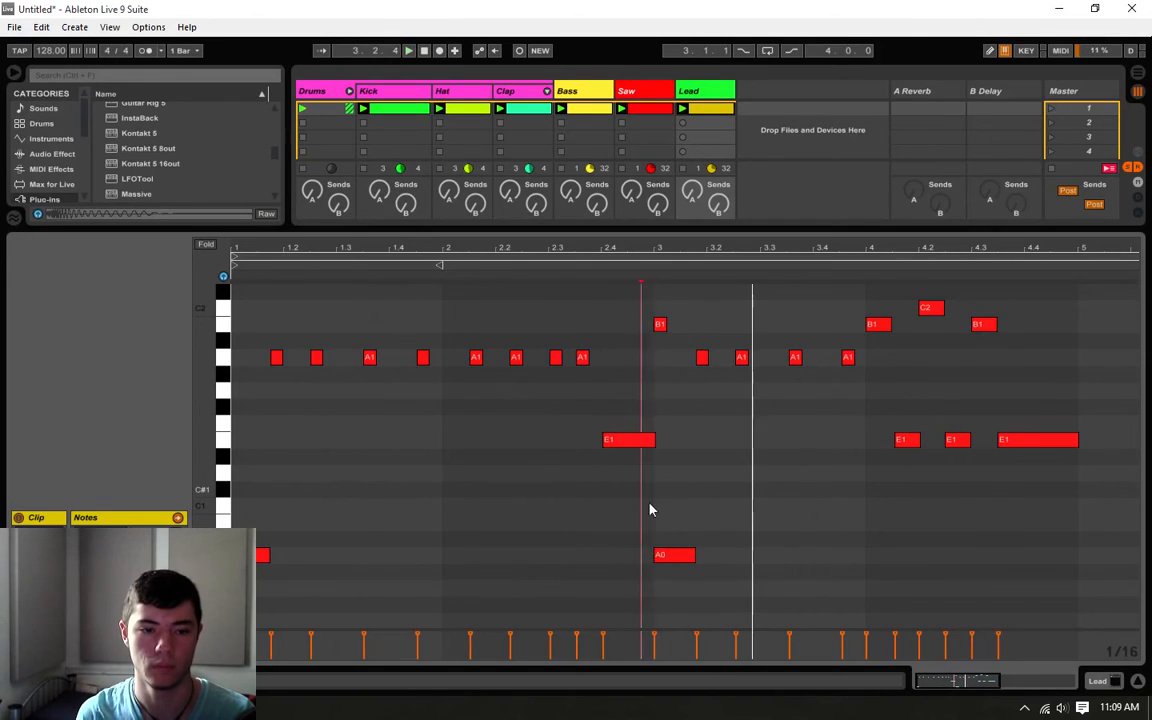
left_click_drag(657, 552, 668, 553)
key("space")
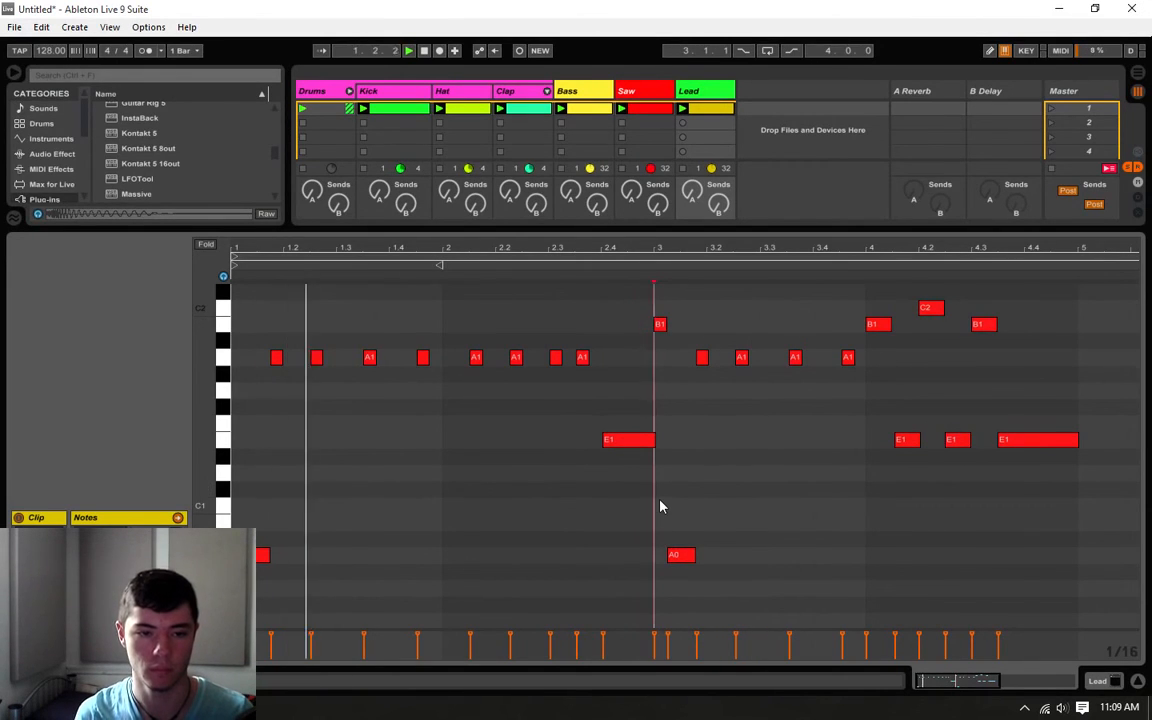
- Shorten the E1 before bar 3 by a sixteenth, move the short B1 to 2.4.4, and start the A0 at bar 3 again
left_click_drag(652, 438, 641, 439)
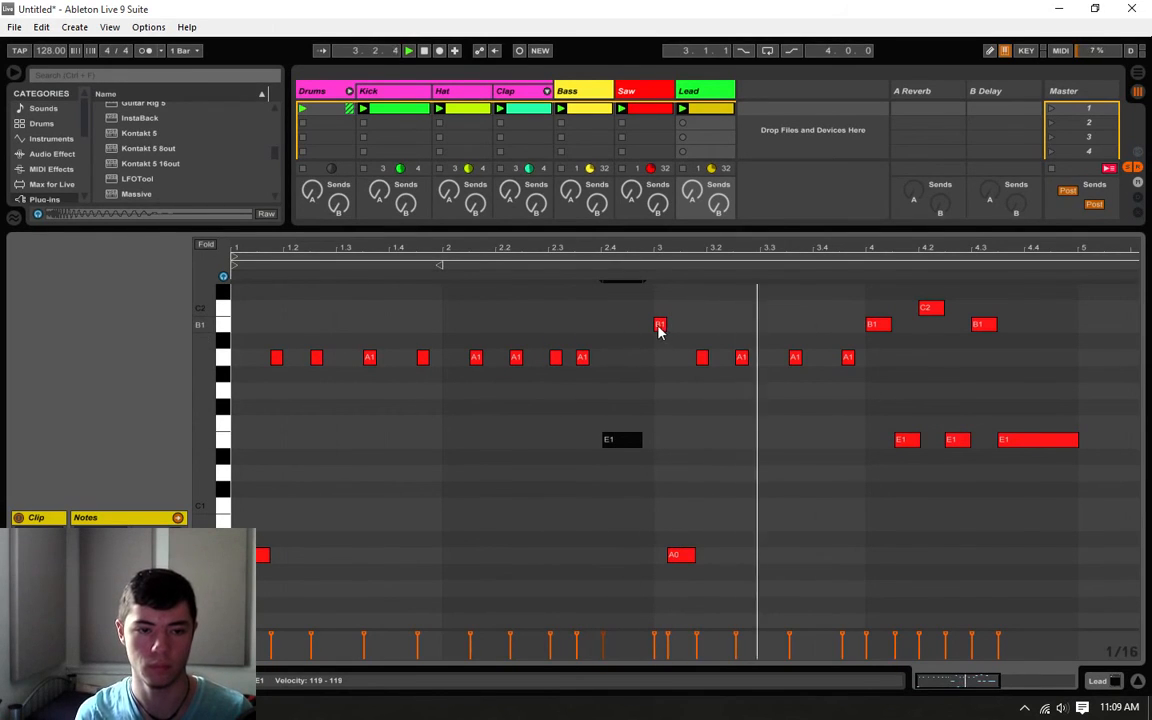
left_click_drag(661, 329, 648, 331)
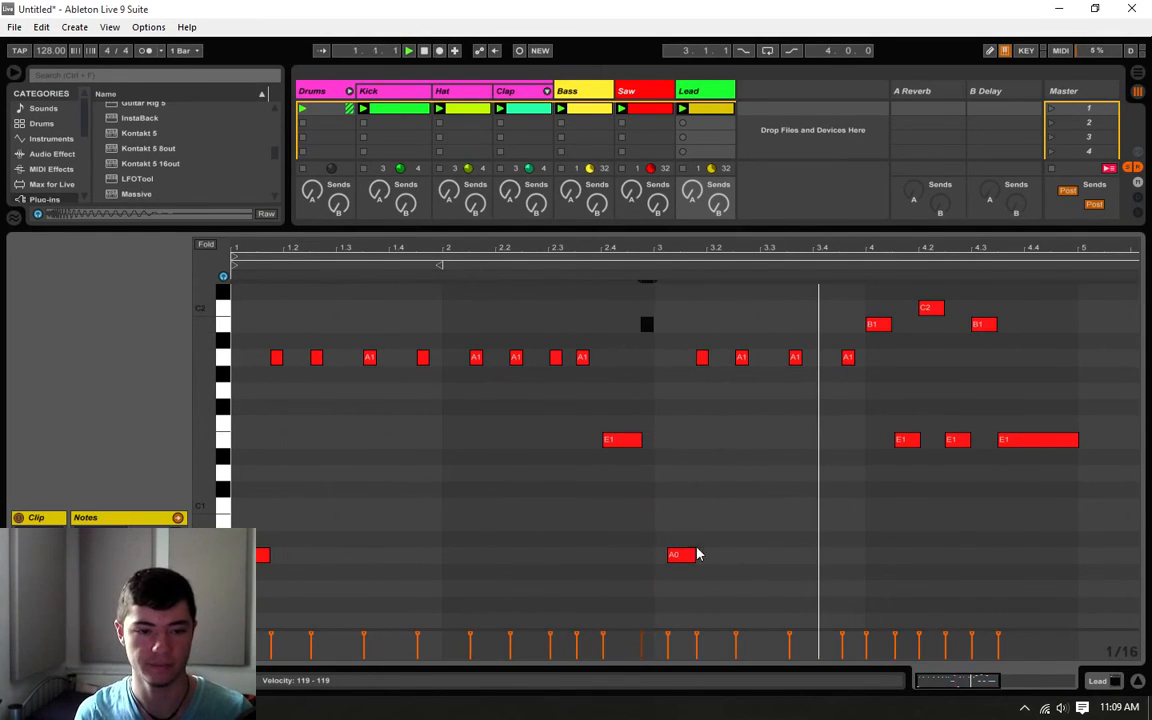
left_click_drag(672, 558, 657, 553)
left_click(642, 481)
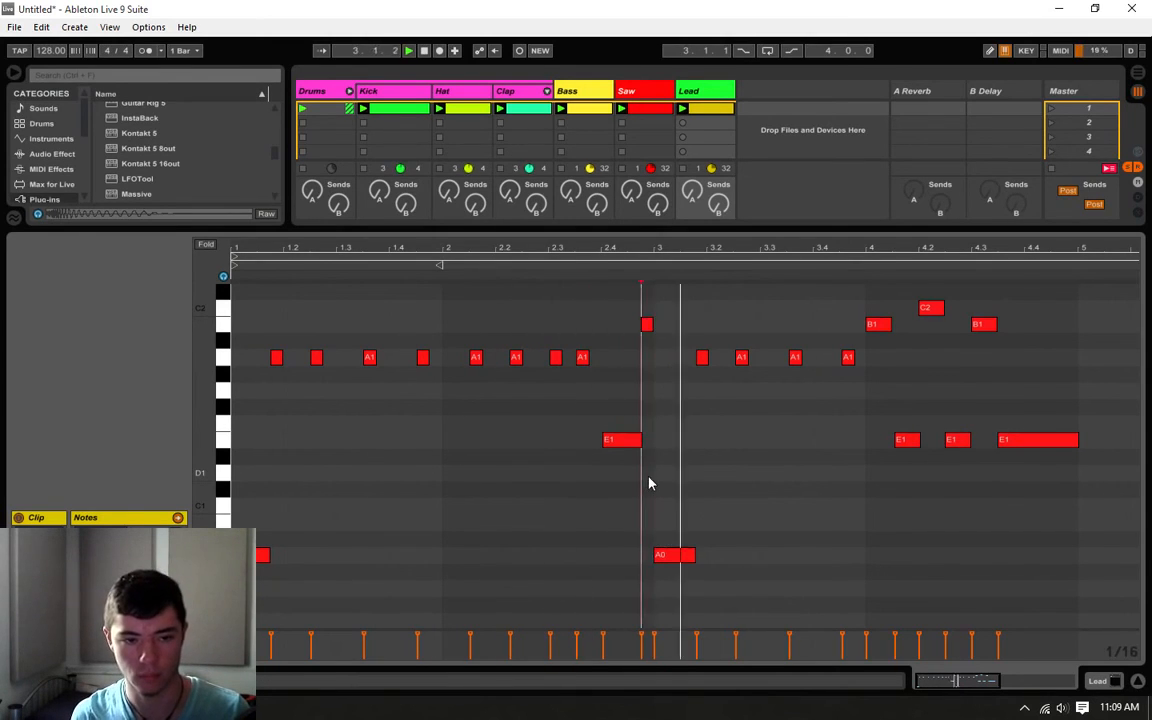
- Delete the short B1 at 2.4.4, extend the E1 back to bar 3, and listen to the phrase
double_click(648, 326)
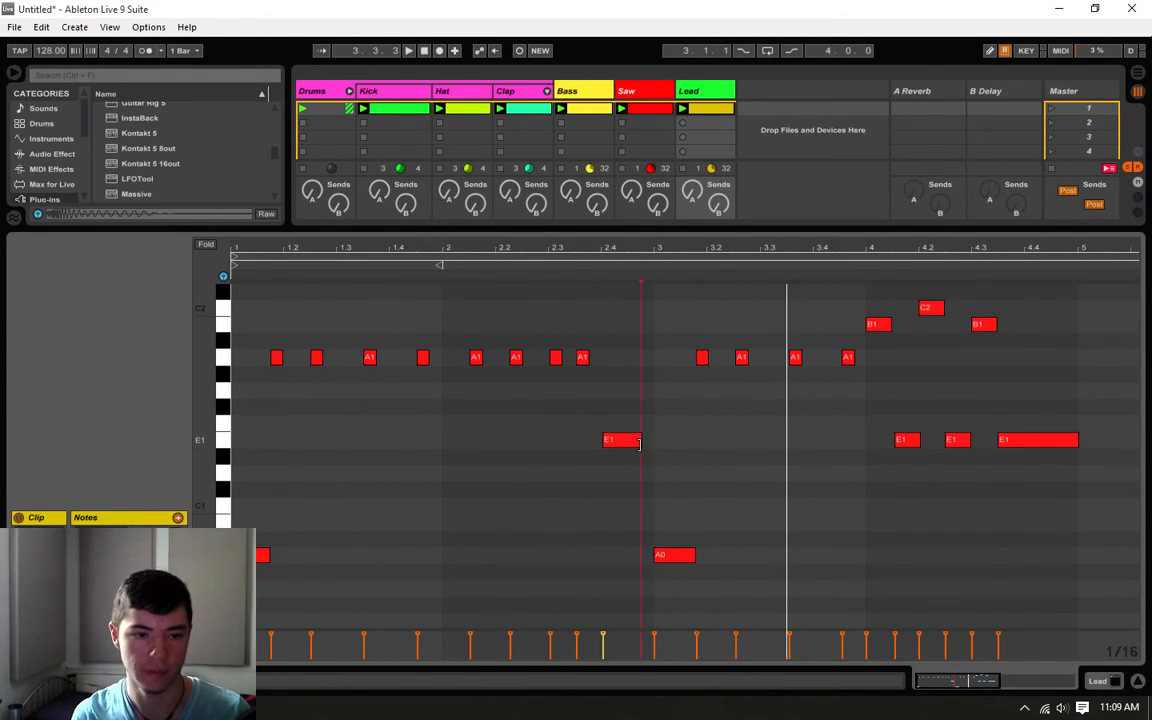
left_click(655, 391)
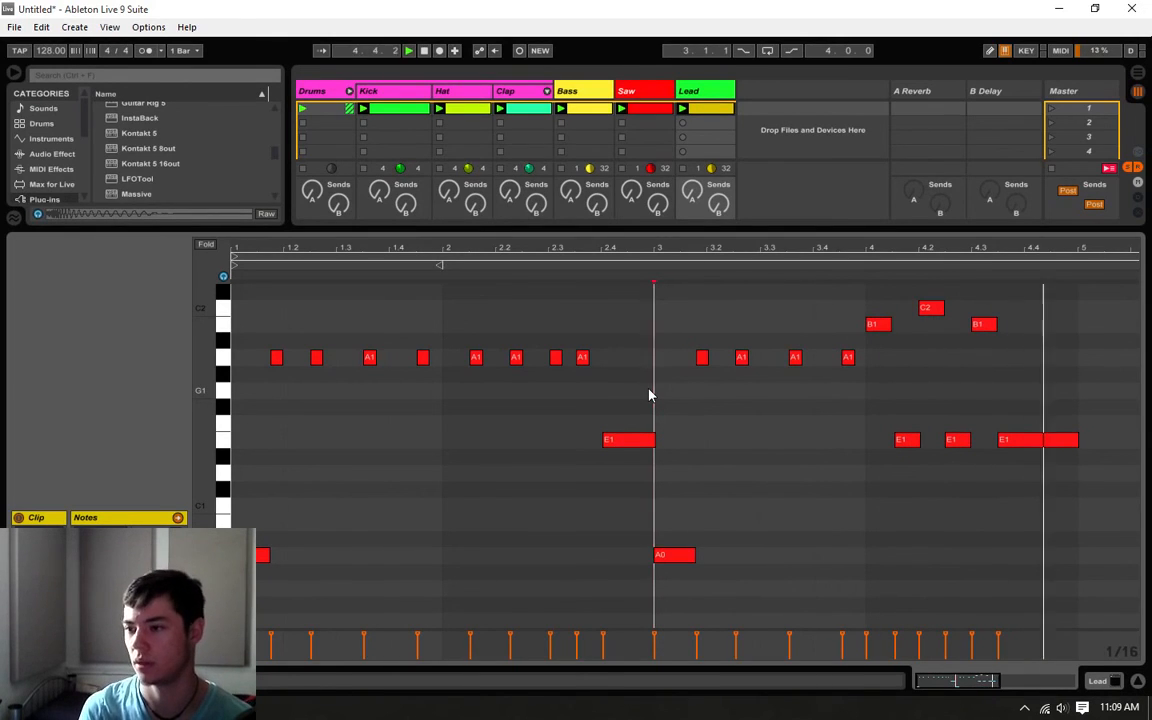
key("space")
- End bar 4 with a C2 at 4.4.1 and an E1 at 4.4.3, shorten all its notes to sixteenths, and audition
left_click_drag(1078, 440, 1025, 449)
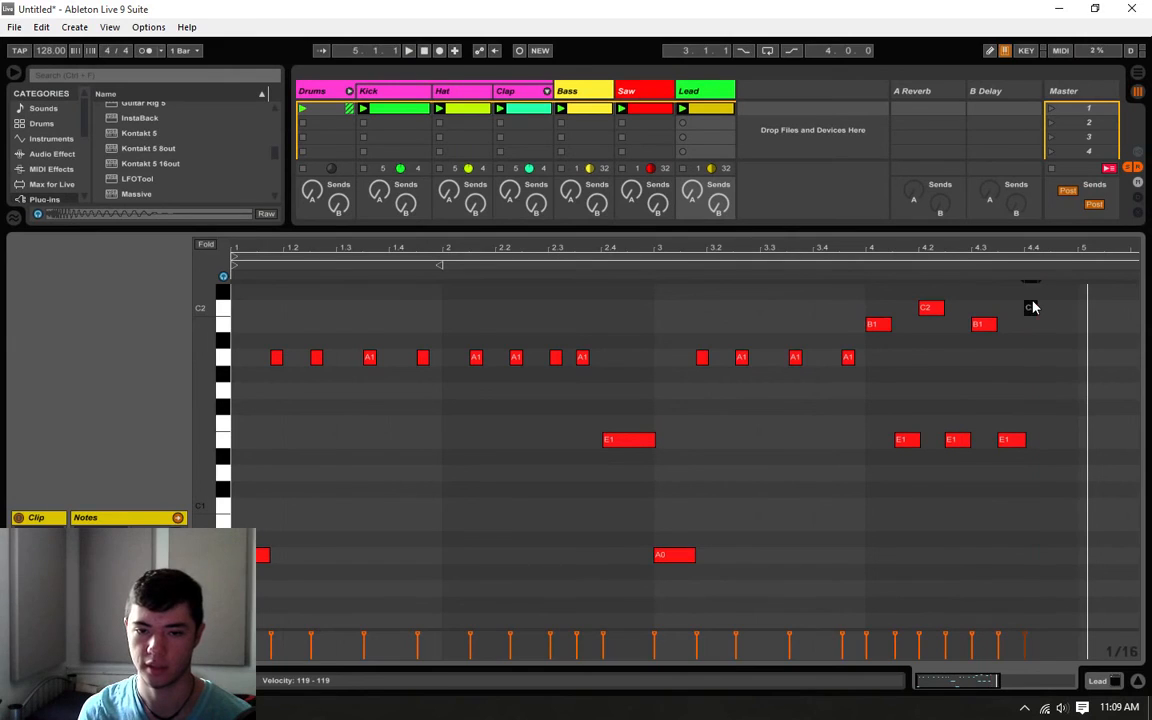
double_click(1062, 441)
left_click_drag(1076, 275, 899, 450)
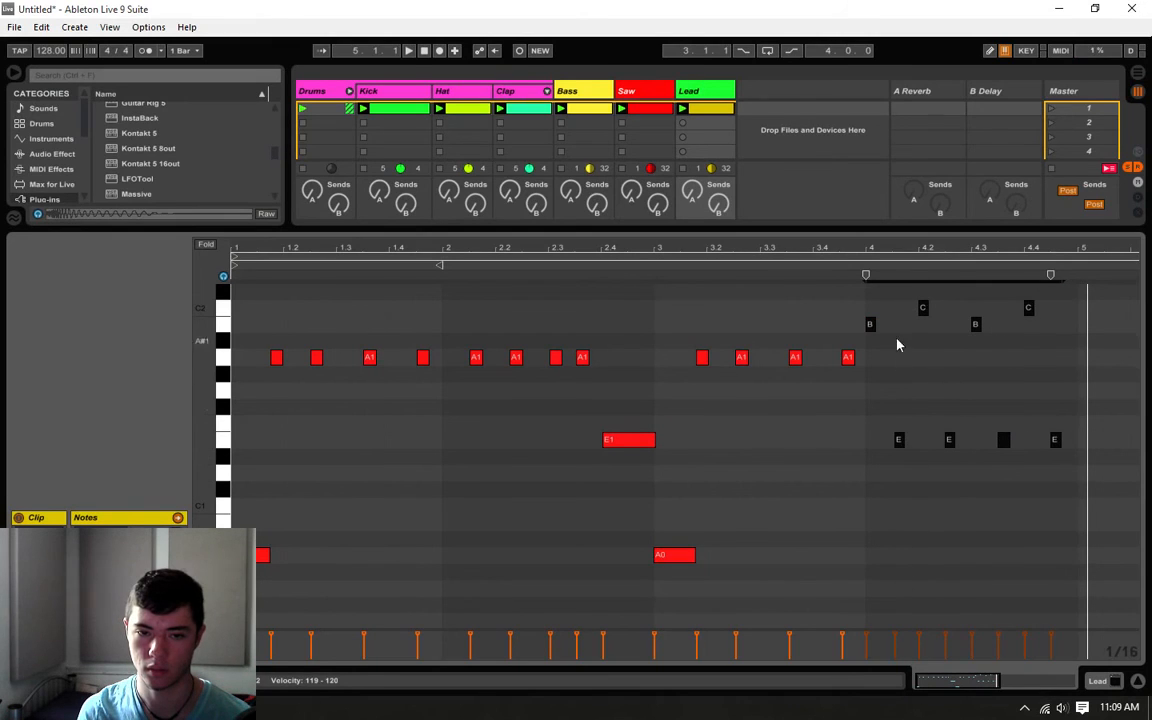
key("space")
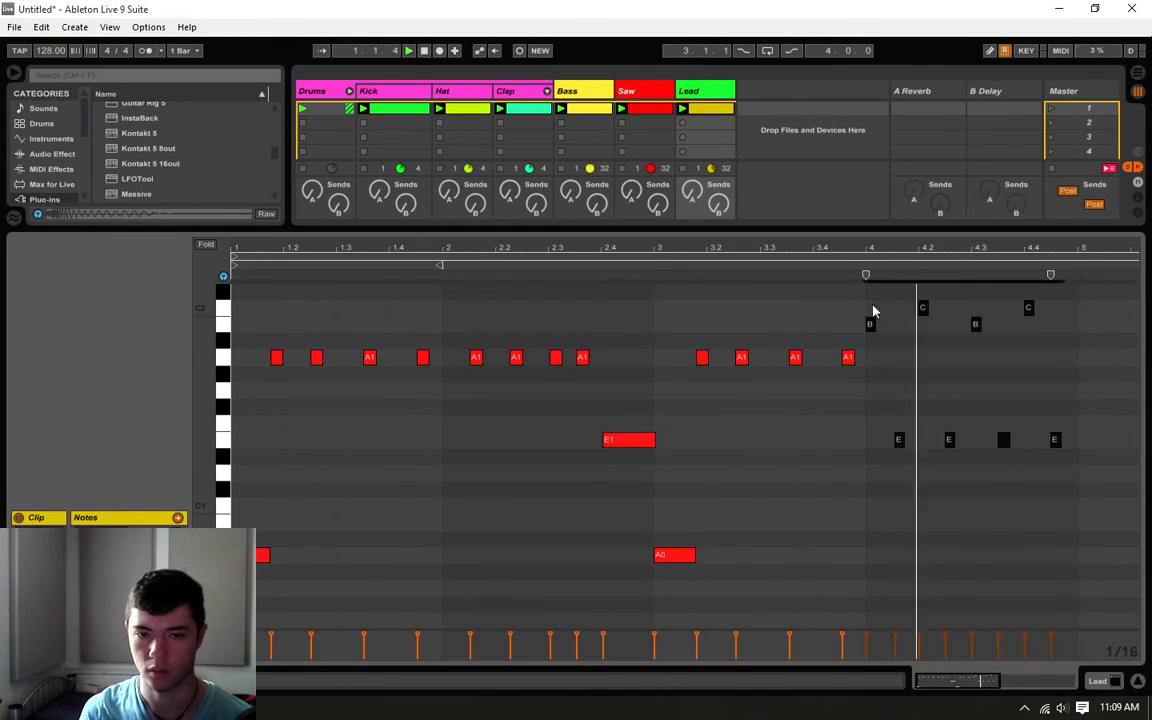
left_click(906, 416)
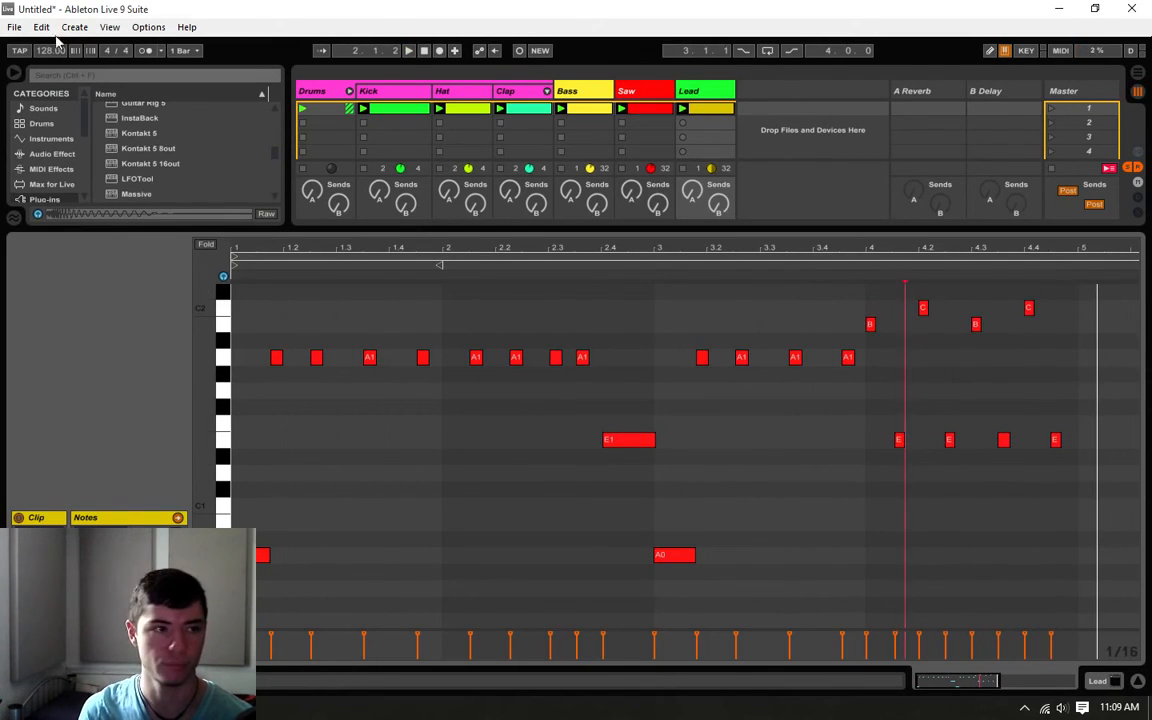
- Delete all notes in bar 4, duplicate the phrase from bars 1 and 2 into bars 3 and 4, and play it back
left_click(41, 27)
left_click(55, 41)
key("Delete")
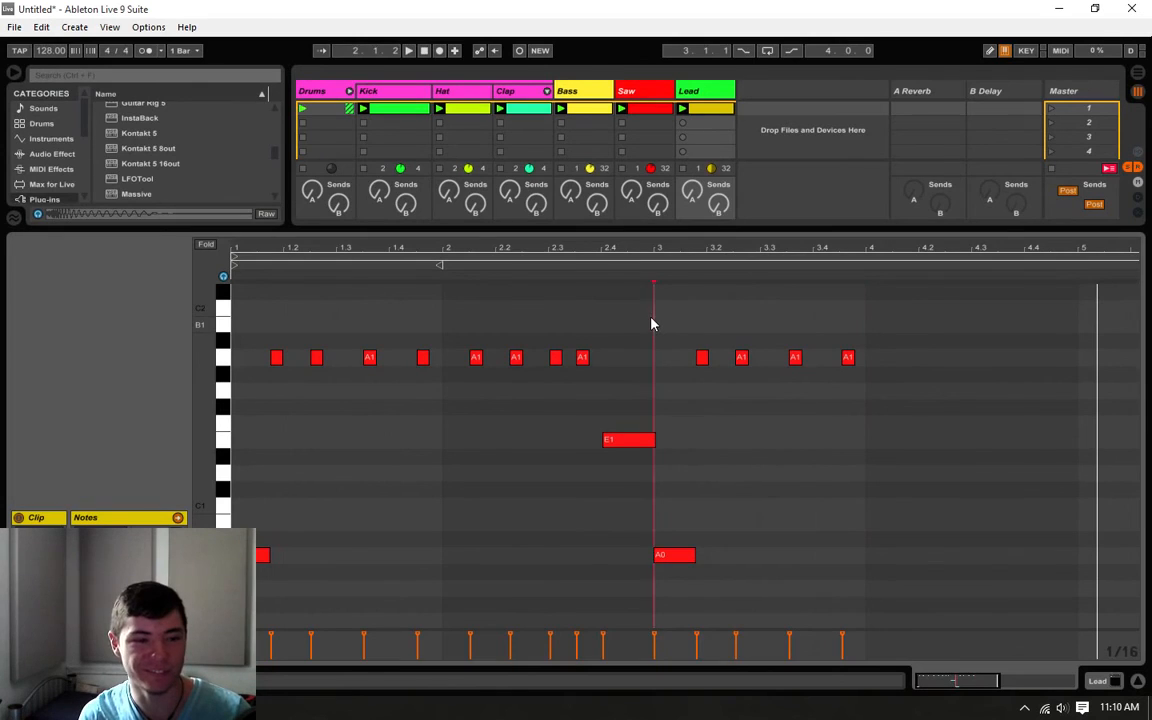
left_click_drag(589, 423, 236, 622)
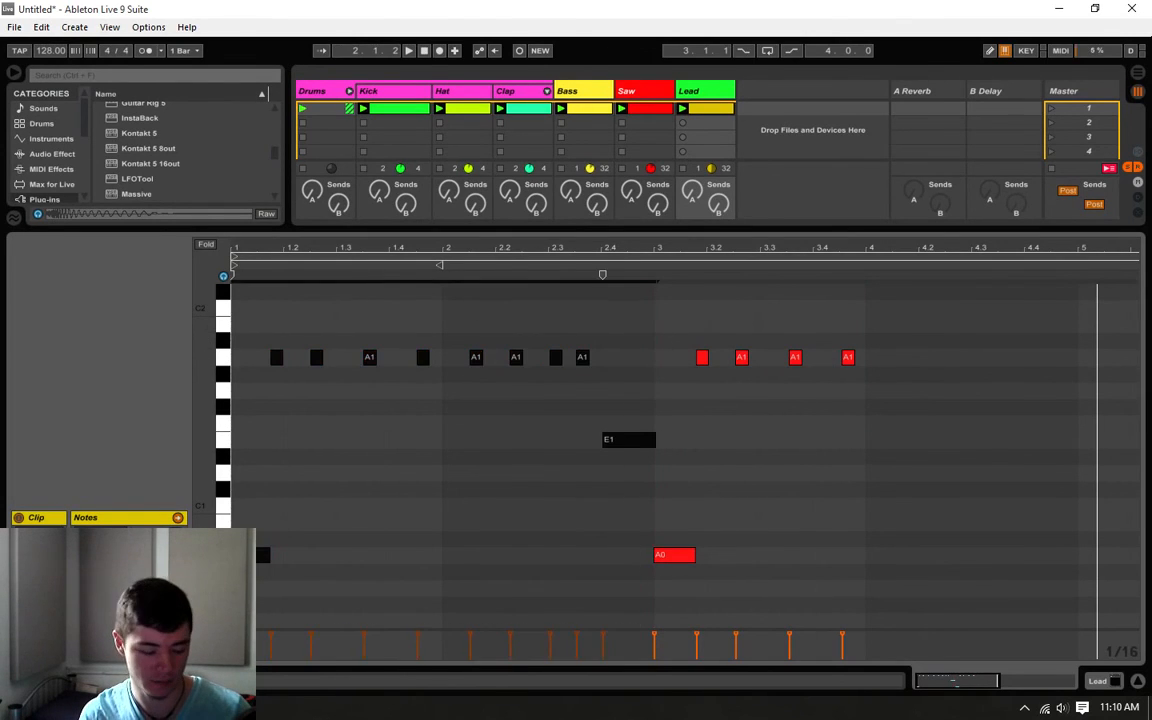
key("ctrl+d")
key("space")
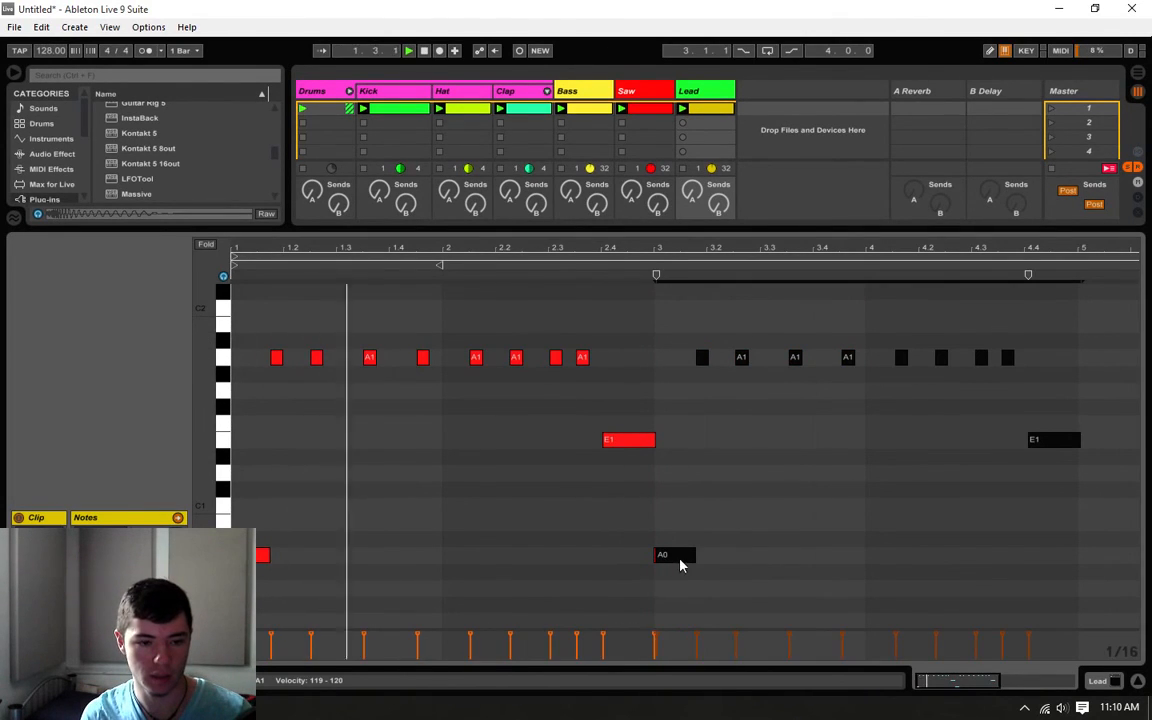
left_click(677, 502)
left_click(656, 510)
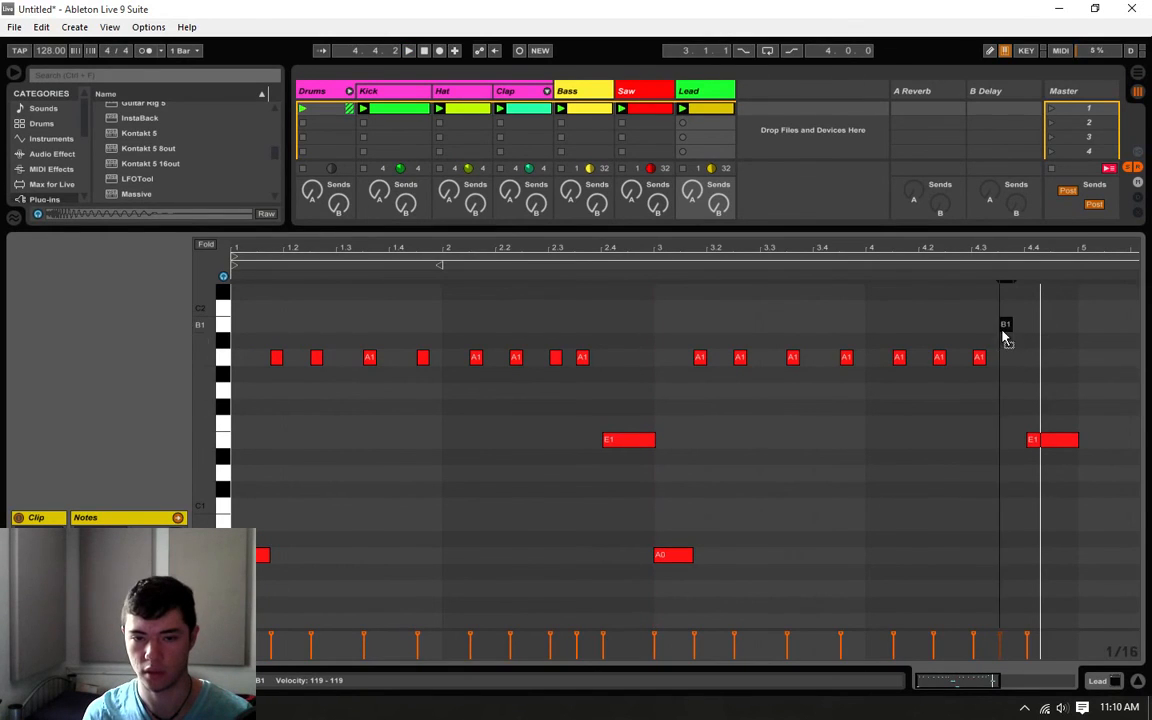
- Try raising the last two notes of bar 4 to B1 and C2, and audition the ending
left_click_drag(1063, 402, 1062, 310)
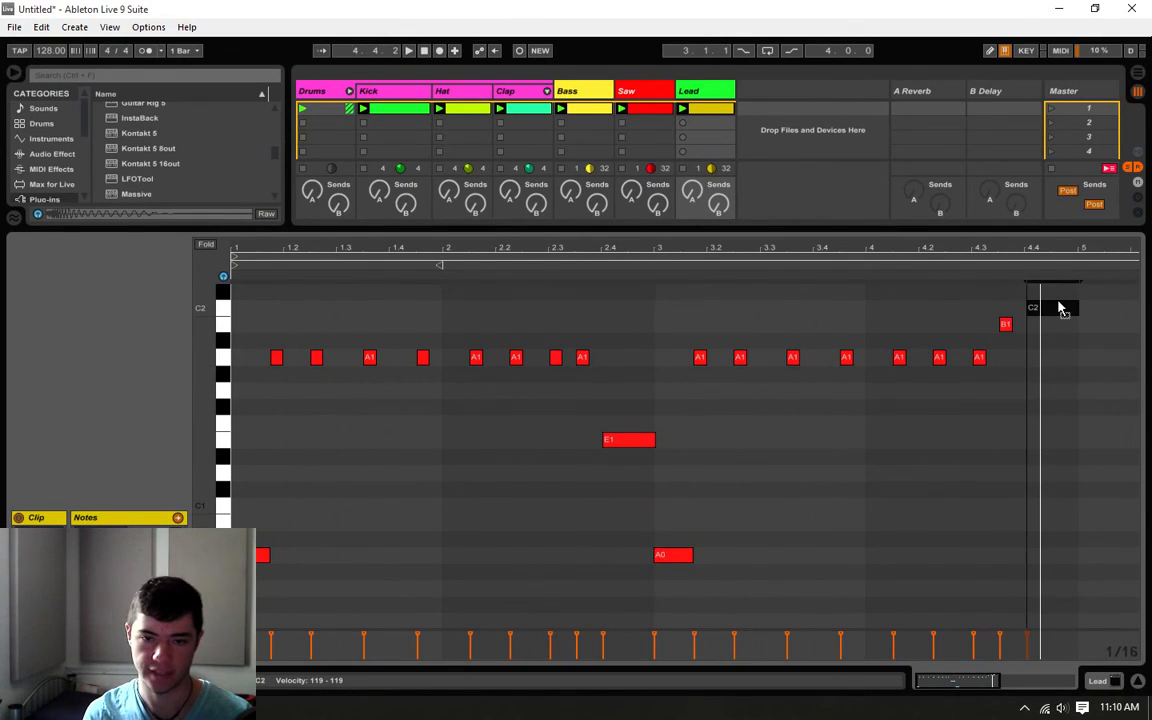
left_click(1012, 293)
left_click(974, 306)
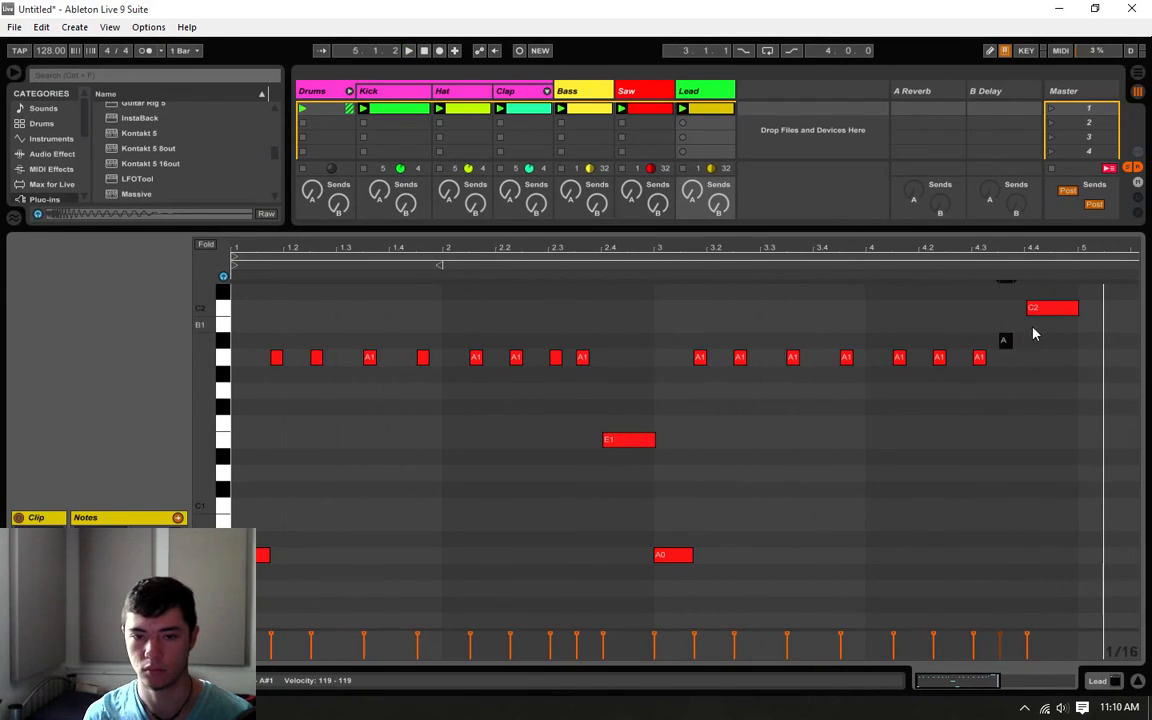
- Set the last two notes of bar 4 to A#1 and B1, and listen to the phrase's ending
left_click_drag(1040, 308, 1040, 325)
left_click(980, 330)
key("space")
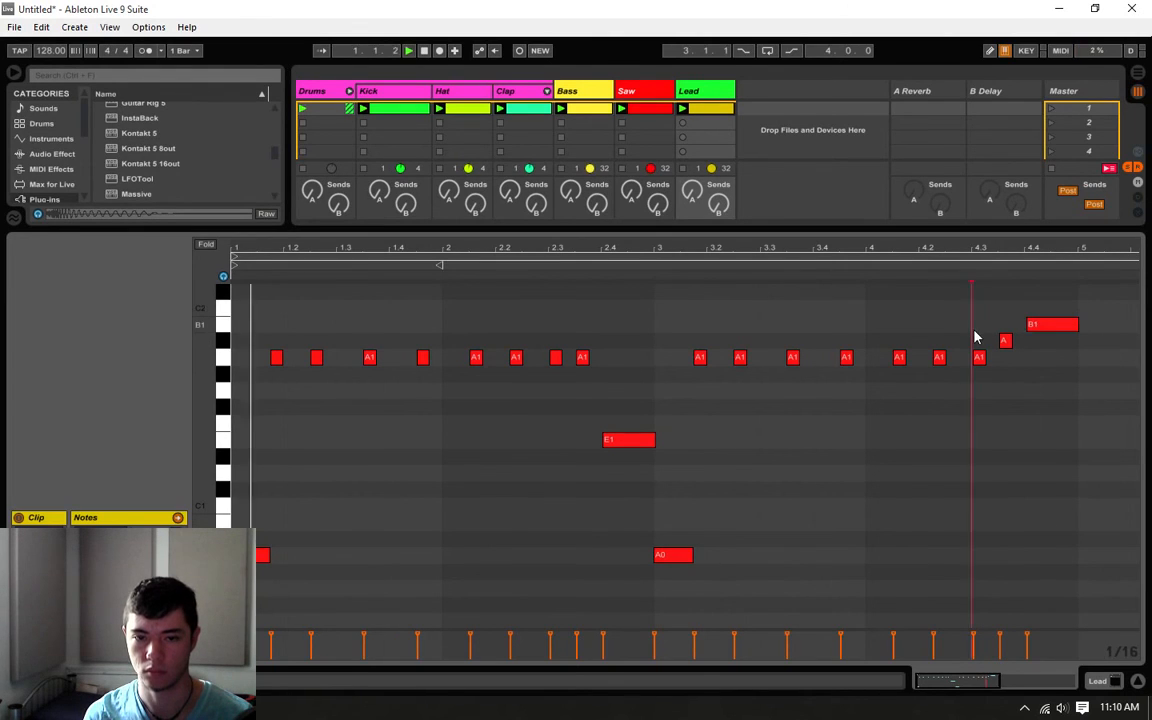
left_click(975, 456)
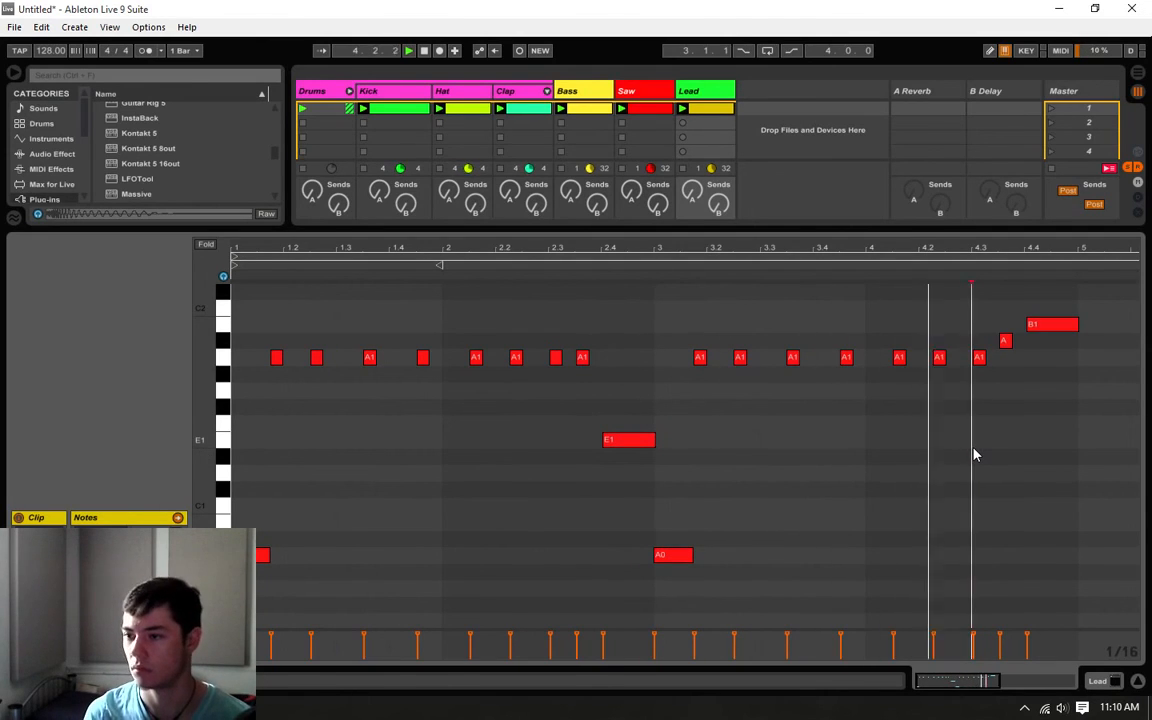
key("space")
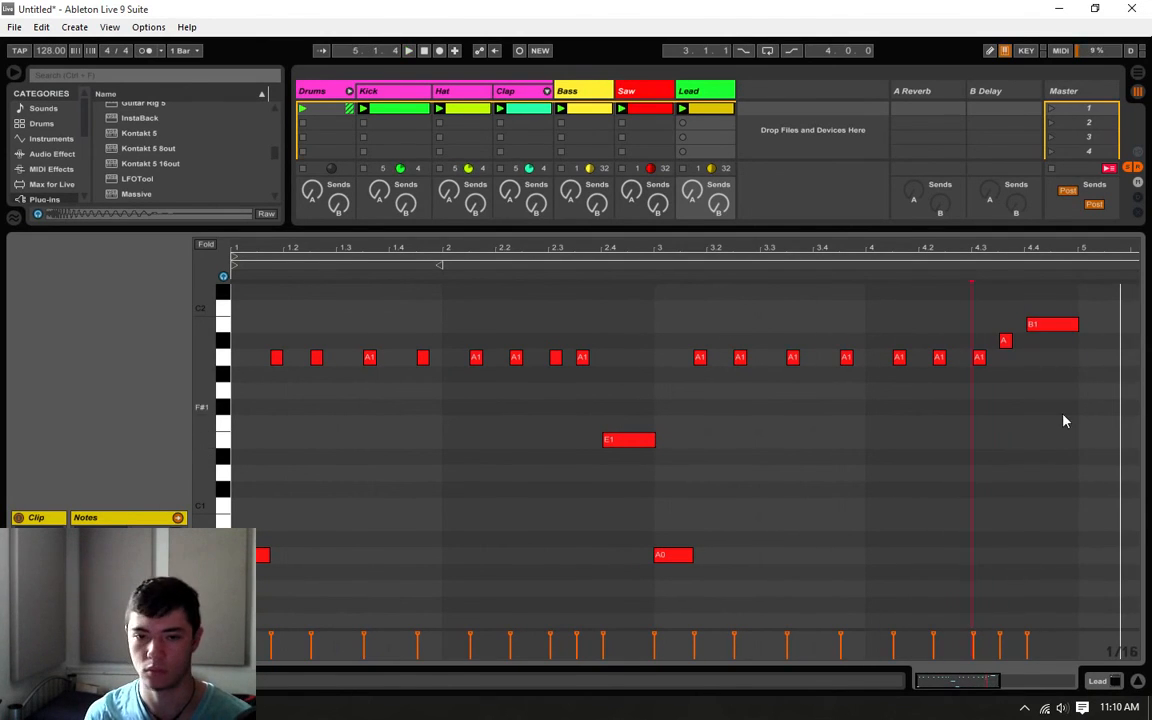
- Select the final B1 of bar 4 and show all eight bars of the lead clip
left_click_drag(1067, 413, 1077, 409)
left_click(1077, 408)
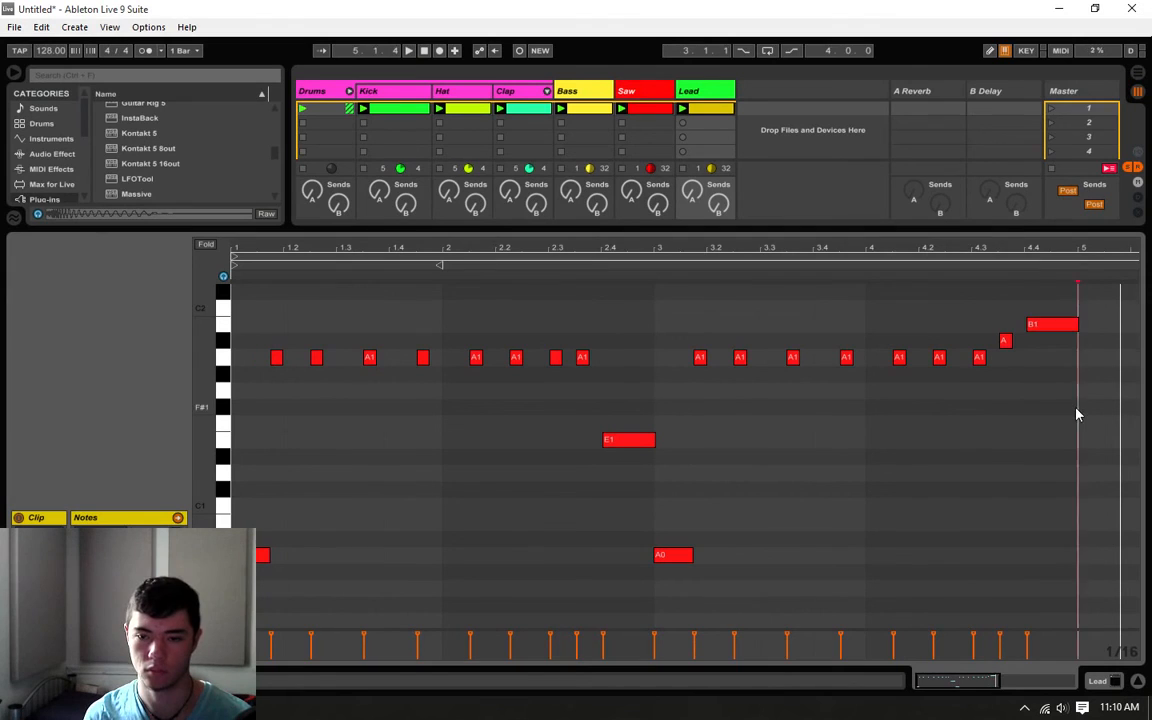
left_click(1046, 325)
left_click_drag(998, 681, 1005, 681)
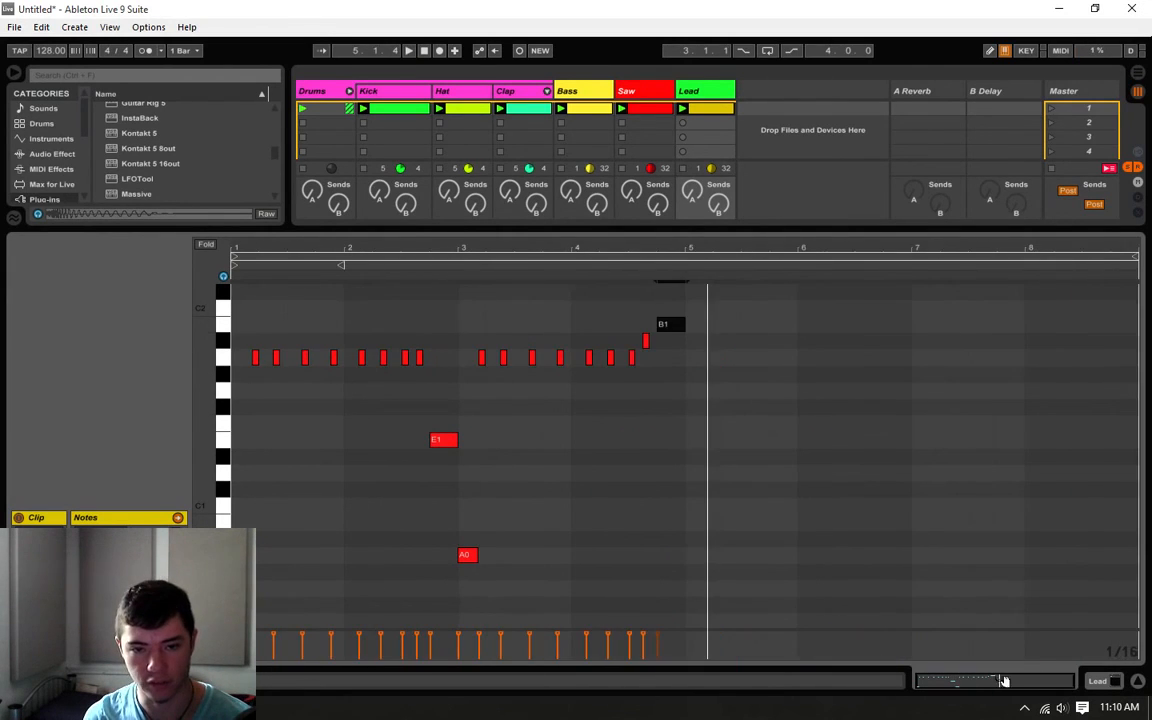
- Duplicate all the lead notes from bars 1 to 4 into bars 5 to 8
key("ctrl+a")
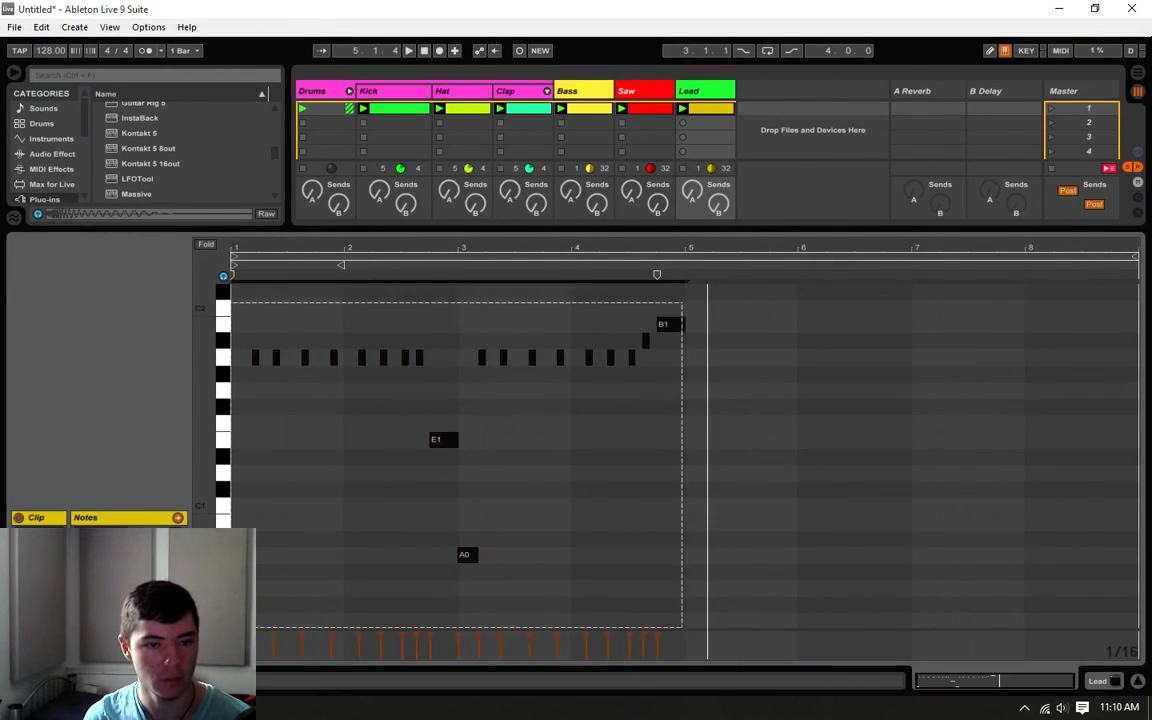
key("ctrl+d")
left_click(668, 457)
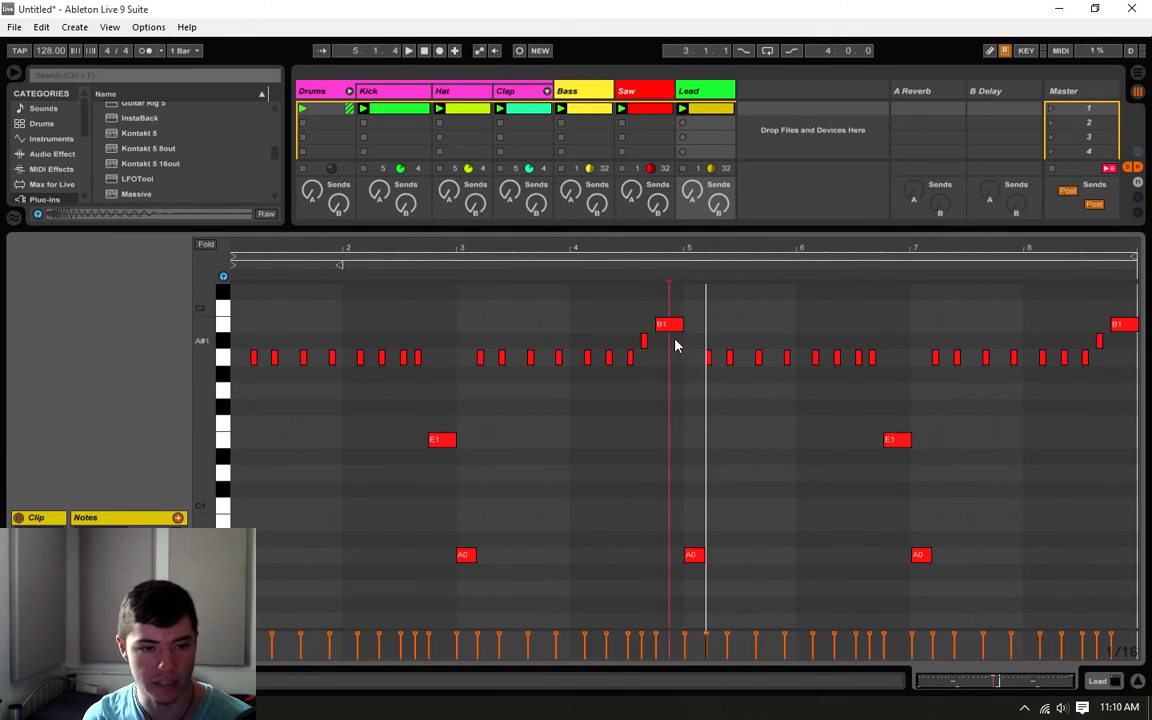
- Lower the last two notes of bar 4 to G#1 and G1, and play the eight-bar lead to check the ending
left_click_drag(670, 326, 672, 398)
left_click_drag(643, 342, 645, 373)
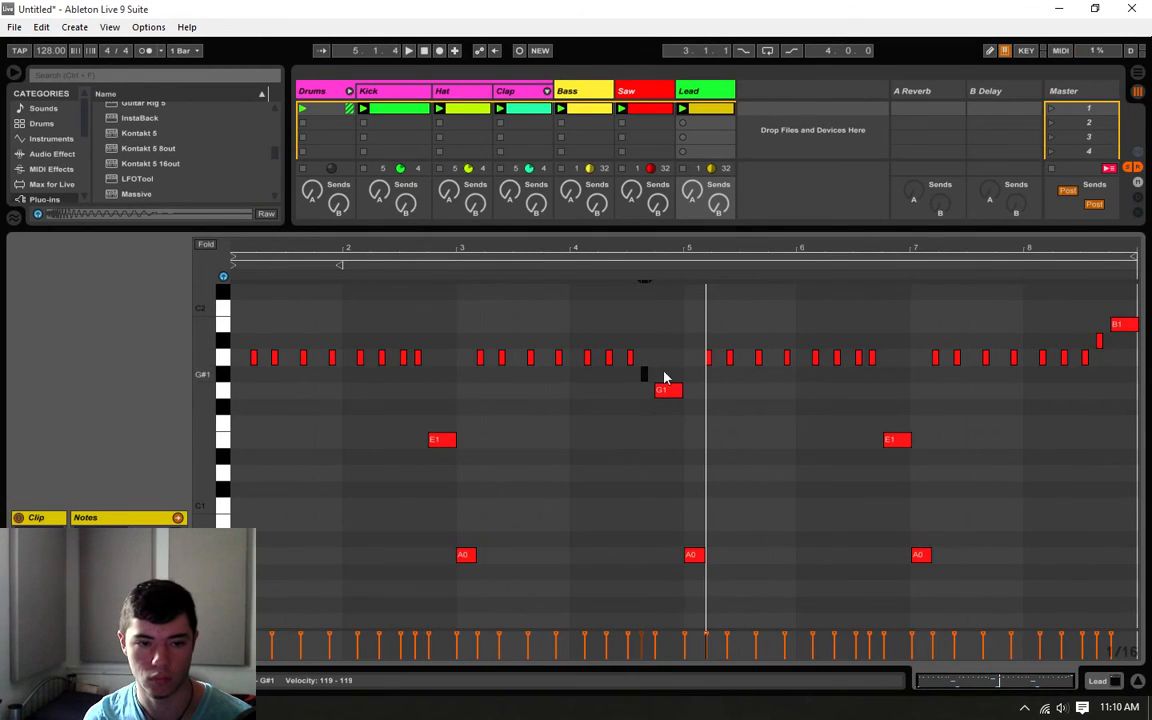
left_click(653, 370)
key("space")
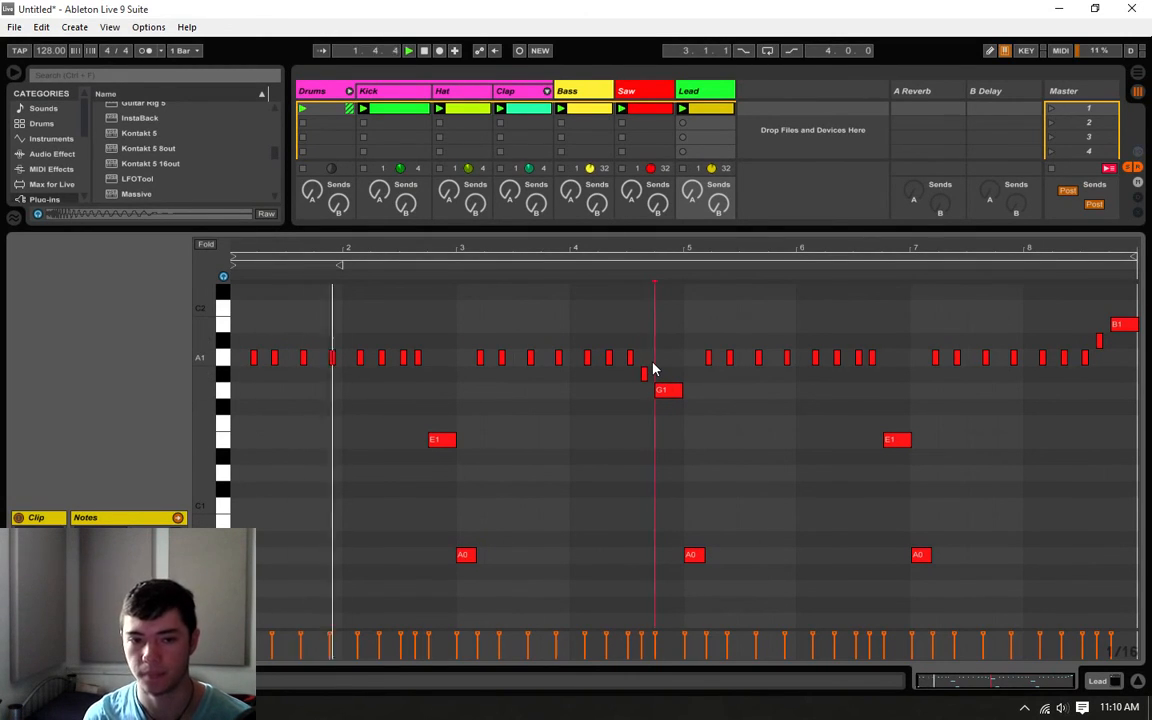
left_click(686, 416)
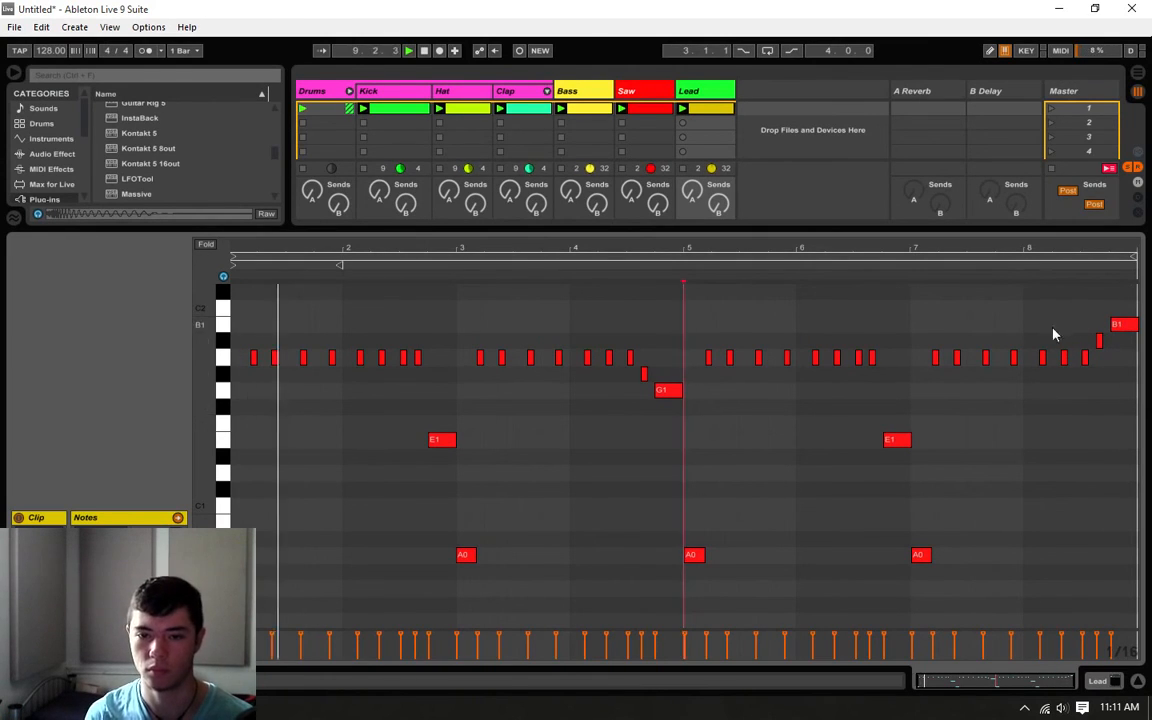
key("space")
- Try quantizing all the lead notes with the existing quantize settings, and undo it
left_click_drag(1134, 293, 236, 592)
right_click(357, 372)
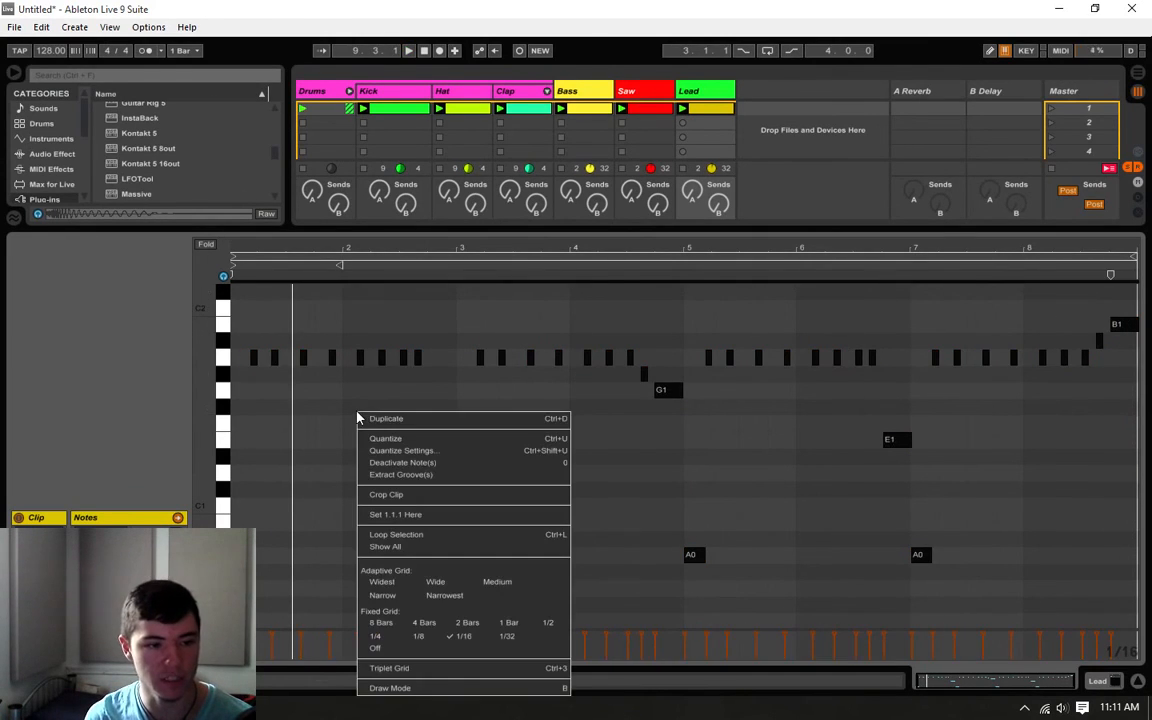
left_click(361, 397)
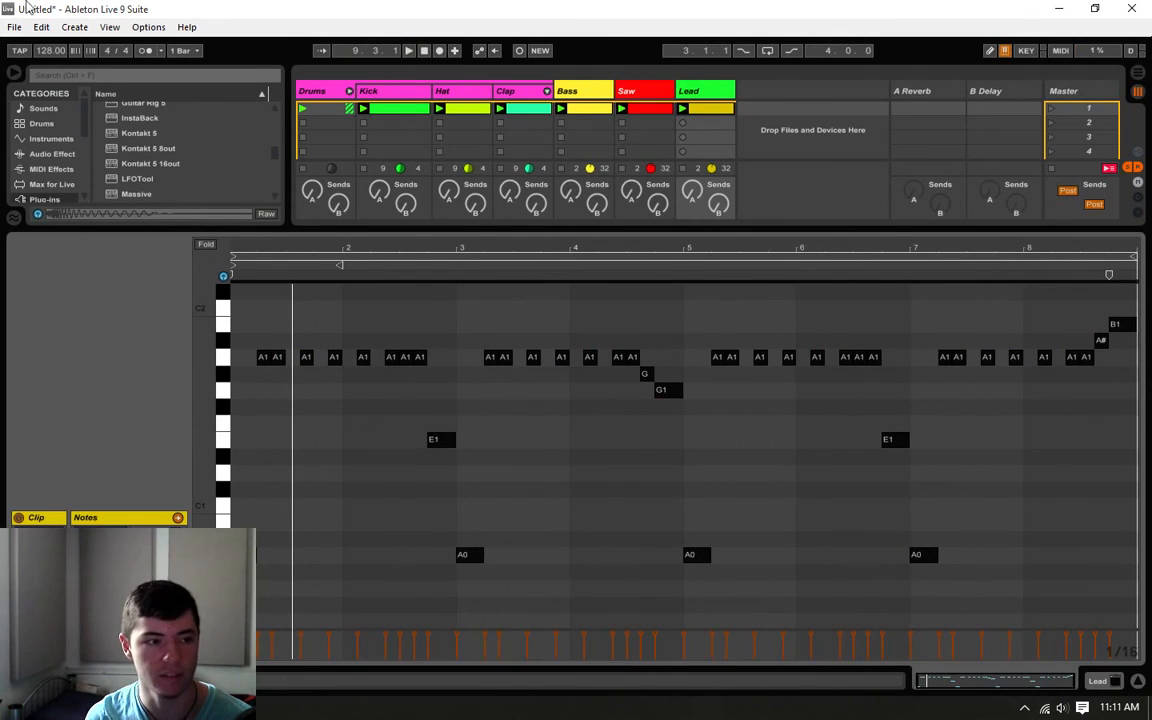
left_click(41, 27)
left_click(50, 40)
- Quantize all the selected lead notes to 1/16 through the quantize settings
right_click(455, 510)
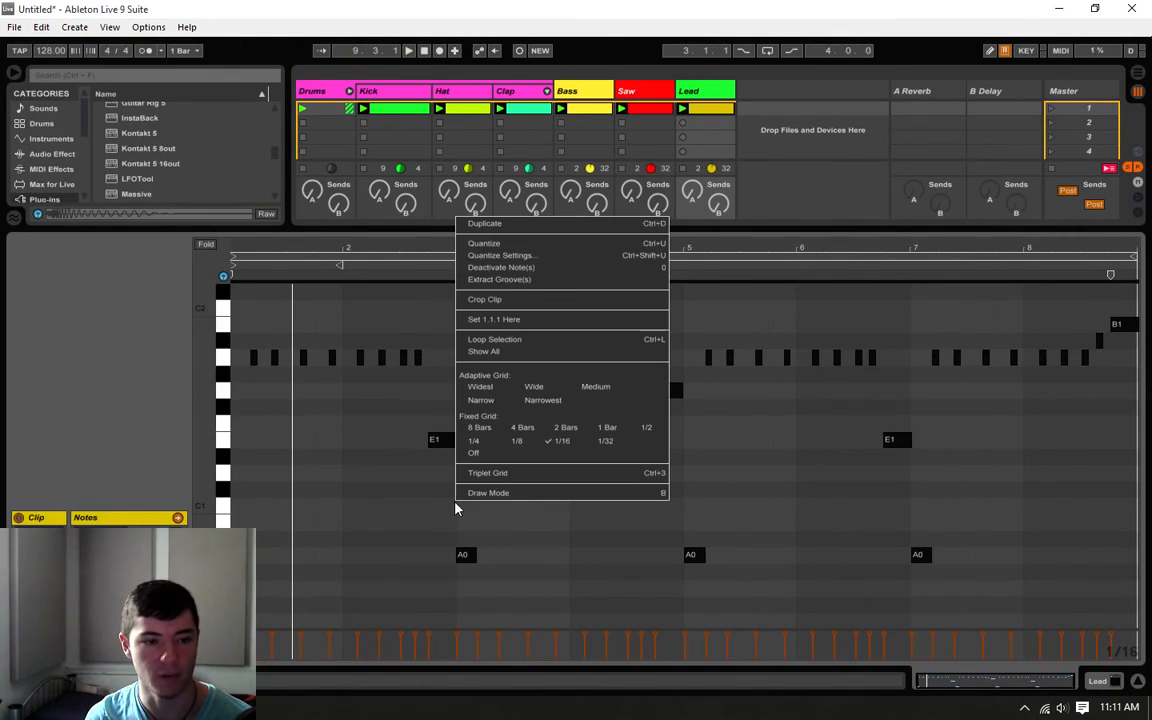
left_click(506, 255)
left_click(612, 335)
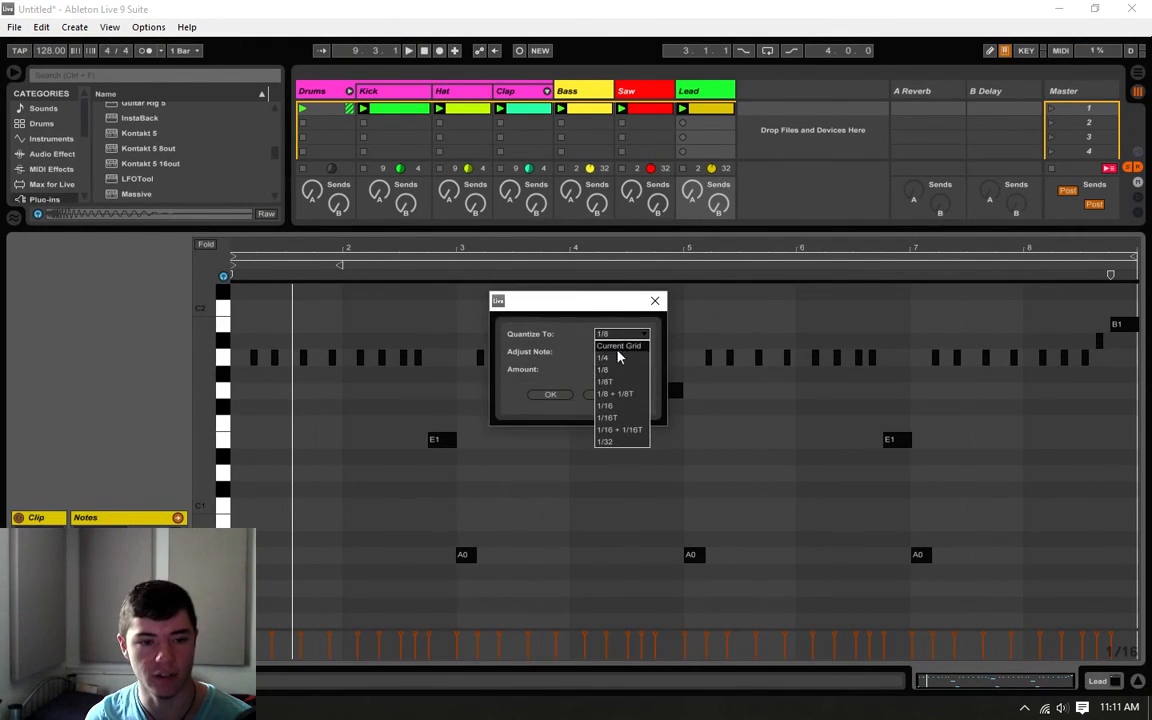
left_click(609, 410)
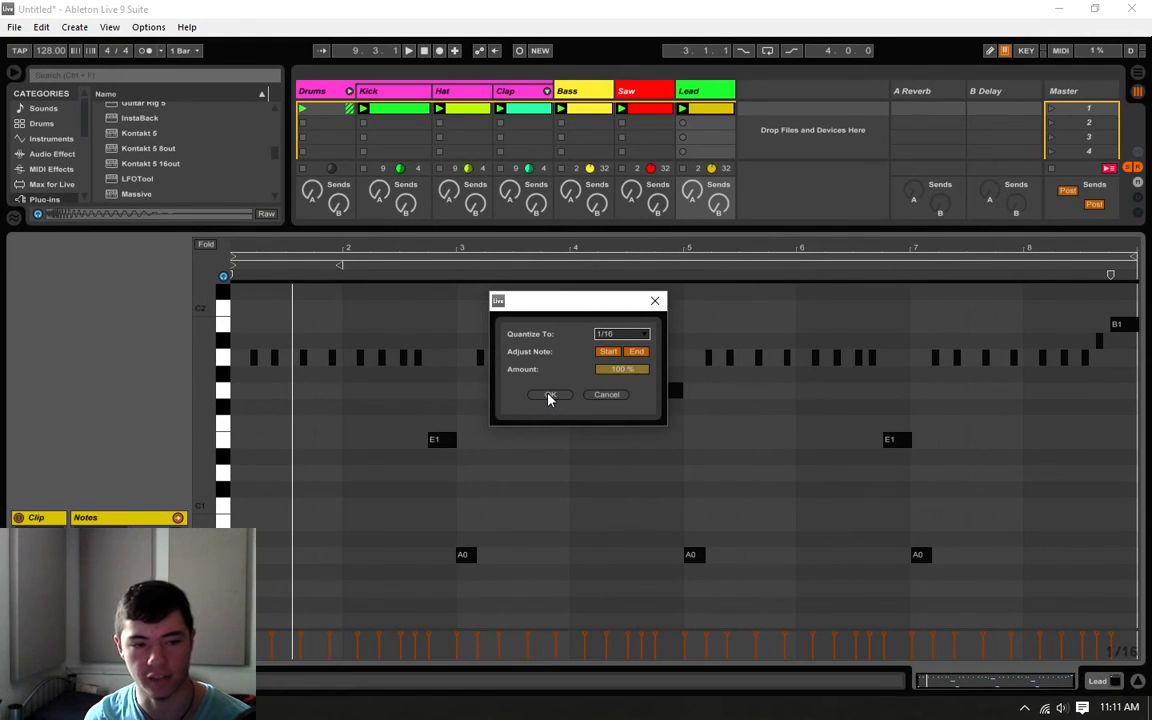
left_click(549, 396)
- Play the quantized lead clip through its eight bars and listen to the timing
left_click(457, 375)
key("space")
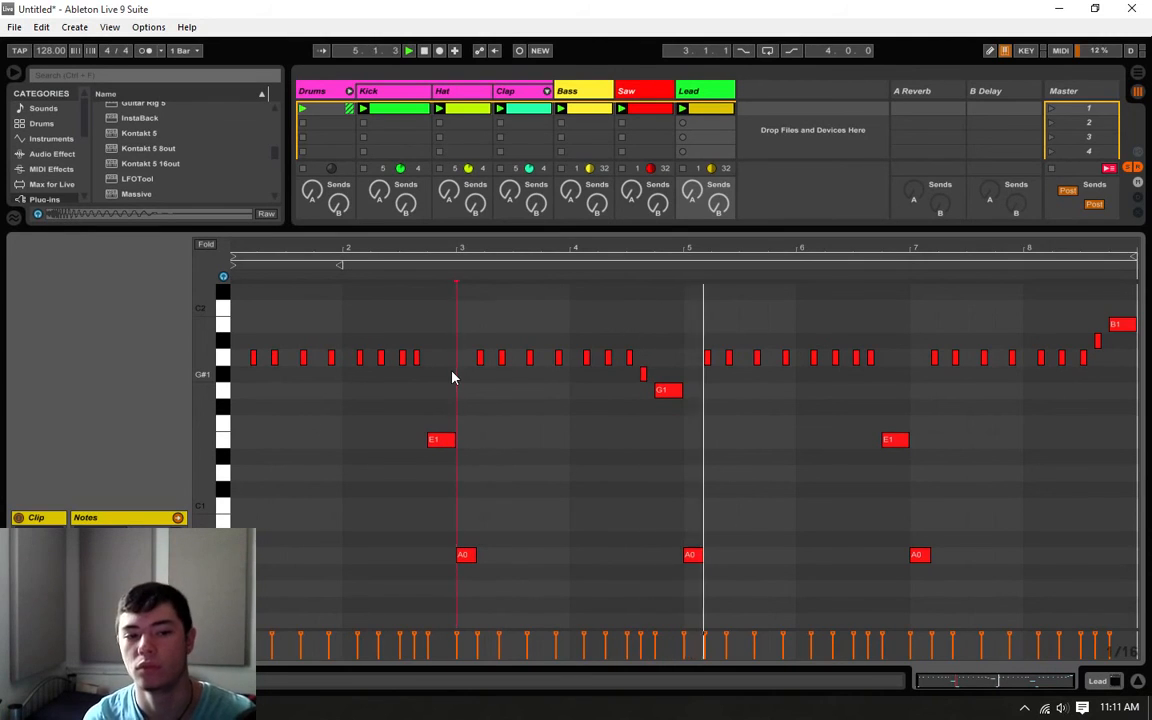
left_click(684, 448)
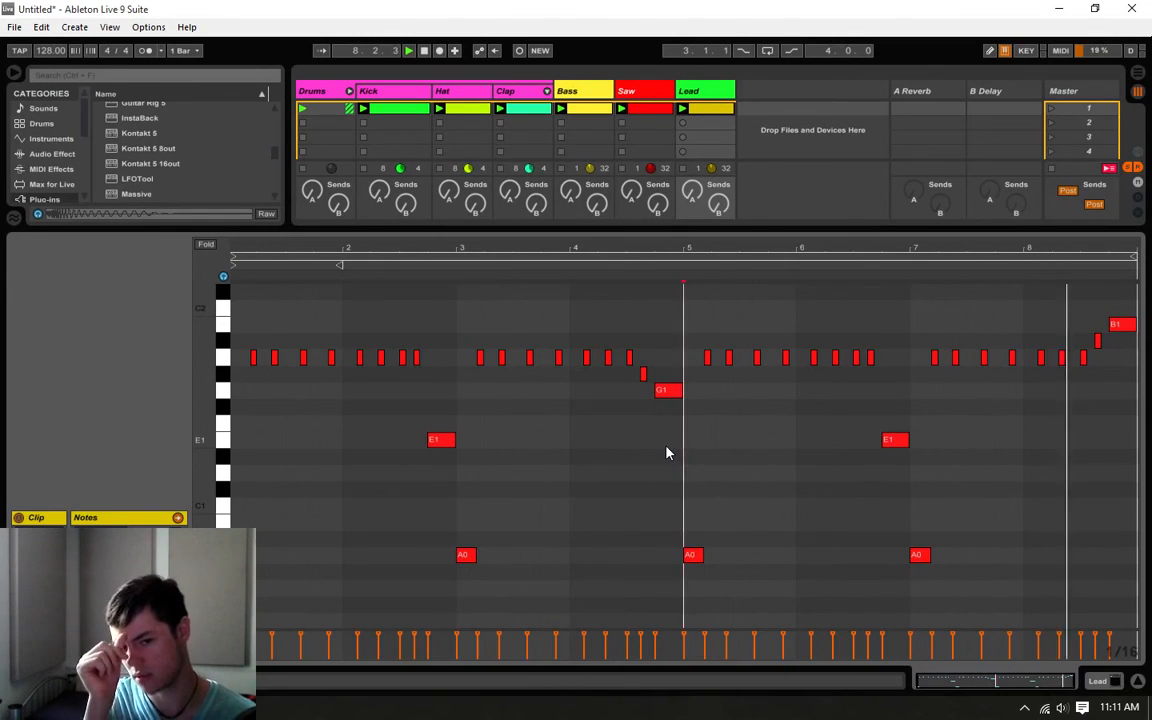
- Lower the second note of bar 8 from the A1 row to E1
scroll(666, 447, "up", 1)
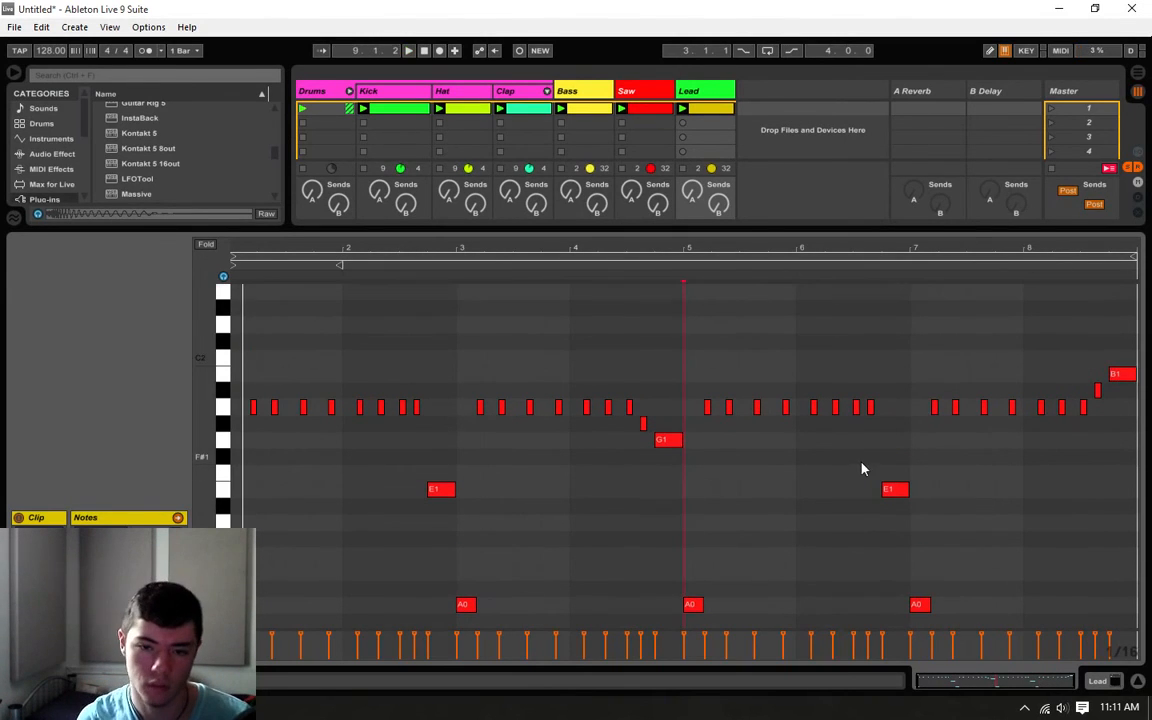
left_click(1041, 406)
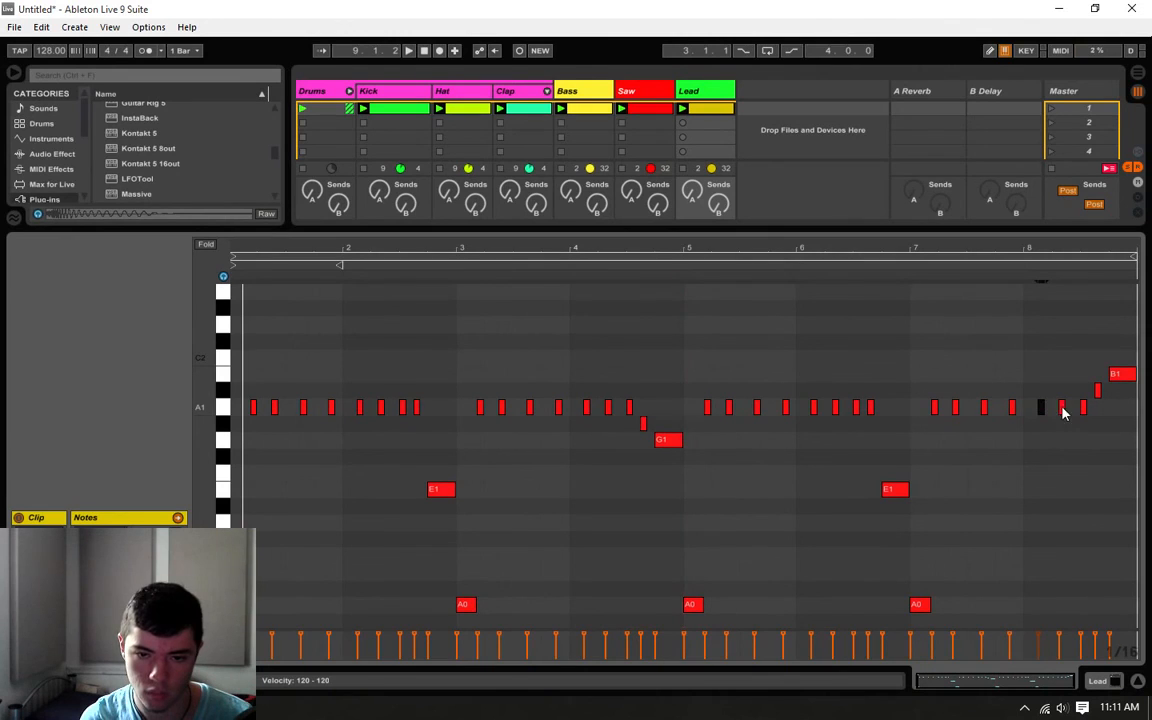
left_click(1063, 413)
key("Down")
key("Down")
key("Down")
key("Down")
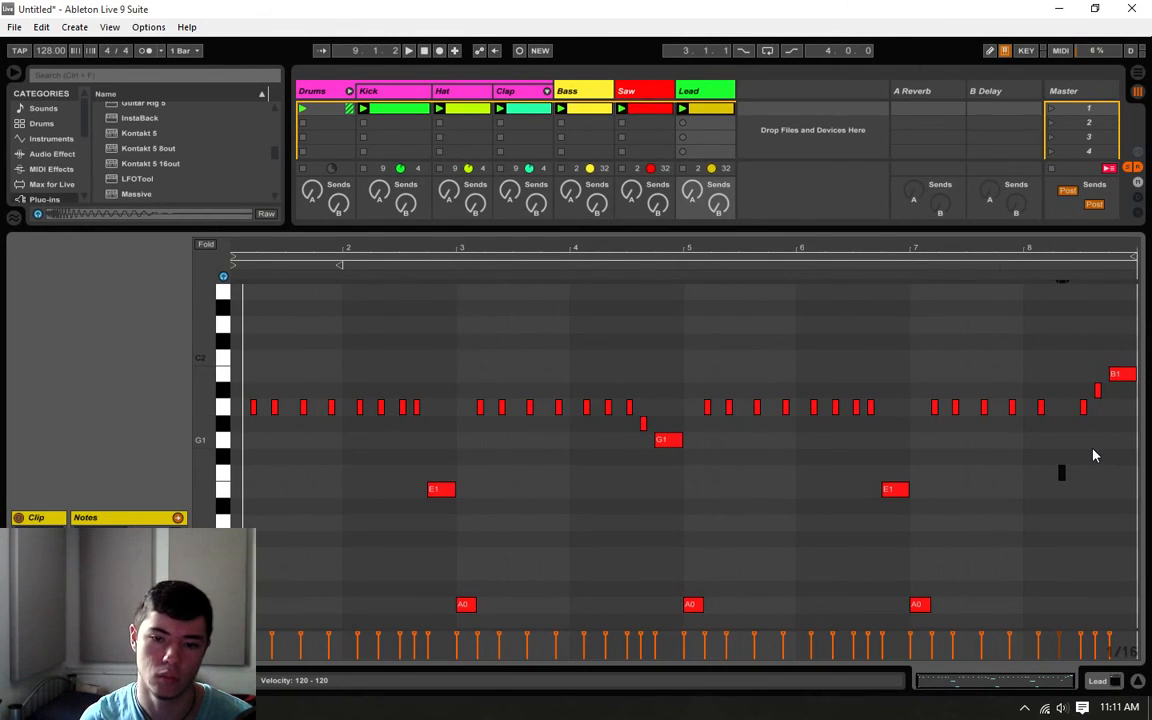
key("Down")
left_click(1016, 265)
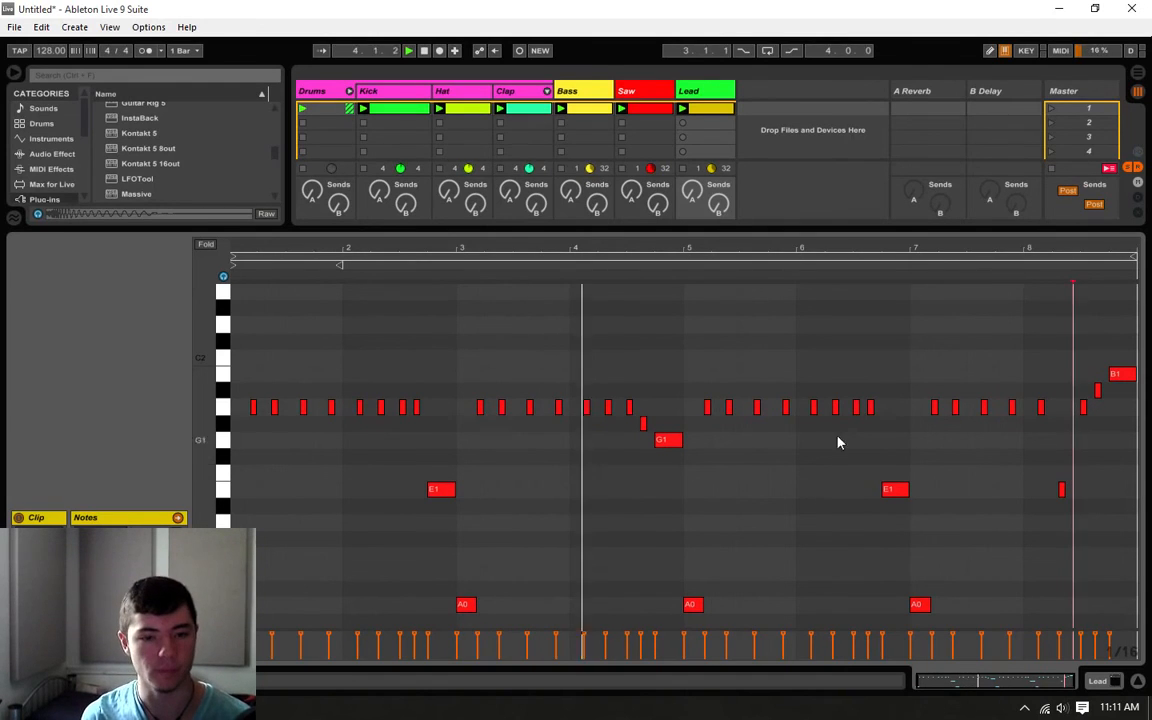
- Listen to the lead's ending in bars 7 and 8, and show the Lead track's Serum device
left_click(909, 462)
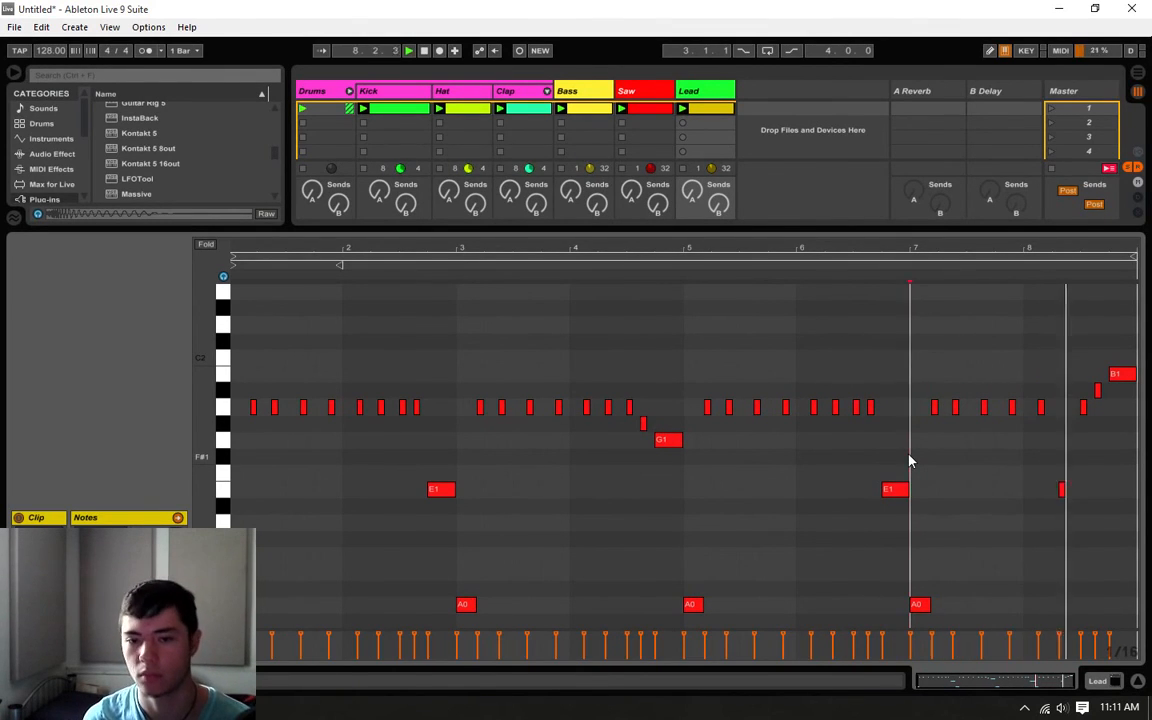
left_click(1053, 444)
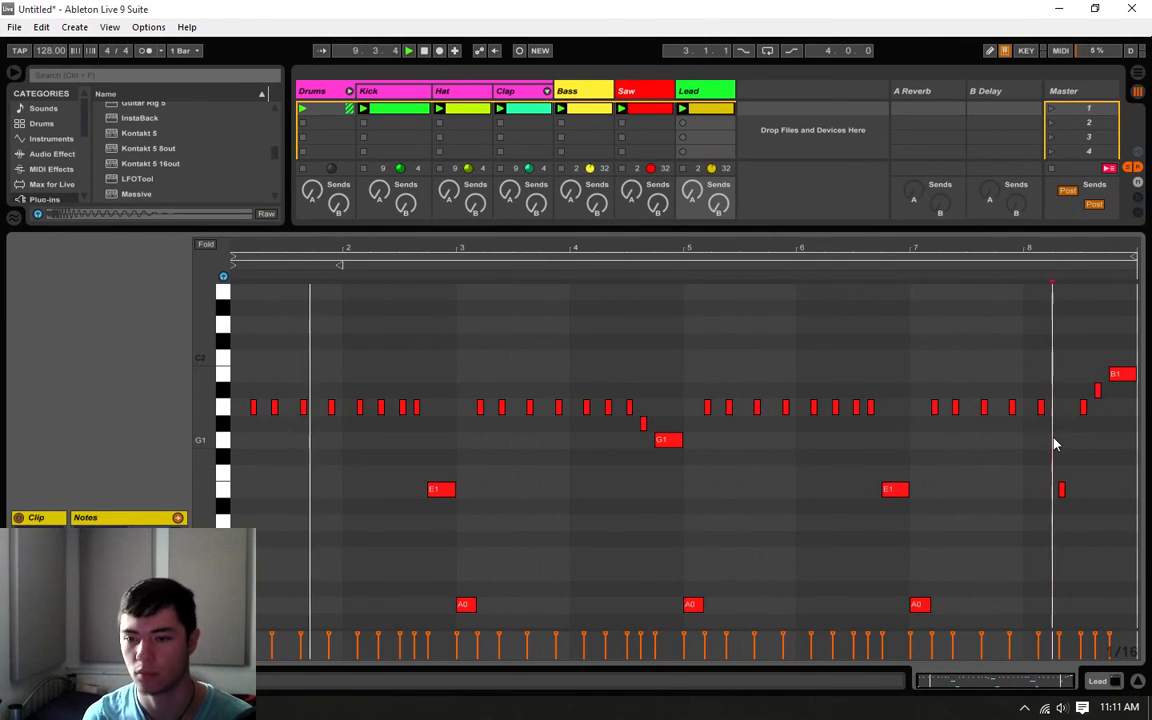
left_click(1095, 680)
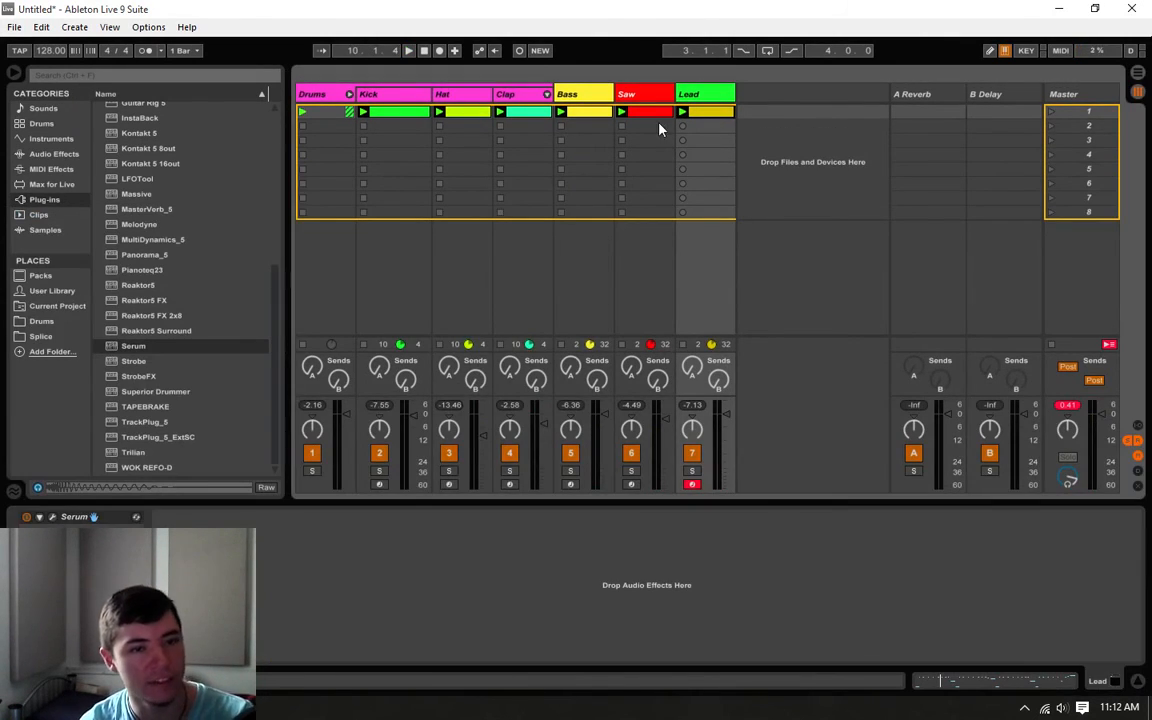